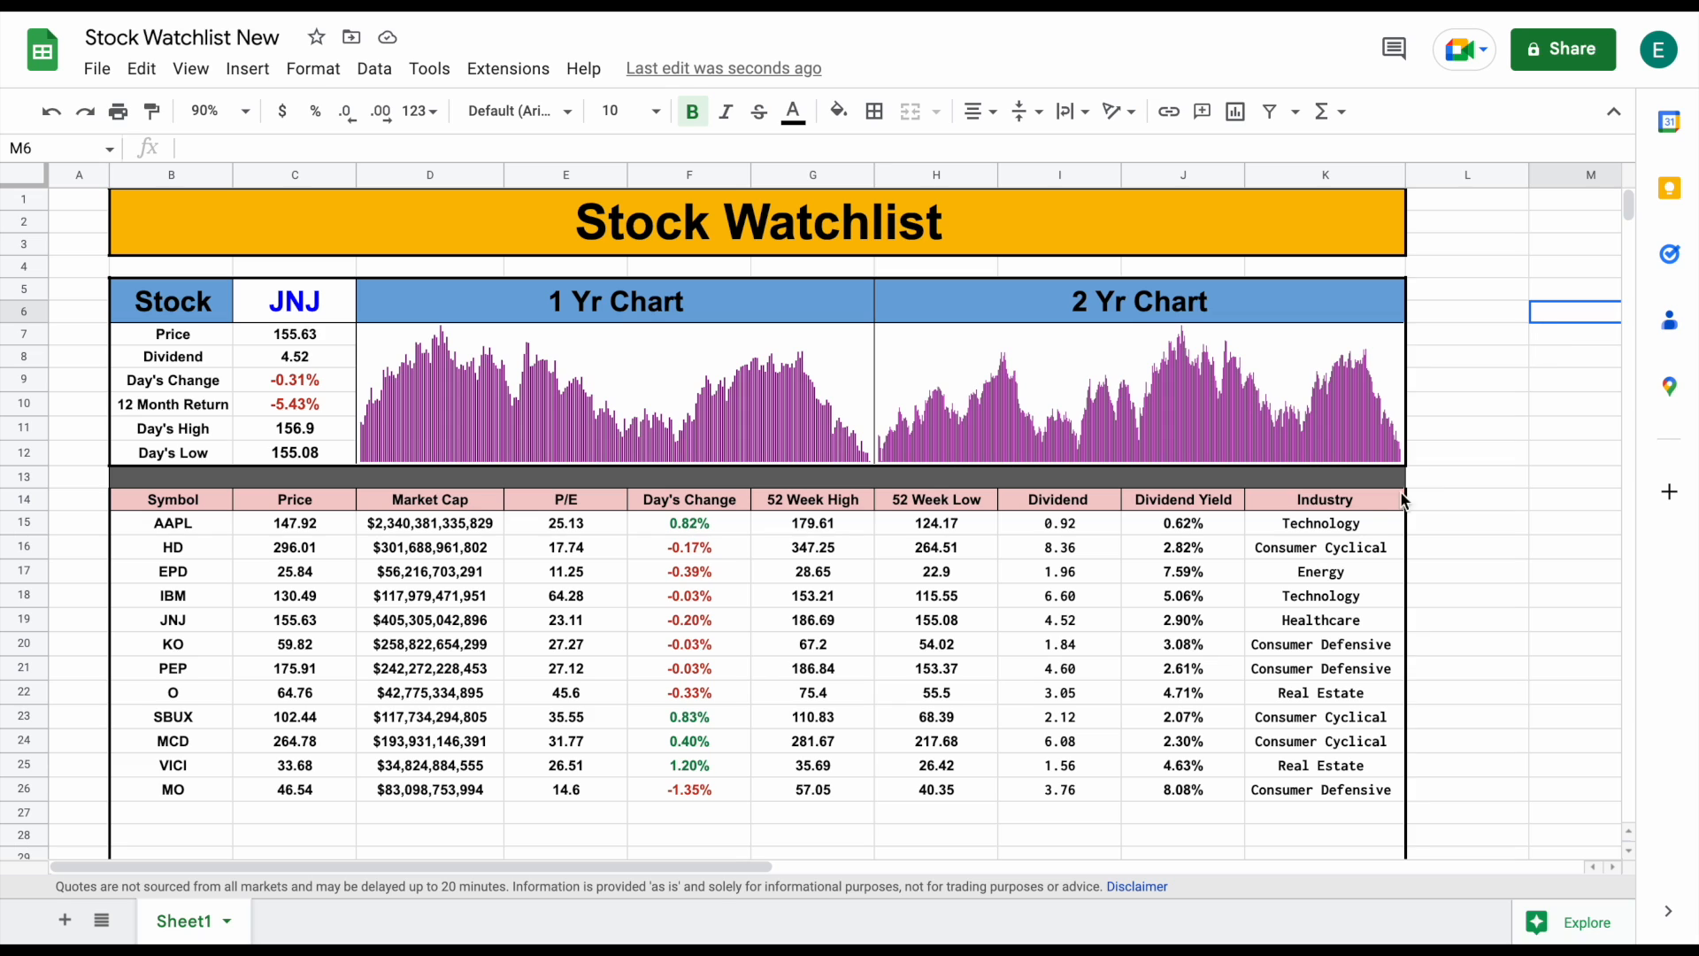
{"action": "left_click_drag", "start_coordinate": [1325, 523], "coordinate": [1335, 790]}
{"action": "left_click_drag", "start_coordinate": [1036, 531], "coordinate": [1185, 790]}
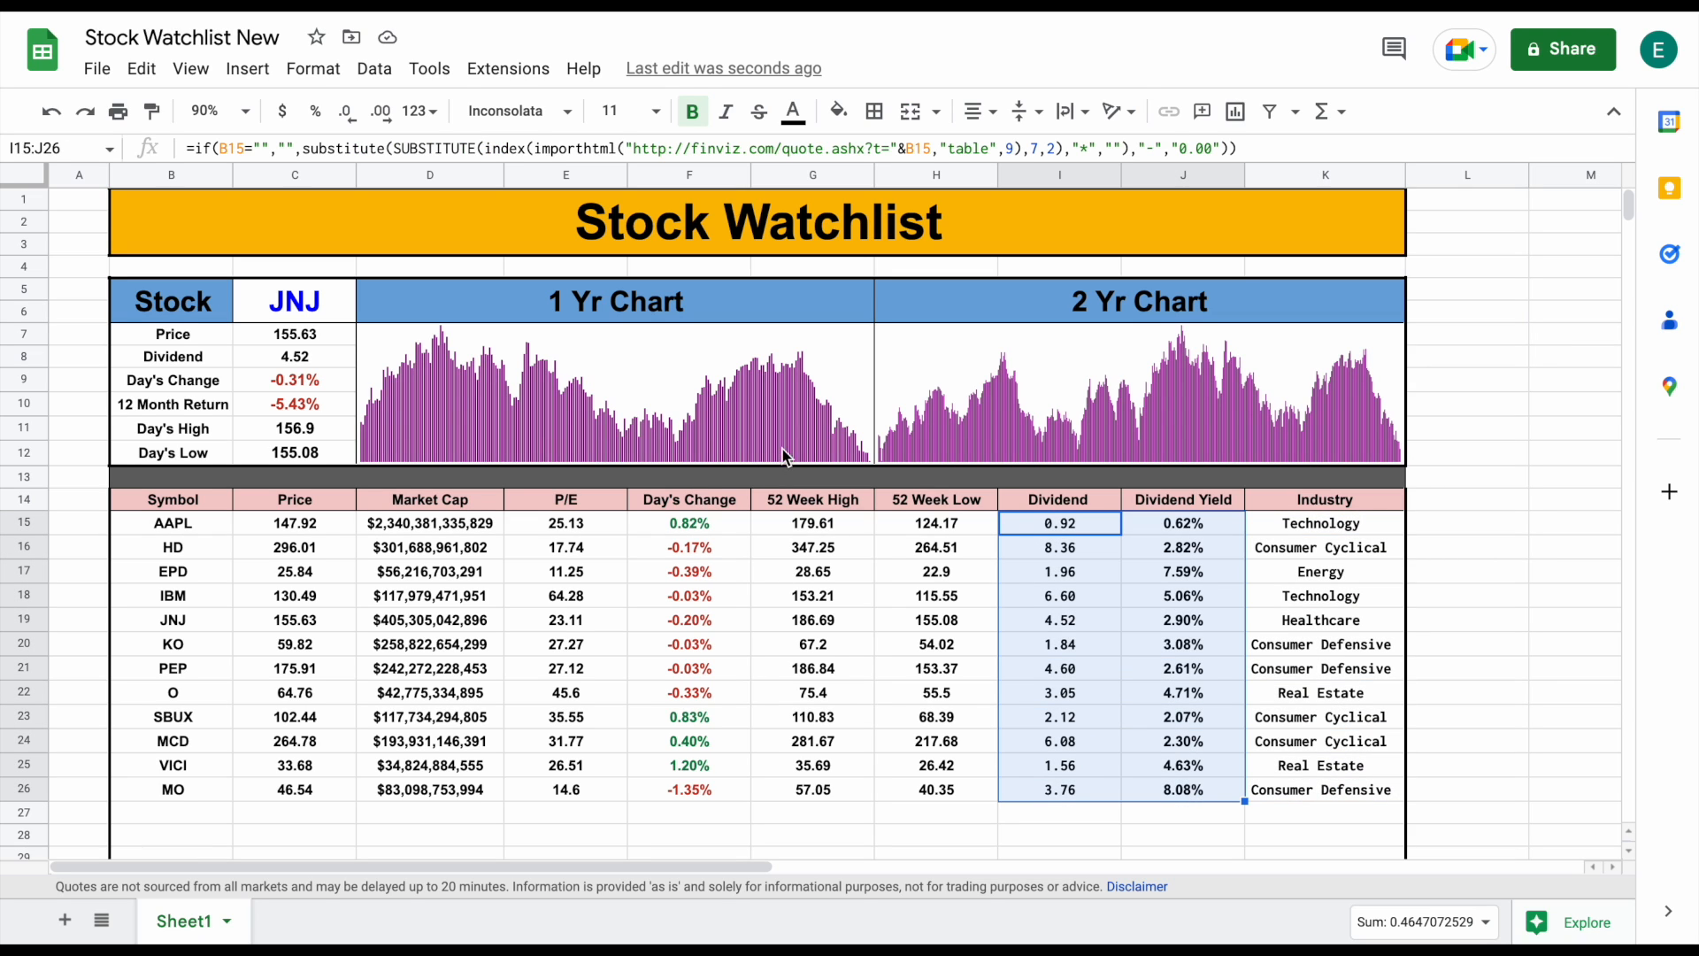
{"action": "left_click_drag", "start_coordinate": [660, 410], "coordinate": [1074, 390]}
{"action": "left_click", "coordinate": [1541, 373]}
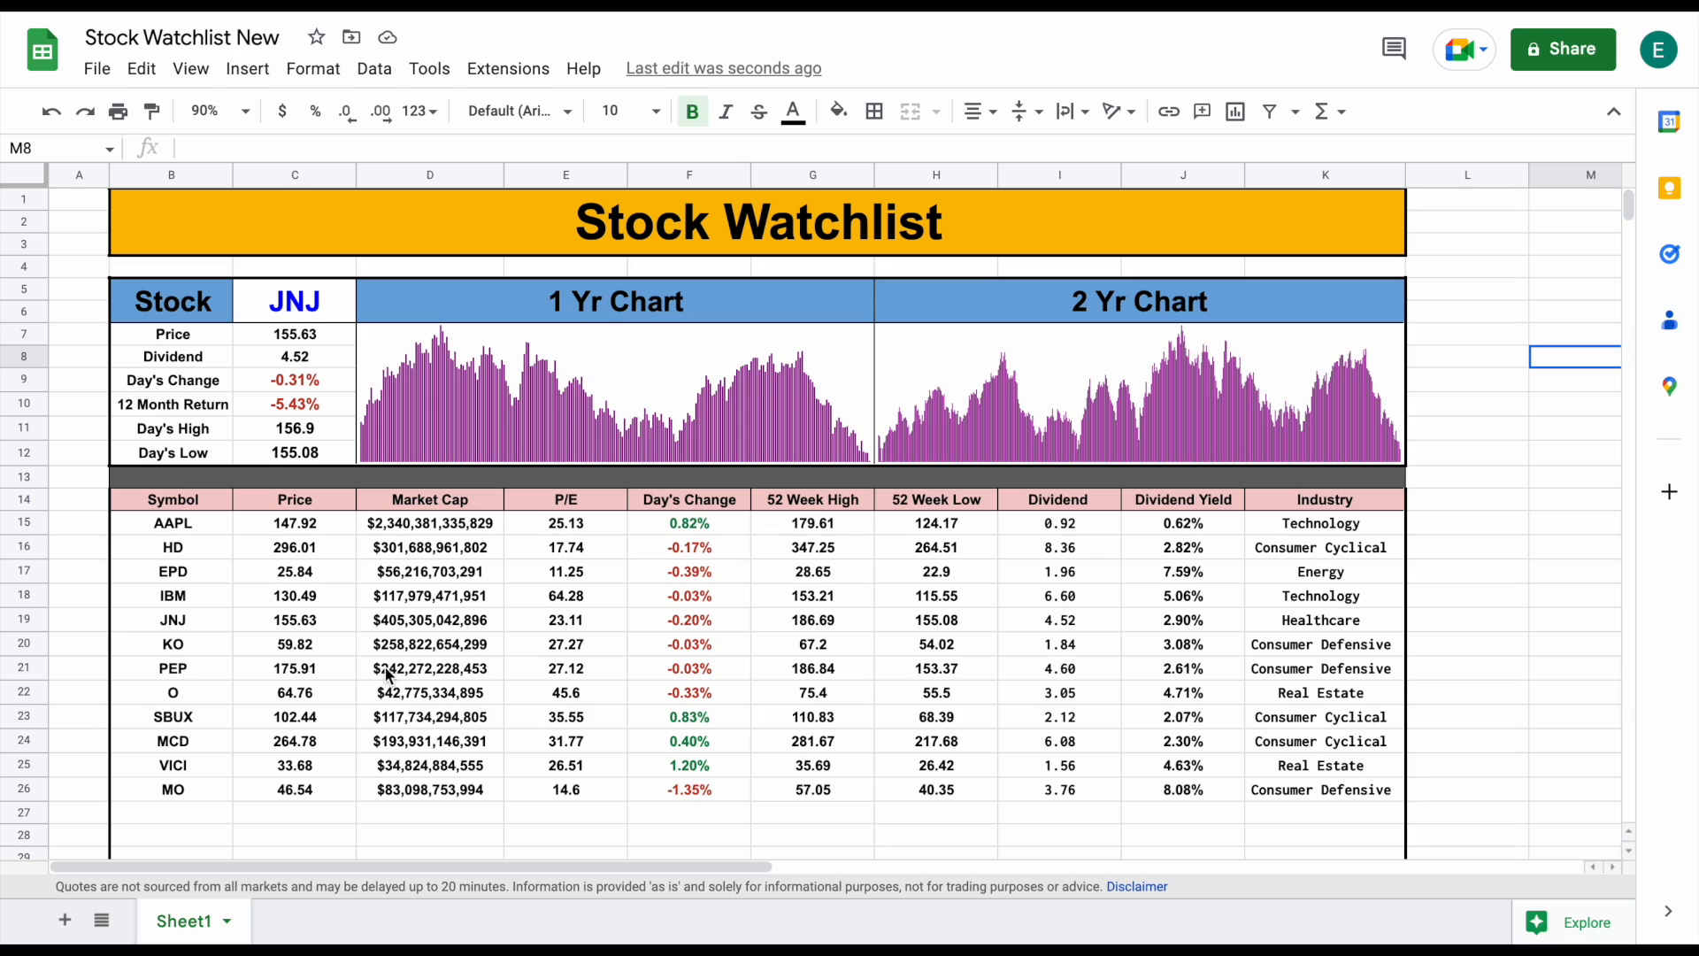
Replace the ticker symbol in cell B26, the last row of the watchlist, with BAC
{"action": "left_click", "coordinate": [196, 793]}
{"action": "type", "text": "BAC"}
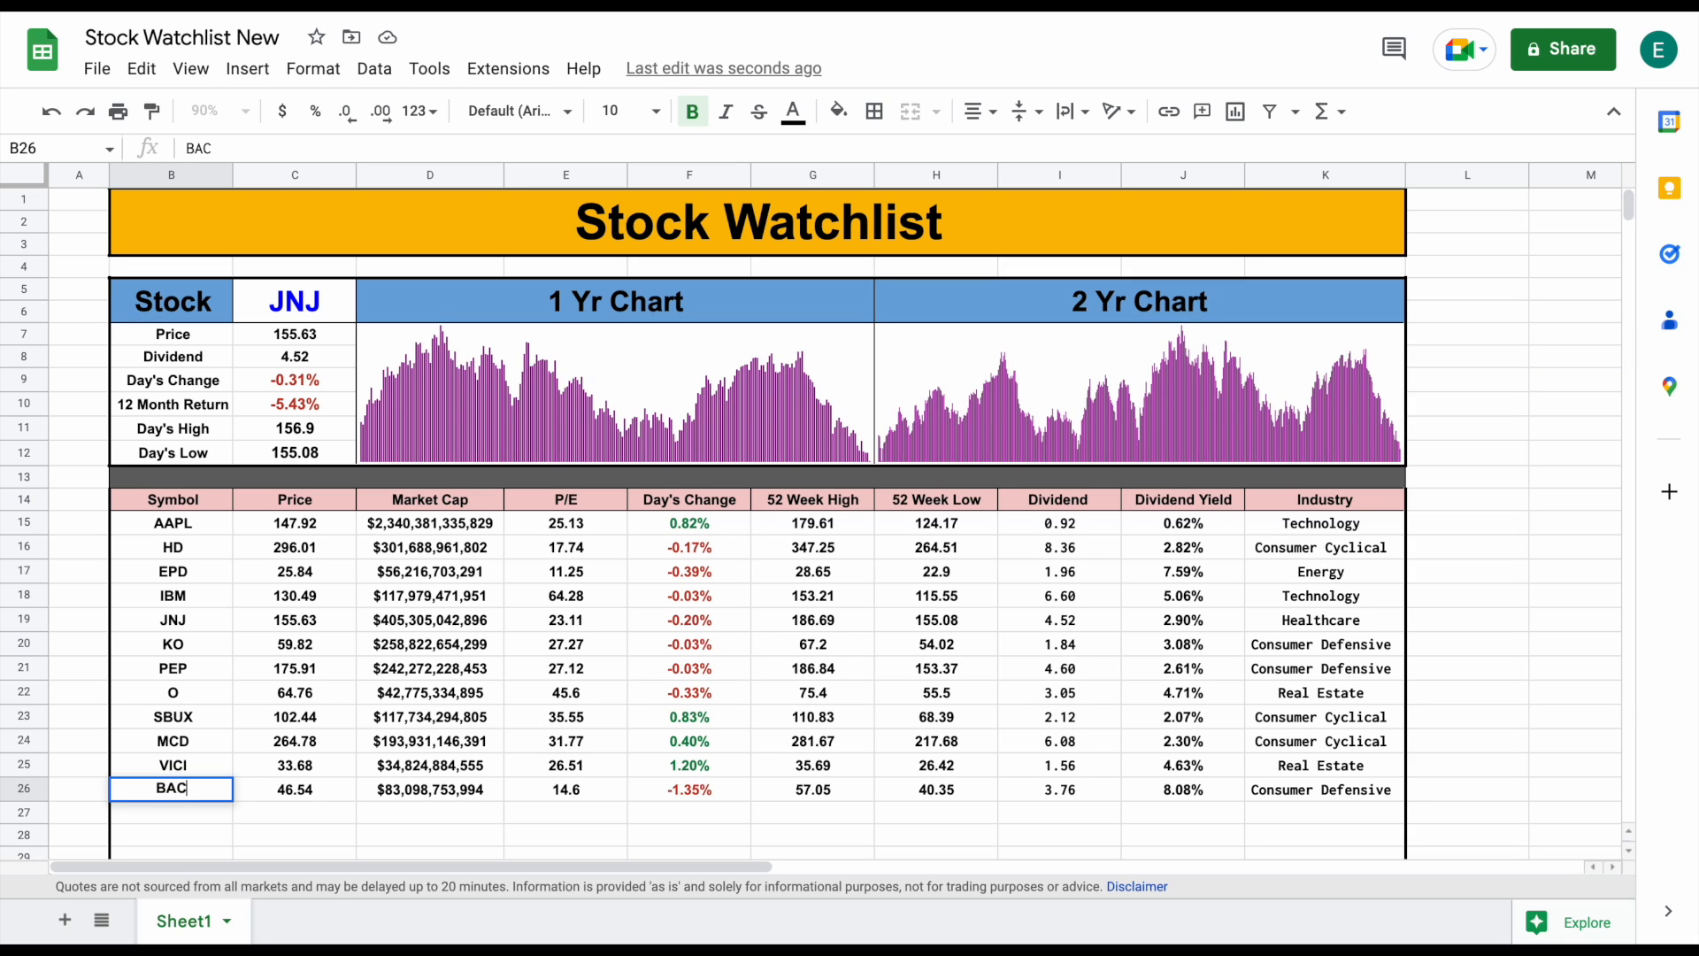
{"action": "key", "text": "Return"}
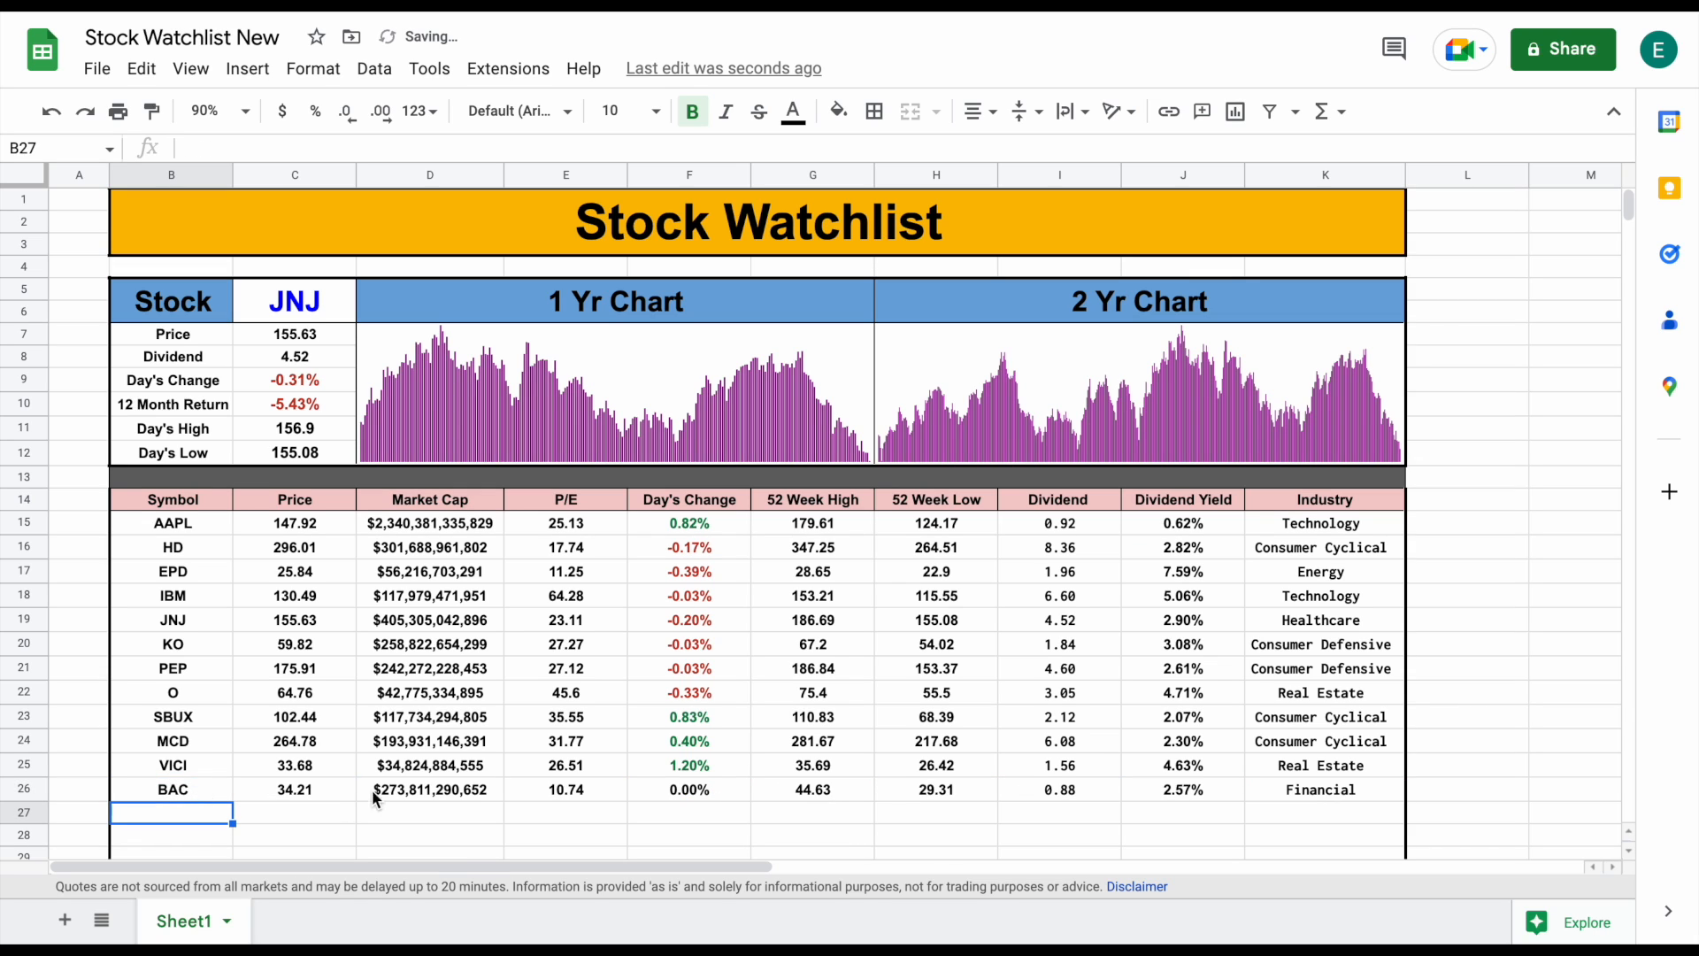
Examine the formulas across the BAC row, from price and market cap through dividend yield to industry
{"action": "left_click", "coordinate": [318, 797]}
{"action": "key", "text": "ctrl+shift+Right"}
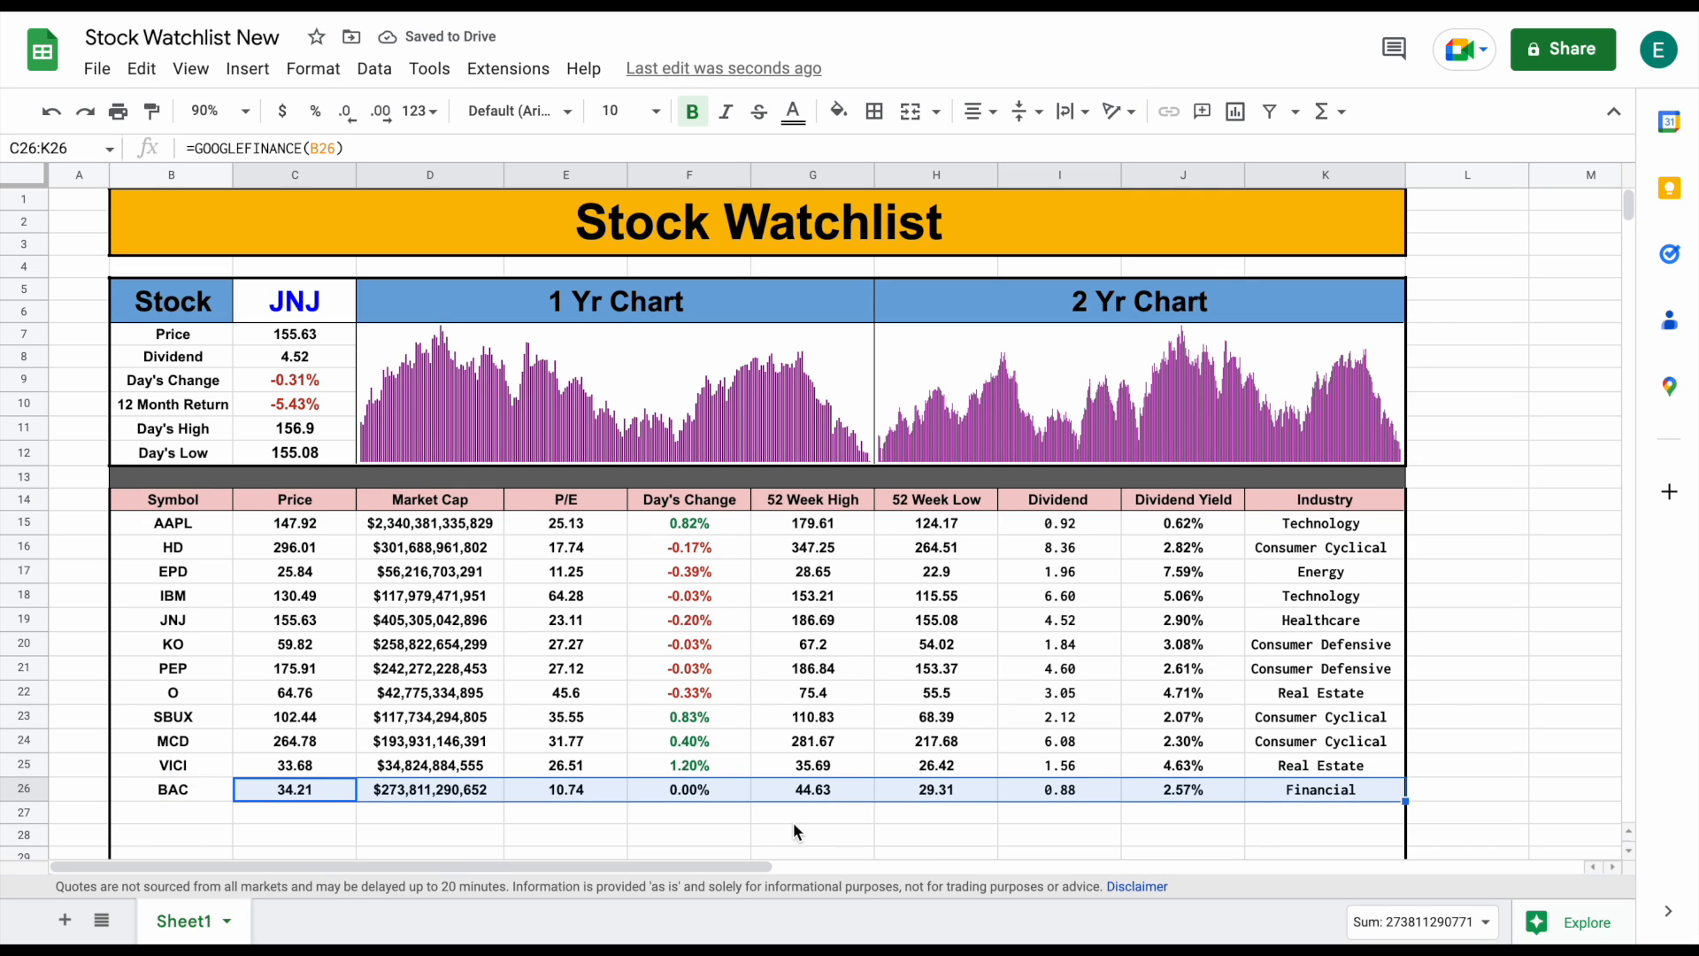
{"action": "left_click", "coordinate": [442, 796]}
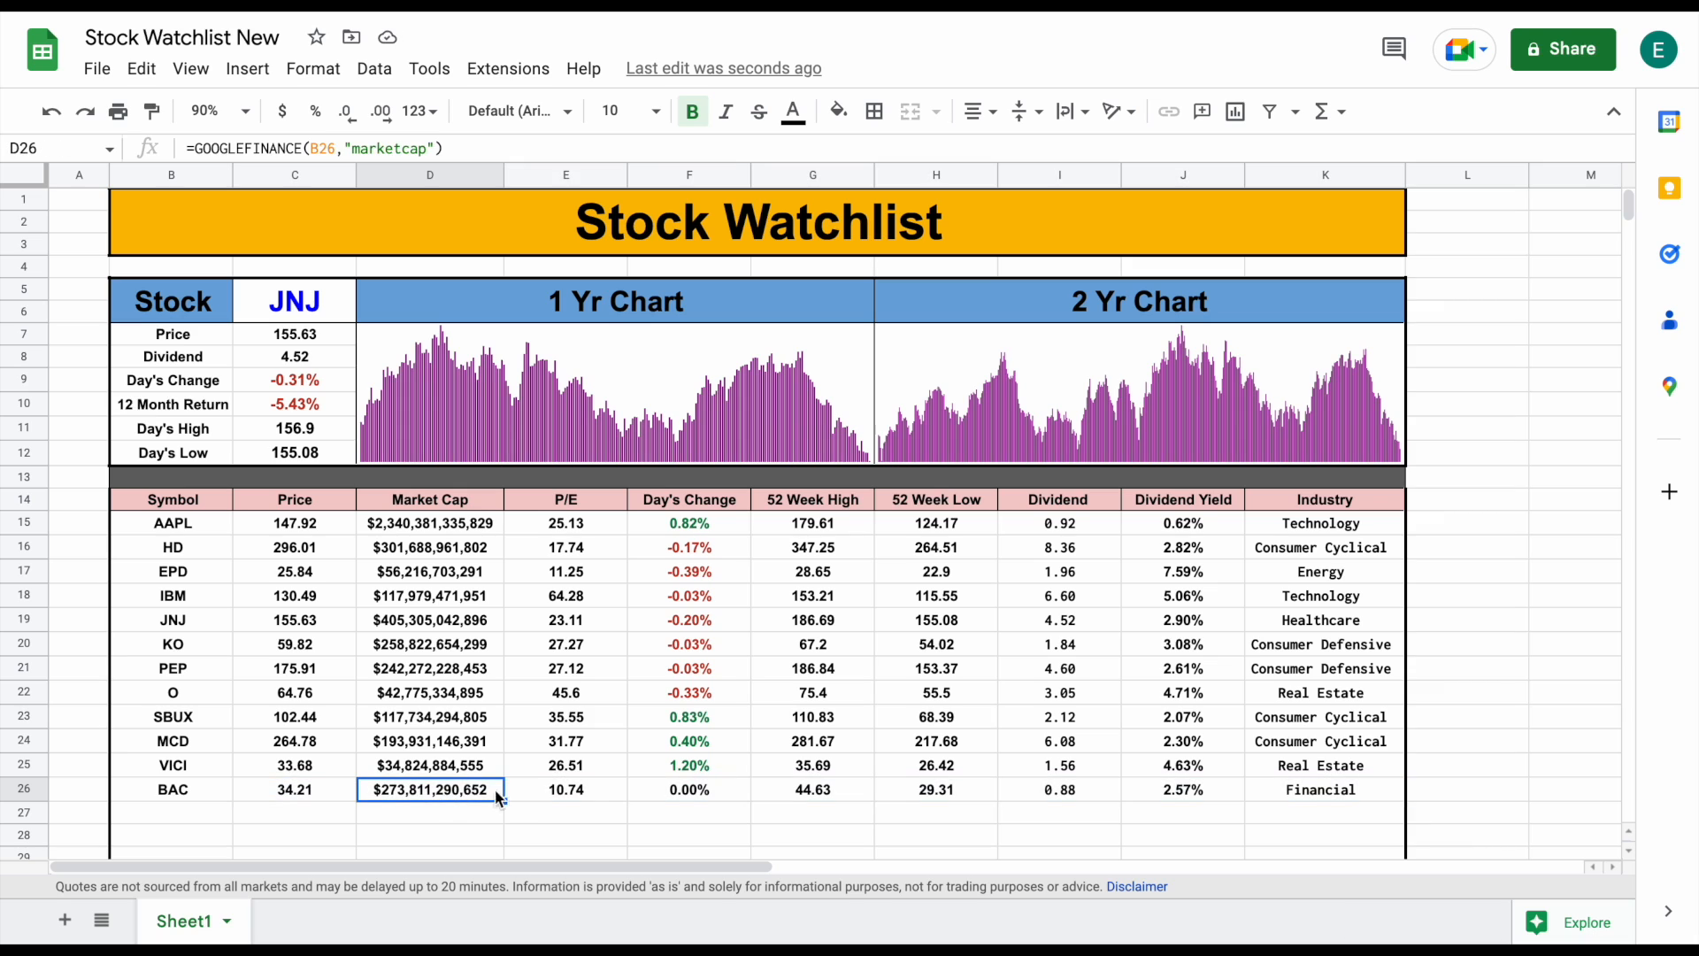
{"action": "left_click", "coordinate": [585, 795]}
{"action": "left_click", "coordinate": [708, 799]}
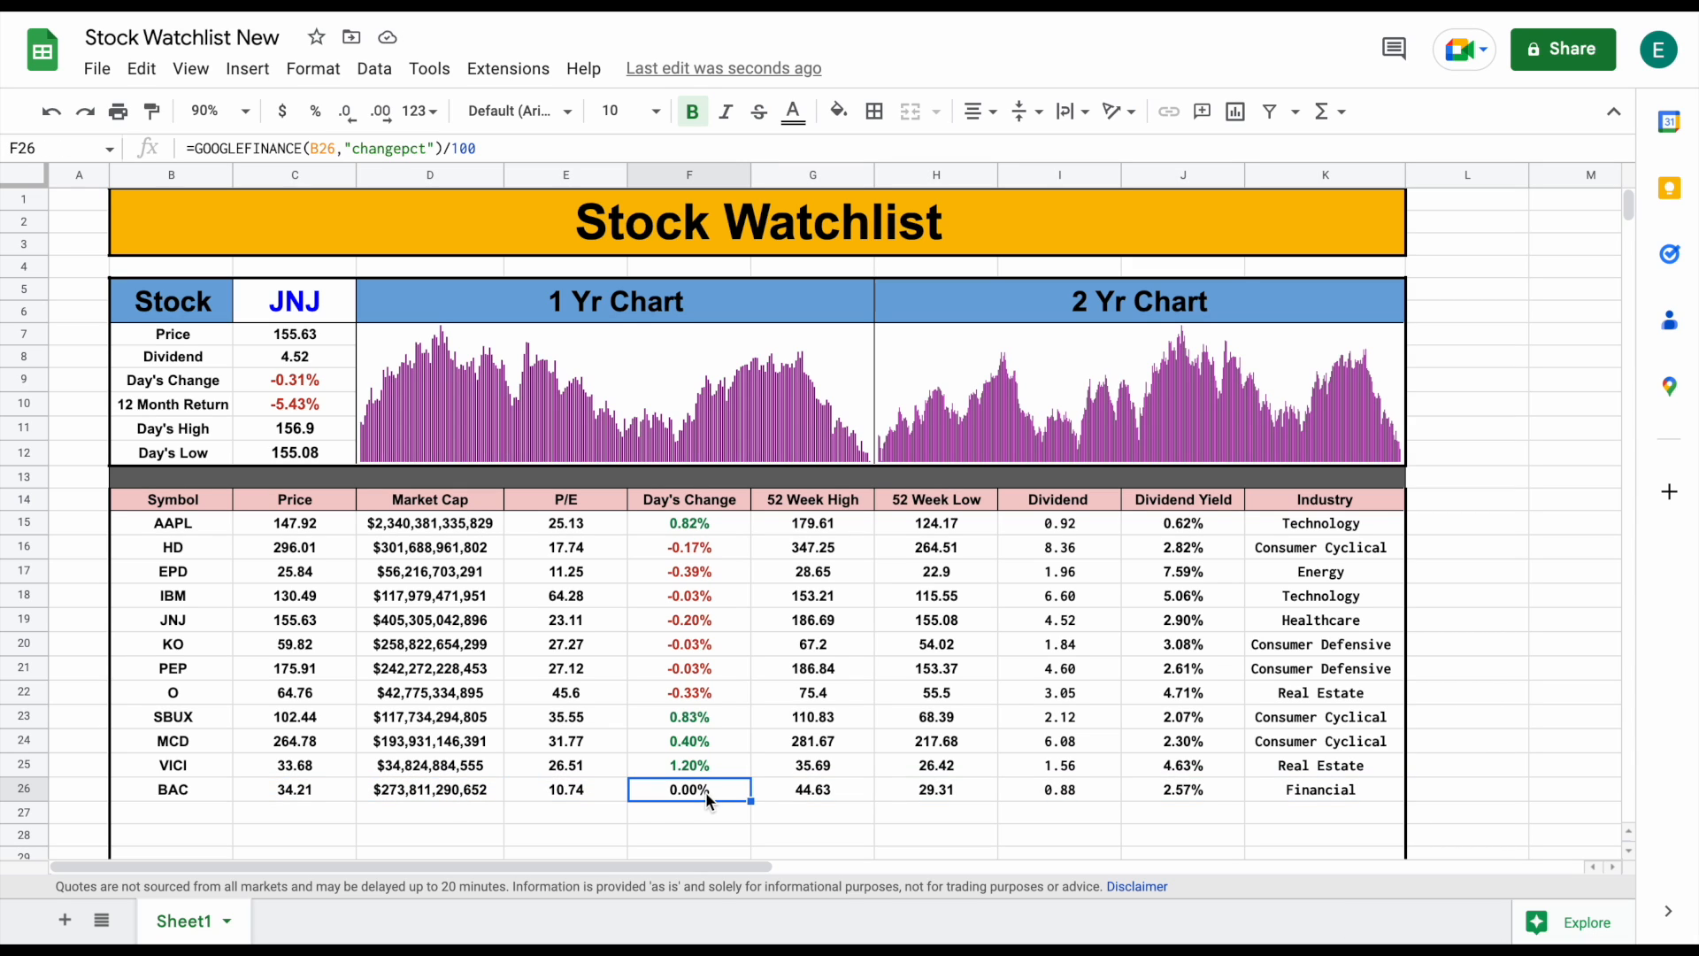
{"action": "left_click", "coordinate": [826, 796]}
{"action": "left_click", "coordinate": [952, 789]}
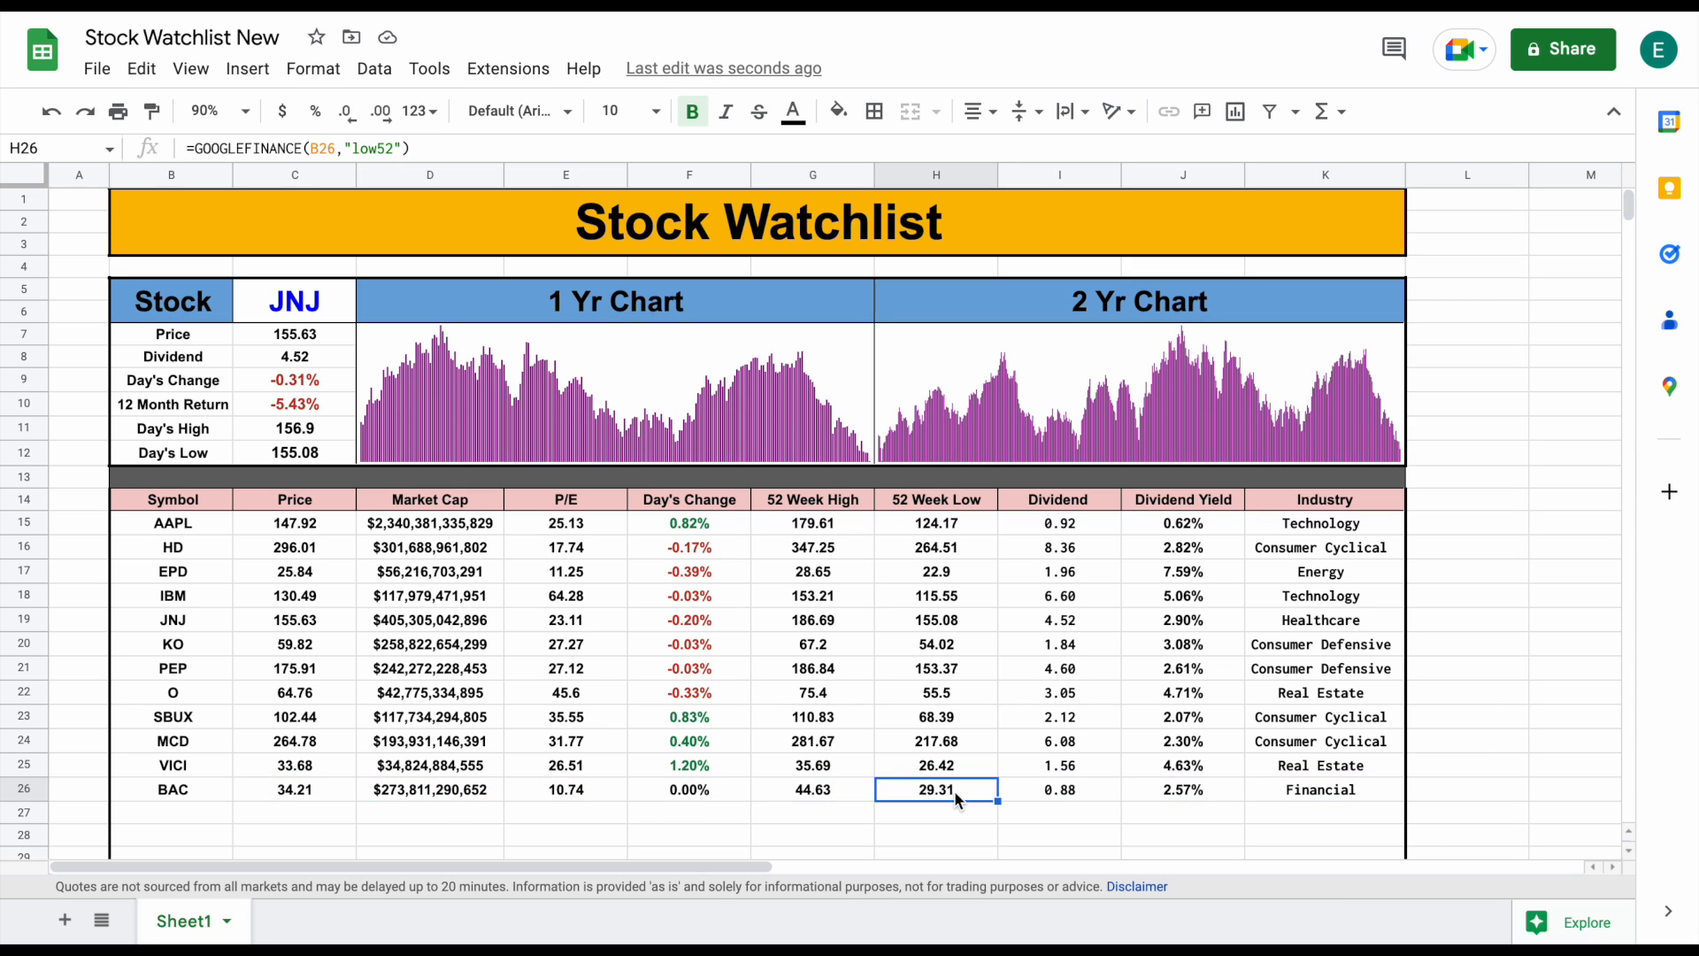
{"action": "left_click", "coordinate": [1105, 788]}
{"action": "left_click", "coordinate": [1184, 788]}
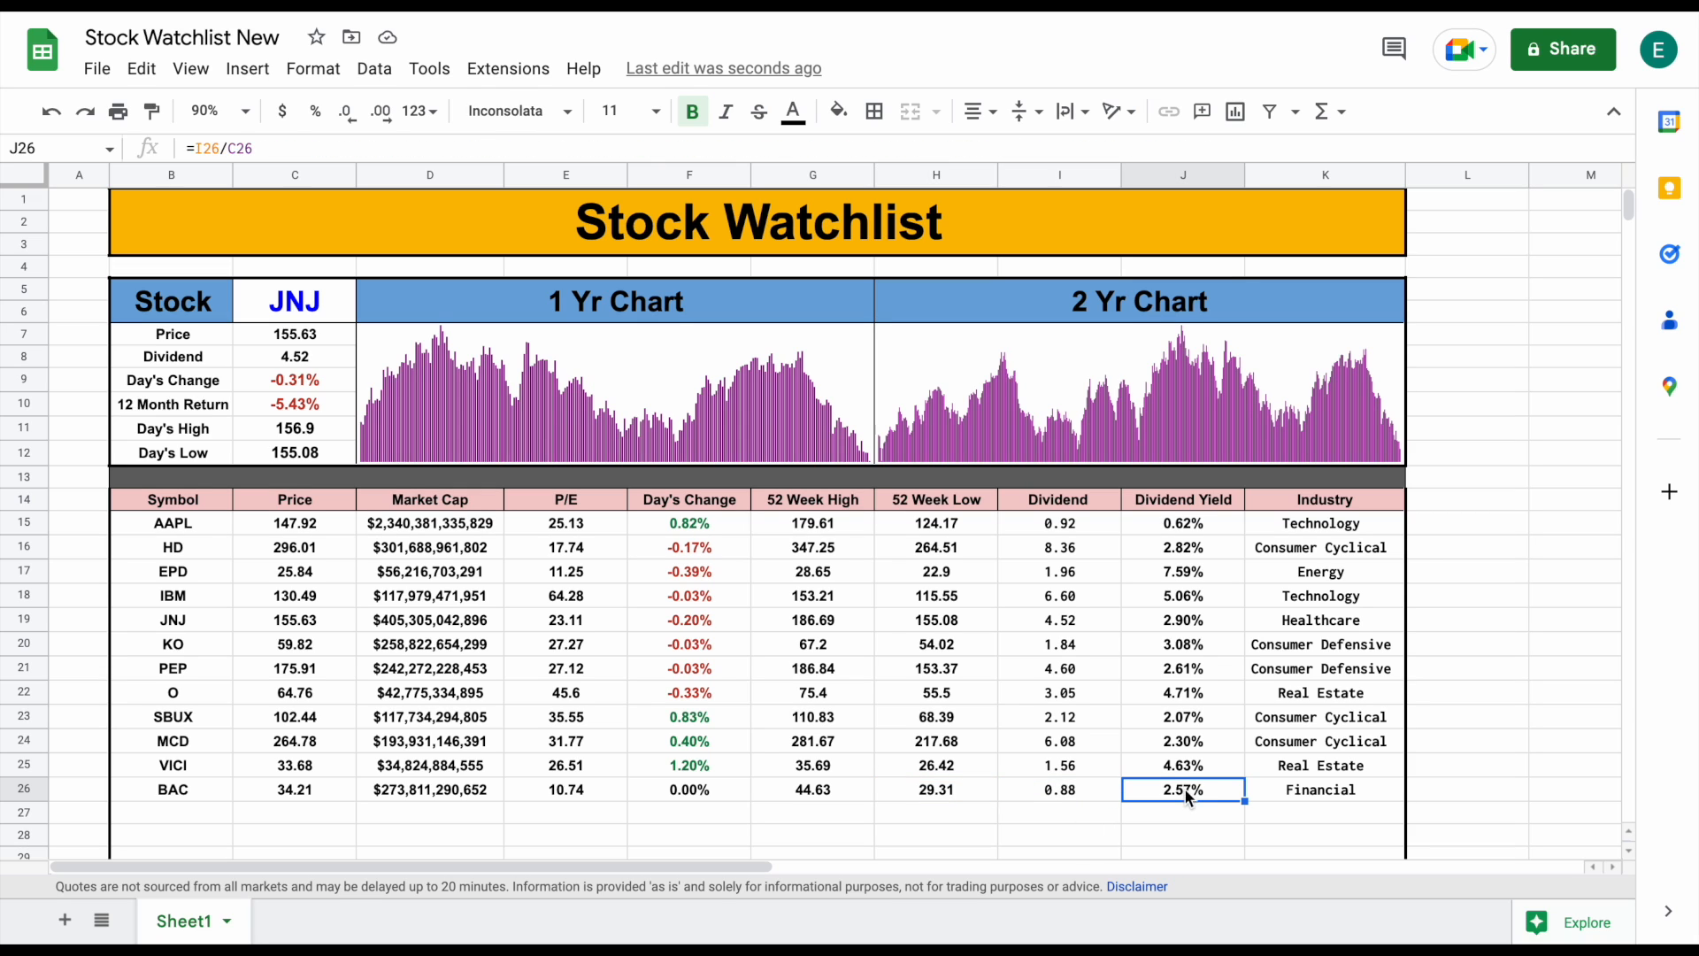
{"action": "left_click", "coordinate": [1354, 791]}
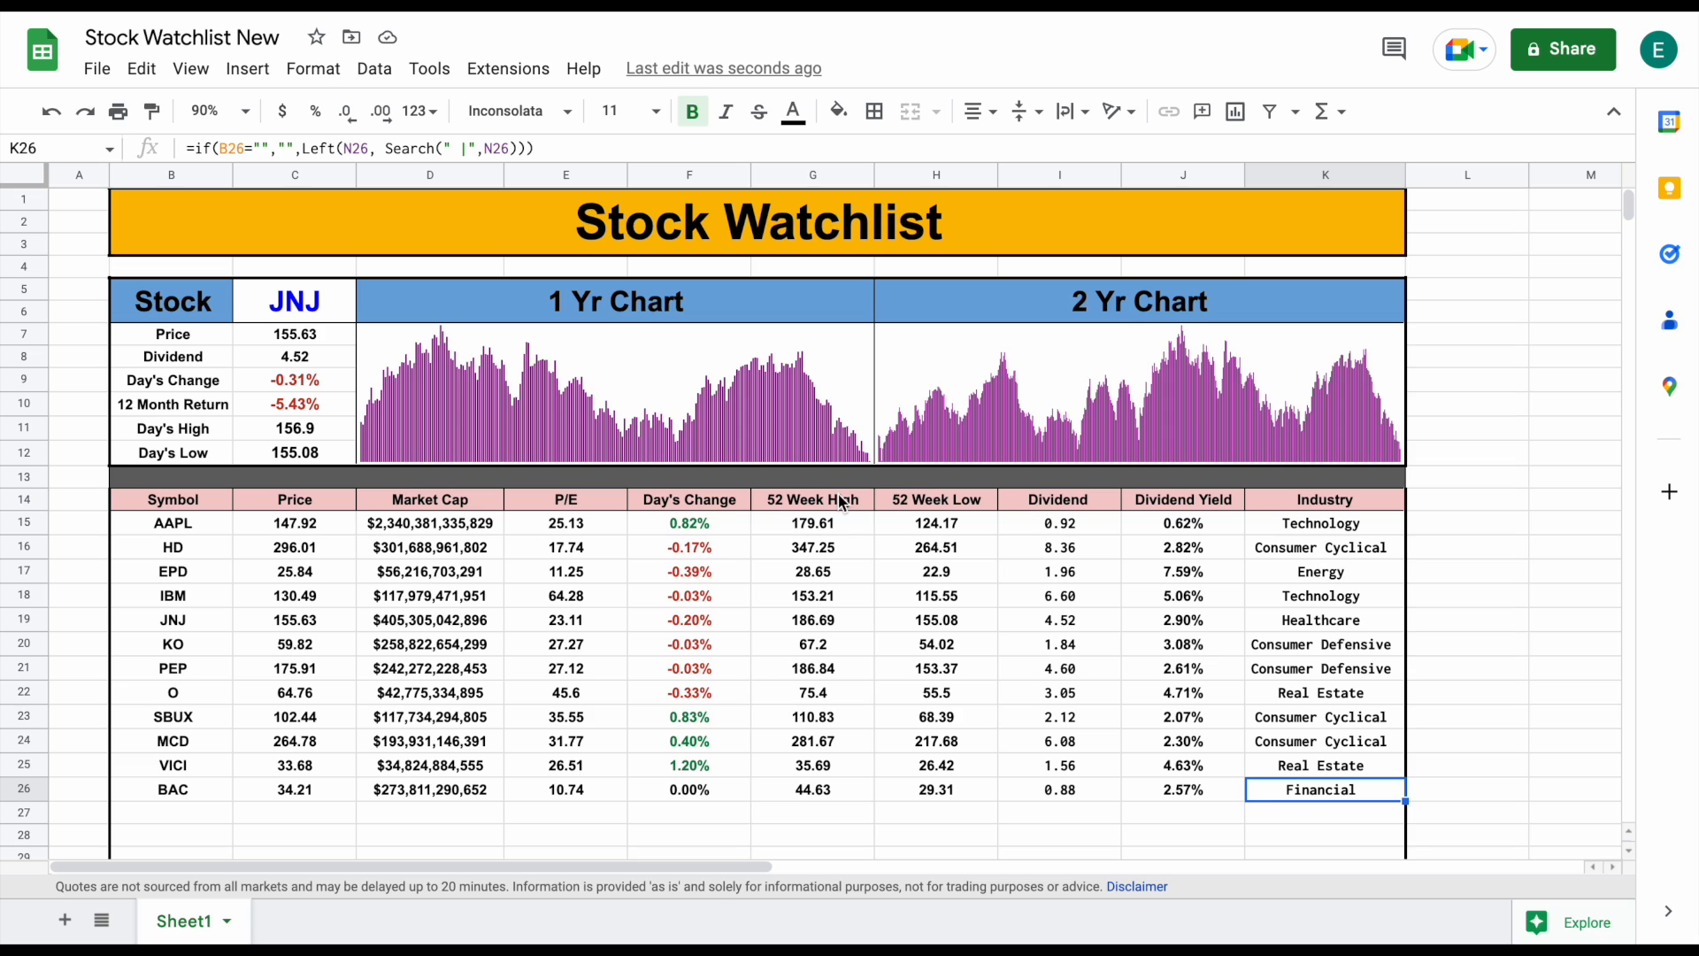
Set the stock symbol in the chart summary section above the watchlist to BAC
{"action": "left_click_drag", "start_coordinate": [212, 305], "coordinate": [958, 407]}
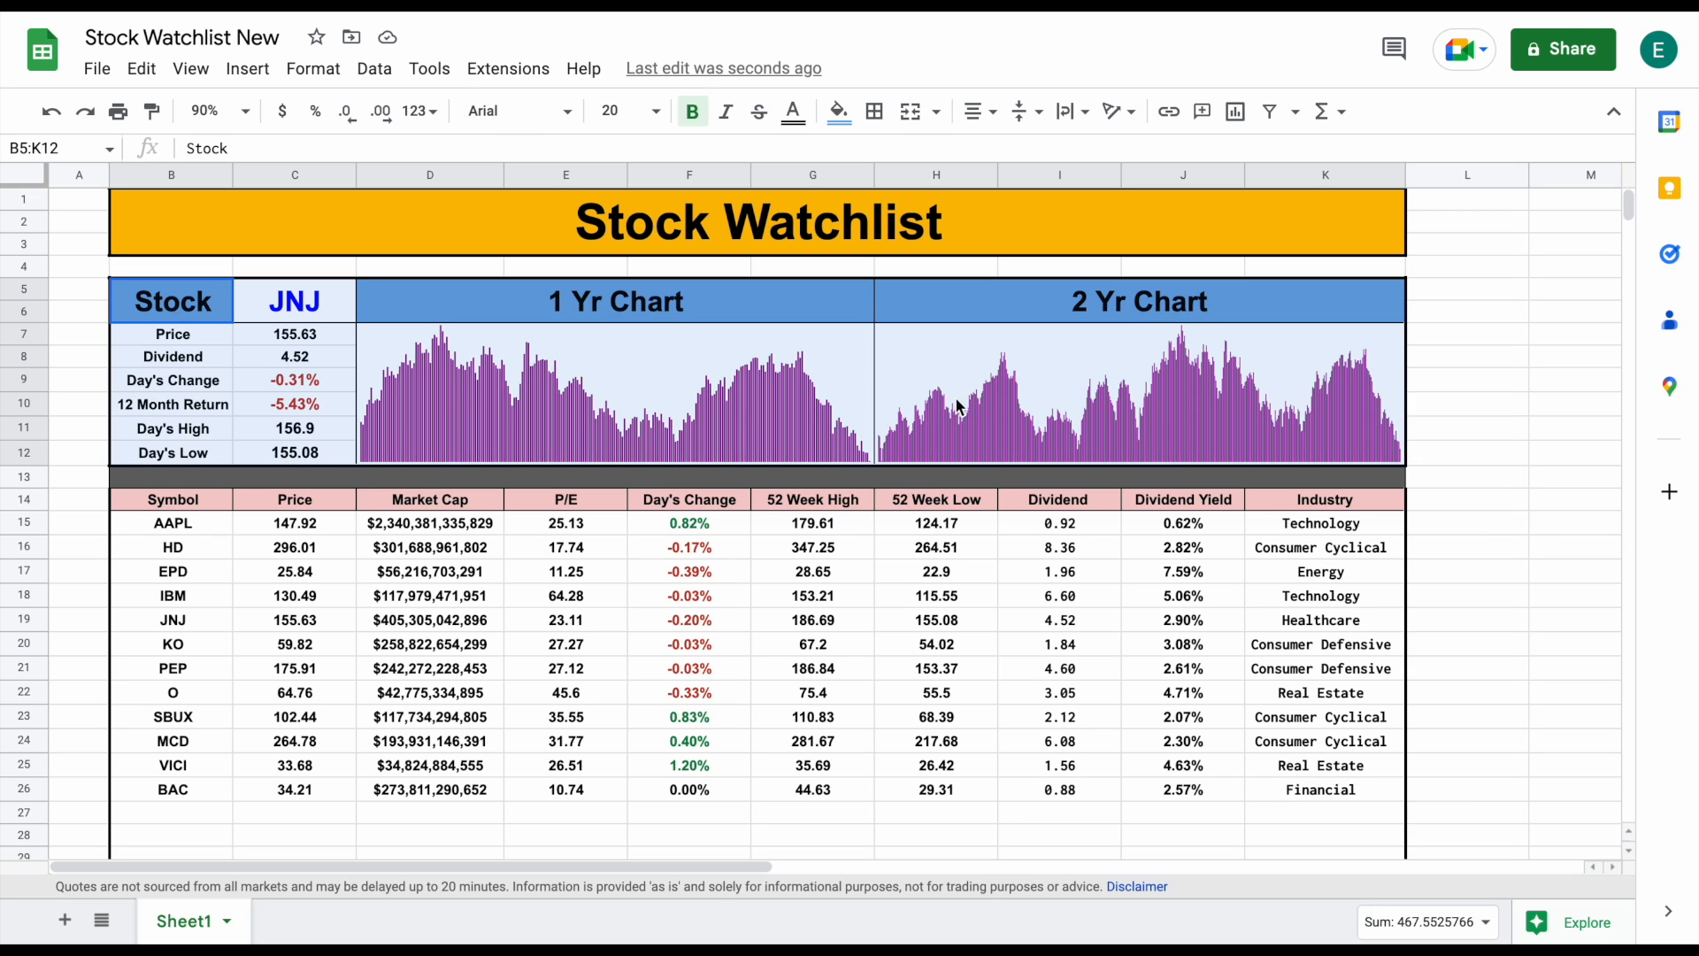
{"action": "left_click", "coordinate": [1456, 361]}
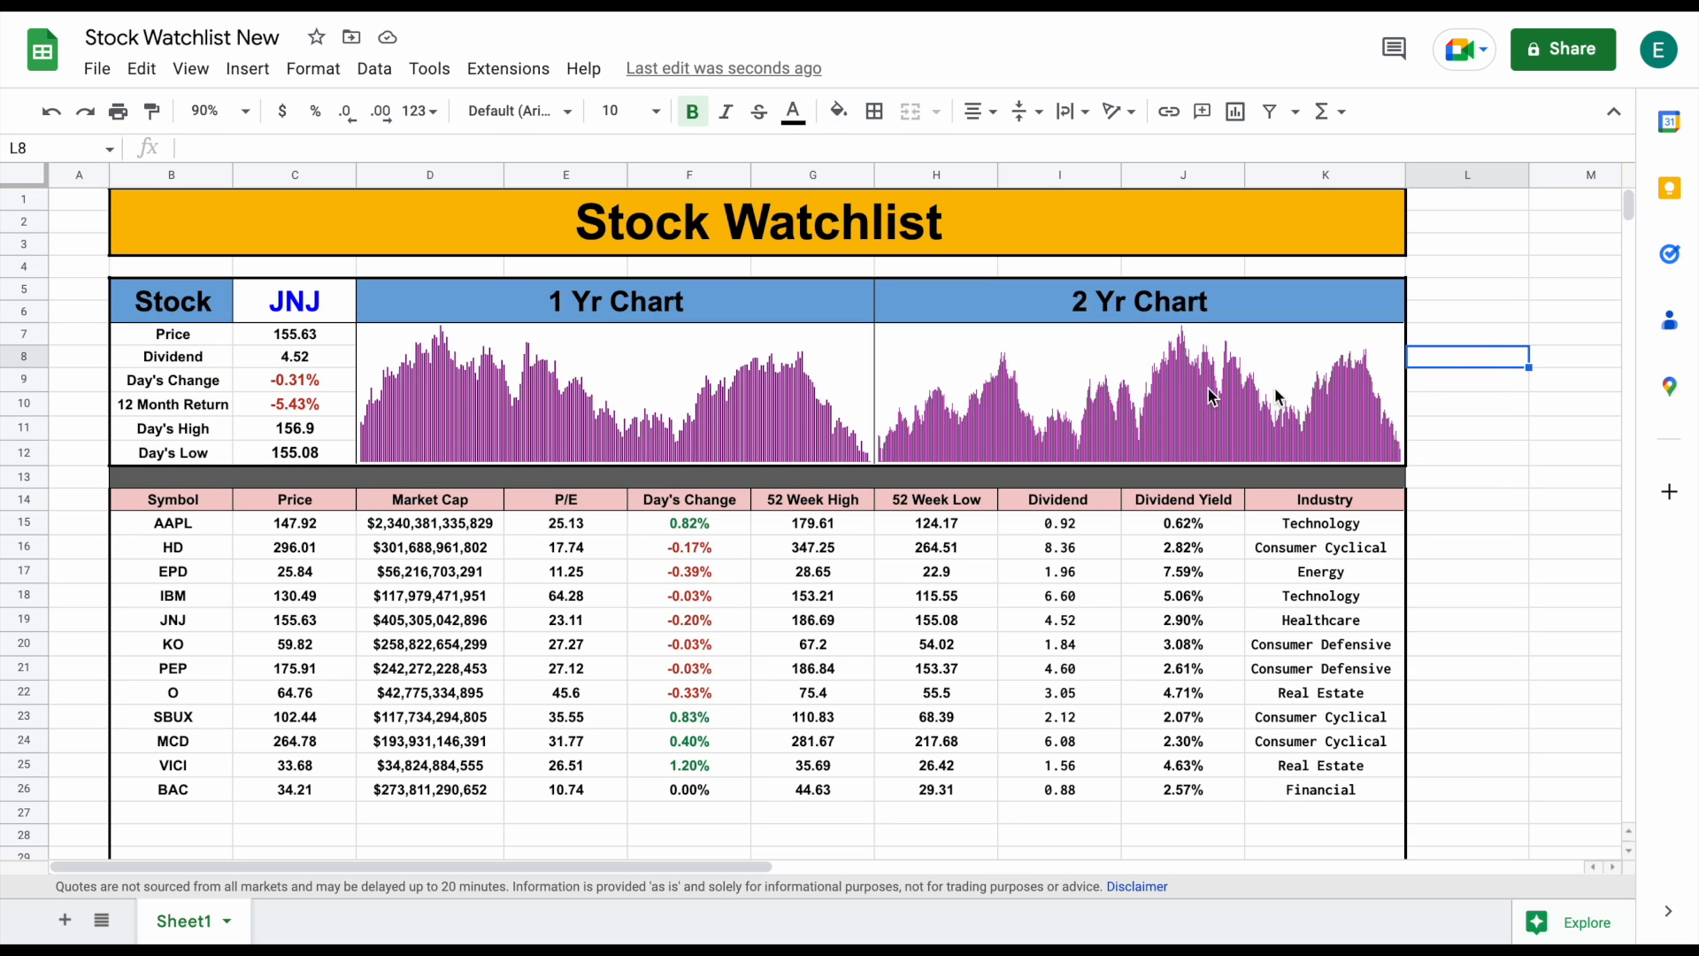
{"action": "left_click", "coordinate": [292, 310]}
{"action": "type", "text": "BAC"}
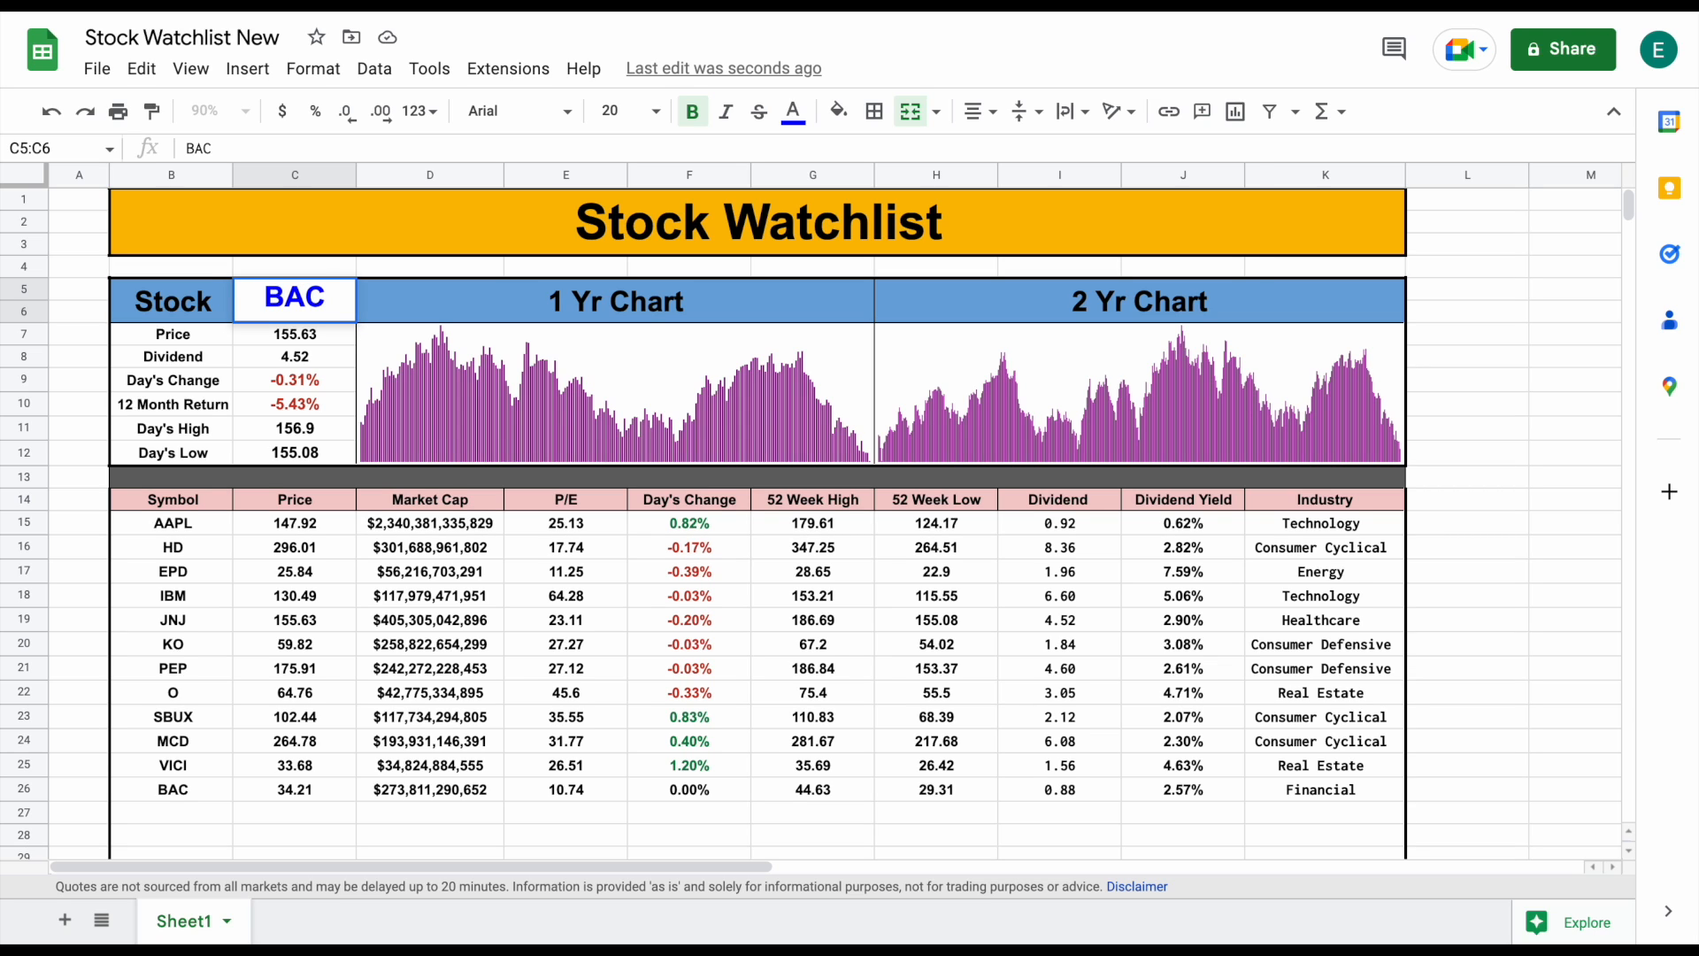
{"action": "key", "text": "Return"}
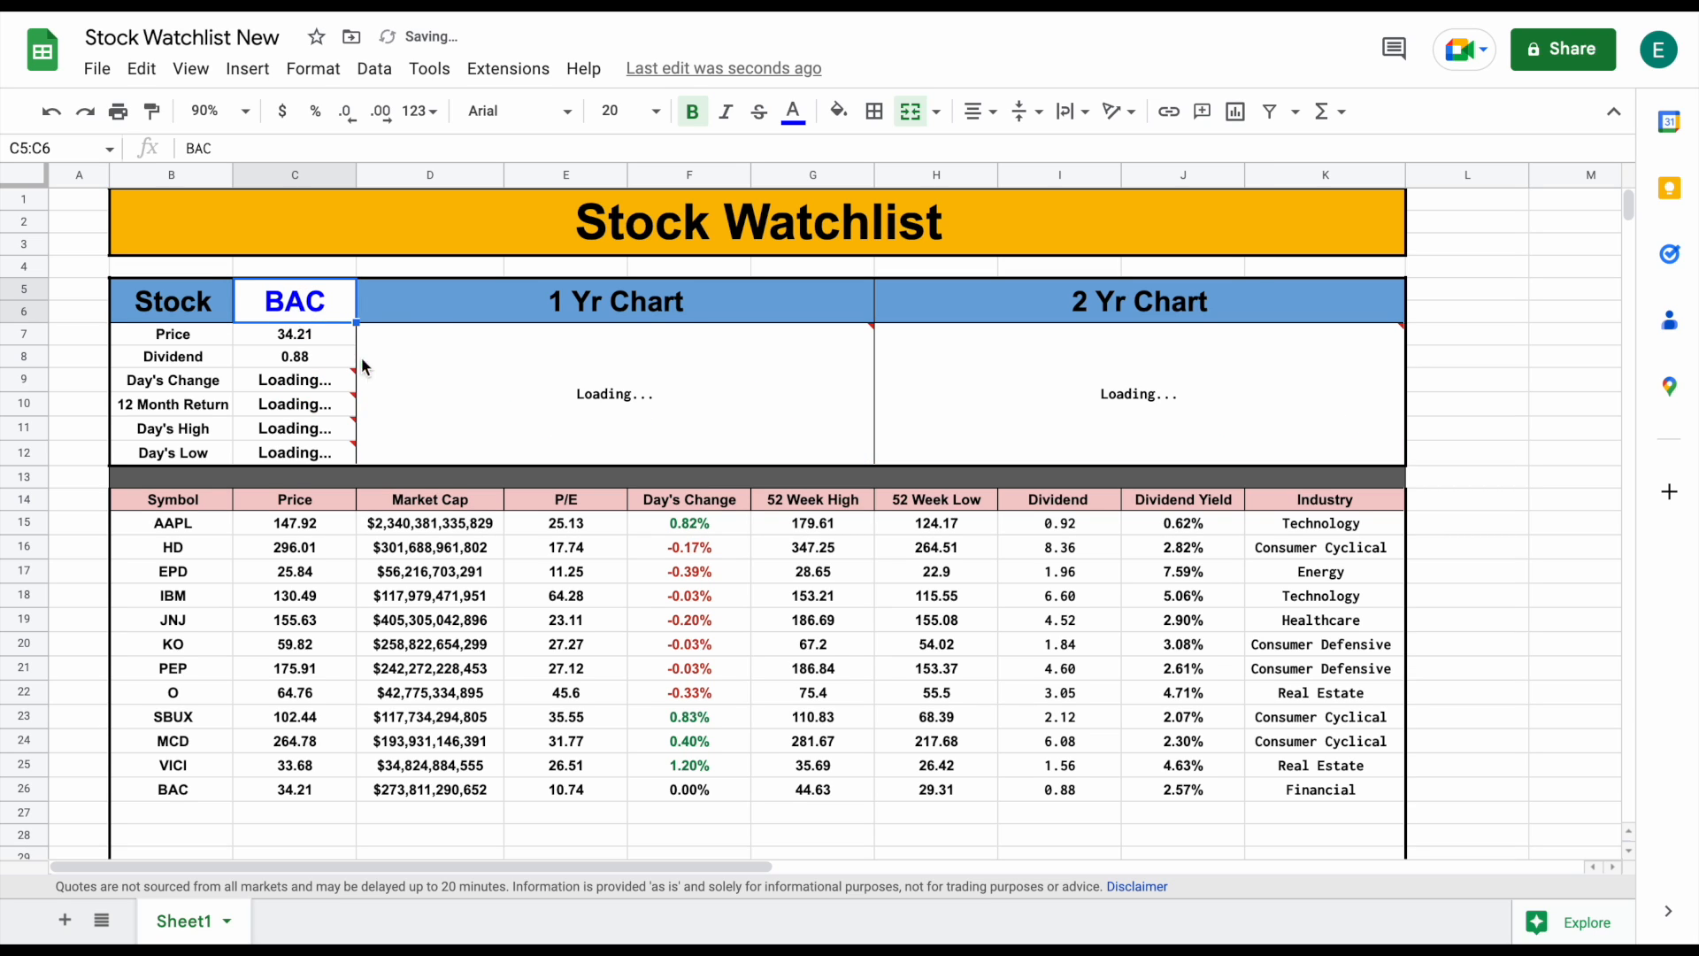
Examine the 1-year and 2-year chart cells and the summary figures for the chosen stock
{"action": "left_click", "coordinate": [666, 358]}
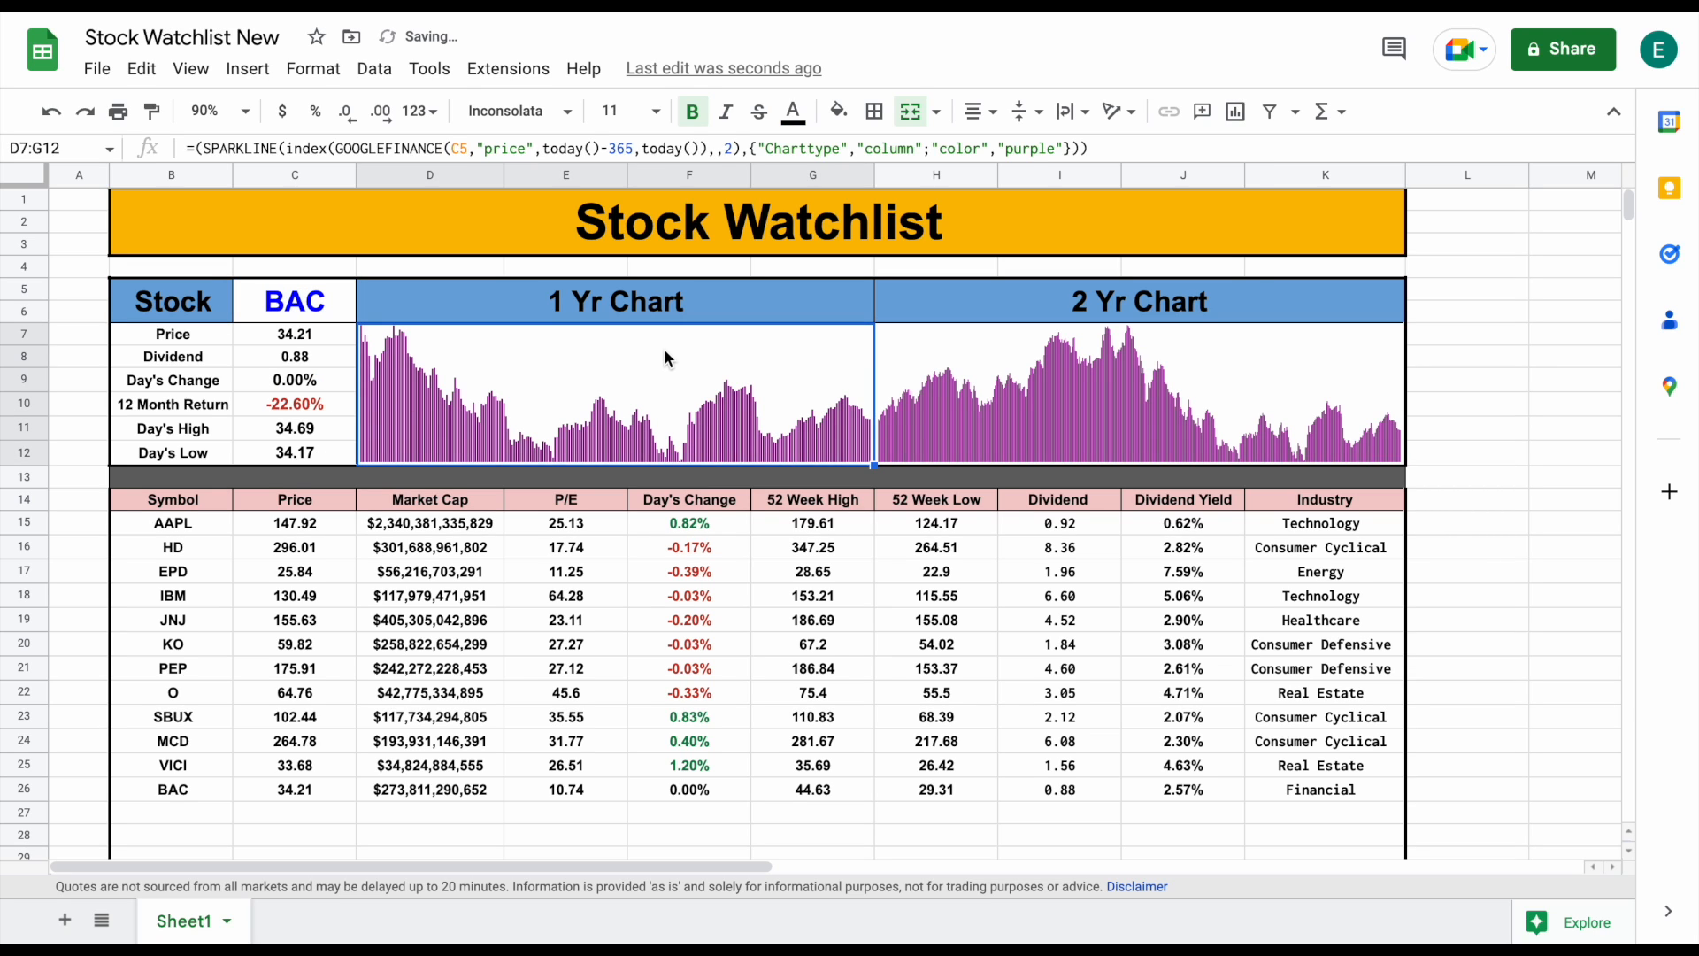
{"action": "left_click", "coordinate": [1005, 397]}
{"action": "left_click_drag", "start_coordinate": [202, 333], "coordinate": [296, 457]}
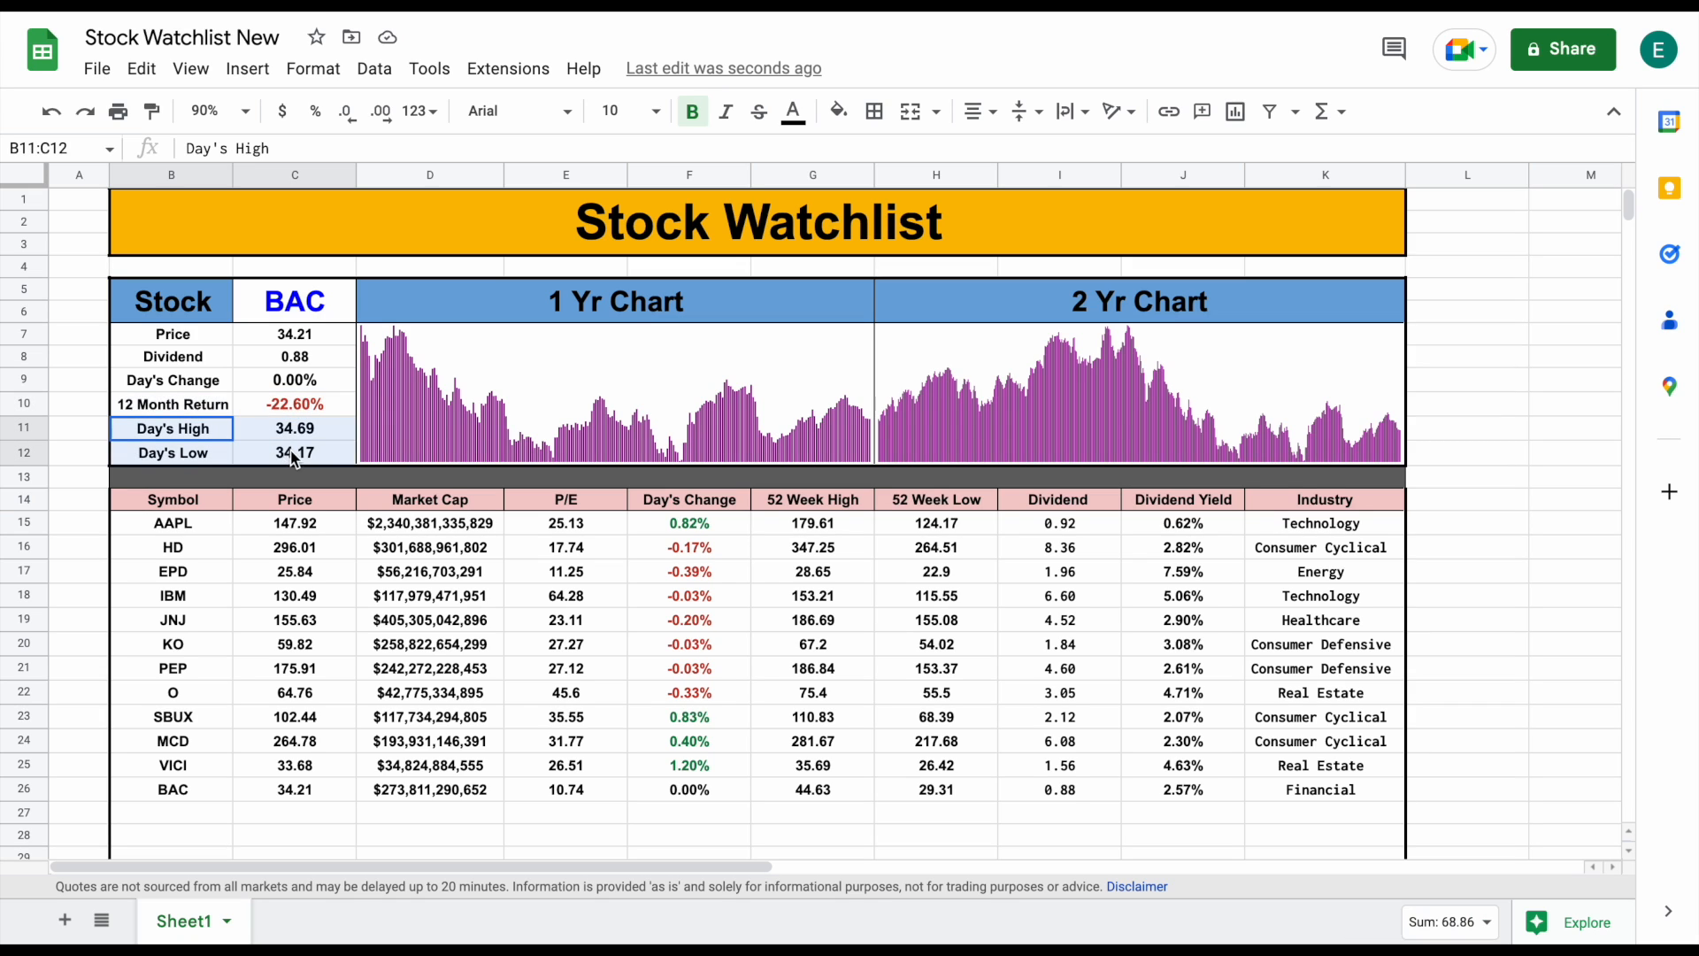
{"action": "left_click", "coordinate": [1552, 407]}
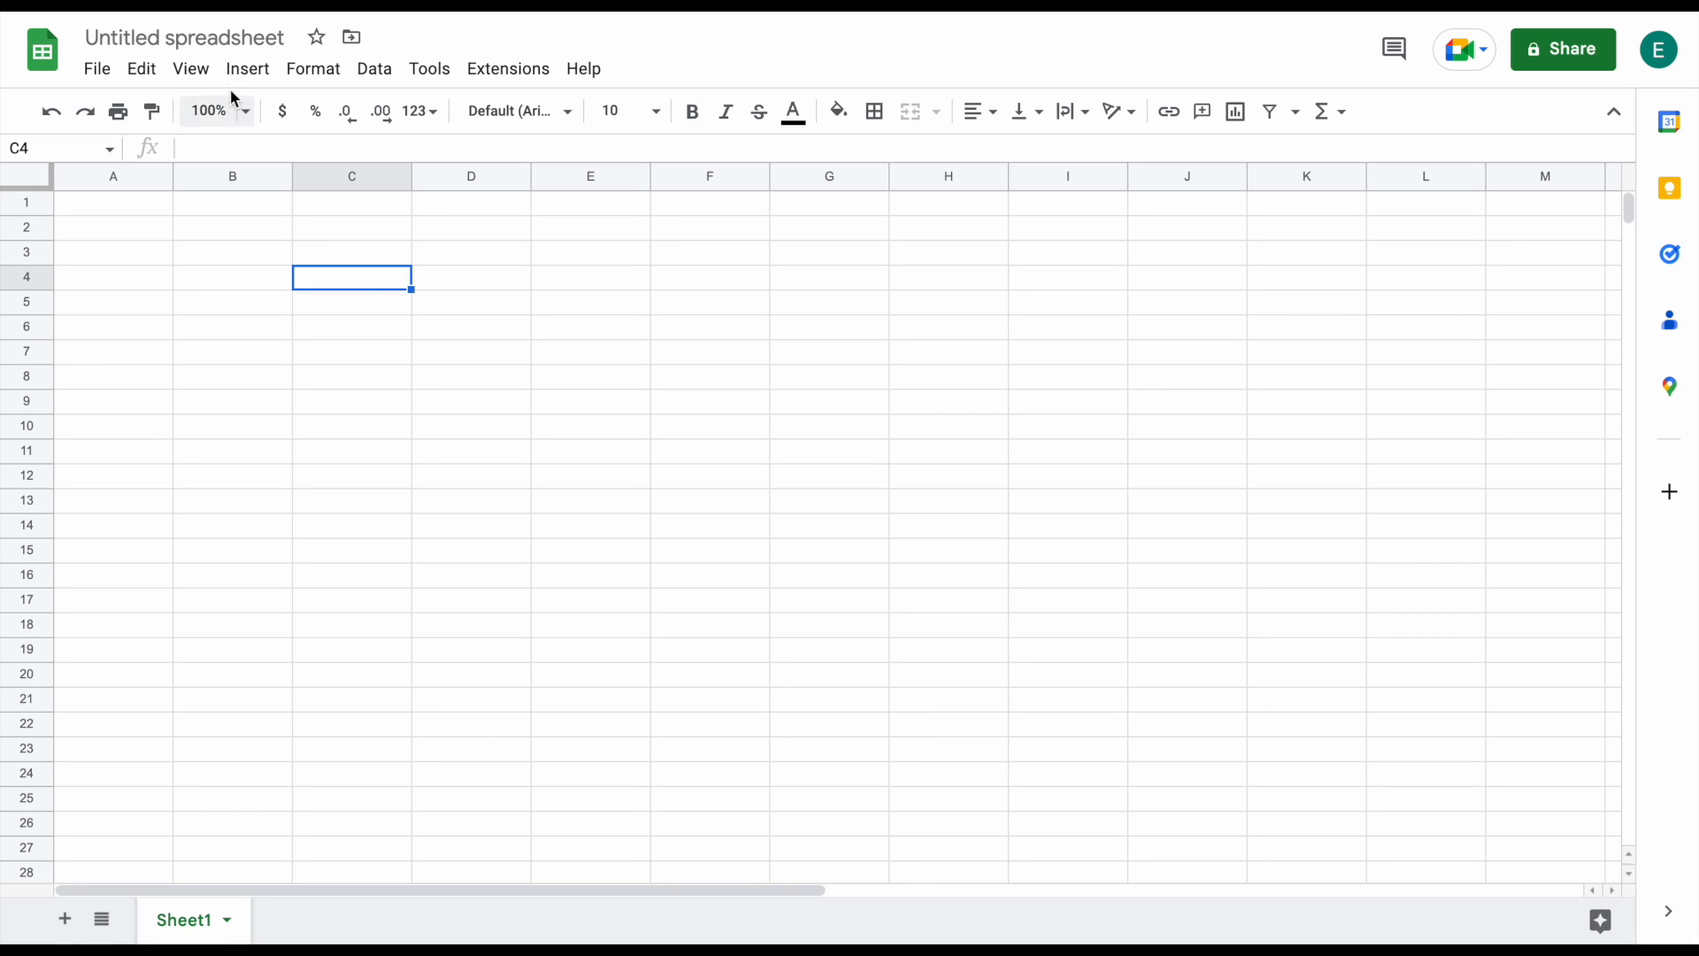
Rename the untitled spreadsheet as "Stock Watchlsit New"
{"action": "left_click", "coordinate": [174, 38]}
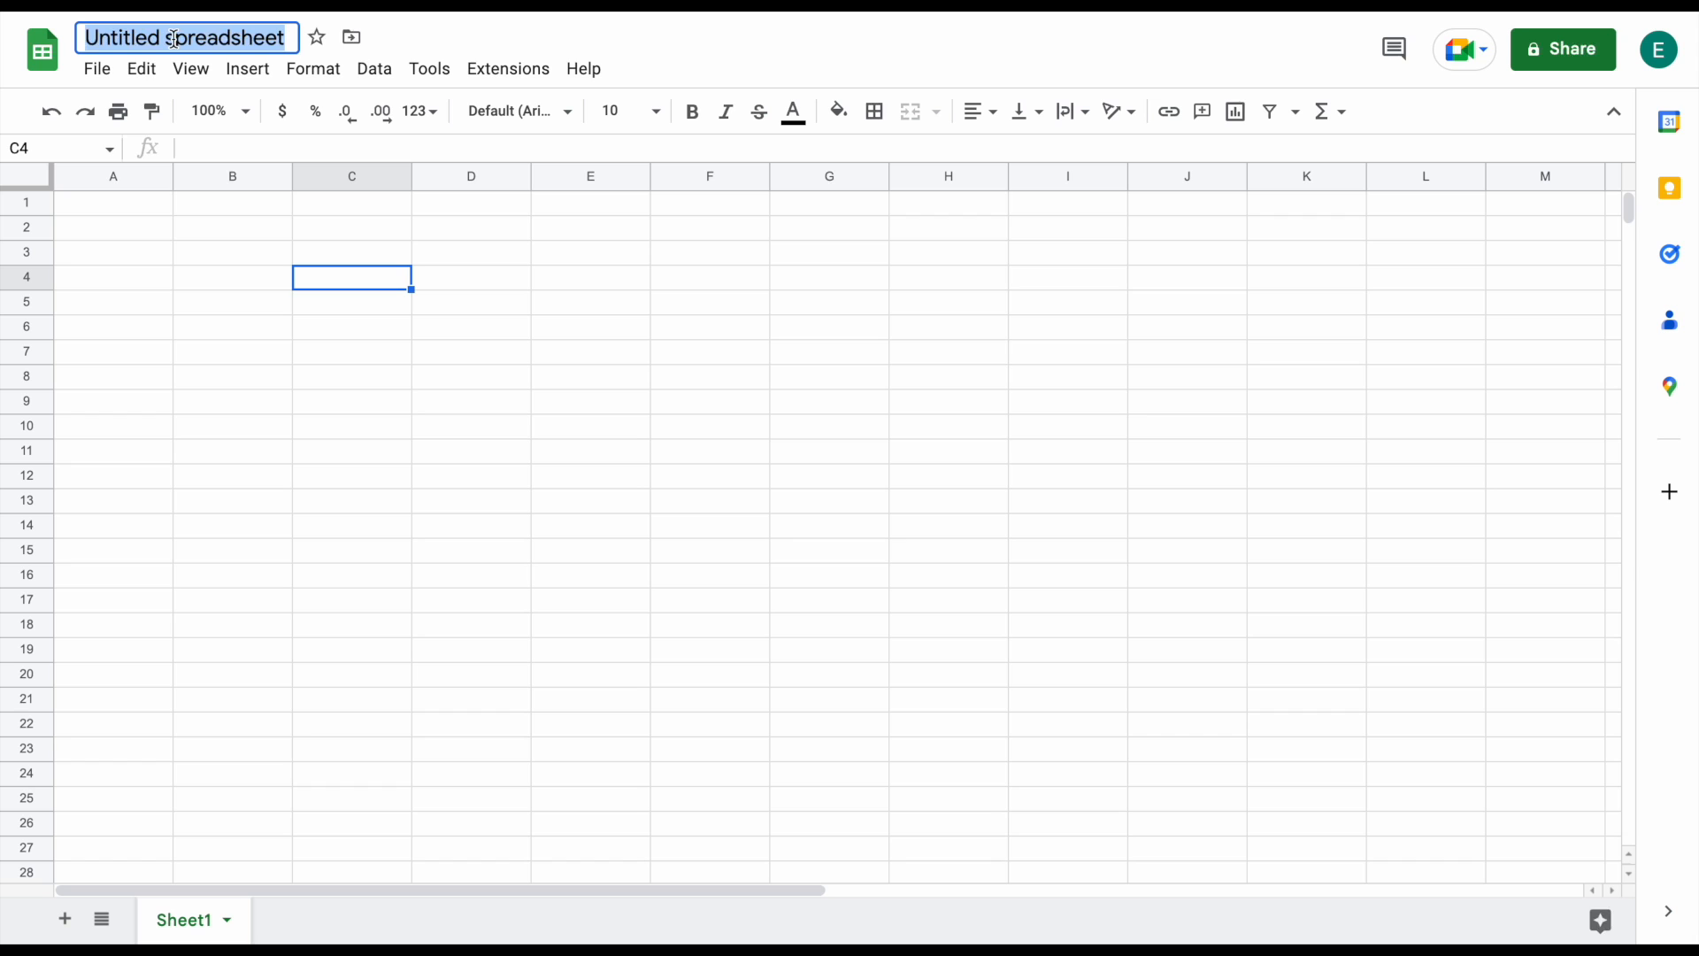
{"action": "type", "text": "Stock Watchlsit New"}
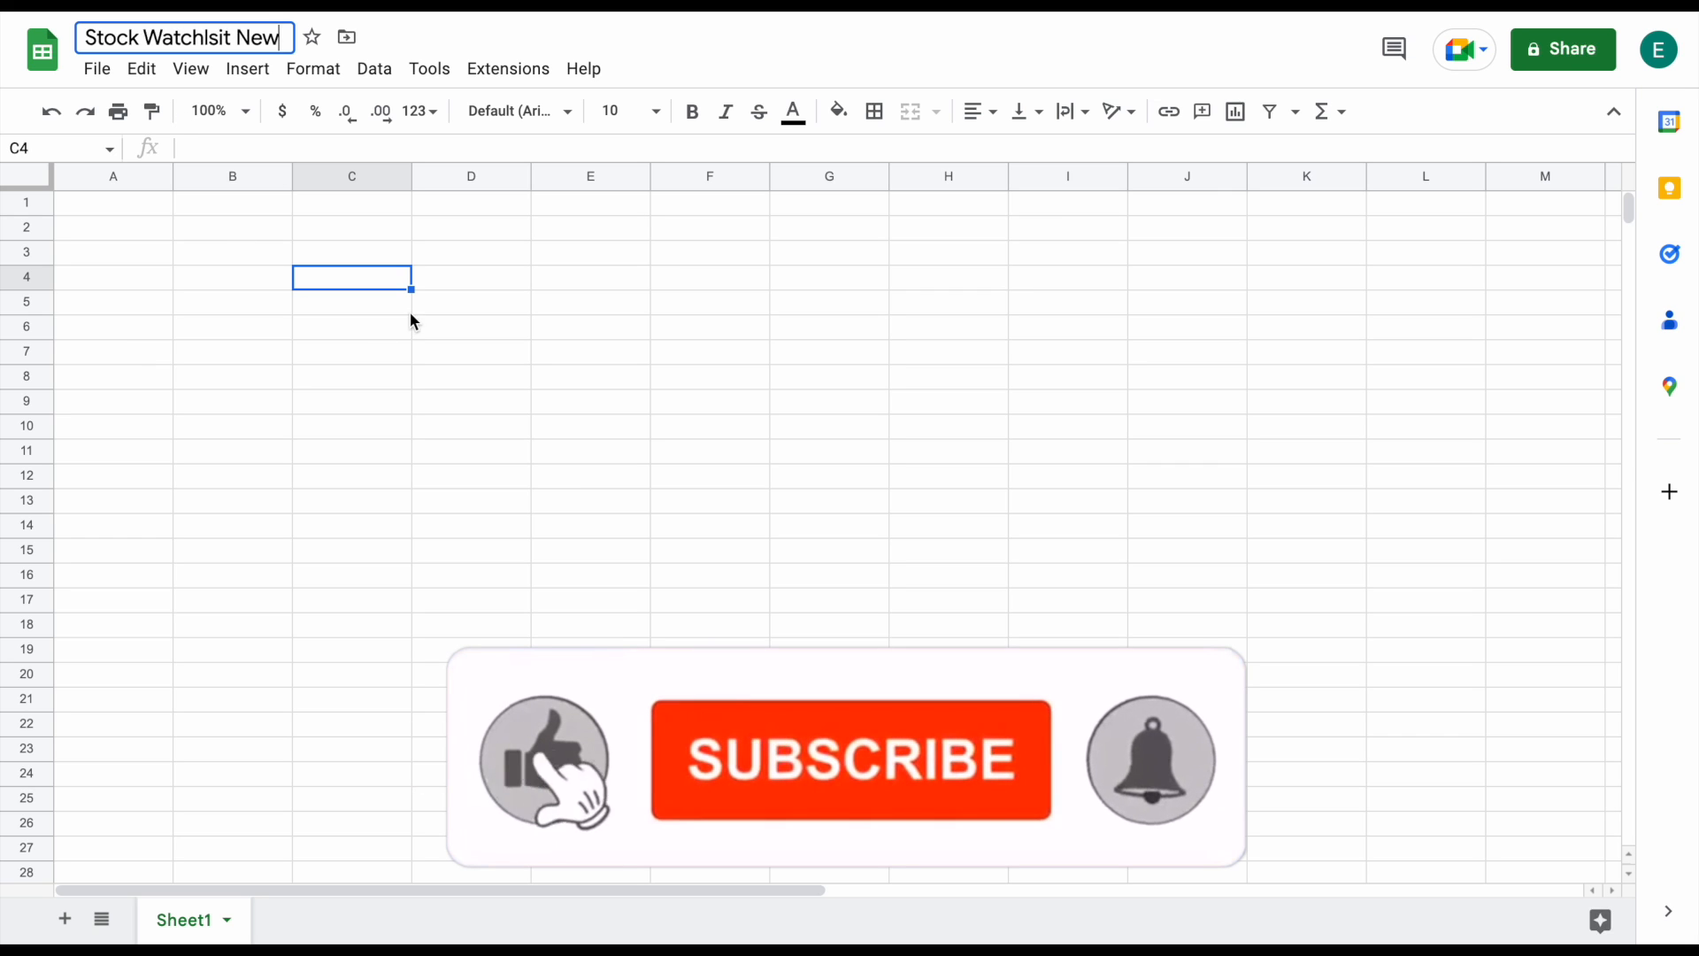
{"action": "left_click", "coordinate": [409, 311]}
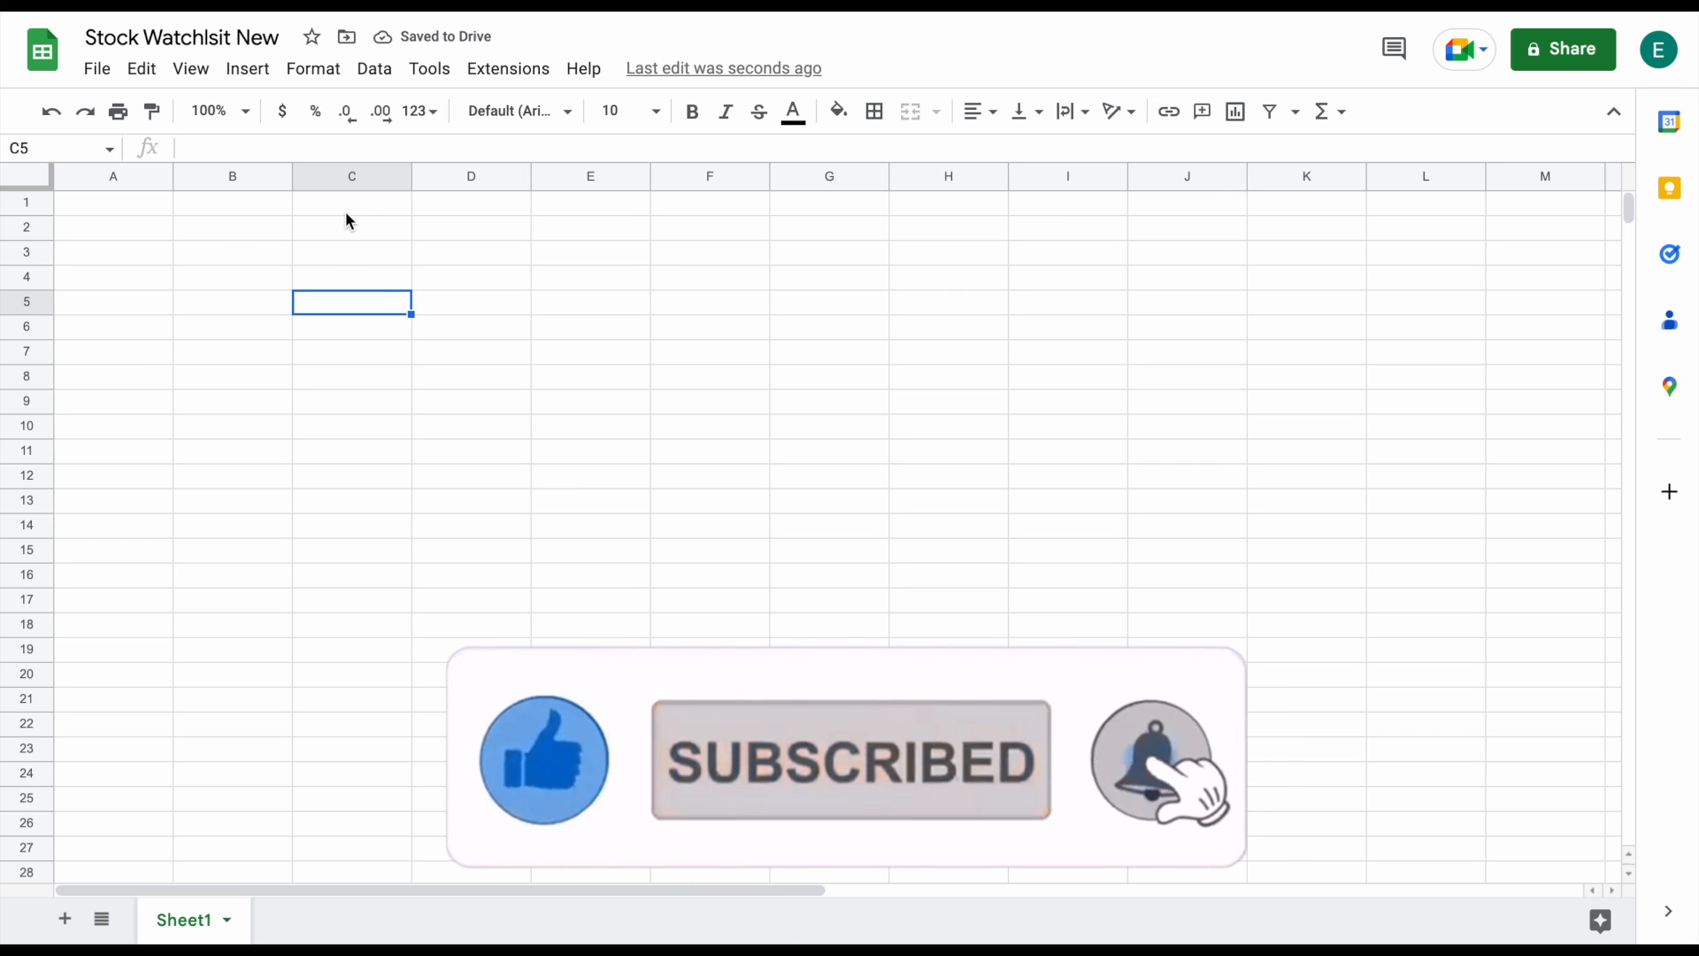
Merge cells B1:K3 into one title cell and give it an outer border
{"action": "left_click", "coordinate": [257, 206]}
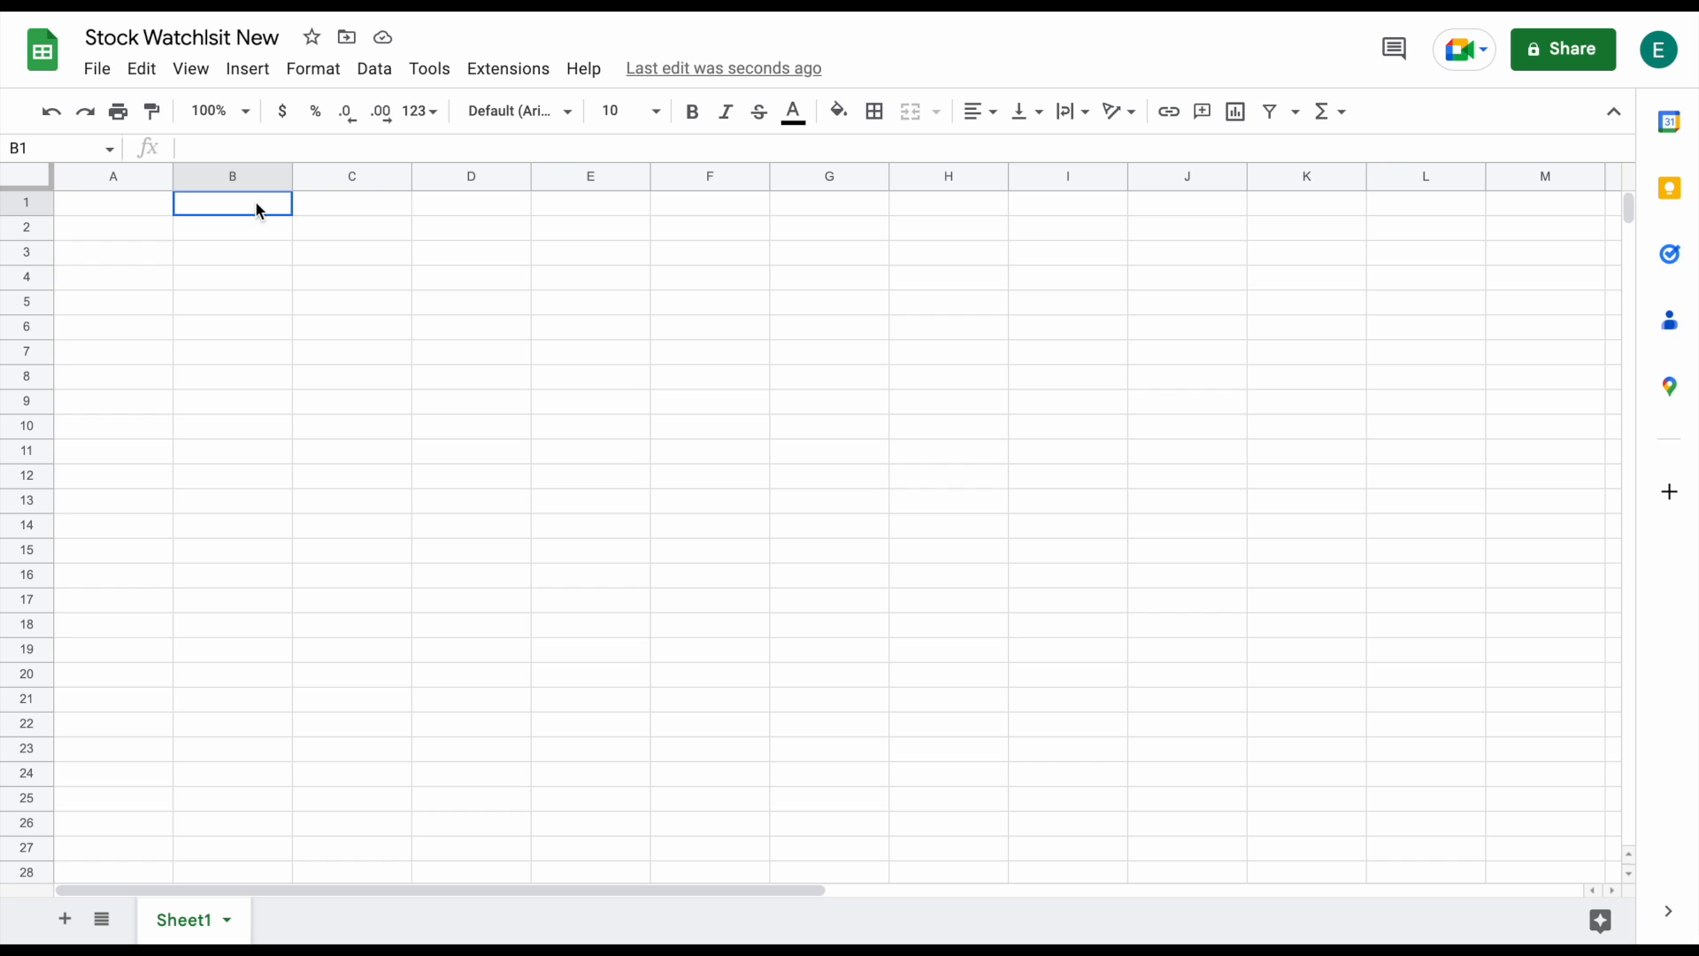
{"action": "mouse_move", "coordinate": [259, 210]}
{"action": "left_mouse_down"}
{"action": "mouse_move", "coordinate": [1077, 345]}
{"action": "mouse_move", "coordinate": [1336, 358]}
{"action": "mouse_move", "coordinate": [1340, 261]}
{"action": "left_mouse_up"}
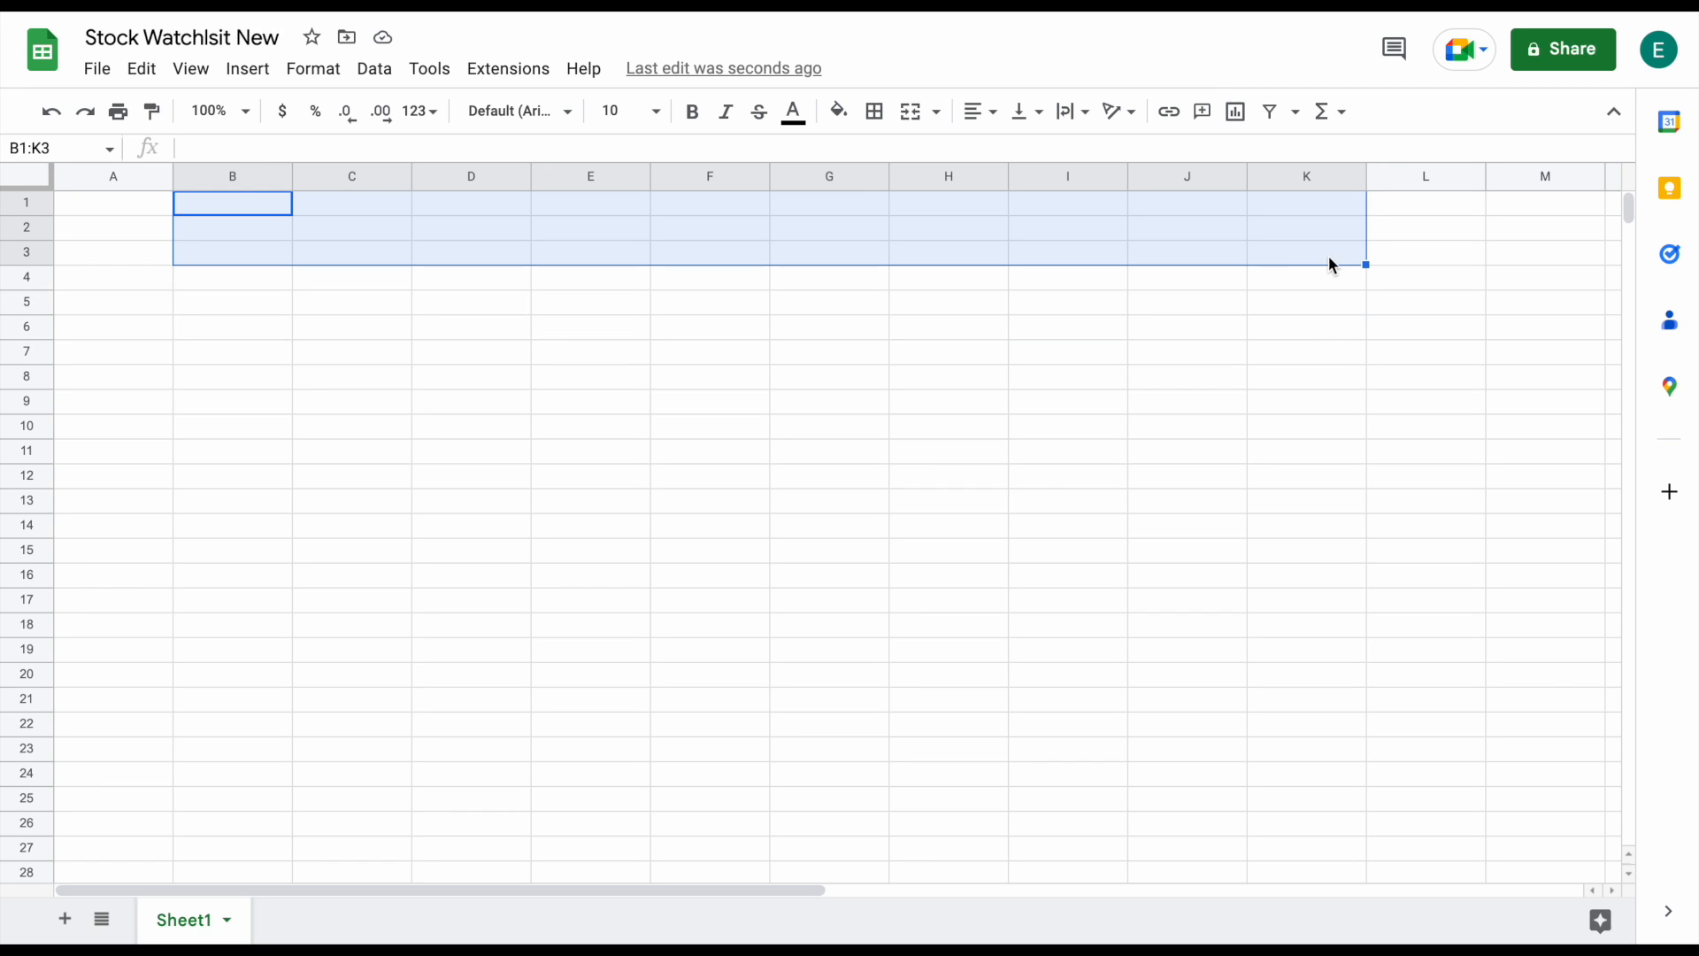
{"action": "left_click", "coordinate": [912, 113]}
{"action": "left_click", "coordinate": [874, 111]}
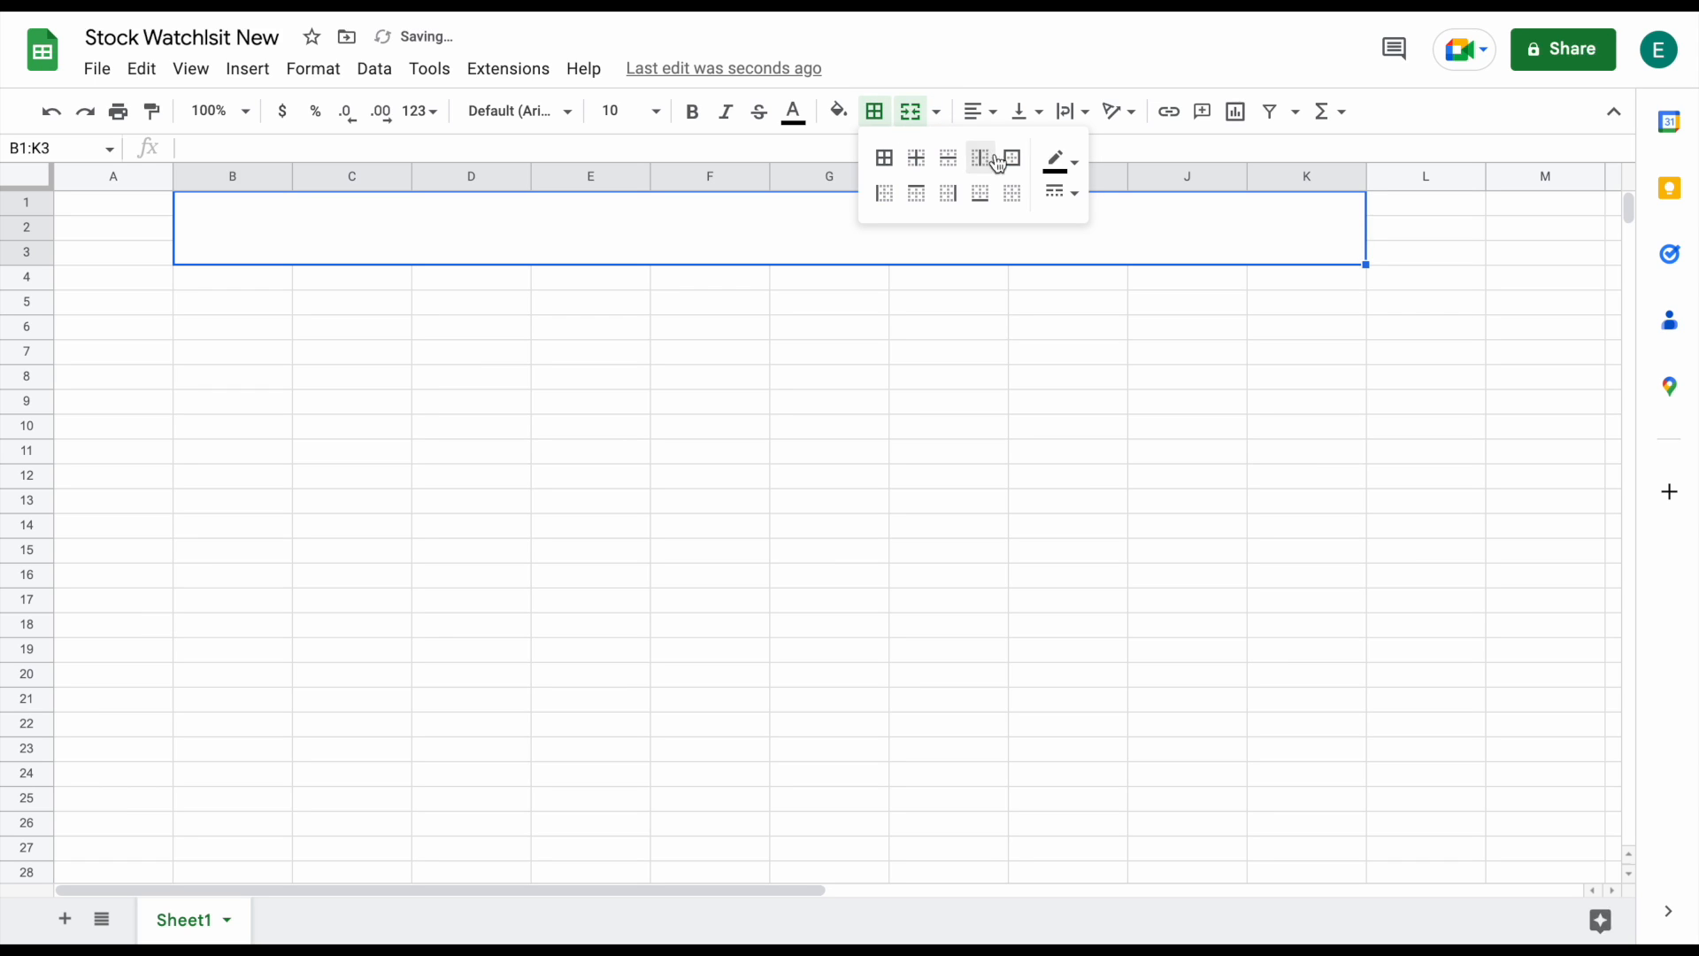
Enter the title "Stock Watchlist" in the merged cell B1:K3
{"action": "left_click", "coordinate": [772, 227]}
{"action": "type", "text": "Stock Watchlsit"}
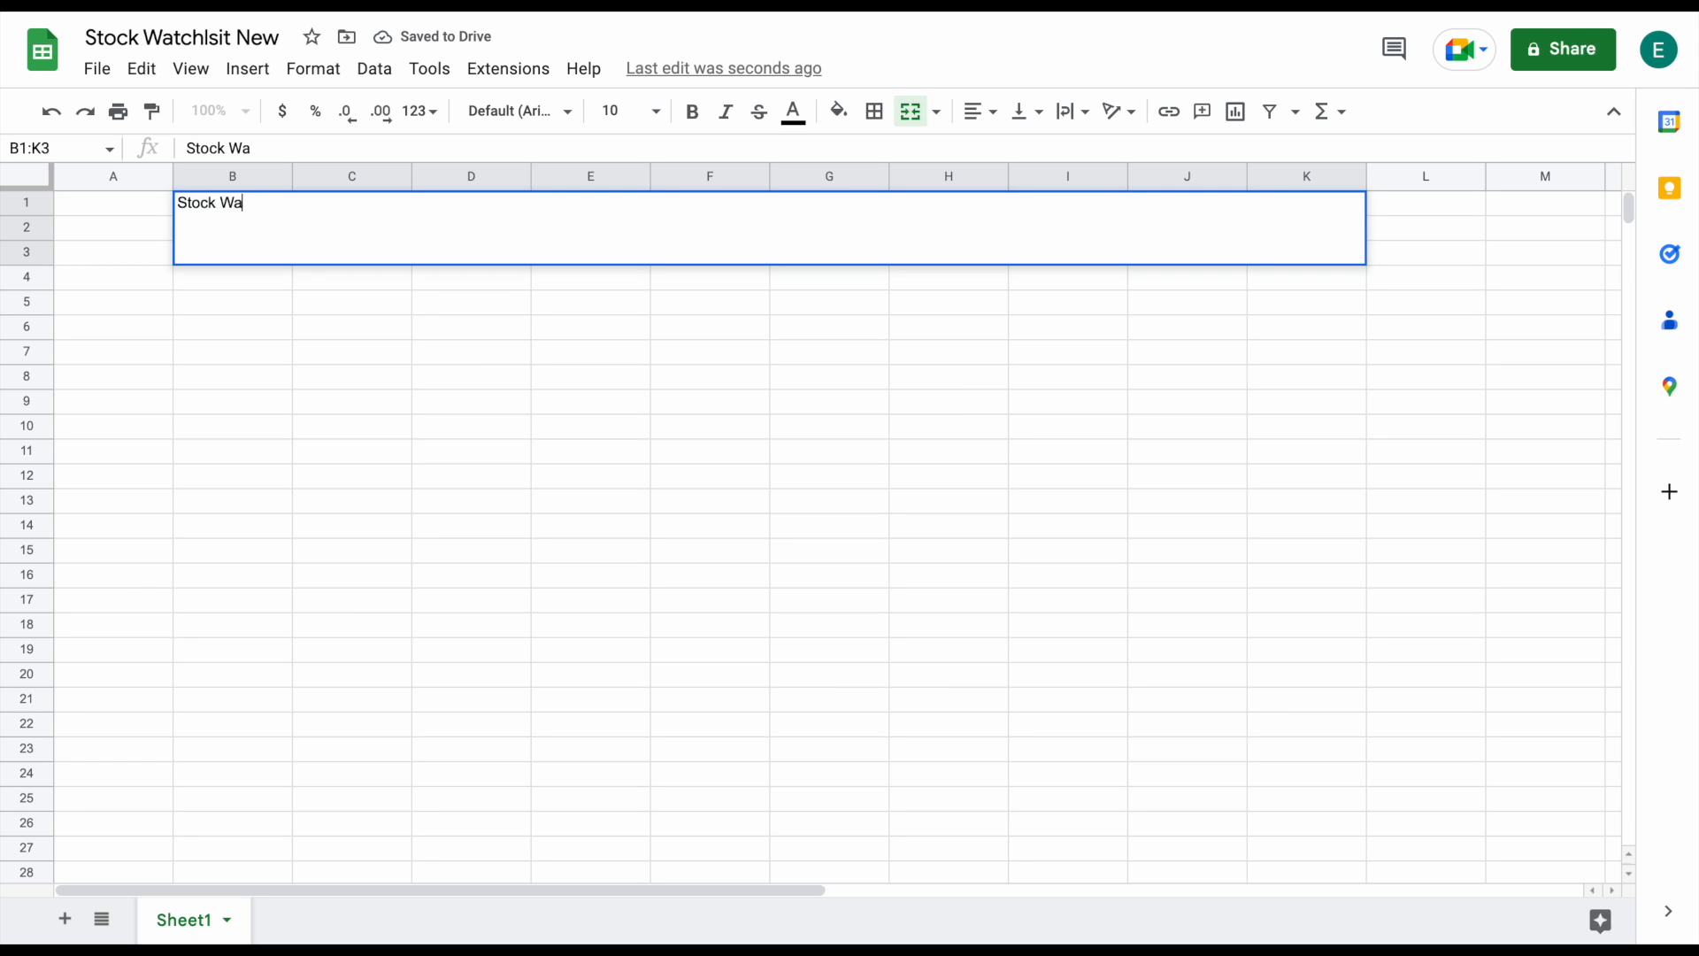
{"action": "key", "text": "BackSpace"}
{"action": "key", "text": "BackSpace"}
{"action": "key", "text": "BackSpace"}
{"action": "key", "text": "BackSpace"}
{"action": "type", "text": "lsi"}
{"action": "key", "text": "BackSpace"}
{"action": "key", "text": "BackSpace"}
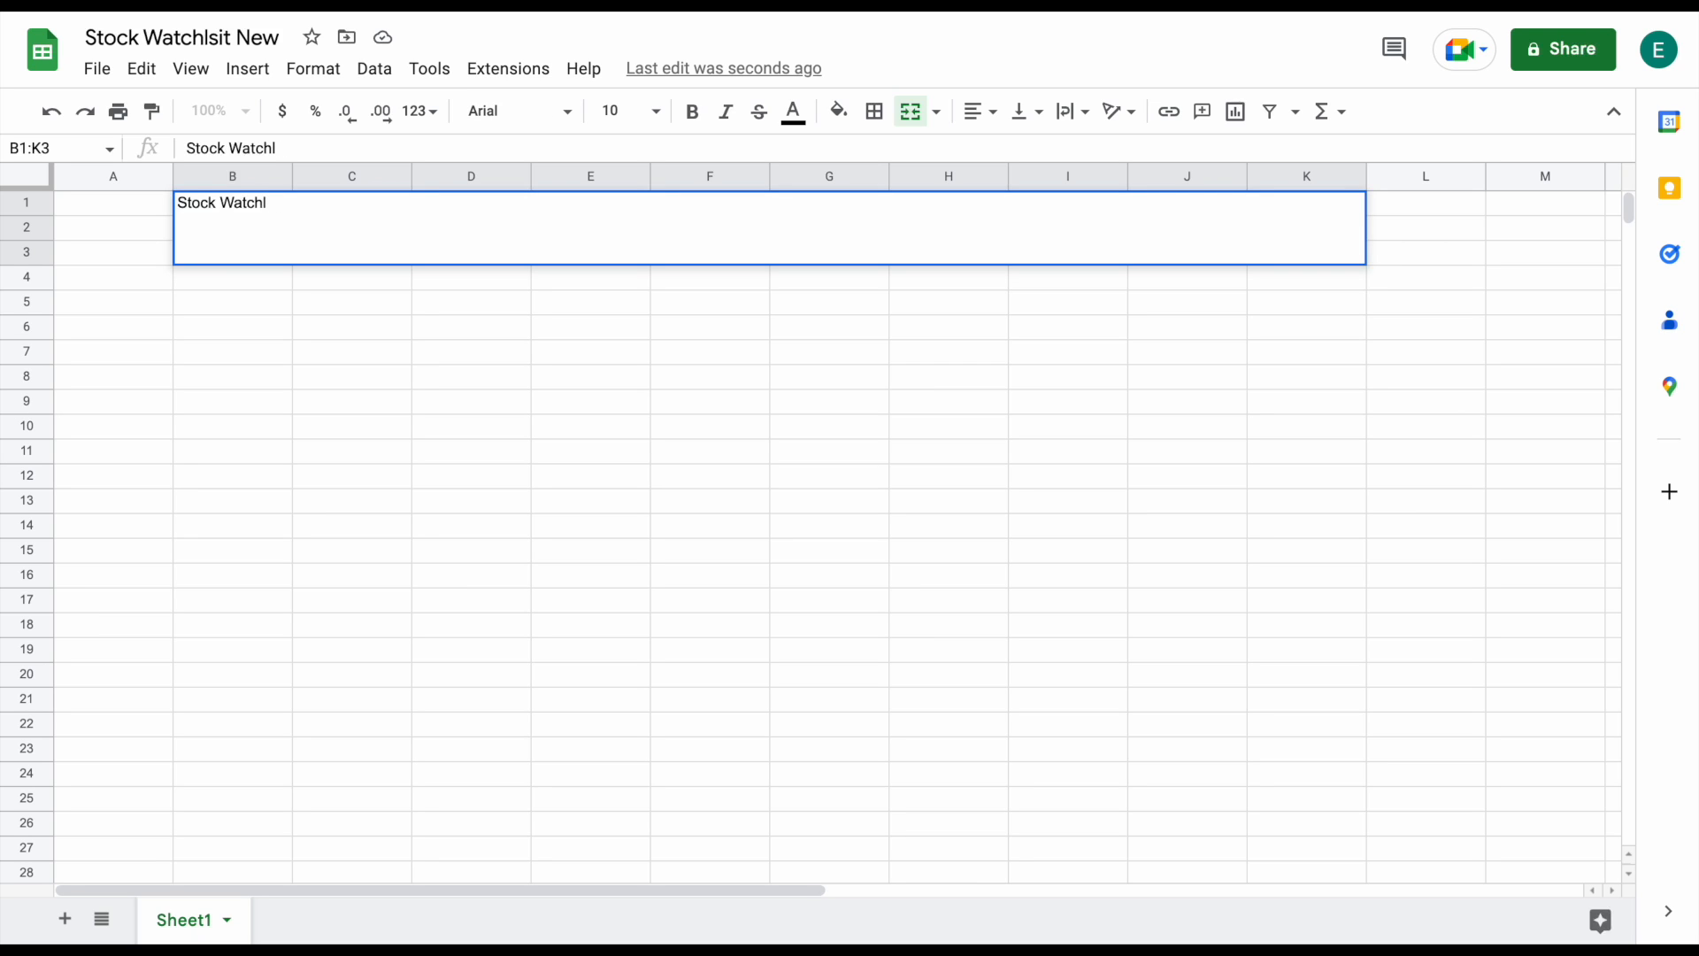
{"action": "type", "text": "ist"}
{"action": "key", "text": "Return"}
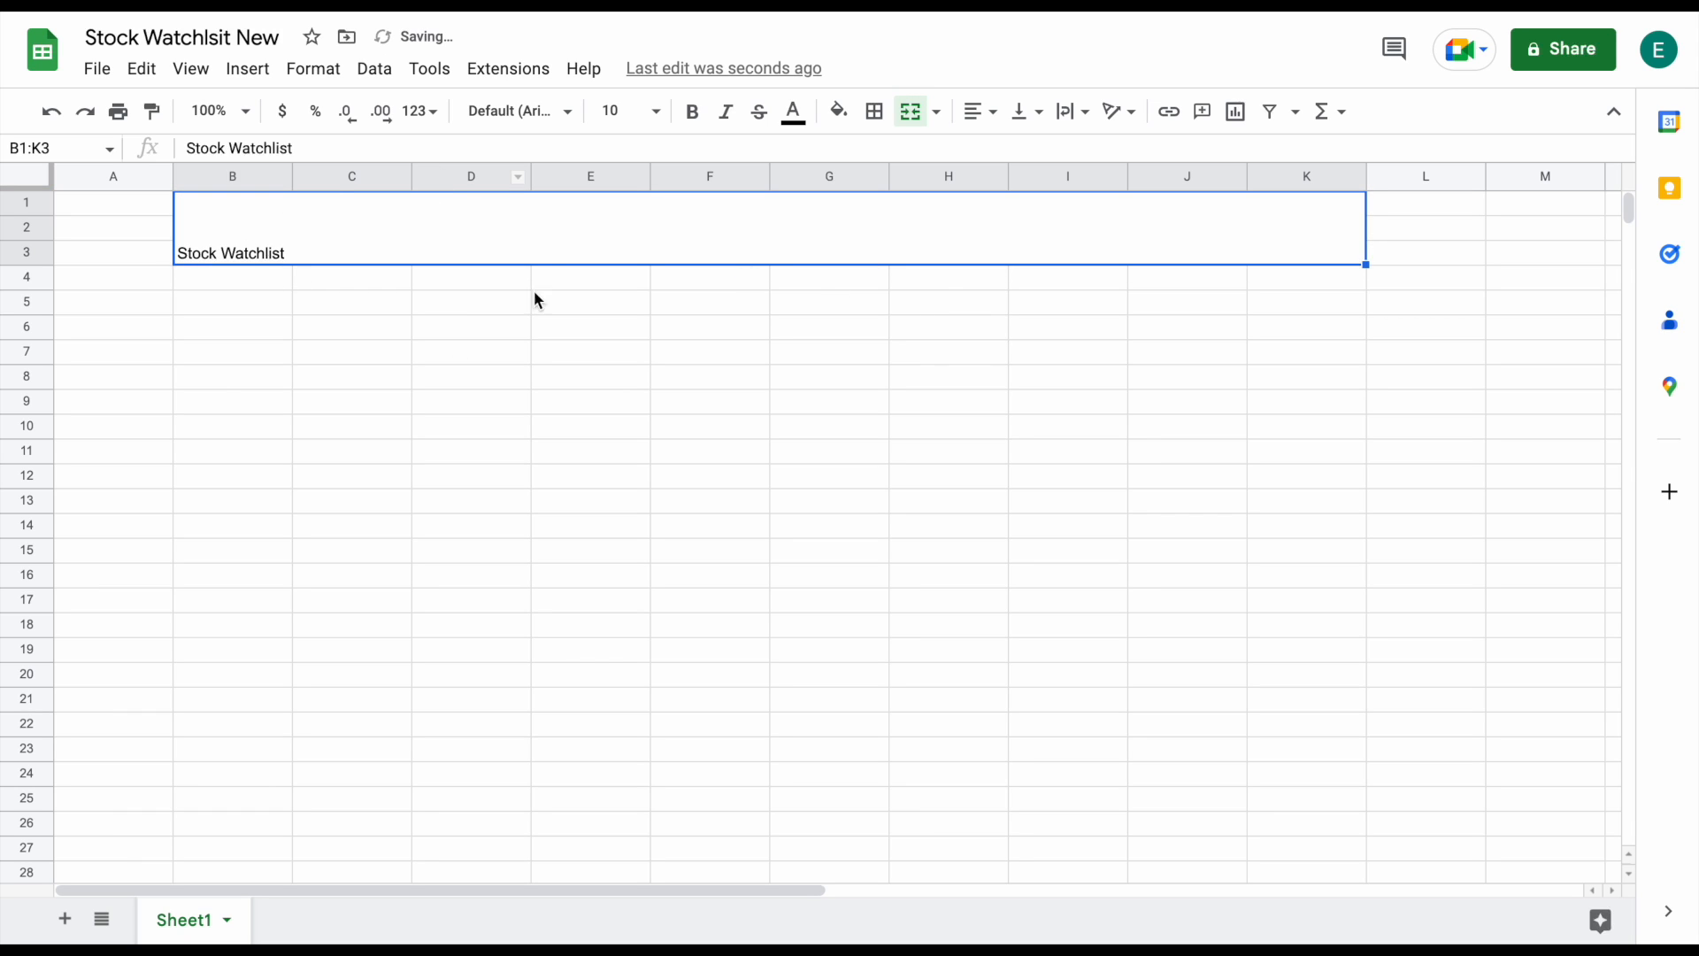
Add an outer border around the range B5:K12 below the title
{"action": "left_click", "coordinate": [245, 301]}
{"action": "left_click_drag", "start_coordinate": [246, 302], "coordinate": [1325, 475]}
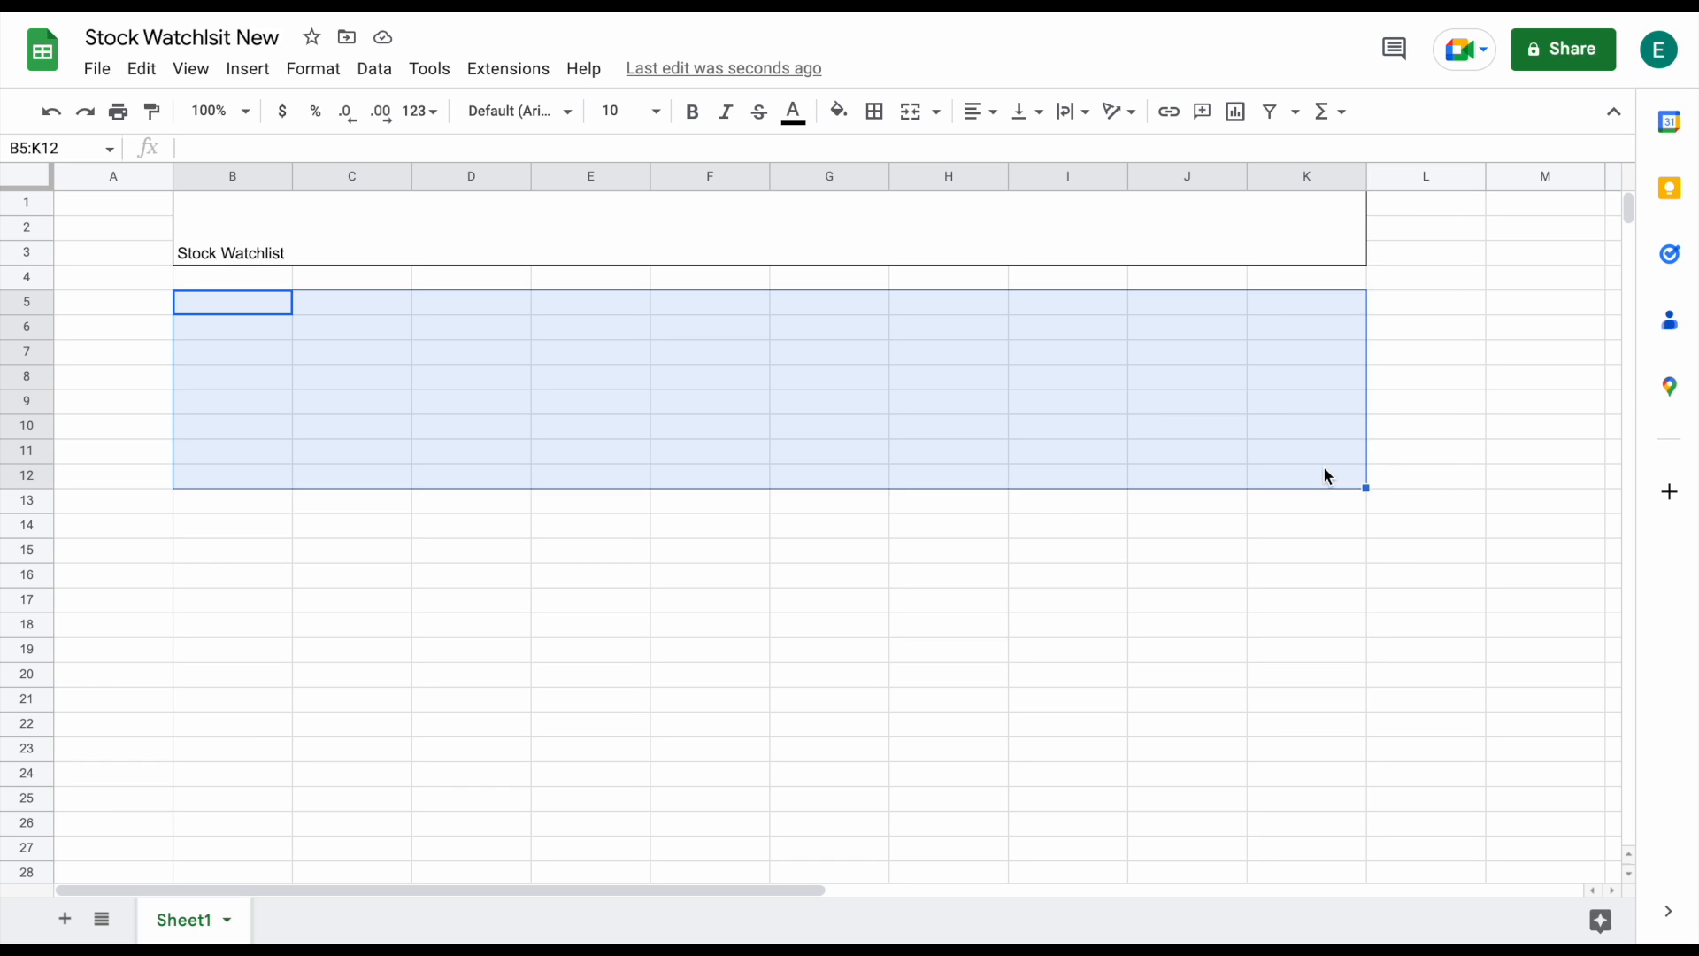
{"action": "left_click", "coordinate": [874, 111]}
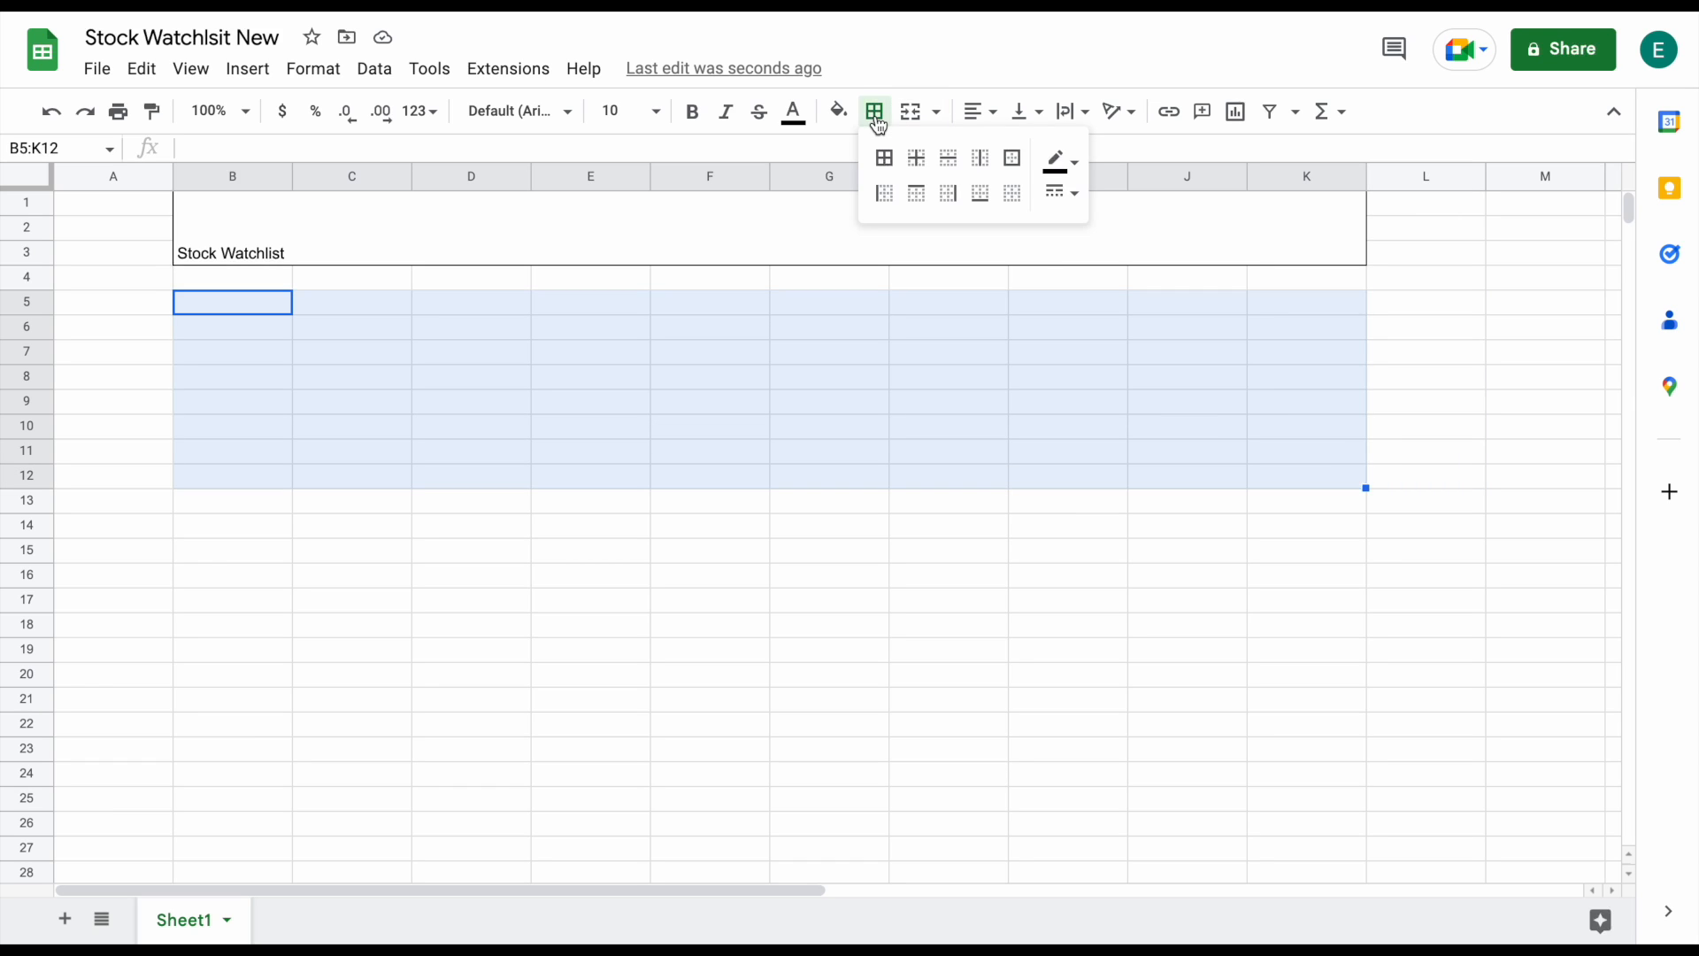
{"action": "left_click", "coordinate": [1013, 158]}
{"action": "left_click", "coordinate": [1475, 333]}
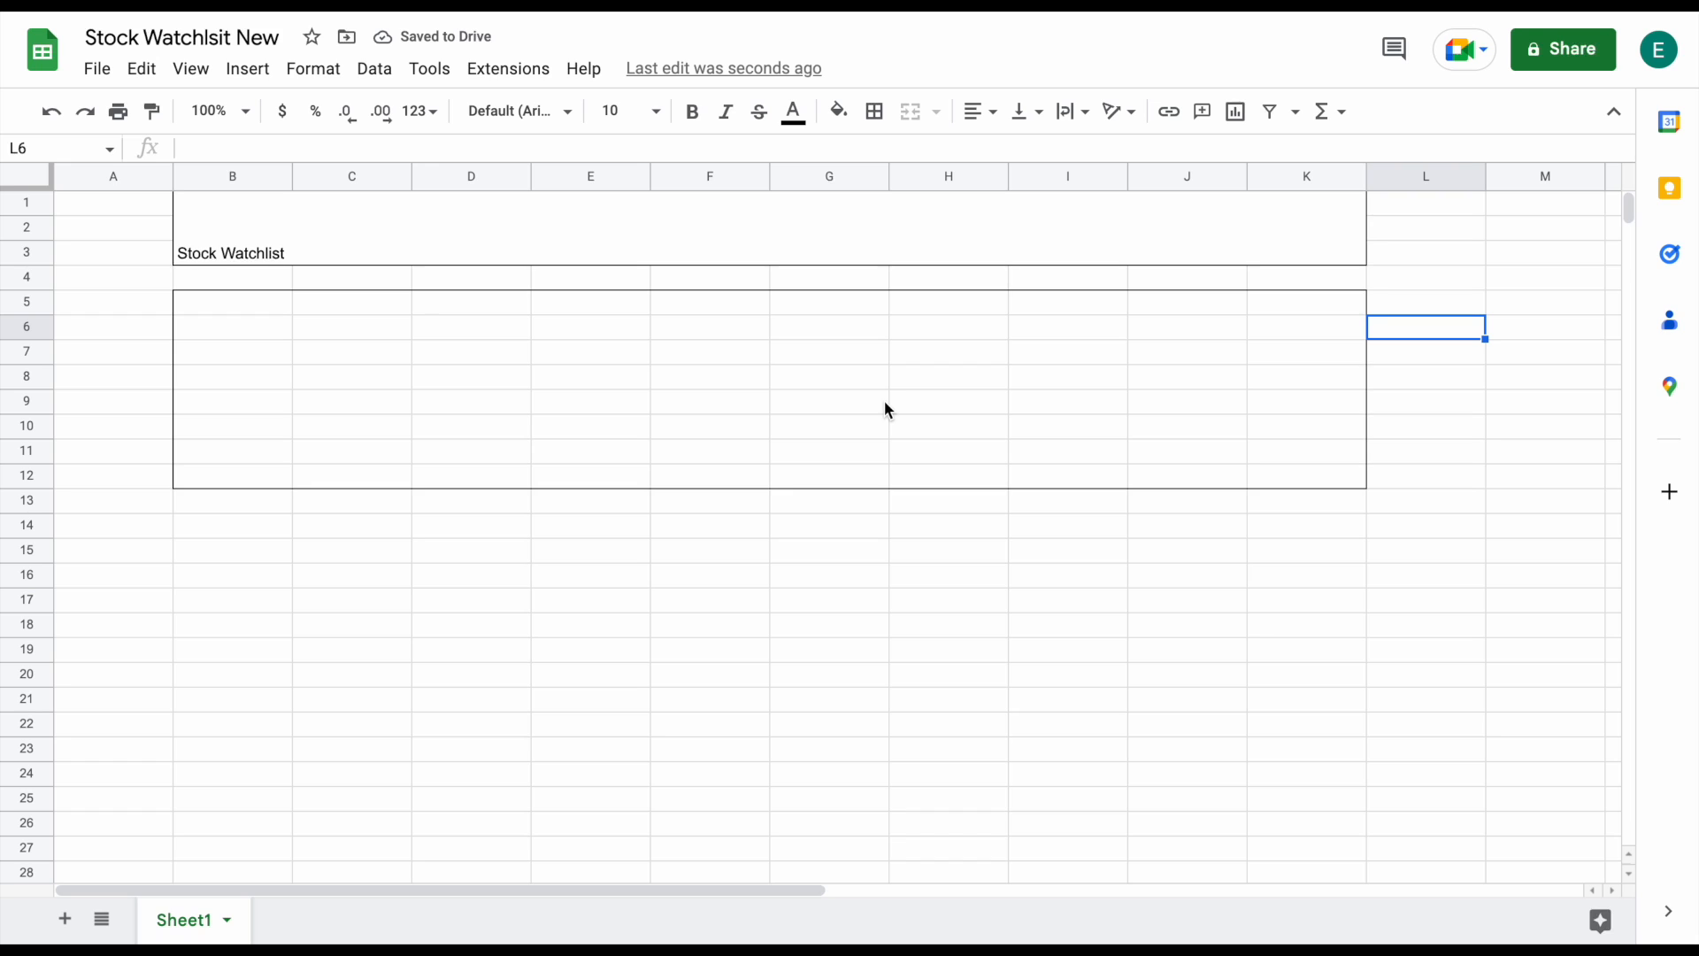
Enter the column headers Symbol, Price, Marketcap and P/E in cells B14 to E14
{"action": "left_click", "coordinate": [259, 539]}
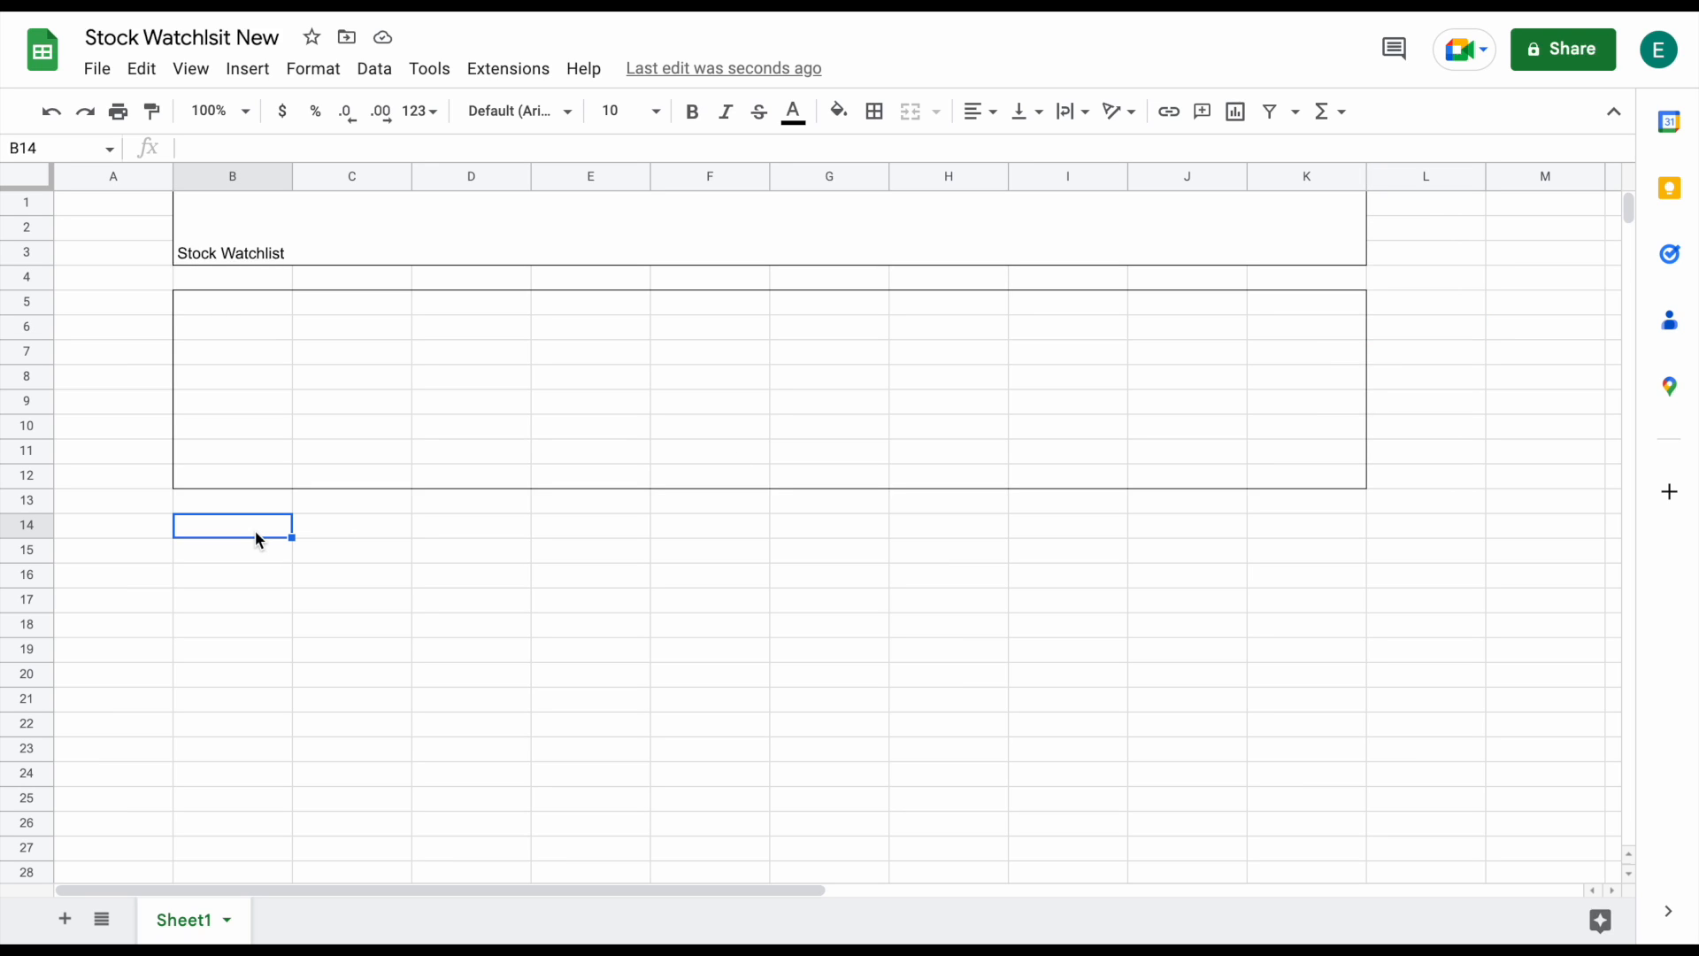
{"action": "type", "text": "Symbol"}
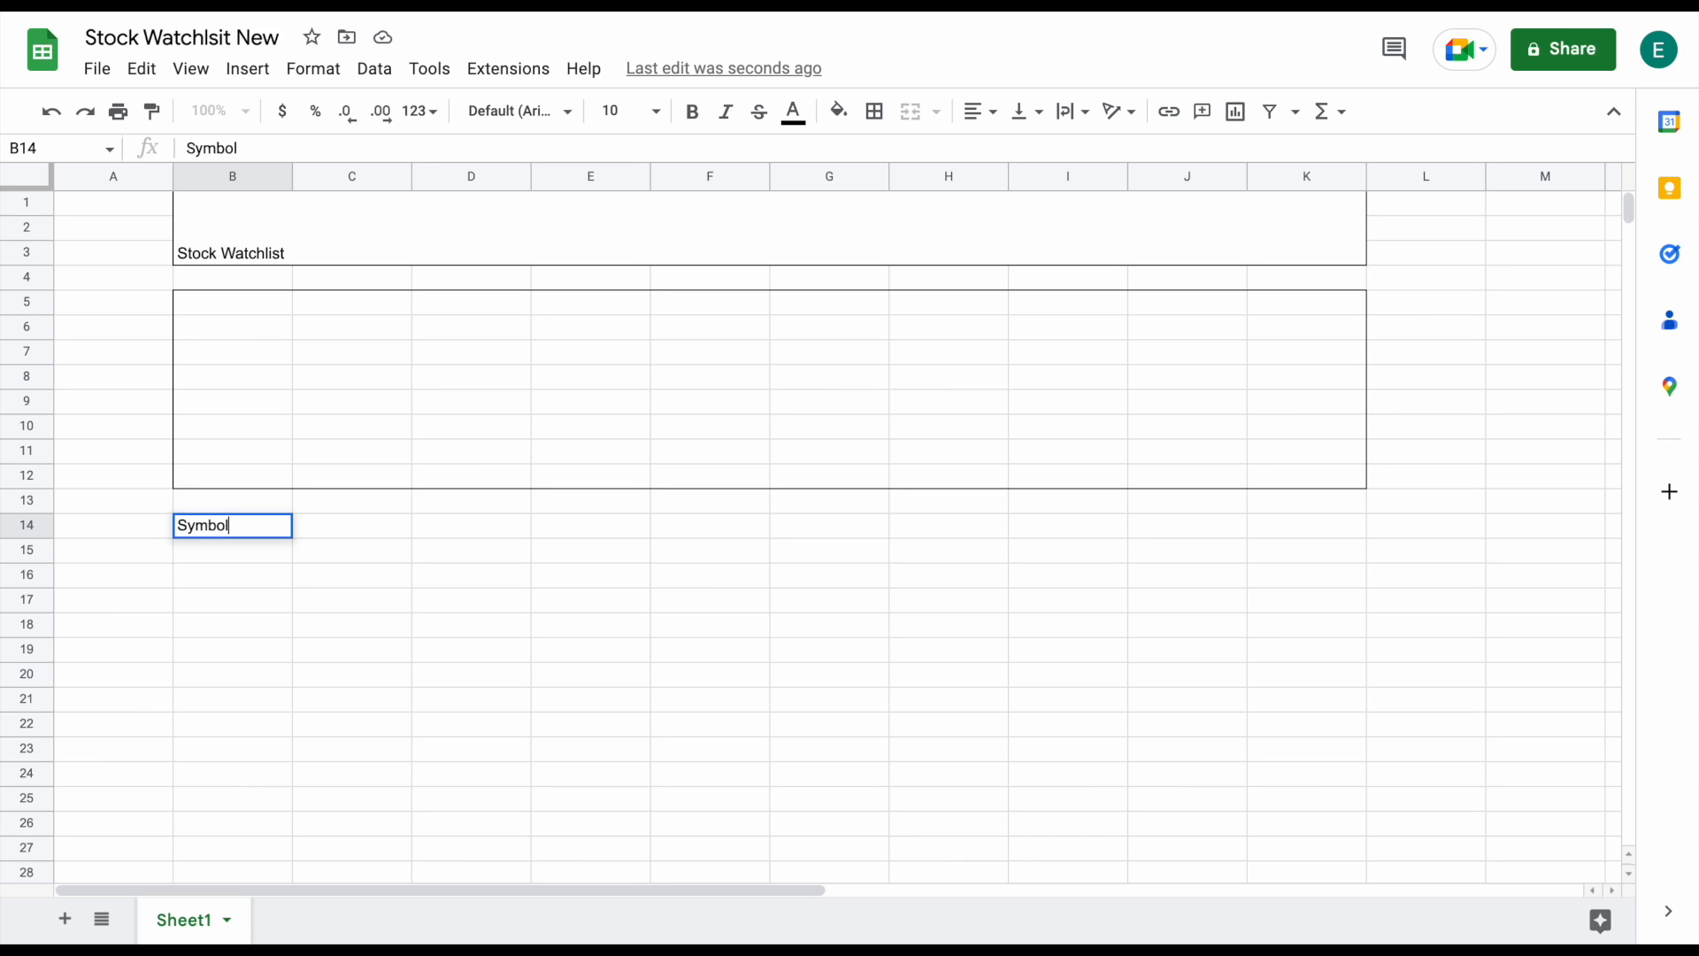
{"action": "key", "text": "Tab"}
{"action": "type", "text": "Price"}
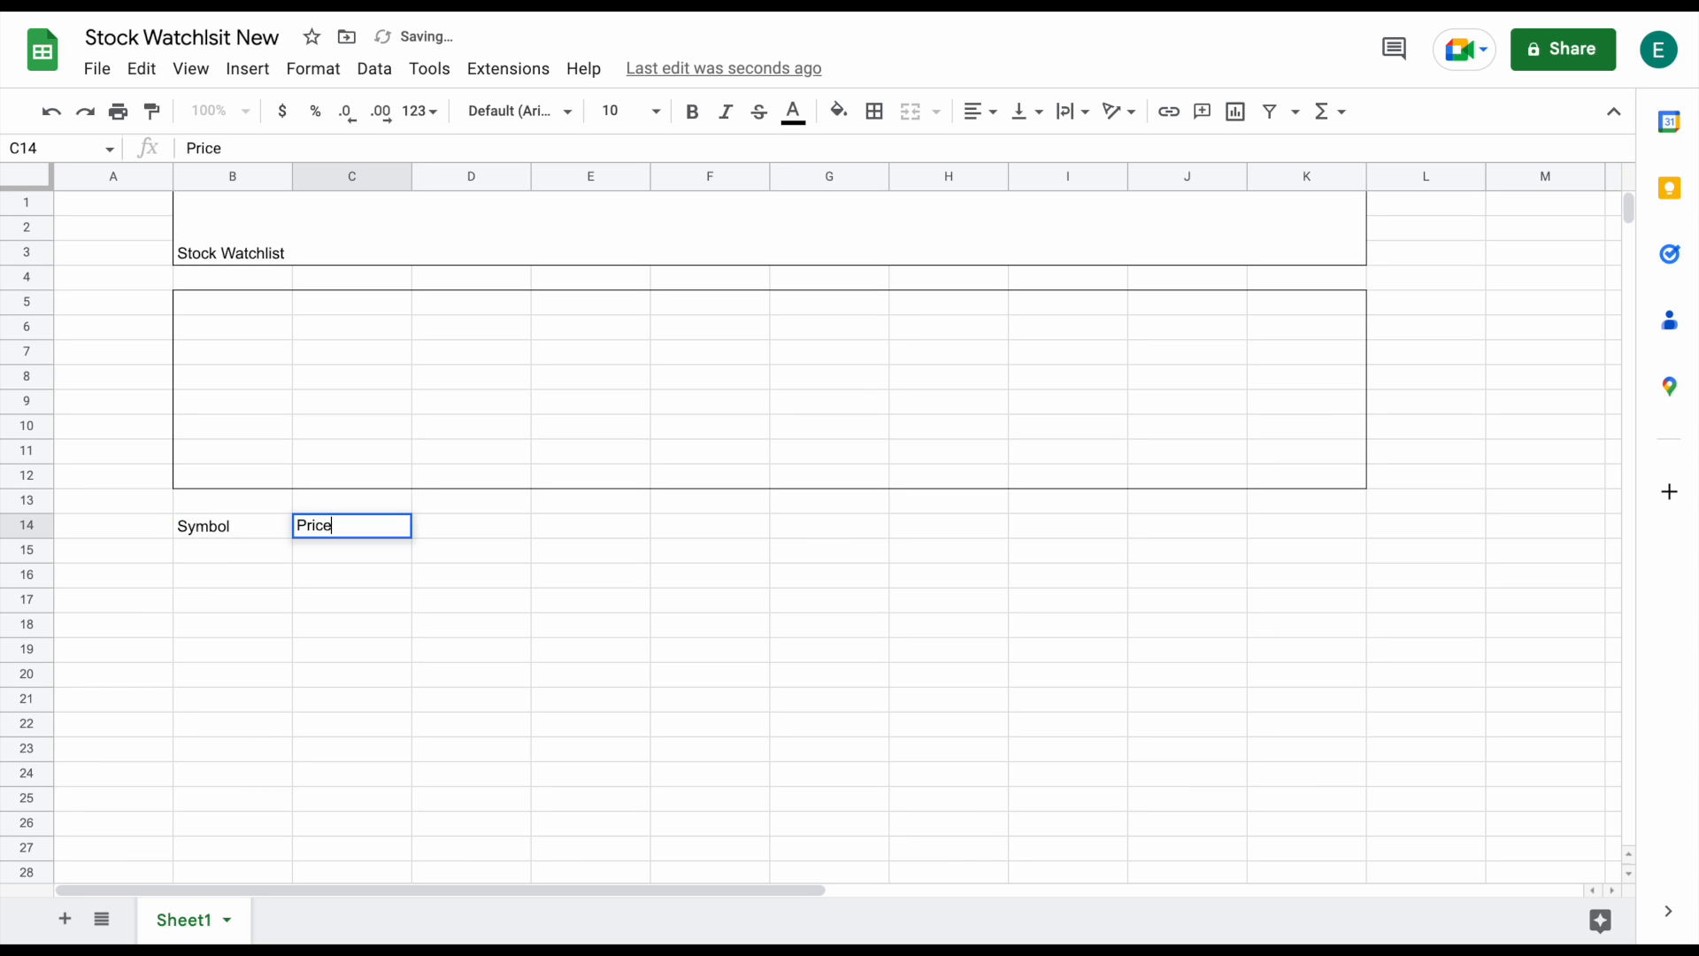
{"action": "key", "text": "Tab"}
{"action": "type", "text": "Marketcap"}
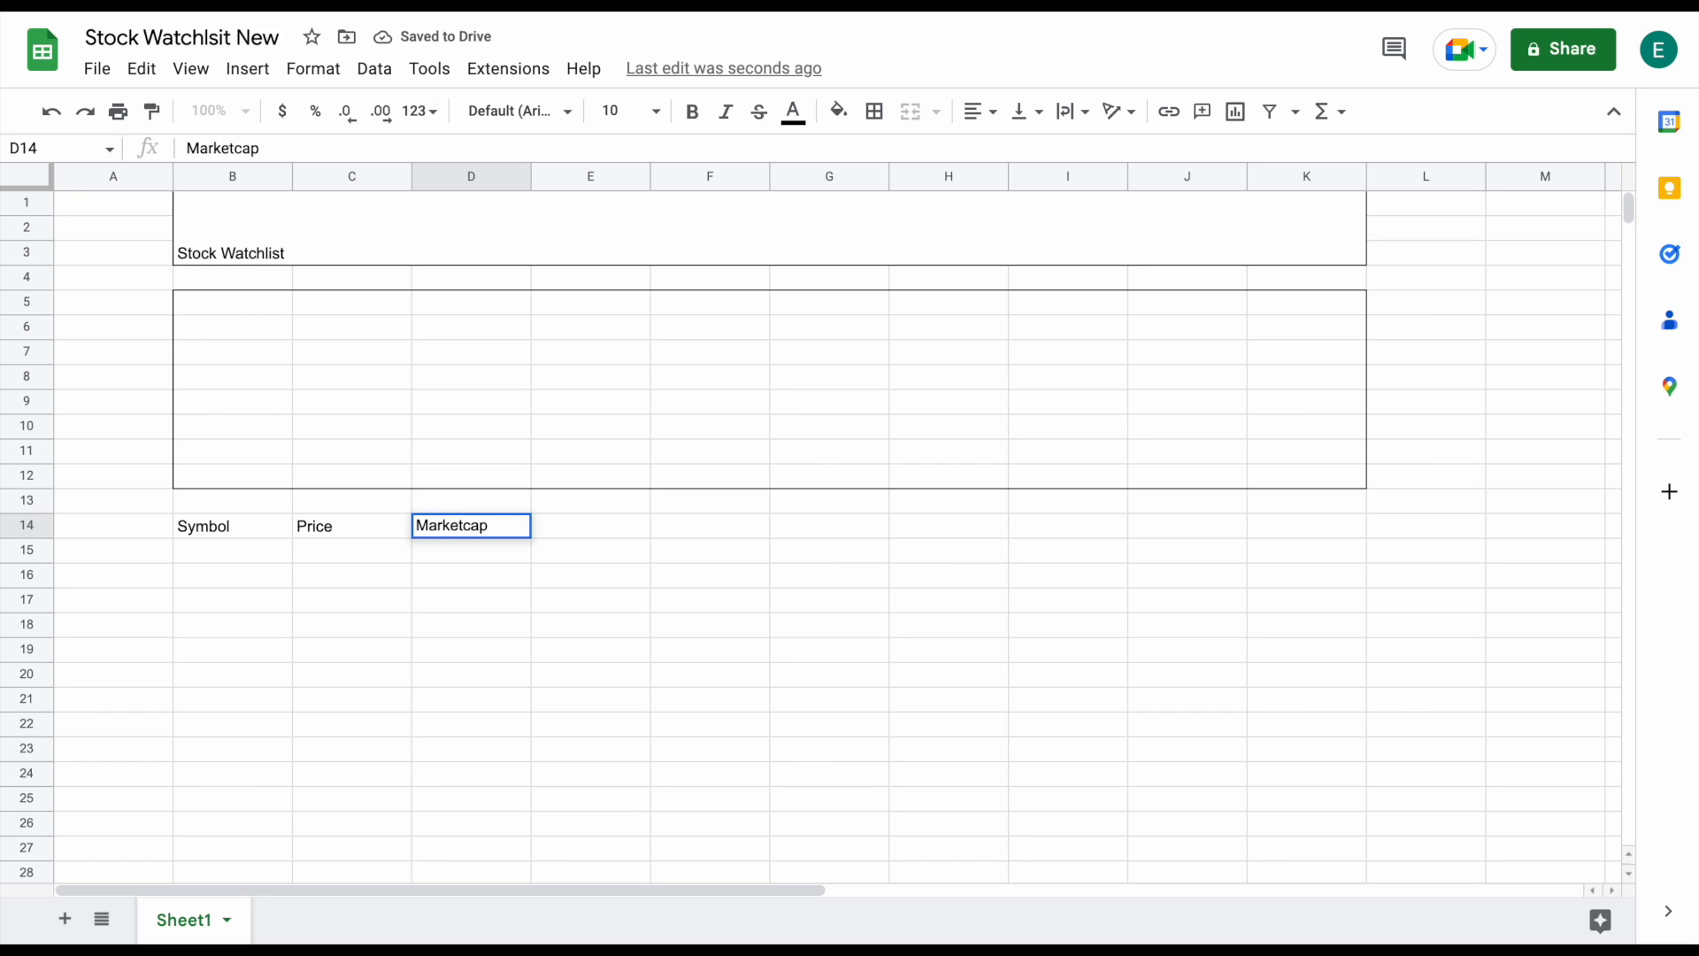
{"action": "key", "text": "Tab"}
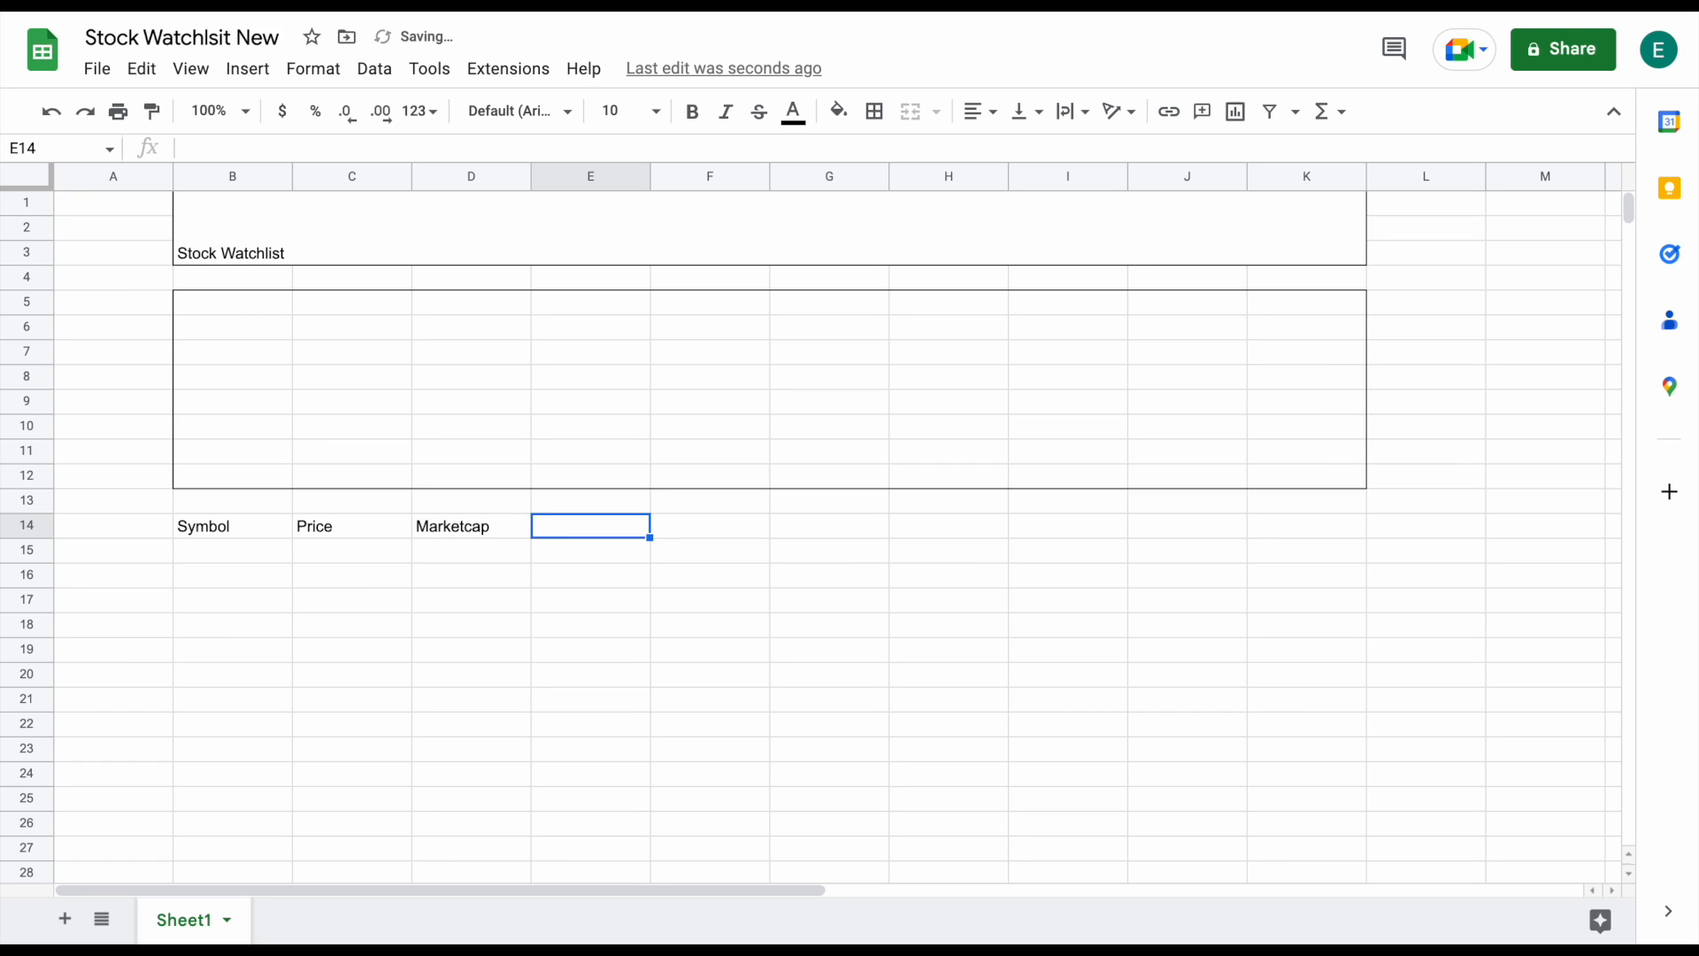
{"action": "type", "text": "P/E"}
{"action": "key", "text": "Return"}
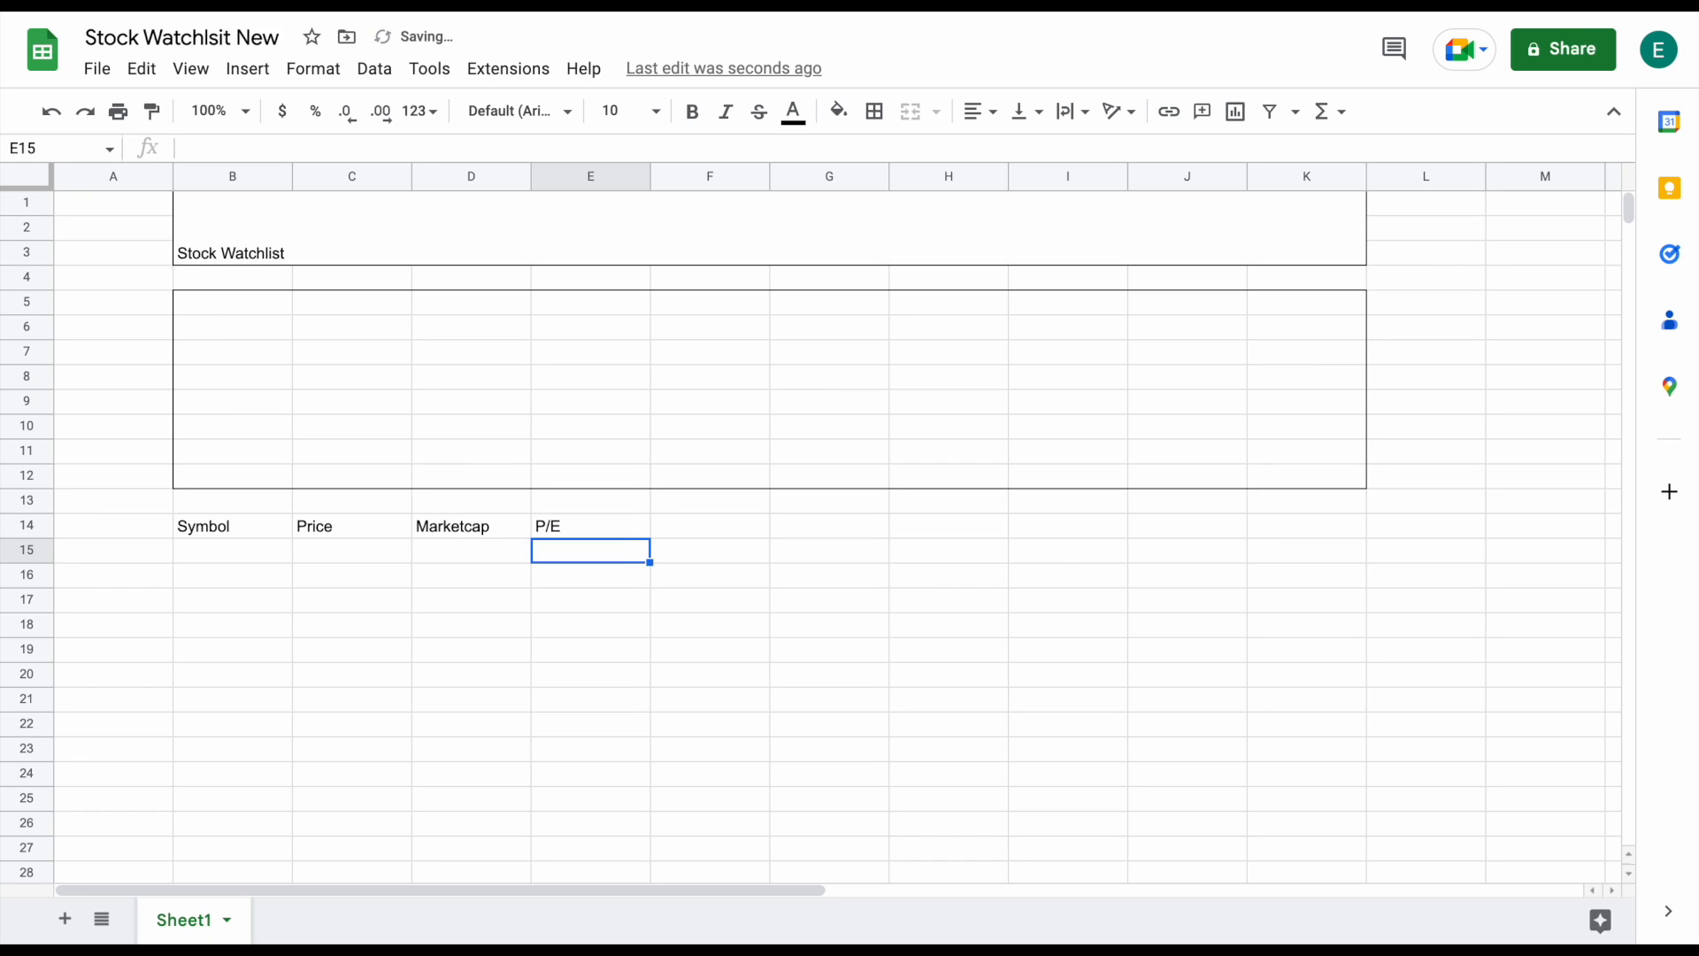
Enter the column headers Day's Change, 52 Week High and 52 Week Low in cells F14 to H14
{"action": "key", "text": "Right"}
{"action": "key", "text": "Up"}
{"action": "type", "text": "Day's Change"}
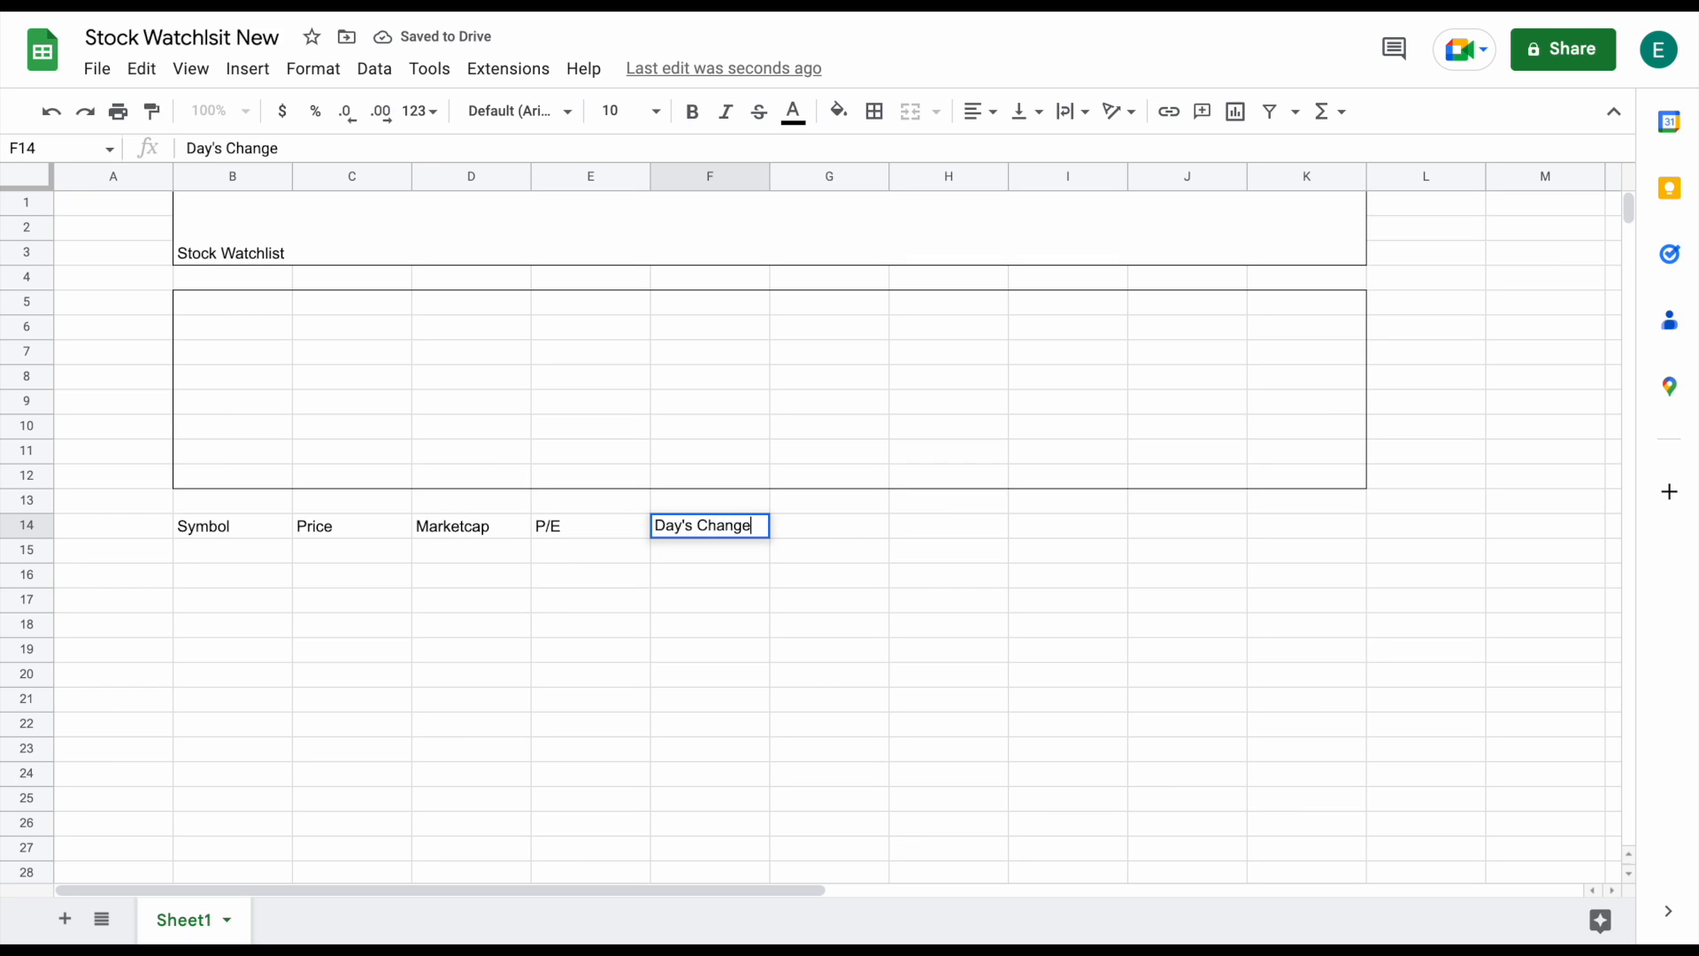
{"action": "key", "text": "Tab"}
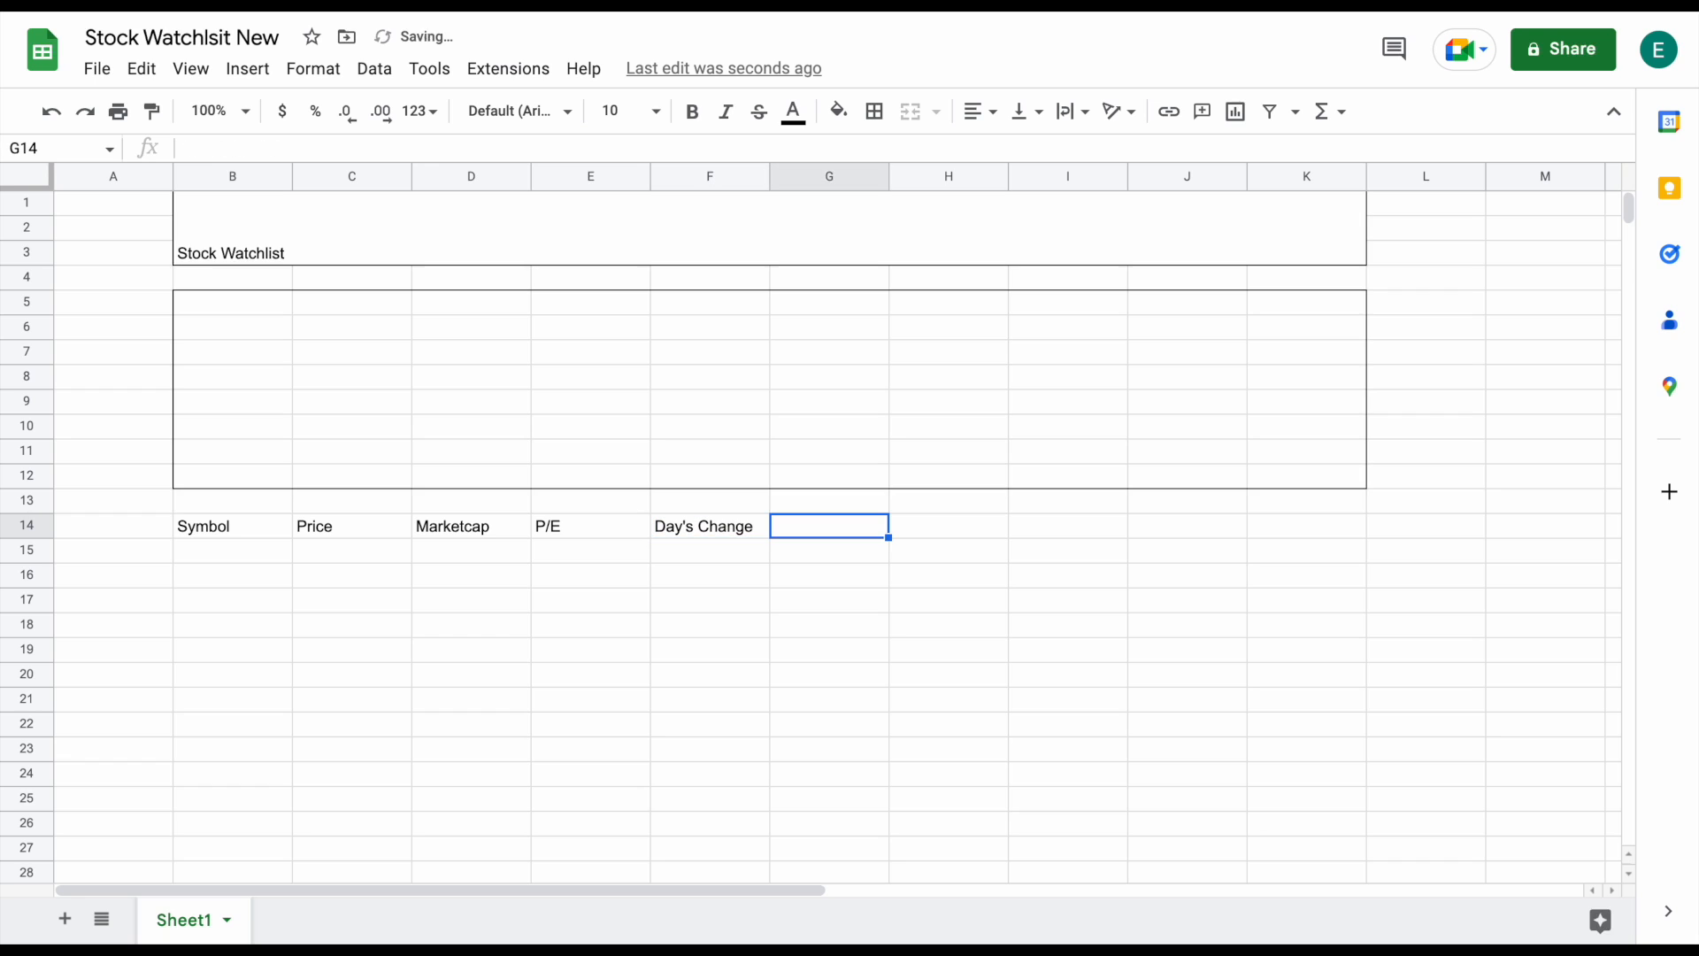
{"action": "type", "text": "52 "}
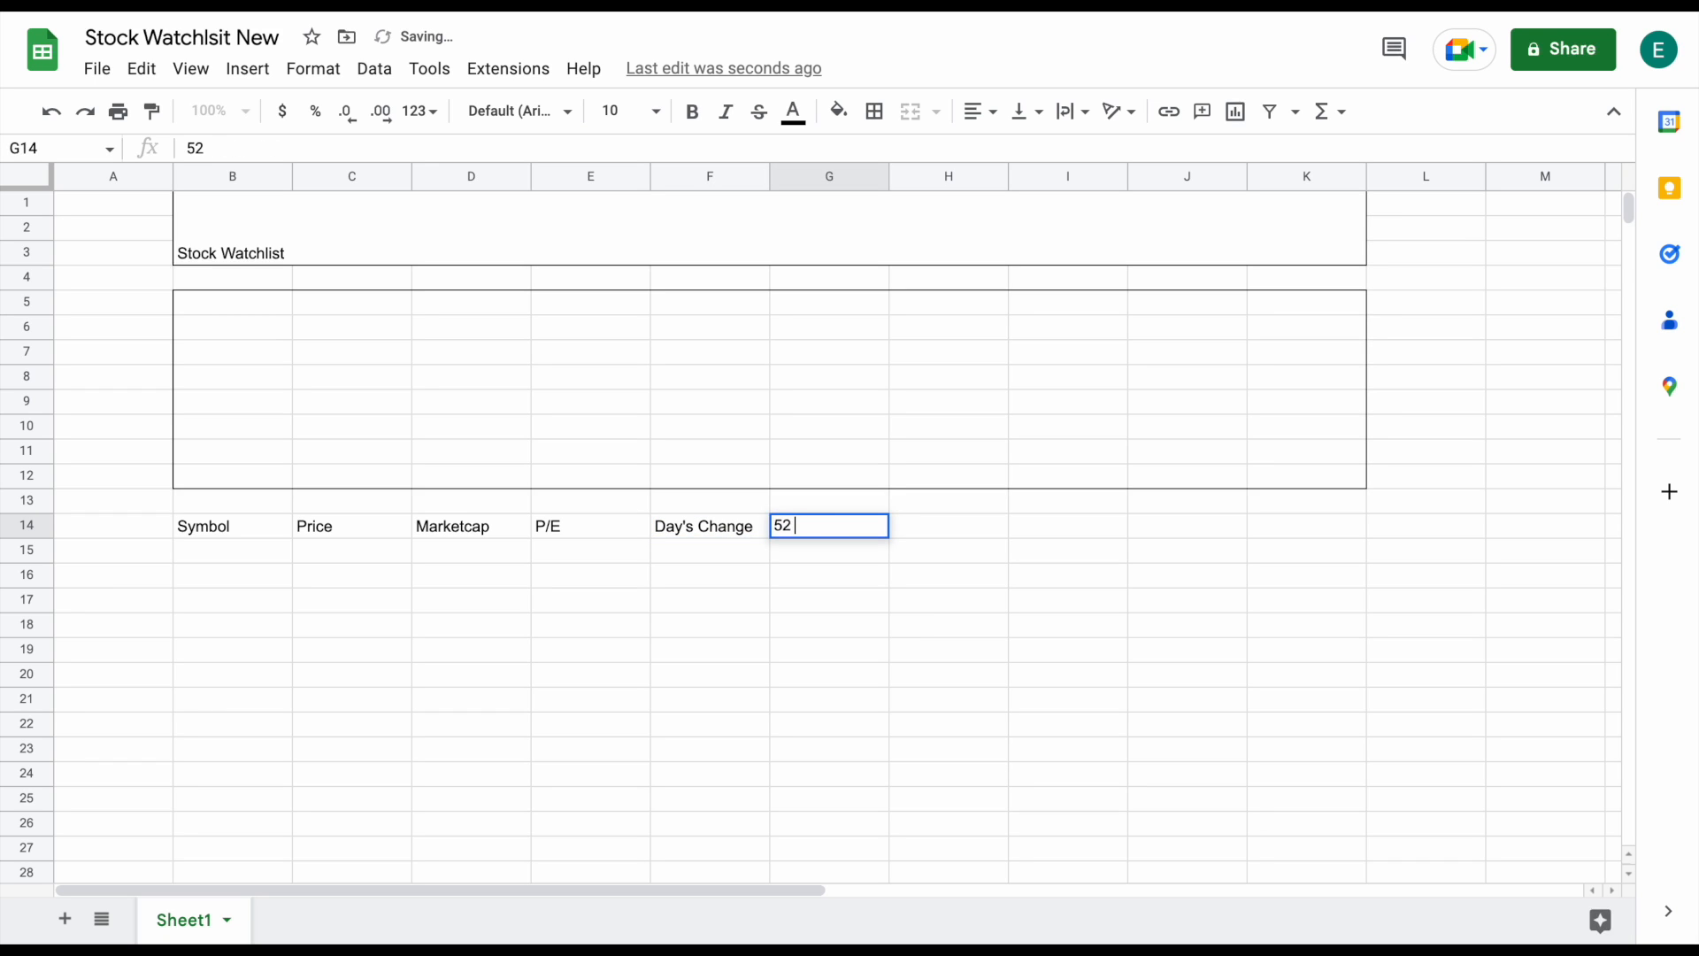
{"action": "type", "text": "Week High"}
{"action": "key", "text": "Tab"}
{"action": "type", "text": "52 Week "}
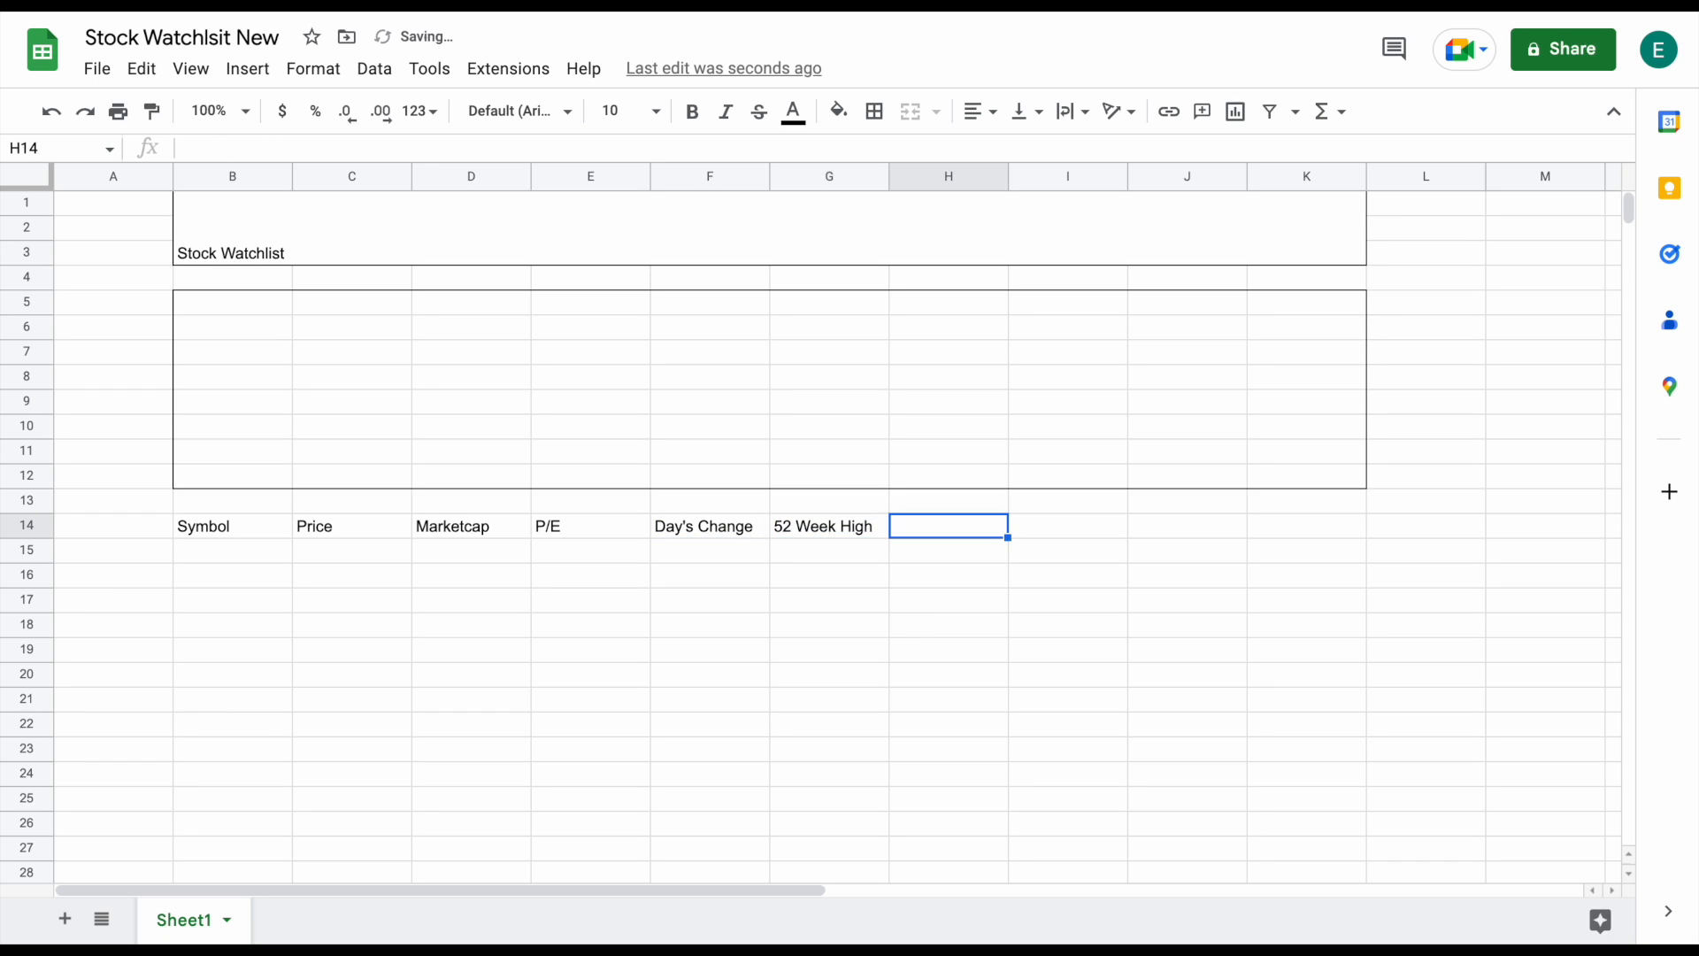
{"action": "type", "text": "Low"}
{"action": "key", "text": "Return"}
Enter the column headers Dividend, Dividend Yield and Industry in cells I14 to K14
{"action": "key", "text": "Right"}
{"action": "key", "text": "Up"}
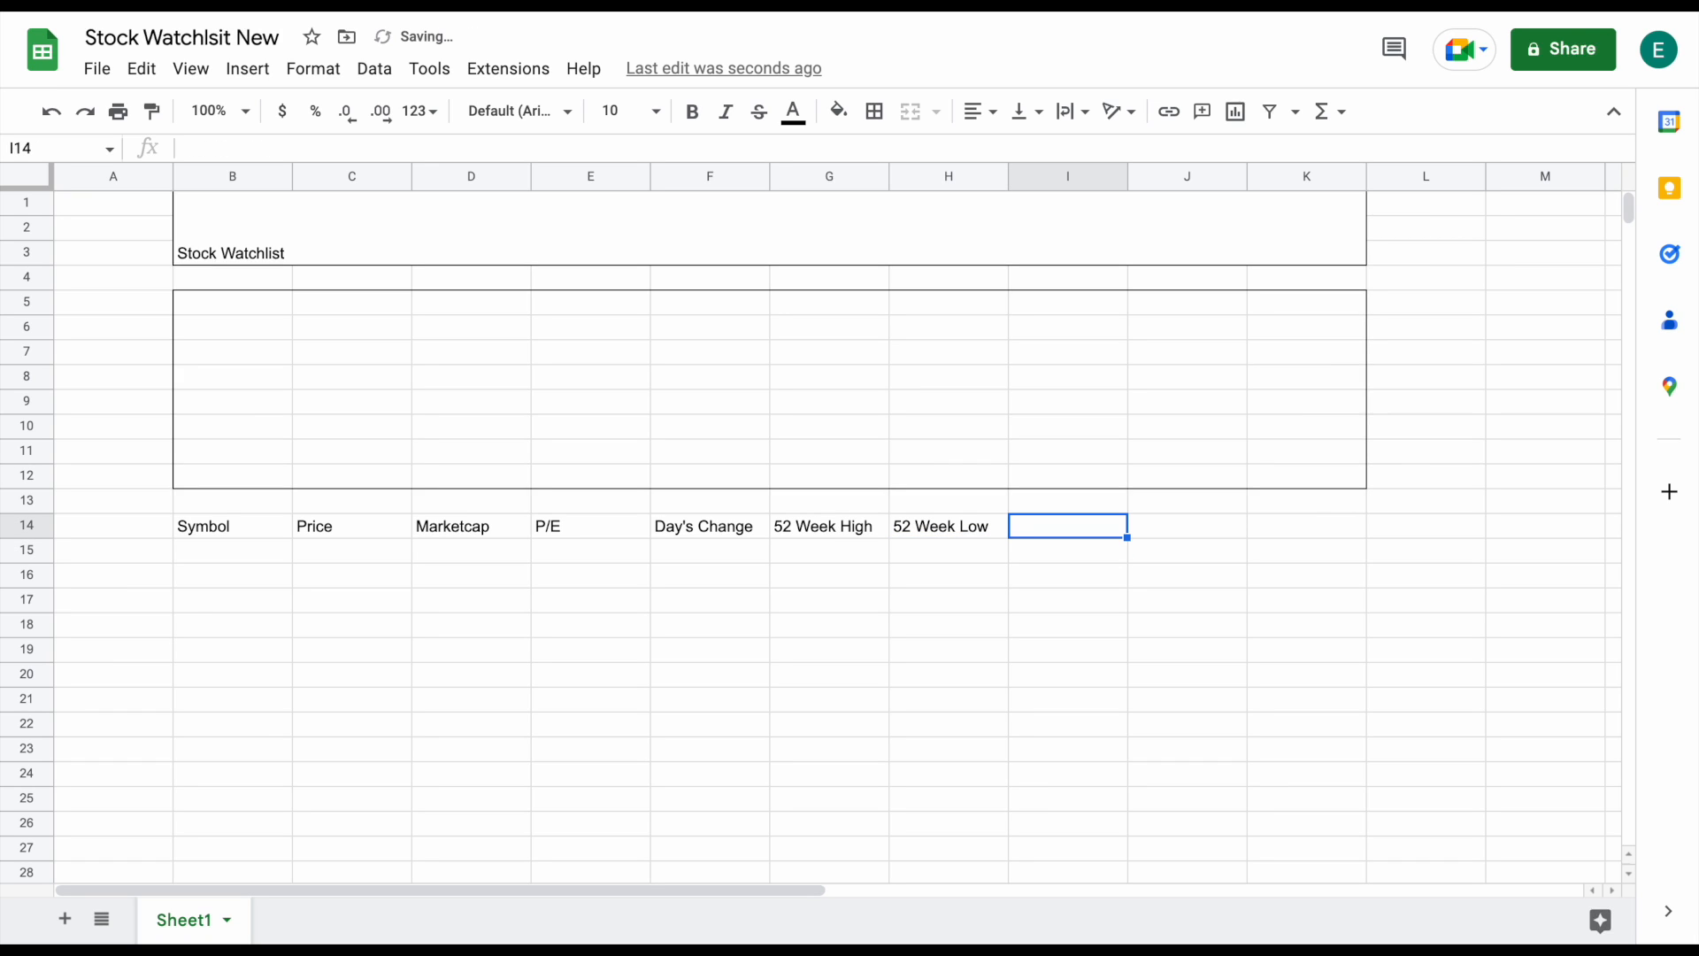
{"action": "type", "text": "Dividend"}
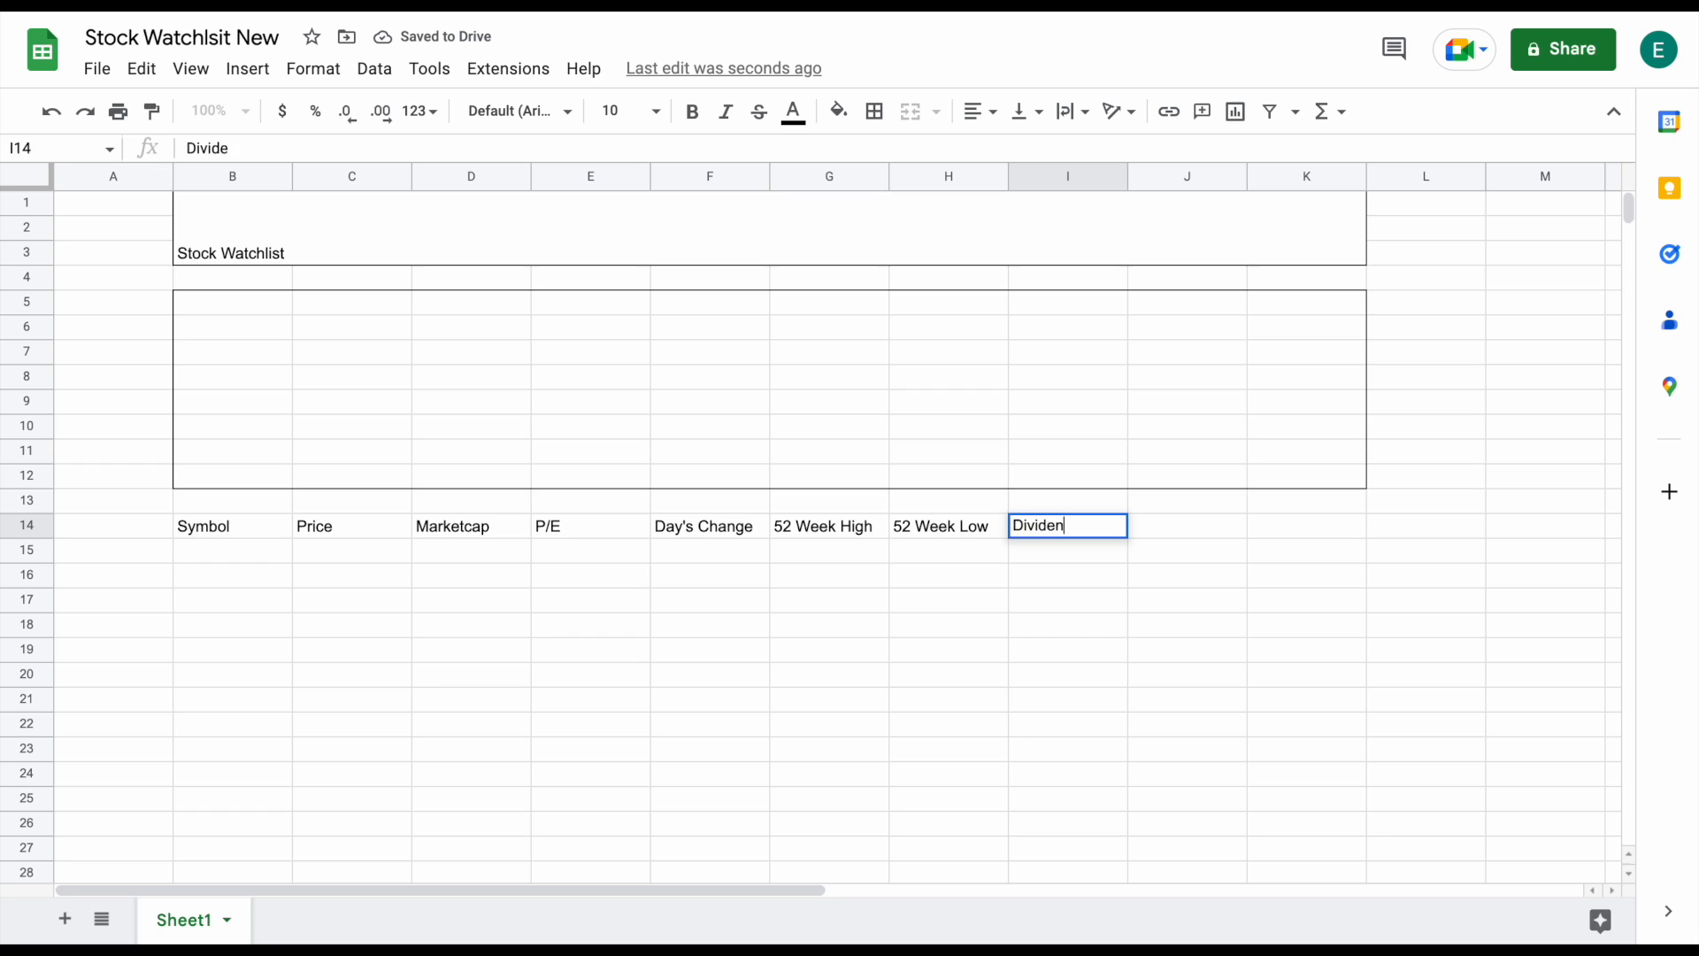
{"action": "key", "text": "Tab"}
{"action": "type", "text": "Dividend Yield"}
{"action": "key", "text": "Tab"}
{"action": "type", "text": "Industry"}
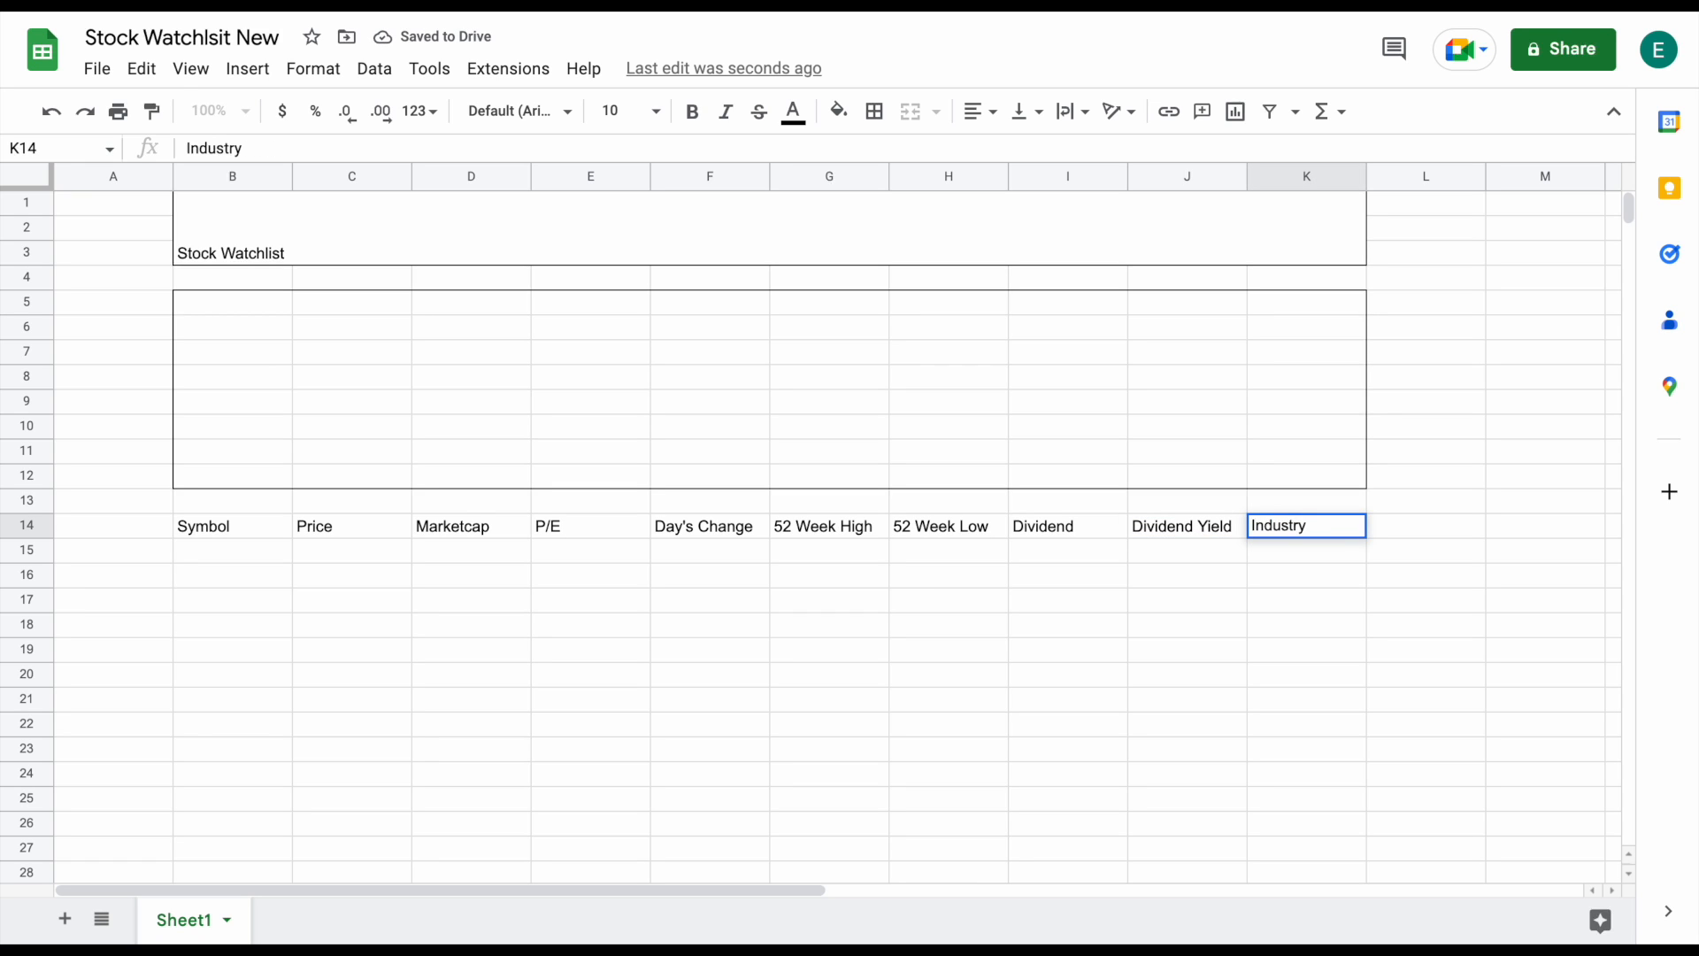
{"action": "key", "text": "Return"}
{"action": "left_click", "coordinate": [1289, 529]}
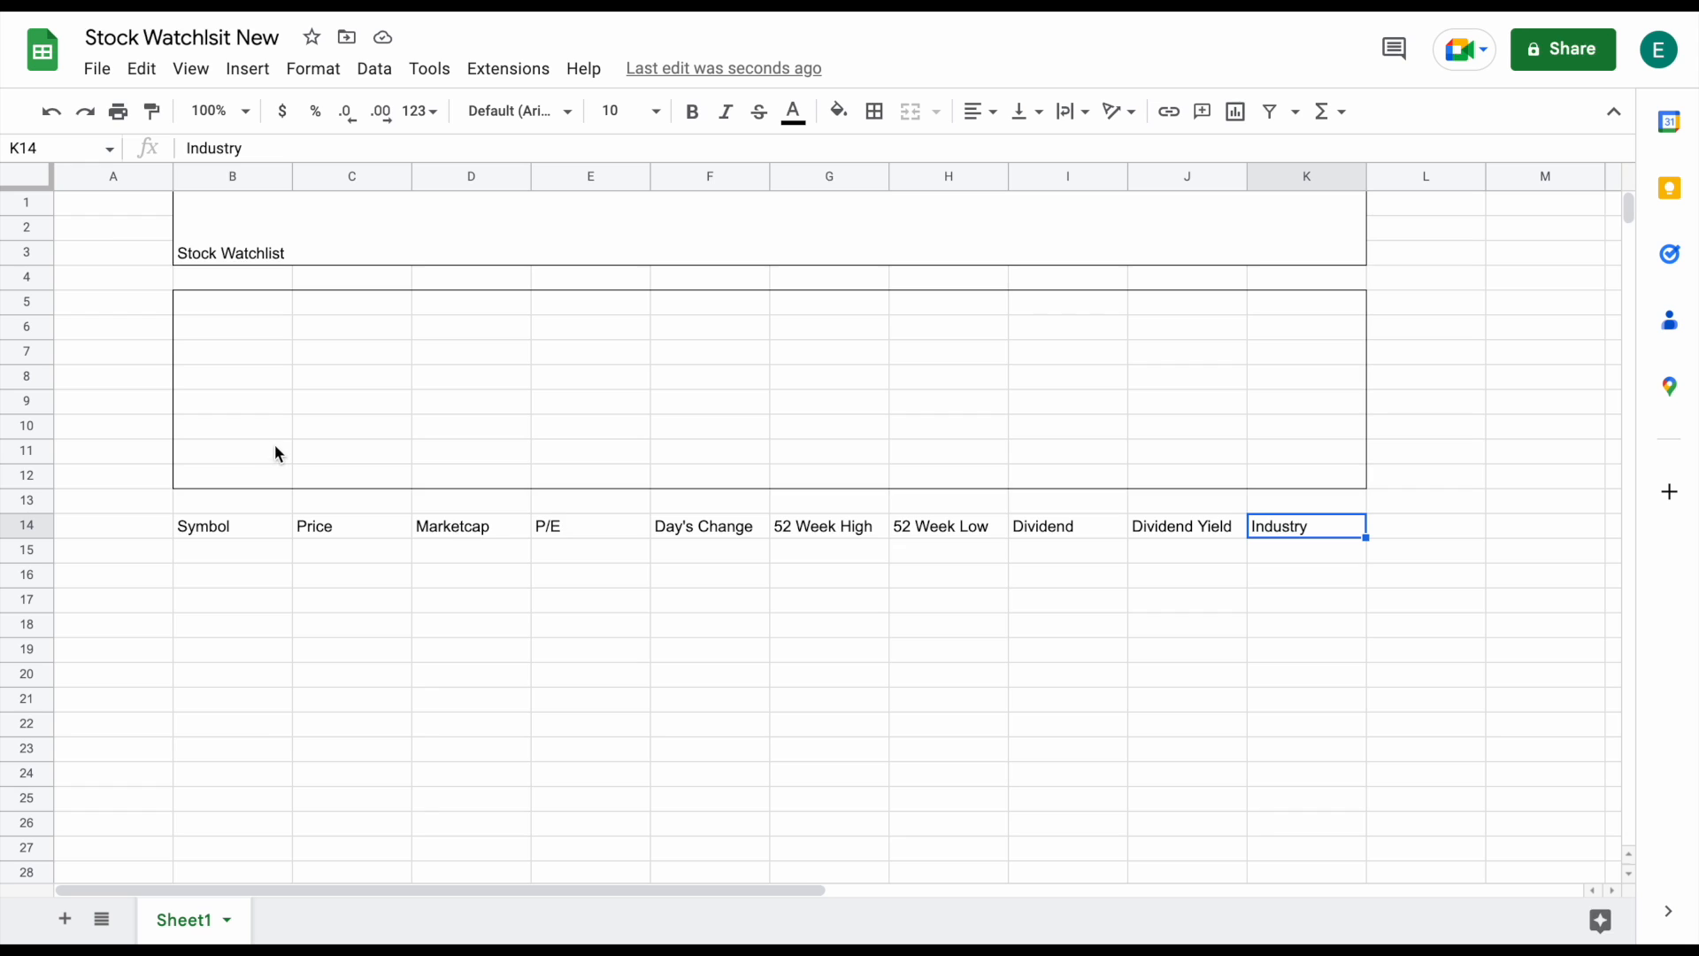
Center the contents of all cells in the sheet horizontally
{"action": "left_click", "coordinate": [39, 180]}
{"action": "left_click", "coordinate": [980, 110]}
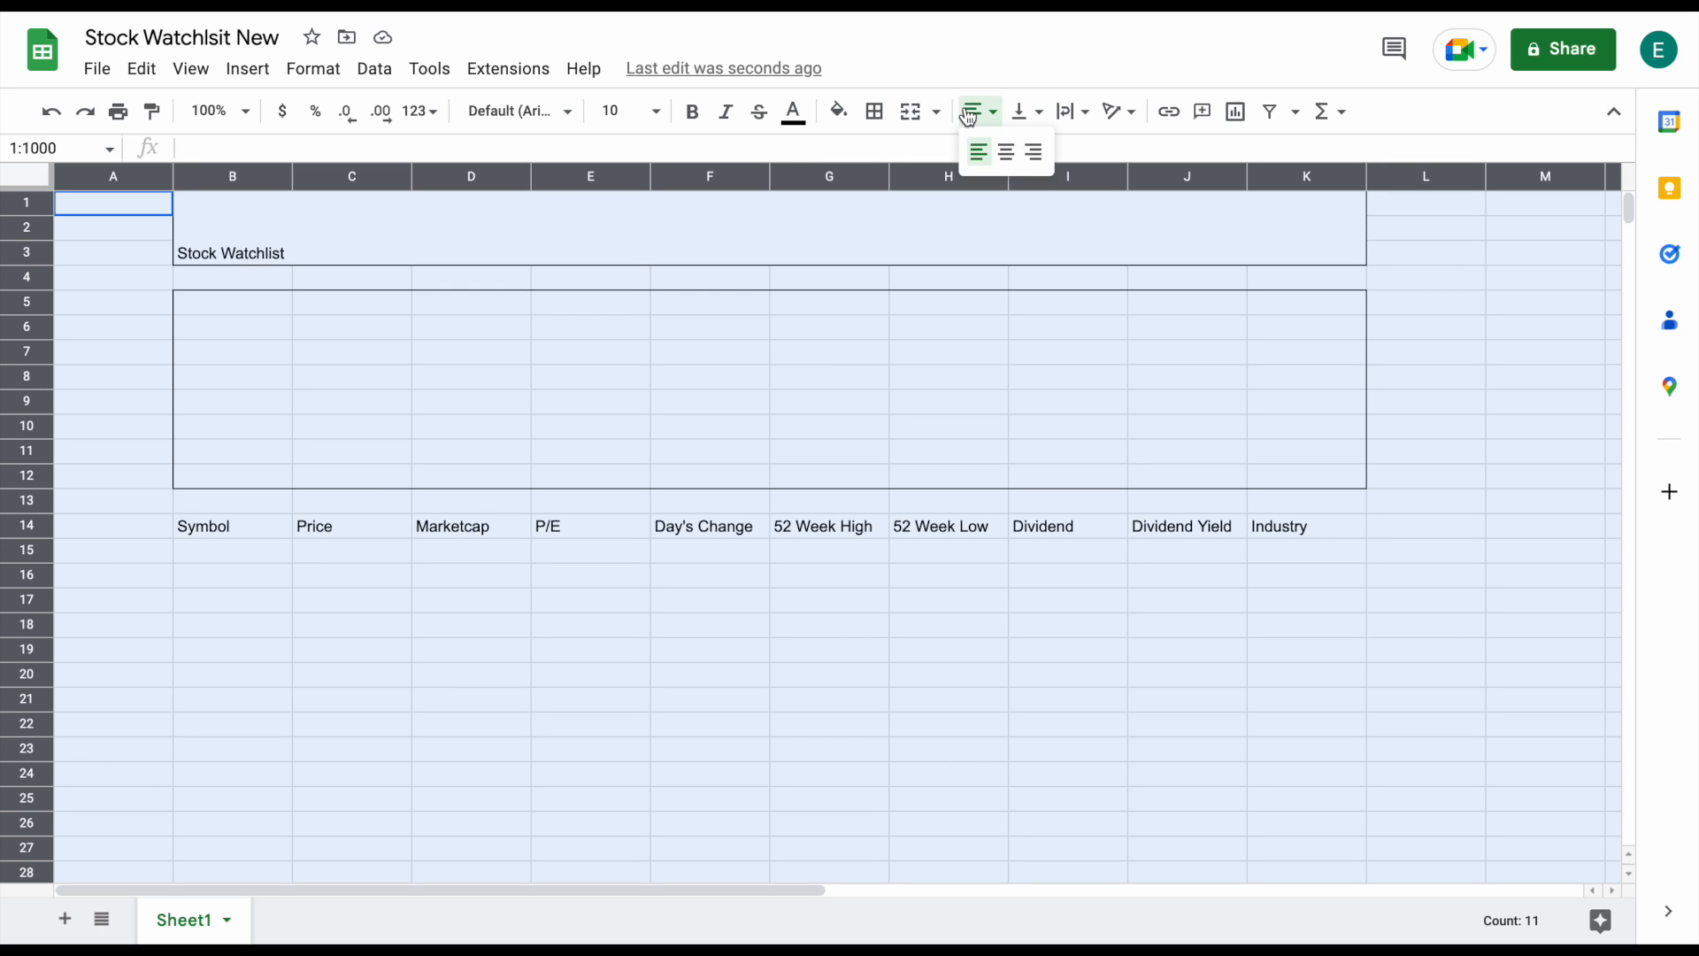
{"action": "left_click", "coordinate": [1007, 152]}
{"action": "left_click", "coordinate": [1447, 391]}
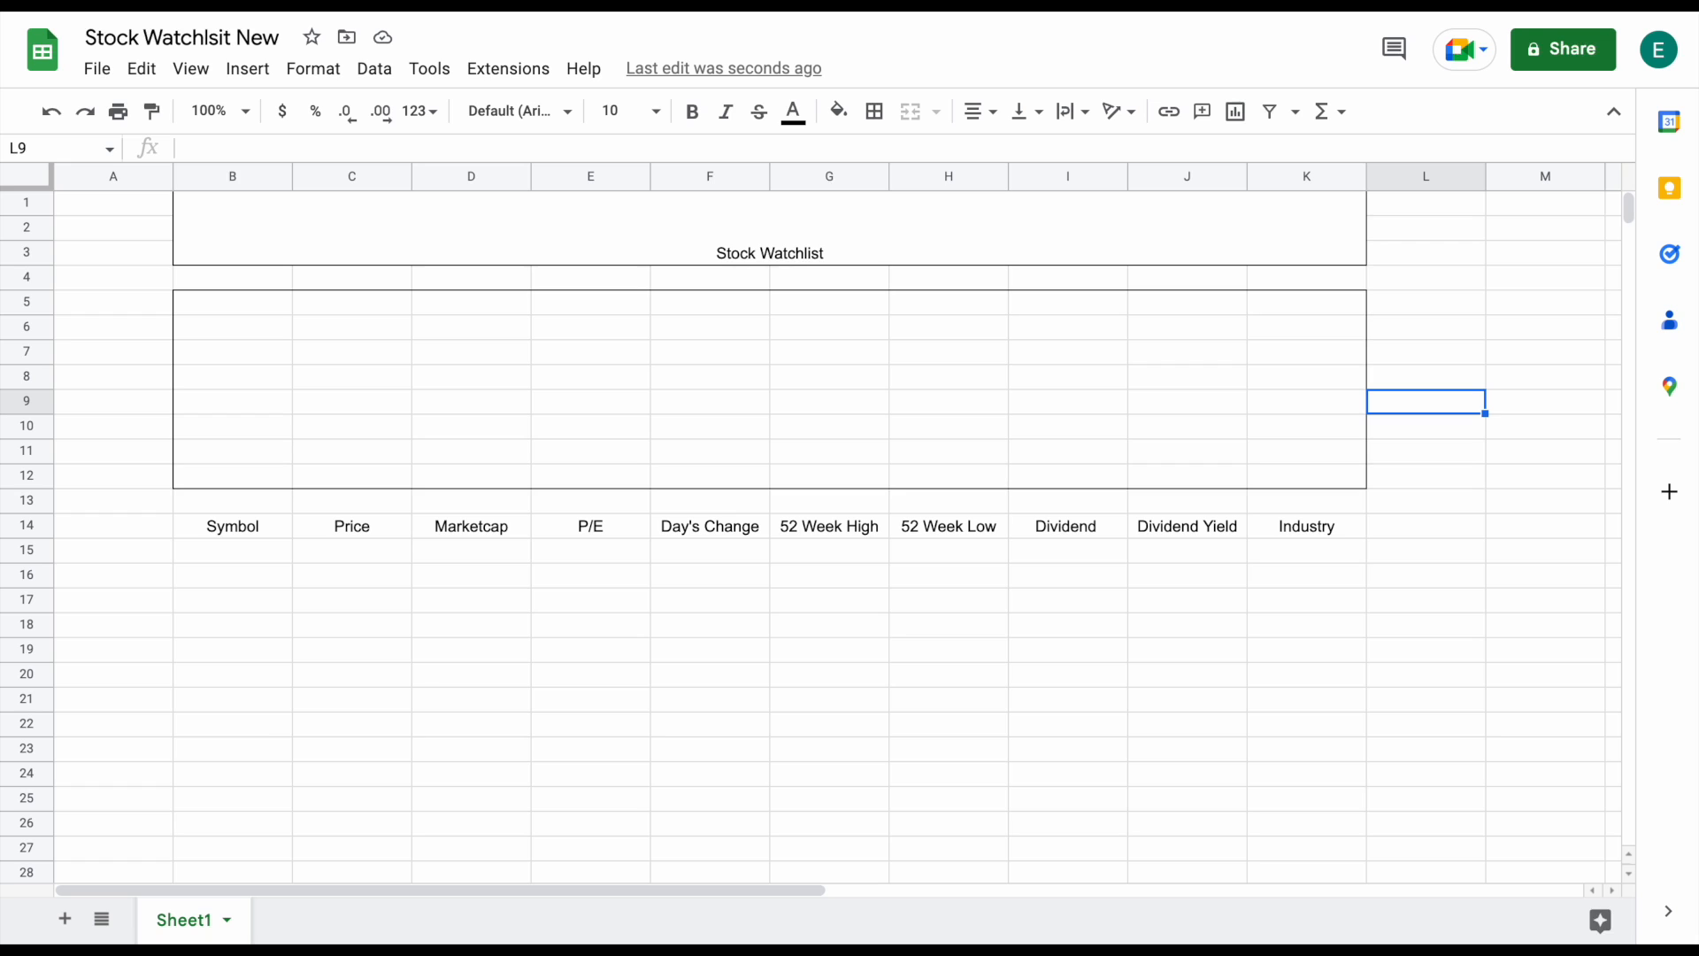
Fill B15:B26 under Symbol with the tickers AAPL, HD, EPD, IBM, JNJ, KO, PEP, O, SBUX, MCD, VICI and BAC
{"action": "left_click", "coordinate": [226, 551]}
{"action": "type", "text": "AAPL HD EPD IBM JNJ KO PEP O SBUX MCD VICI BAC"}
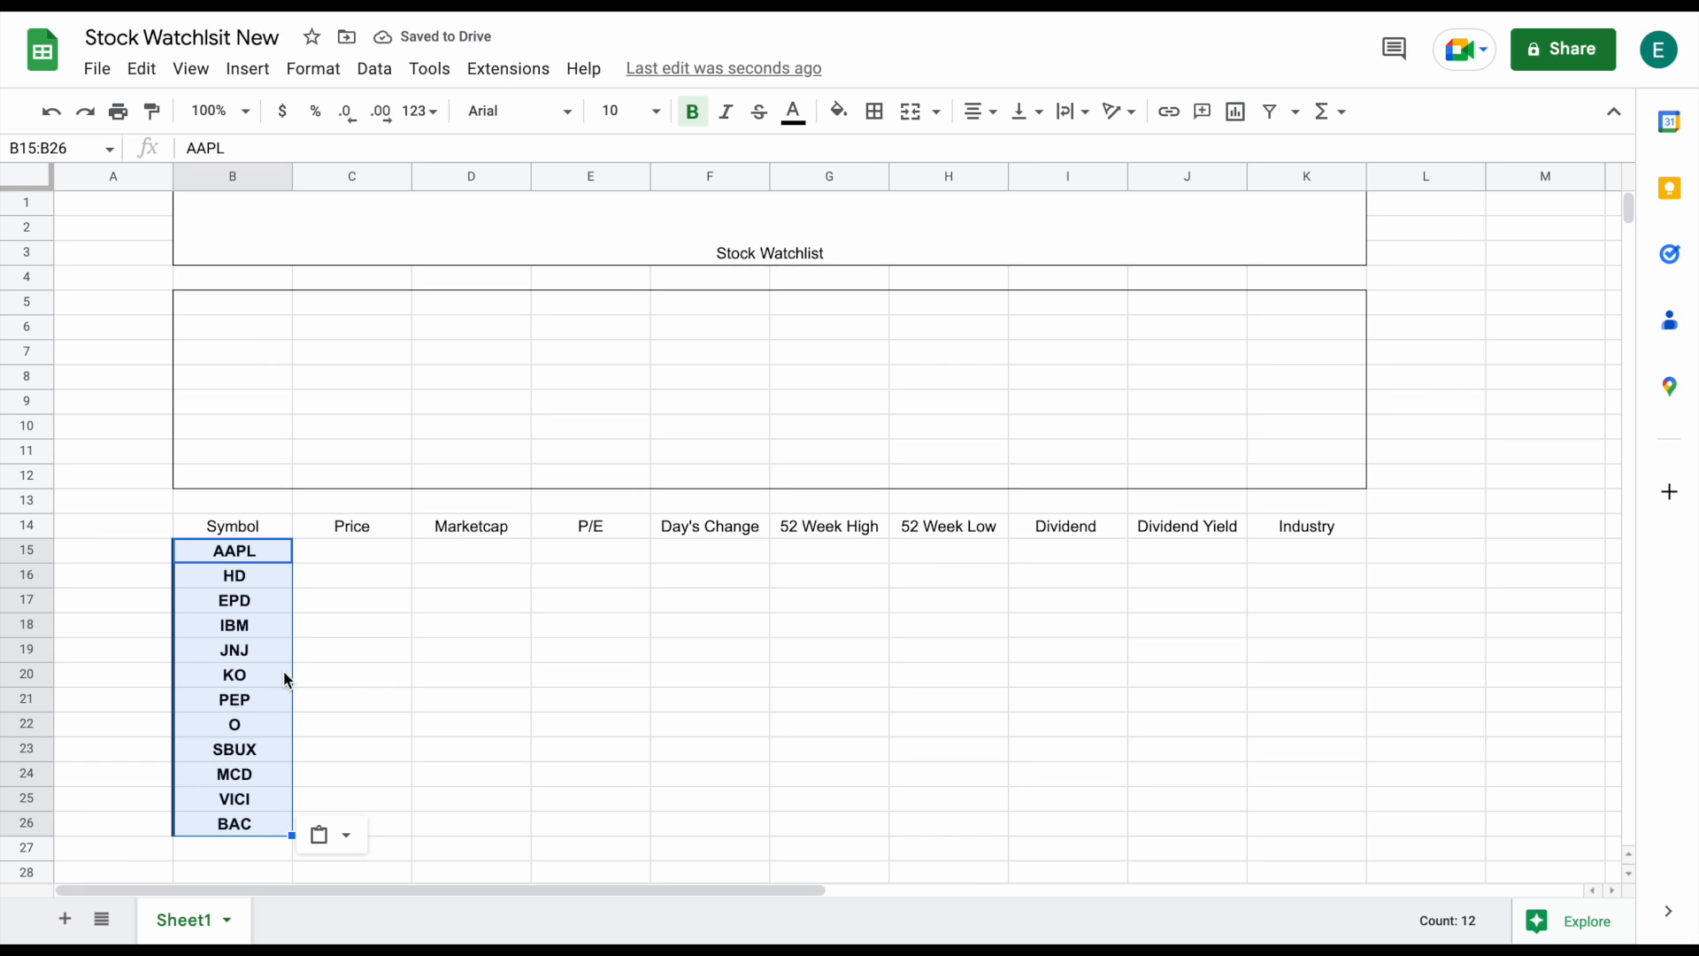
{"action": "left_click_drag", "start_coordinate": [333, 557], "coordinate": [1274, 554]}
{"action": "left_click", "coordinate": [1448, 534]}
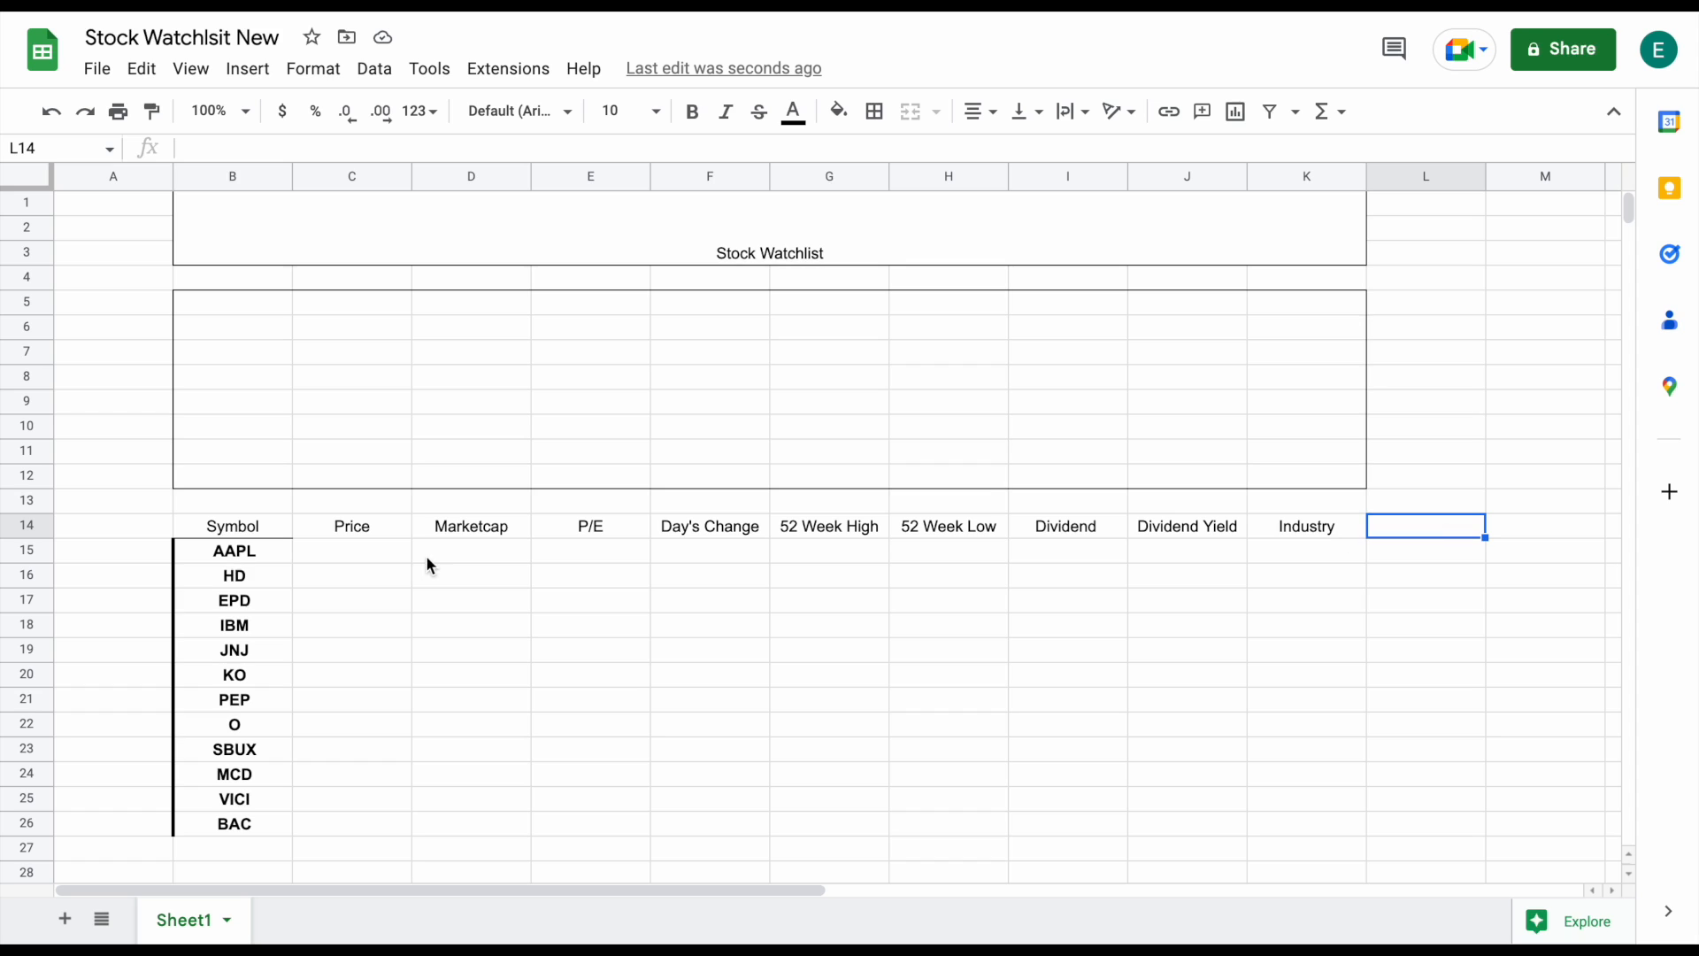
Enter =GOOGLEFINANCE(B15) in C15 under Price and fill the formula down to C26
{"action": "left_click", "coordinate": [369, 557]}
{"action": "type", "text": "=go"}
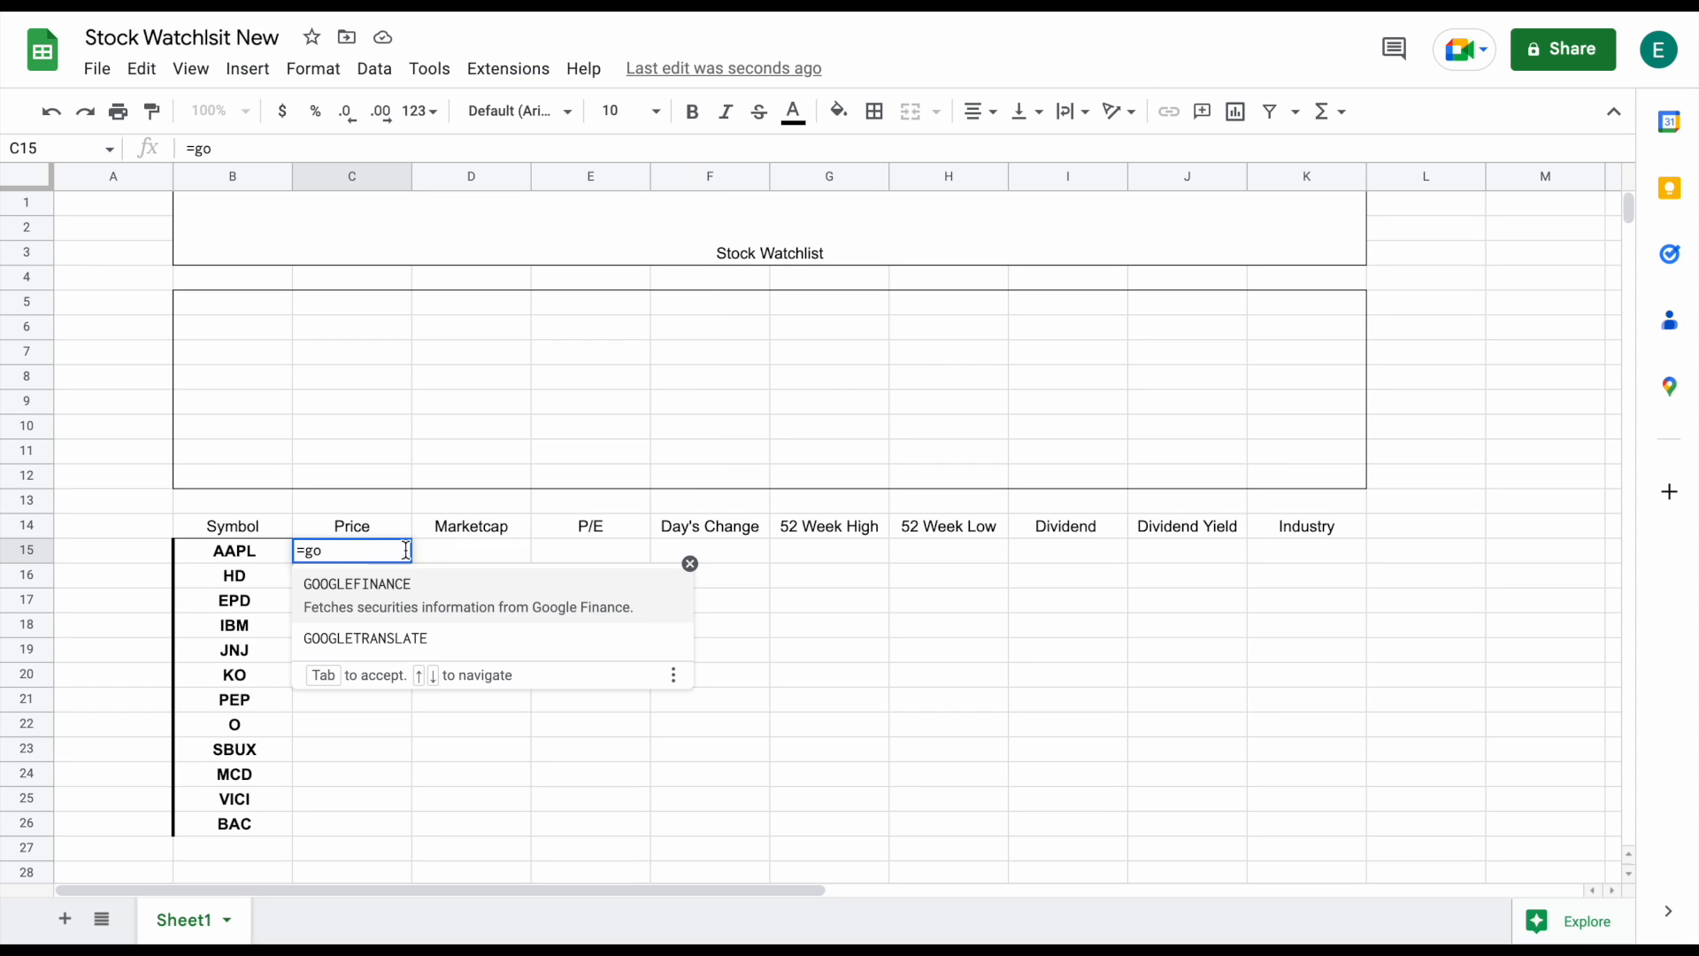
{"action": "left_click", "coordinate": [440, 599]}
{"action": "left_click", "coordinate": [251, 560]}
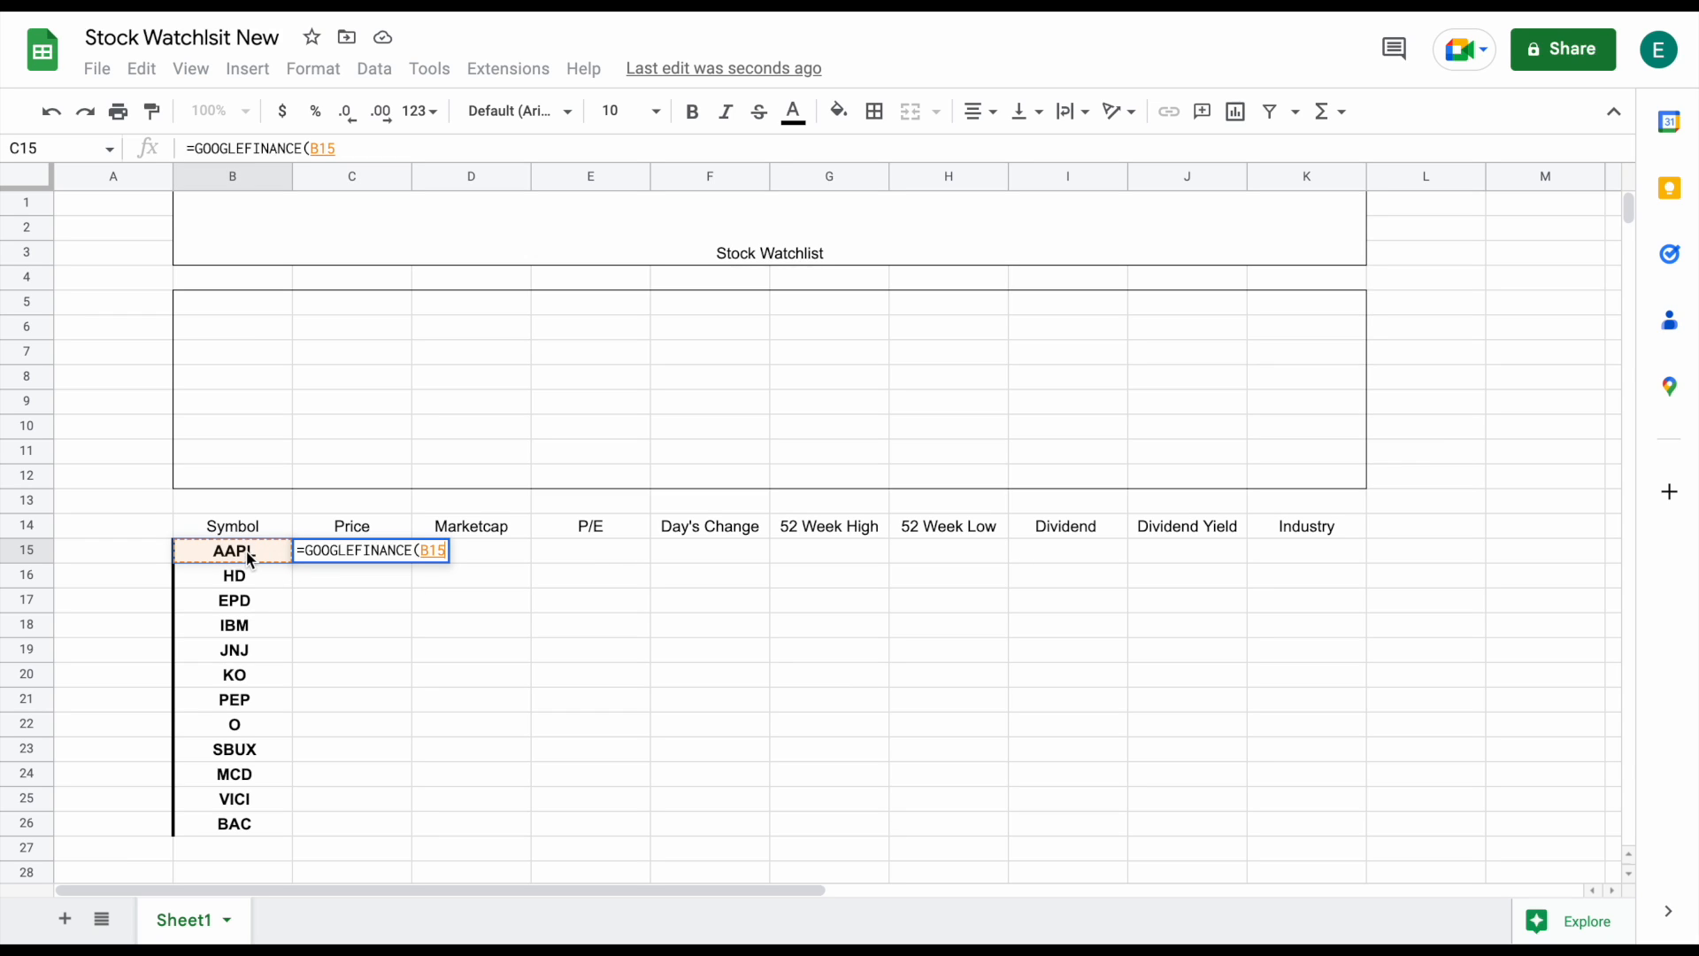
{"action": "type", "text": ")"}
{"action": "key", "text": "Return"}
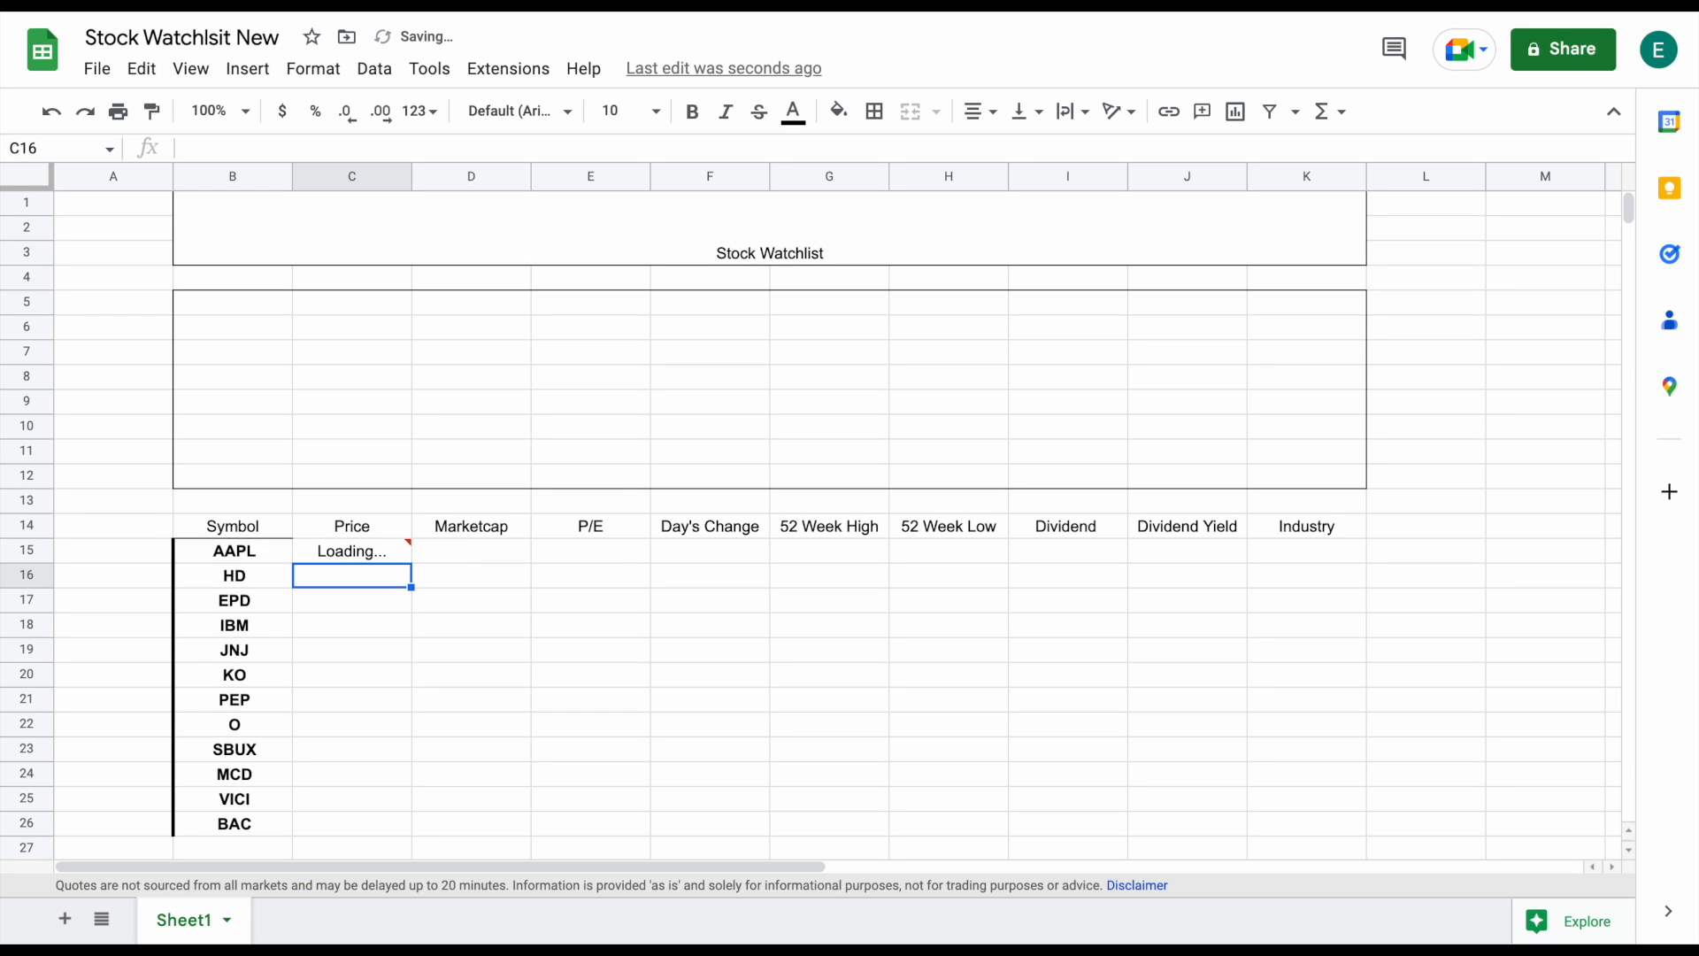
{"action": "left_click", "coordinate": [409, 557]}
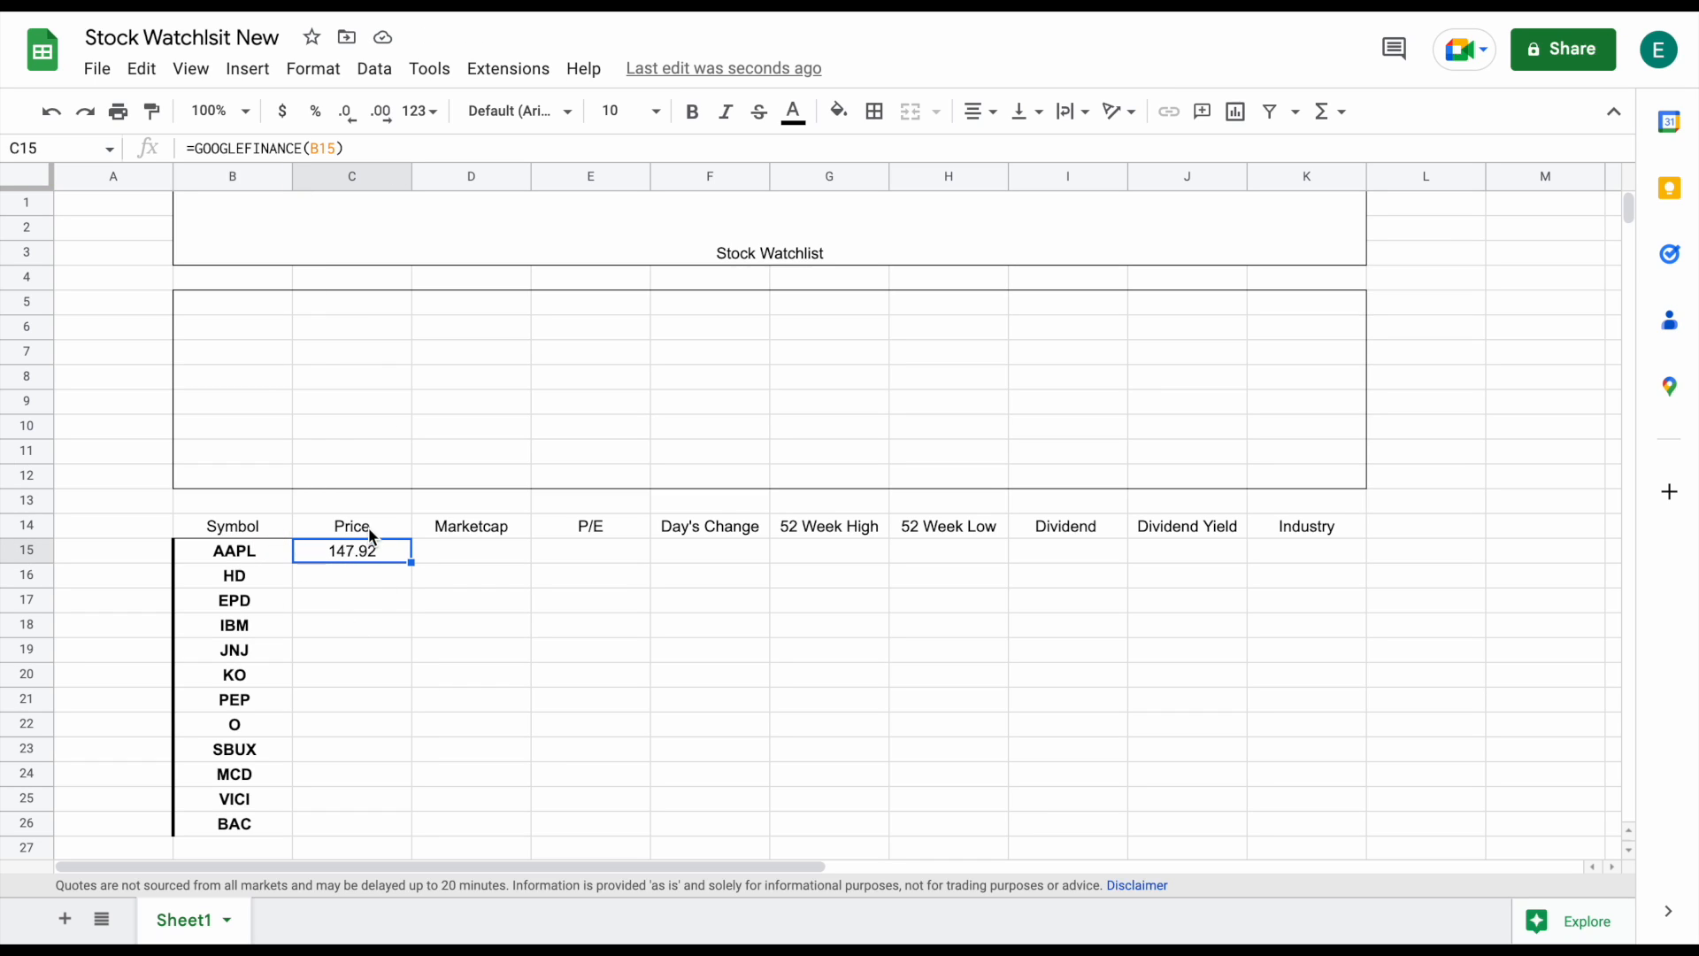
{"action": "left_click_drag", "start_coordinate": [411, 563], "coordinate": [379, 823]}
{"action": "left_click", "coordinate": [473, 652]}
{"action": "left_click_drag", "start_coordinate": [387, 558], "coordinate": [377, 825]}
{"action": "left_click_drag", "start_coordinate": [266, 825], "coordinate": [245, 568]}
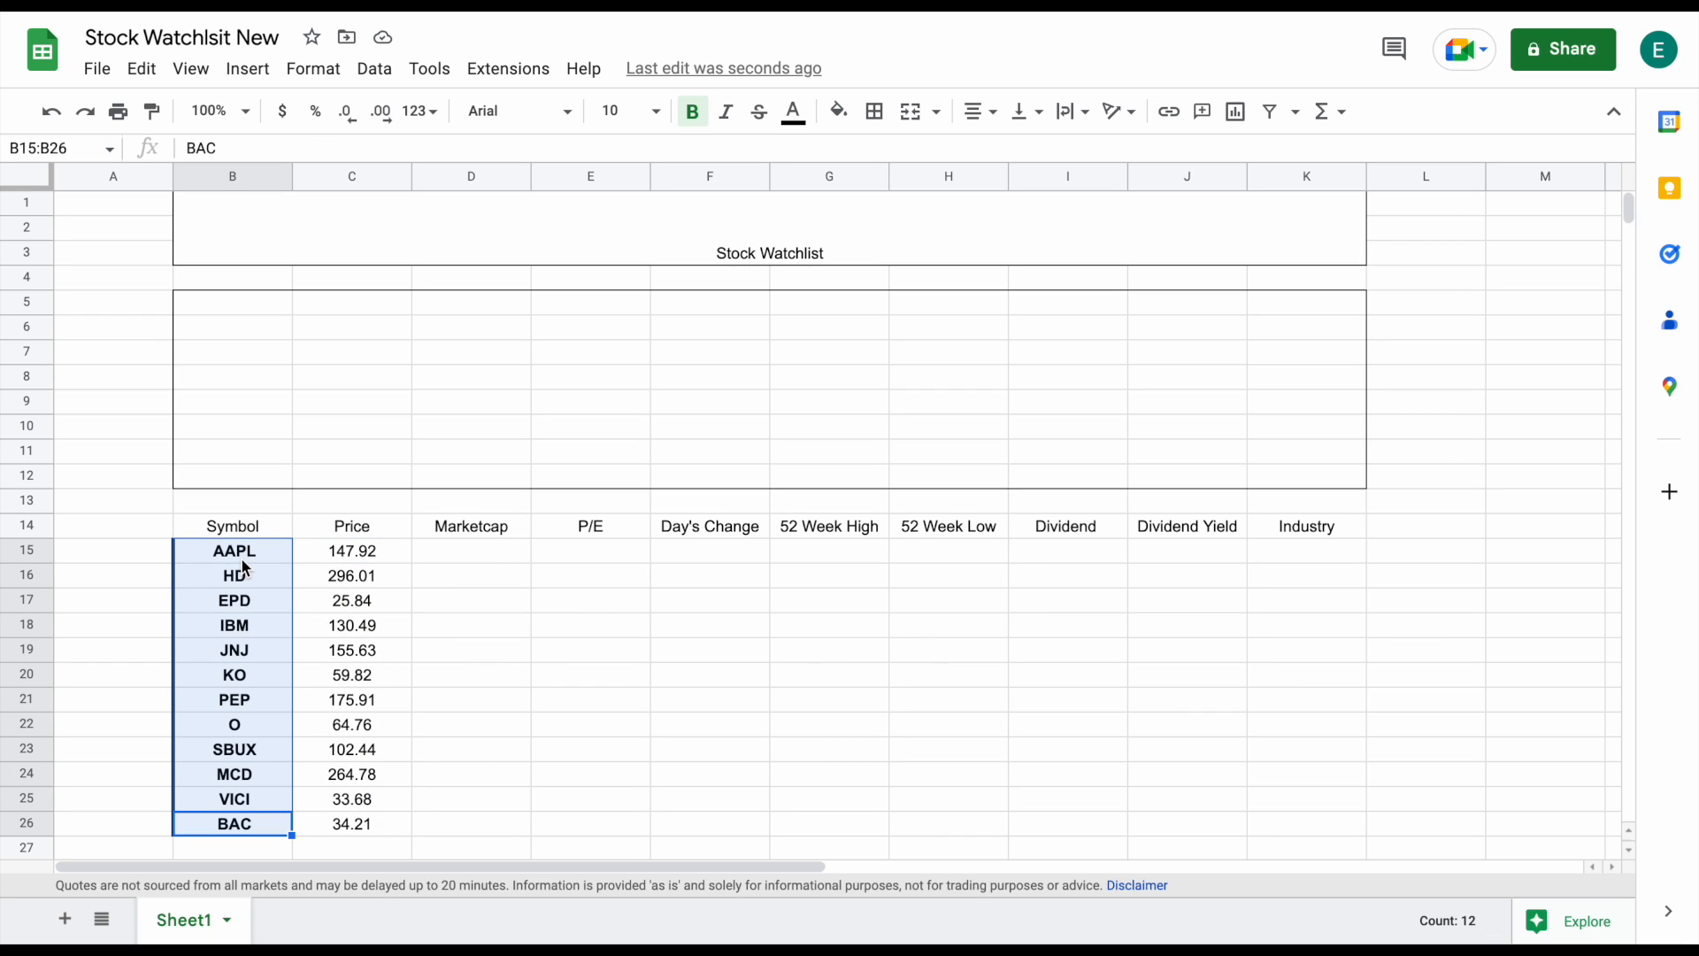
{"action": "left_click_drag", "start_coordinate": [490, 524], "coordinate": [925, 539]}
{"action": "left_click_drag", "start_coordinate": [1110, 537], "coordinate": [1310, 535]}
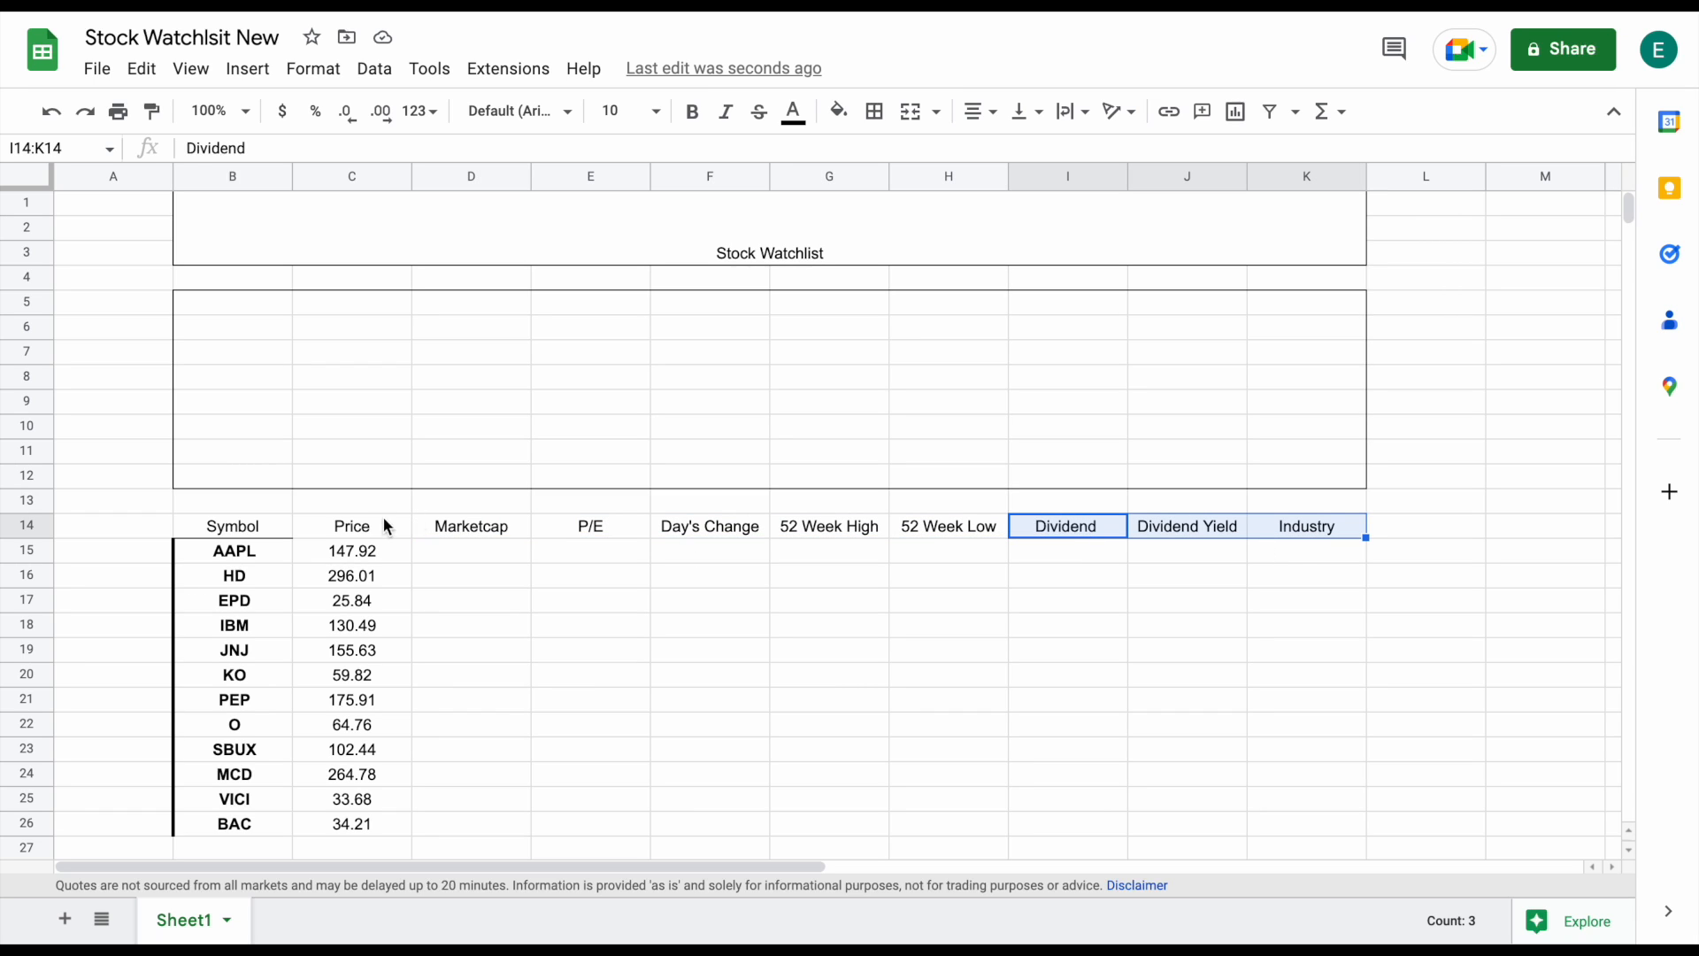
Enter =GOOGLEFINANCE(B15,"marketcap") in D15 under Marketcap and widen column D slightly to fit the value
{"action": "left_click", "coordinate": [475, 556]}
{"action": "type", "text": "="}
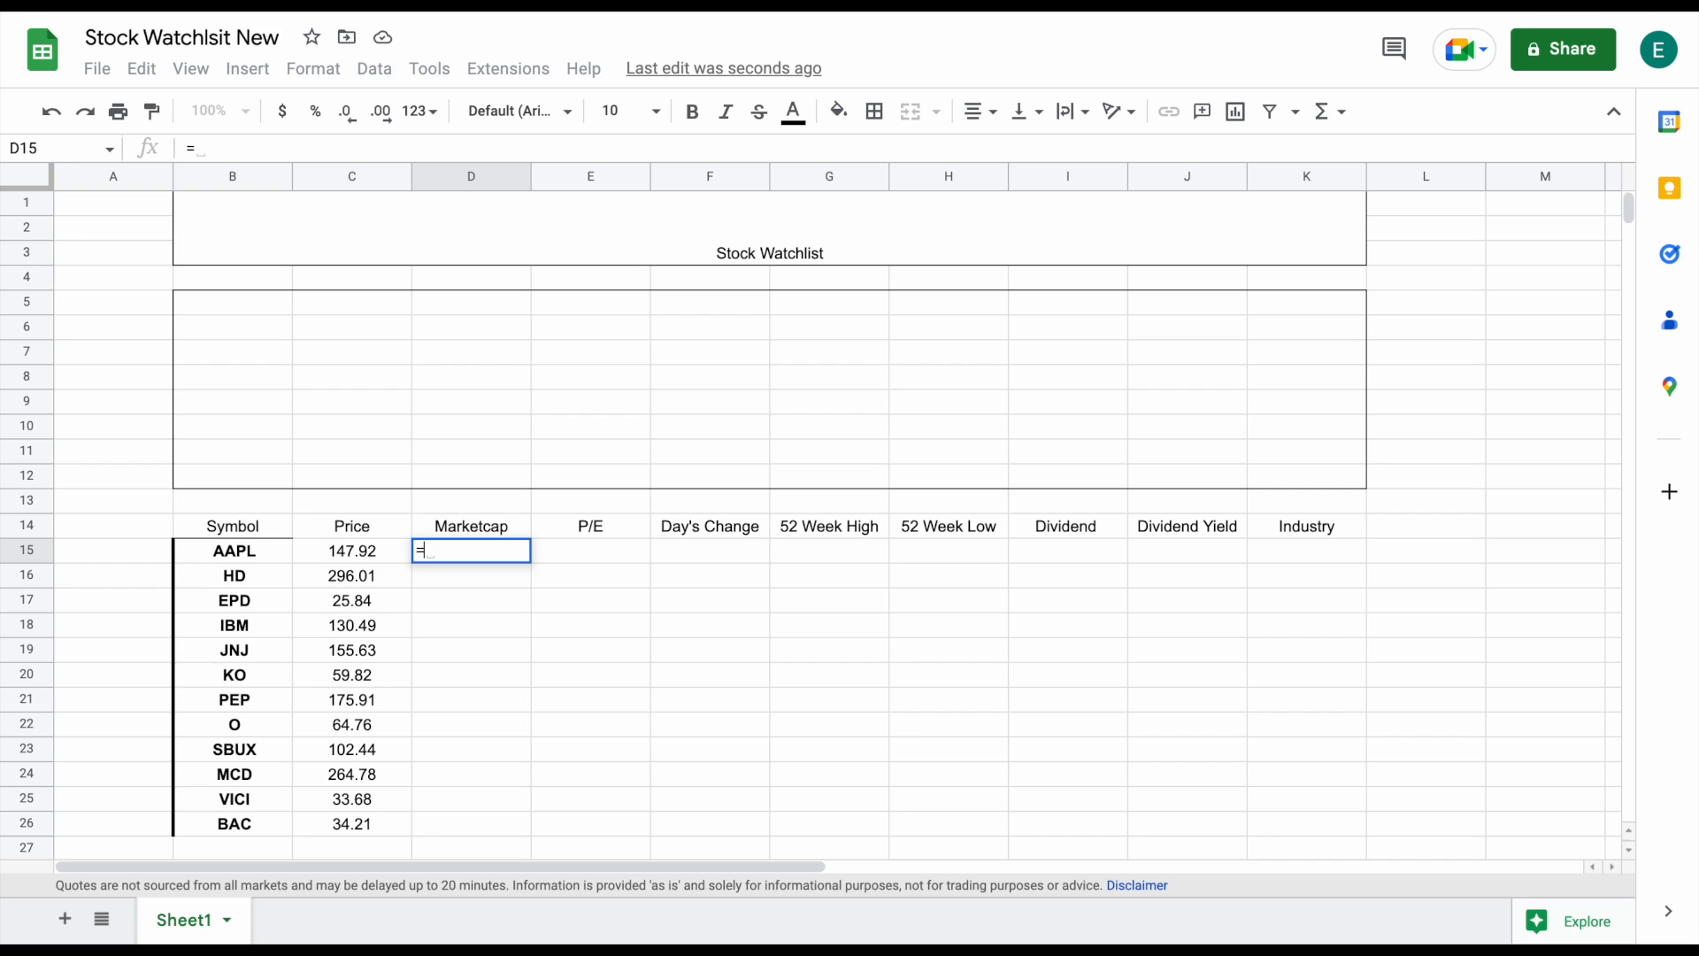
{"action": "type", "text": "goo"}
{"action": "key", "text": "Tab"}
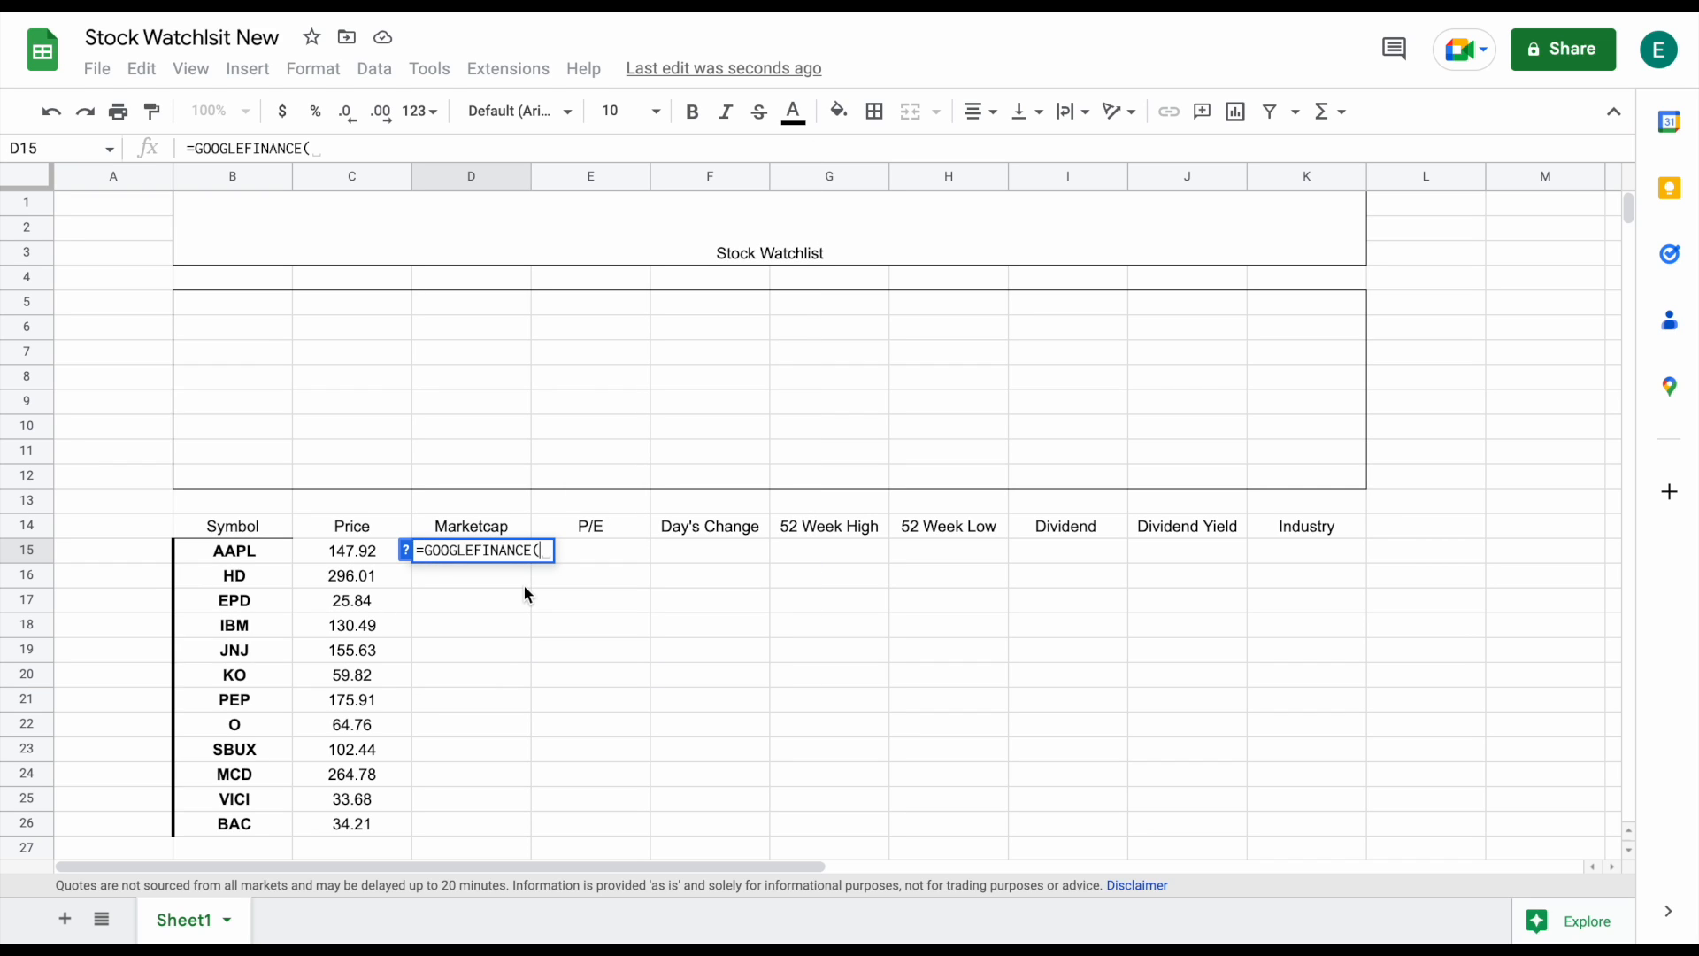
{"action": "left_click", "coordinate": [263, 555]}
{"action": "type", "text": ","}
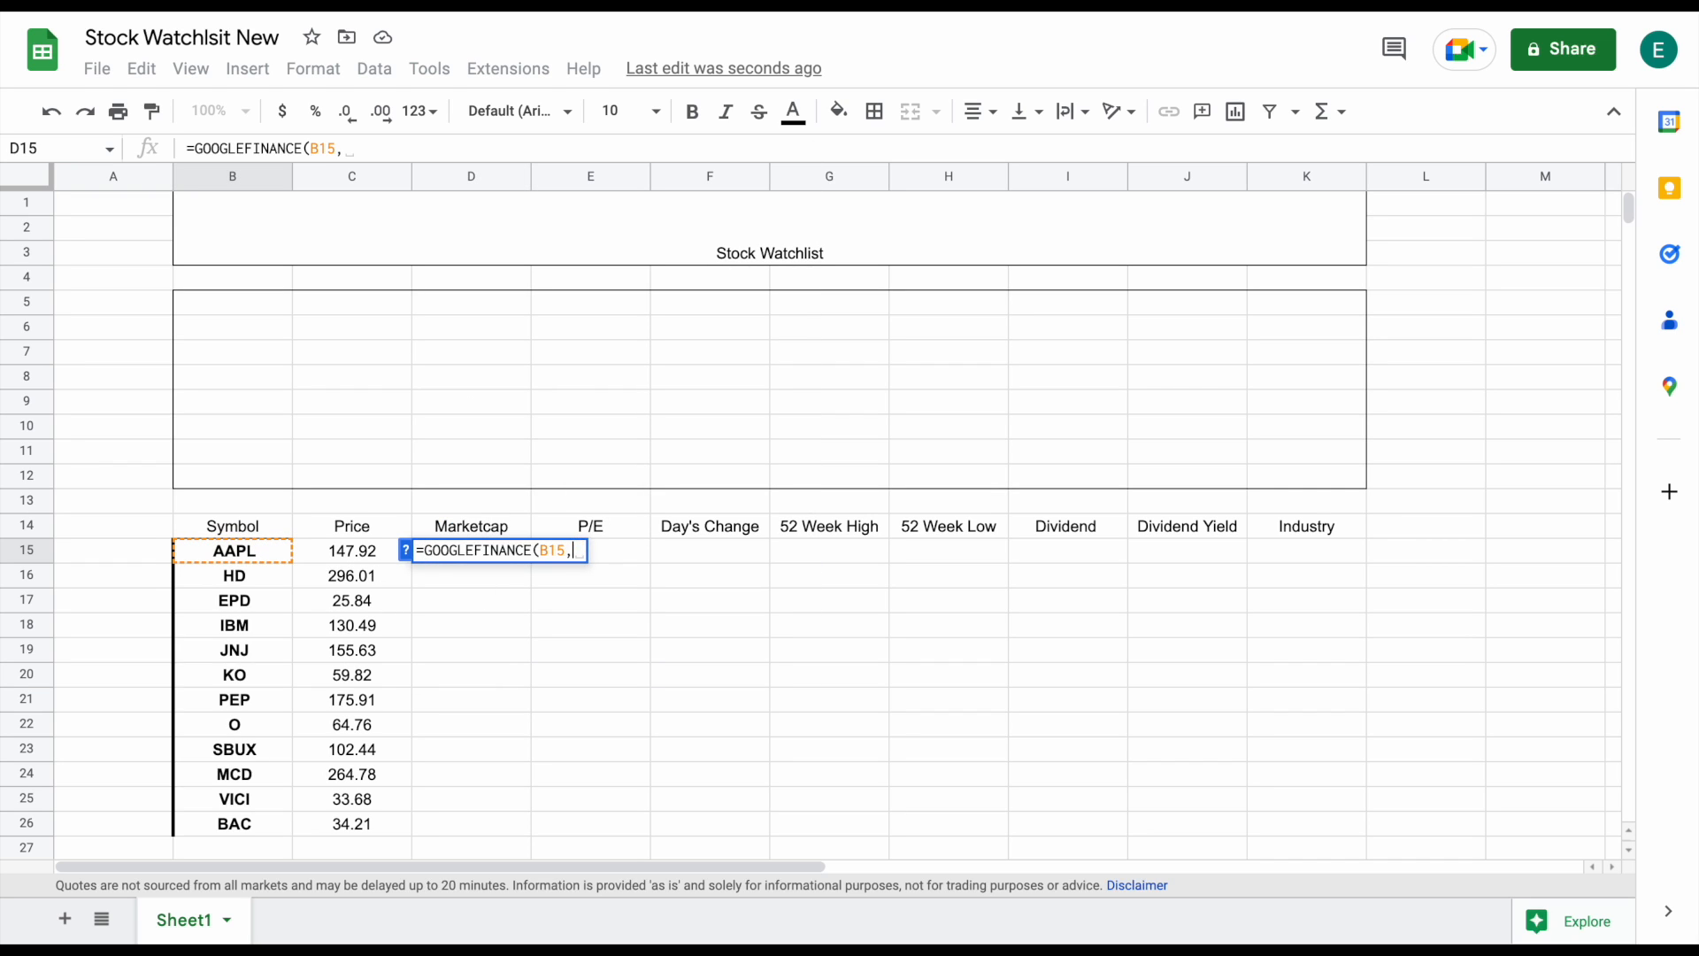
{"action": "type", "text": "\"m"}
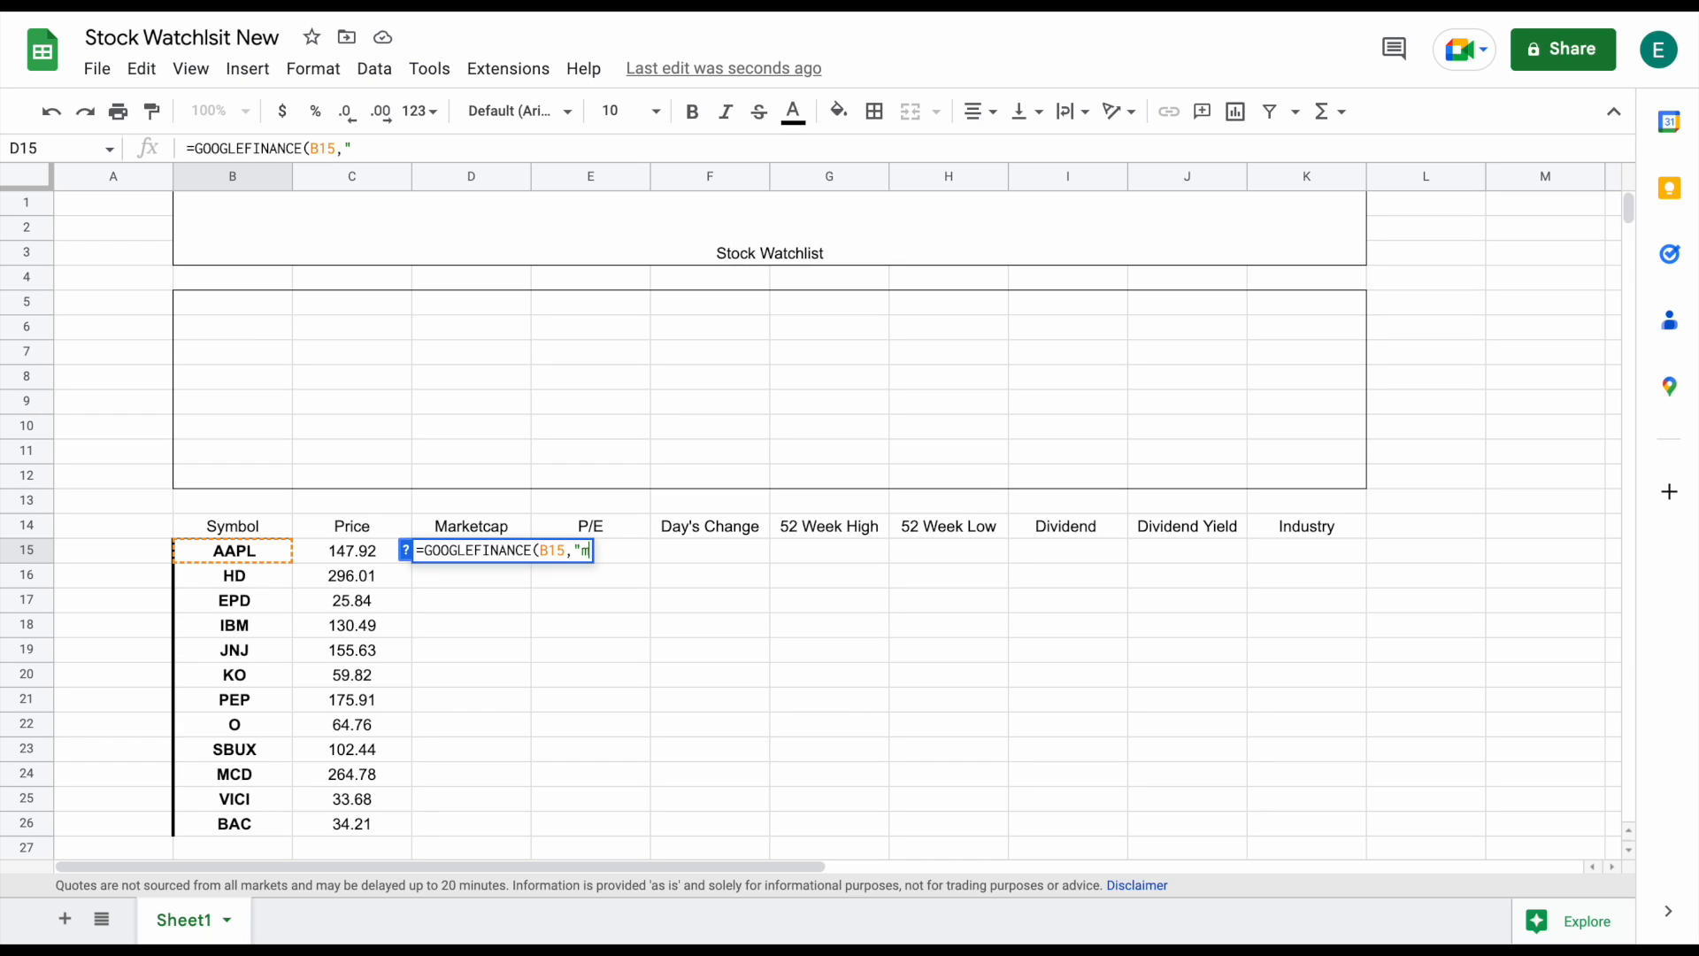
{"action": "type", "text": "arketcap\")"}
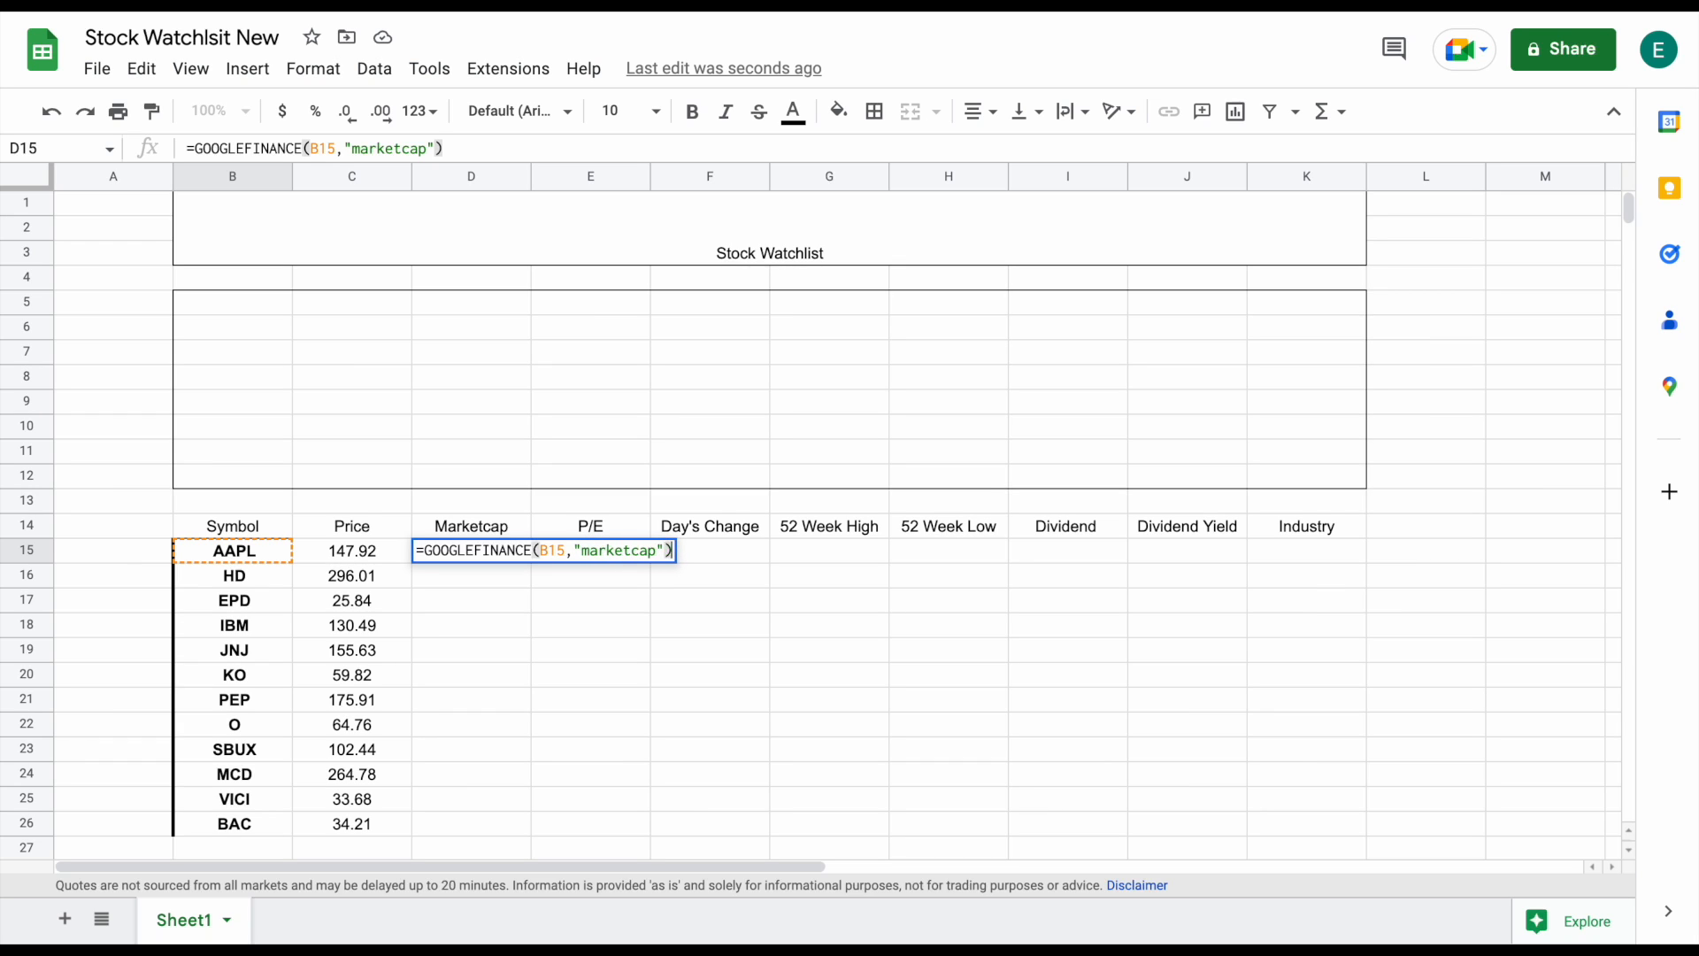
{"action": "key", "text": "Return"}
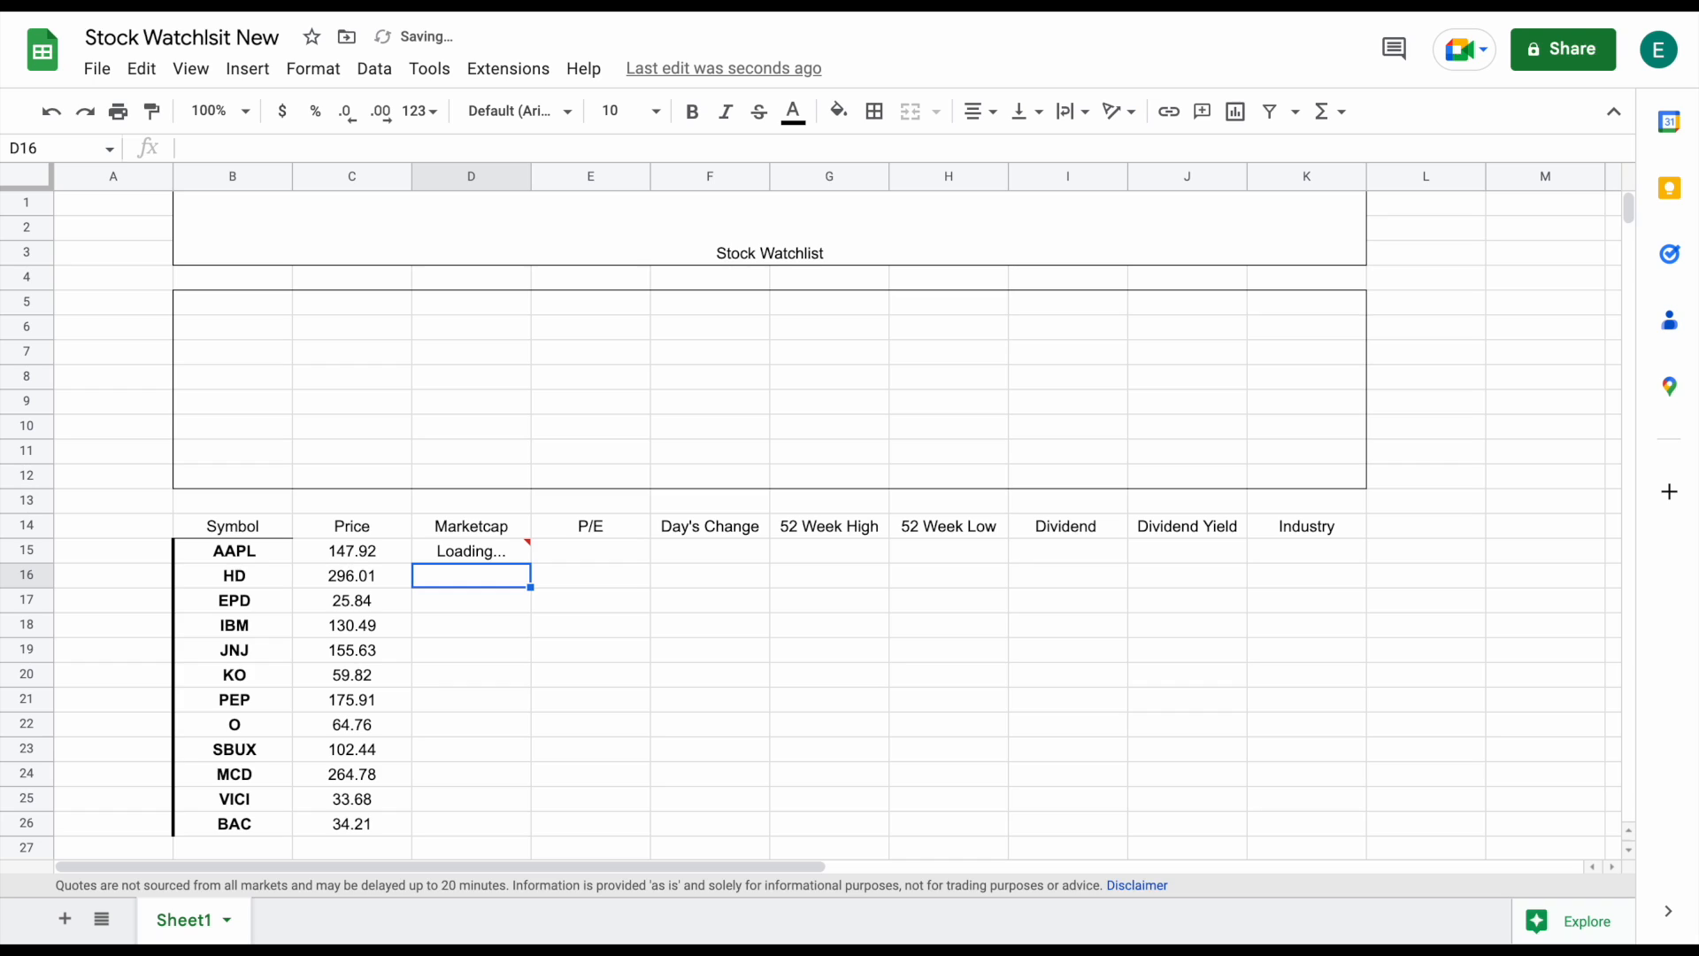
{"action": "left_click", "coordinate": [506, 556]}
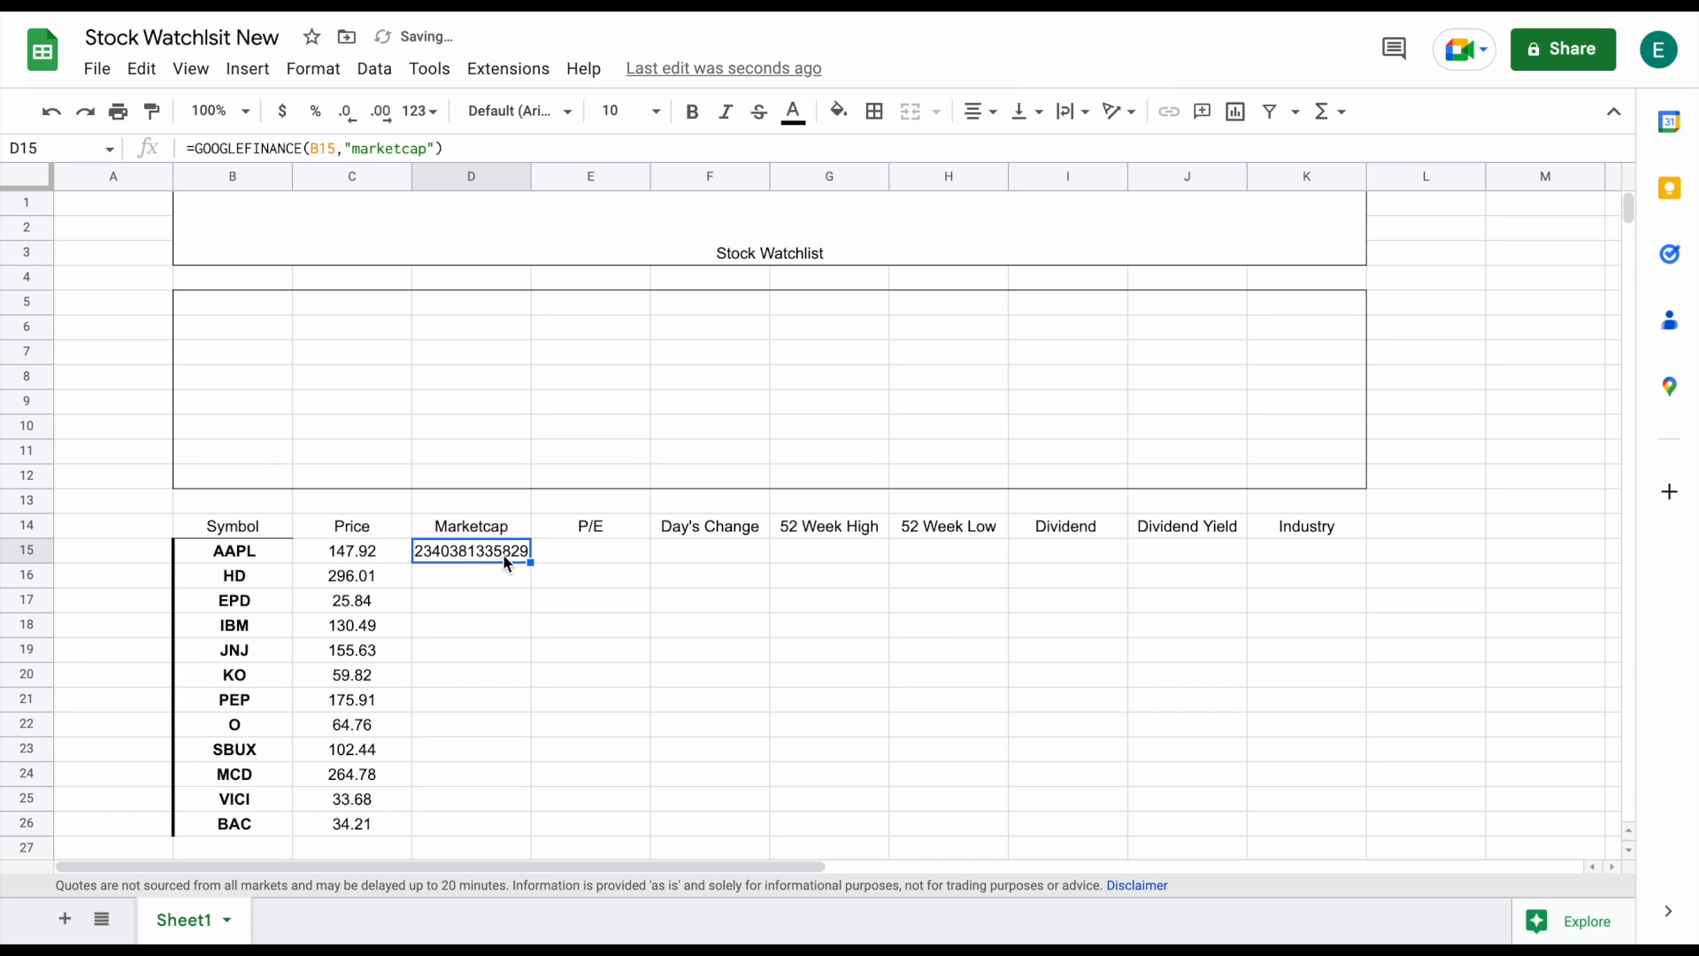
{"action": "left_click_drag", "start_coordinate": [533, 177], "coordinate": [552, 173]}
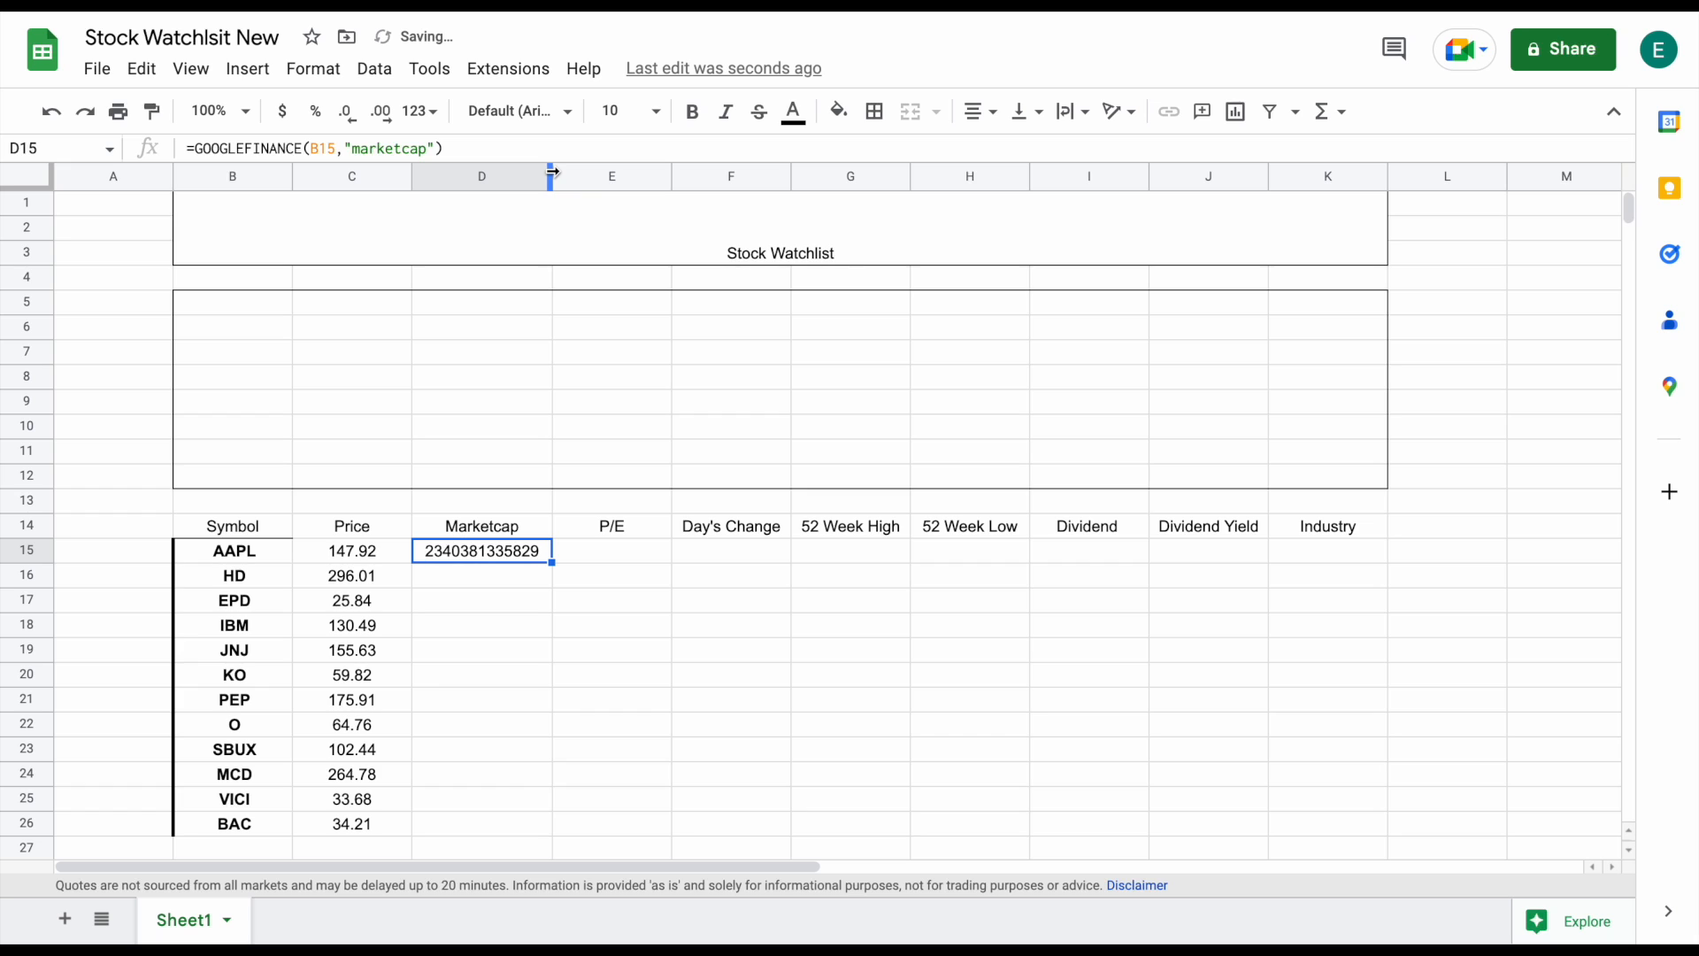
Enter =GOOGLEFINANCE(B15,"PE") in E15 under P/E
{"action": "left_click", "coordinate": [609, 554]}
{"action": "type", "text": "=goo"}
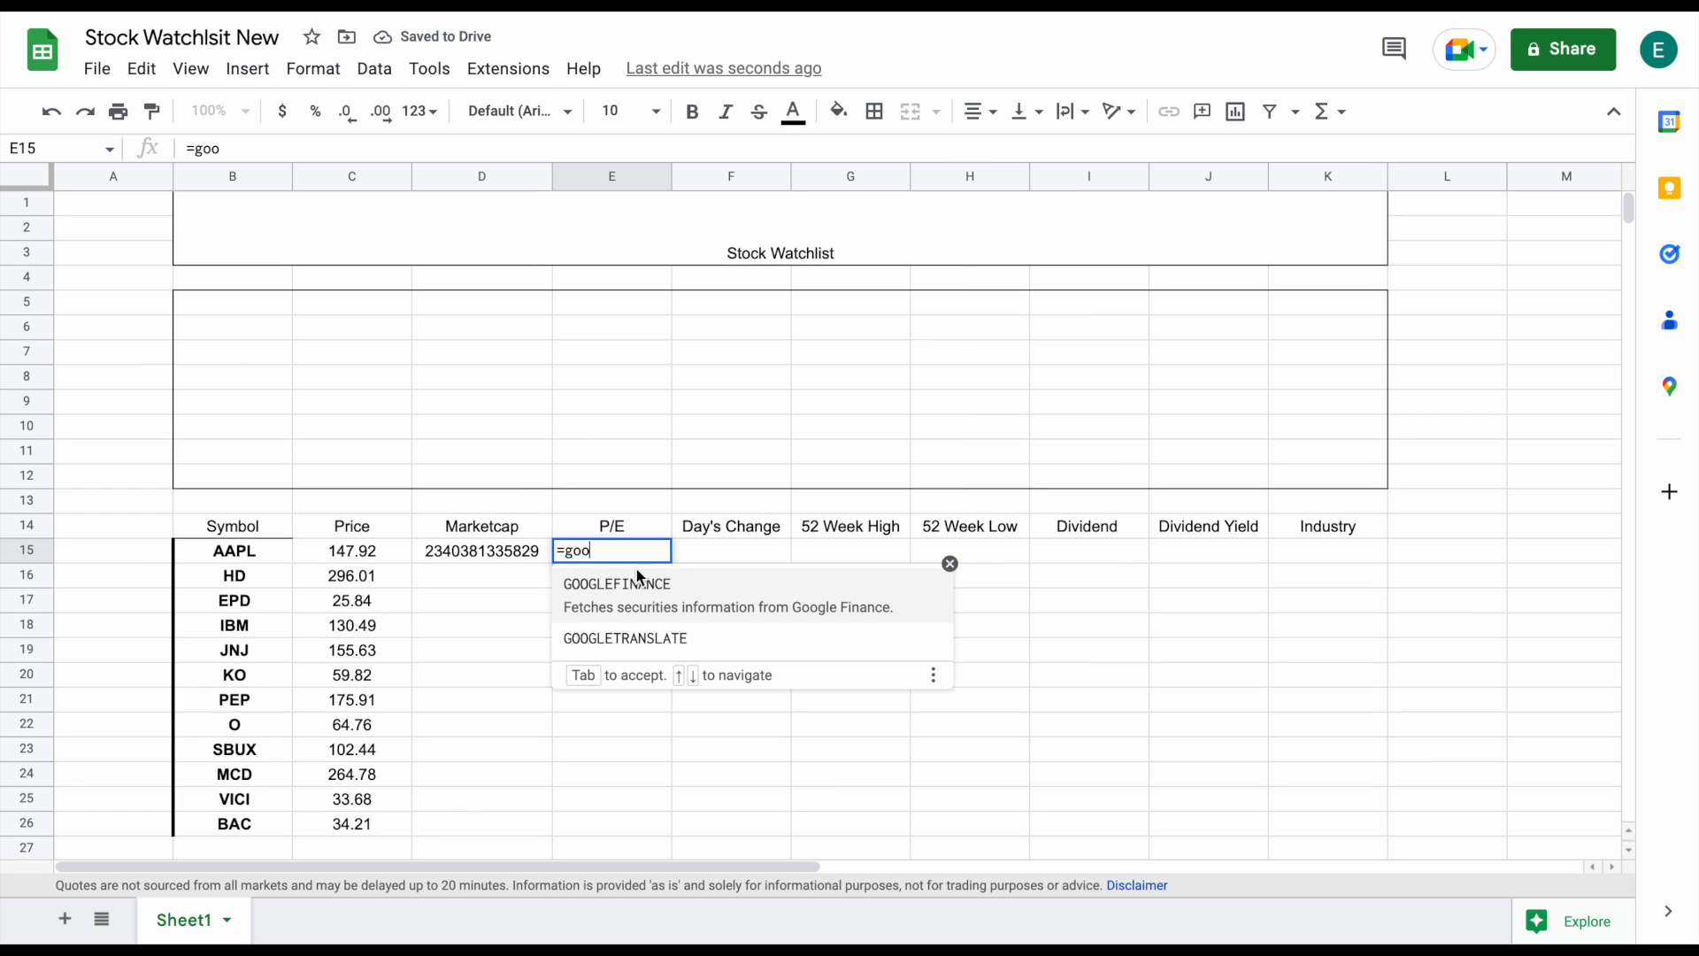
{"action": "left_click", "coordinate": [663, 593]}
{"action": "left_click", "coordinate": [263, 549]}
{"action": "type", "text": ",\"PE"}
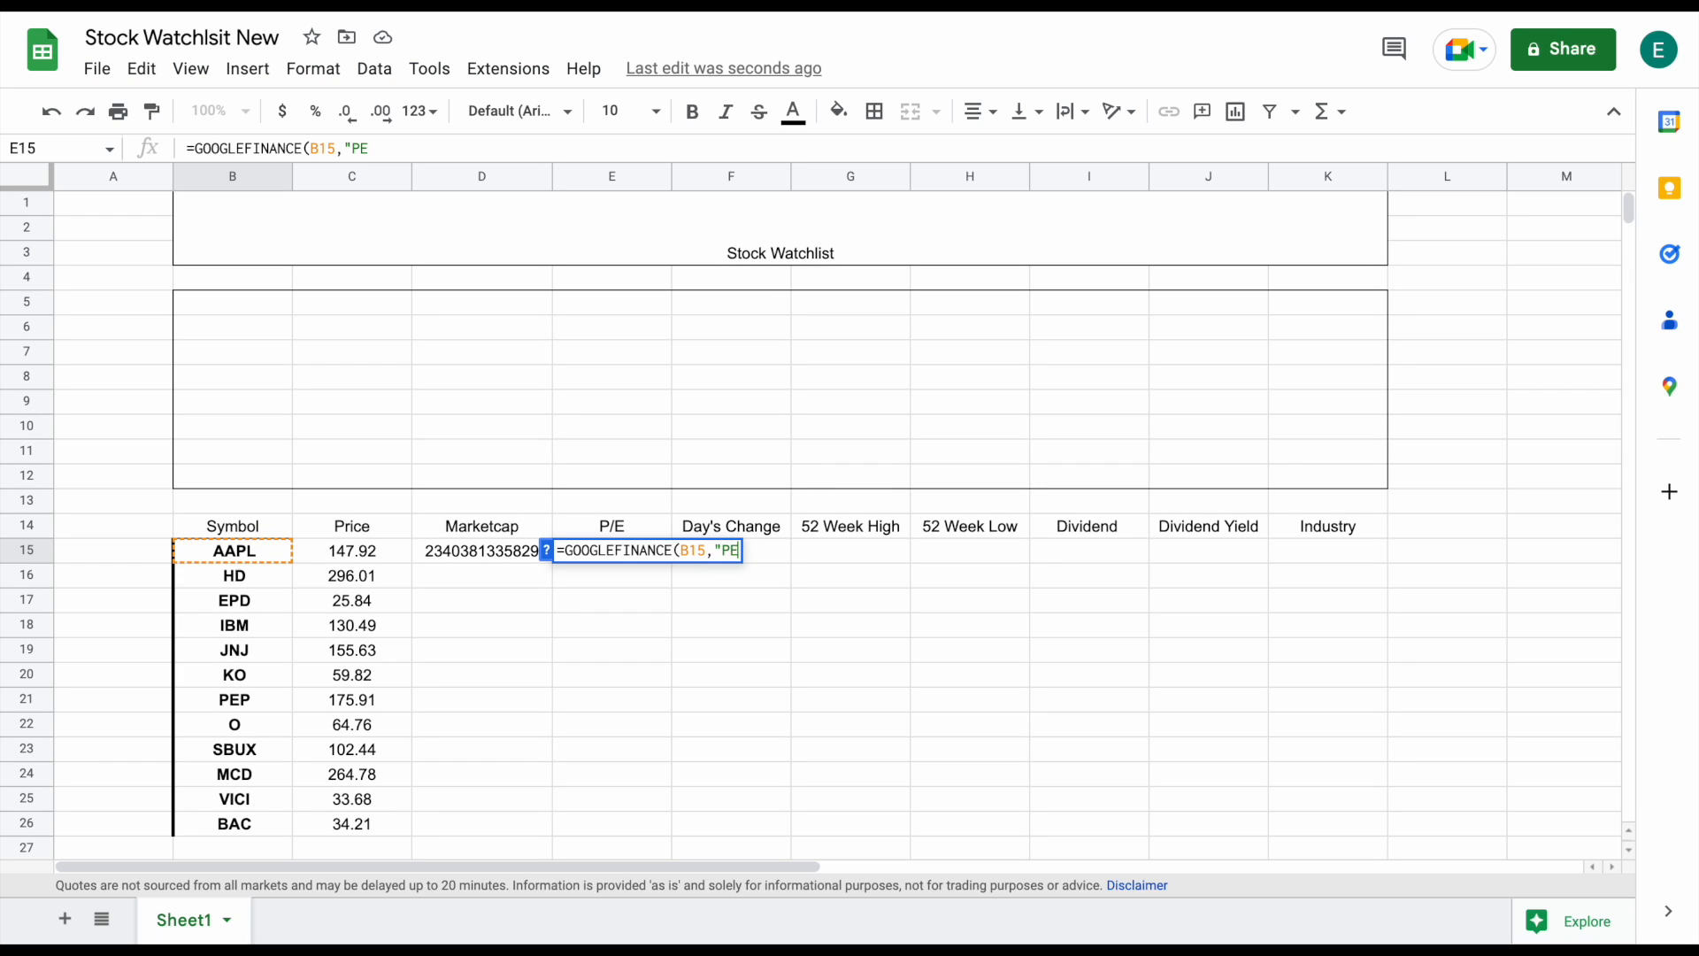
{"action": "type", "text": "\")"}
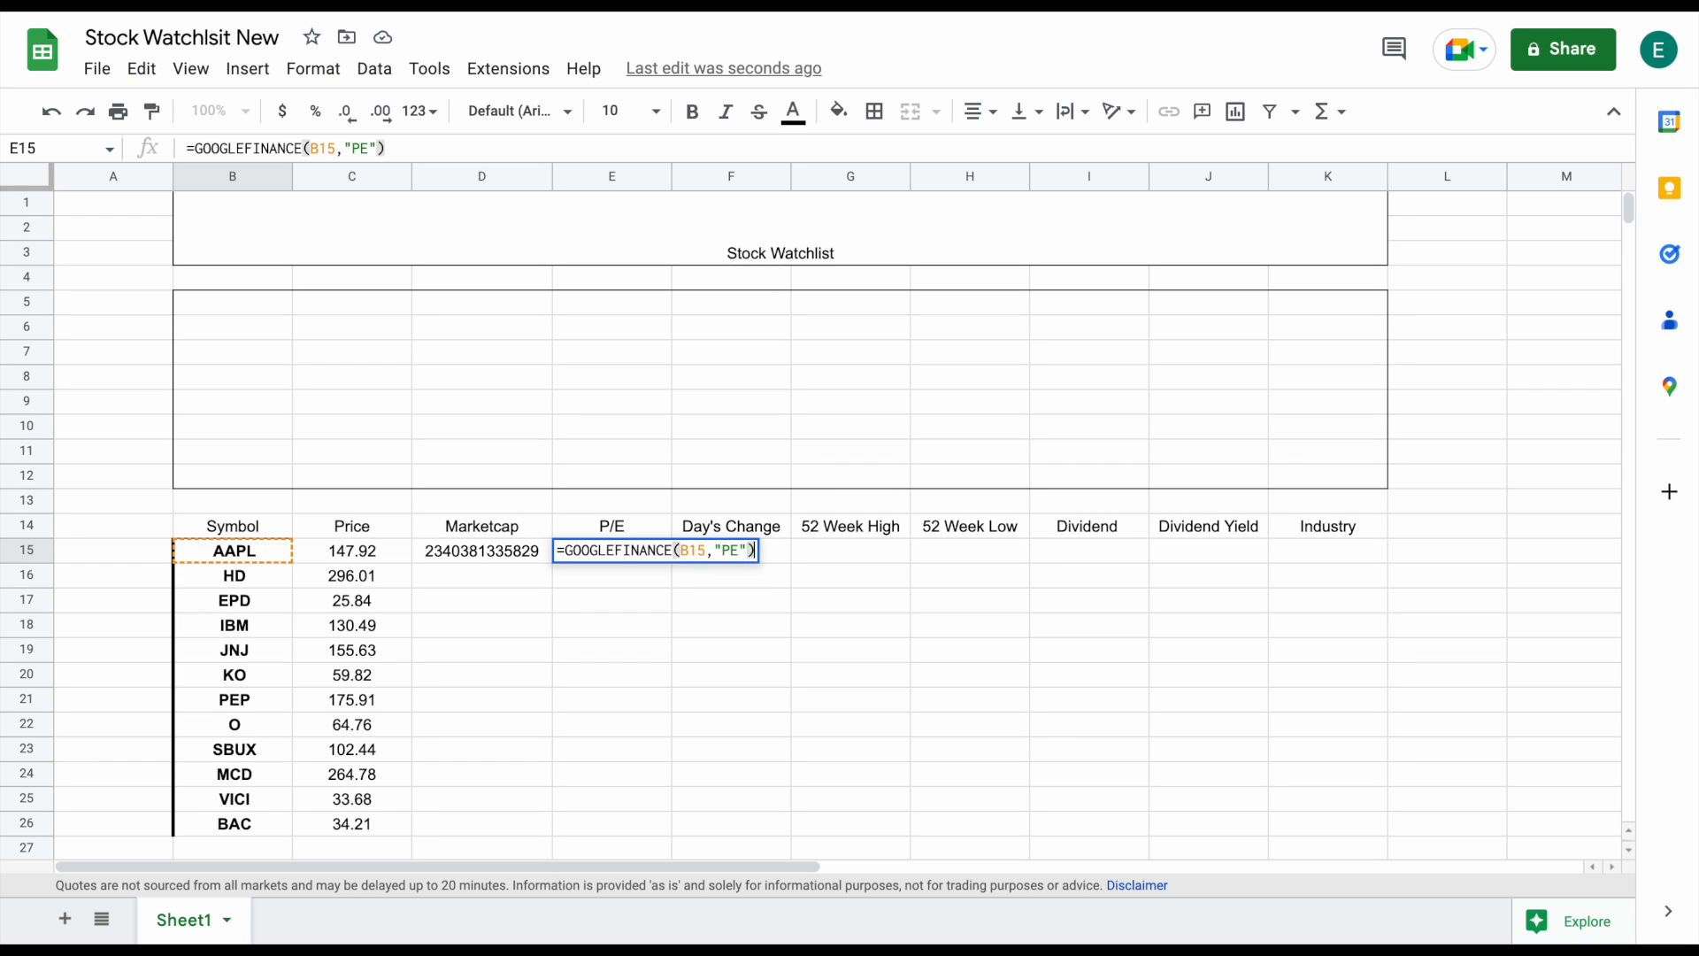
{"action": "key", "text": "Return"}
Enter =GOOGLEFINANCE(B15,"changepct")/100 in F15 under Day's Change
{"action": "left_click", "coordinate": [724, 544]}
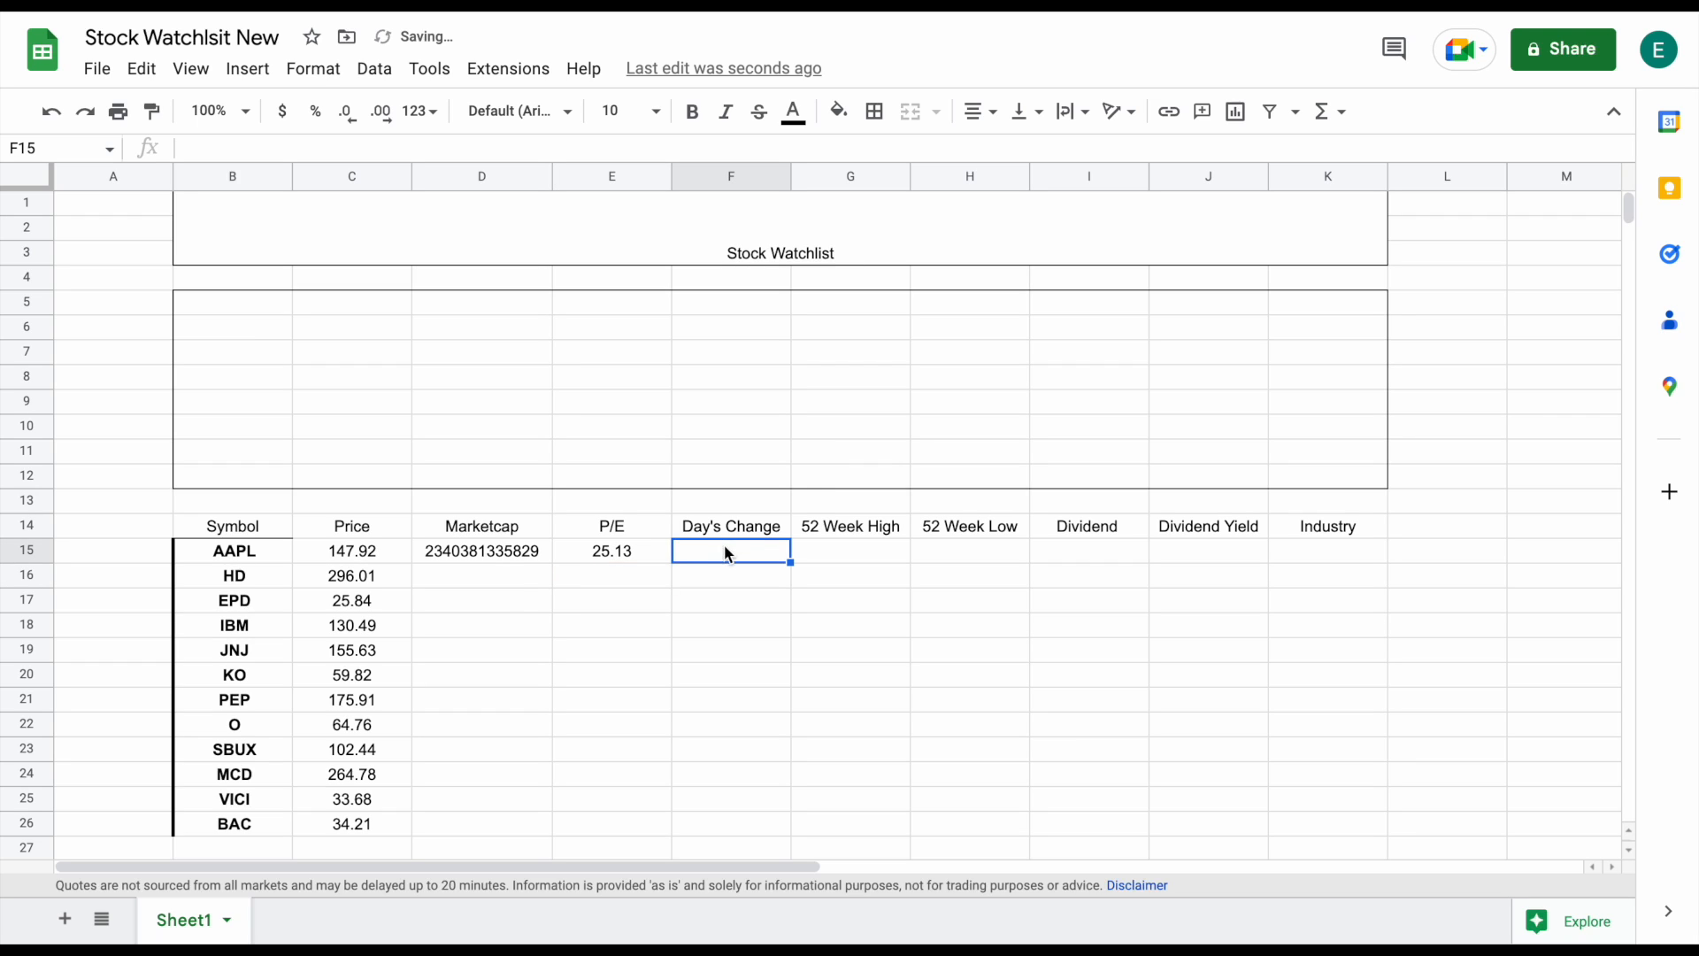
{"action": "type", "text": "="}
{"action": "key", "text": "BackSpace"}
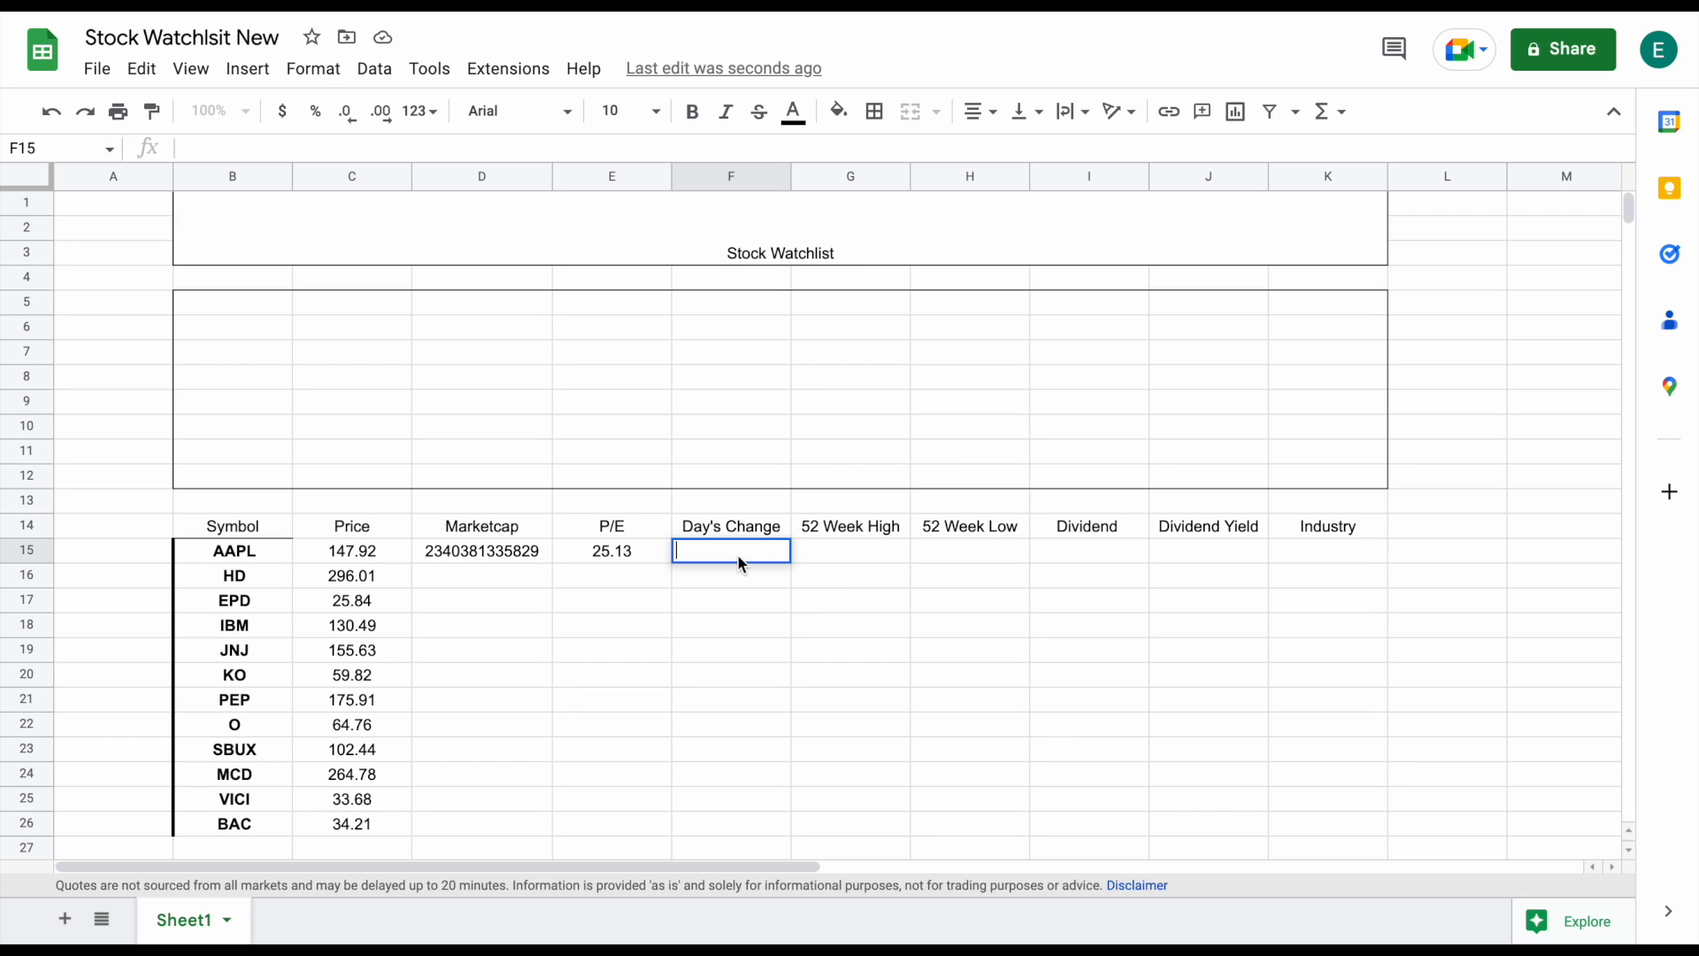
{"action": "type", "text": "=GOOGLEFINANCE(B15,\"changepct\")/100"}
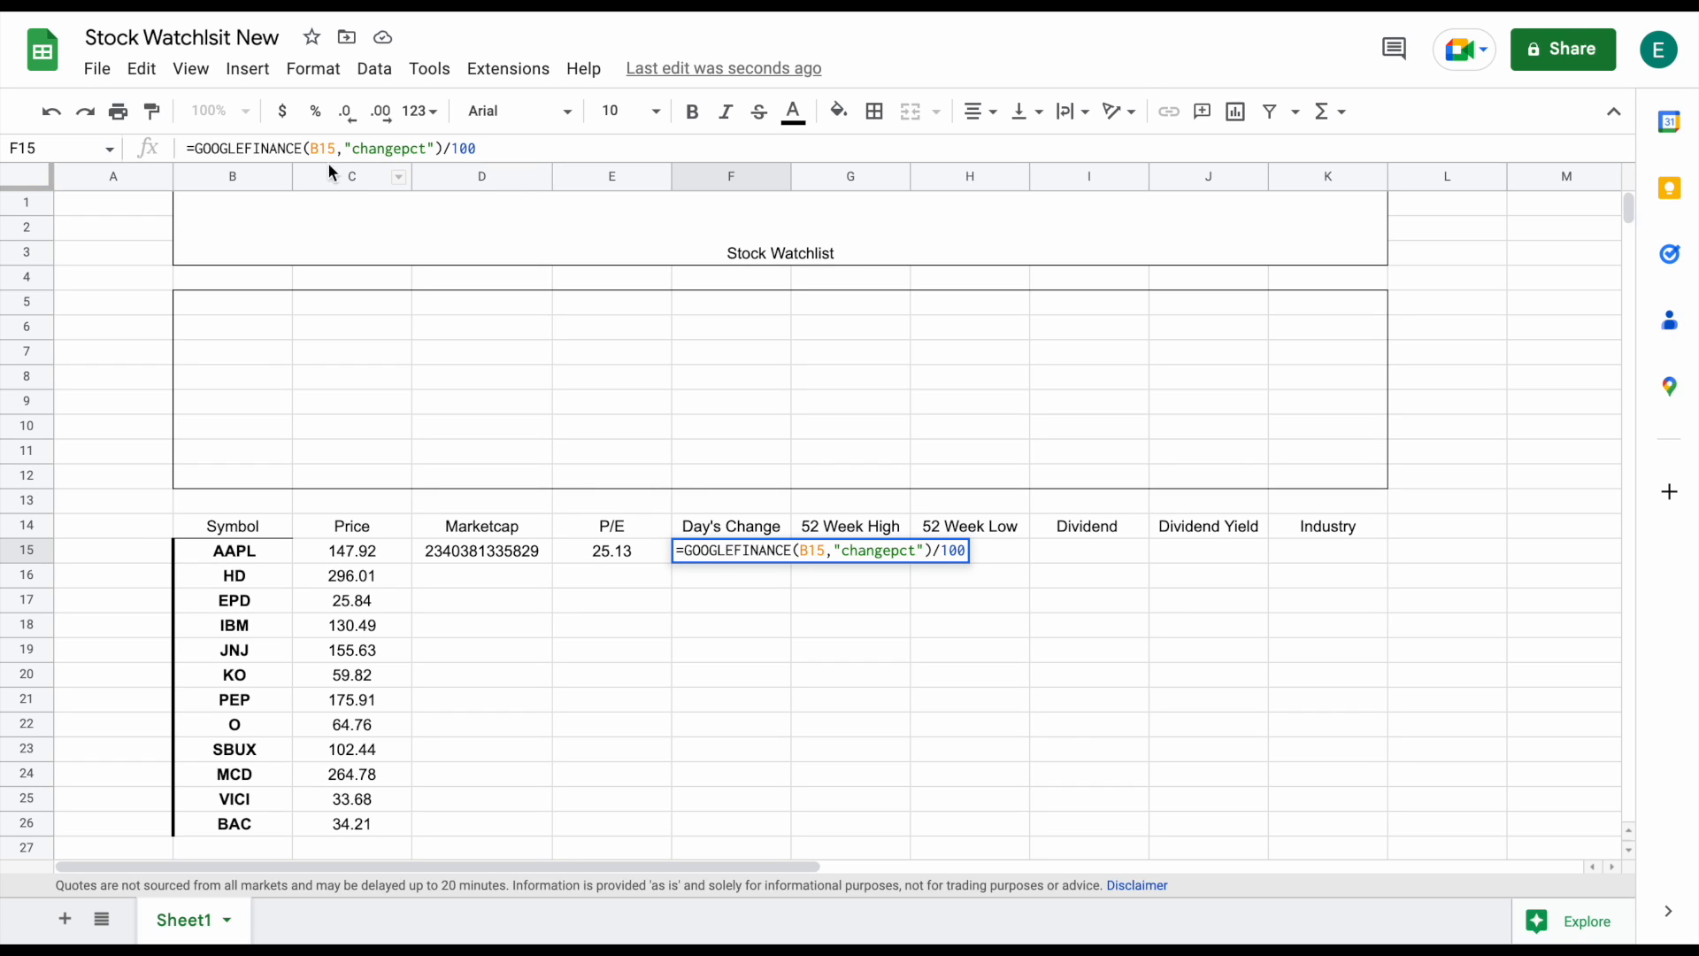
{"action": "left_click_drag", "start_coordinate": [354, 150], "coordinate": [488, 148]}
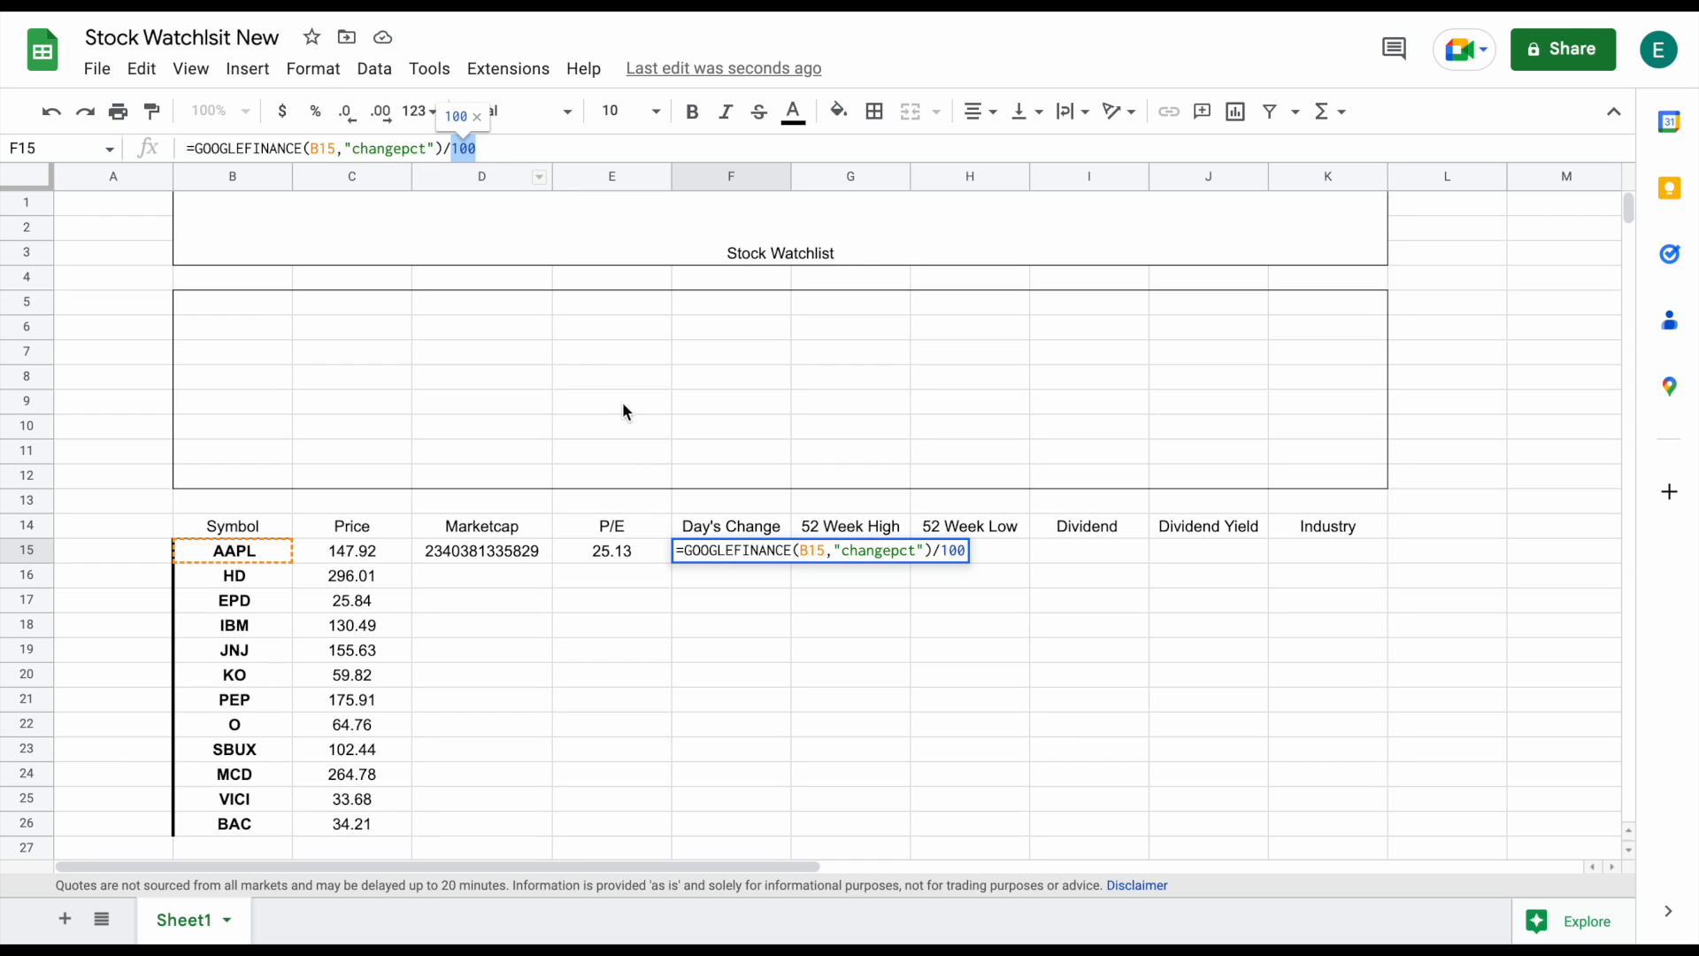
{"action": "key", "text": "Return"}
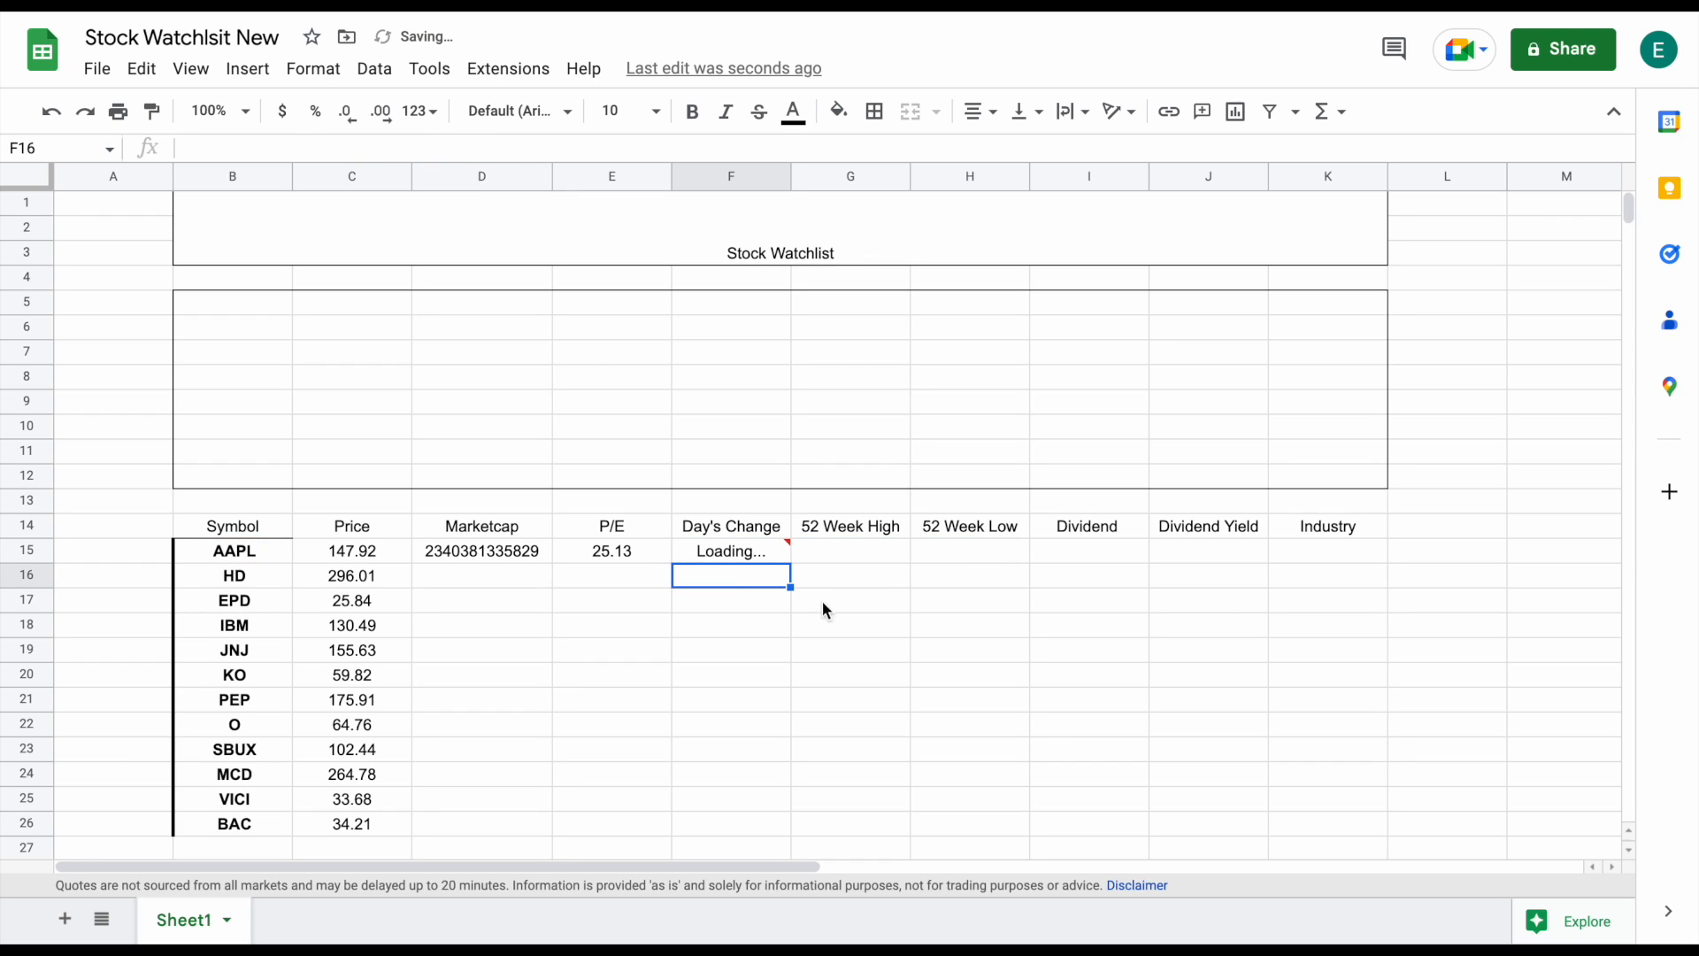
{"action": "left_click", "coordinate": [774, 555]}
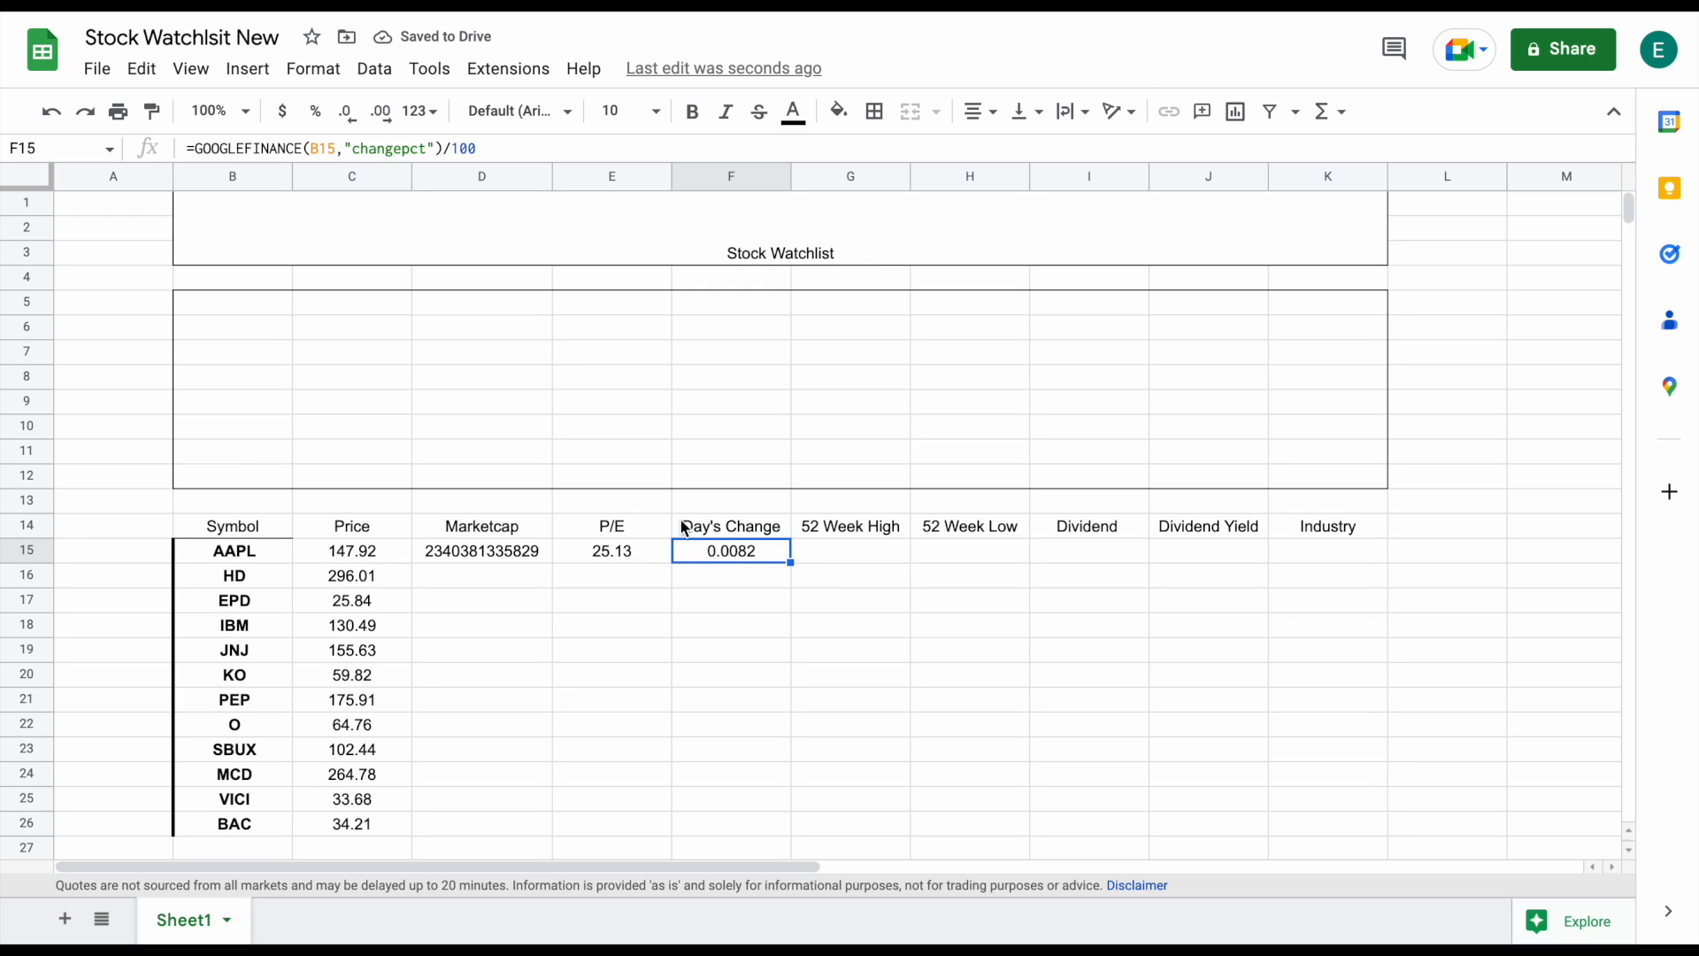
Format F15 as a percentage and enter =GOOGLEFINANCE(B15,"high52") in G15 under 52 Week High
{"action": "left_click", "coordinate": [315, 111]}
{"action": "left_click", "coordinate": [855, 555]}
{"action": "type", "text": "=go"}
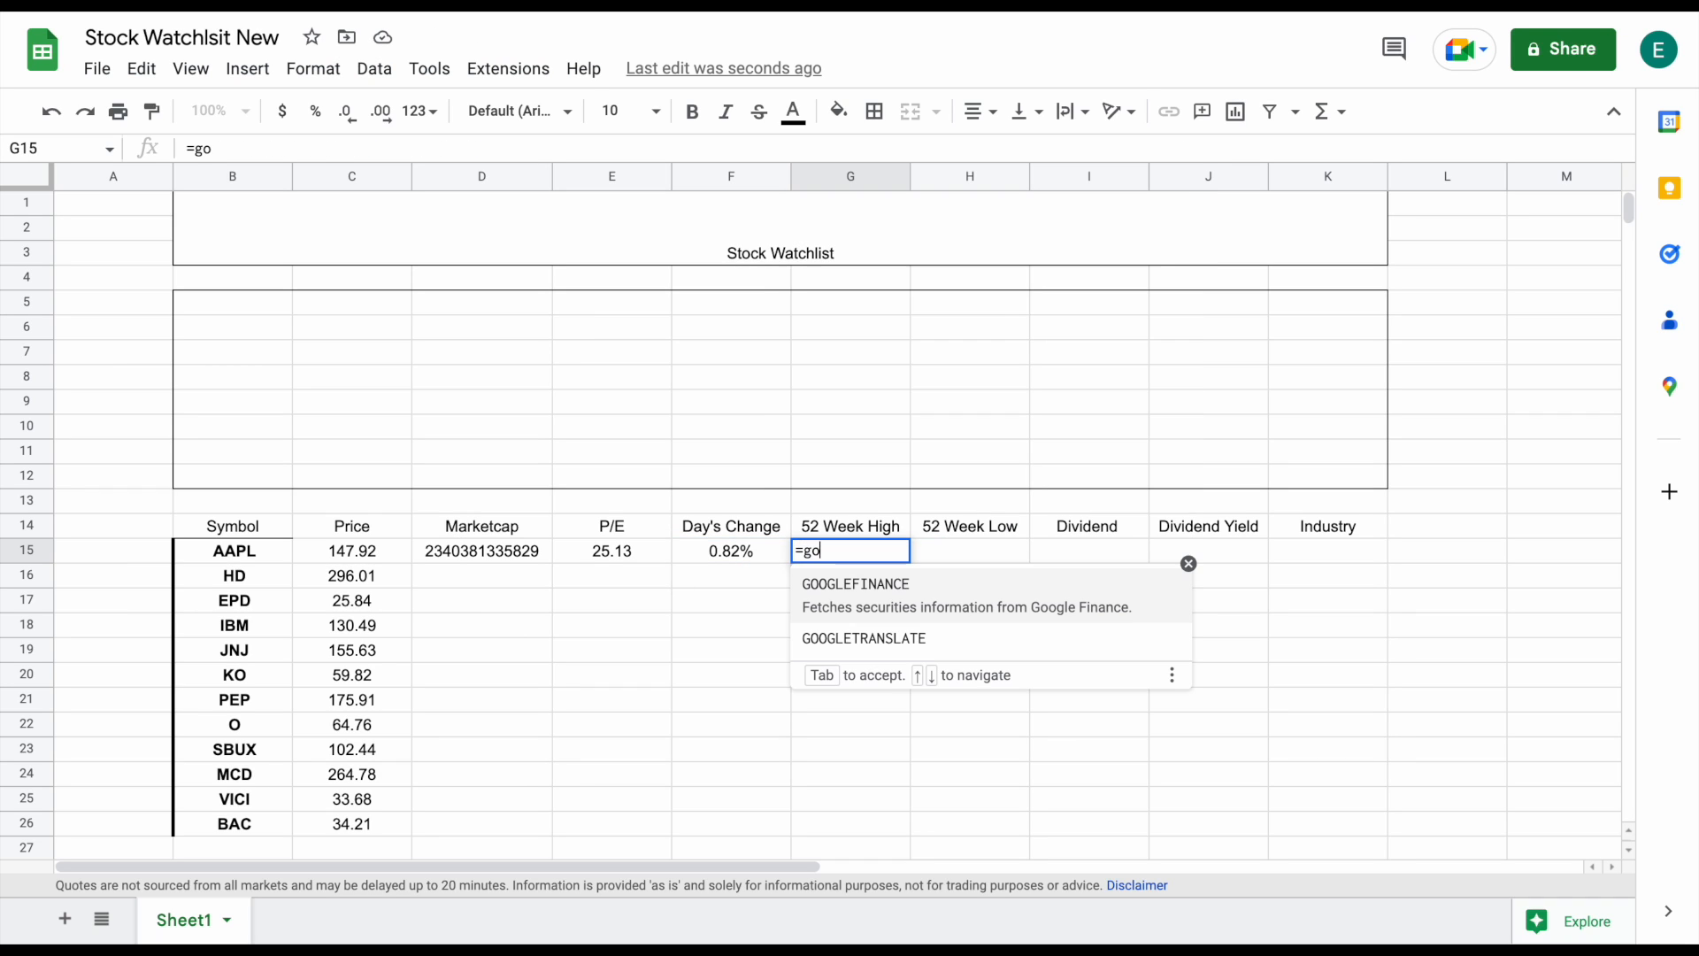
{"action": "left_click", "coordinate": [905, 601]}
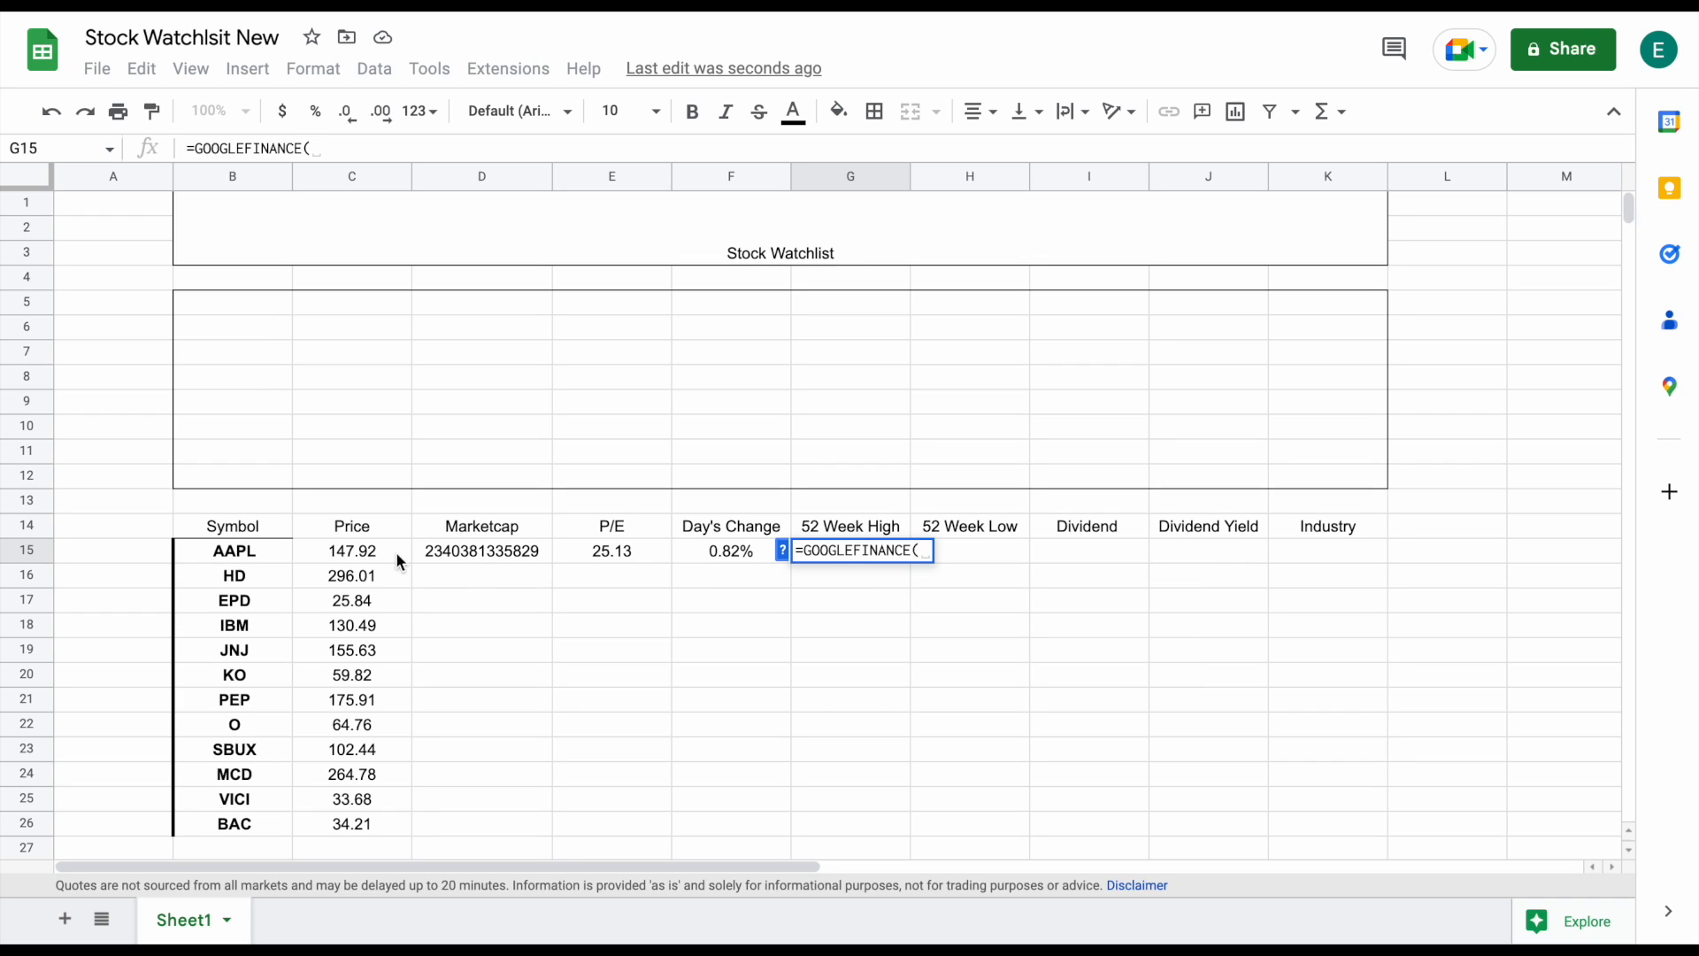
{"action": "left_click", "coordinate": [267, 548]}
{"action": "type", "text": ","}
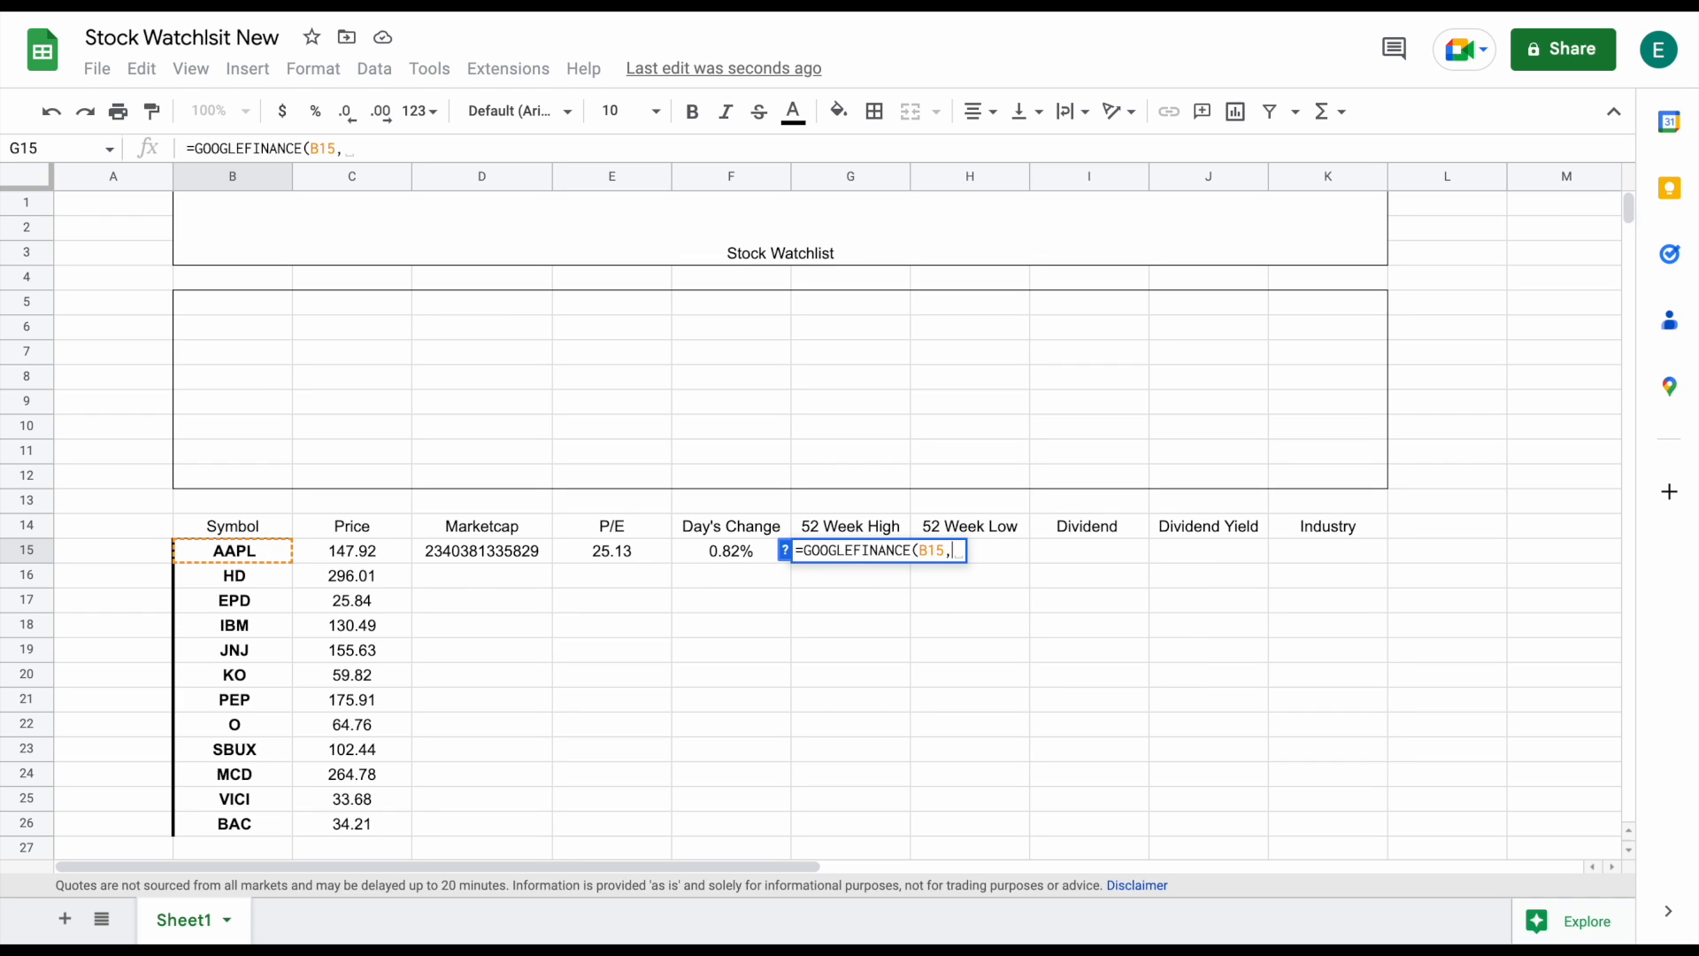
{"action": "type", "text": "\"hig"}
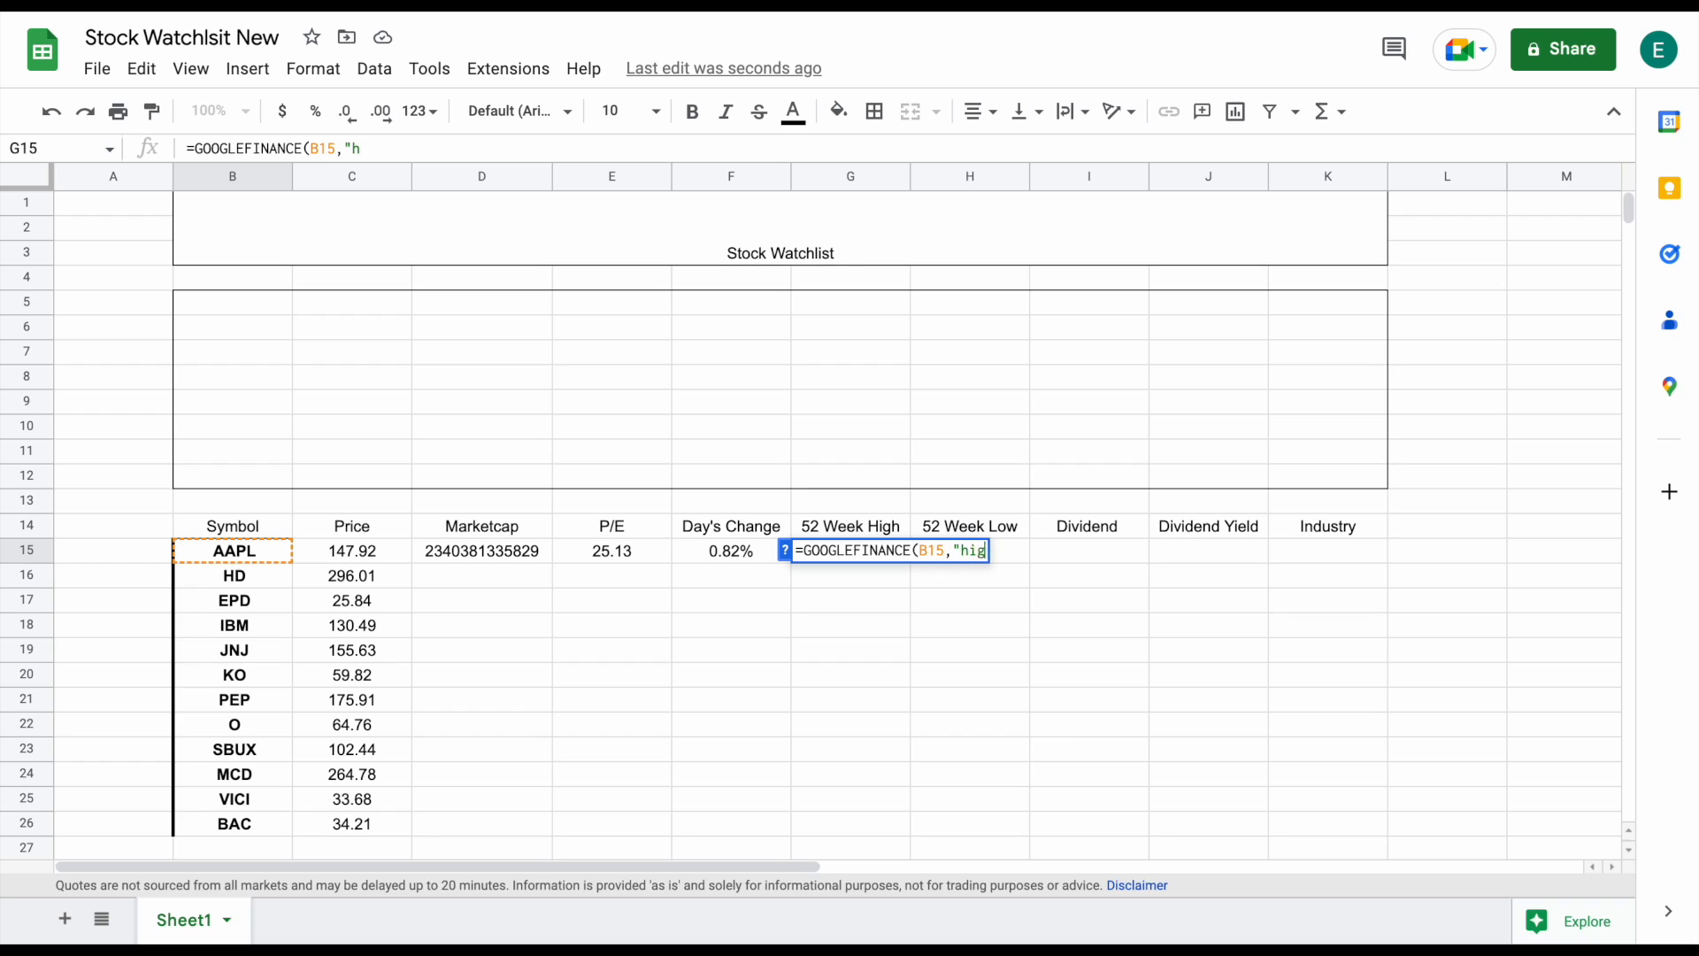
{"action": "type", "text": "h52\")"}
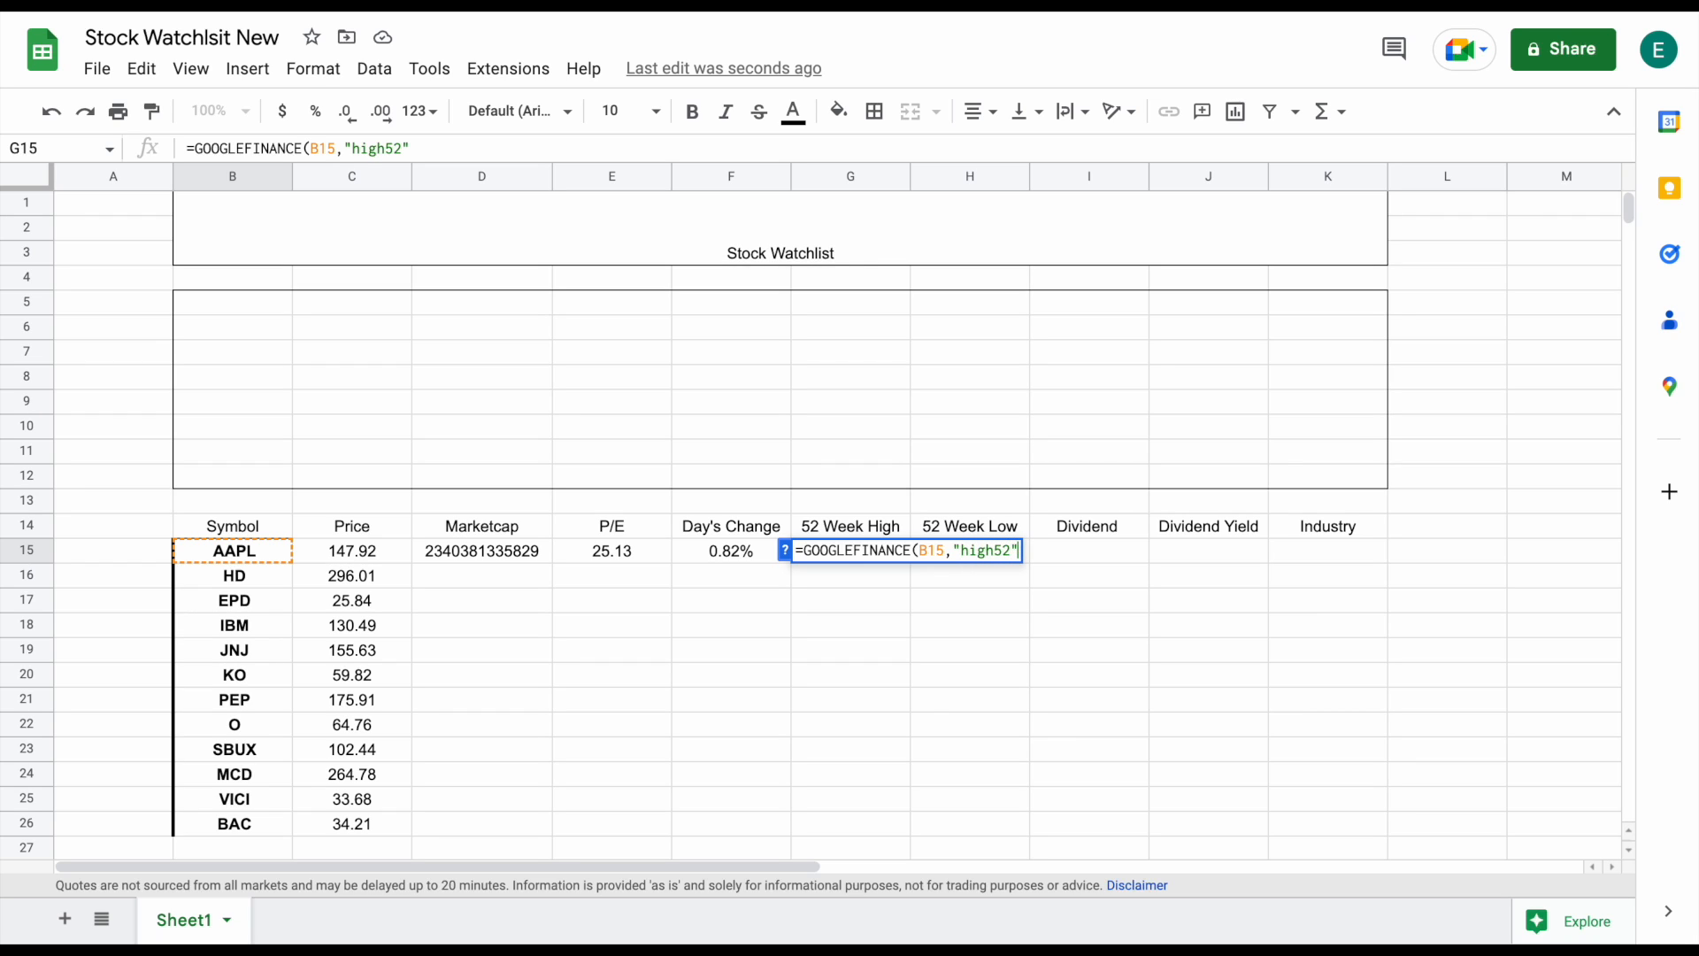
{"action": "key", "text": "Return"}
Enter =GOOGLEFINANCE(B15,"low52") in H15 under 52 Week Low and fill the formulas of D15:H15 down to row 26
{"action": "left_click", "coordinate": [997, 556]}
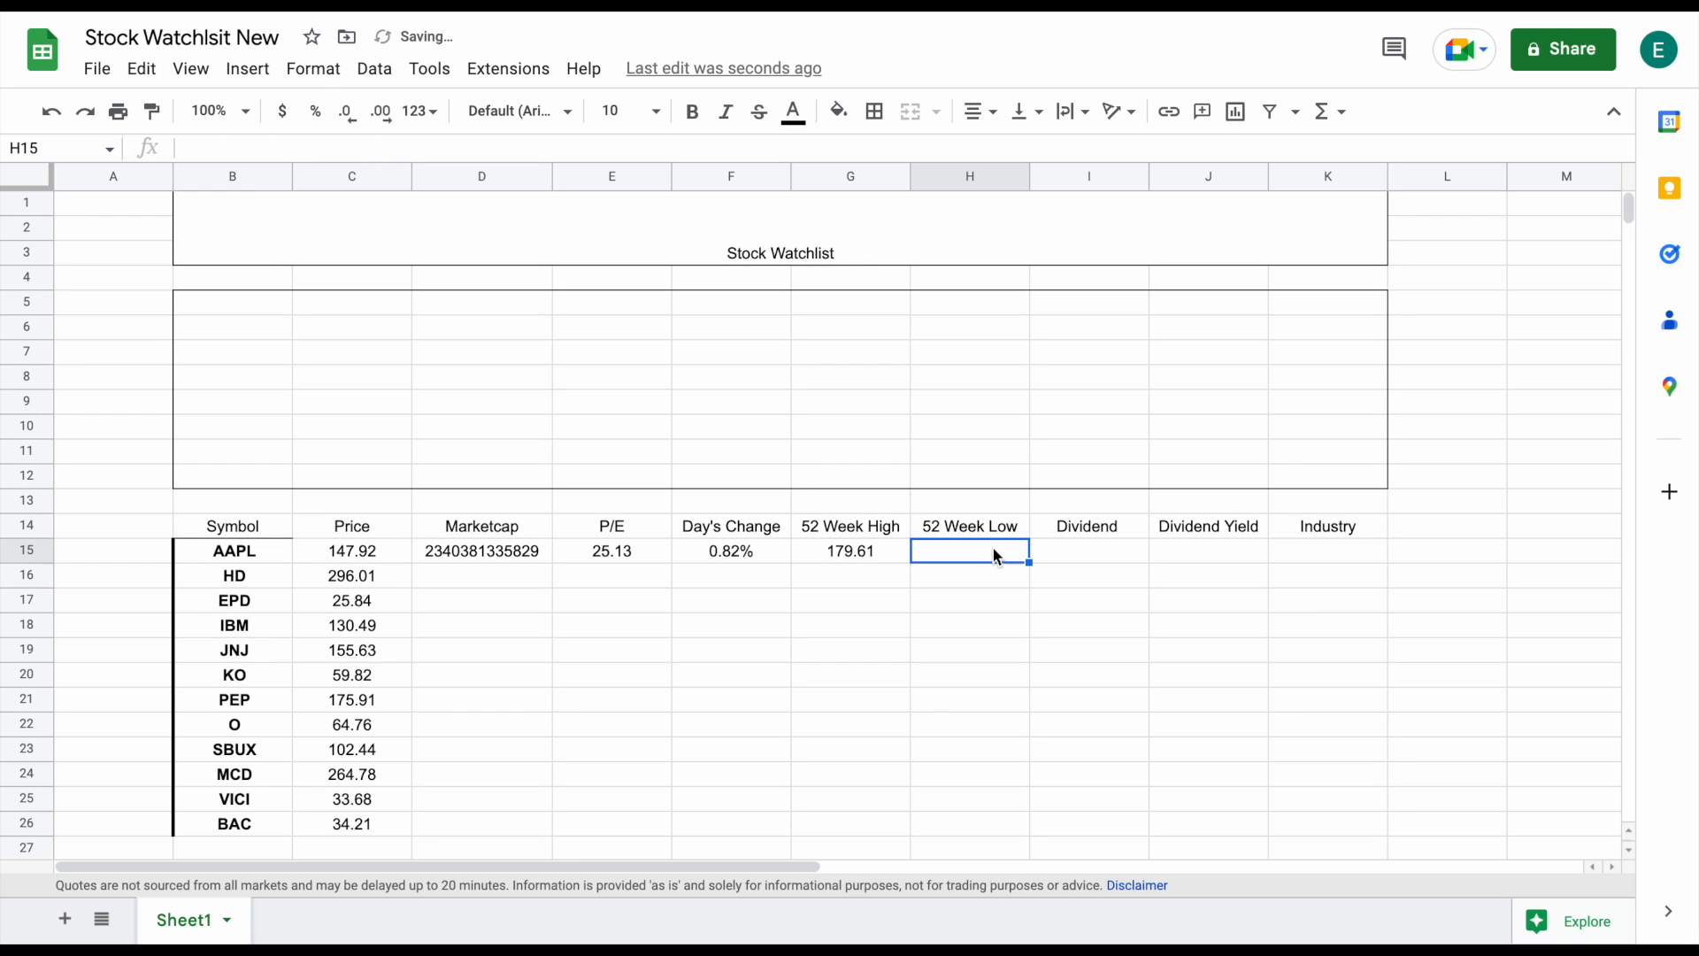
{"action": "type", "text": "=goo"}
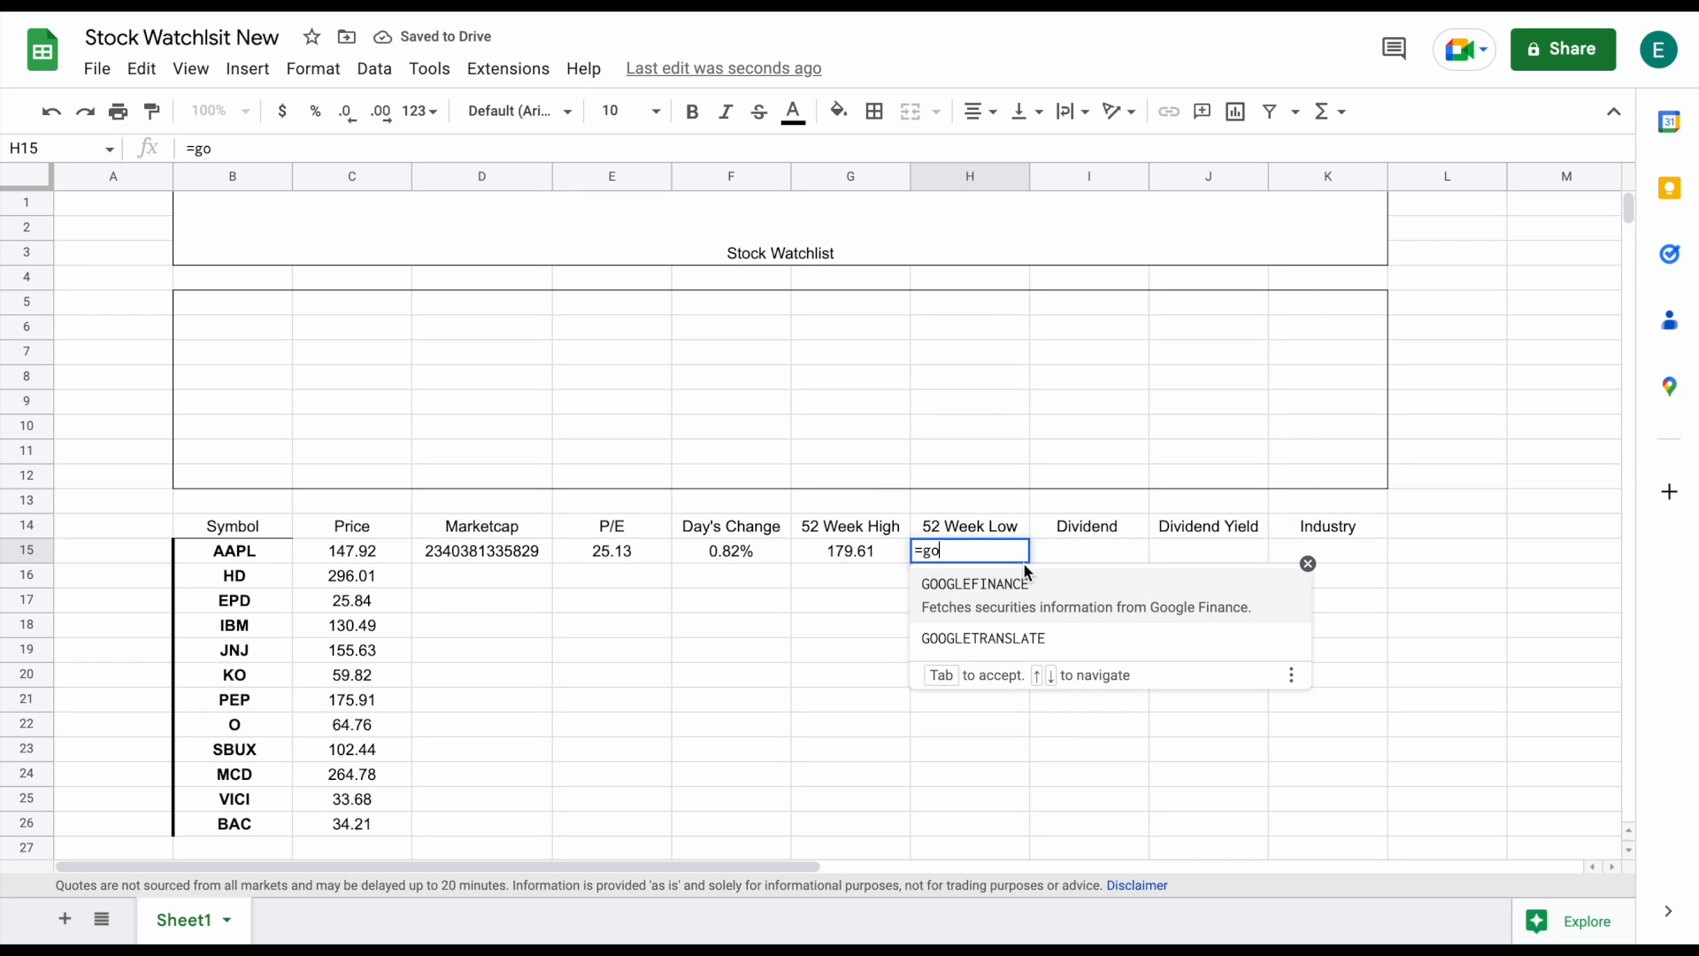
{"action": "key", "text": "Tab"}
{"action": "left_click", "coordinate": [235, 558]}
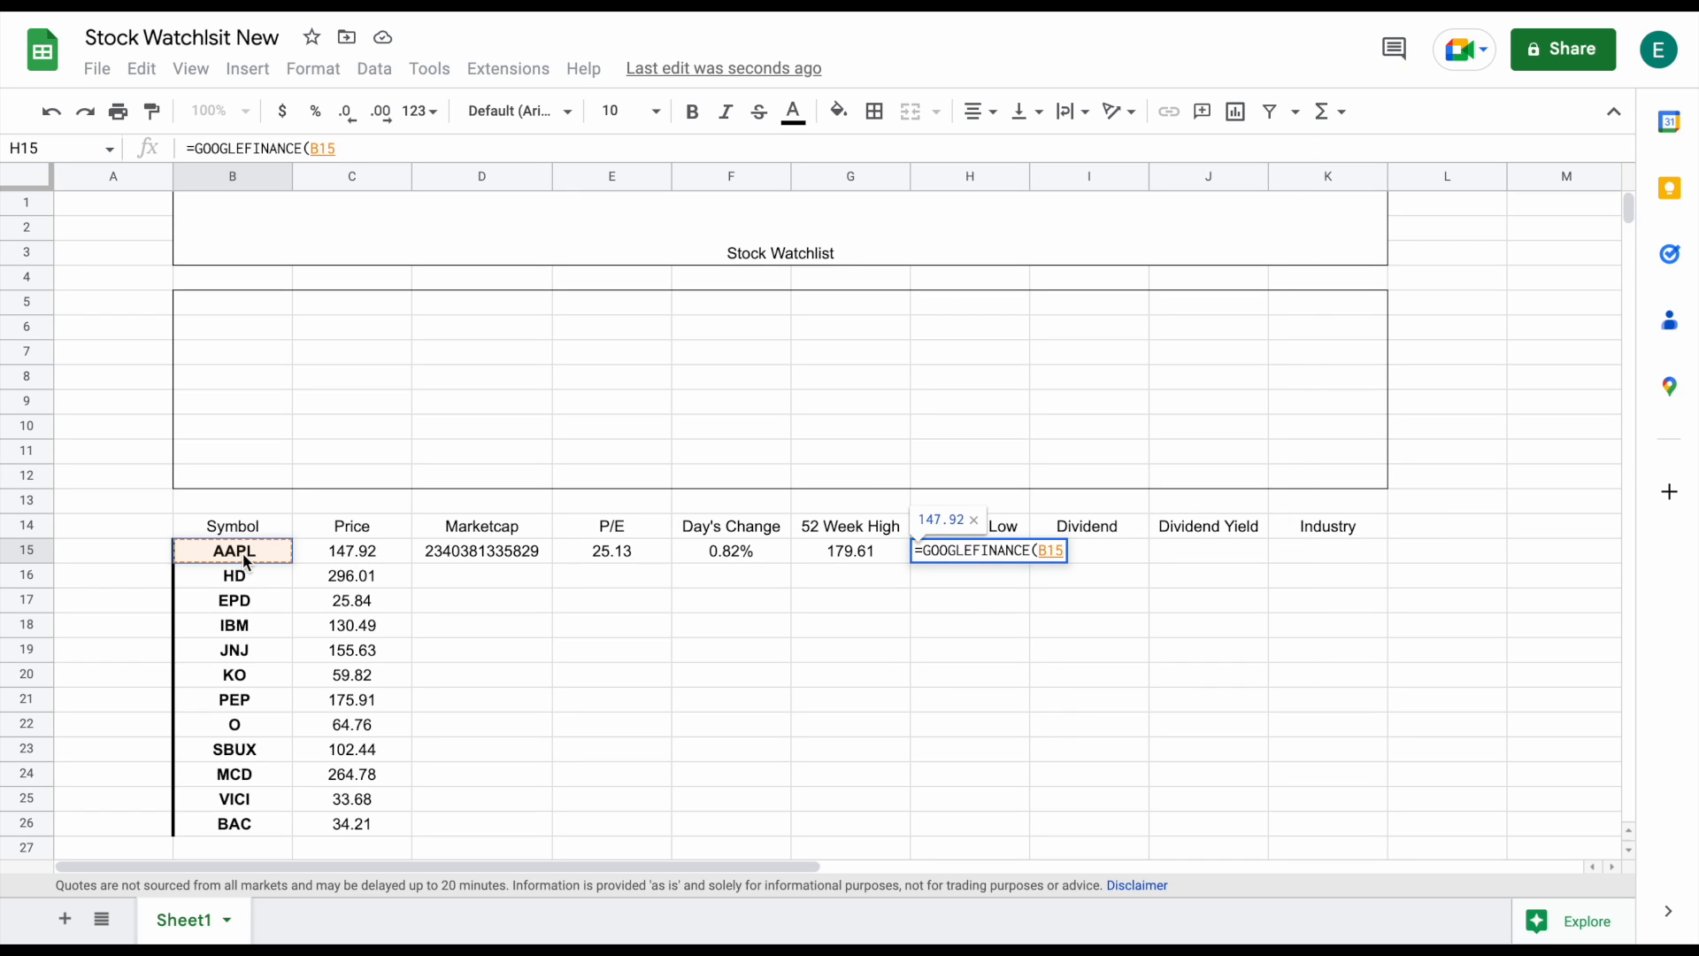
{"action": "type", "text": ",\"low"}
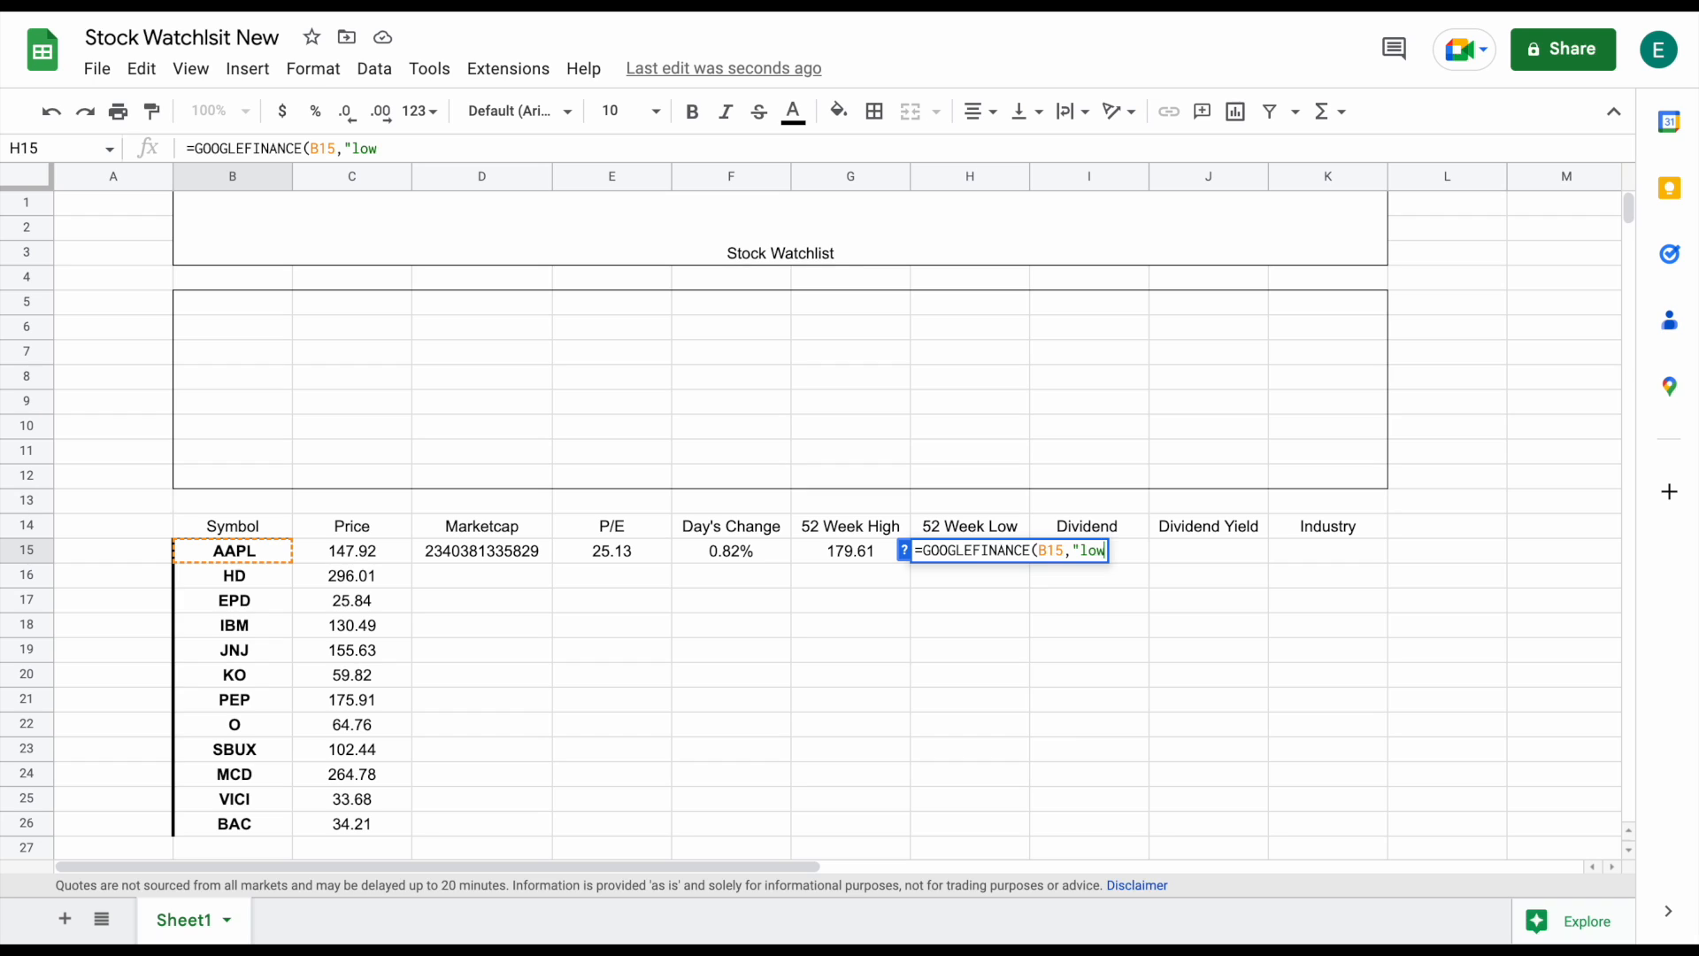
{"action": "type", "text": "52\")"}
{"action": "key", "text": "Return"}
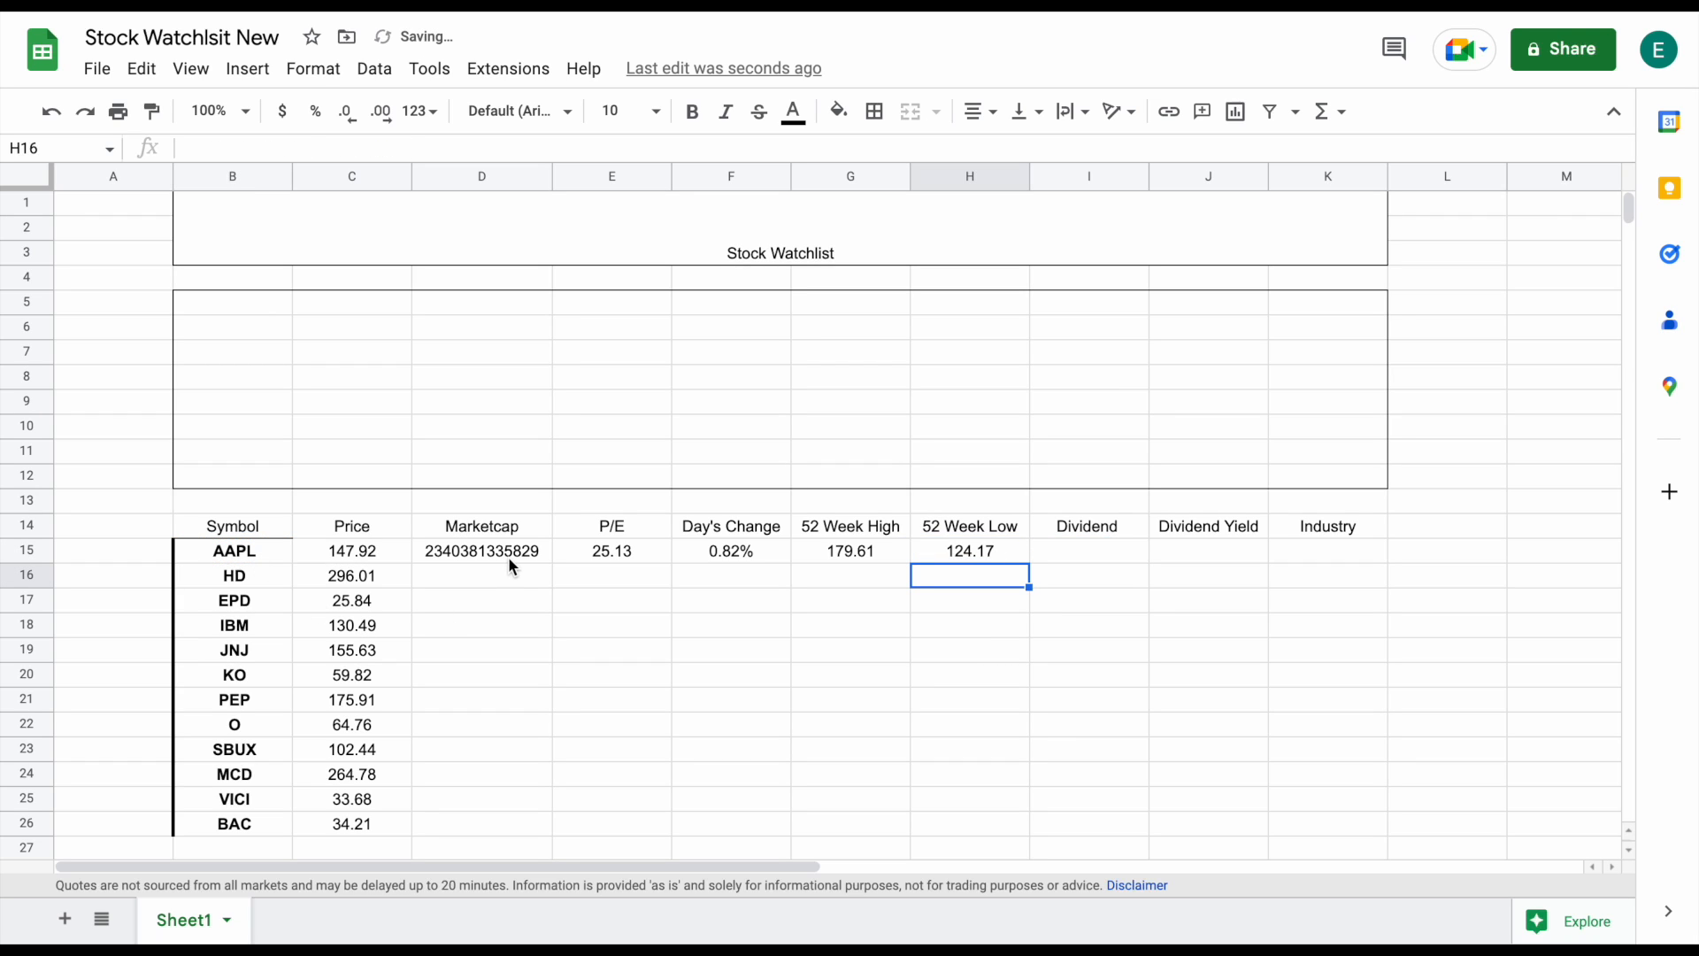
{"action": "left_click_drag", "start_coordinate": [501, 550], "coordinate": [1009, 823]}
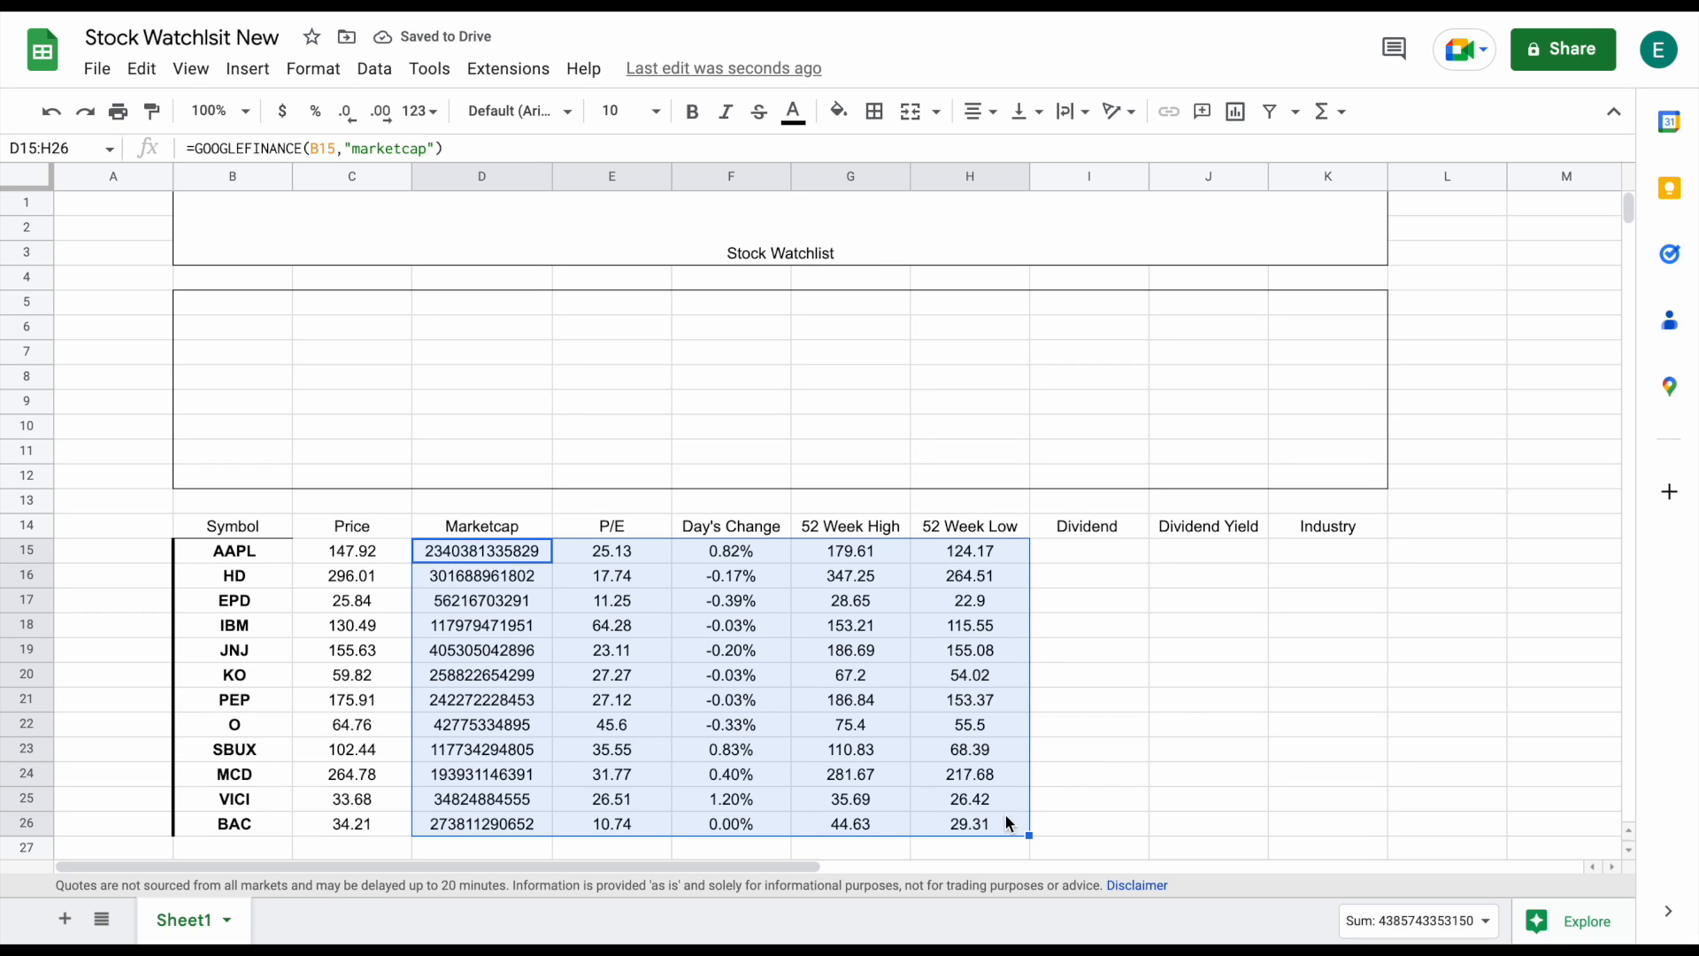
{"action": "left_click", "coordinate": [1094, 564]}
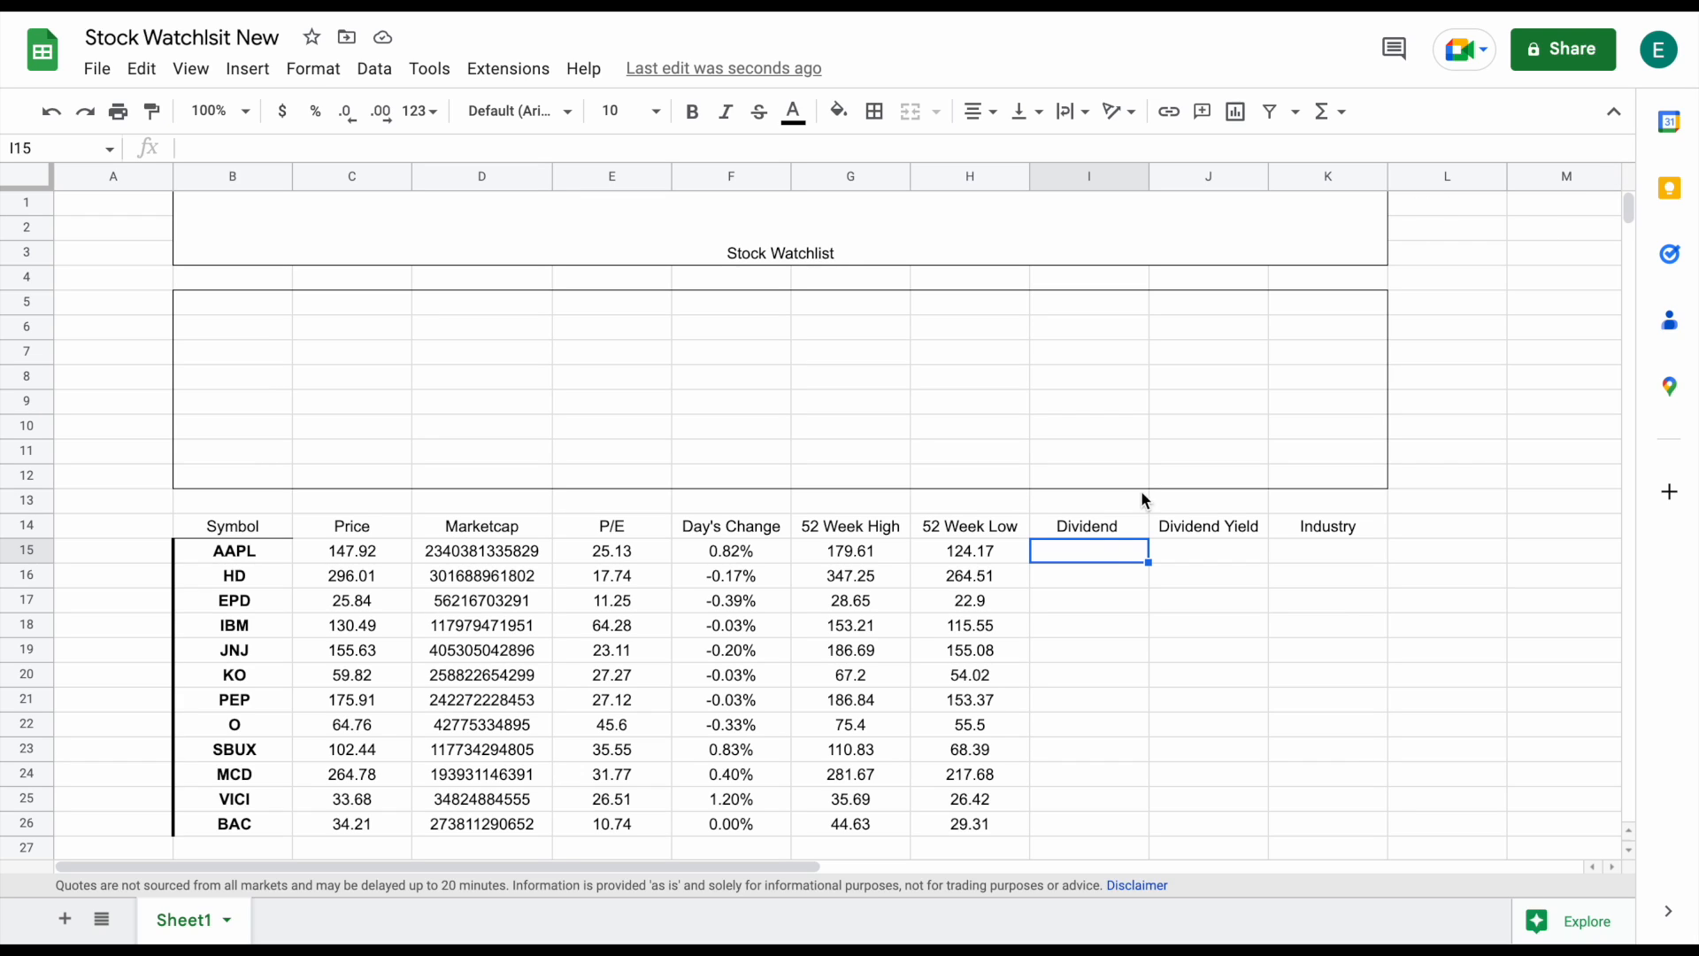
{"action": "type", "text": "=if(B15=\"\",\"\",substitute(SUBSTITUTE(index(importhtml(\"http://finviz.com/quote.ashx?t=\"&B15,\"table\",9),7,2),\"*\",\"\"),\"-\",\"0.00\"))"}
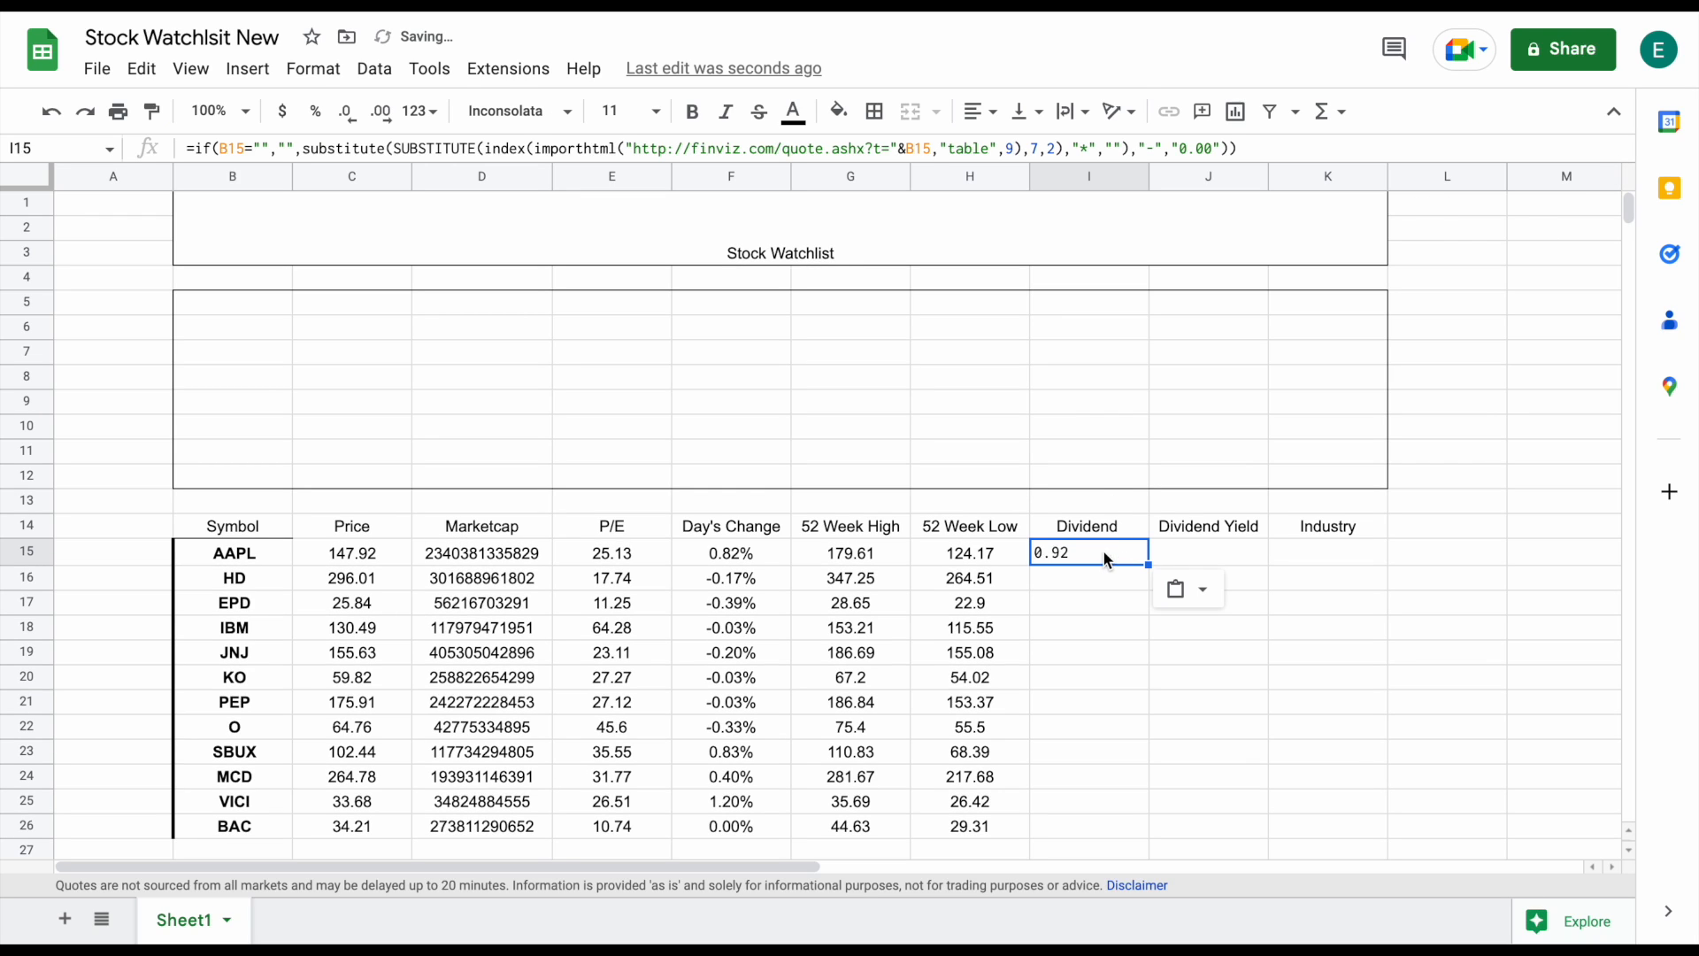
{"action": "left_click_drag", "start_coordinate": [1257, 147], "coordinate": [116, 146]}
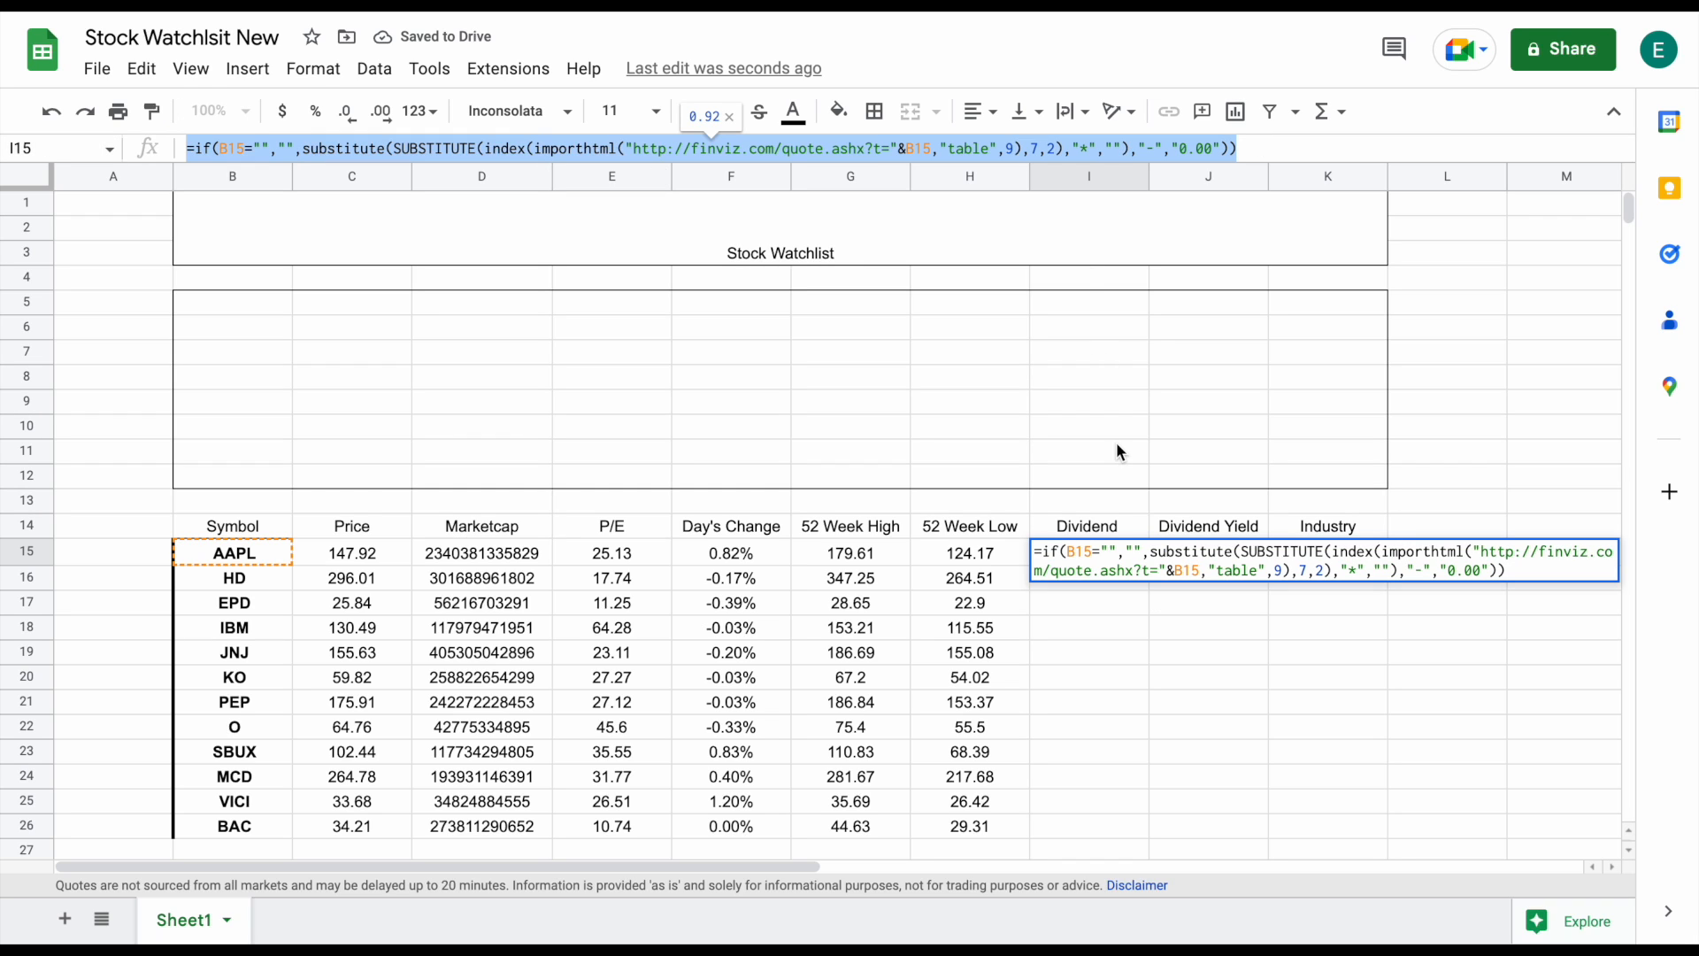
{"action": "key", "text": "Return"}
{"action": "left_click", "coordinate": [1096, 557]}
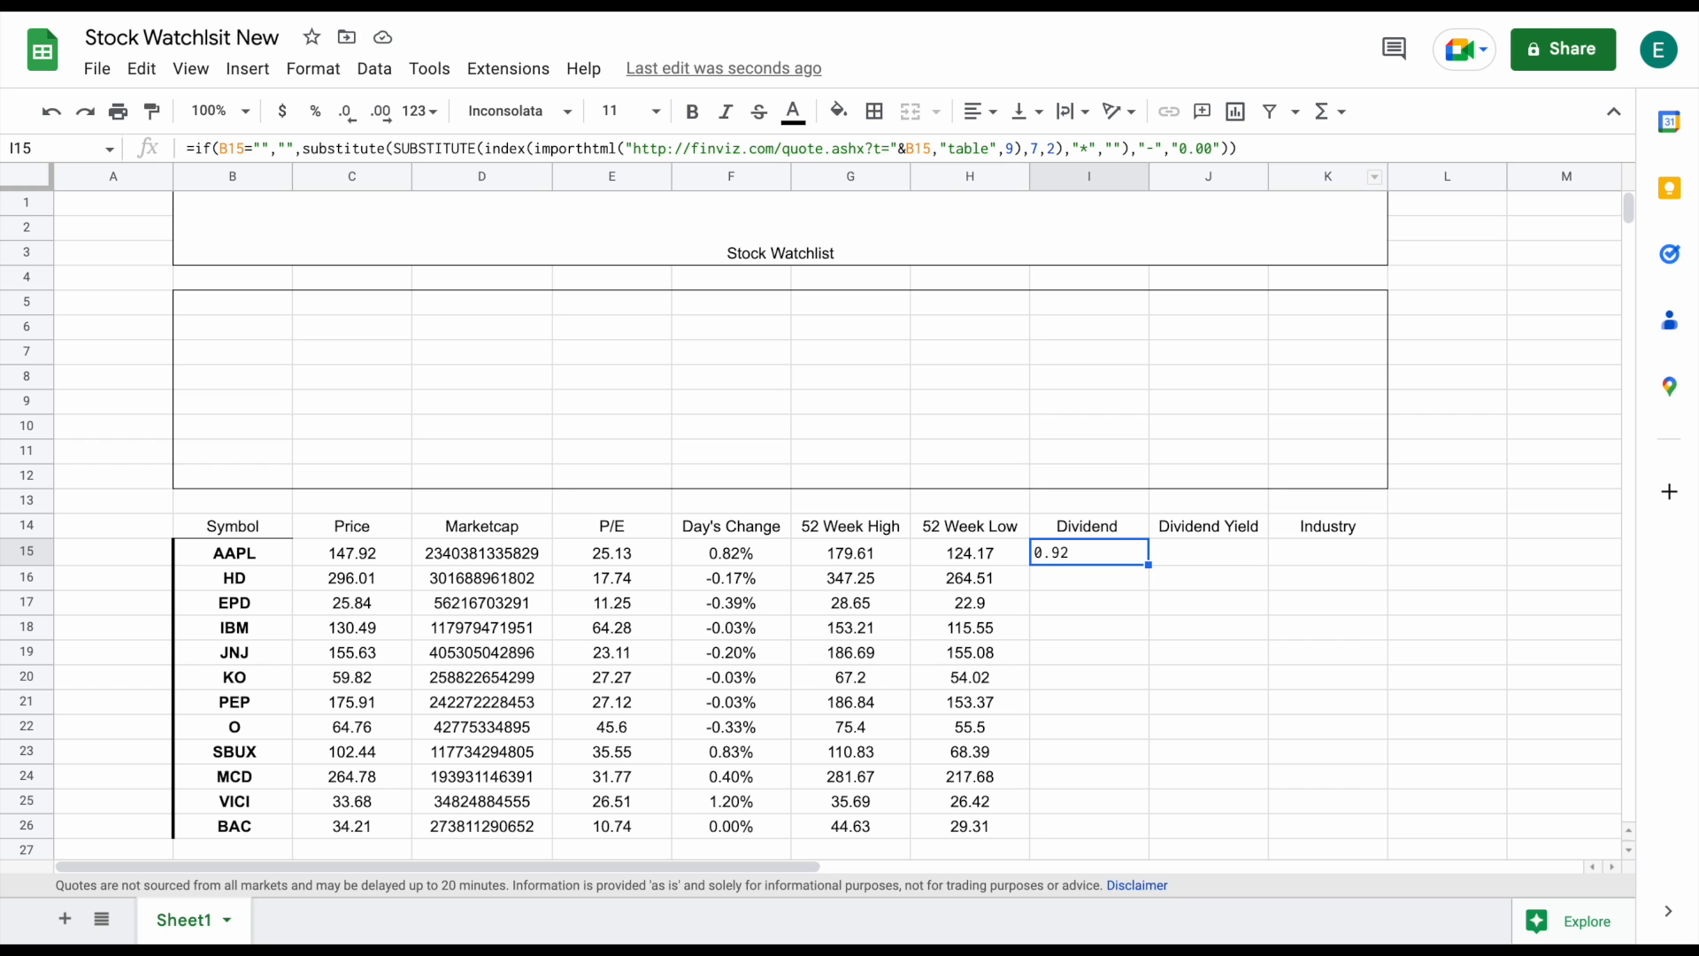
Switch to the Finviz website and look up the AAPL quote page with its fundamentals table
{"action": "left_click", "coordinate": [277, 554]}
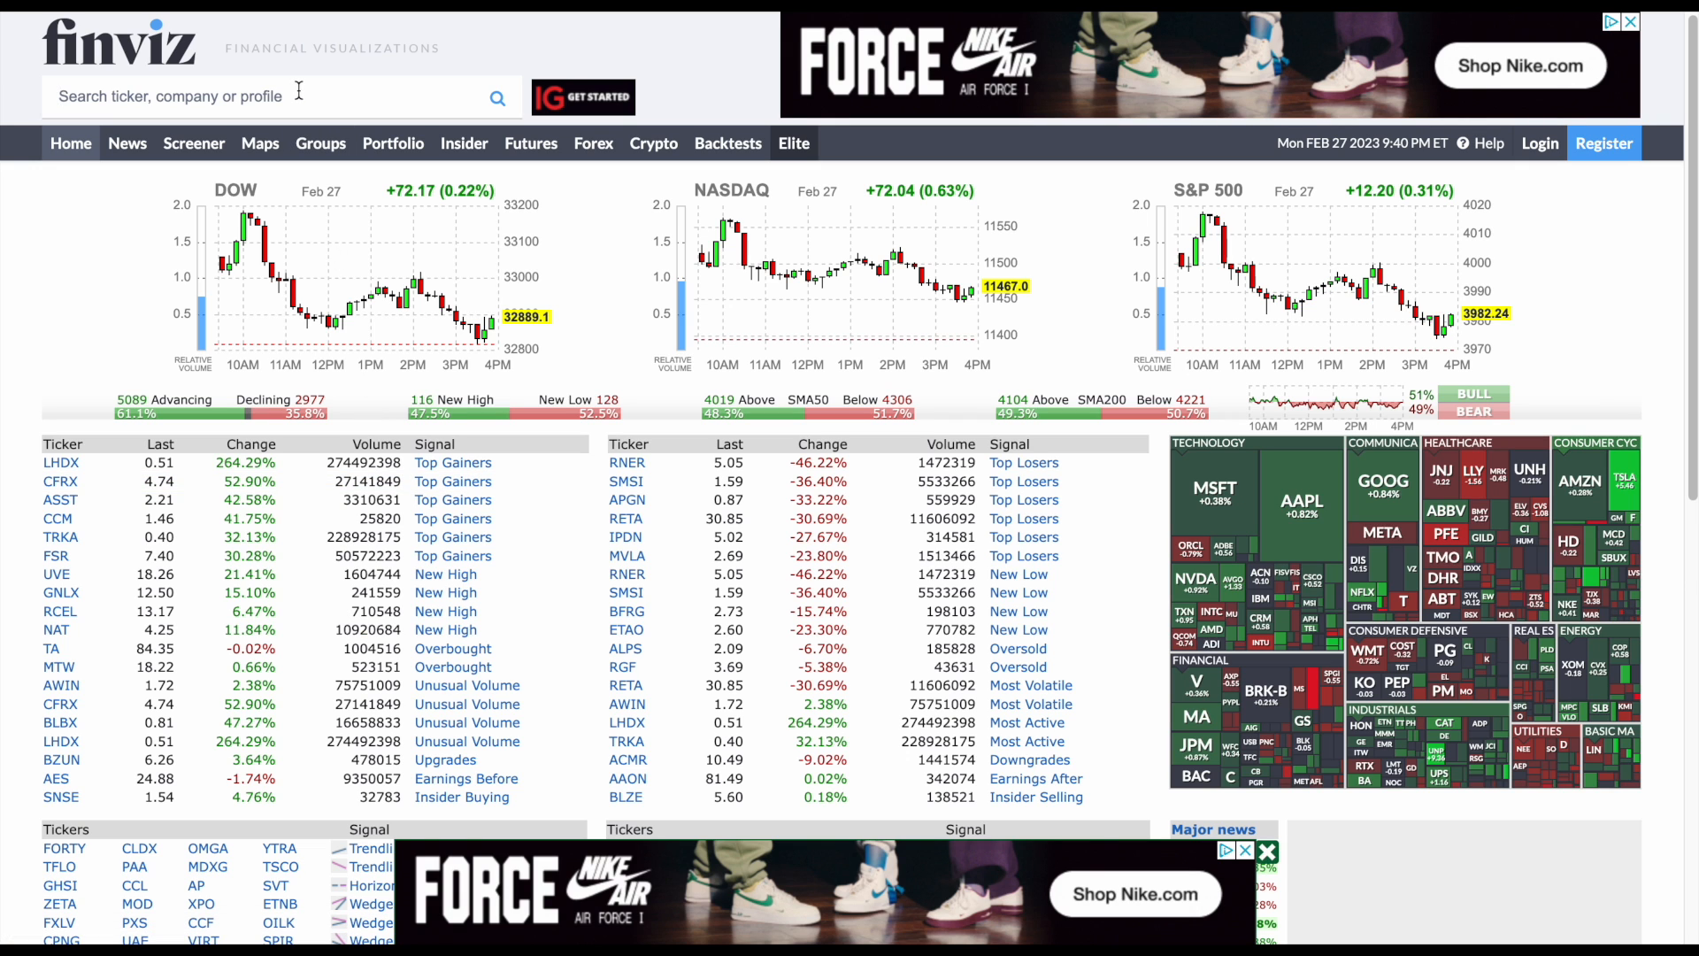
{"action": "left_click", "coordinate": [300, 90]}
{"action": "type", "text": "aapl"}
{"action": "left_click", "coordinate": [315, 141]}
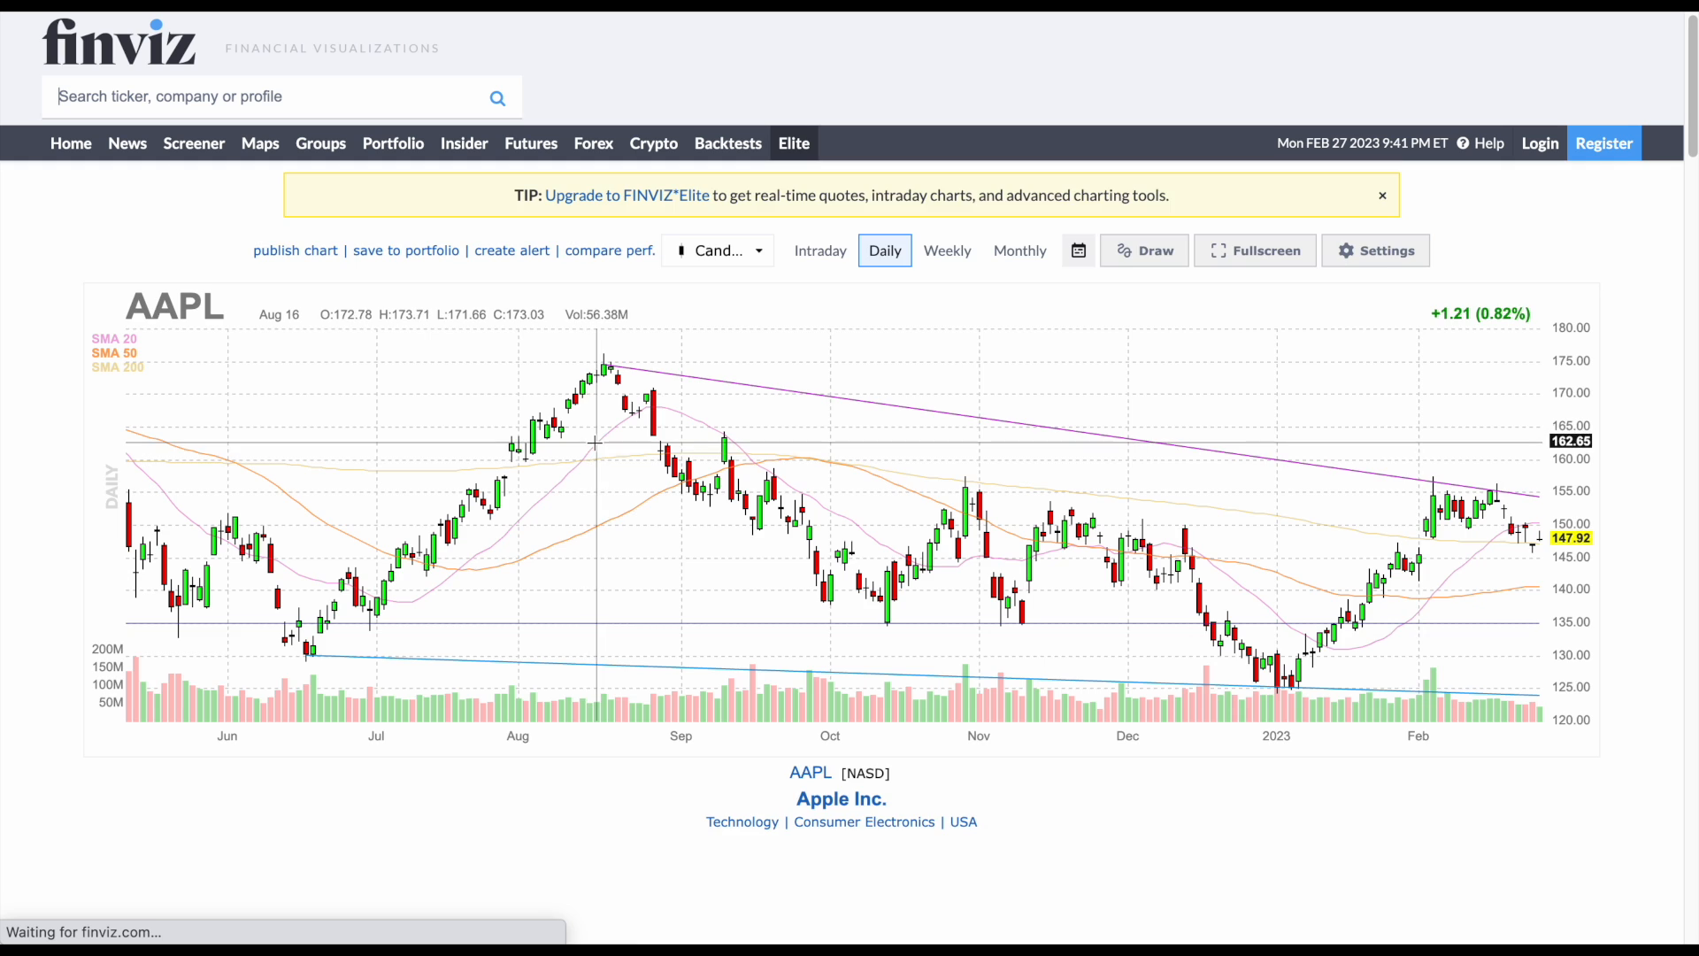
{"action": "scroll", "coordinate": [595, 441], "scroll_direction": "down", "scroll_amount": 6}
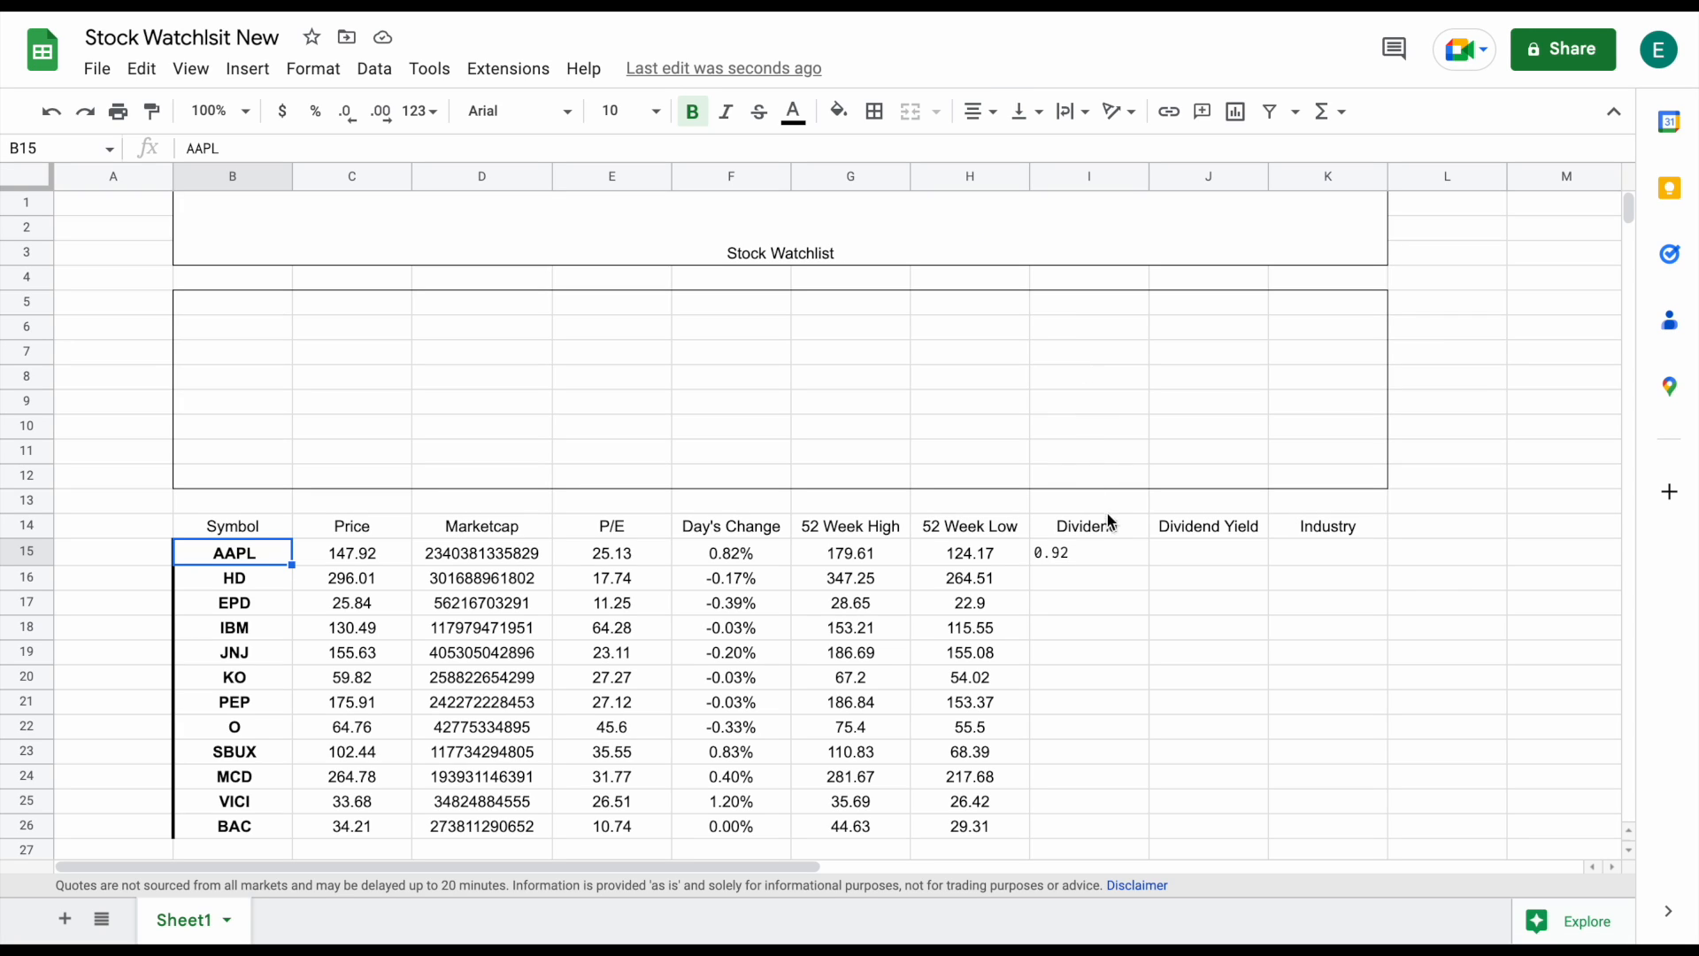
Compare the dividend in I15 and its formula's table reference with the Dividend entry in Finviz's AAPL fundamentals table
{"action": "left_click", "coordinate": [1109, 529]}
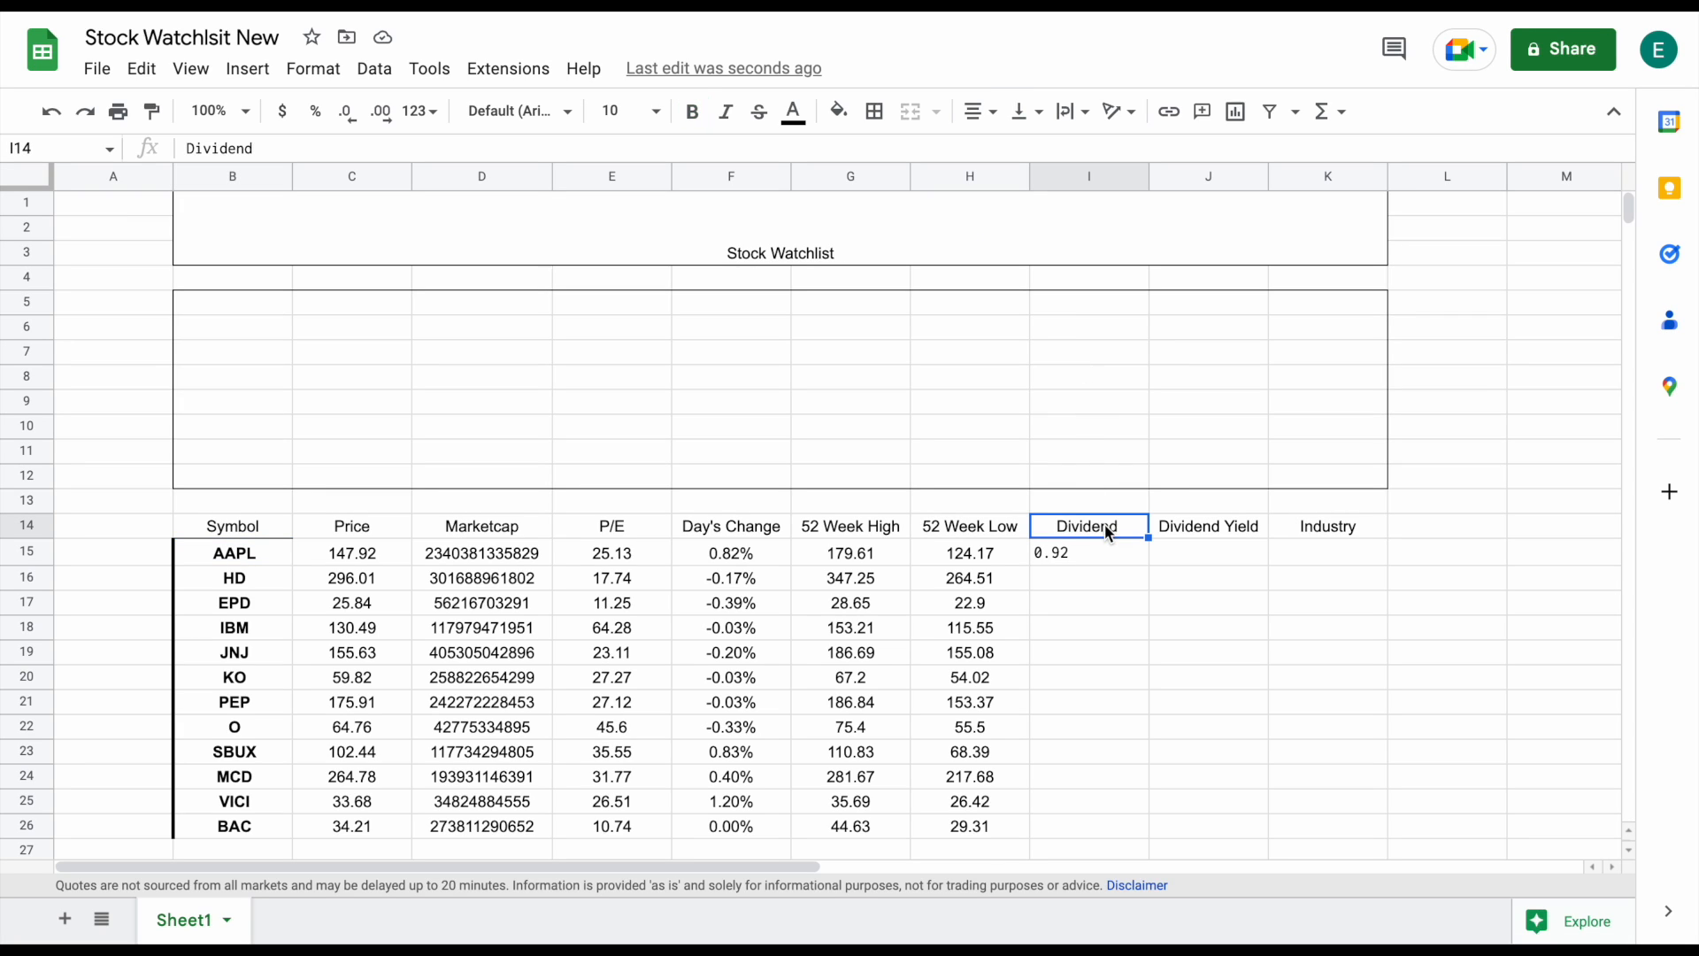
{"action": "left_click", "coordinate": [1096, 555]}
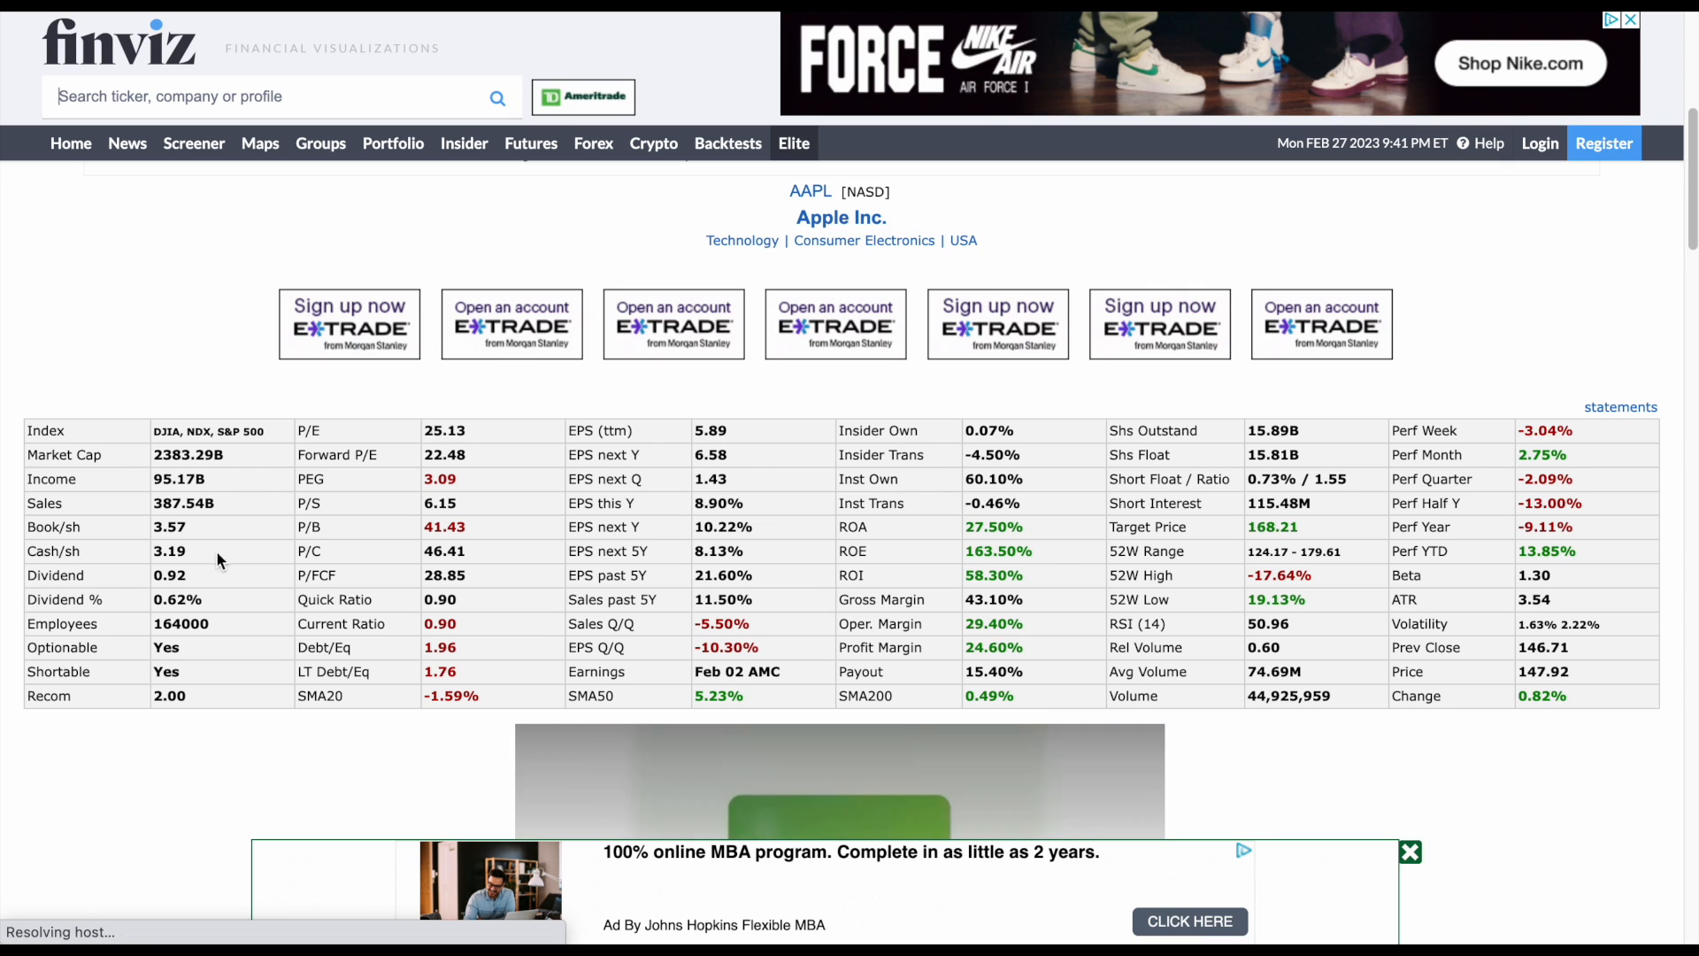
{"action": "left_click_drag", "start_coordinate": [155, 575], "coordinate": [190, 574]}
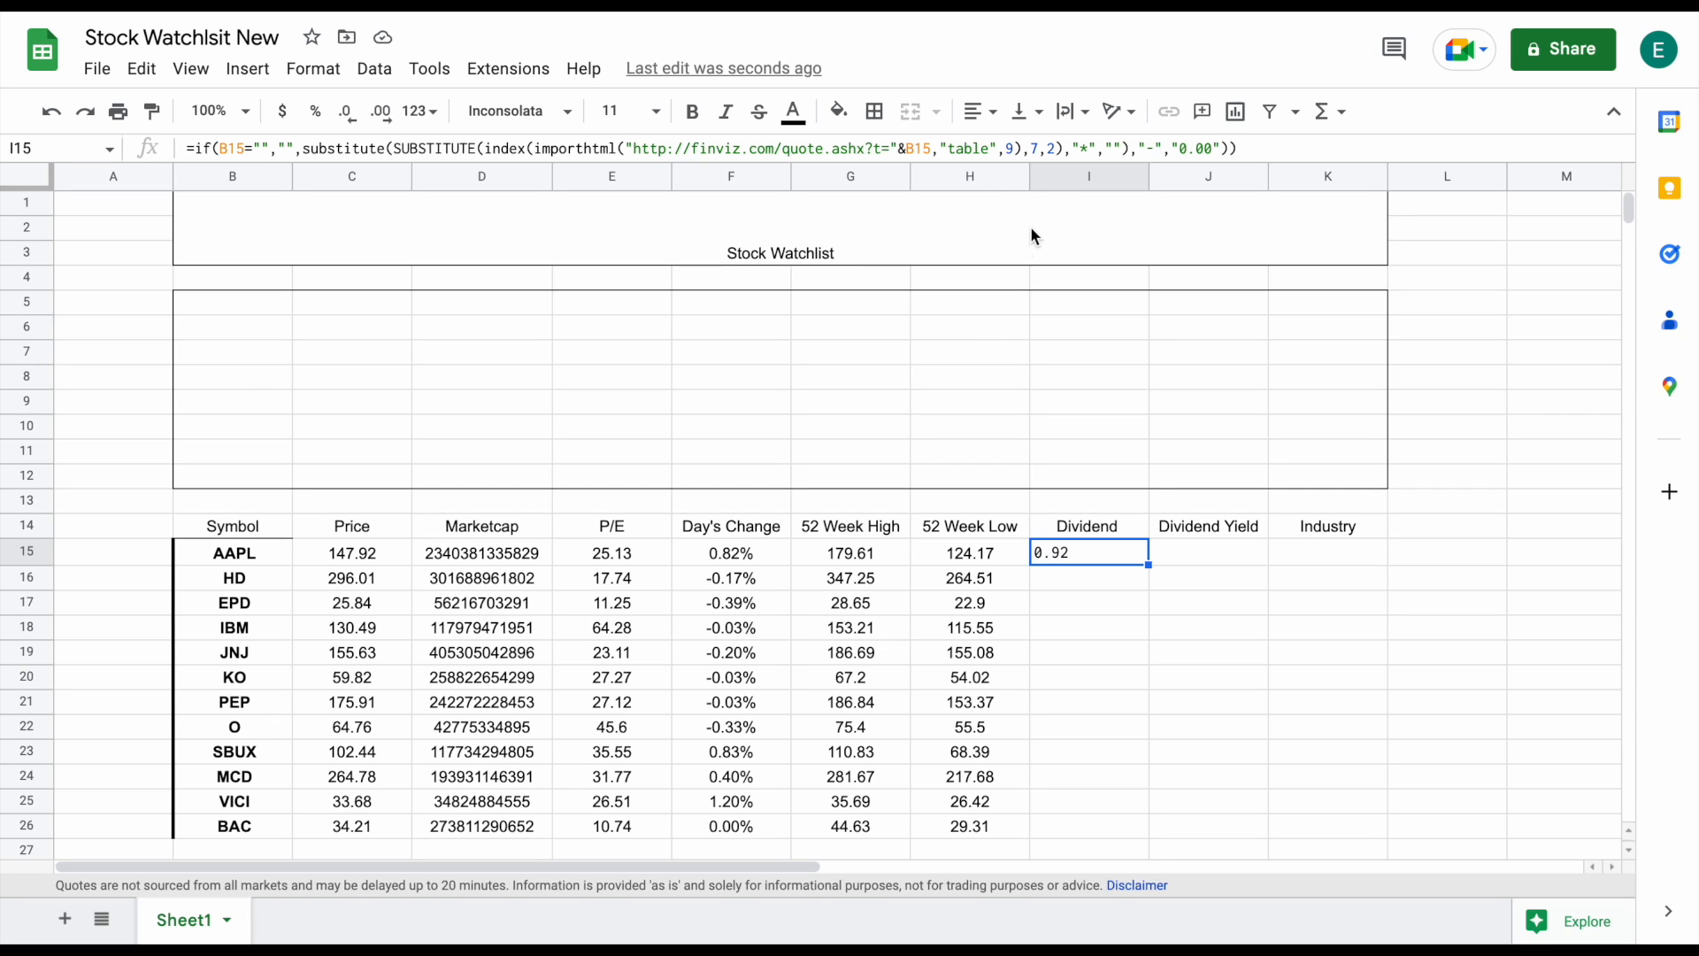
{"action": "double_click", "coordinate": [1035, 149]}
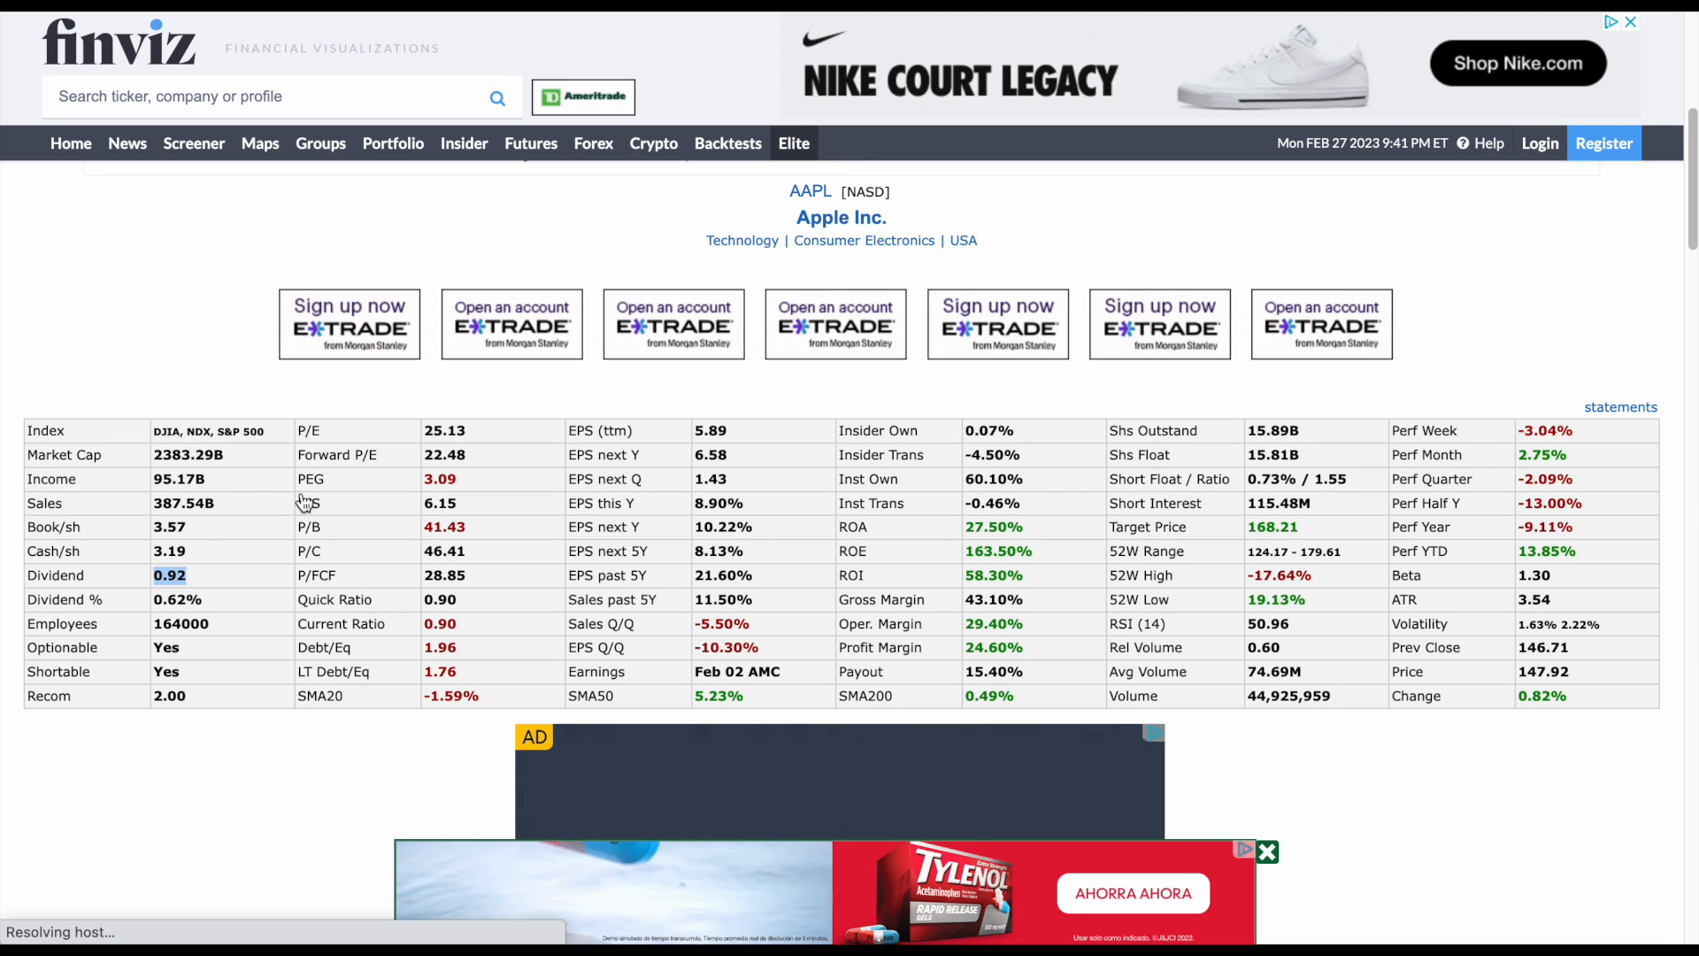
{"action": "left_click", "coordinate": [124, 435]}
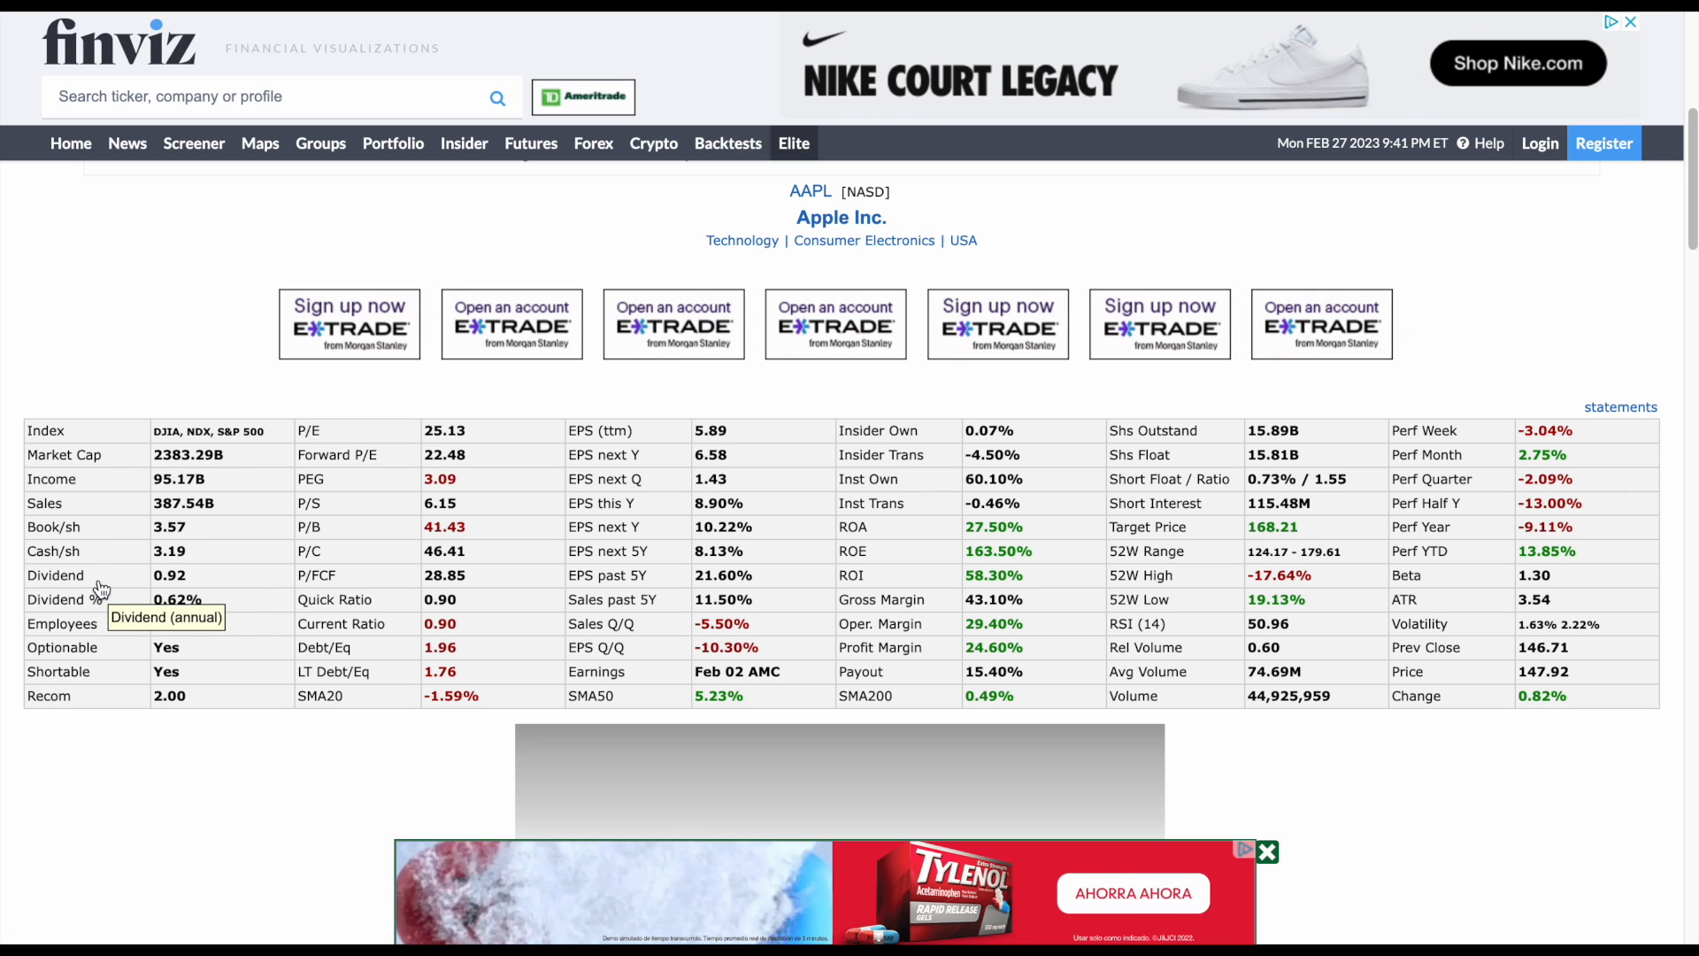
{"action": "double_click", "coordinate": [155, 571]}
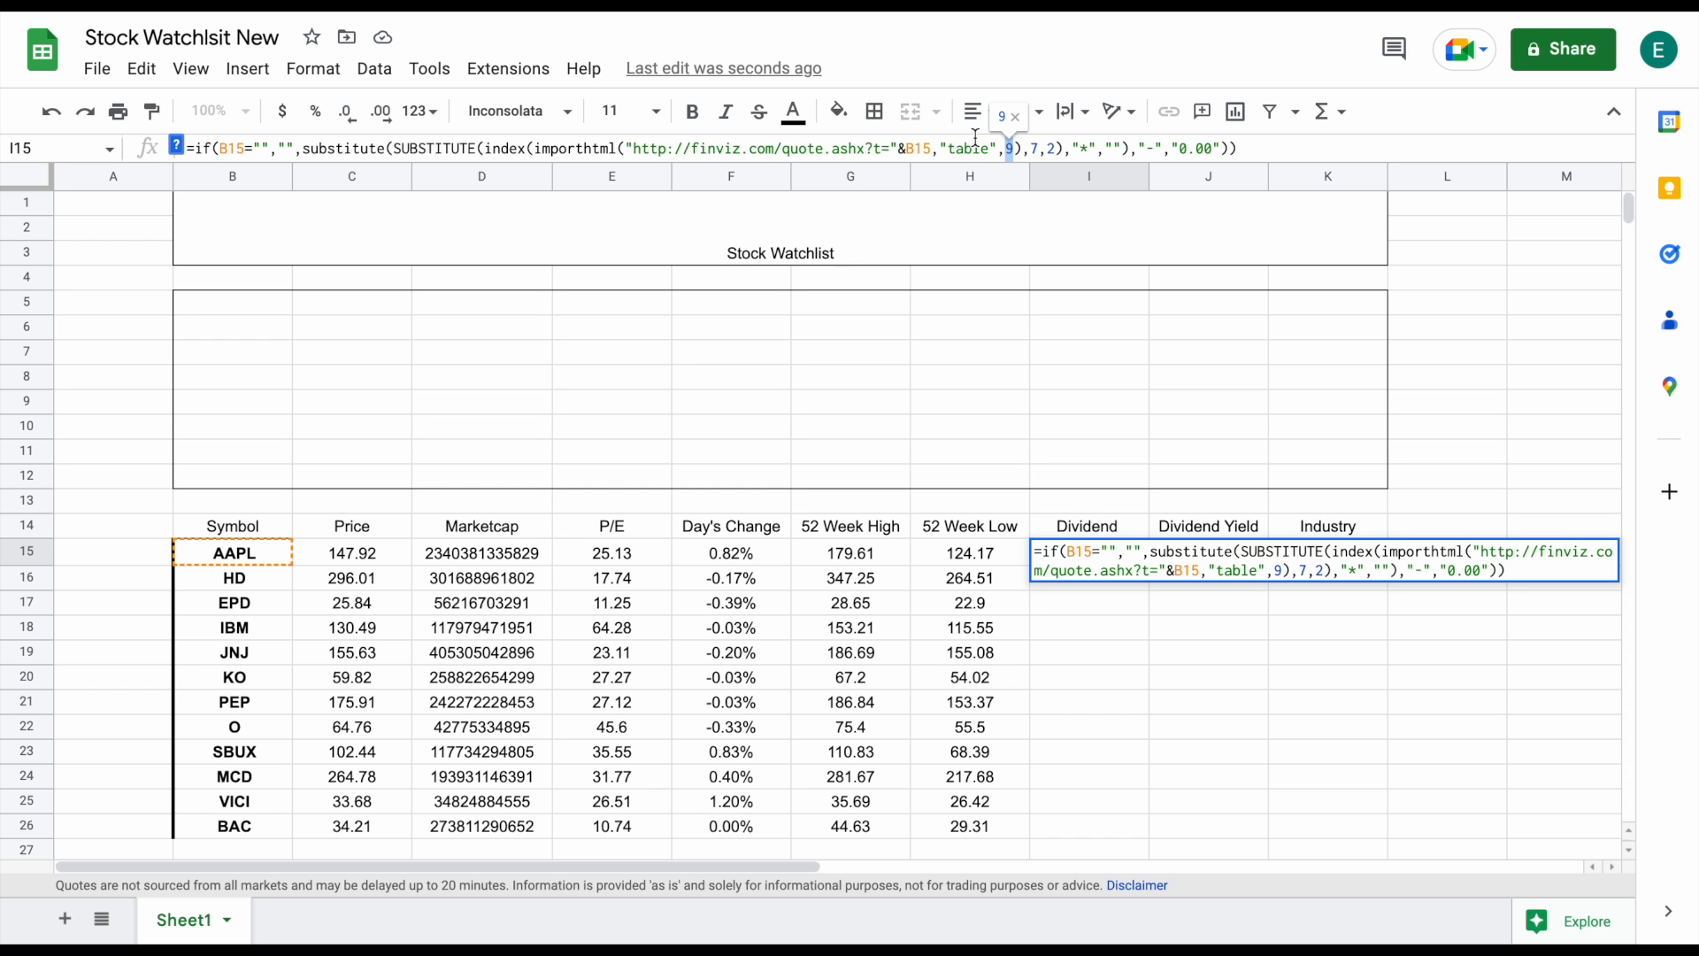
Examine the Finviz URL, the inner SUBSTITUTE and its "*","" arguments in the Dividend formula in I15
{"action": "left_click_drag", "start_coordinate": [625, 148], "coordinate": [931, 148]}
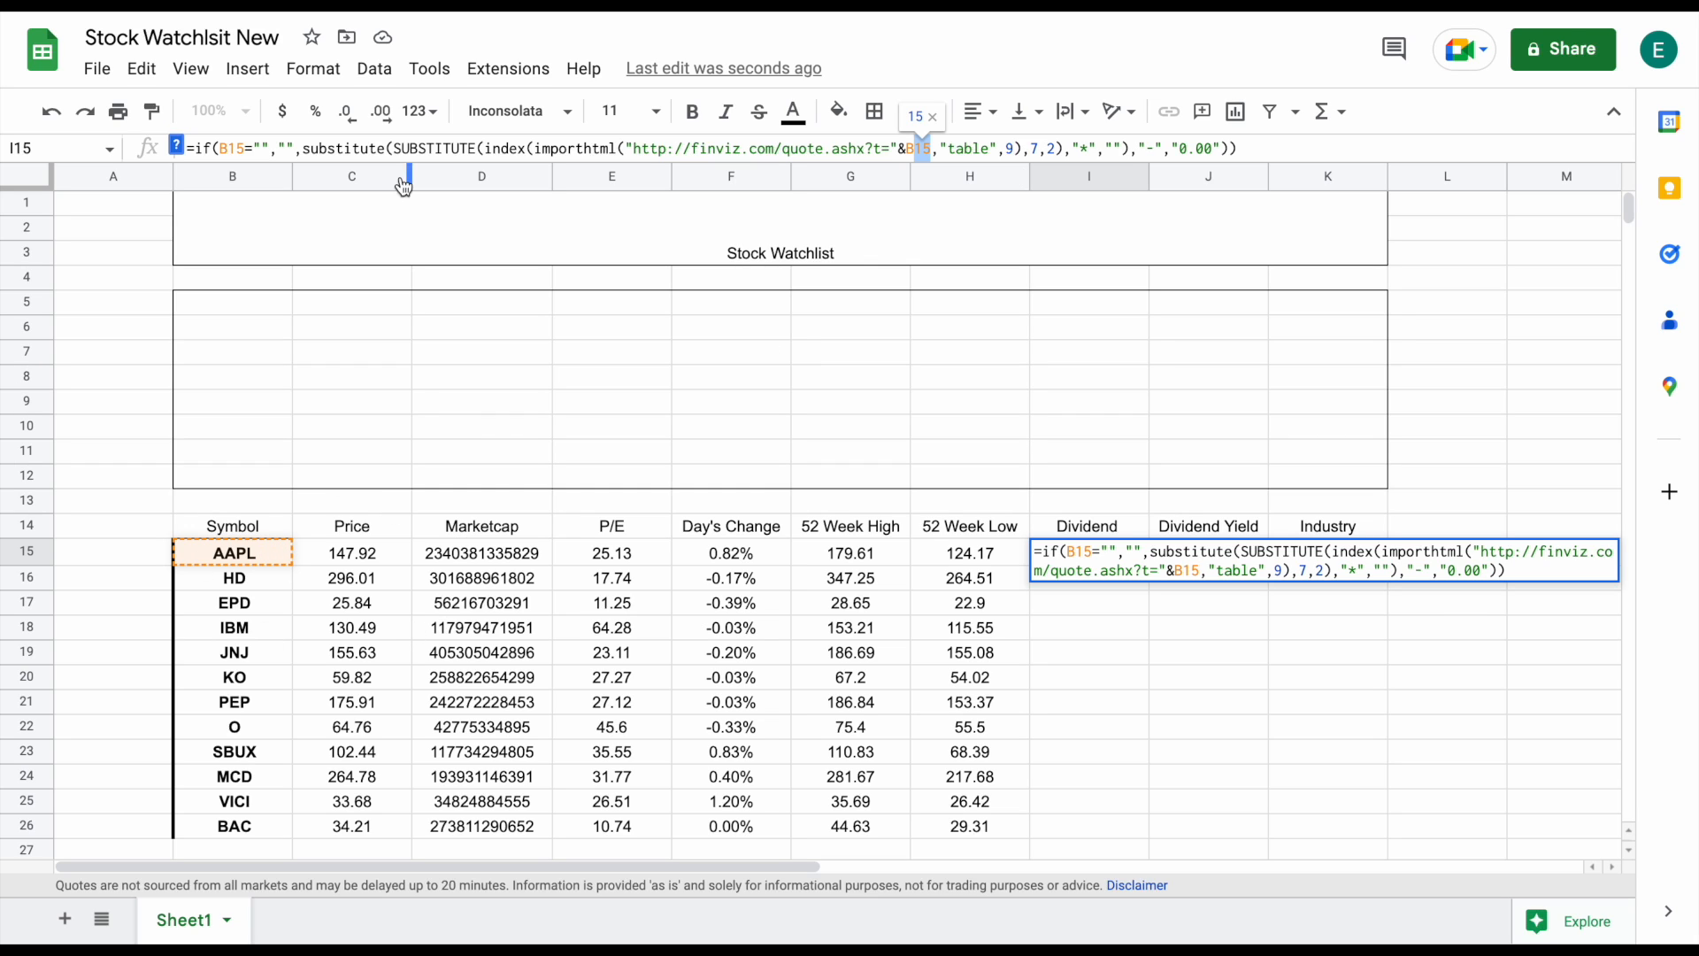
{"action": "left_click_drag", "start_coordinate": [395, 149], "coordinate": [475, 148]}
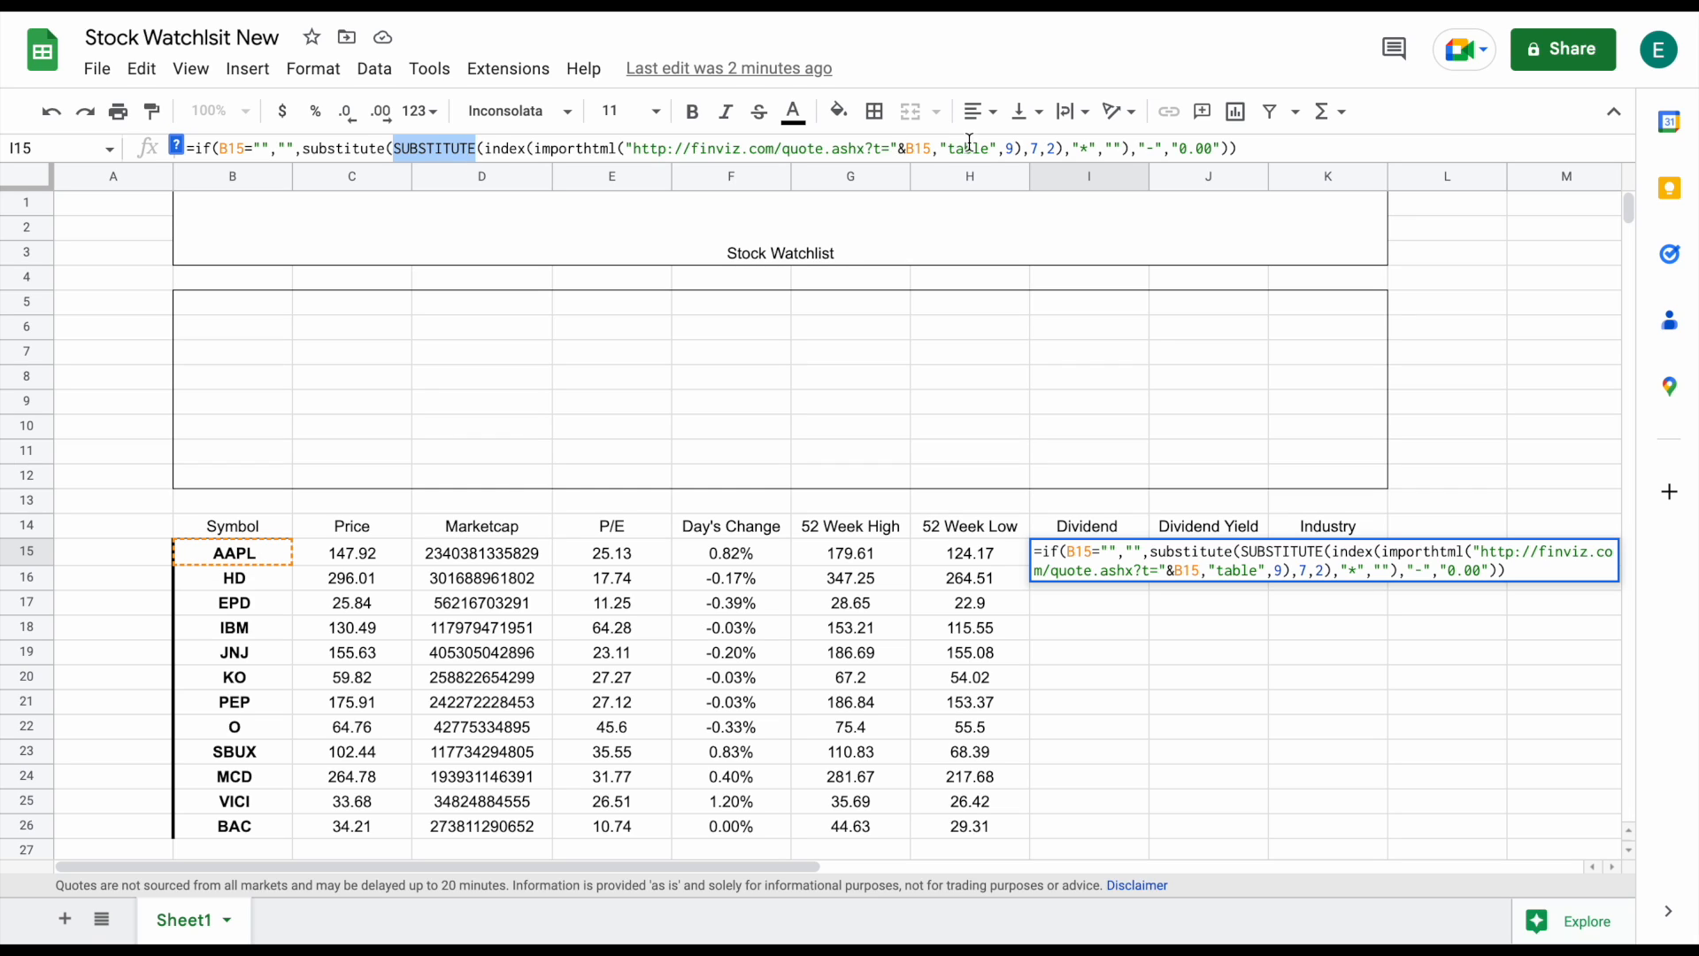
{"action": "left_click_drag", "start_coordinate": [1071, 149], "coordinate": [1119, 149]}
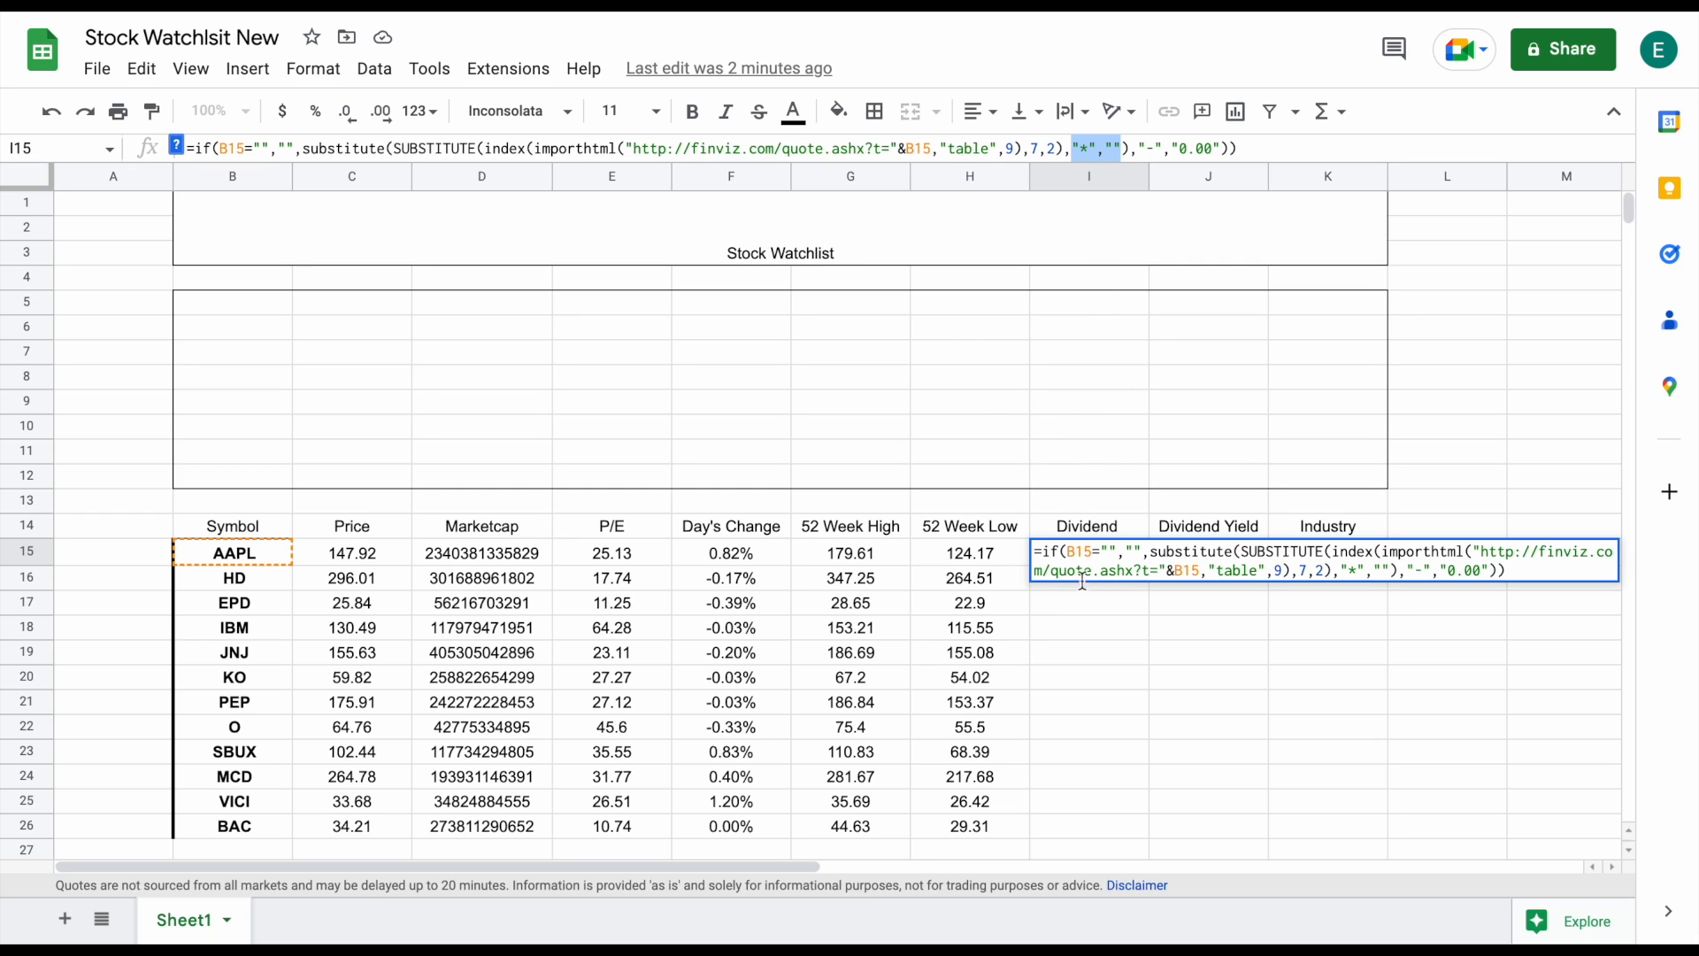
{"action": "key", "text": "Return"}
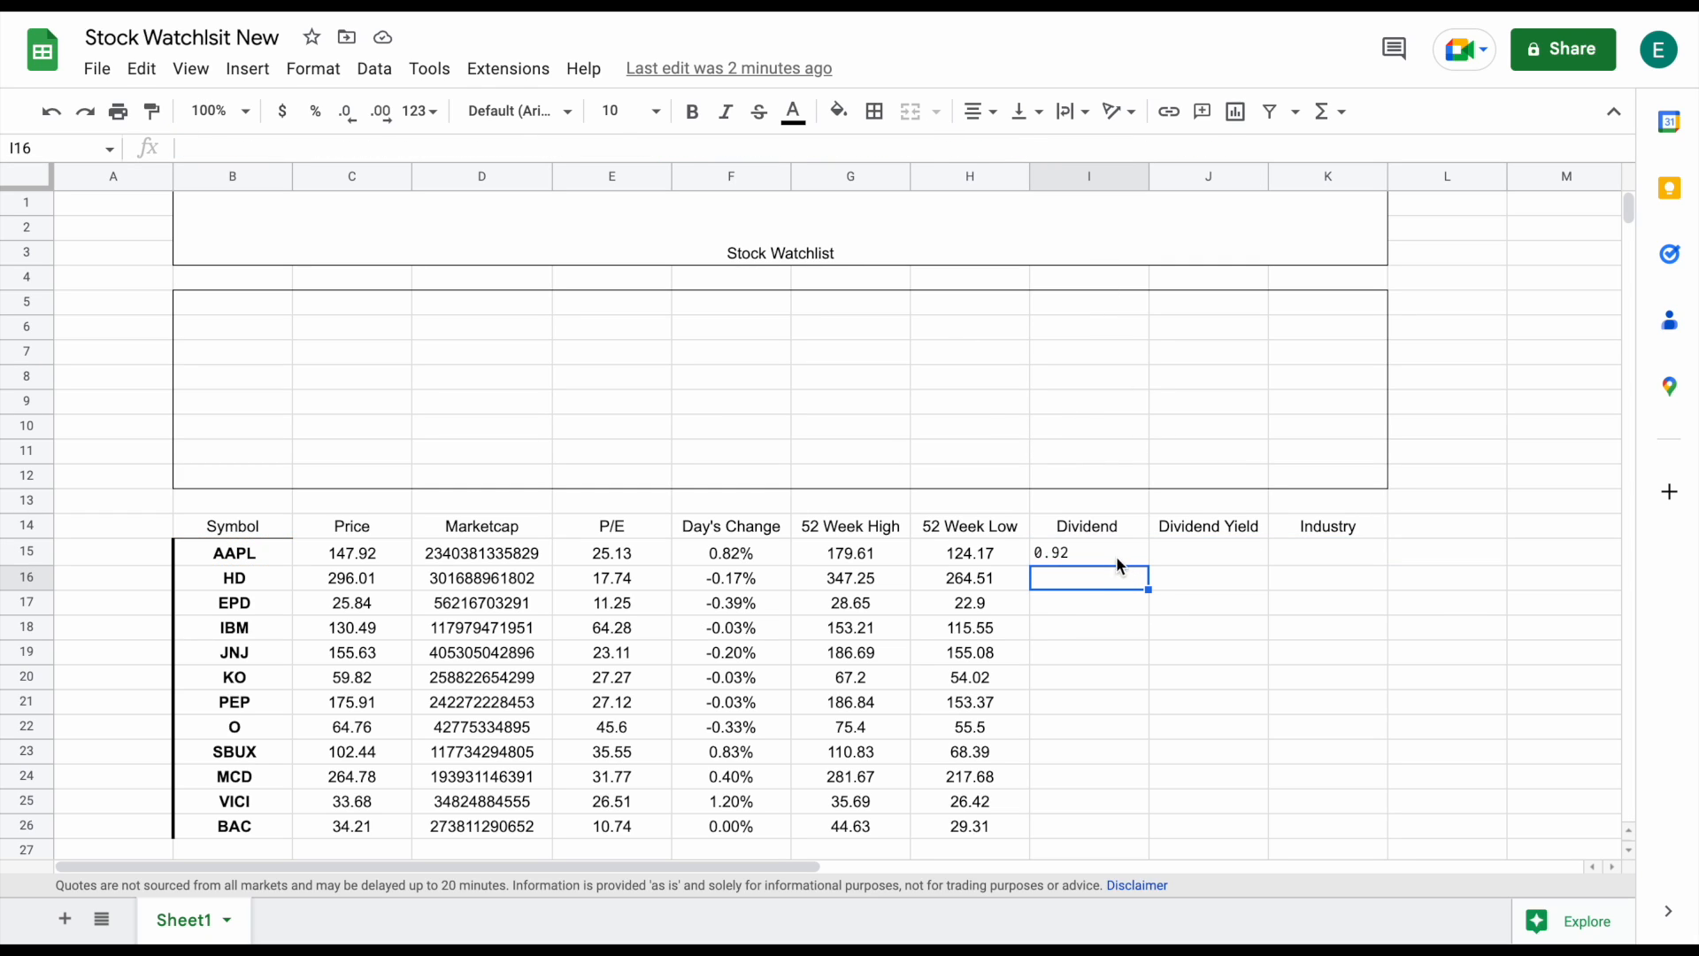
Fill the Dividend formula from I15 down to I26
{"action": "left_click", "coordinate": [1112, 559]}
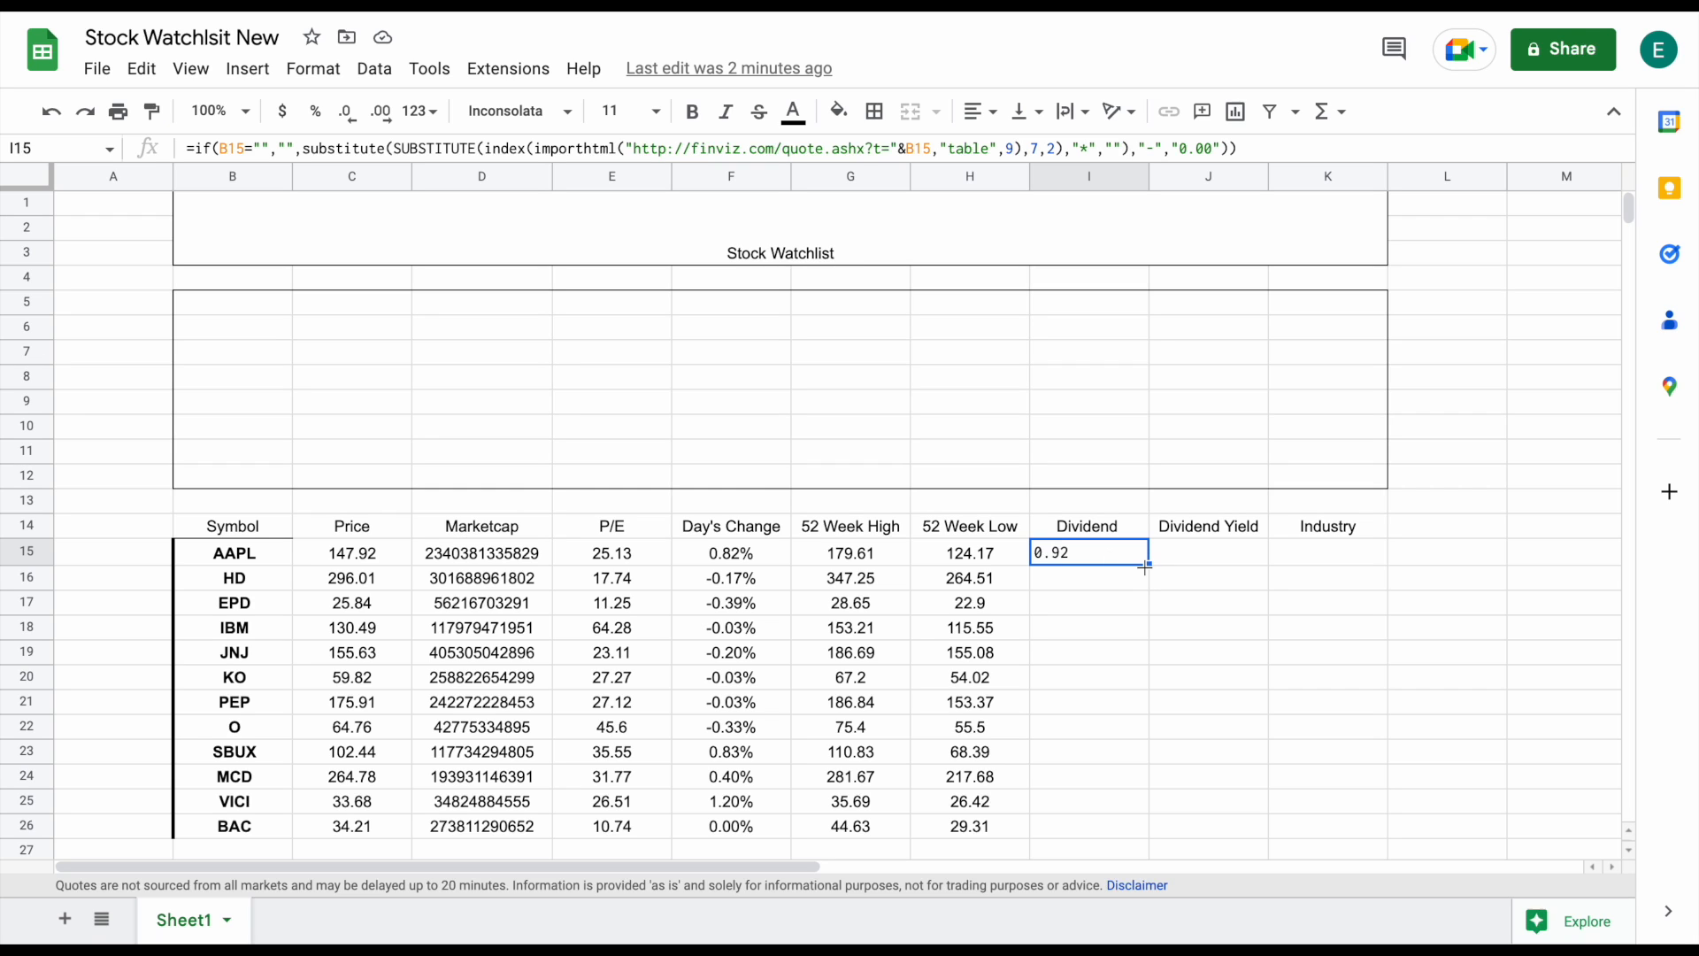
{"action": "left_click_drag", "start_coordinate": [1144, 567], "coordinate": [1126, 833]}
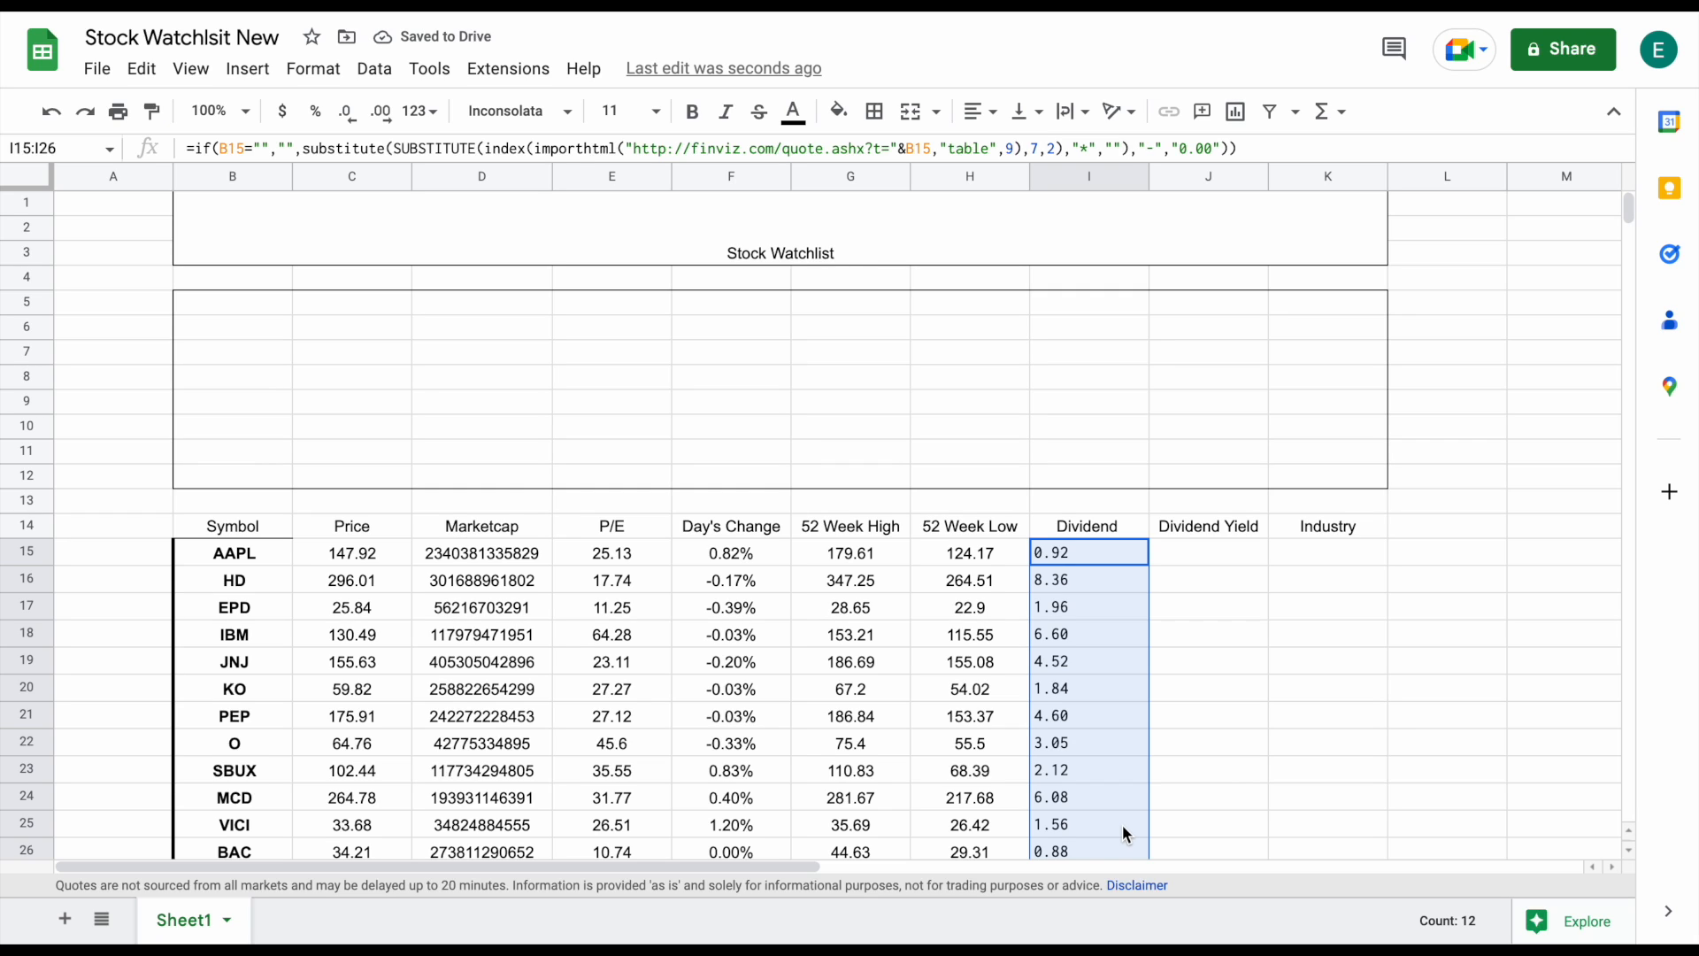
Enter =I15/C15 in J15 under Dividend Yield and accept the suggested autofill for the remaining tickers down to J26
{"action": "left_click", "coordinate": [1208, 544]}
{"action": "type", "text": "="}
{"action": "left_click", "coordinate": [1087, 554]}
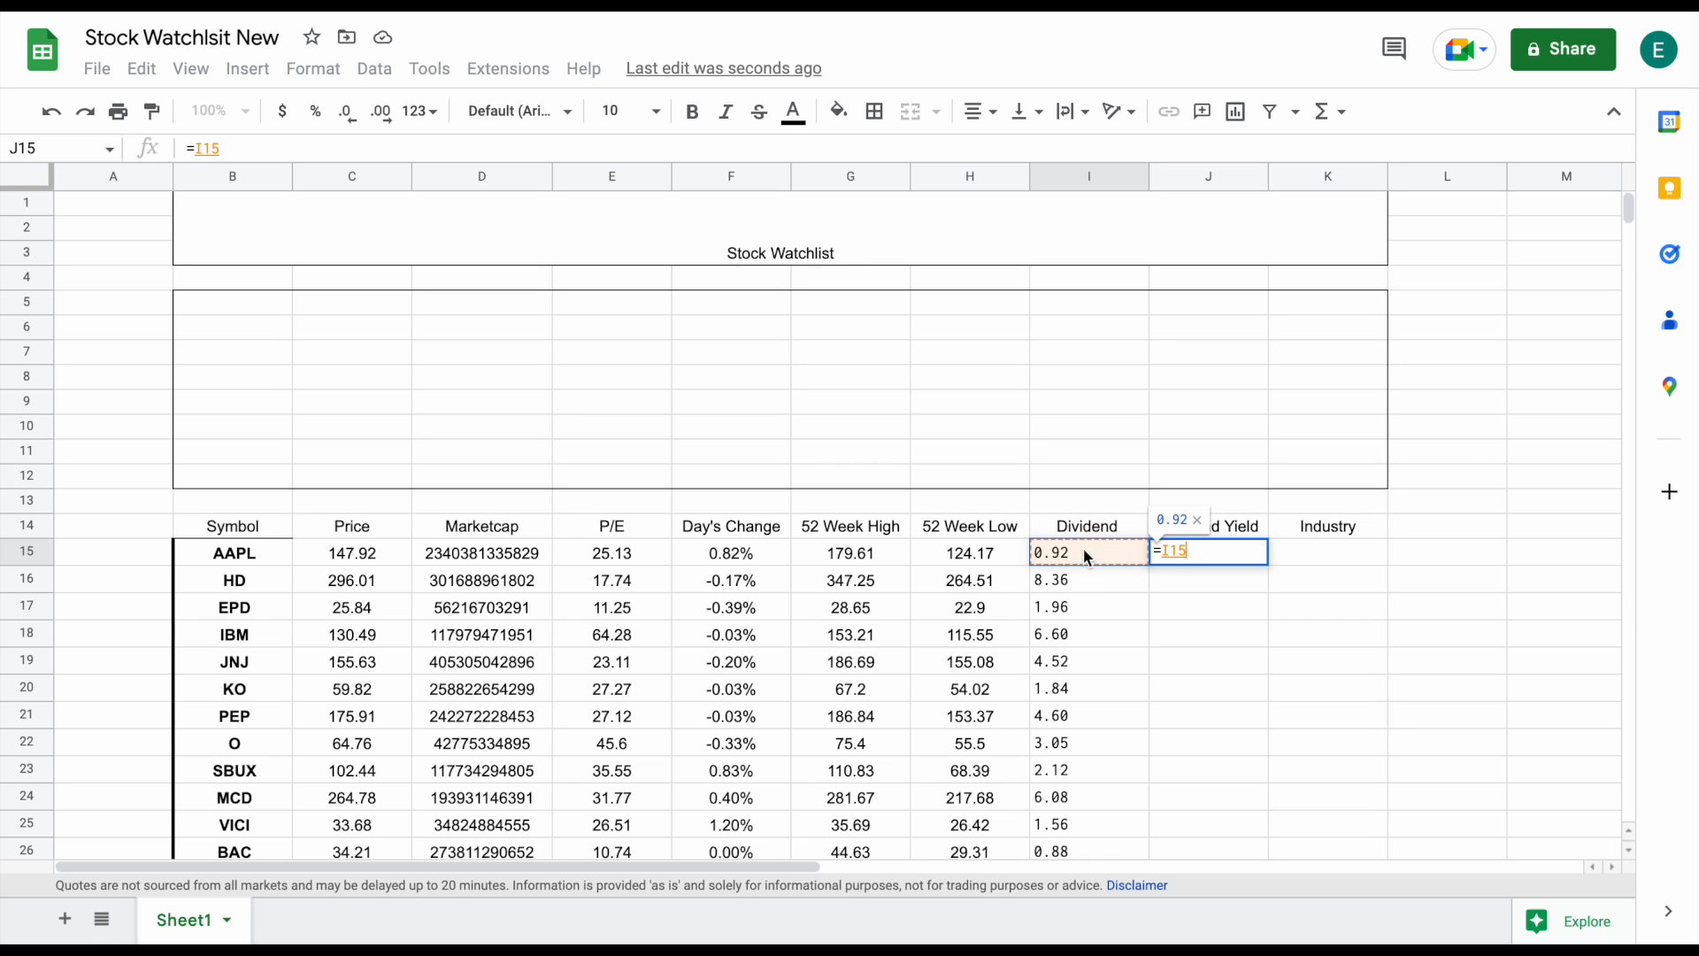
{"action": "type", "text": "/"}
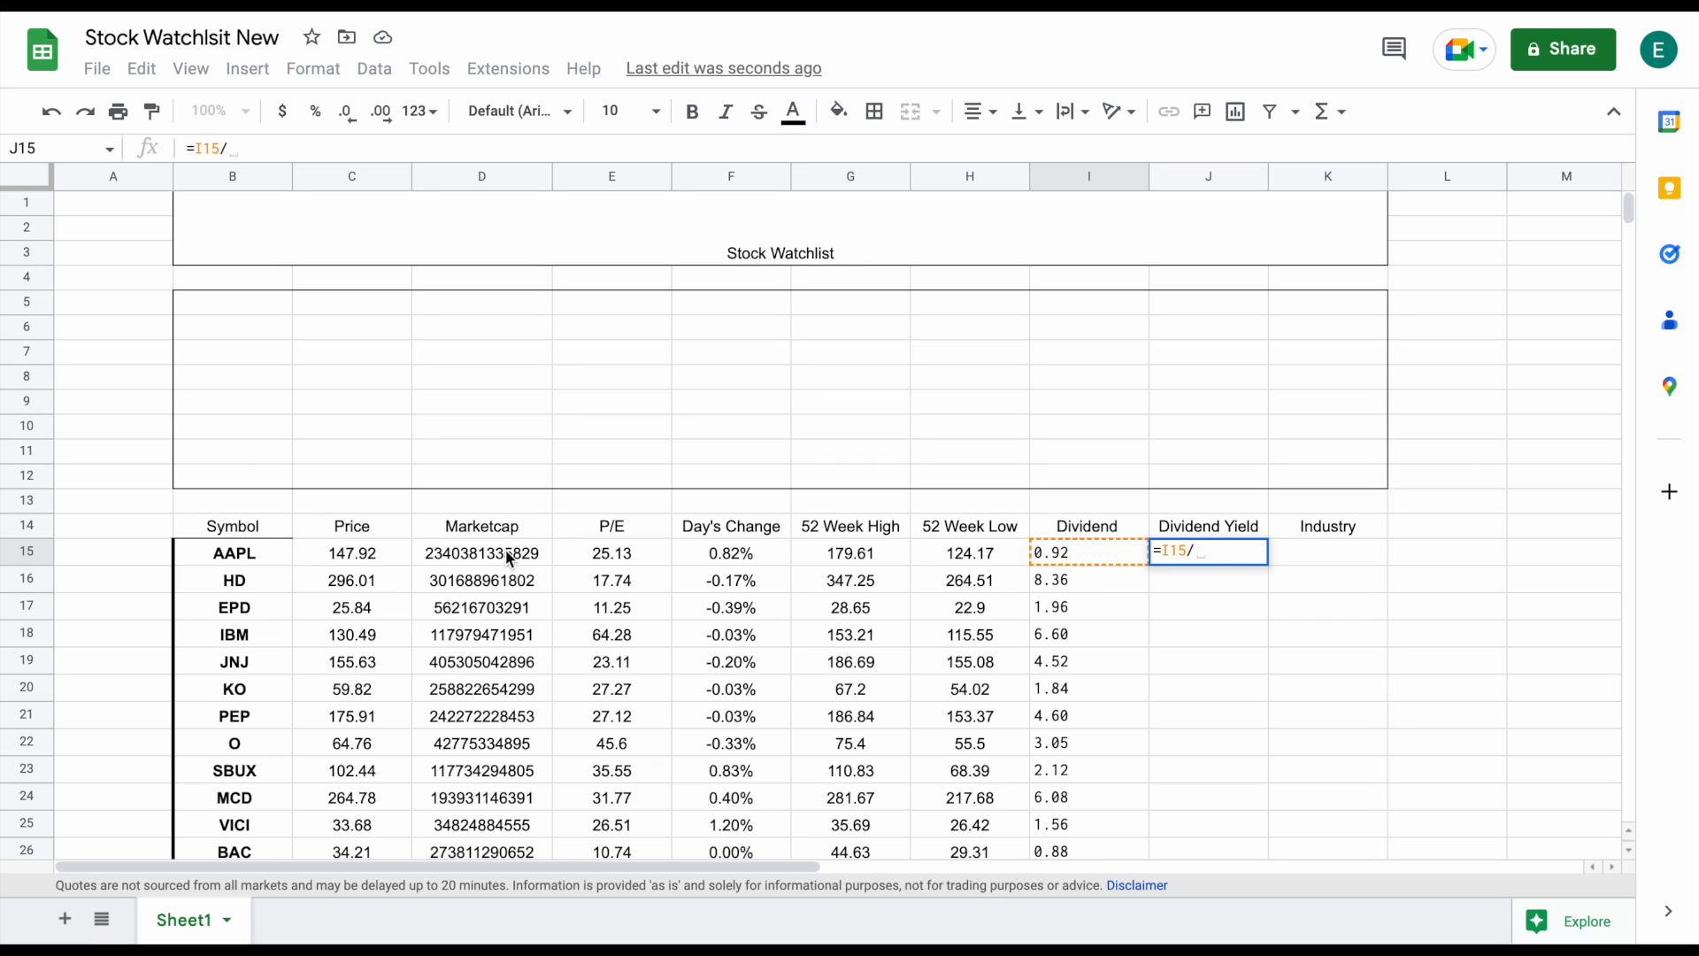
{"action": "left_click", "coordinate": [383, 560]}
{"action": "key", "text": "Return"}
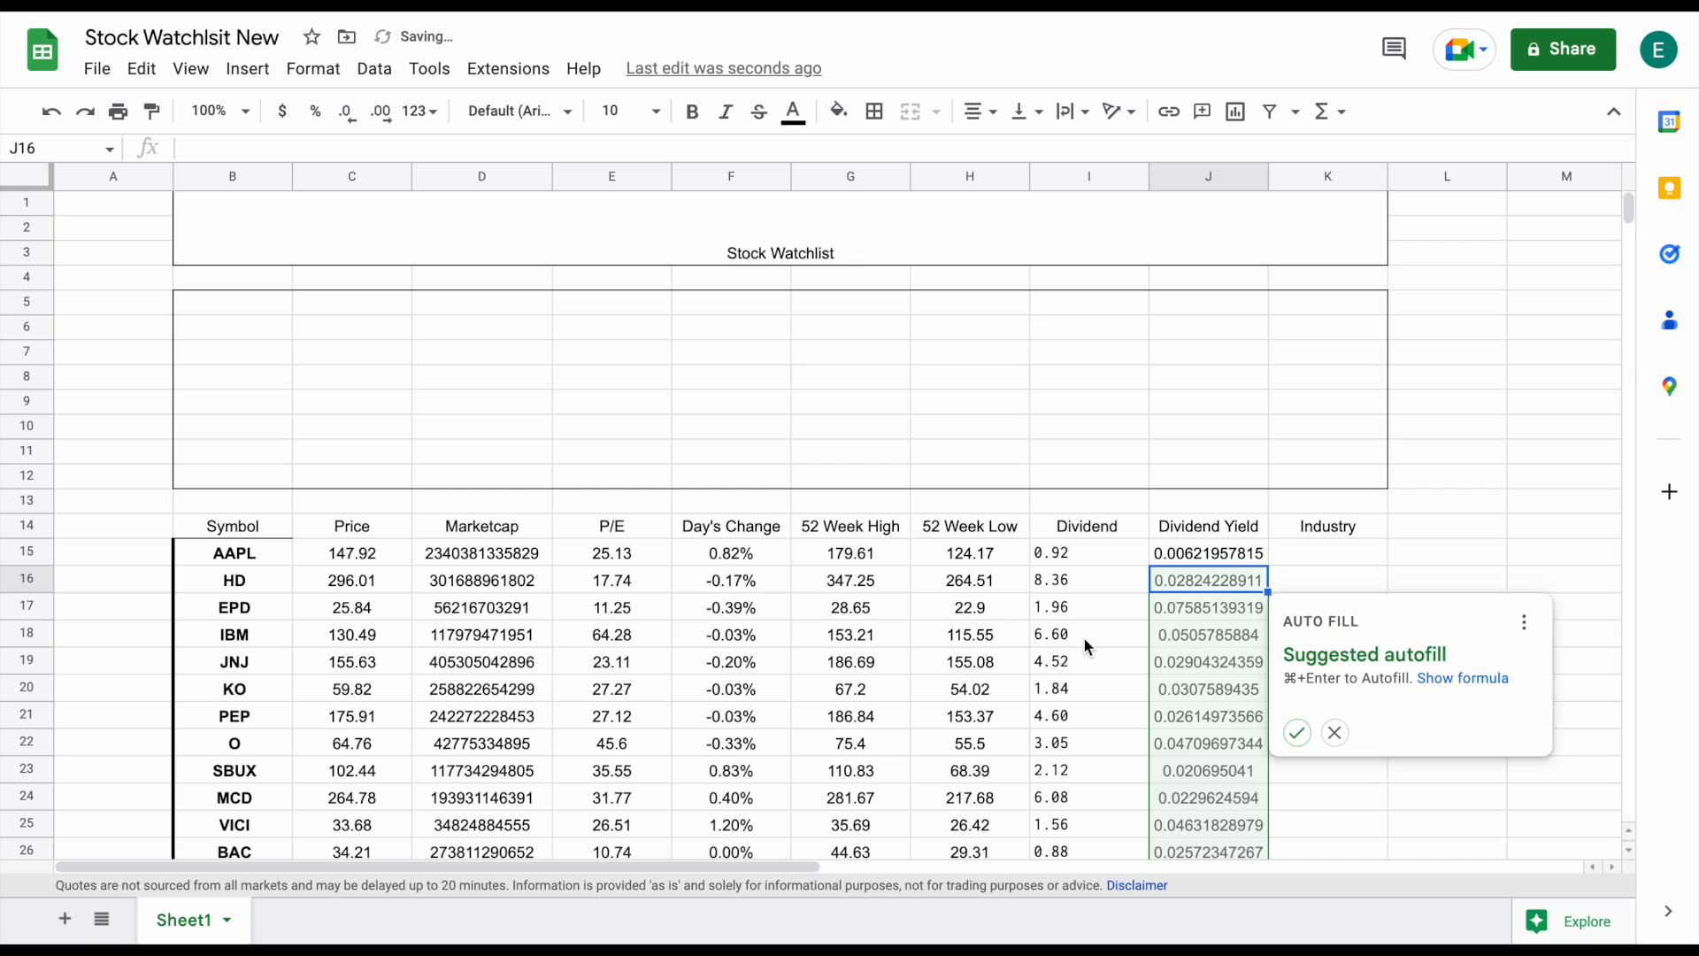
{"action": "left_click", "coordinate": [1296, 732]}
Format the Dividend Yield values in J15:J26 as percentages
{"action": "left_click_drag", "start_coordinate": [1221, 553], "coordinate": [1204, 845]}
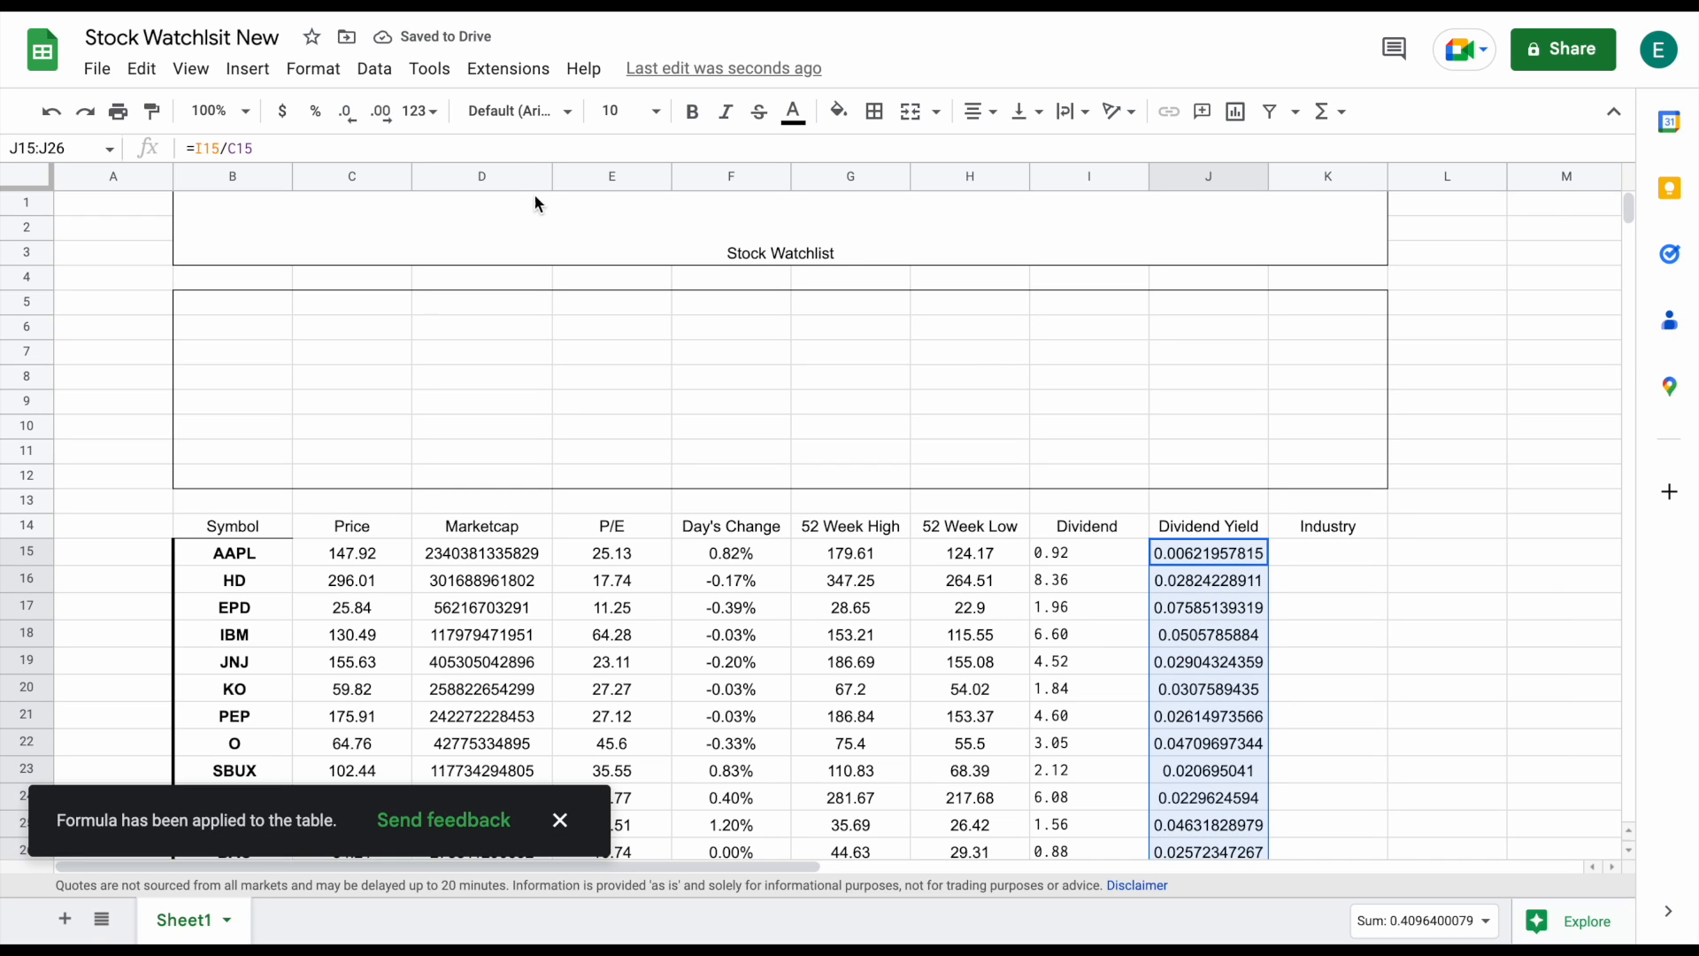
{"action": "left_click", "coordinate": [319, 113]}
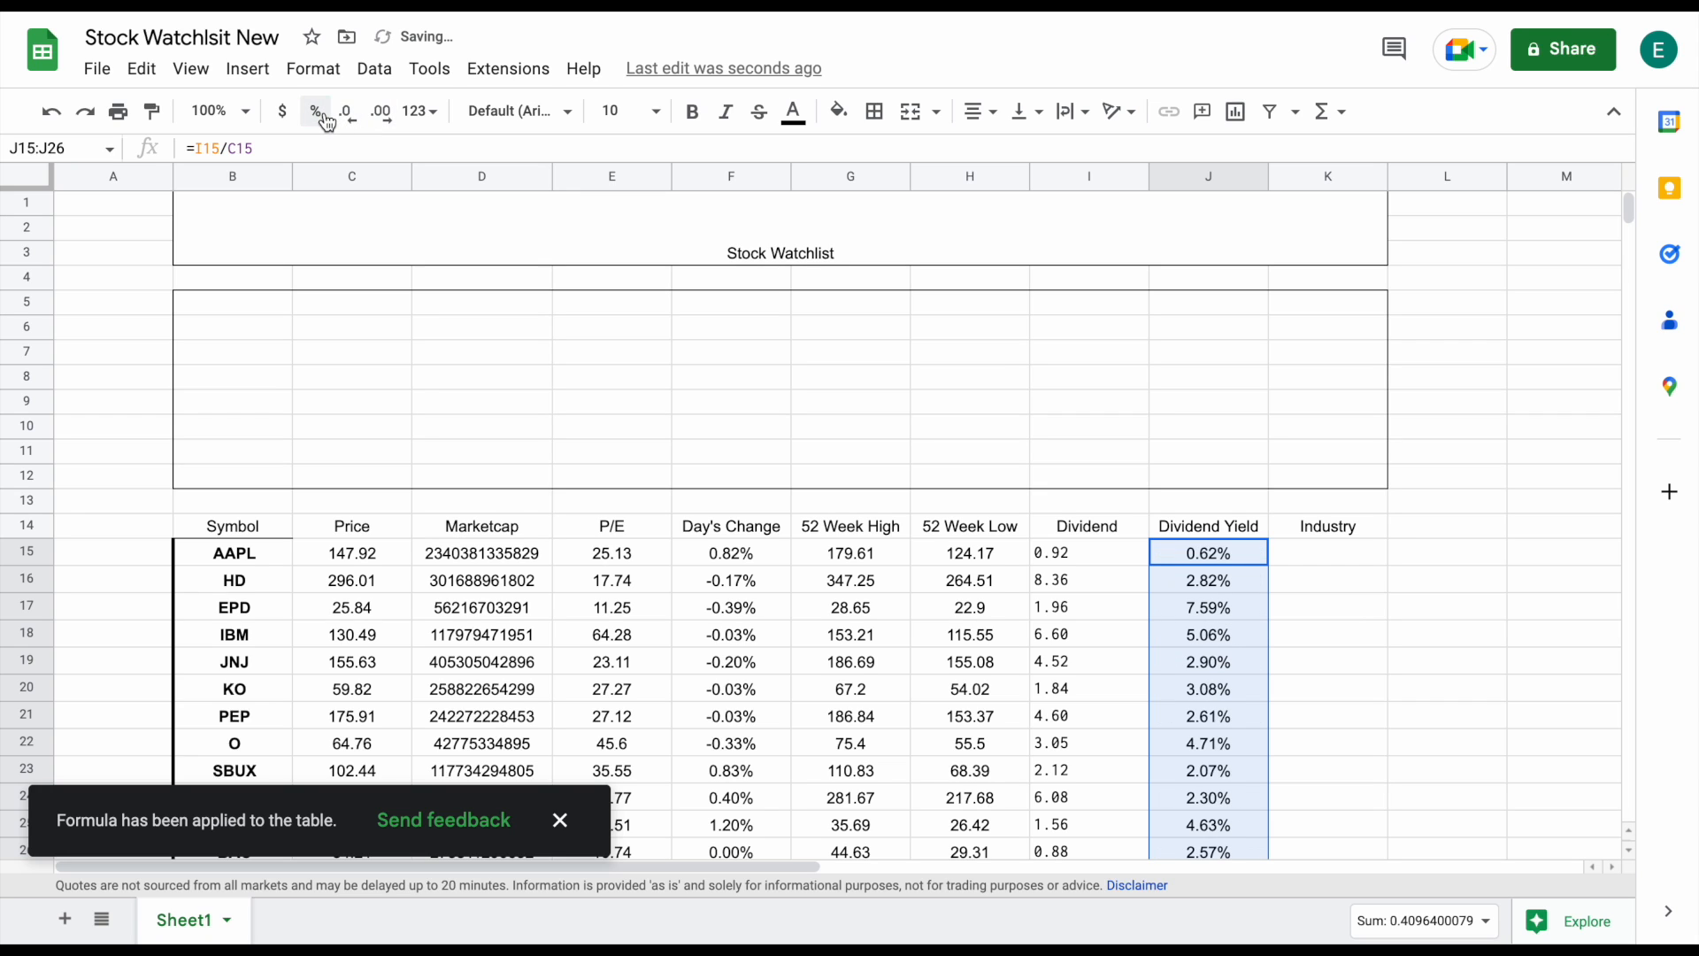
{"action": "left_click", "coordinate": [1439, 556]}
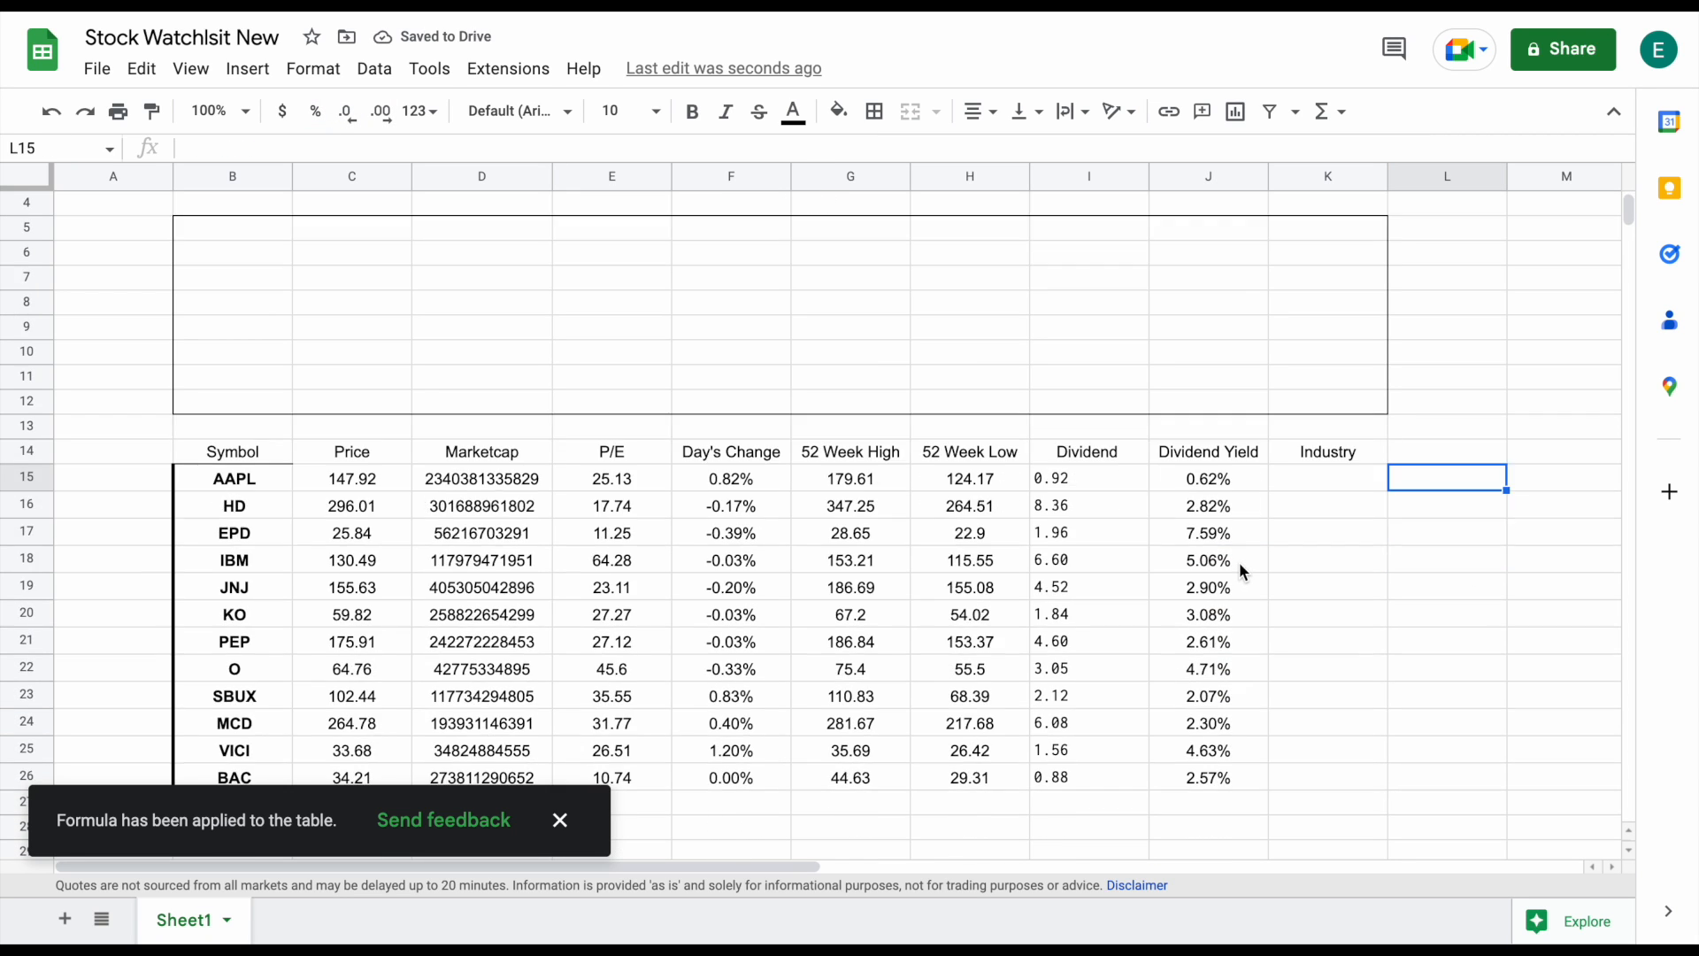
{"action": "scroll", "coordinate": [1244, 600], "scroll_direction": "down", "scroll_amount": 1}
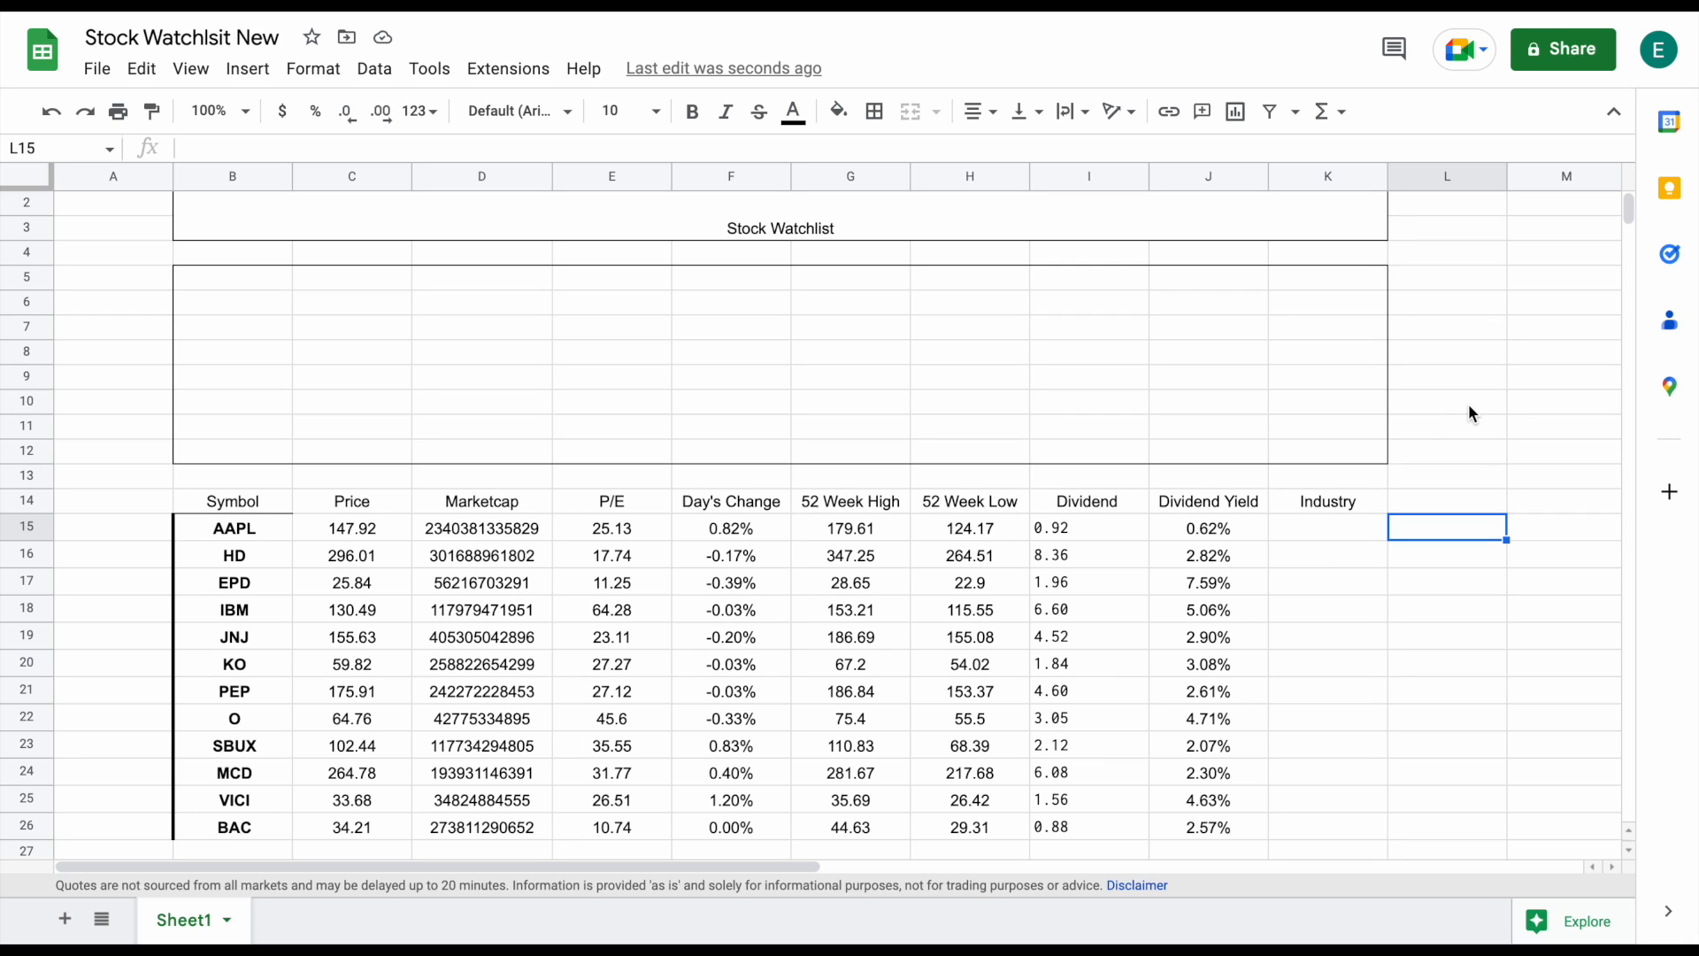
{"action": "left_click", "coordinate": [1428, 381]}
{"action": "left_click", "coordinate": [1465, 618]}
{"action": "scroll", "coordinate": [1426, 548], "scroll_direction": "right", "scroll_amount": 1}
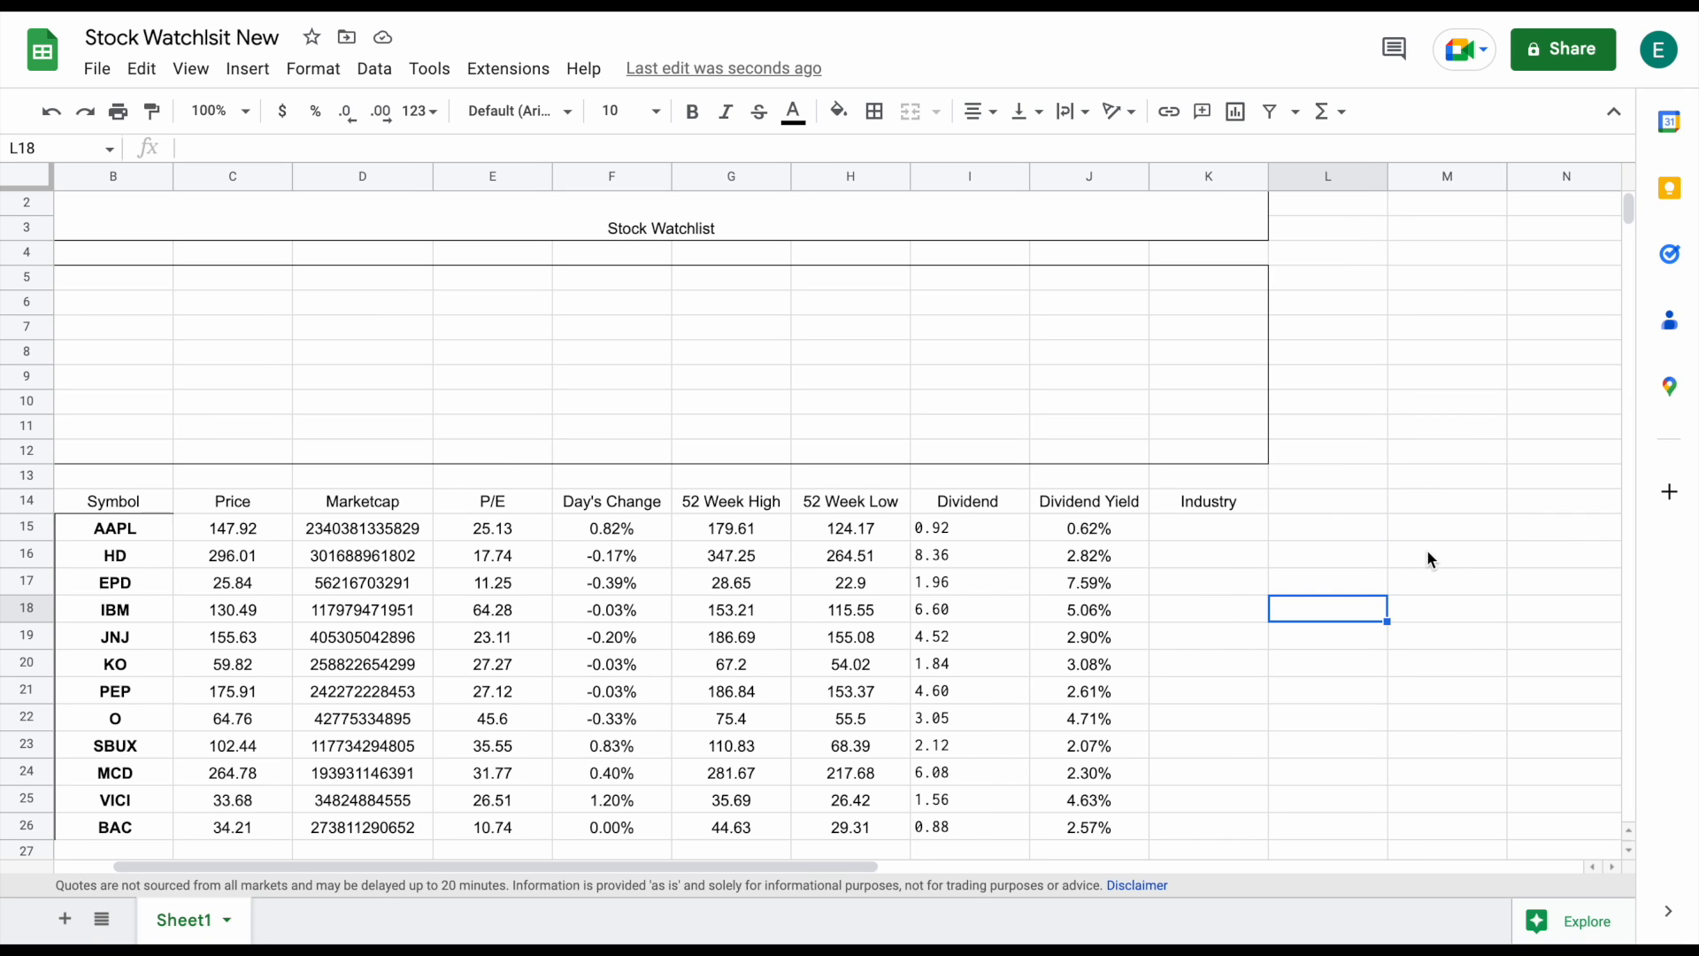
{"action": "left_click", "coordinate": [1208, 531]}
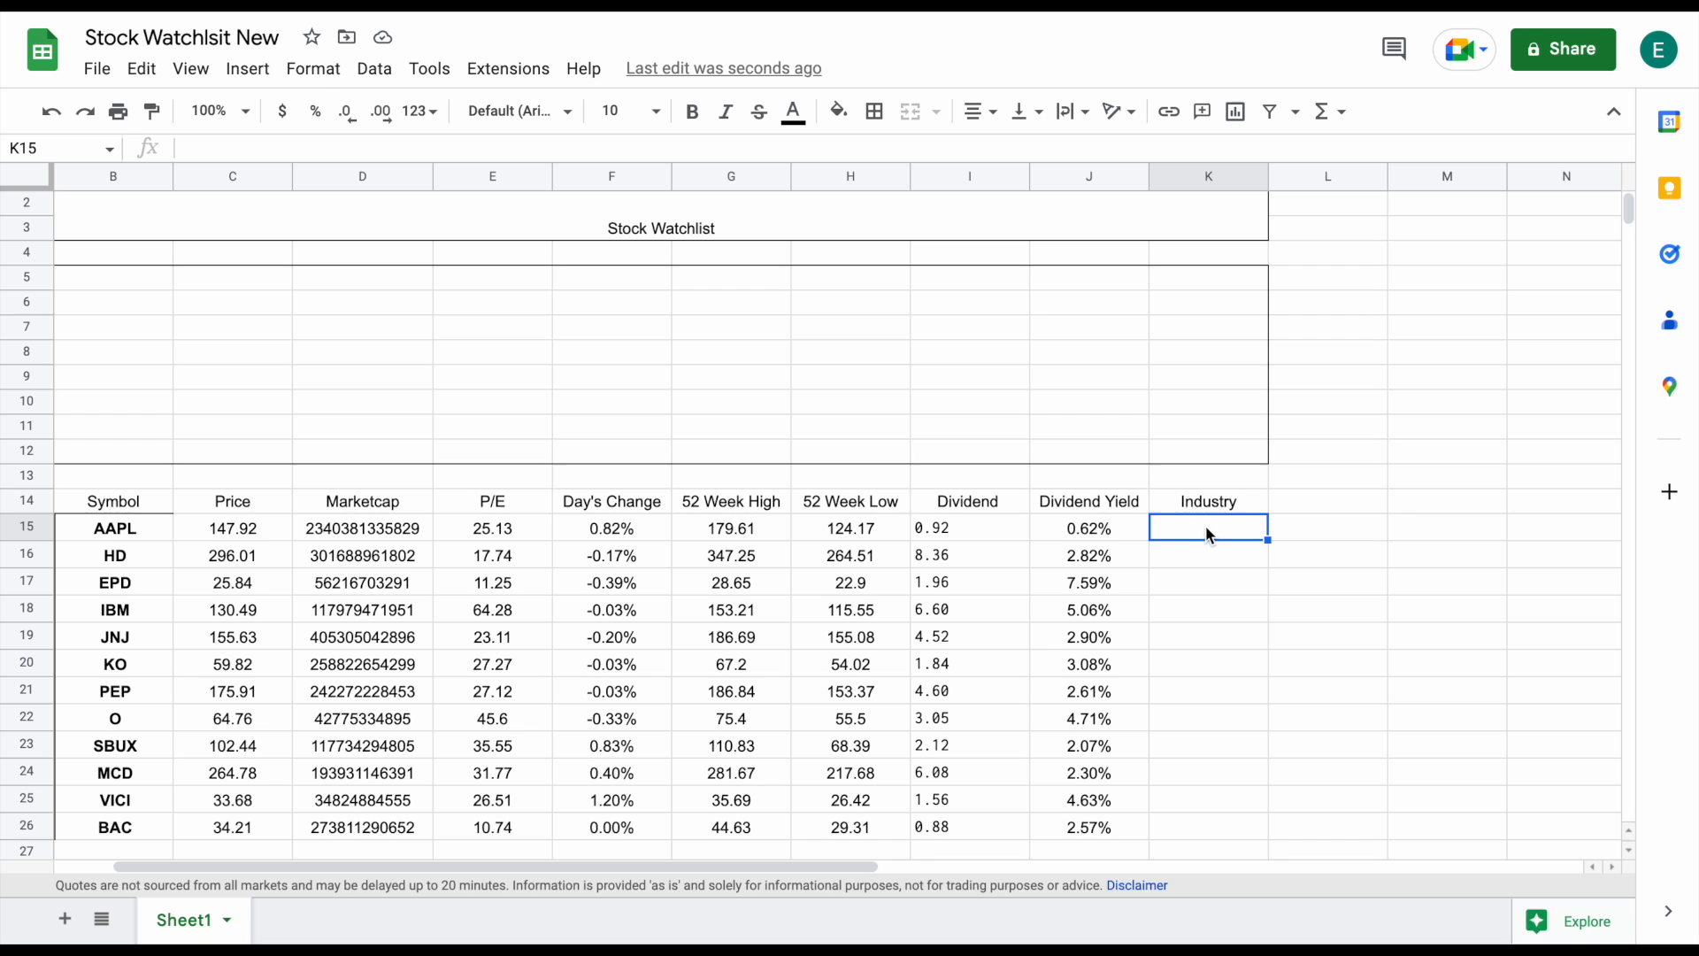
{"action": "left_click", "coordinate": [1443, 531]}
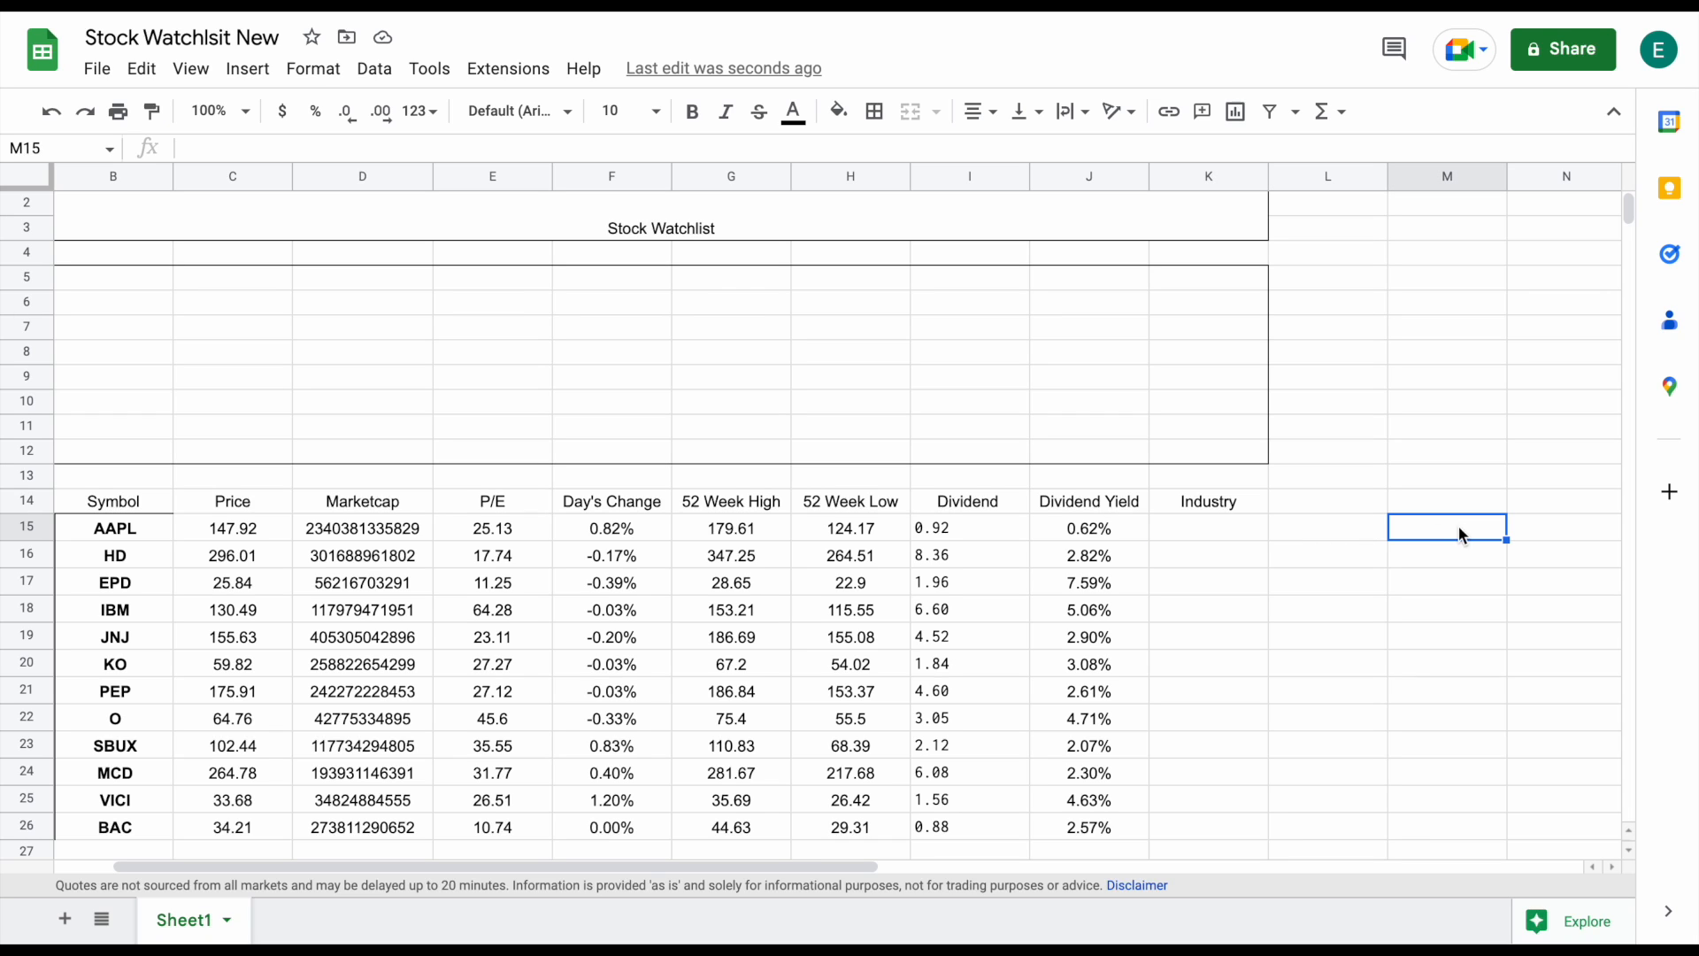
{"action": "left_click", "coordinate": [1537, 531]}
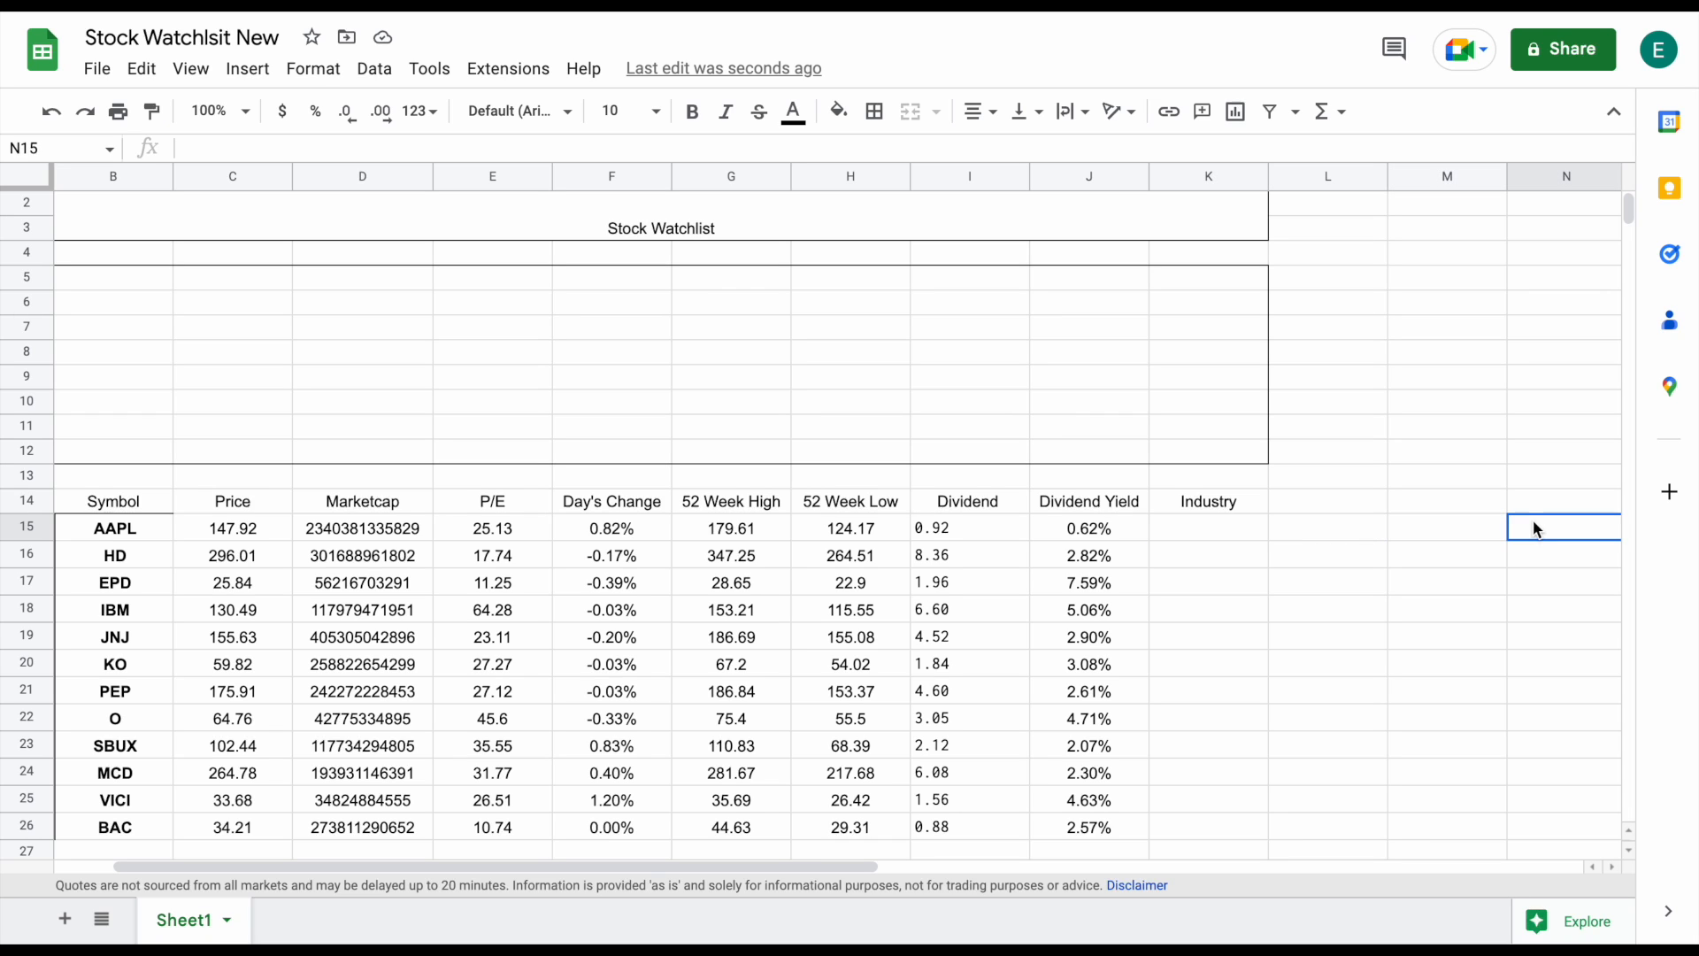
{"action": "type", "text": "=if(B15=\"\",\"\",IFERROR(substitute(Index(IMPORTHTML(\"https://finviz.com/quote.ashx?t=\"&B15,\"Table\",7),3,1),\"*\",\"\"),\"-\"))"}
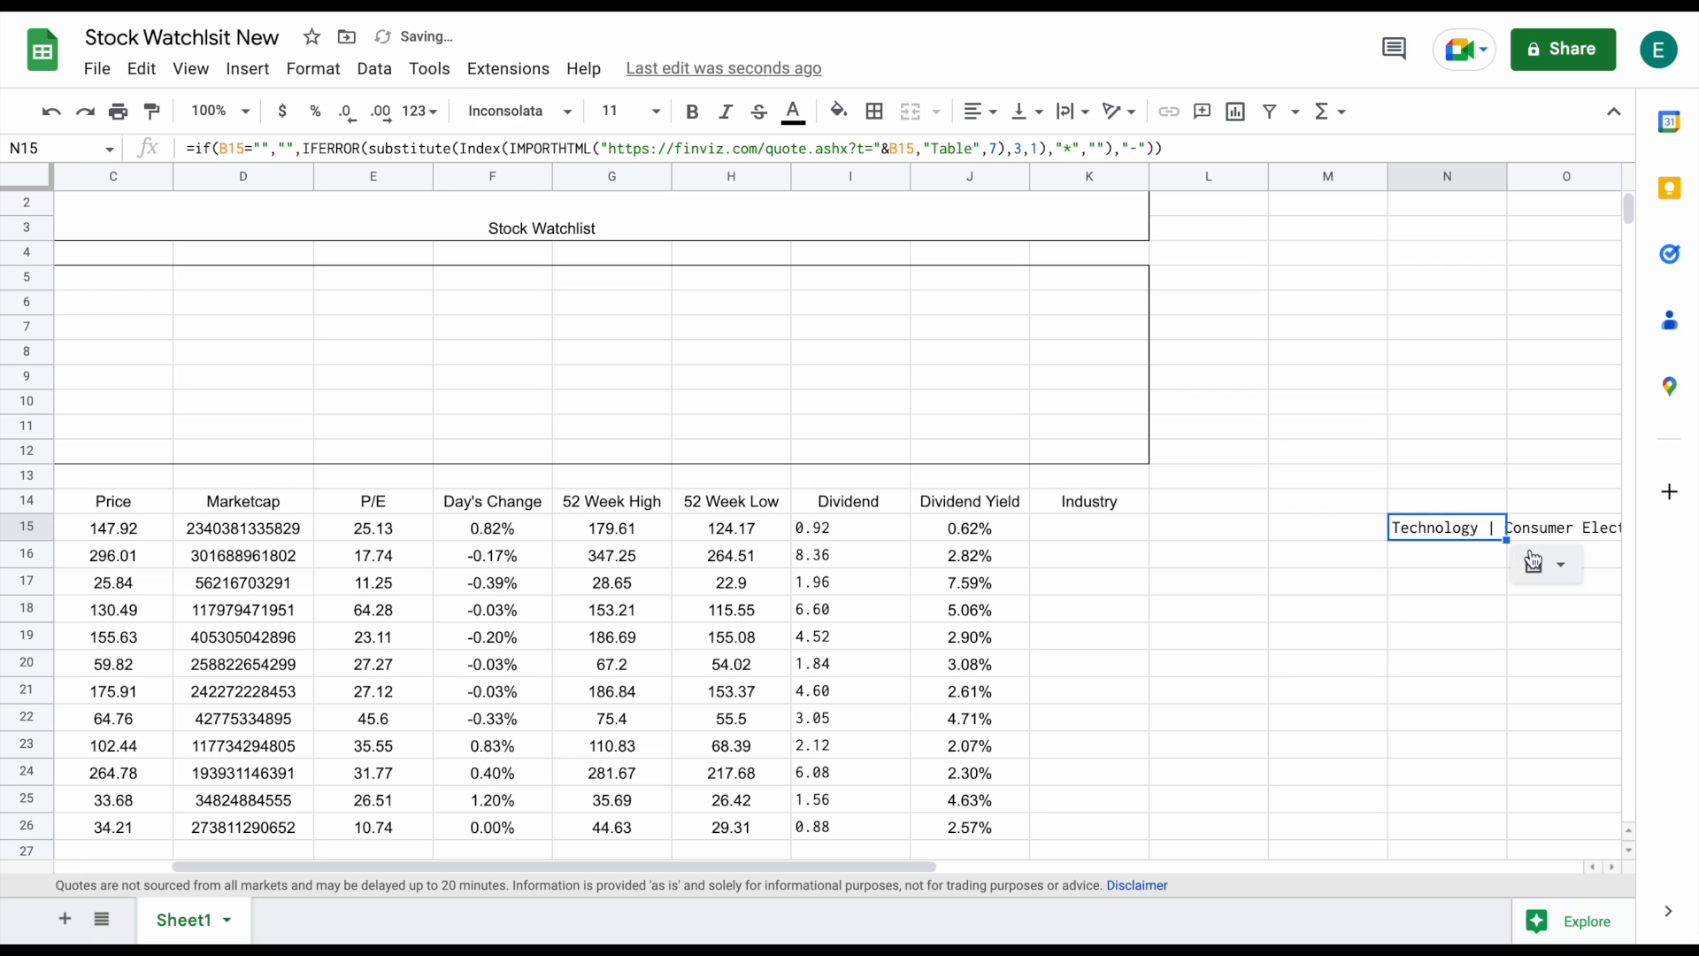
{"action": "scroll", "coordinate": [1277, 541], "scroll_direction": "right", "scroll_amount": 2}
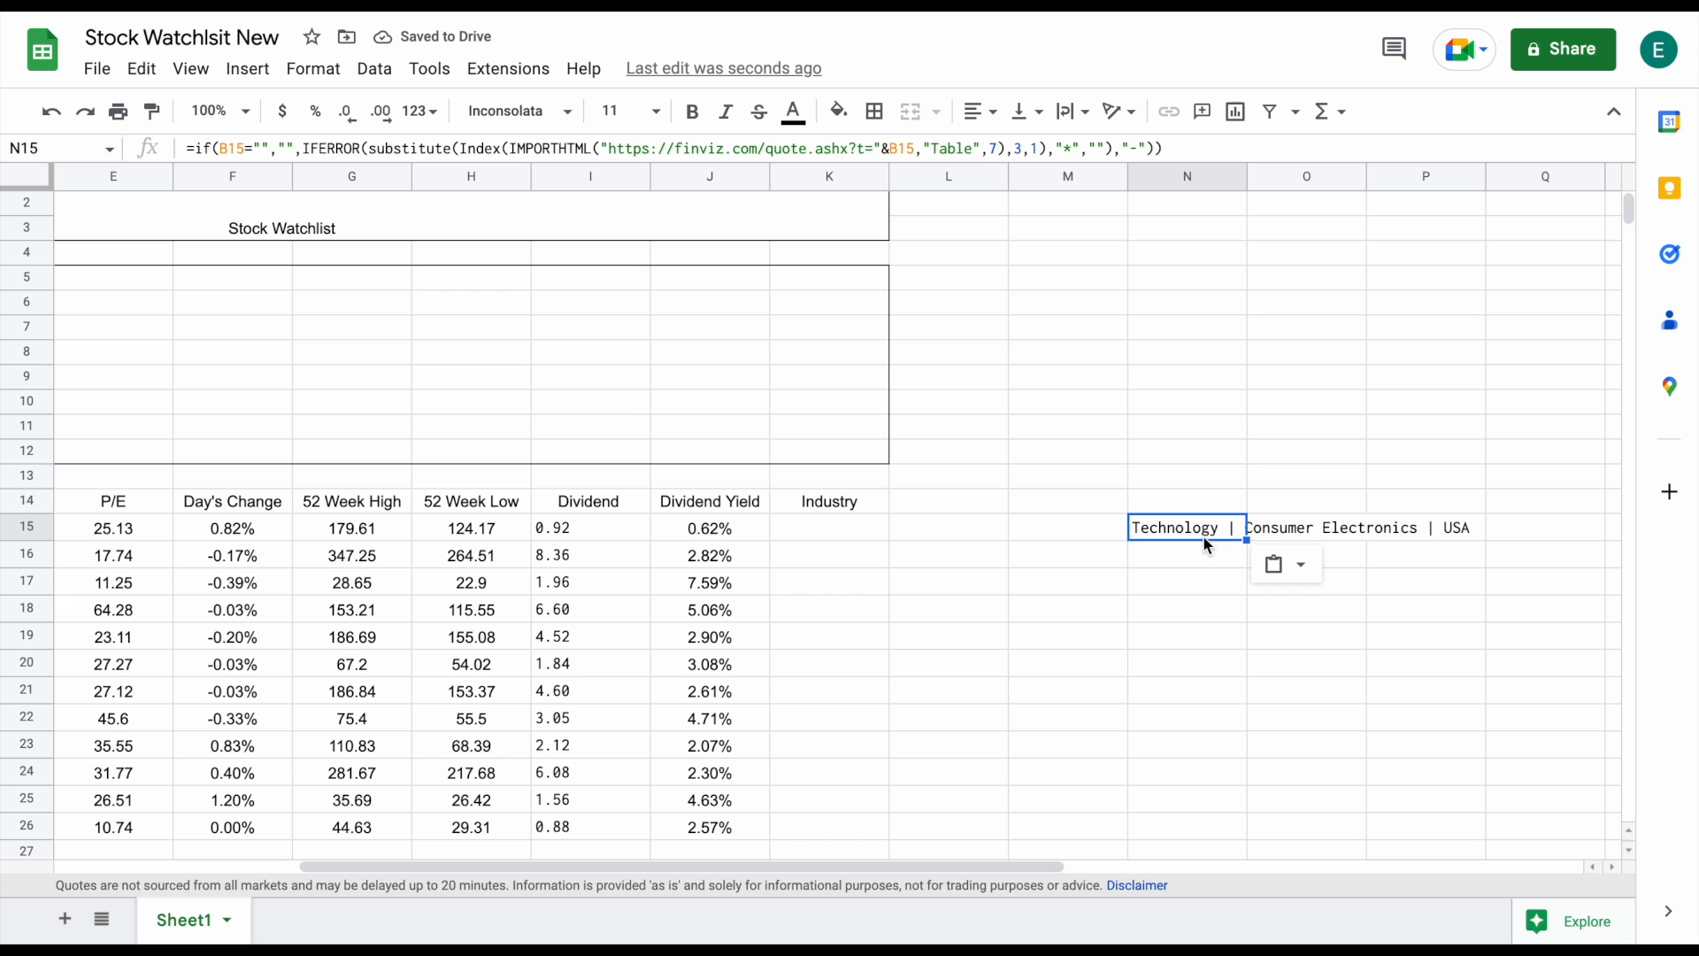
{"action": "scroll", "coordinate": [1443, 531], "scroll_direction": "left", "scroll_amount": 4}
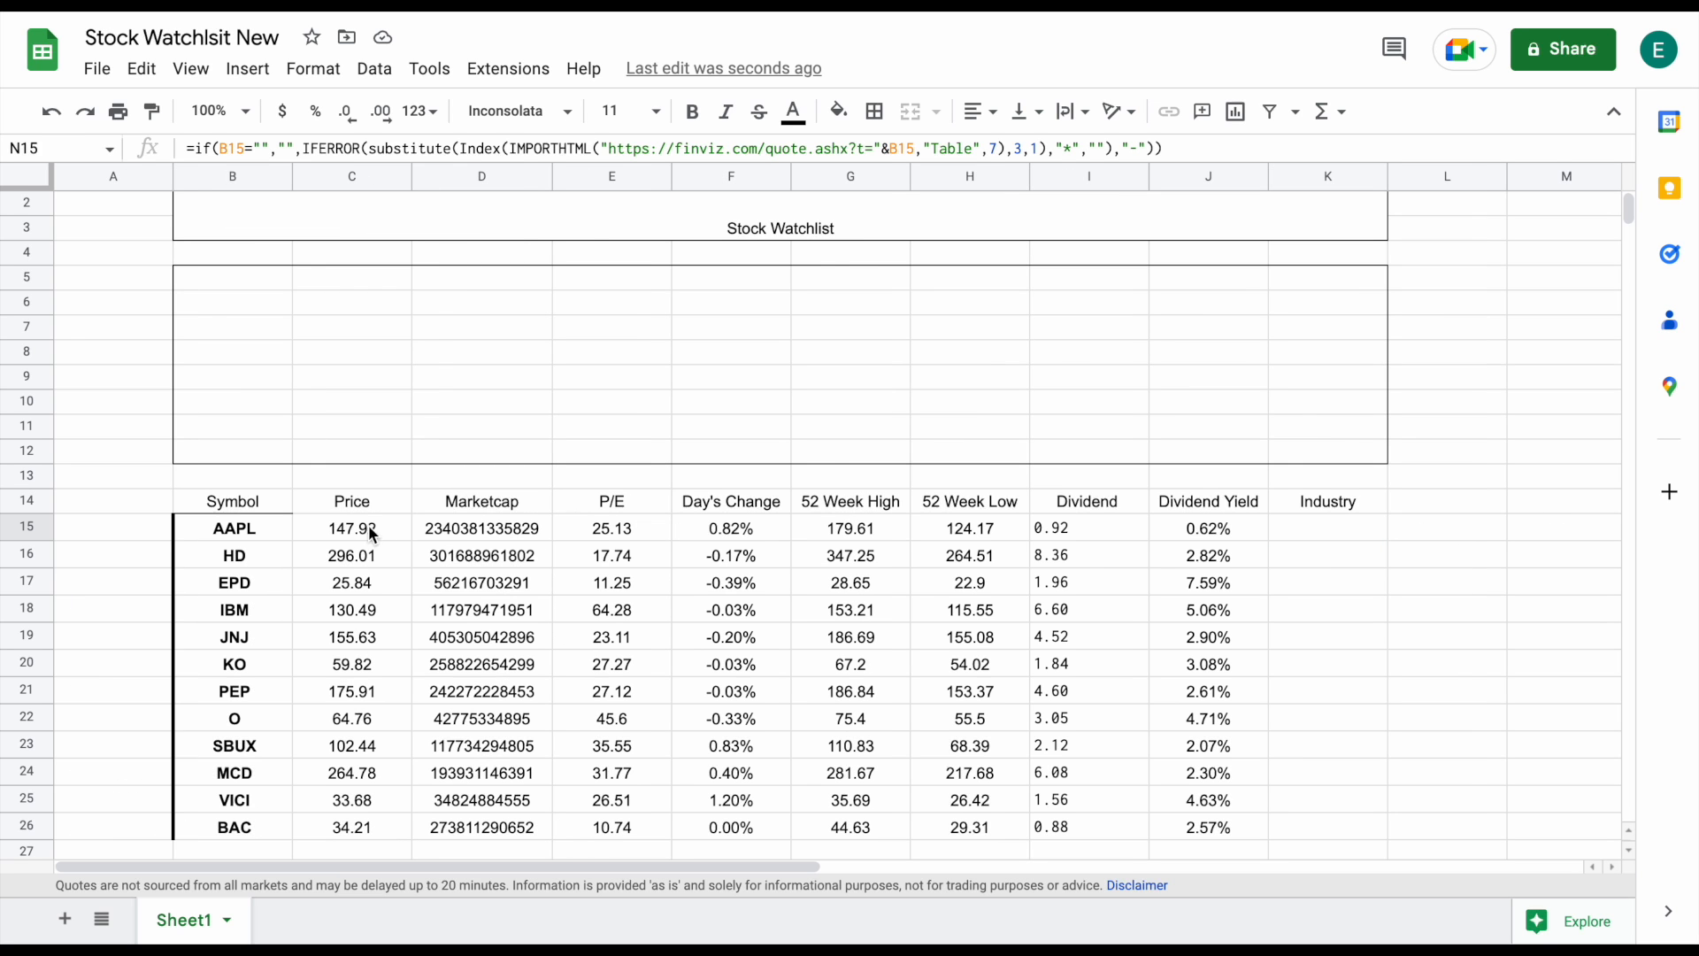
{"action": "scroll", "coordinate": [872, 489], "scroll_direction": "right", "scroll_amount": 4}
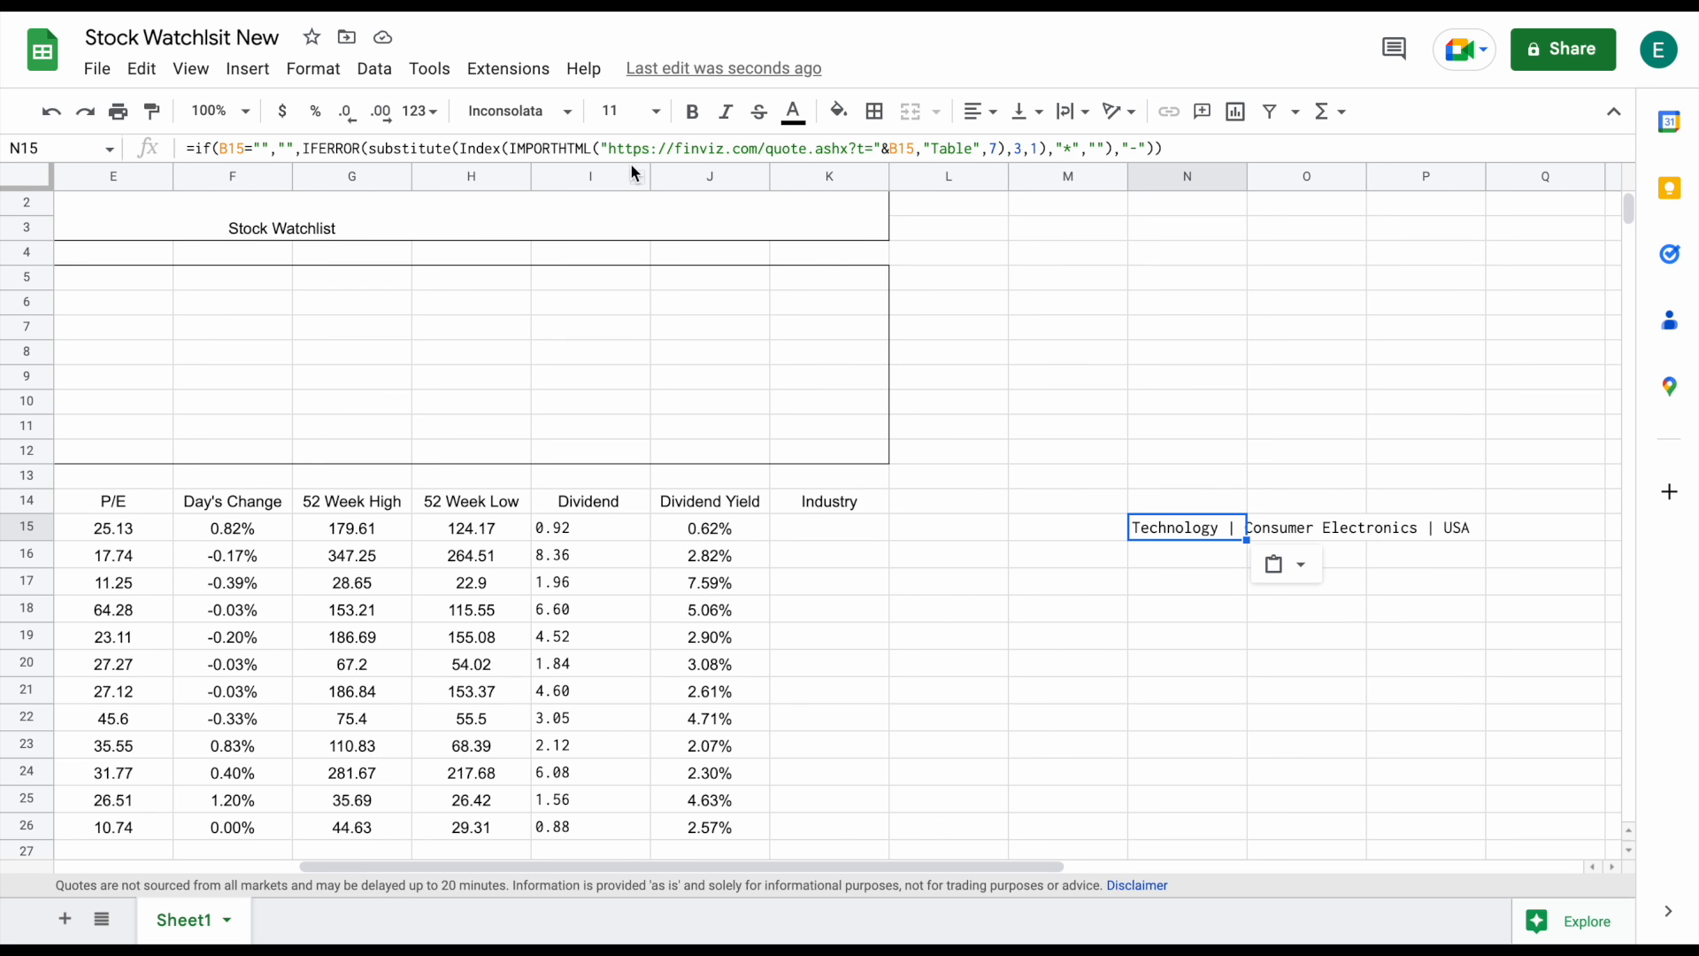
{"action": "left_click", "coordinate": [1185, 147]}
{"action": "left_click_drag", "start_coordinate": [1186, 146], "coordinate": [185, 147]}
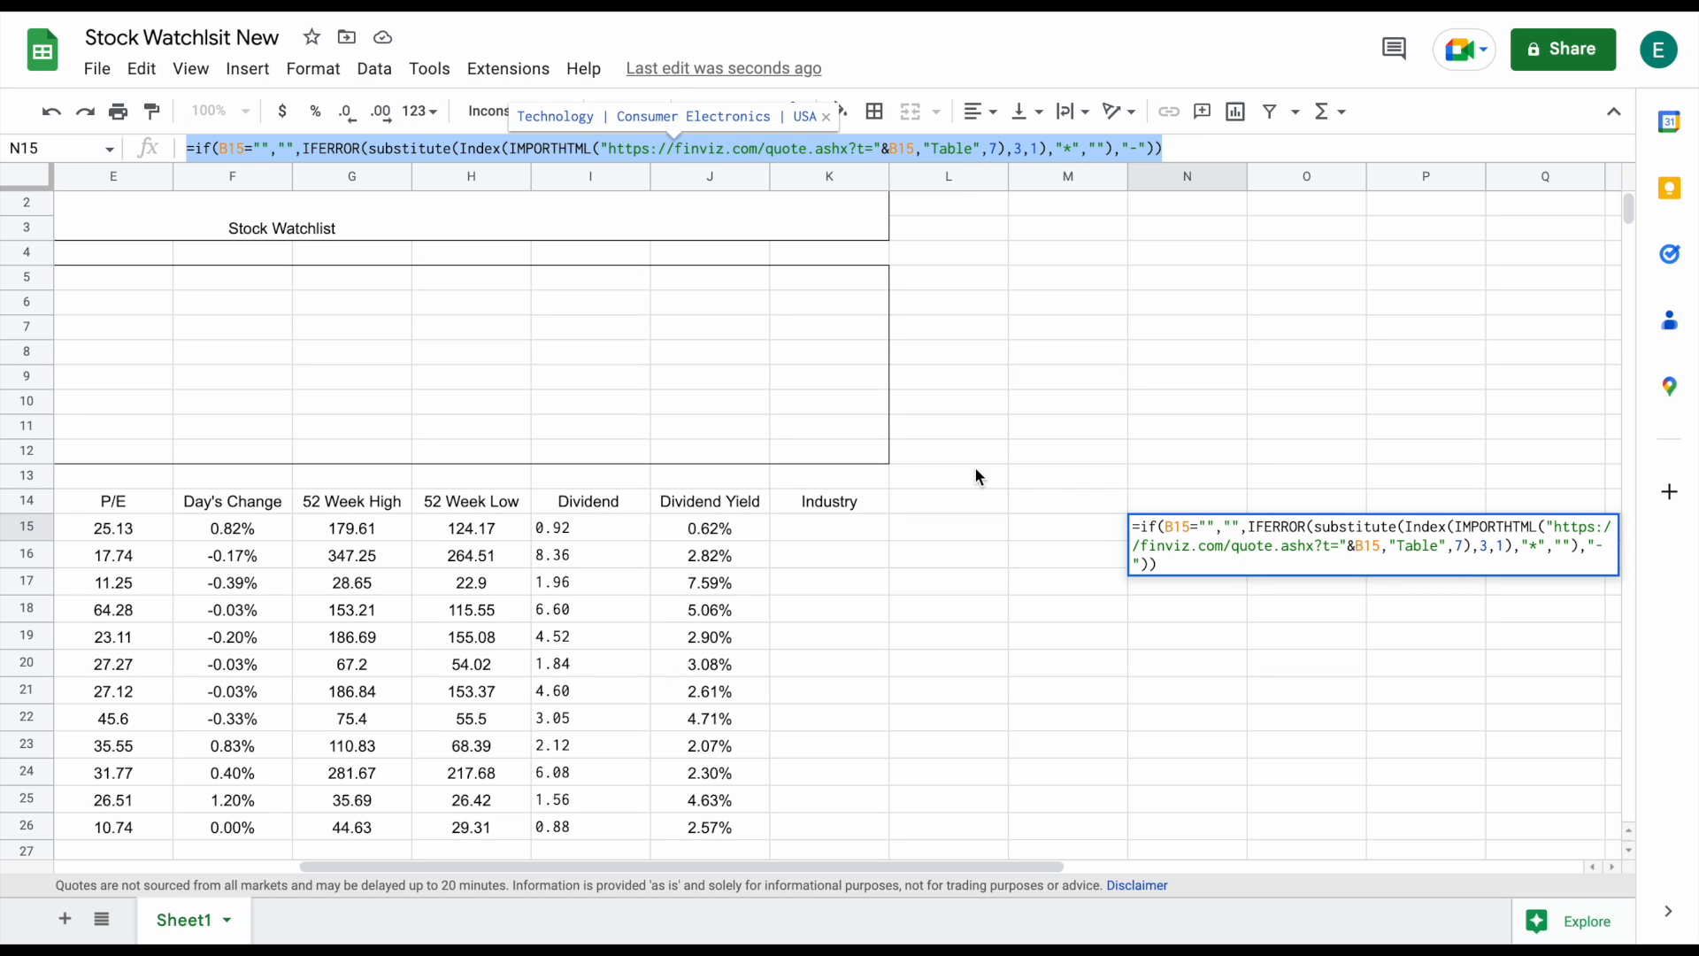
{"action": "key", "text": "Return"}
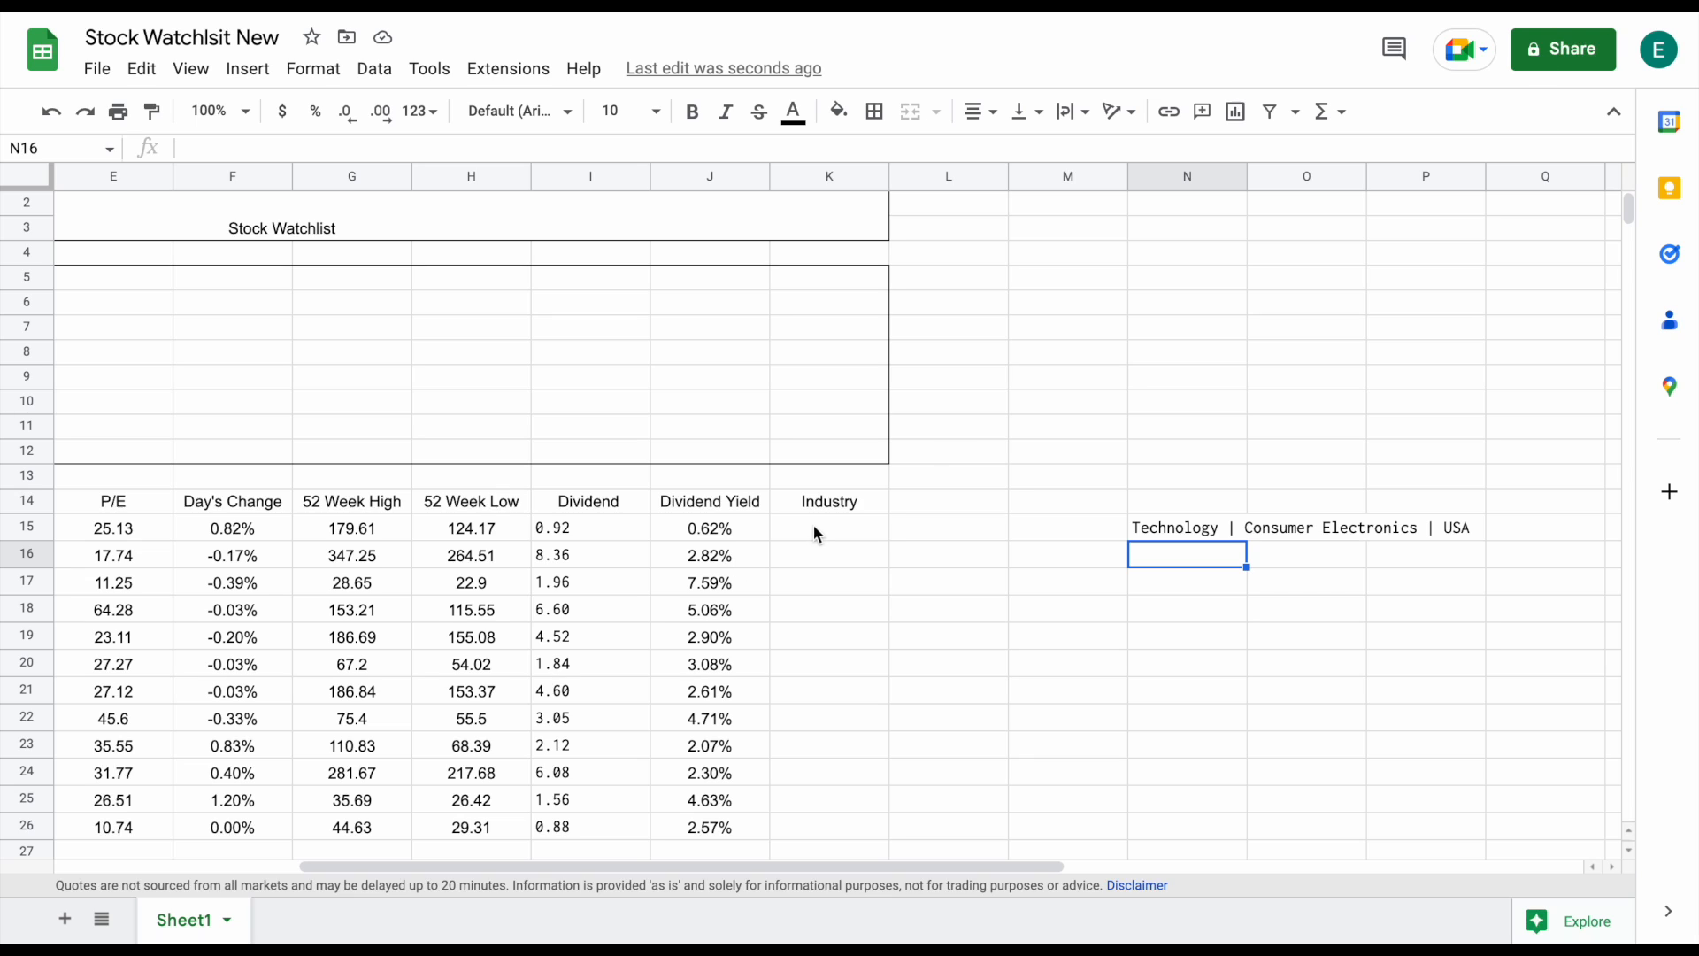
Enter =if(B15="","",Left(N15, Search(" |",N15))) in K15 under Industry to extract the first part of N15
{"action": "left_click", "coordinate": [835, 526]}
{"action": "left_click", "coordinate": [476, 145]}
{"action": "type", "text": "=if(B15=\"\",\"\",Left(N15, Search(\" |\",N15)))"}
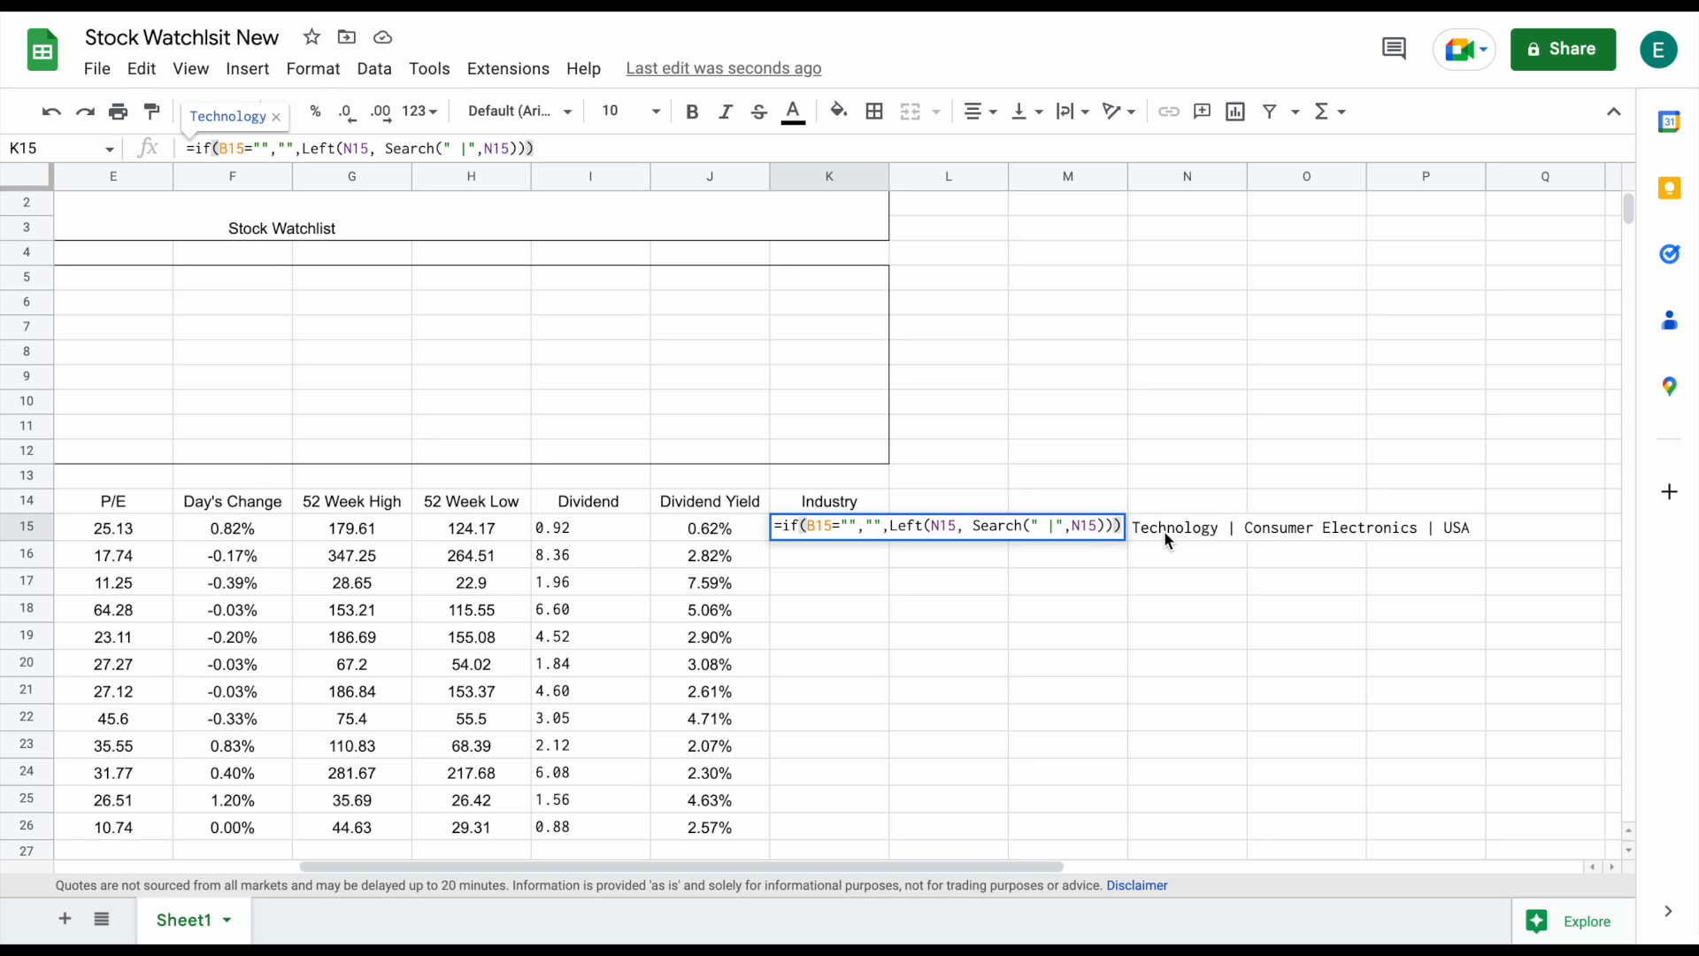
{"action": "key", "text": "Return"}
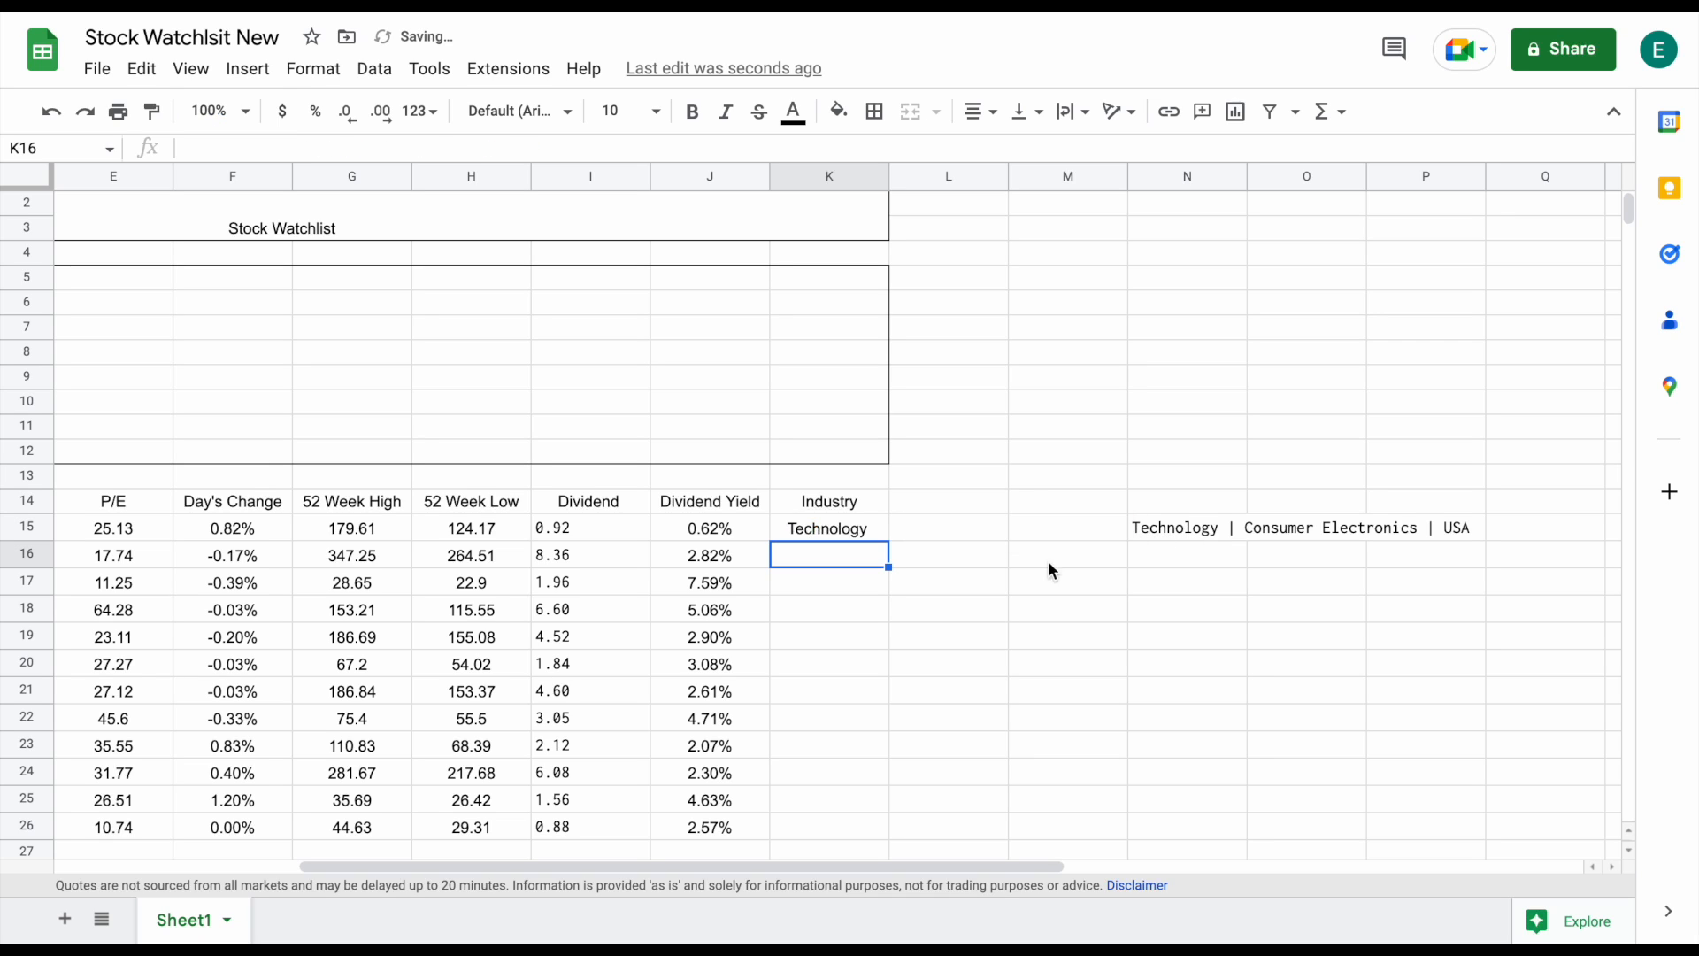
{"action": "left_click", "coordinate": [866, 530]}
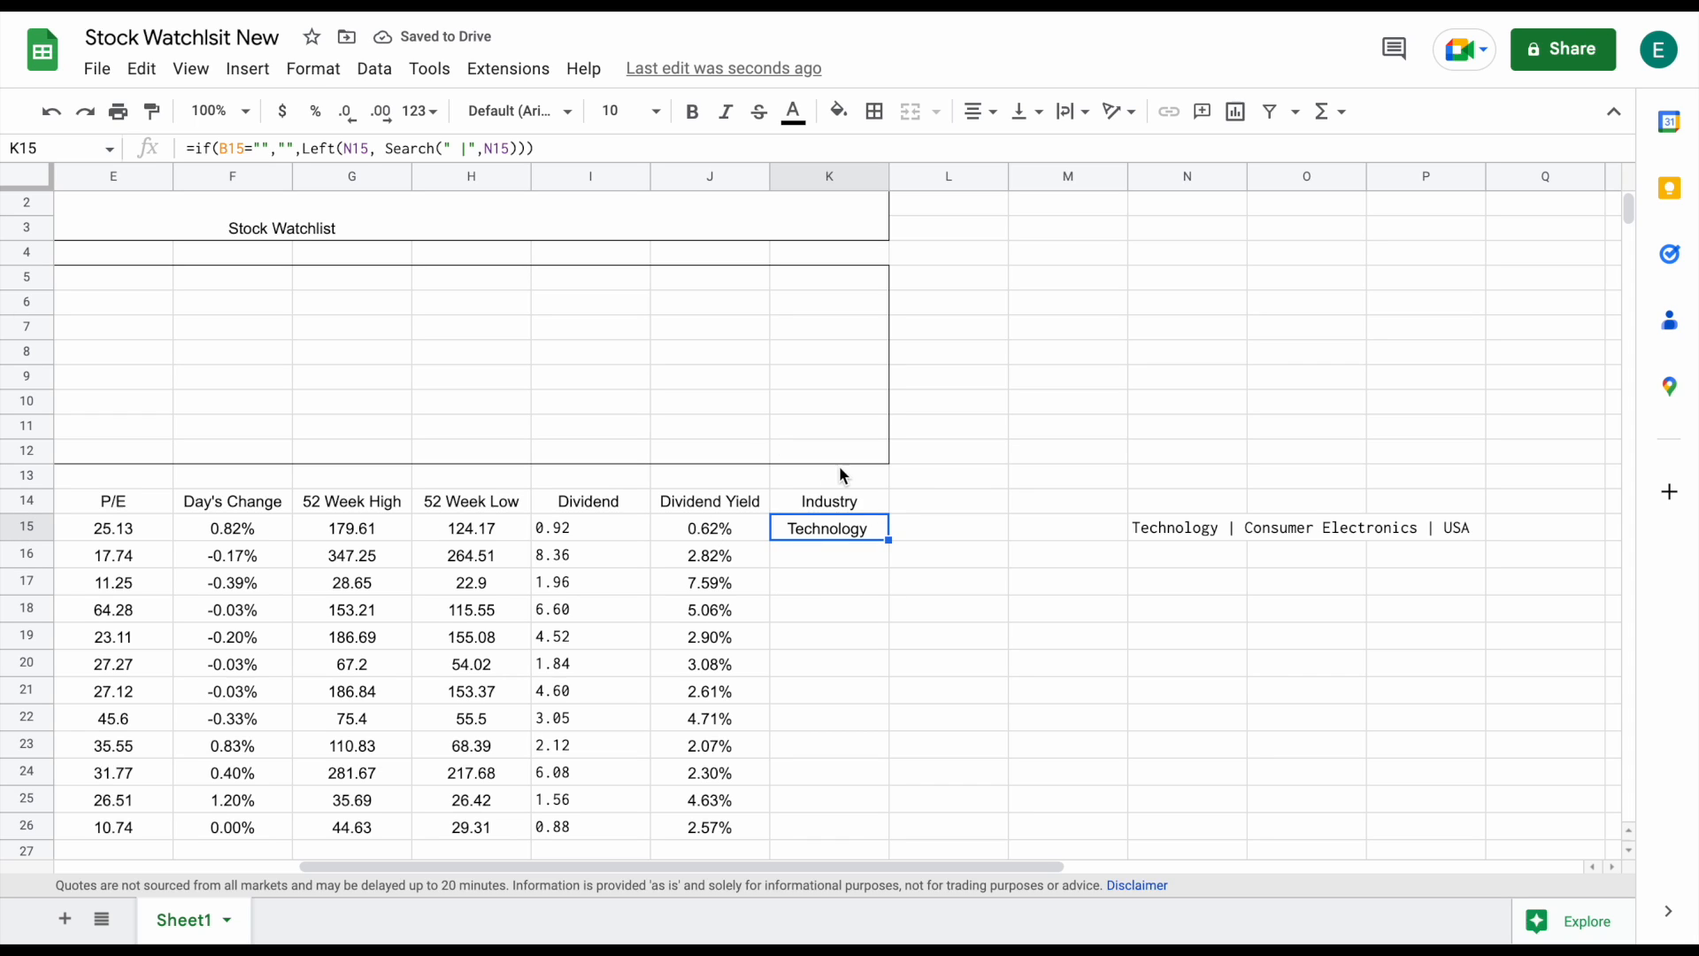
{"action": "left_click", "coordinate": [1206, 531]}
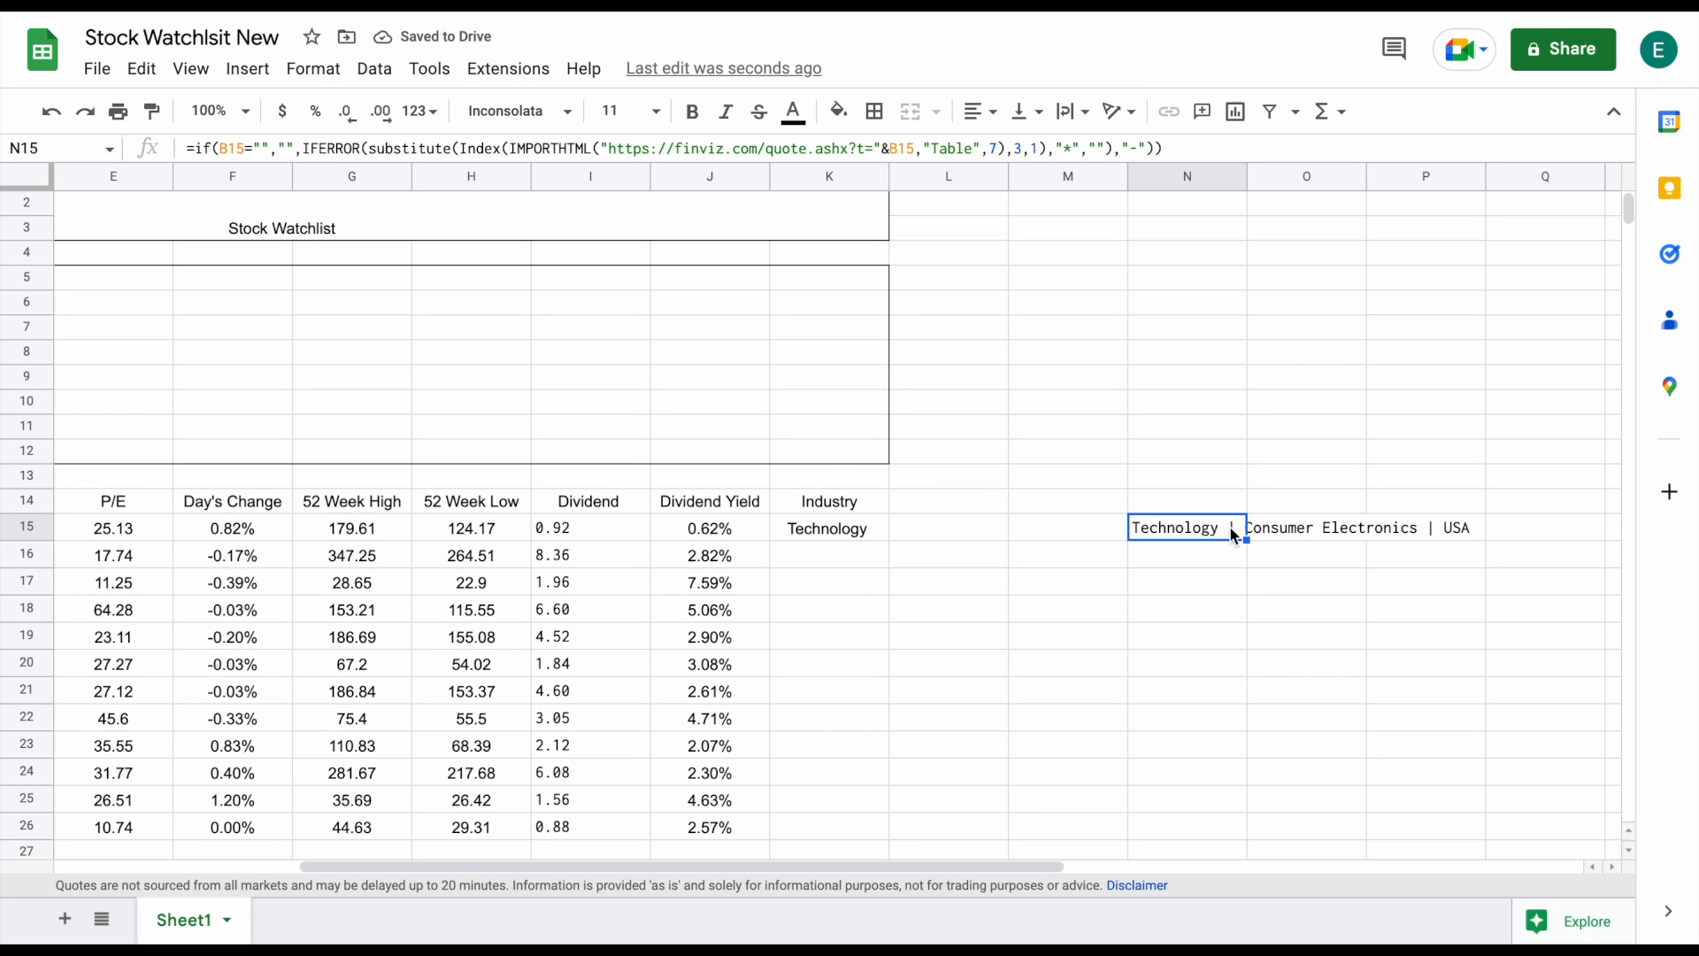
{"action": "left_click", "coordinate": [876, 534]}
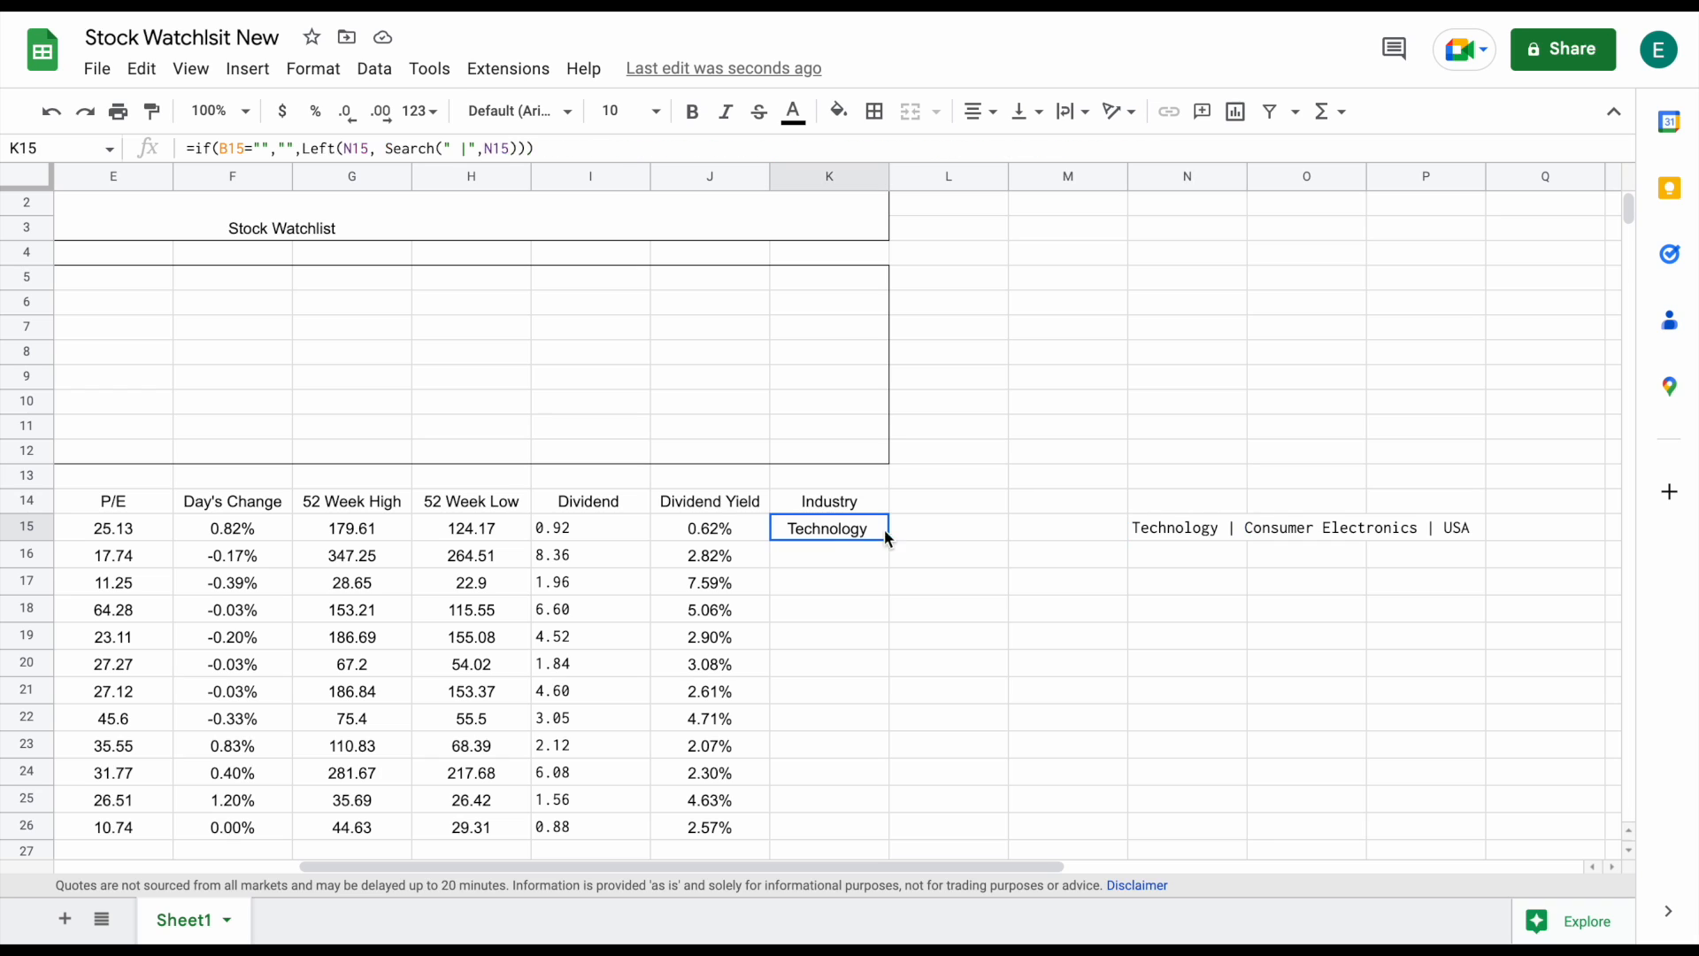
Fill the Finviz helper formula from N15 down to N30 and hide column N
{"action": "left_click", "coordinate": [1223, 528]}
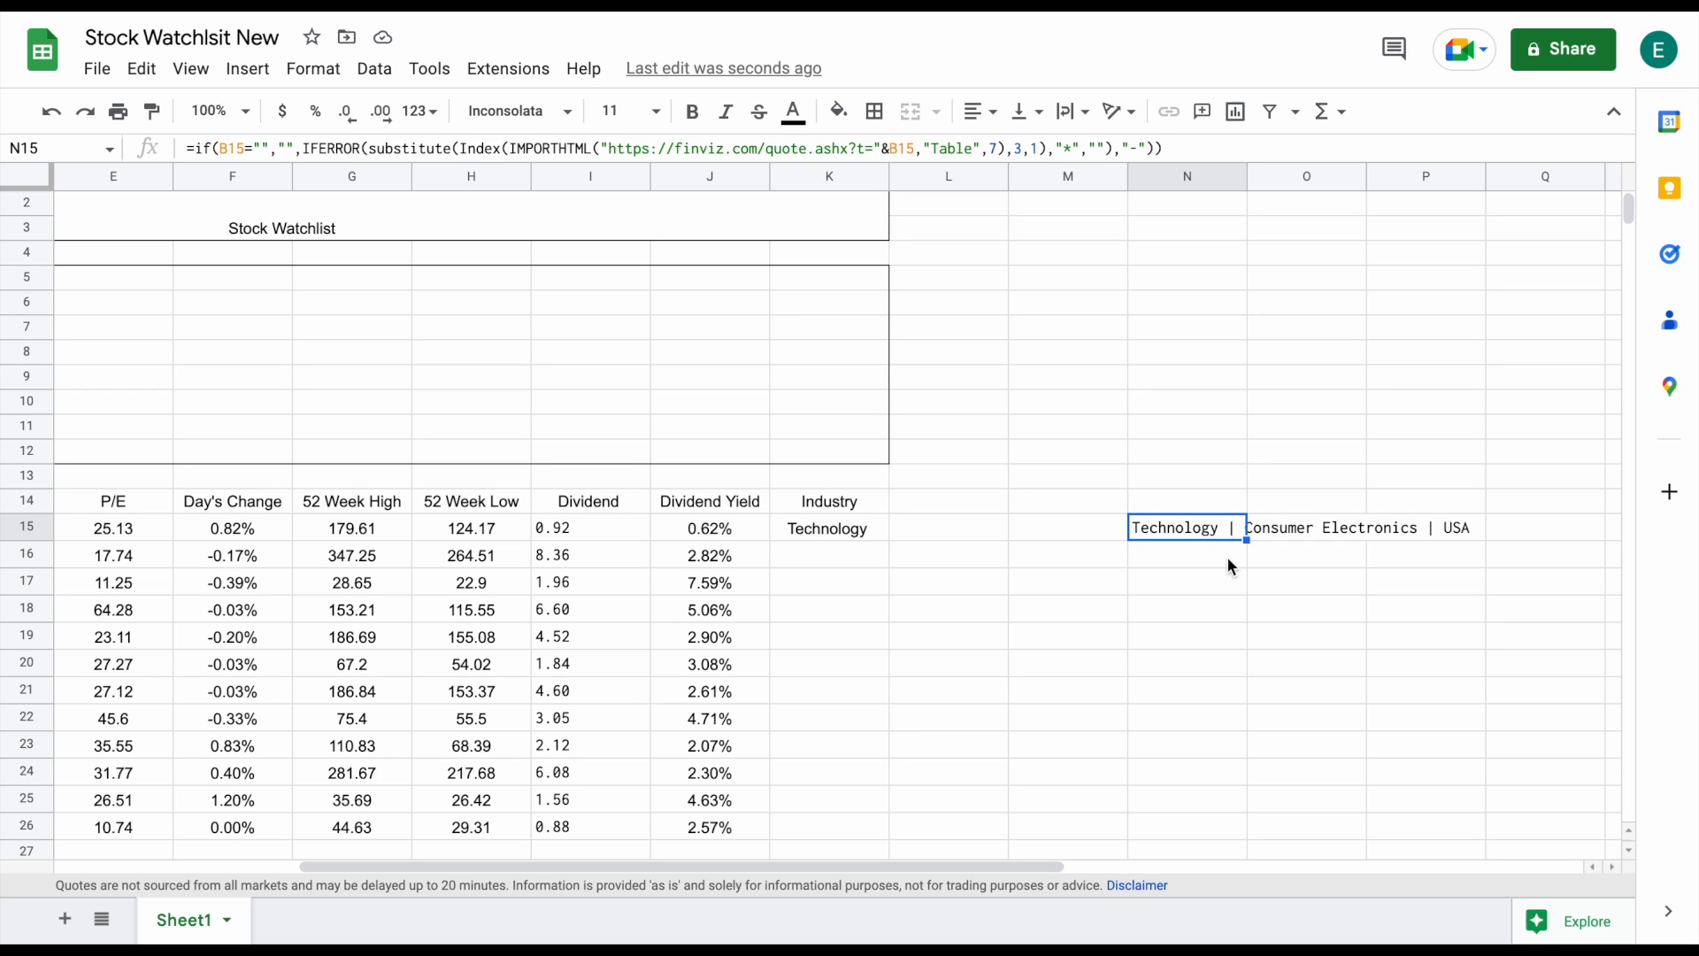
{"action": "scroll", "coordinate": [1227, 556], "scroll_direction": "down", "scroll_amount": 2}
{"action": "left_click_drag", "start_coordinate": [1245, 386], "coordinate": [1198, 785]}
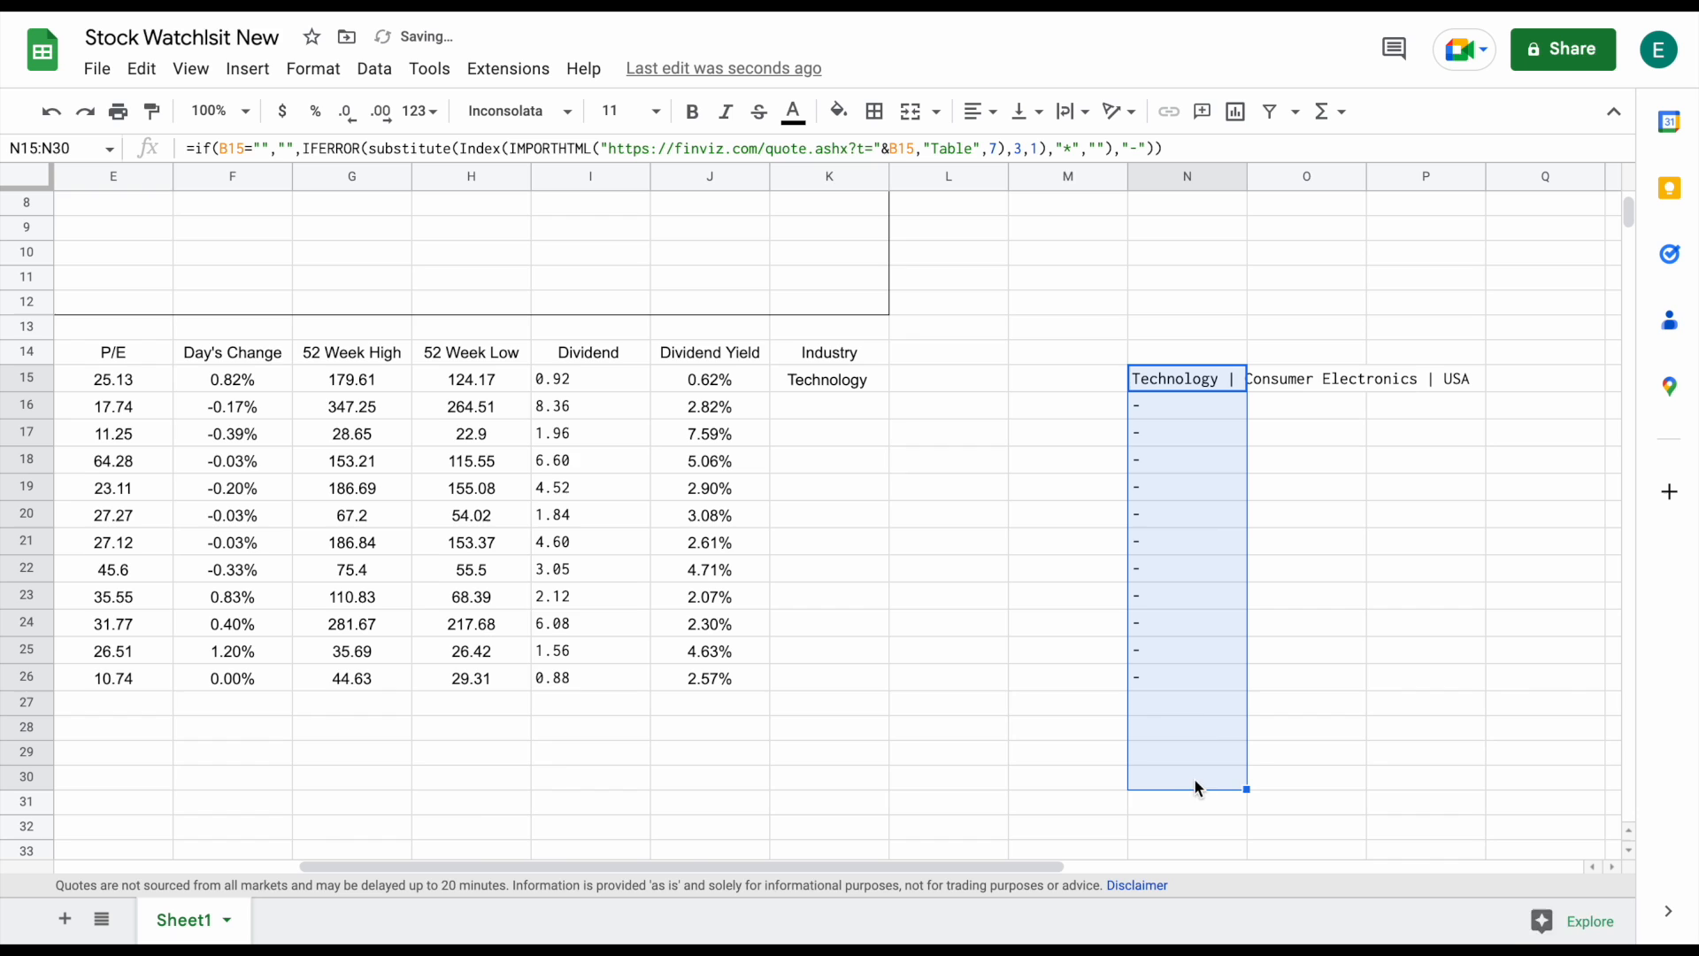
{"action": "scroll", "coordinate": [1214, 302], "scroll_direction": "up", "scroll_amount": 2}
{"action": "left_click", "coordinate": [1201, 181]}
{"action": "right_click", "coordinate": [1200, 182]}
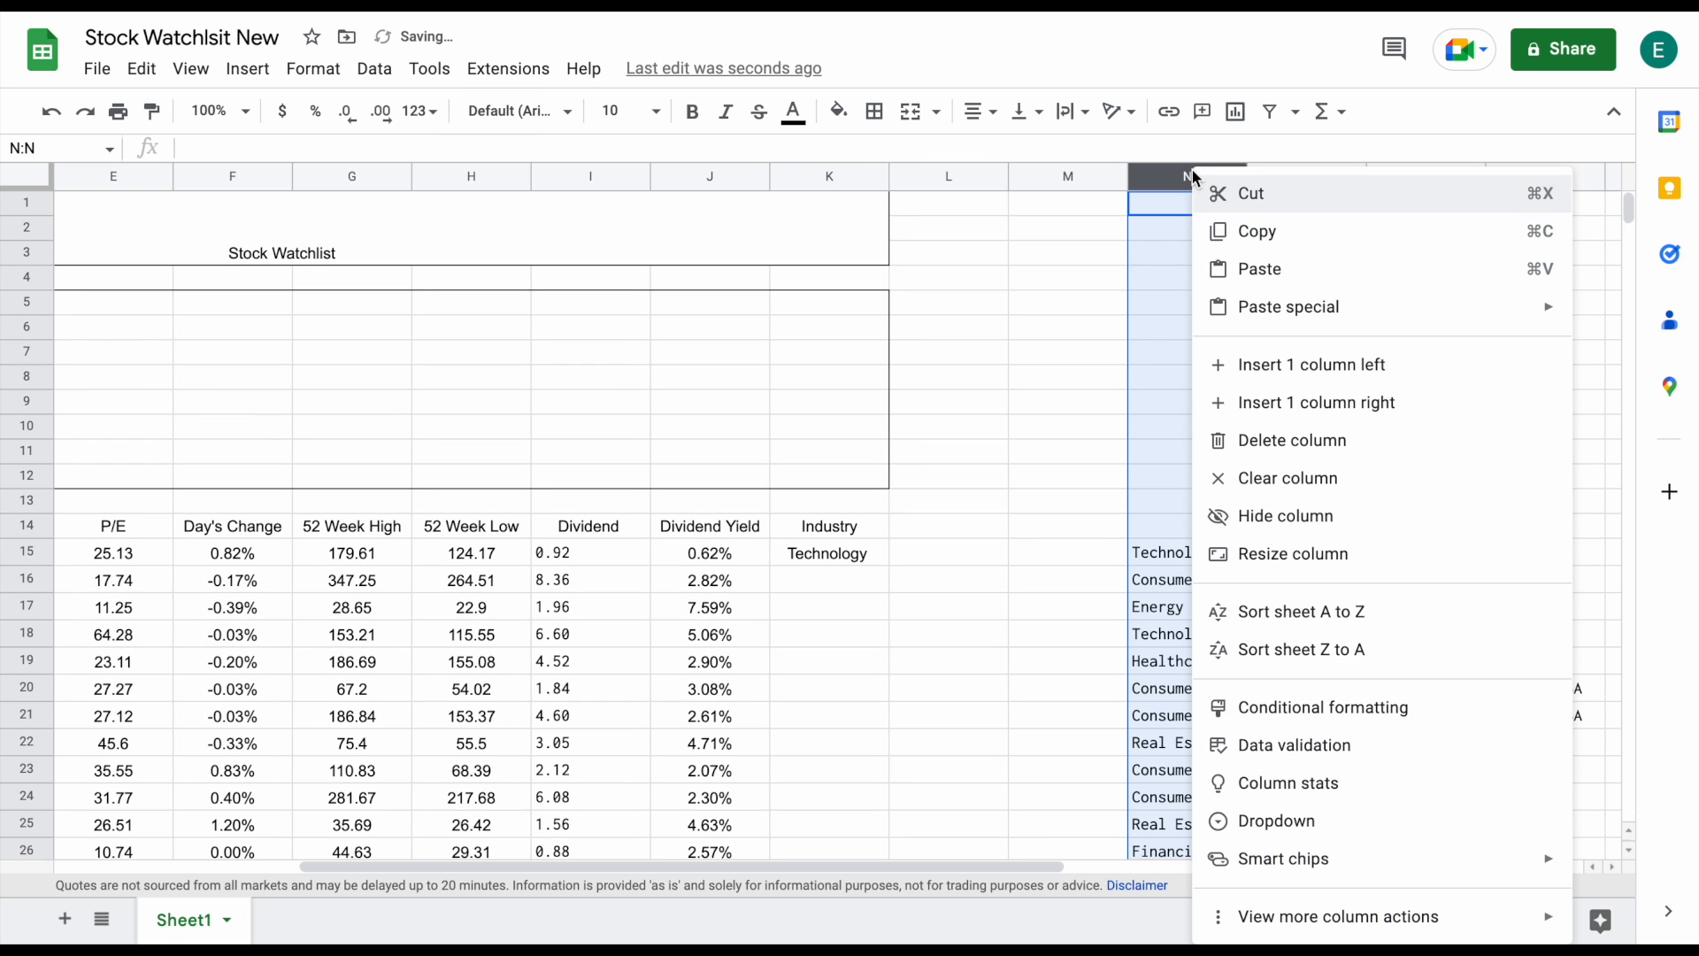
{"action": "left_click", "coordinate": [1336, 516]}
Fill the Industry formula from K15 down to K26 and widen column K to fit the industry names
{"action": "scroll", "coordinate": [1211, 555], "scroll_direction": "left", "scroll_amount": 5}
{"action": "scroll", "coordinate": [1210, 495], "scroll_direction": "down", "scroll_amount": 1}
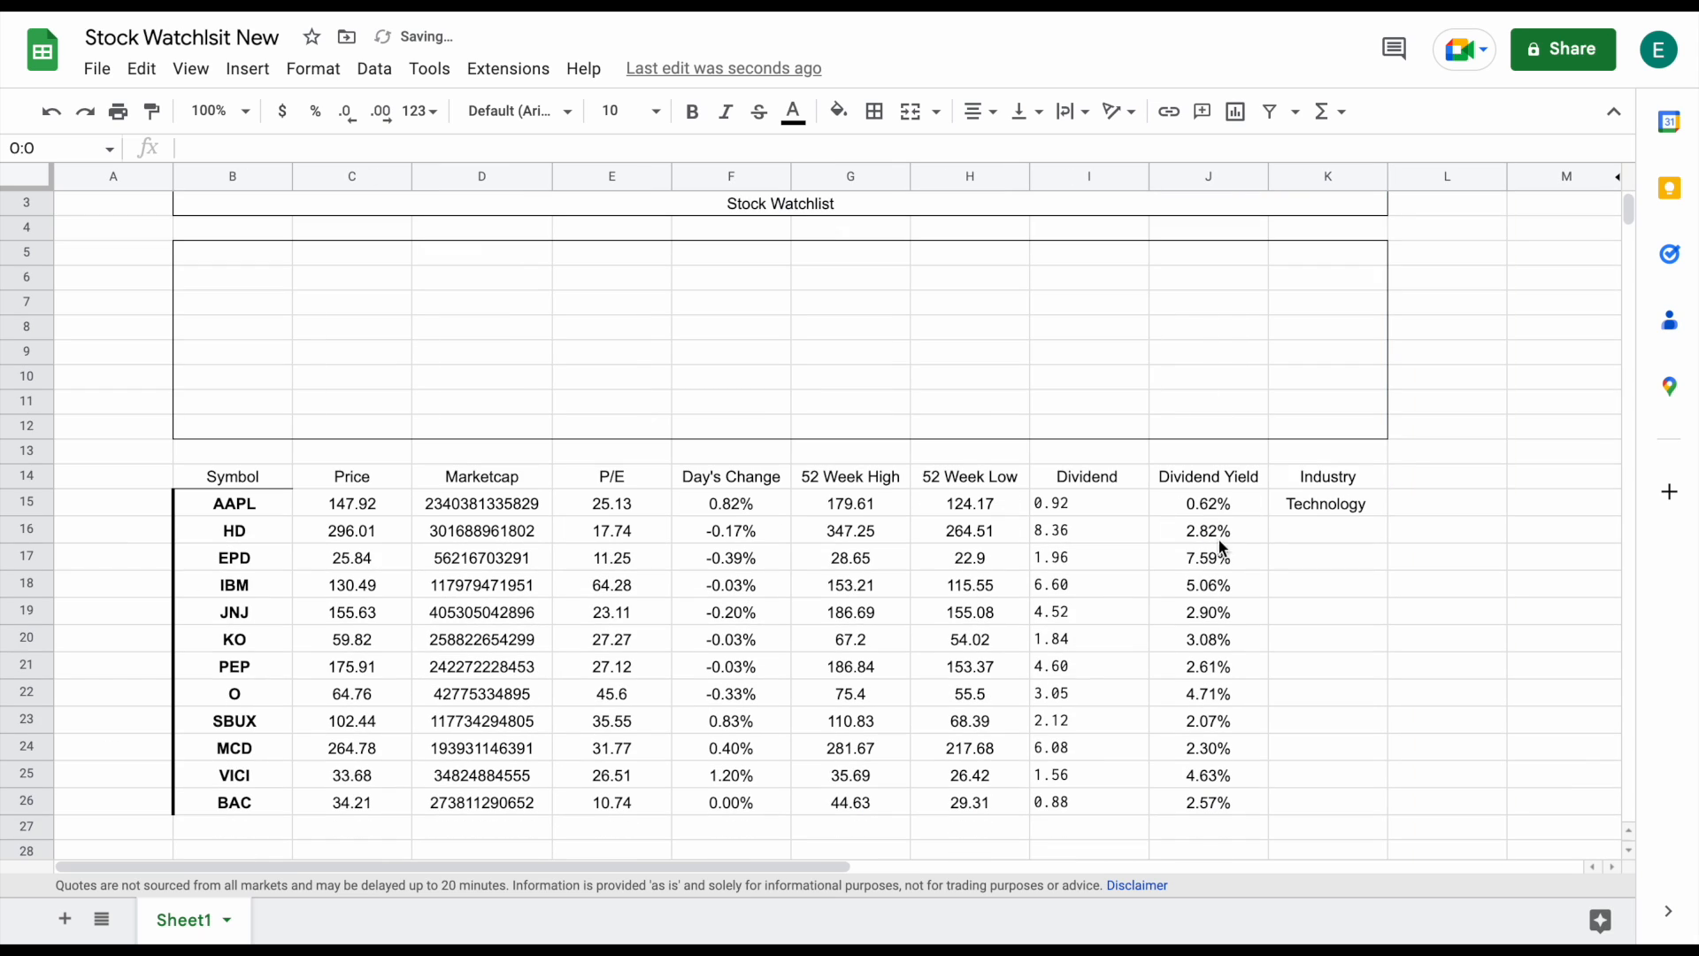
{"action": "left_click", "coordinate": [1366, 503]}
{"action": "left_click_drag", "start_coordinate": [1387, 515], "coordinate": [1354, 802]}
{"action": "left_click_drag", "start_coordinate": [1388, 176], "coordinate": [1447, 186]}
{"action": "left_click", "coordinate": [1502, 346]}
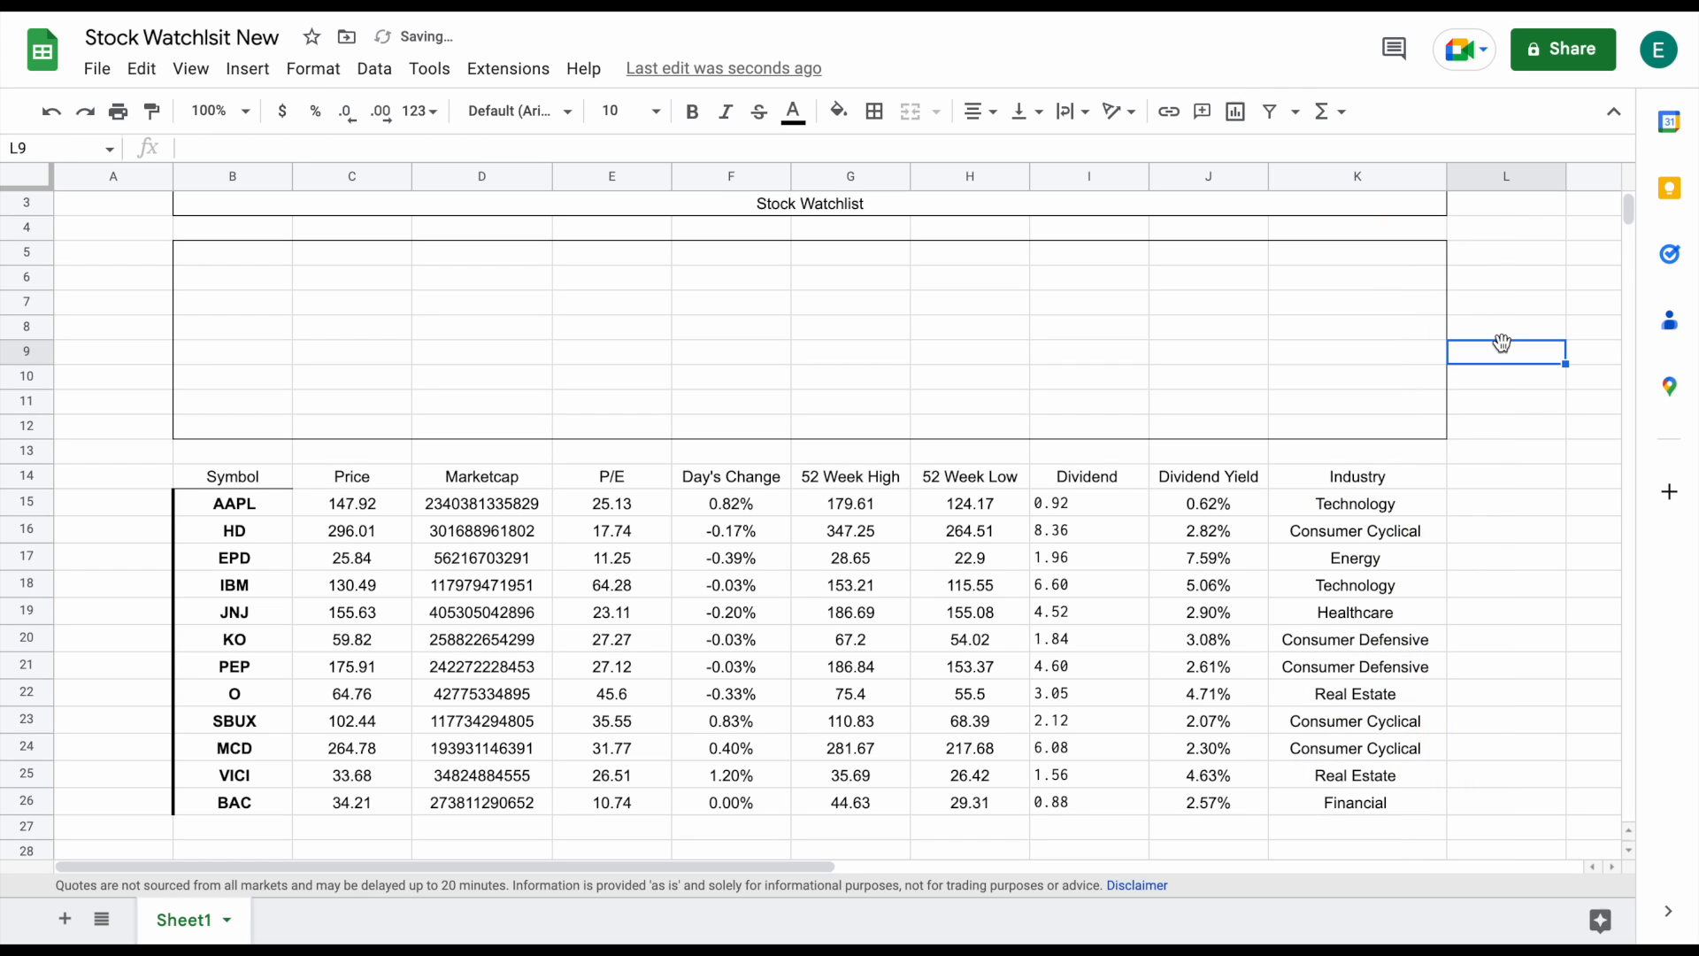
{"action": "left_click_drag", "start_coordinate": [1399, 506], "coordinate": [1381, 799]}
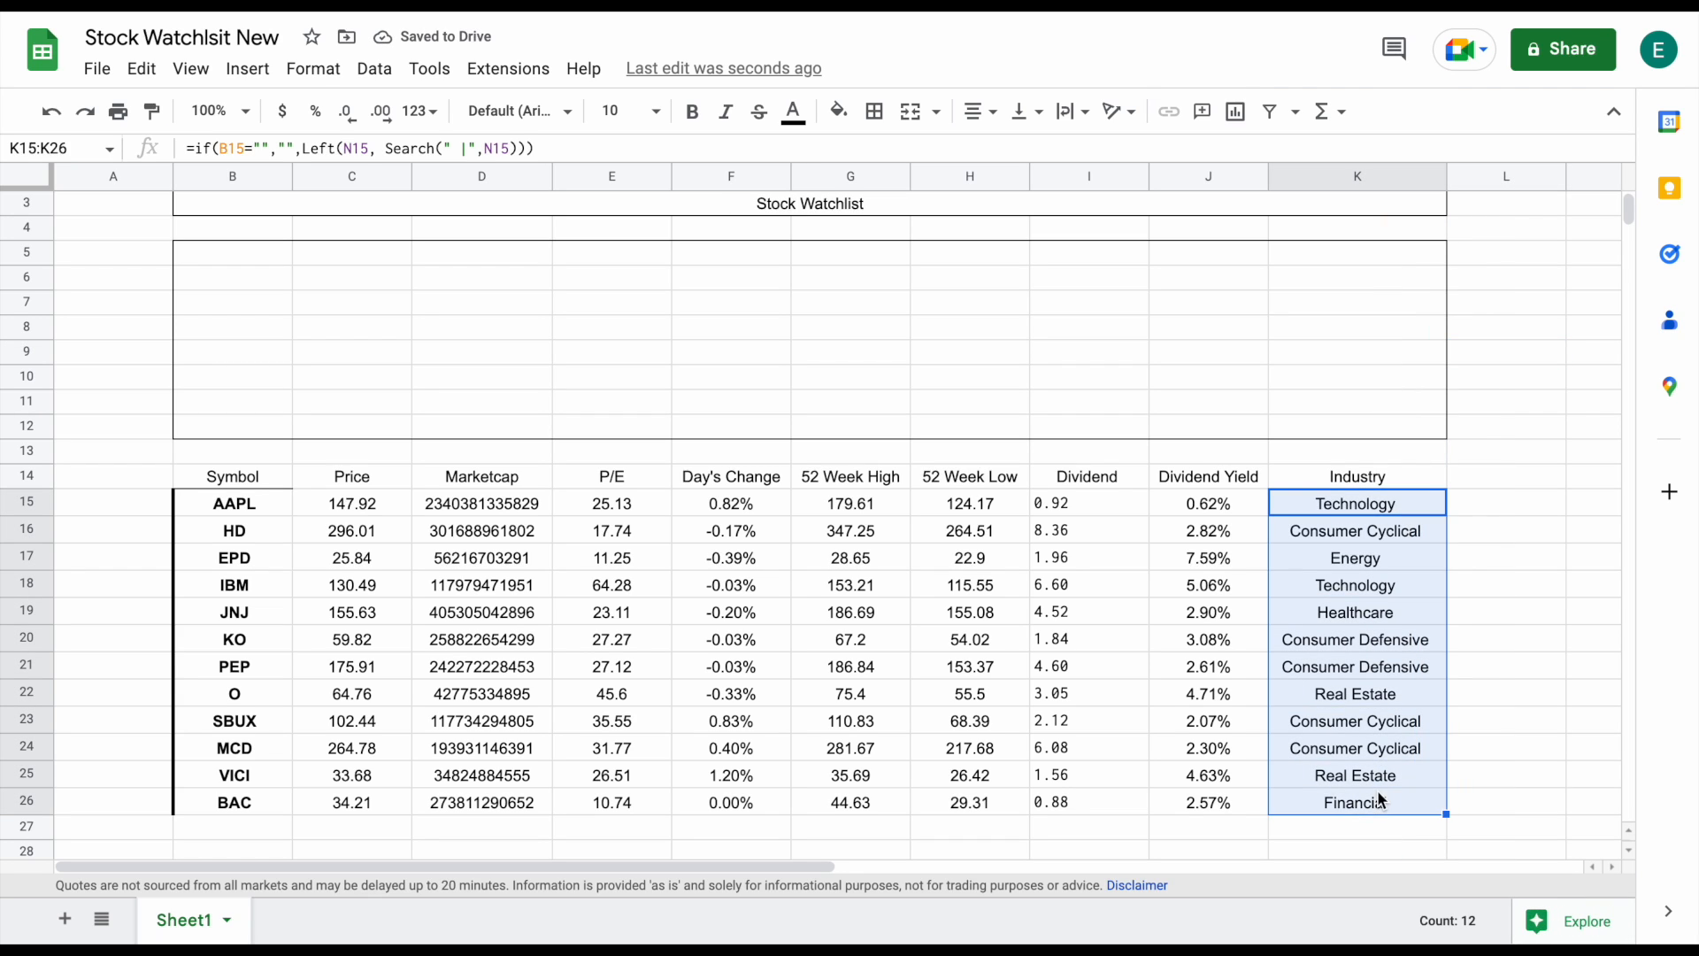
{"action": "left_click", "coordinate": [1524, 537]}
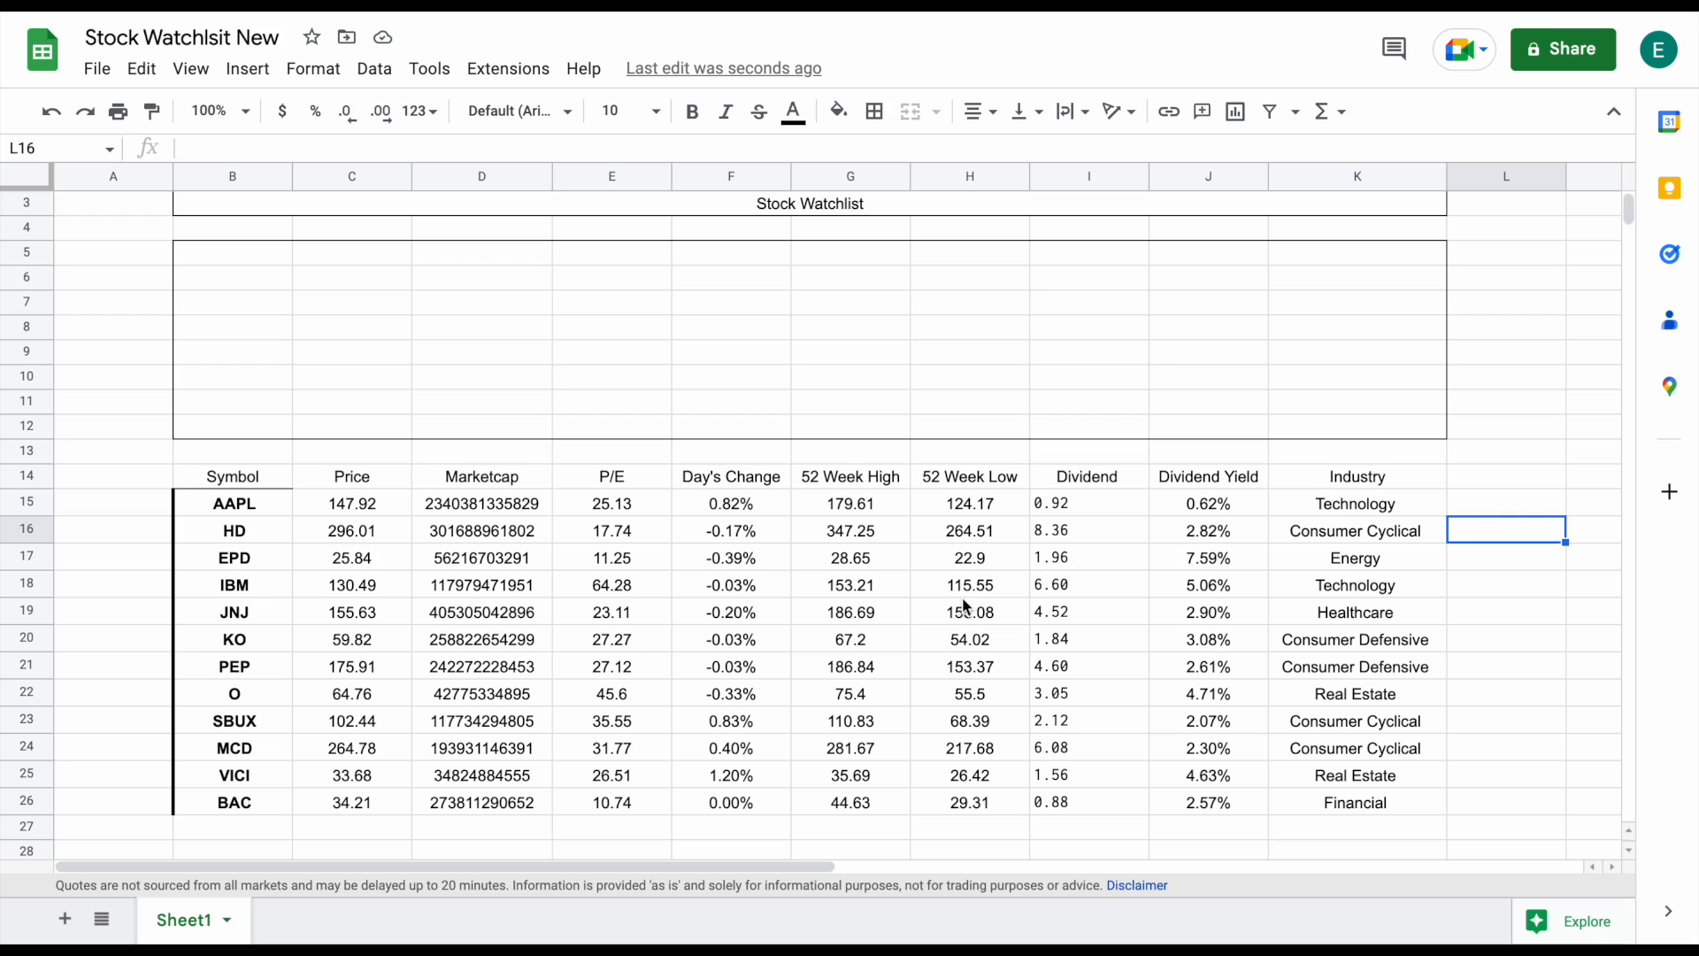
Merge B5:B6 into one cell and C5:C6 into another in the box above the table
{"action": "left_click", "coordinate": [443, 336]}
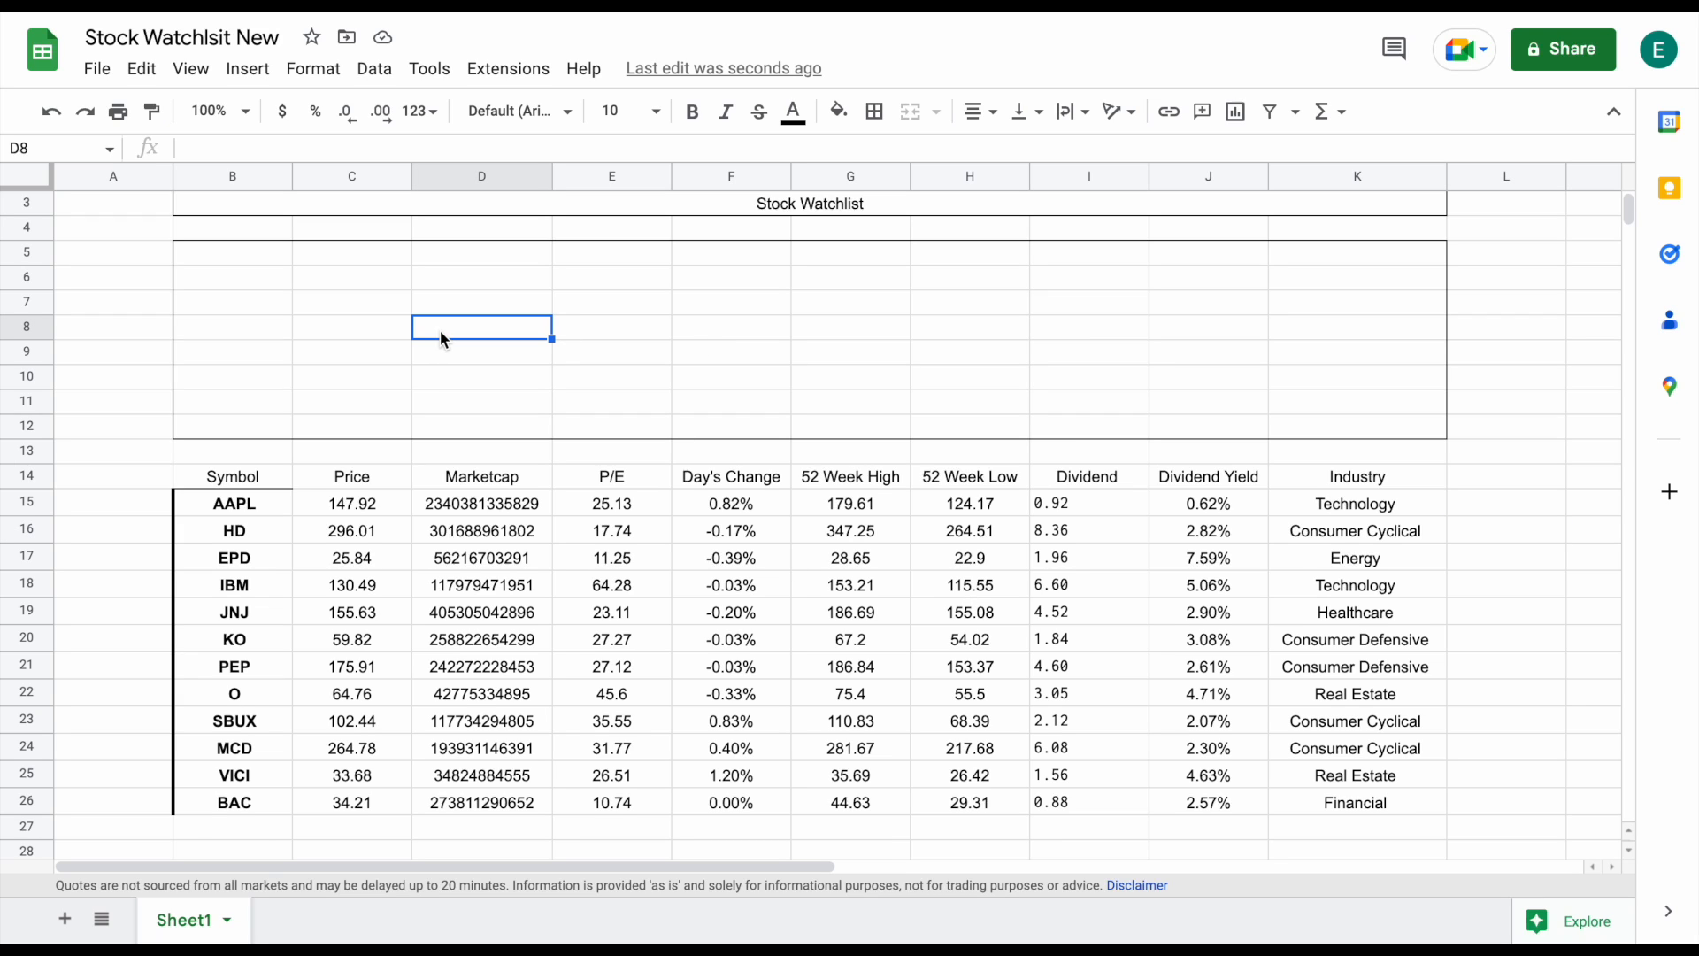
{"action": "left_click_drag", "start_coordinate": [264, 257], "coordinate": [261, 283]}
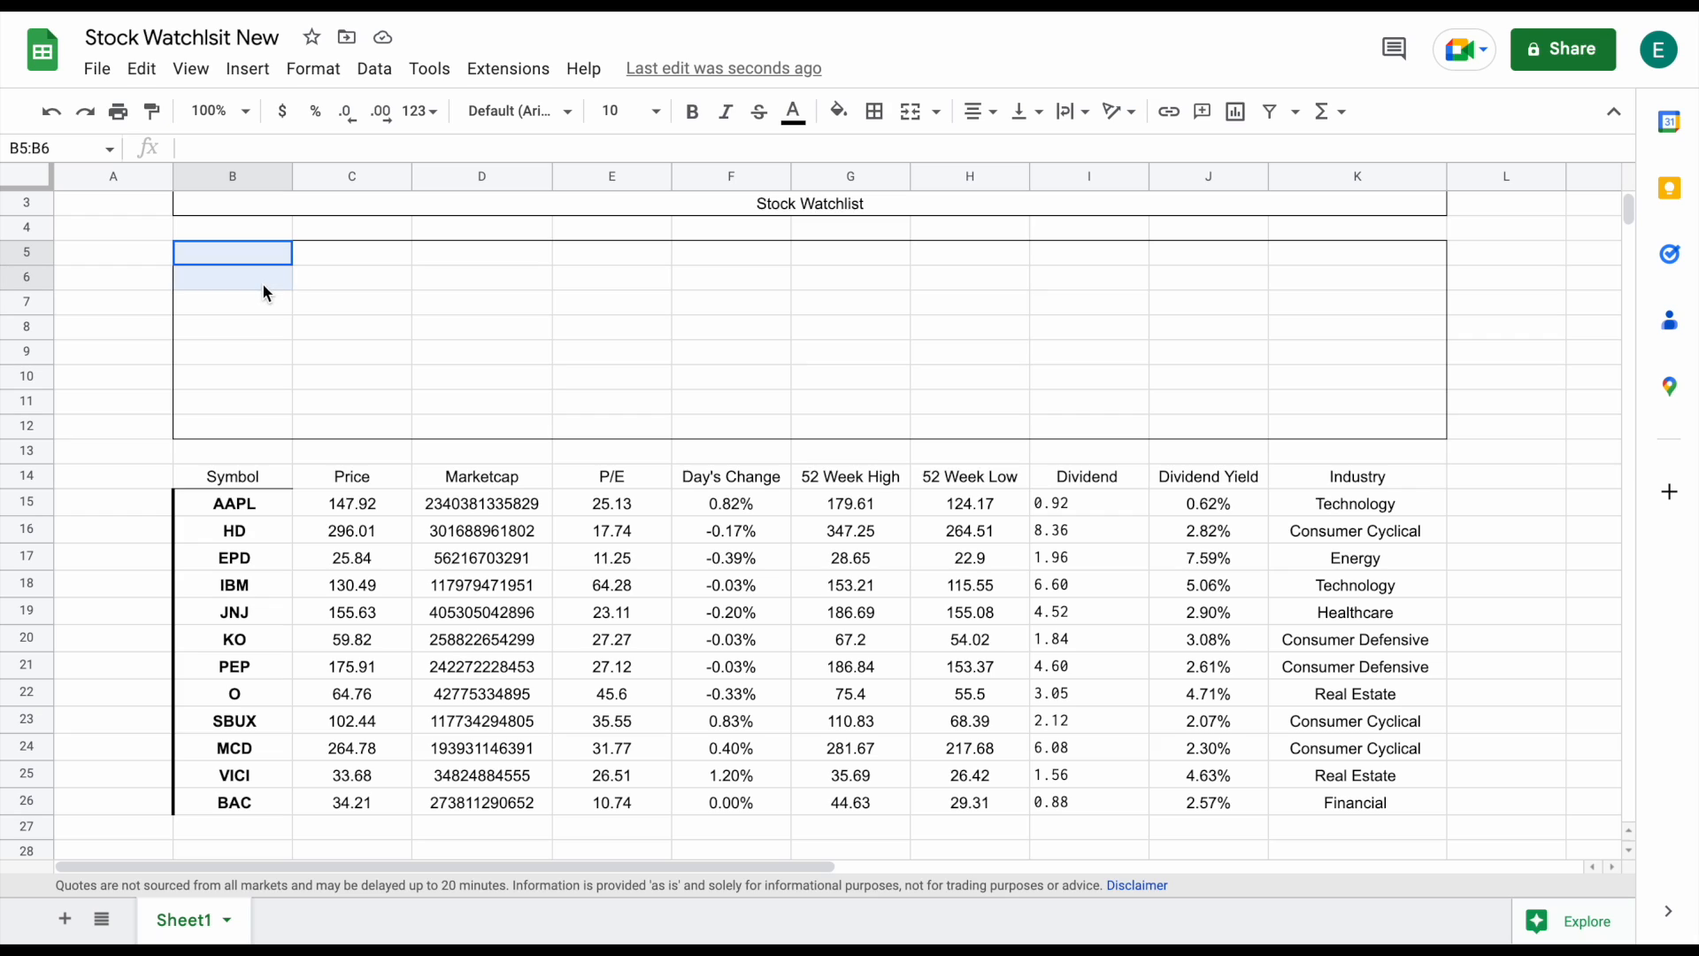
{"action": "left_click", "coordinate": [902, 125]}
{"action": "left_click_drag", "start_coordinate": [380, 254], "coordinate": [382, 276]}
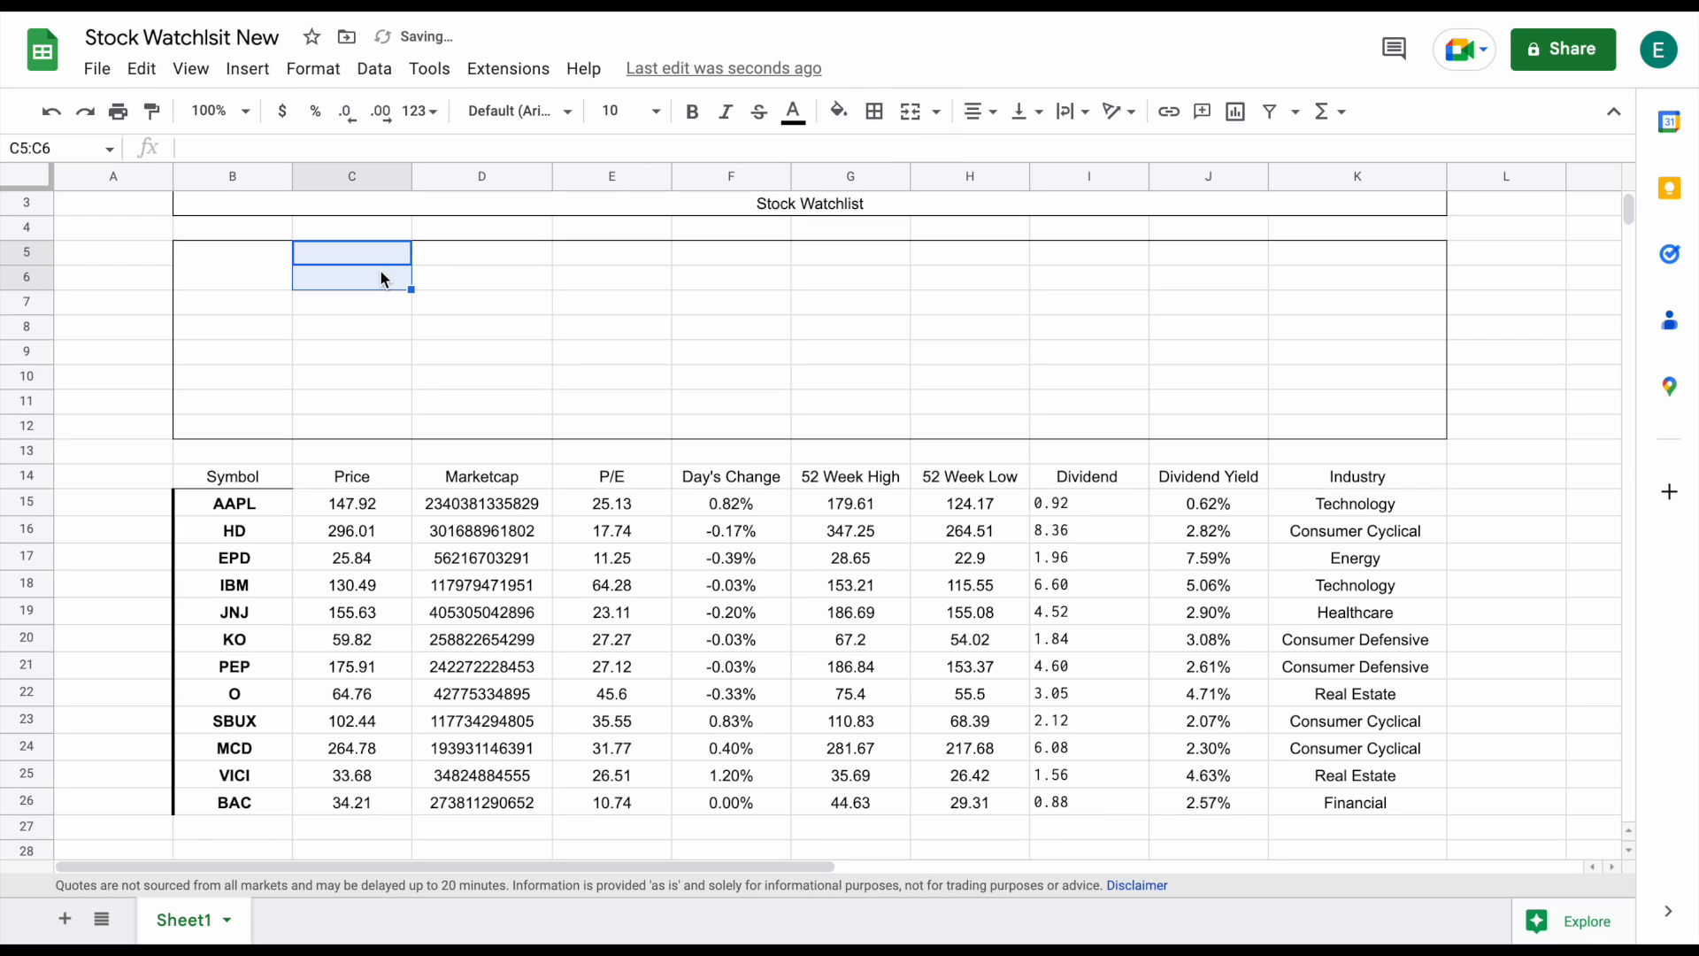
{"action": "left_click", "coordinate": [907, 115]}
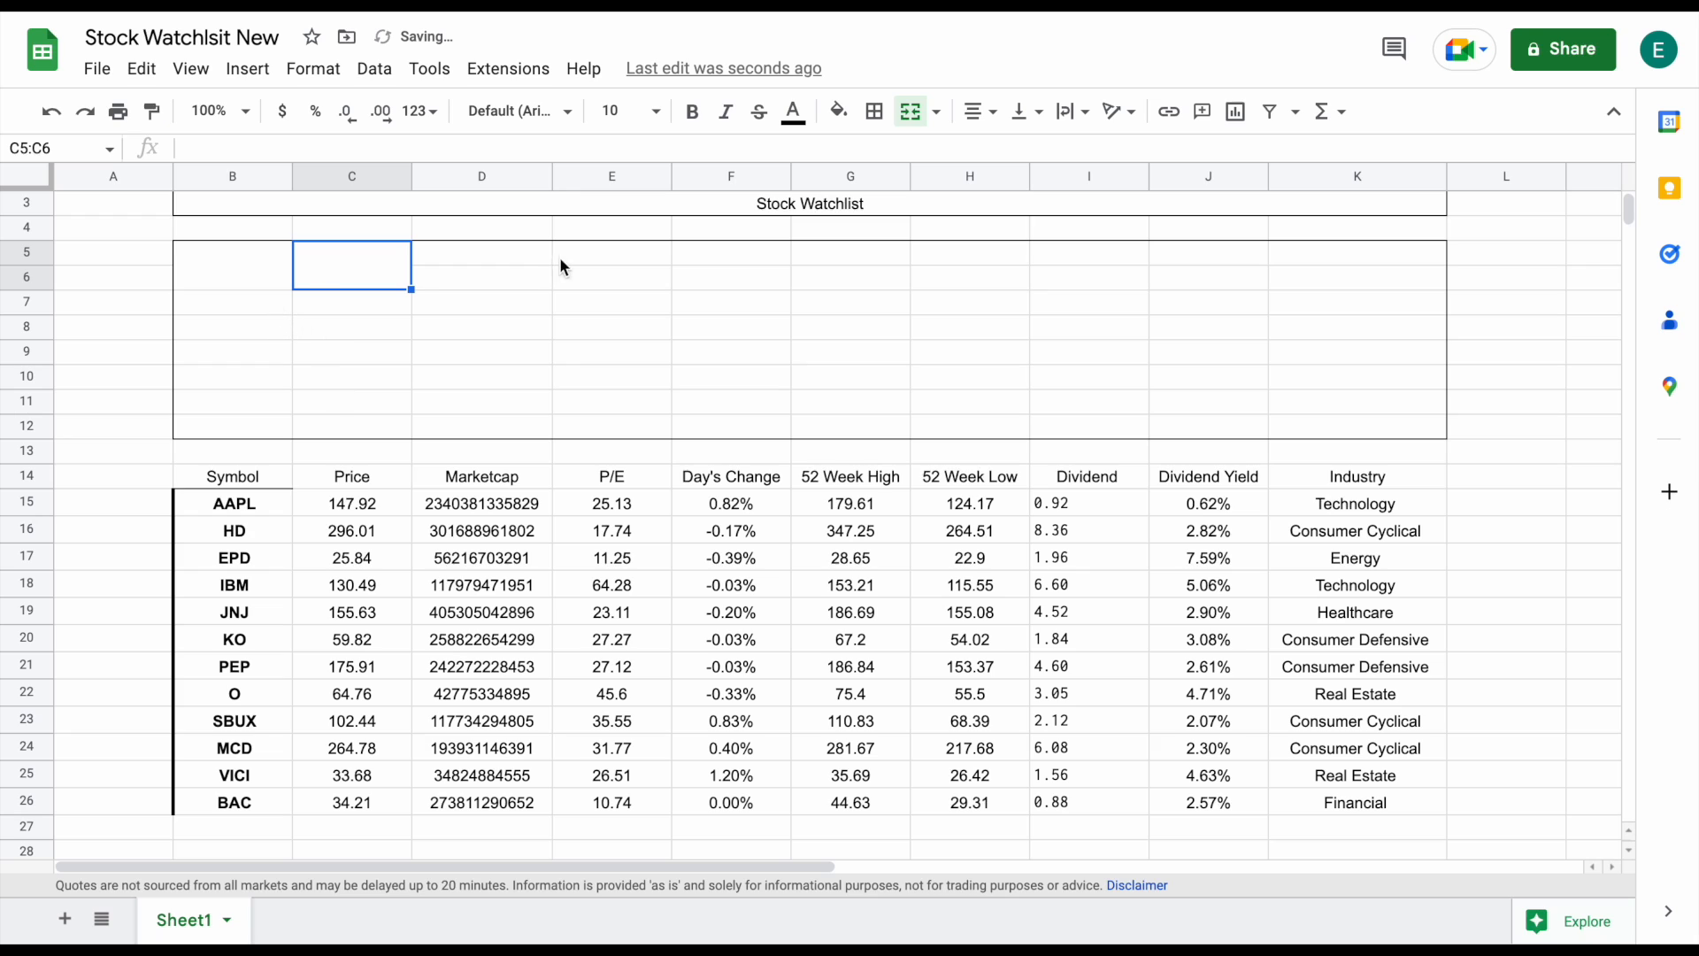
Merge D5:G12 and H5:K12 into two large separate areas in the box above the table
{"action": "left_click_drag", "start_coordinate": [514, 255], "coordinate": [850, 423]}
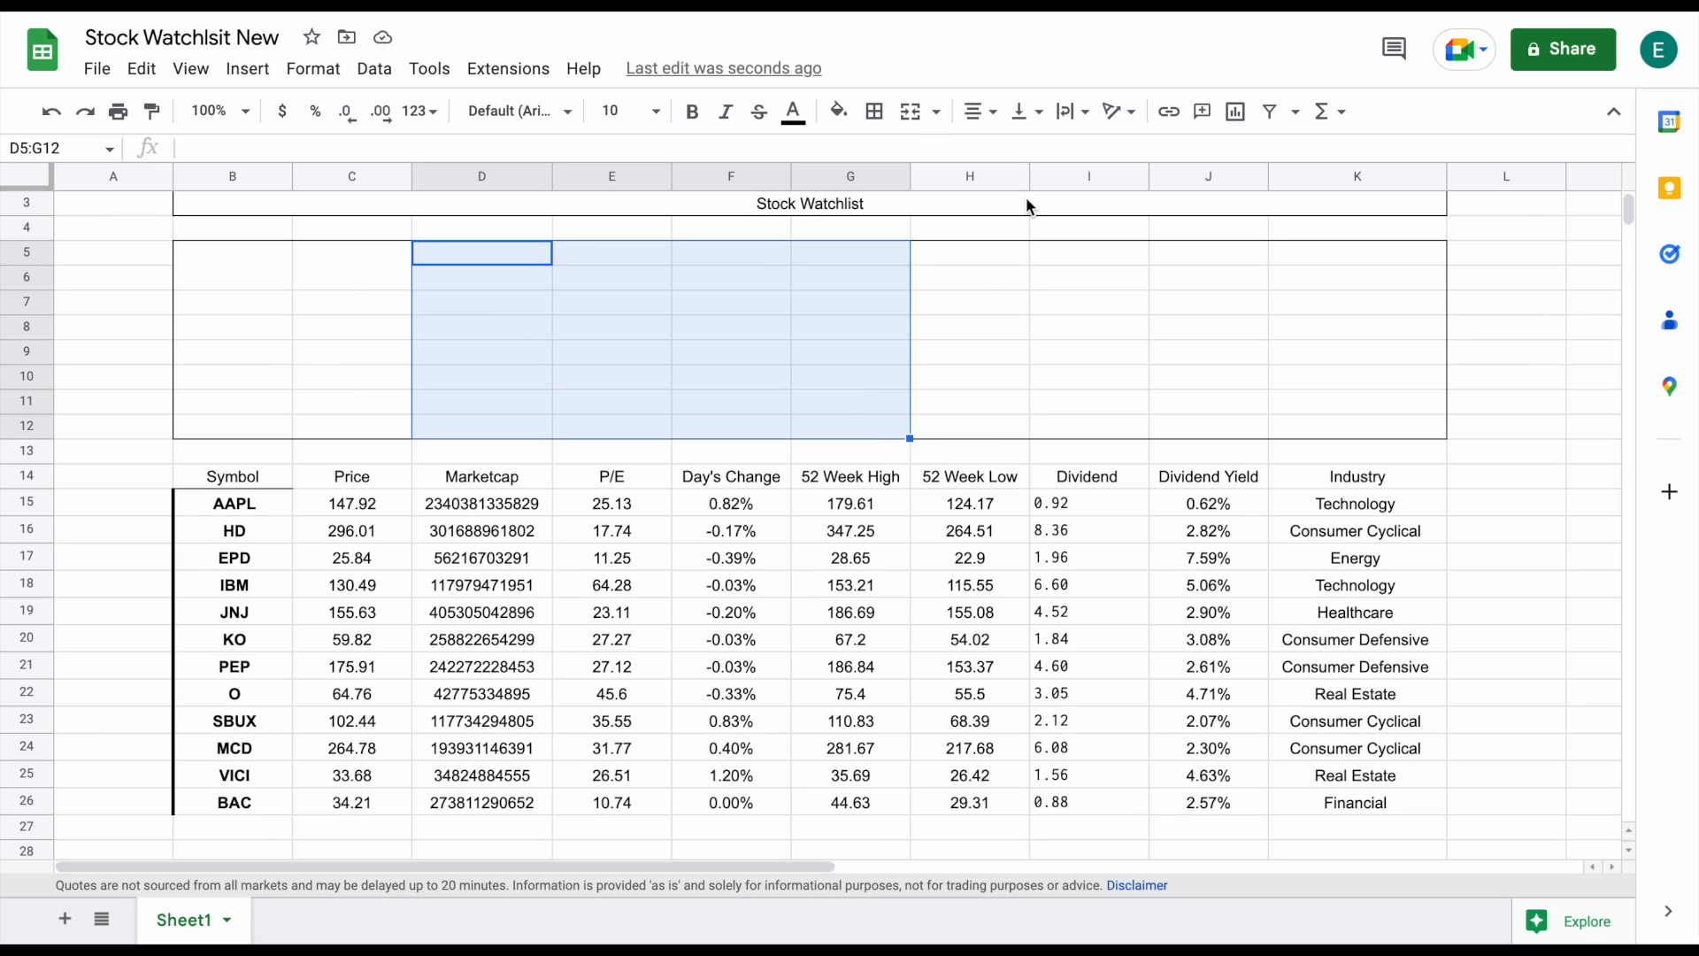
{"action": "left_click", "coordinate": [910, 112]}
{"action": "left_click_drag", "start_coordinate": [975, 265], "coordinate": [1363, 426]}
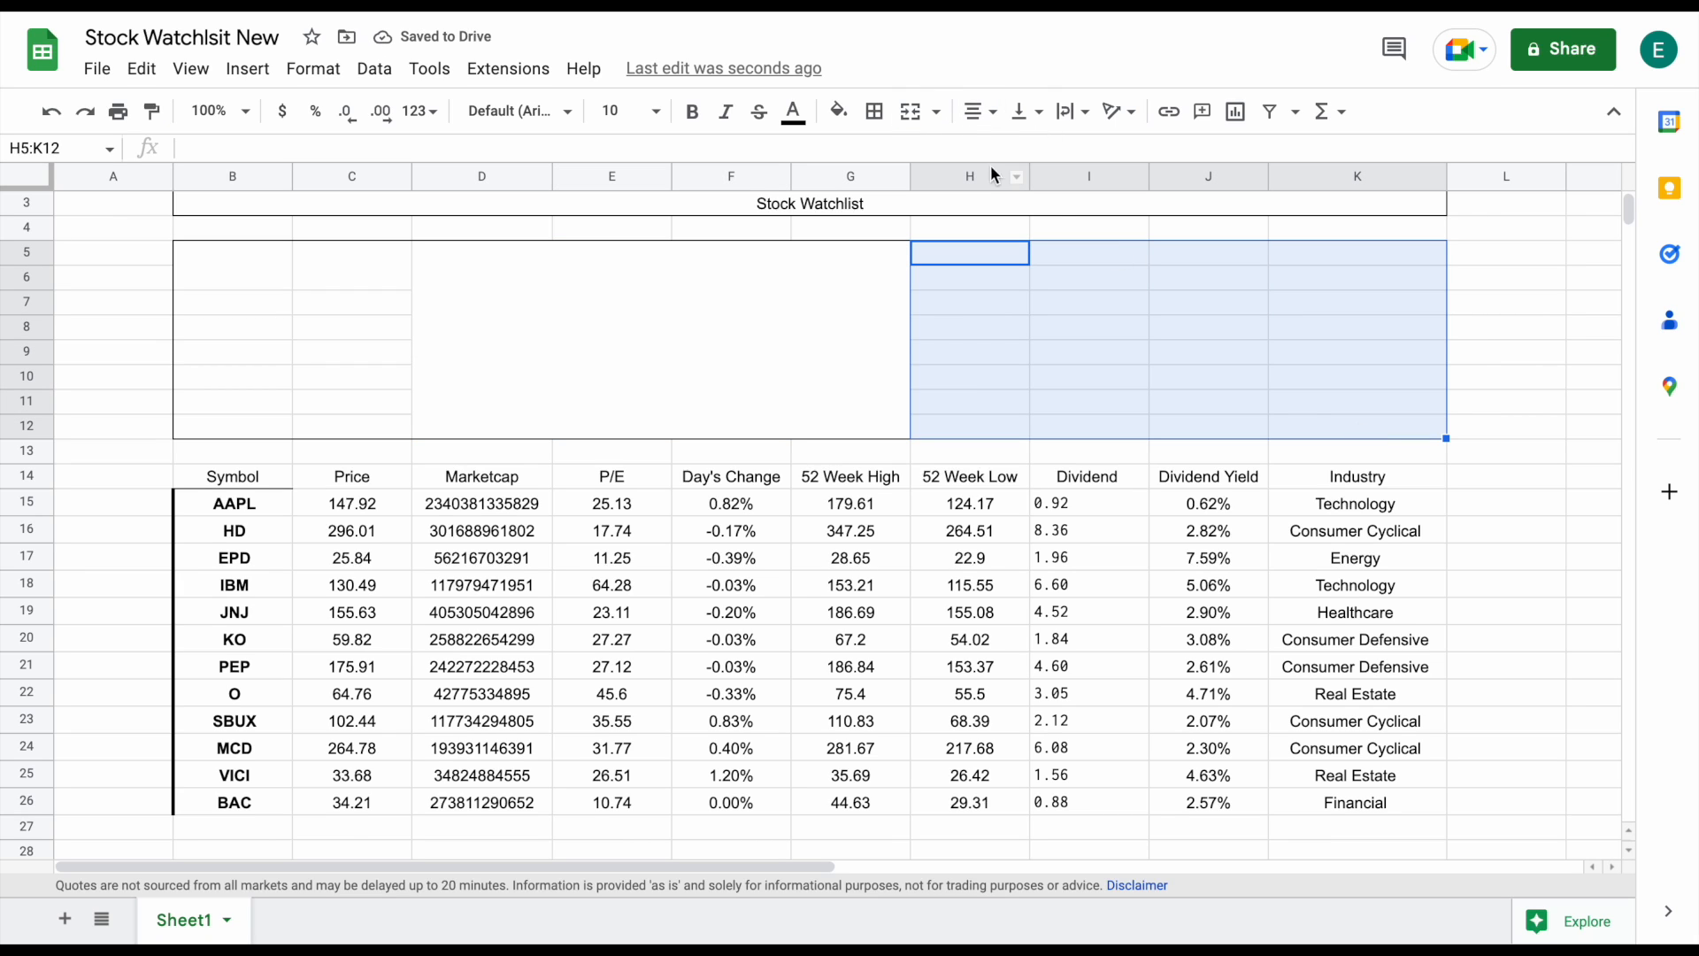
{"action": "left_click", "coordinate": [910, 111]}
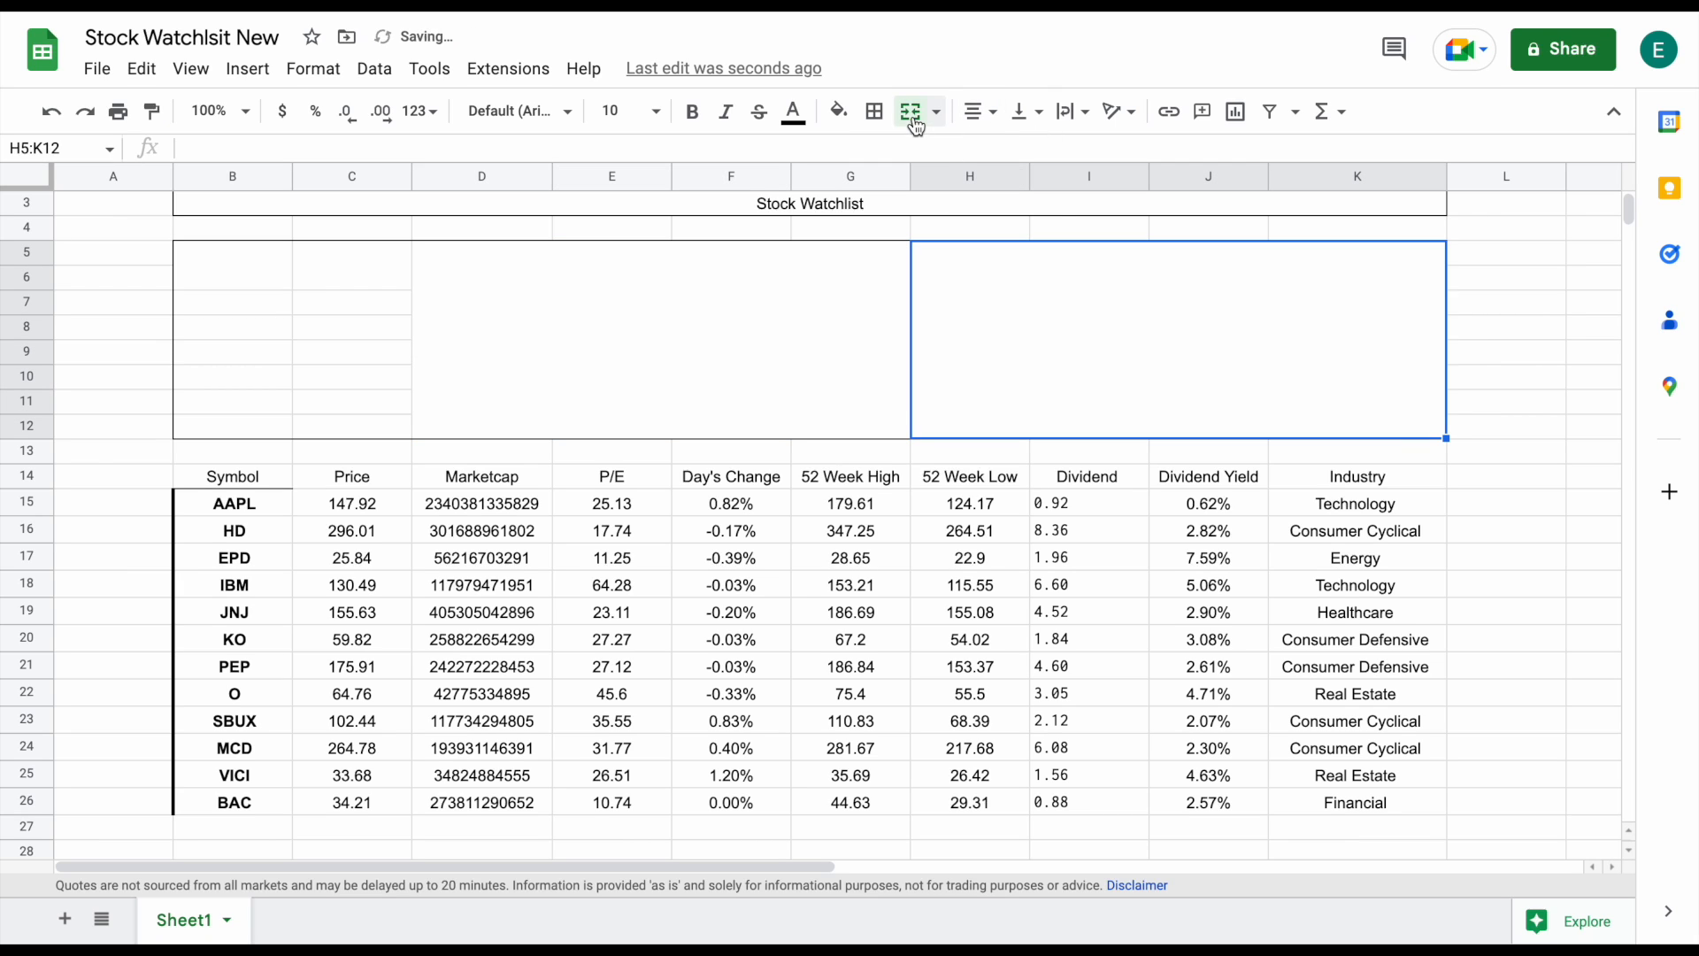
Label cells B7 to B9 in the box above the table as Price, Dividend and Day's Change
{"action": "left_click", "coordinate": [261, 306]}
{"action": "type", "text": "Price"}
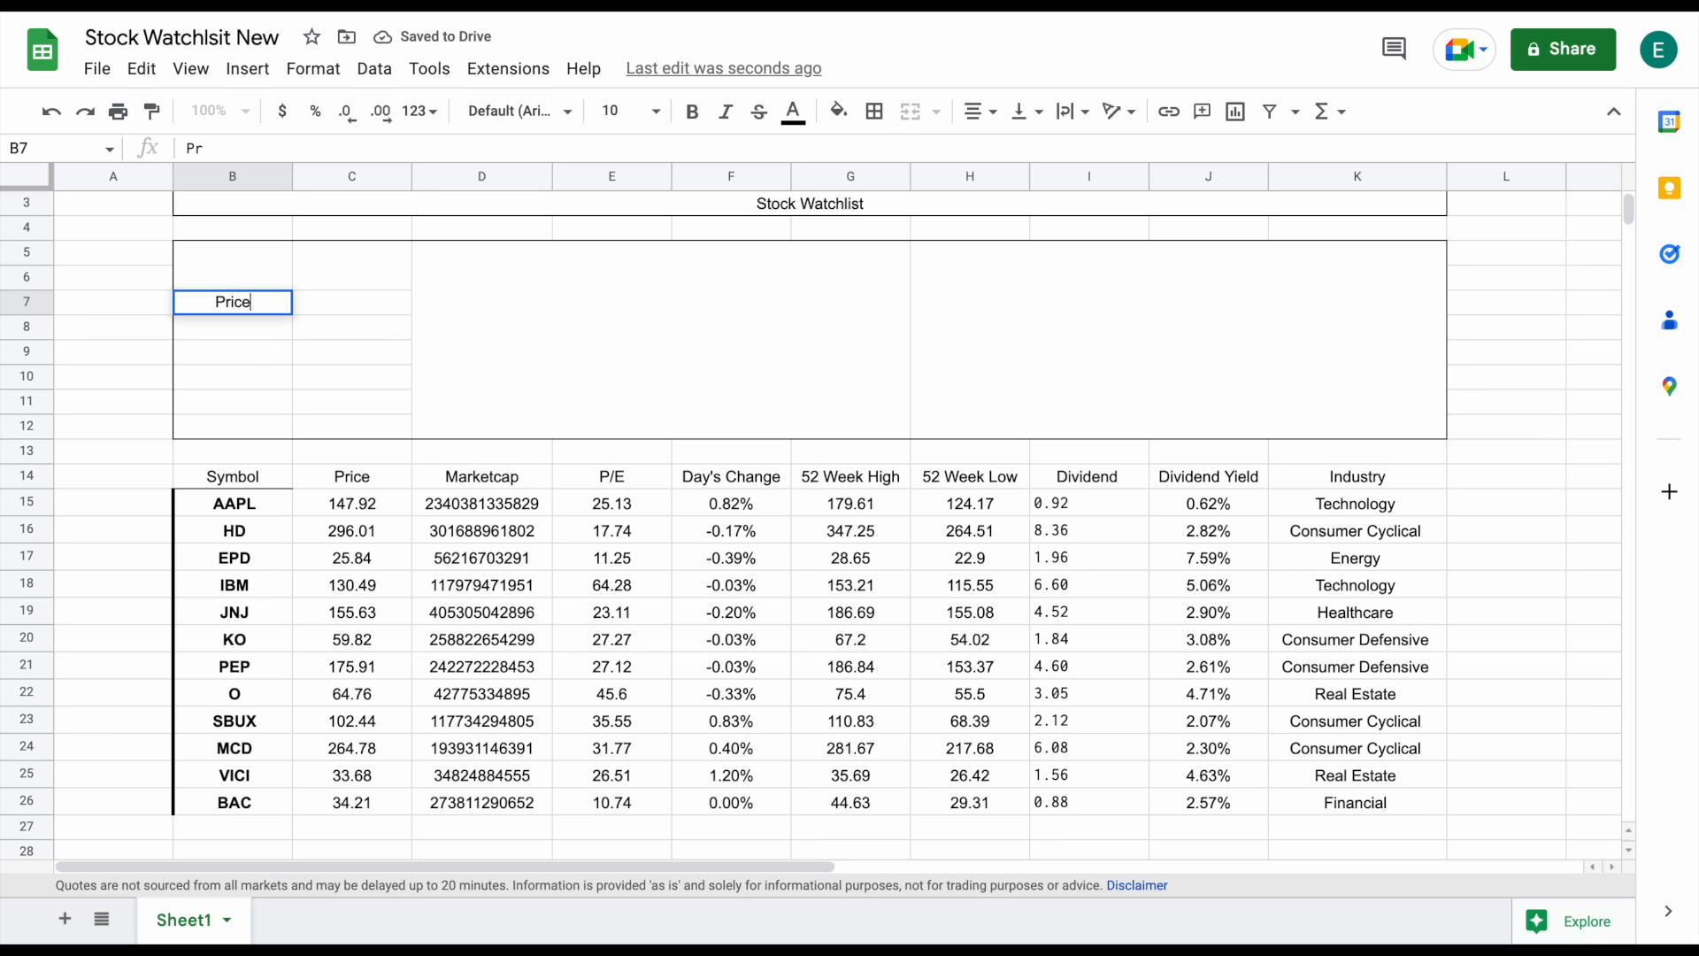
{"action": "key", "text": "Return"}
{"action": "type", "text": "Dividend"}
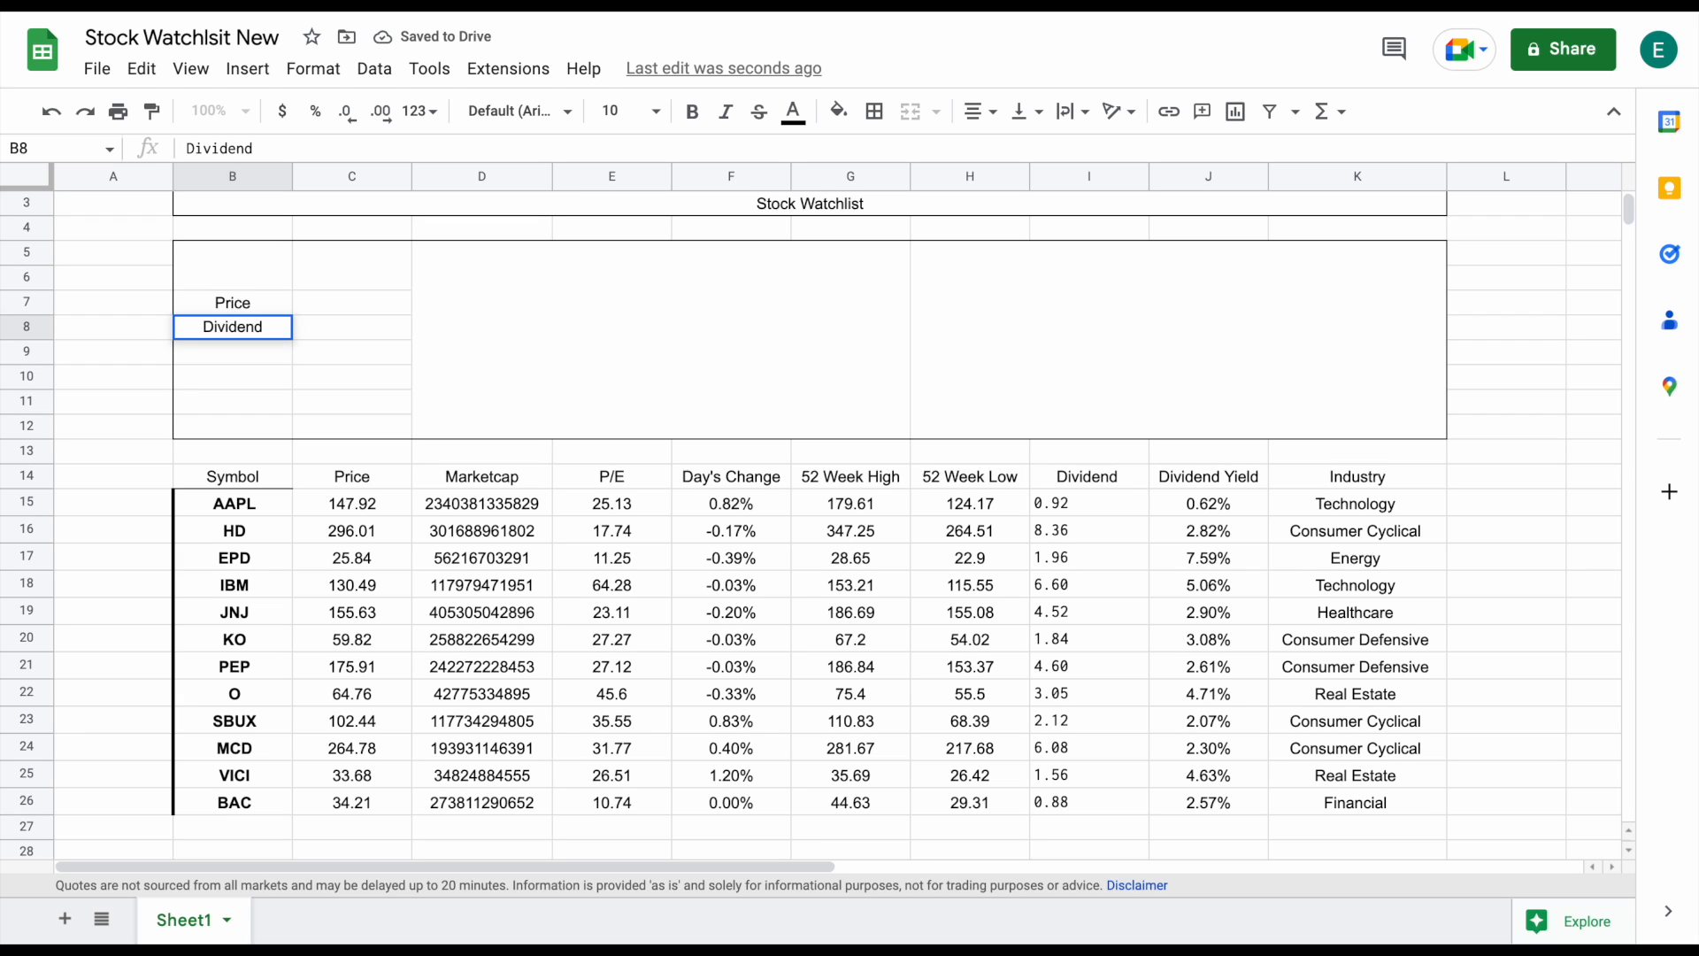
{"action": "key", "text": "Return"}
{"action": "type", "text": "Day"}
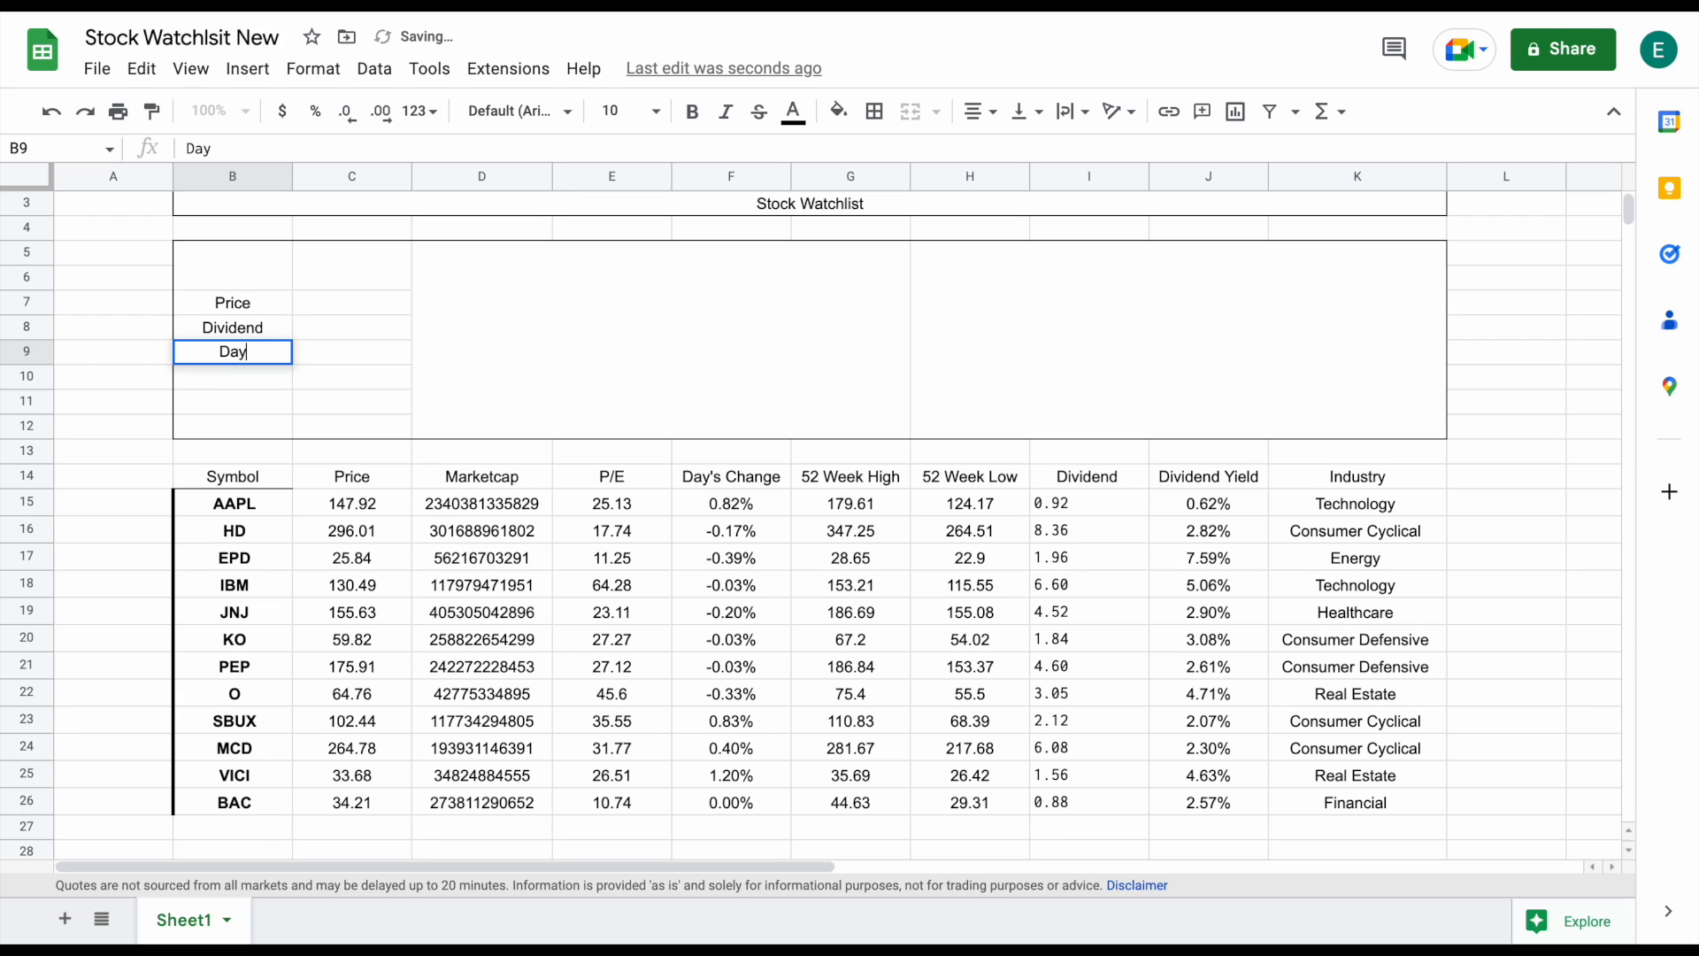
{"action": "type", "text": "'s Change"}
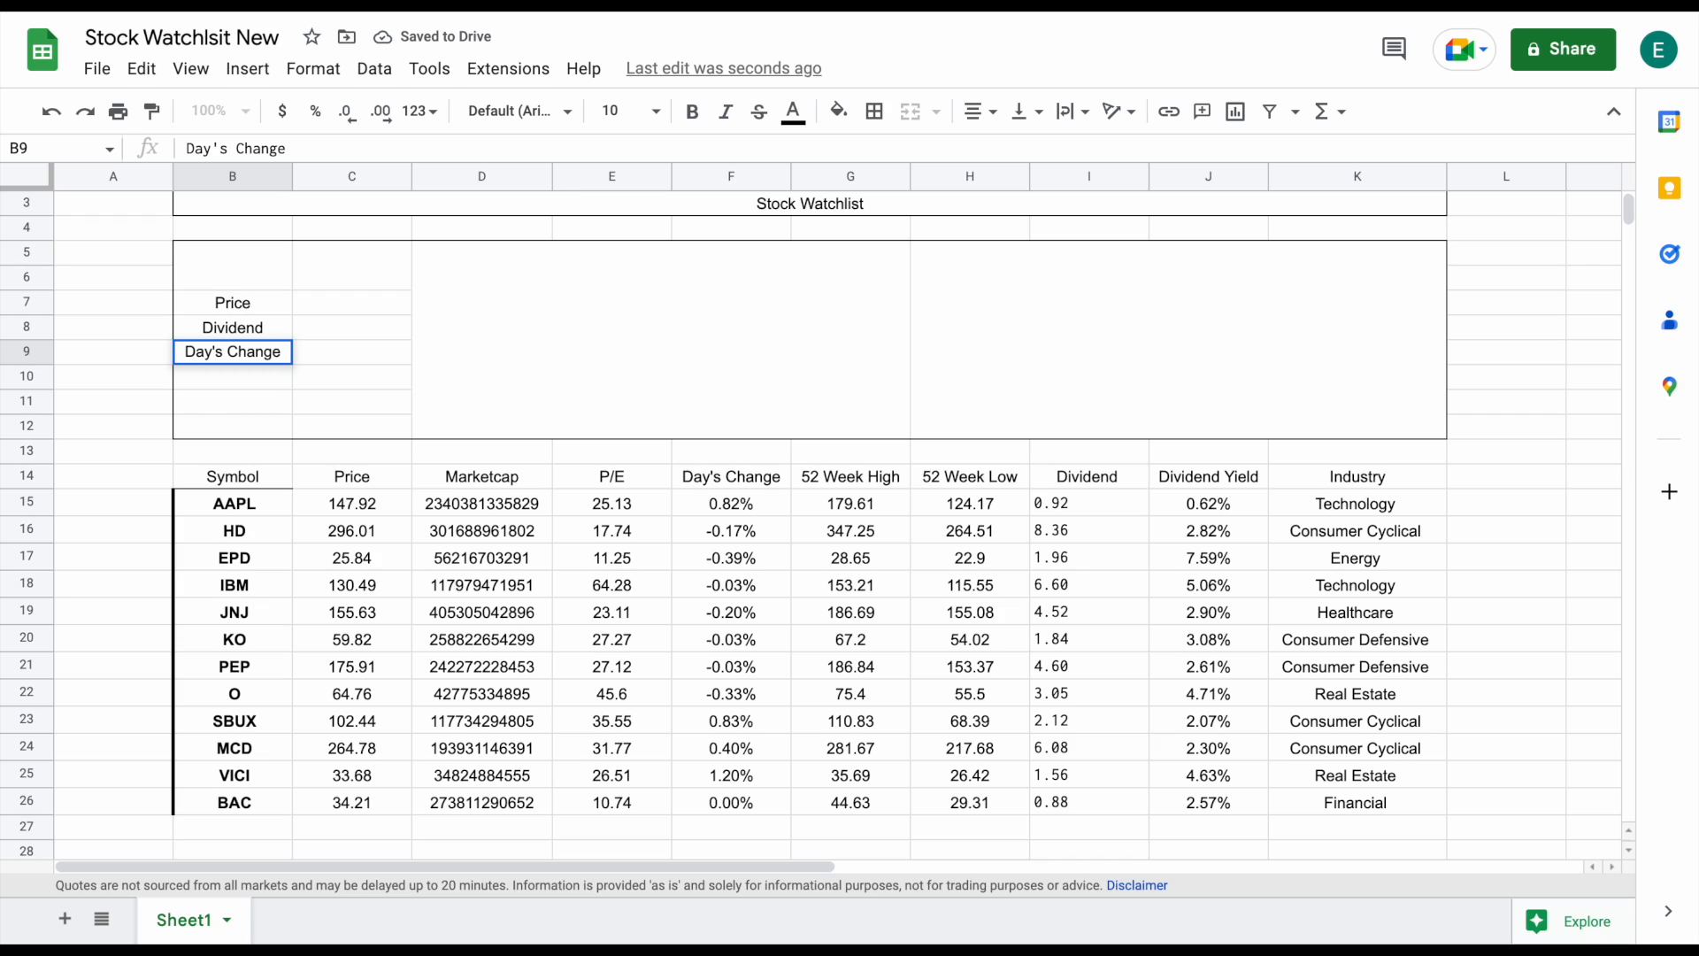
Label cells B10 to B12 as 12 Month Return, Day's High and Day's Low
{"action": "key", "text": "Return"}
{"action": "type", "text": "12"}
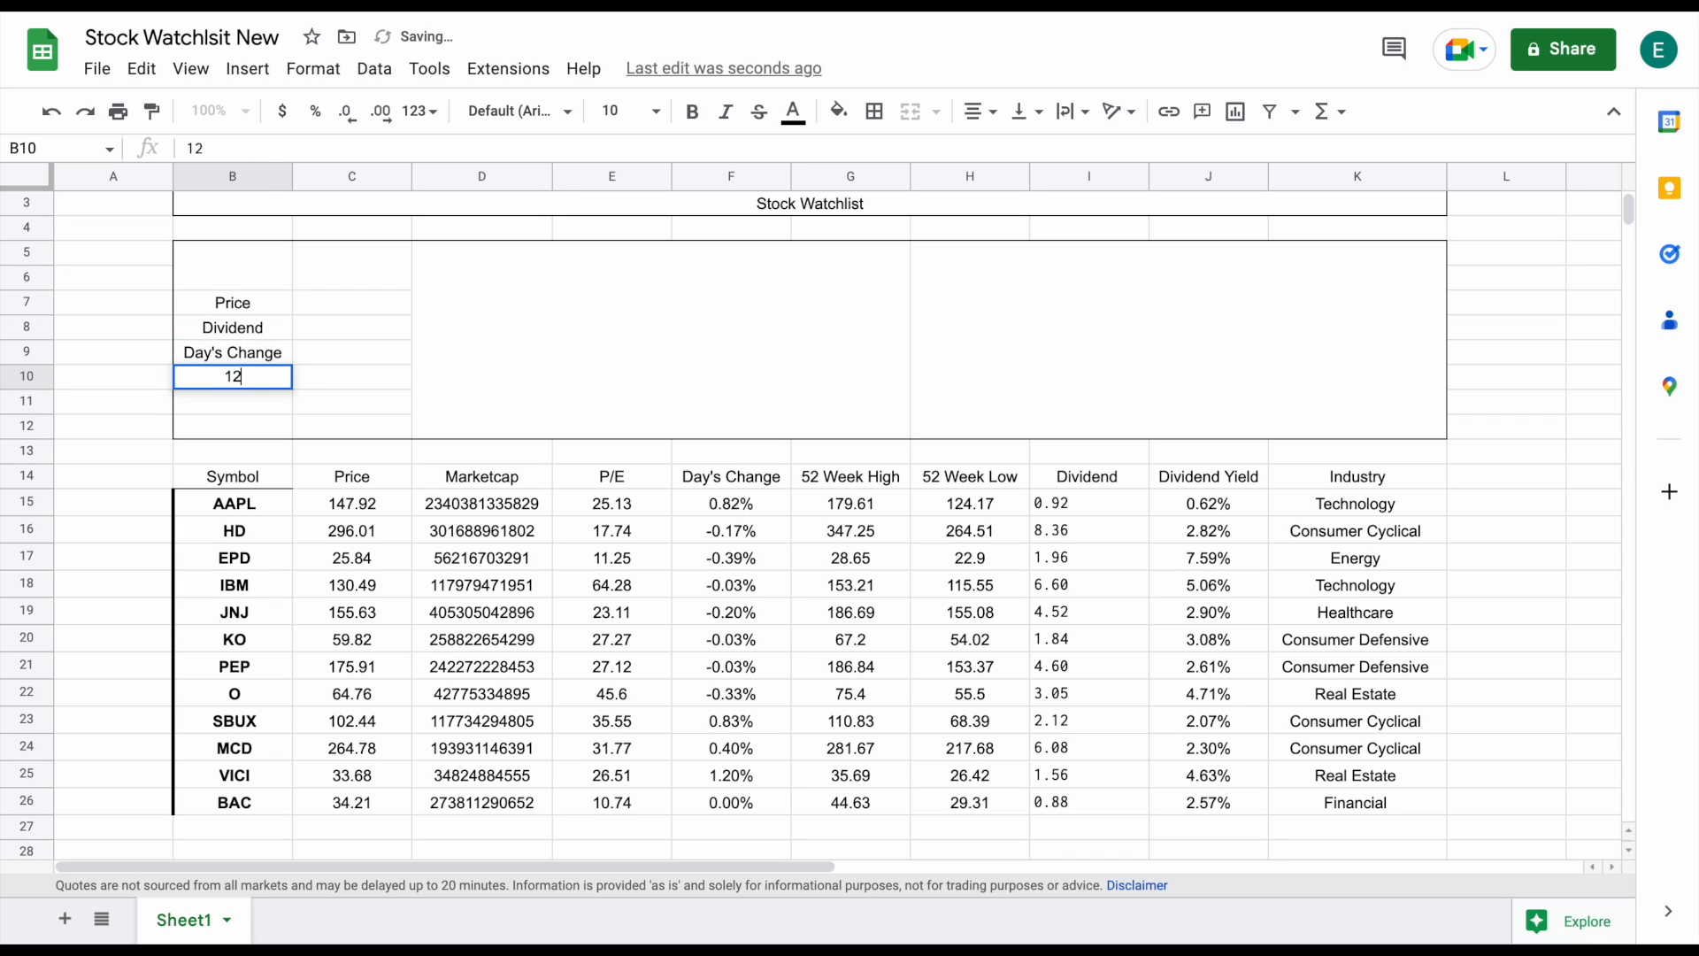
{"action": "type", "text": " Month Return"}
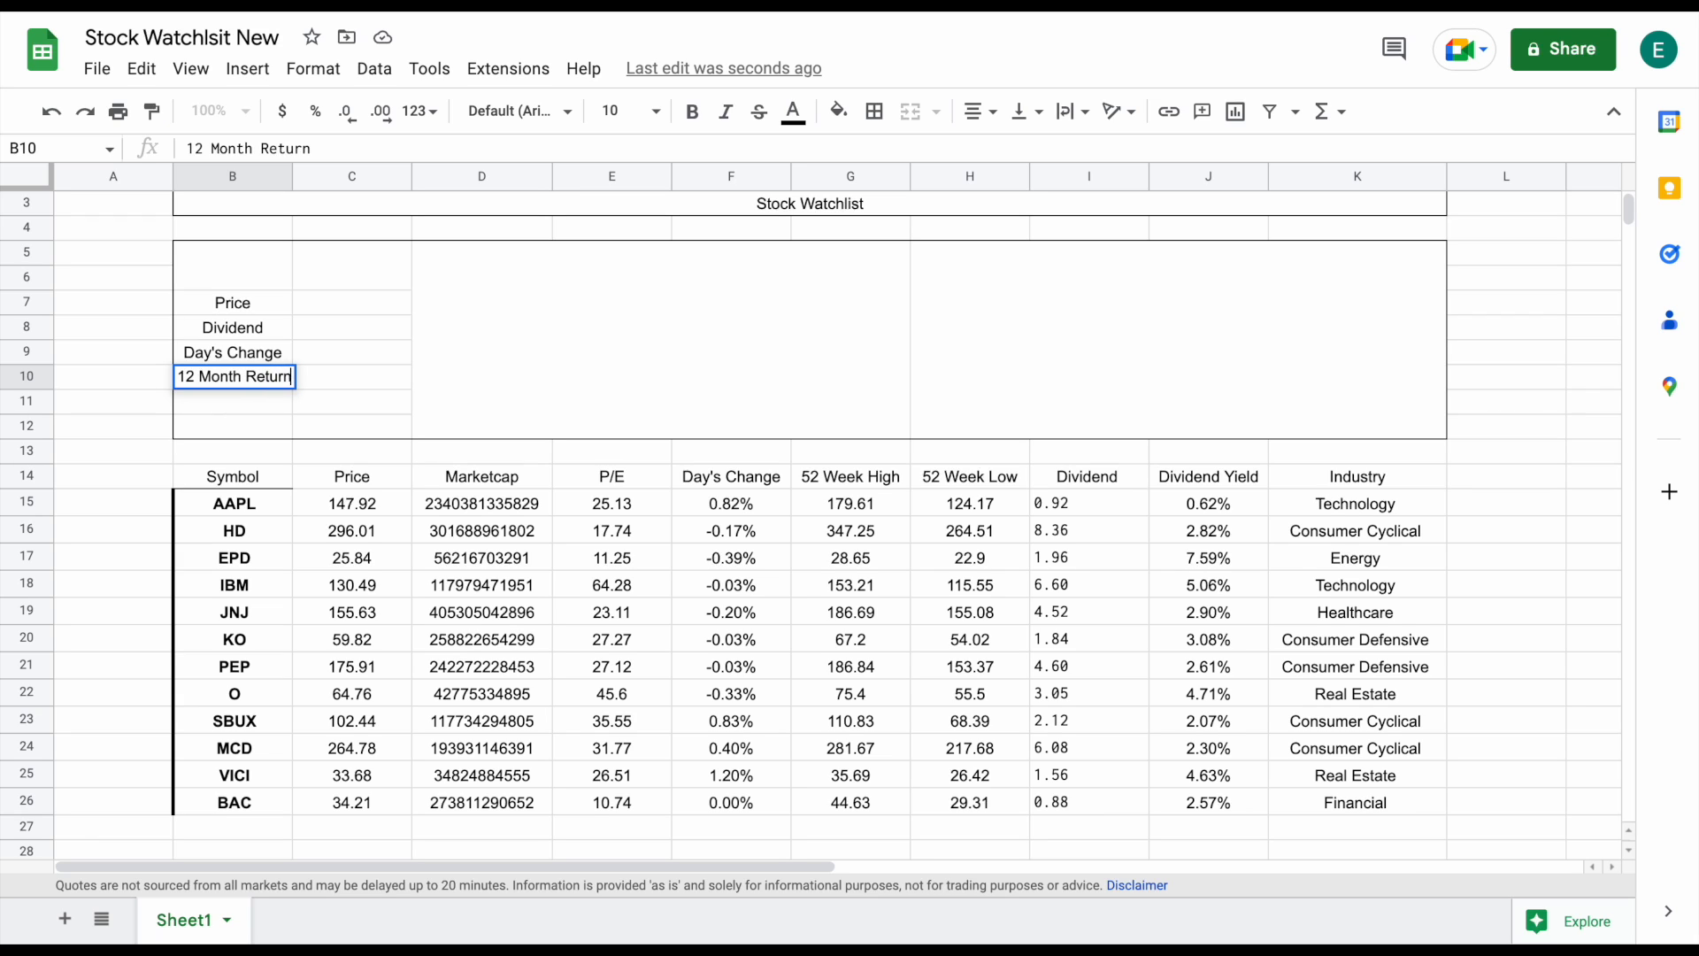
{"action": "key", "text": "Return"}
{"action": "type", "text": "Day's Hi"}
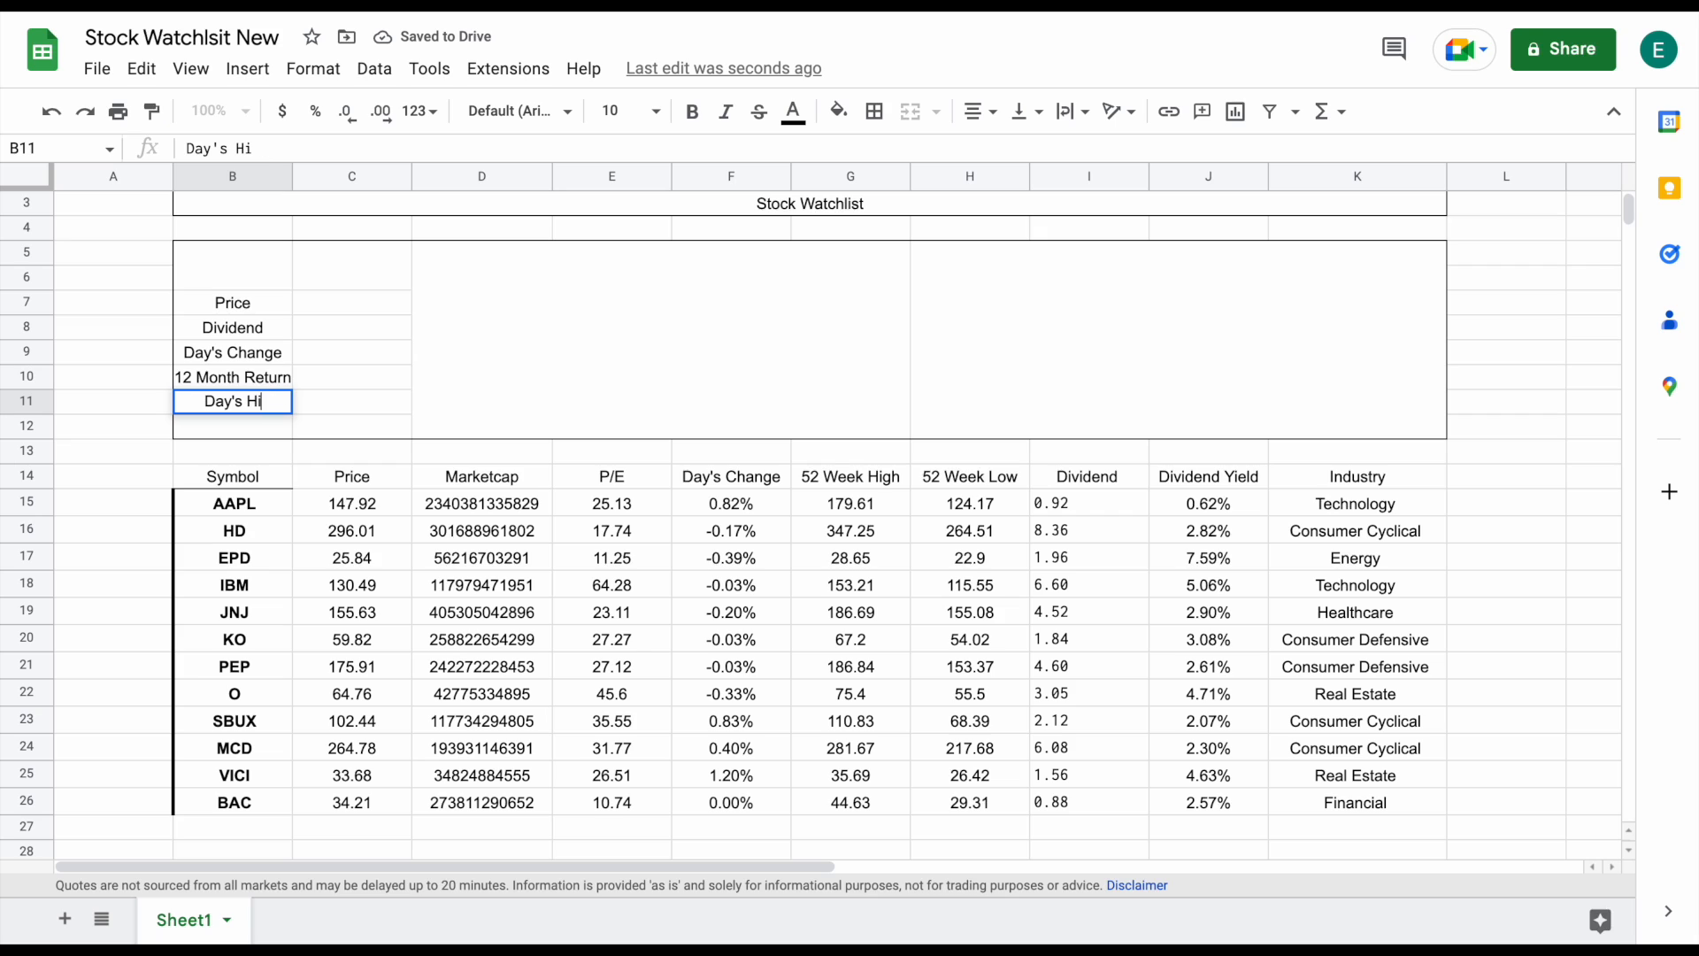
{"action": "type", "text": "gh"}
{"action": "key", "text": "Return"}
{"action": "type", "text": "Da"}
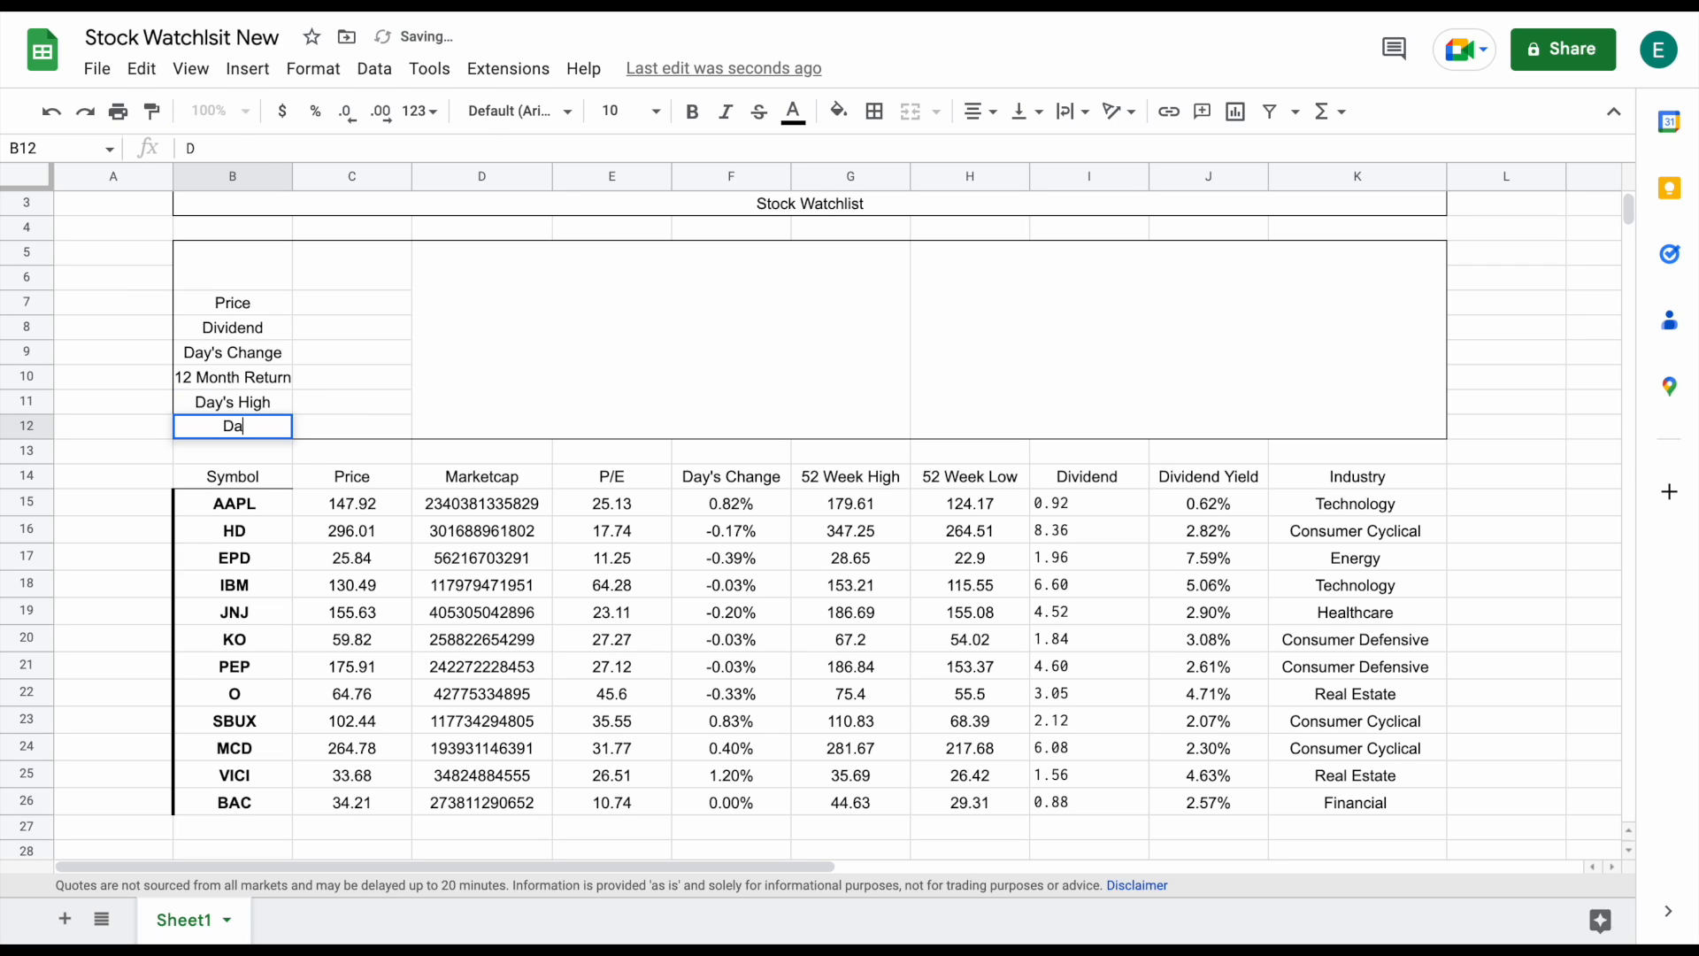
{"action": "type", "text": "y's Low"}
{"action": "key", "text": "Return"}
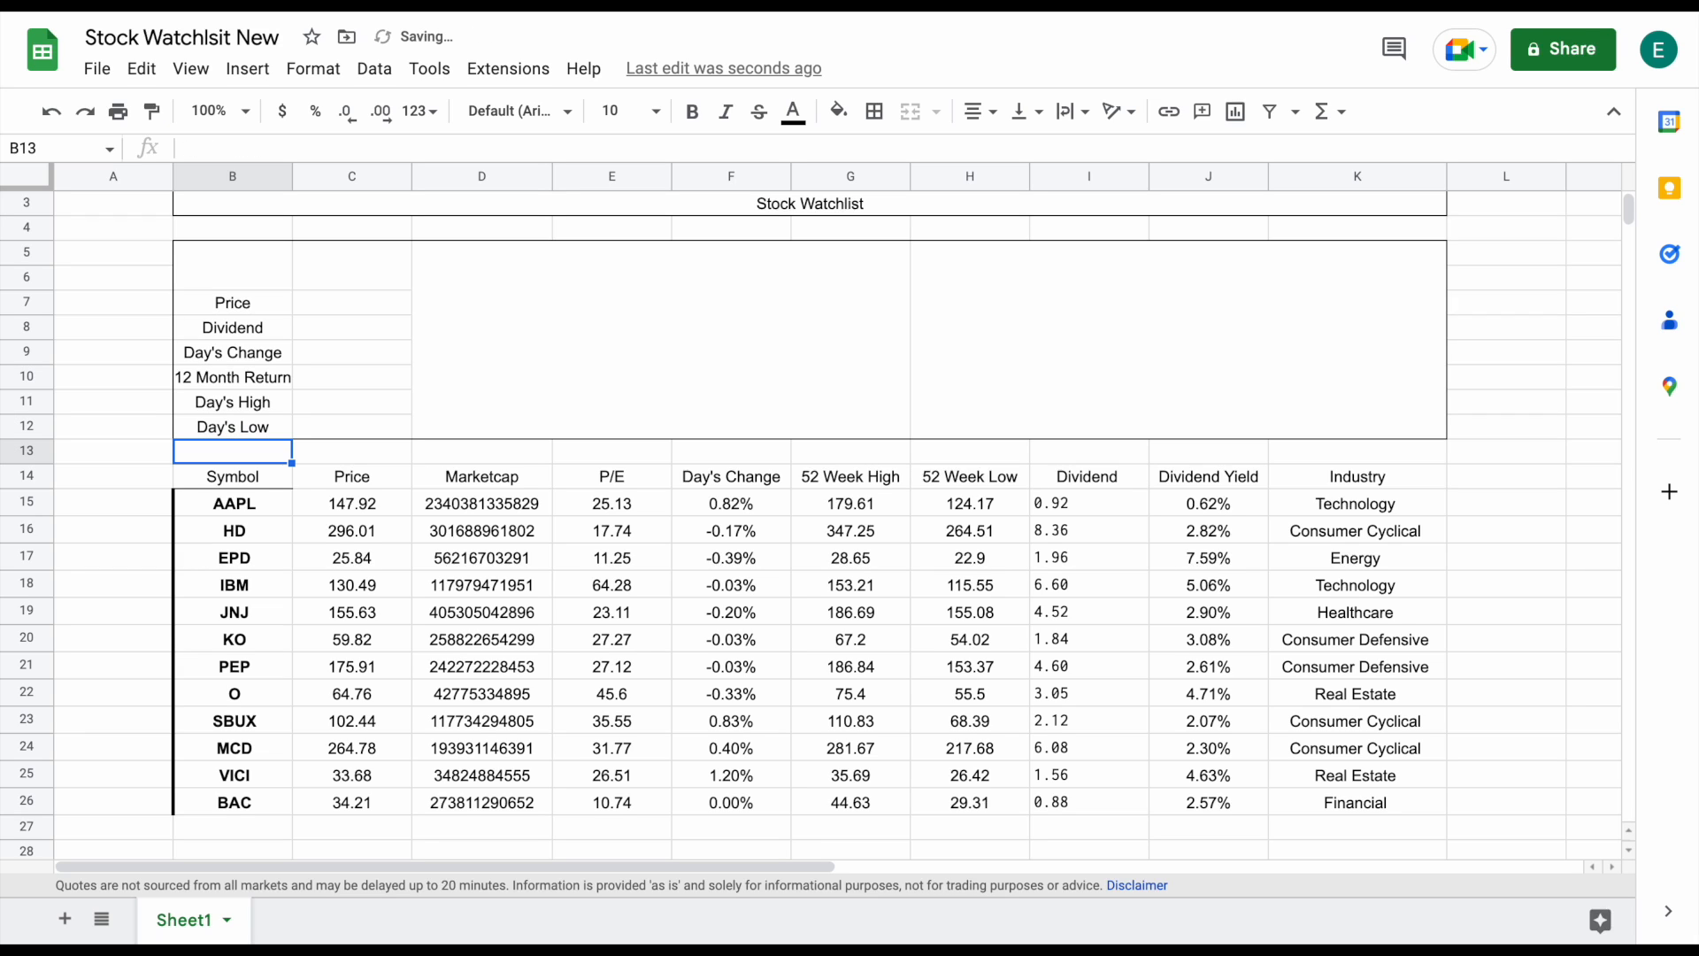
Label the merged cell B5:B6 as Stock and enter the ticker JNJ in the merged cell C5:C6
{"action": "left_click", "coordinate": [362, 308]}
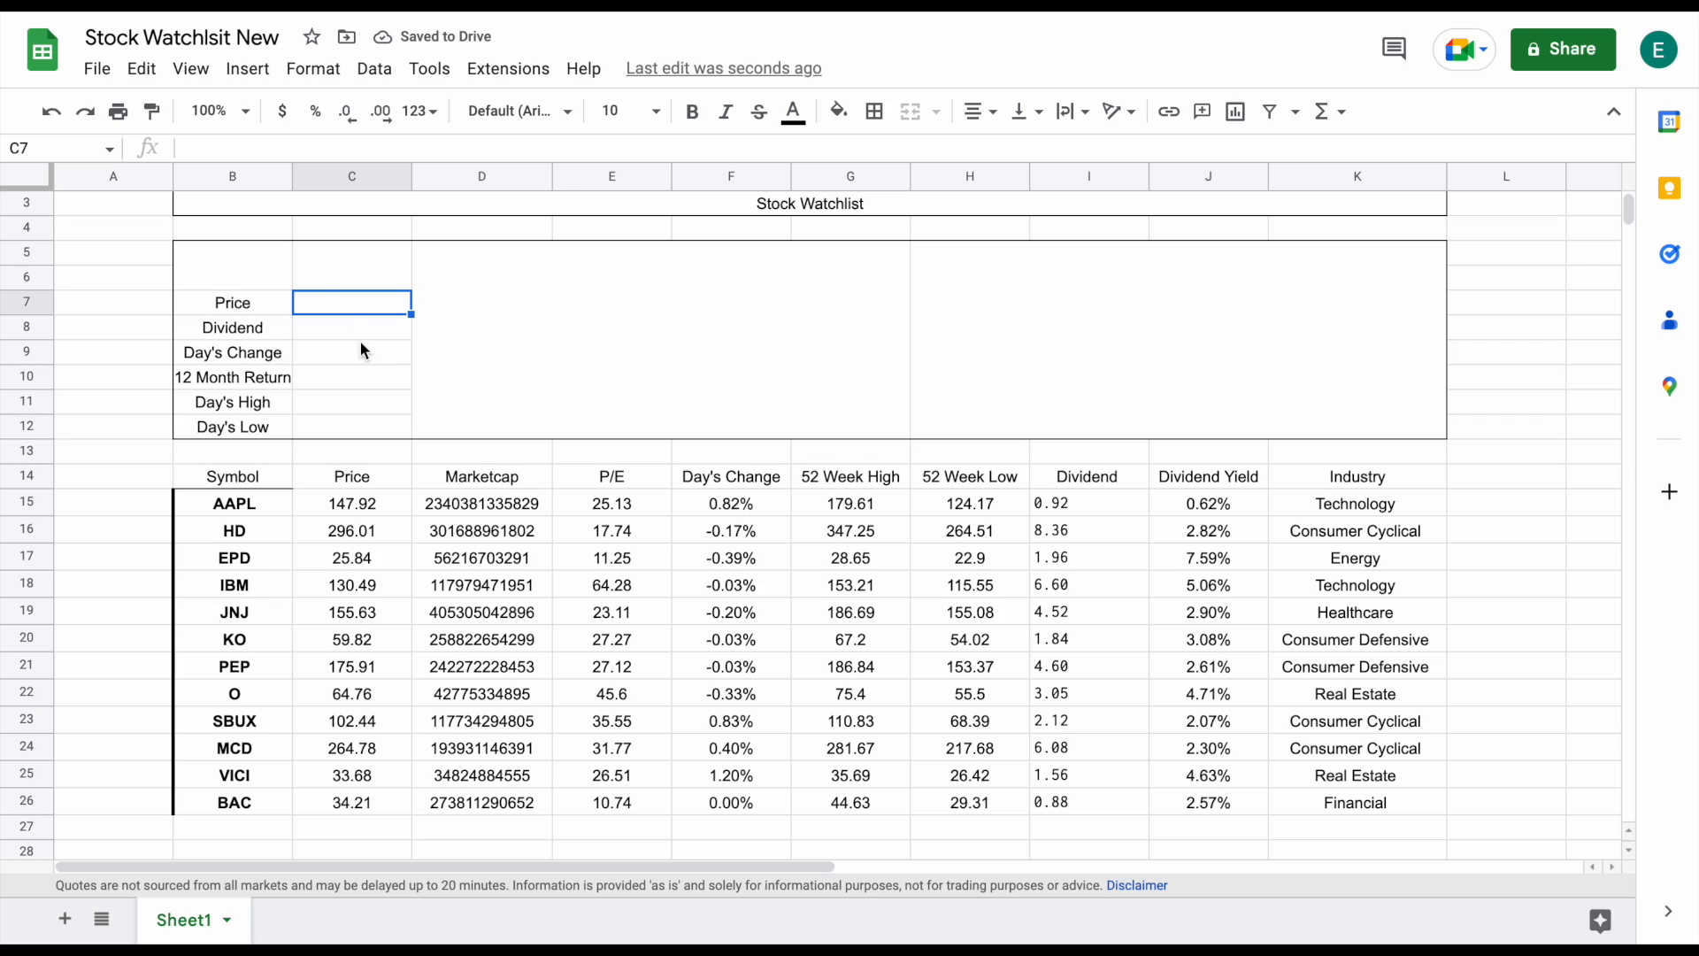
{"action": "left_click", "coordinate": [268, 272]}
{"action": "type", "text": "Stock"}
{"action": "key", "text": "Tab"}
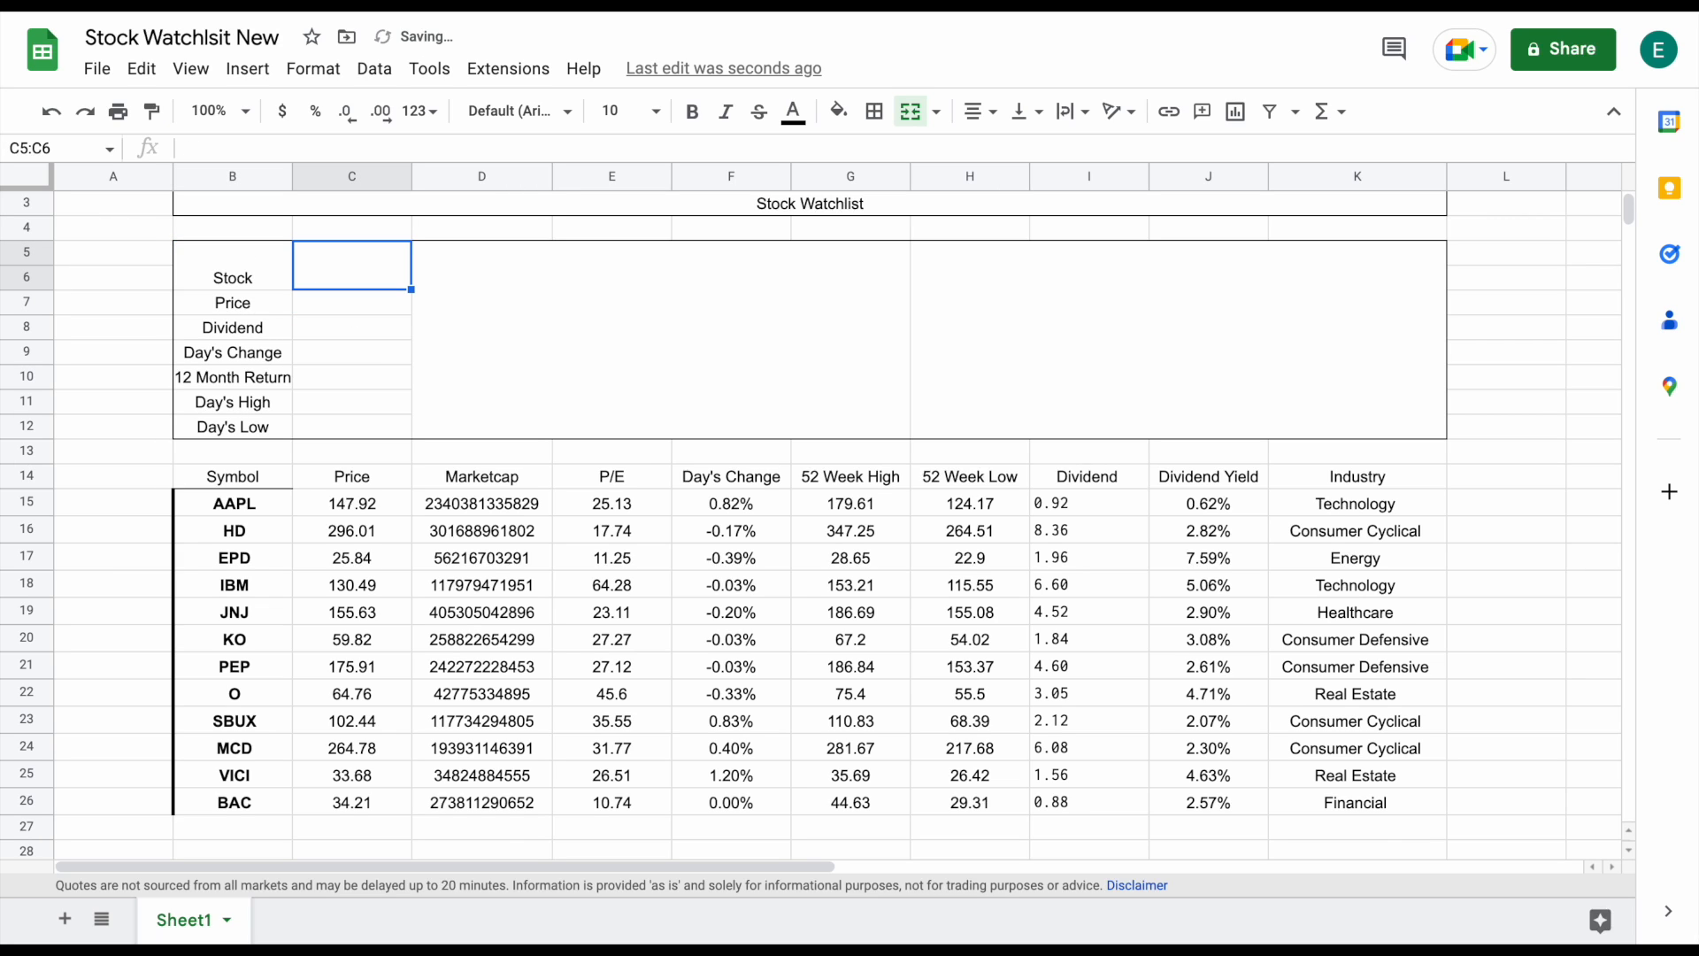
{"action": "type", "text": "JNJ"}
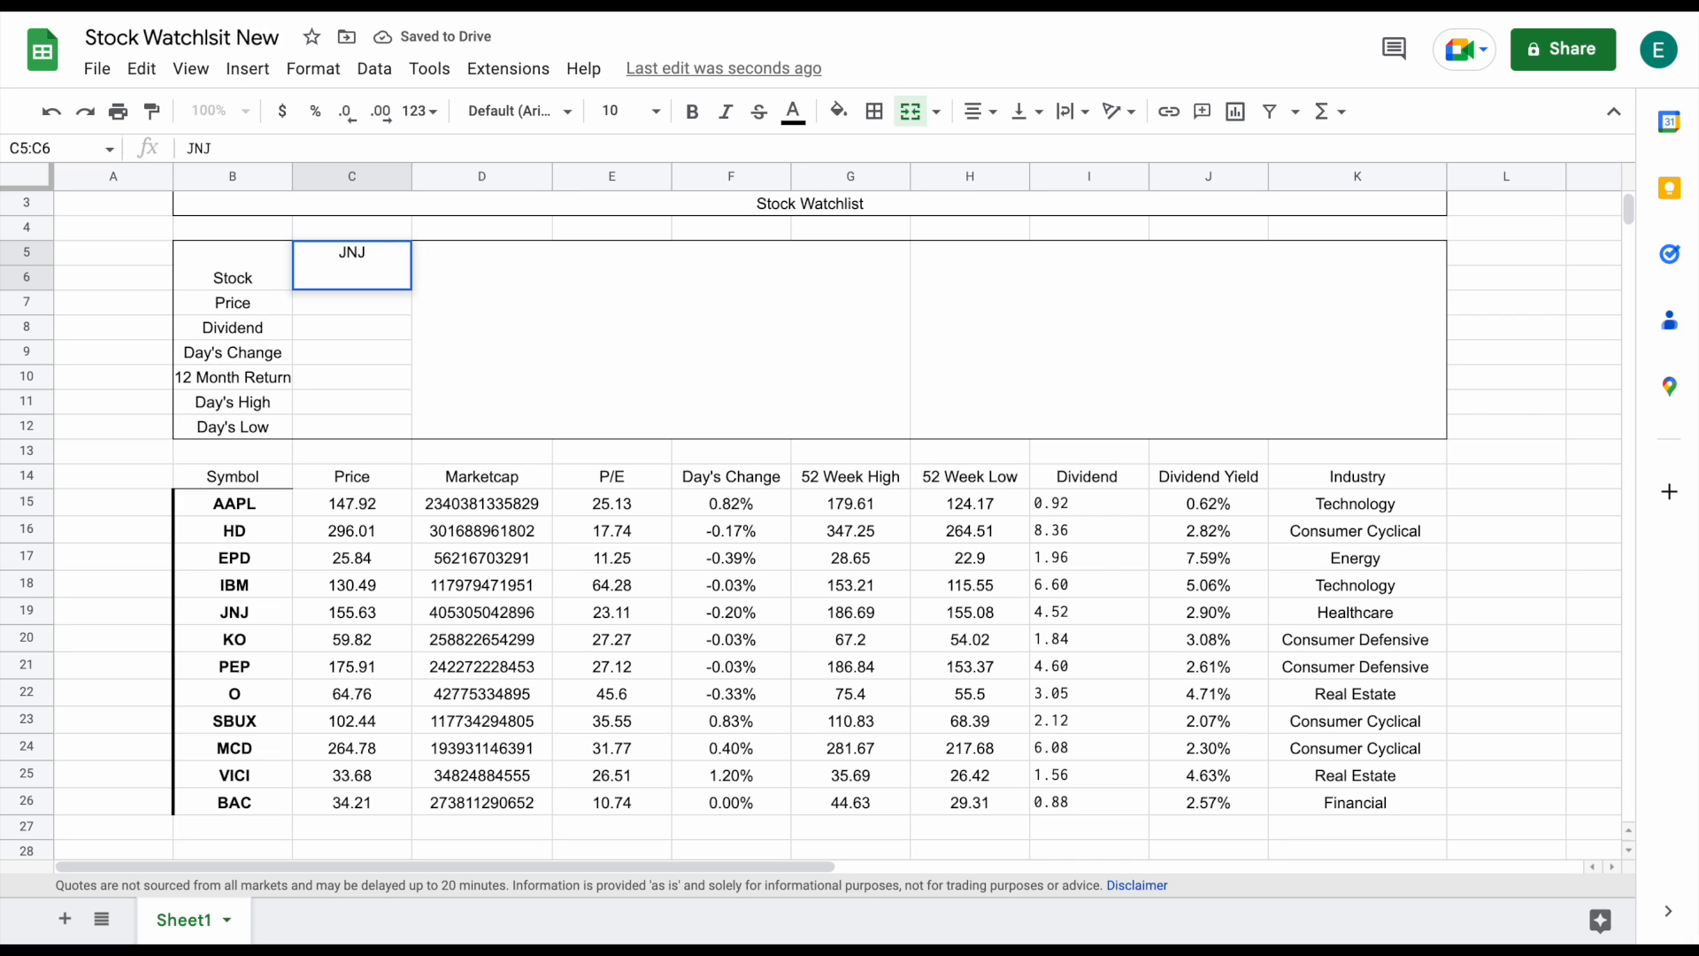
Enter a GOOGLEFINANCE formula in C7 that fetches the price for the ticker in C5
{"action": "left_click", "coordinate": [350, 305]}
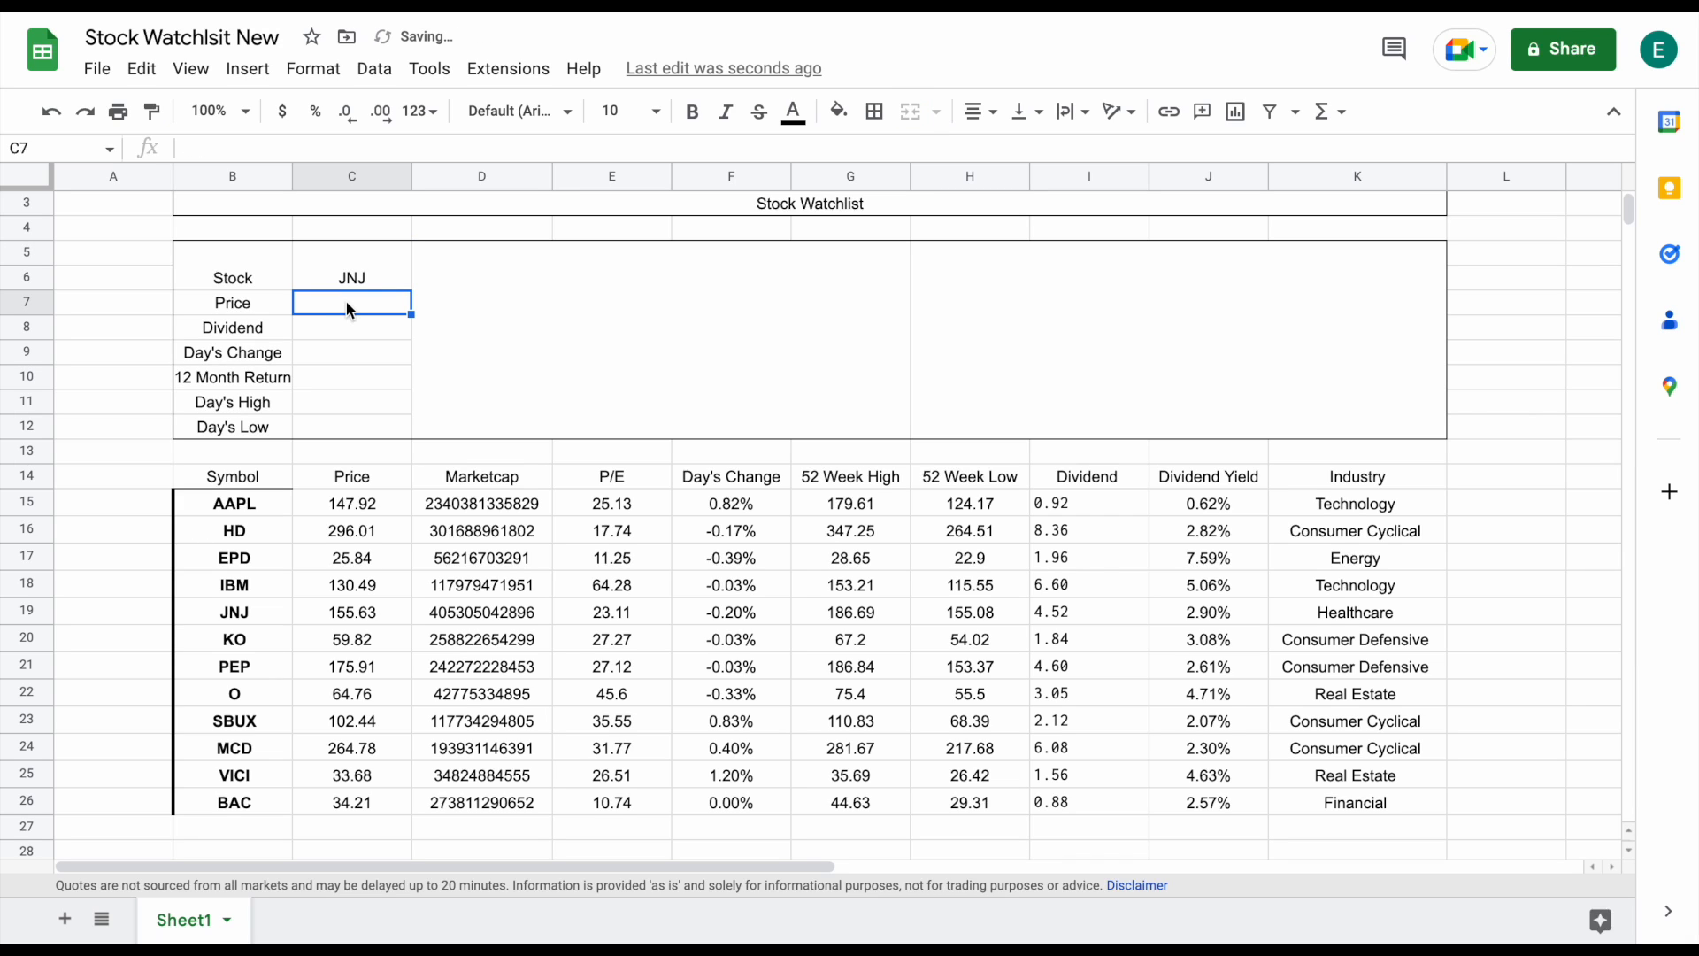
{"action": "type", "text": "=goo"}
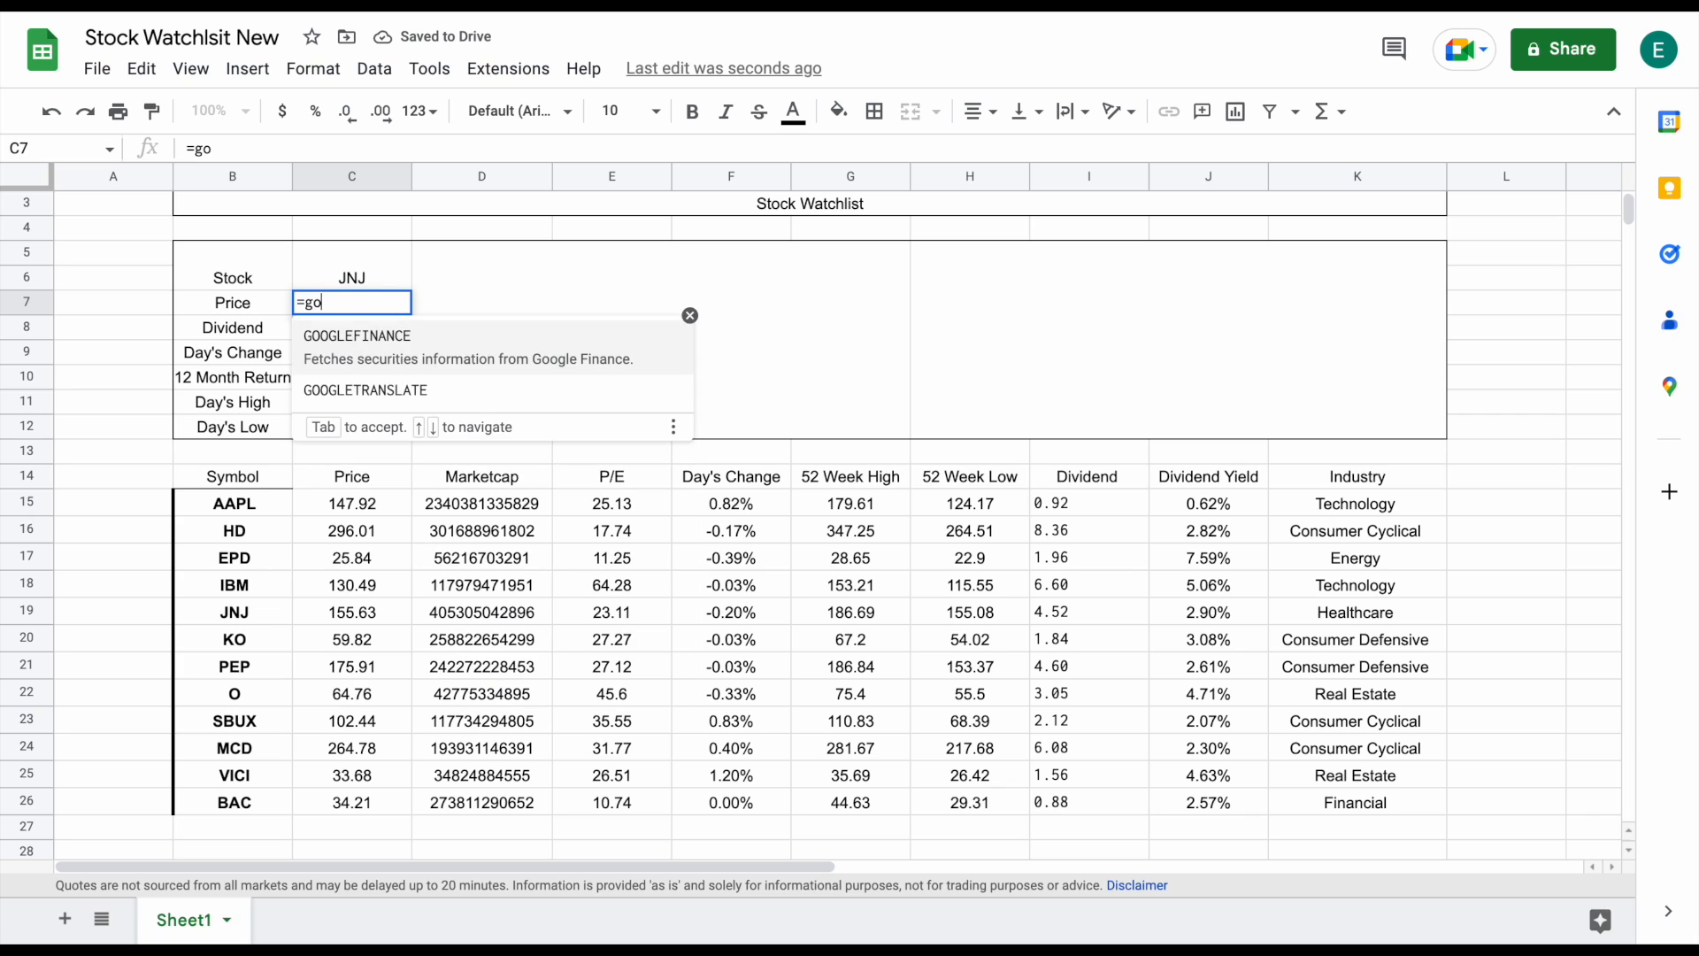
{"action": "key", "text": "Tab"}
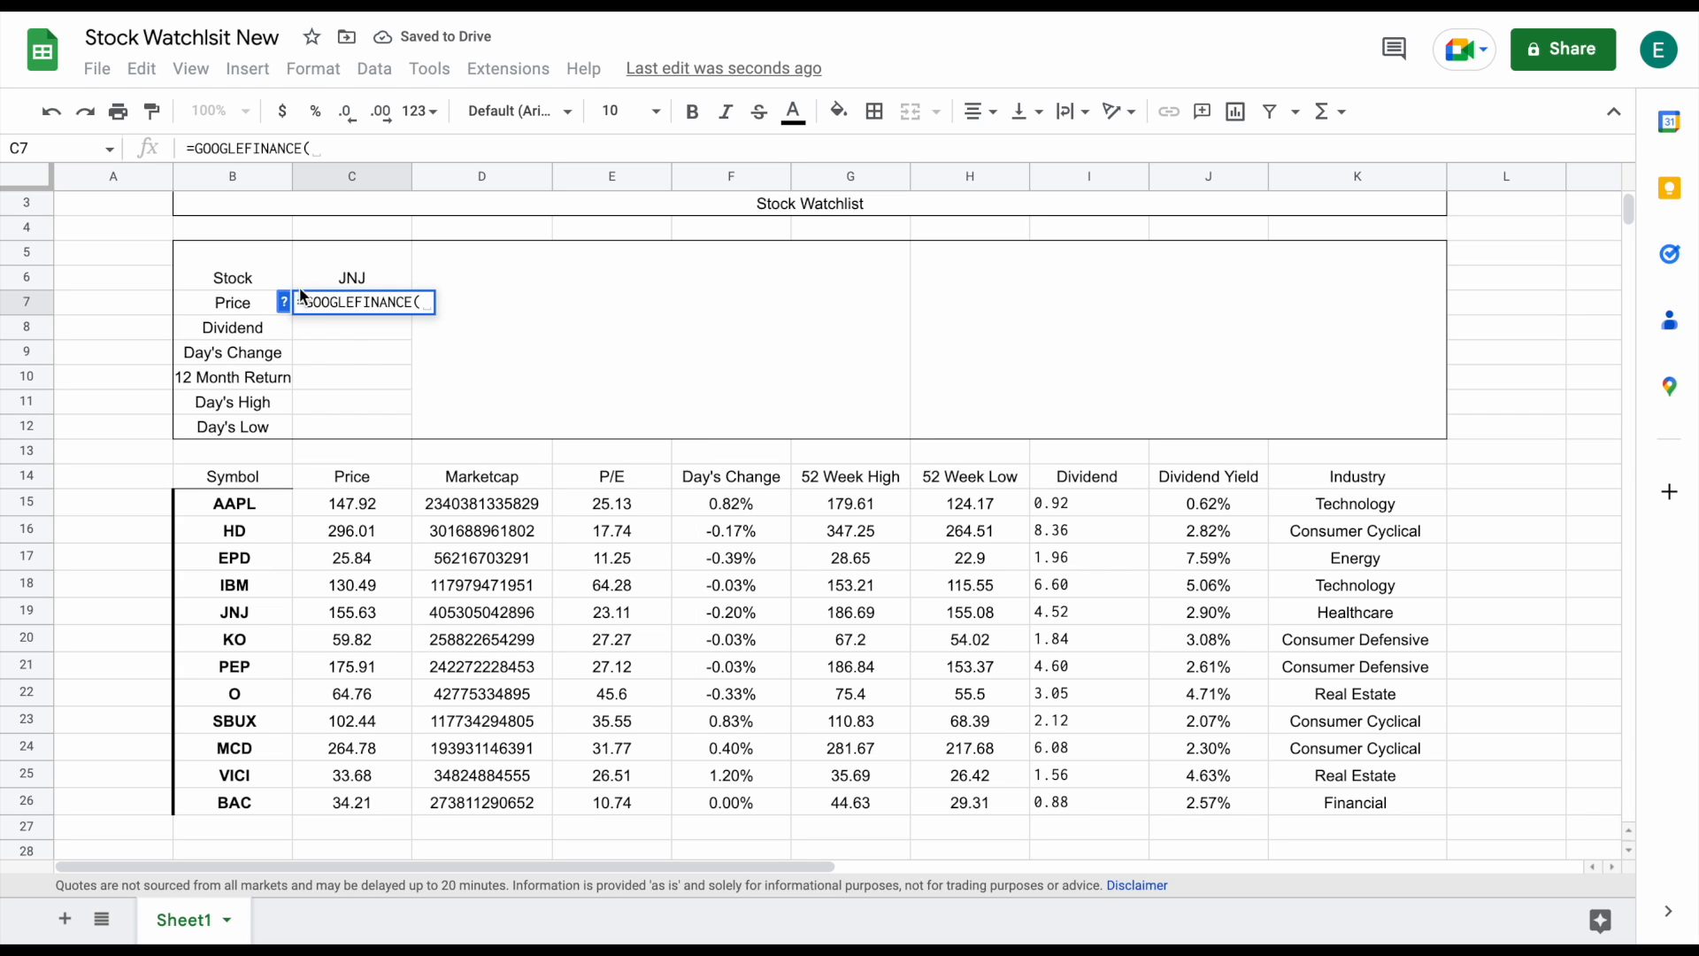
{"action": "left_click", "coordinate": [365, 280]}
{"action": "type", "text": ")"}
{"action": "key", "text": "Return"}
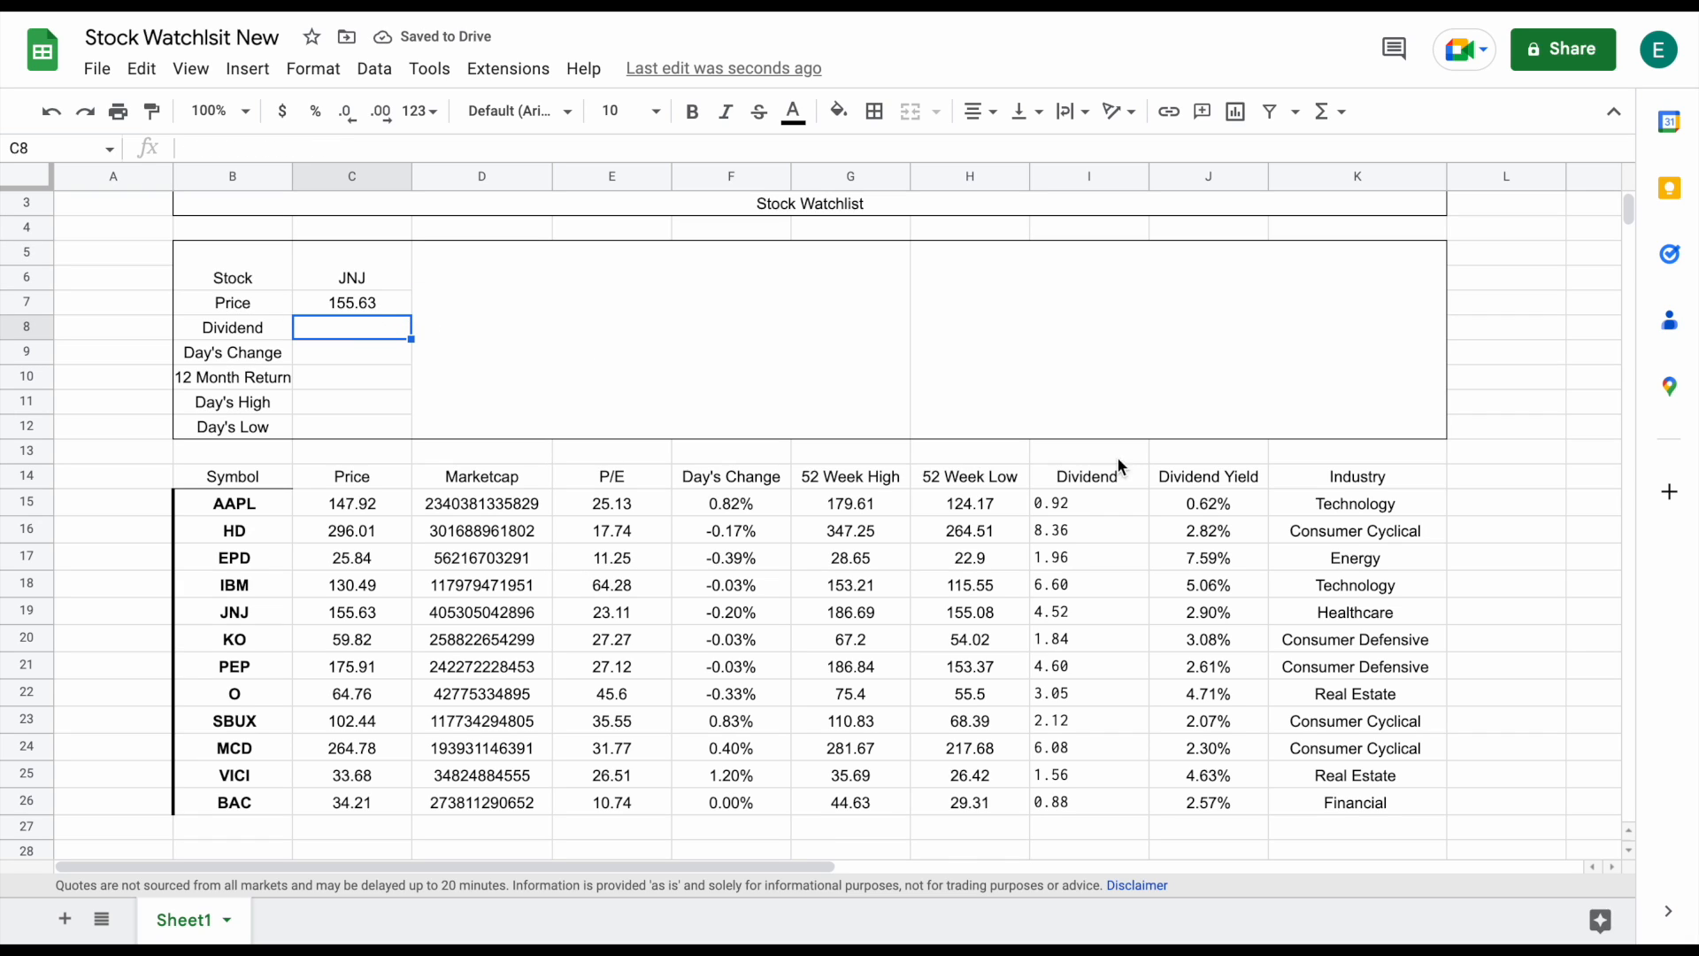
Copy the Finviz dividend formula text from I15 into C8 beside the Dividend label
{"action": "left_click", "coordinate": [1080, 503]}
{"action": "left_click_drag", "start_coordinate": [1230, 150], "coordinate": [151, 152]}
{"action": "key", "text": "ctrl+c"}
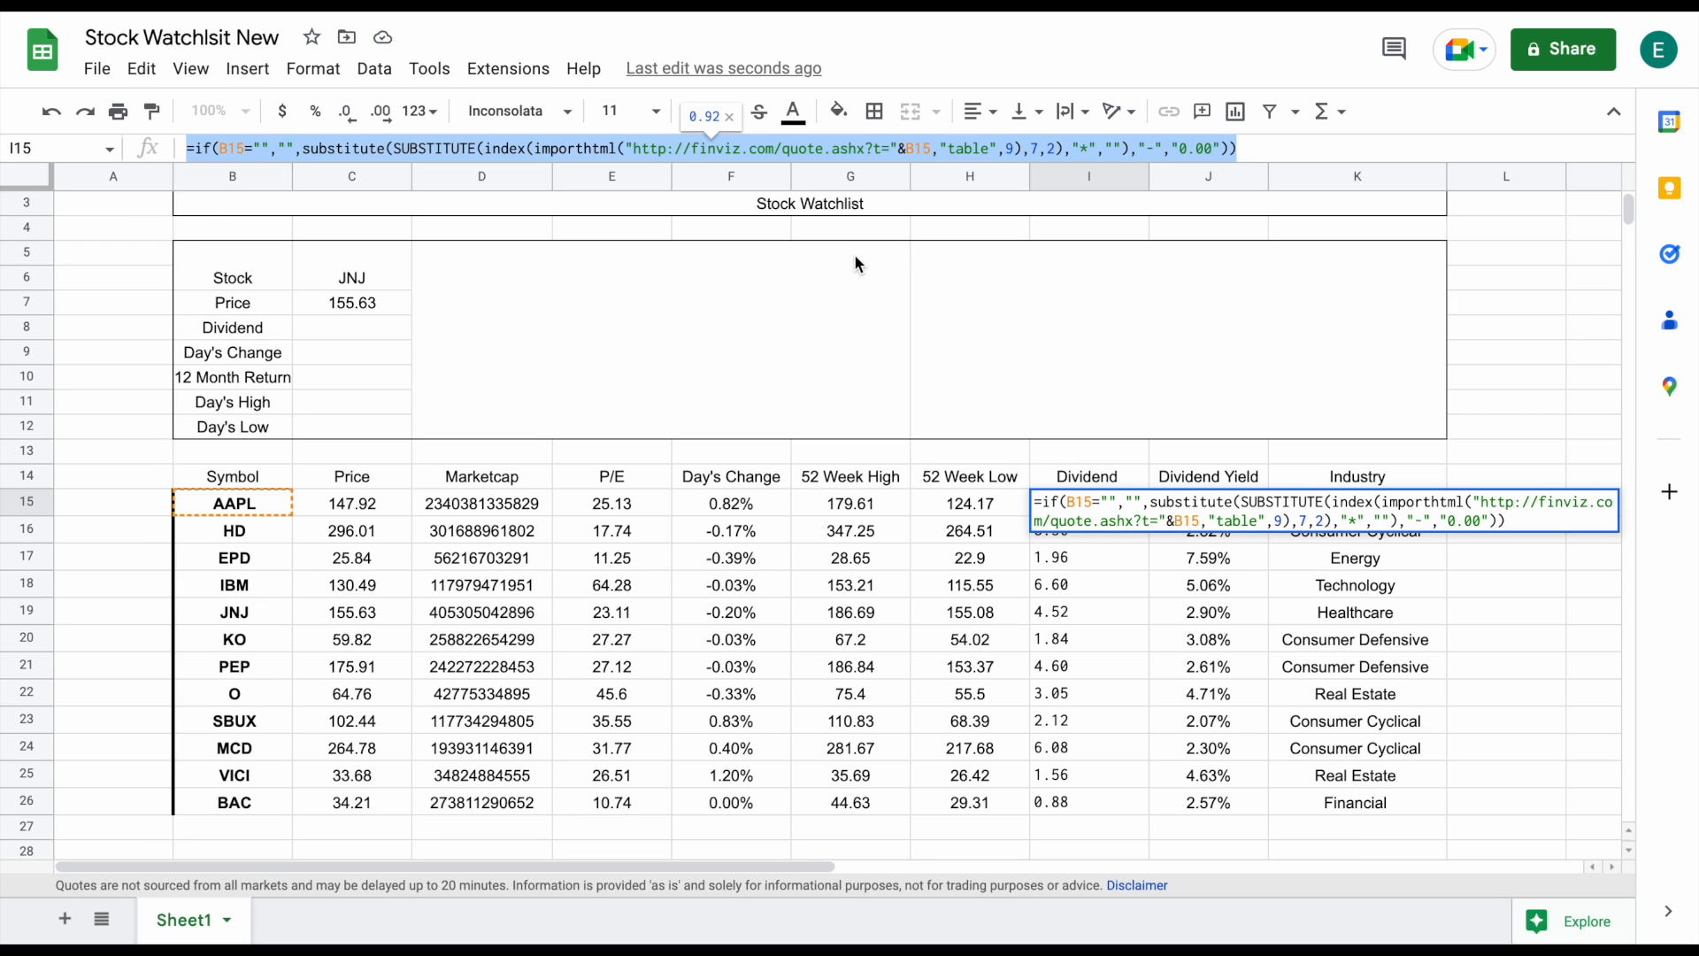
{"action": "key", "text": "Return"}
{"action": "left_click", "coordinate": [331, 333]}
{"action": "left_click", "coordinate": [476, 149]}
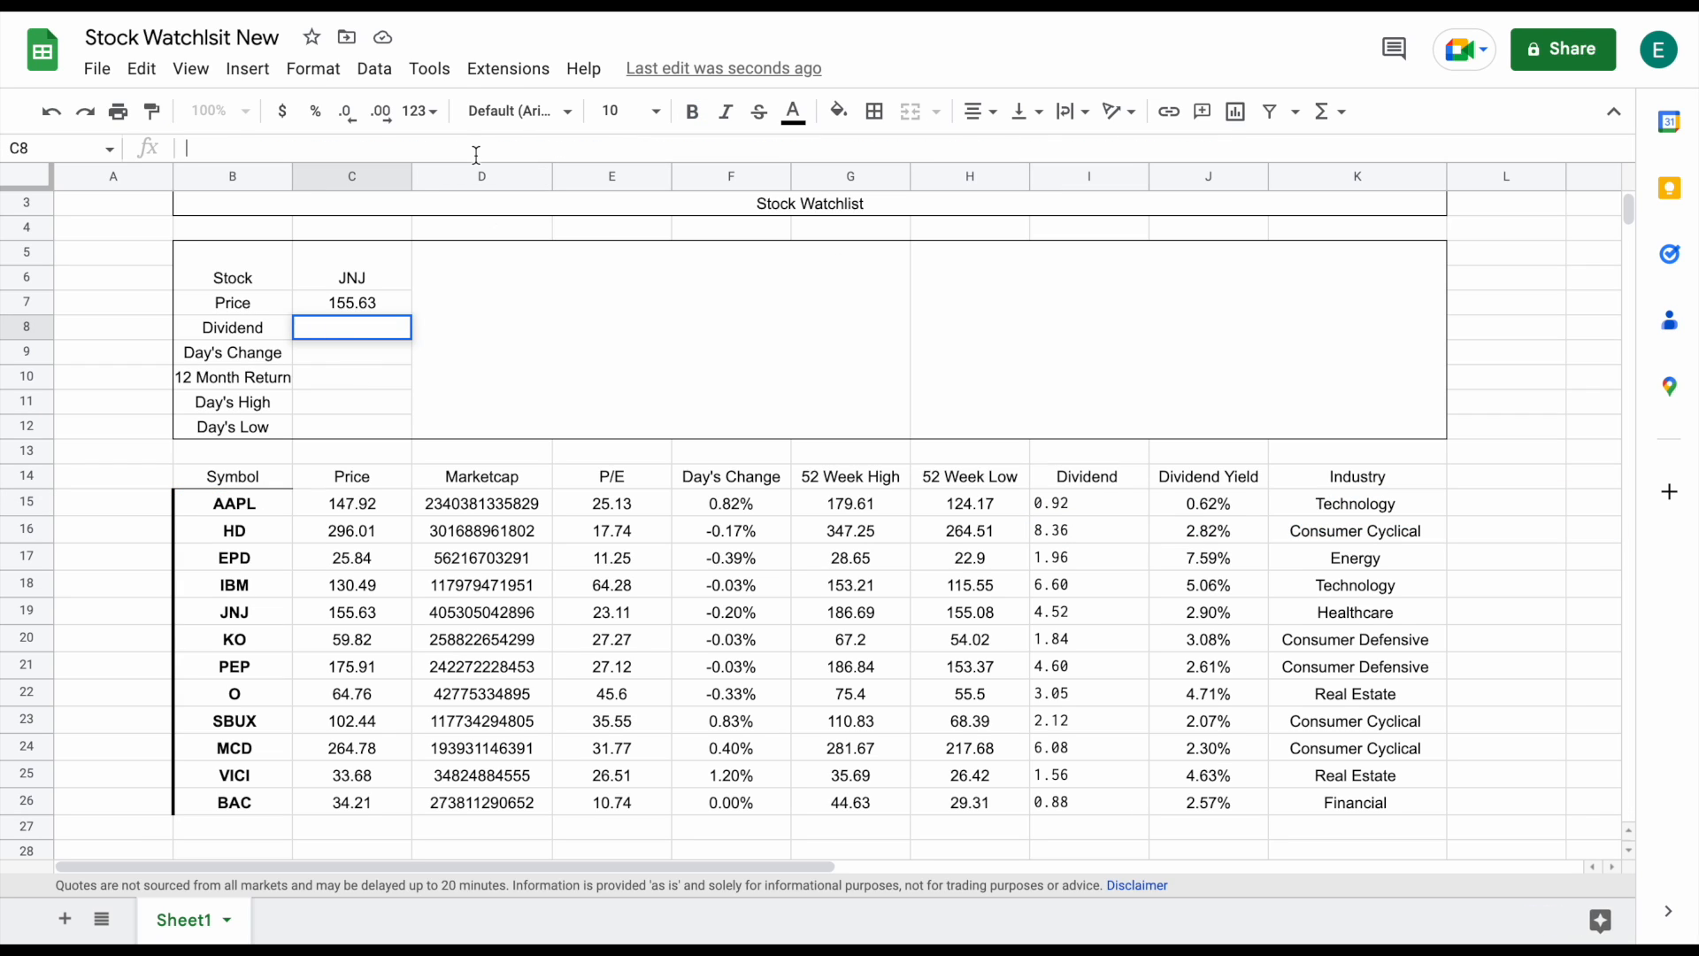
{"action": "key", "text": "ctrl+v"}
Replace both B15 references in the C8 dividend formula with C5
{"action": "left_click", "coordinate": [245, 149]}
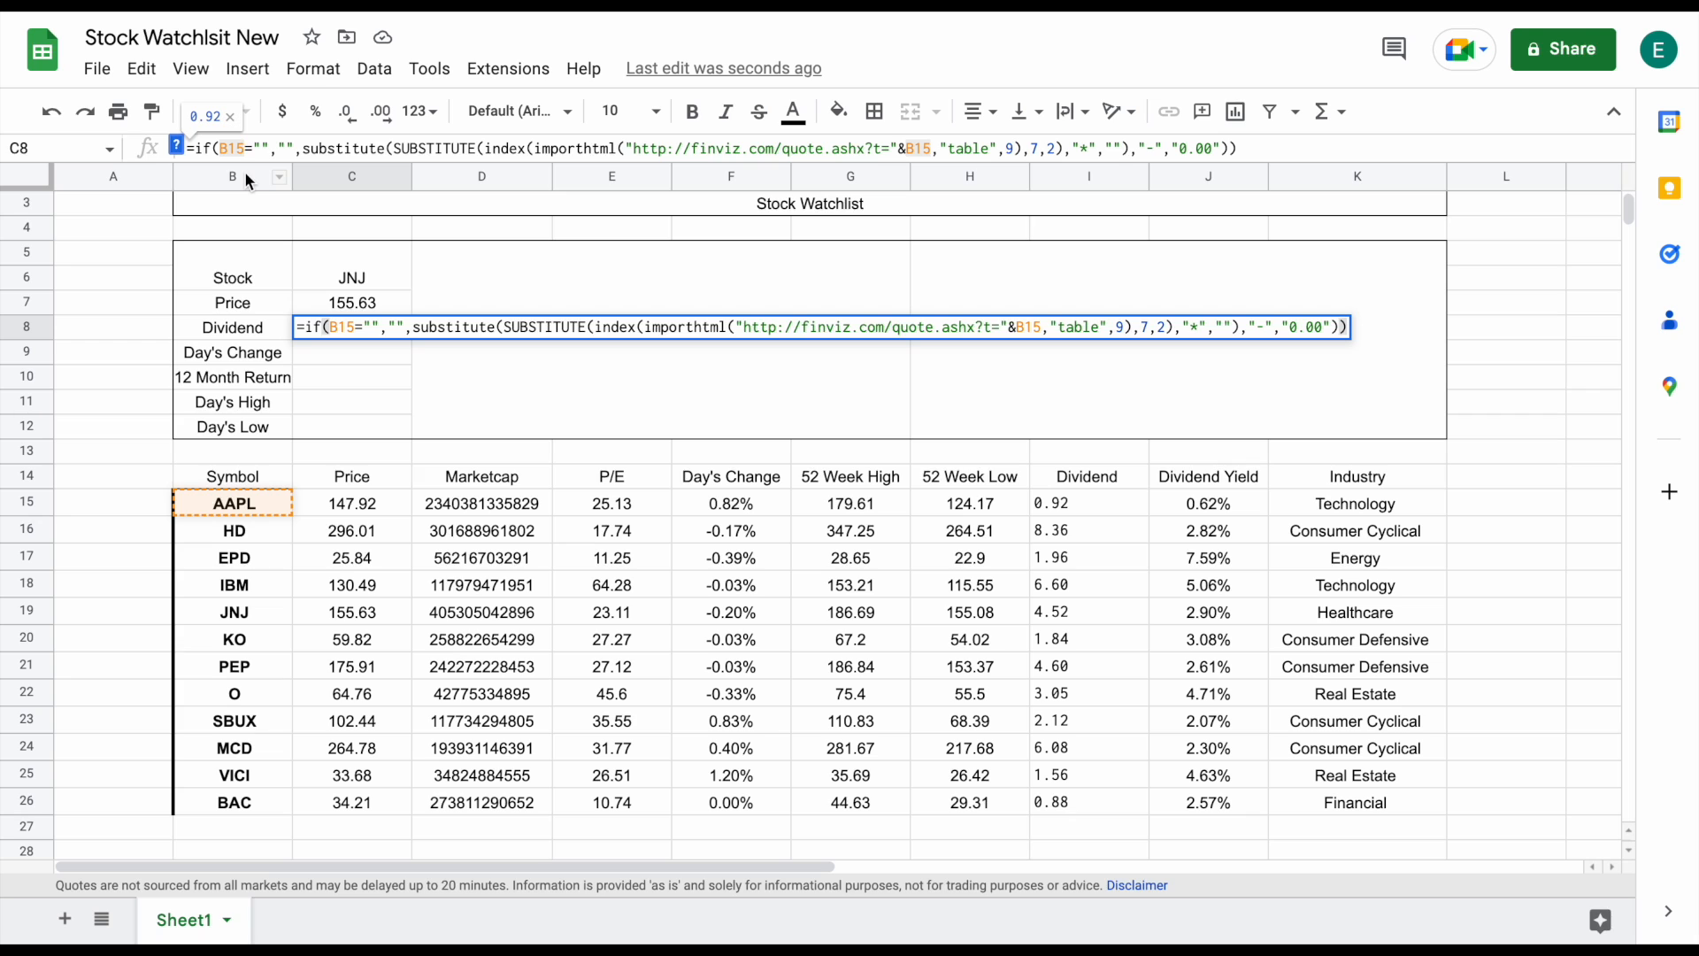
{"action": "key", "text": "BackSpace"}
{"action": "key", "text": "BackSpace"}
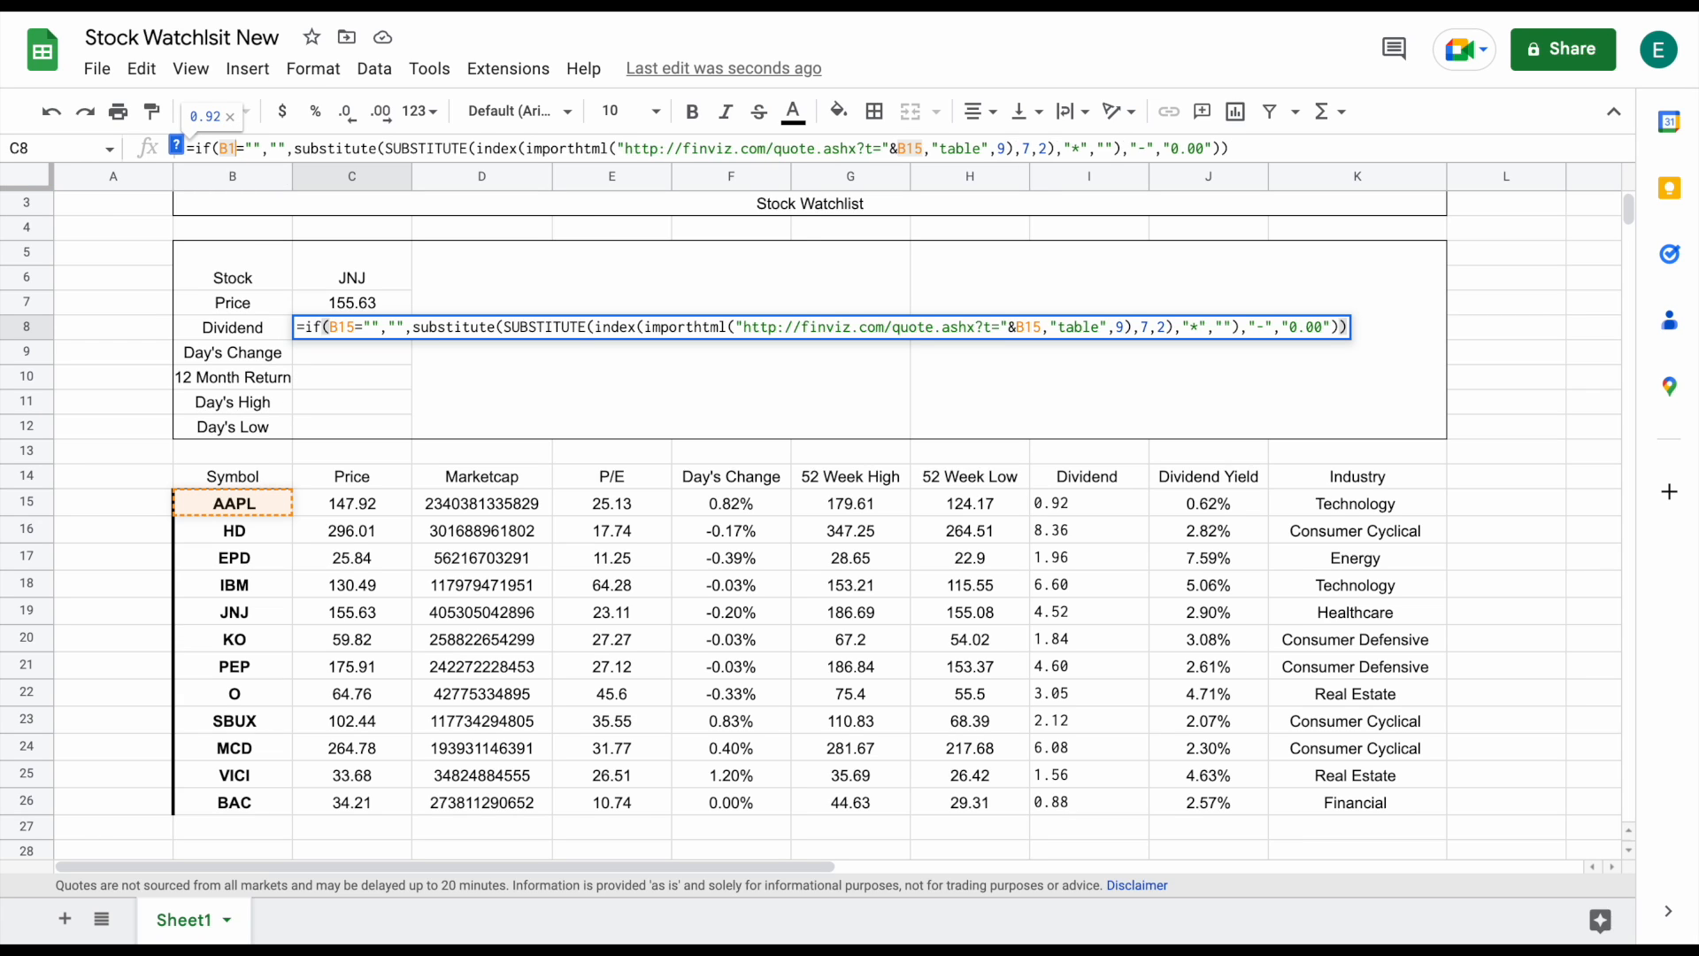
{"action": "key", "text": "BackSpace"}
{"action": "left_click", "coordinate": [358, 257]}
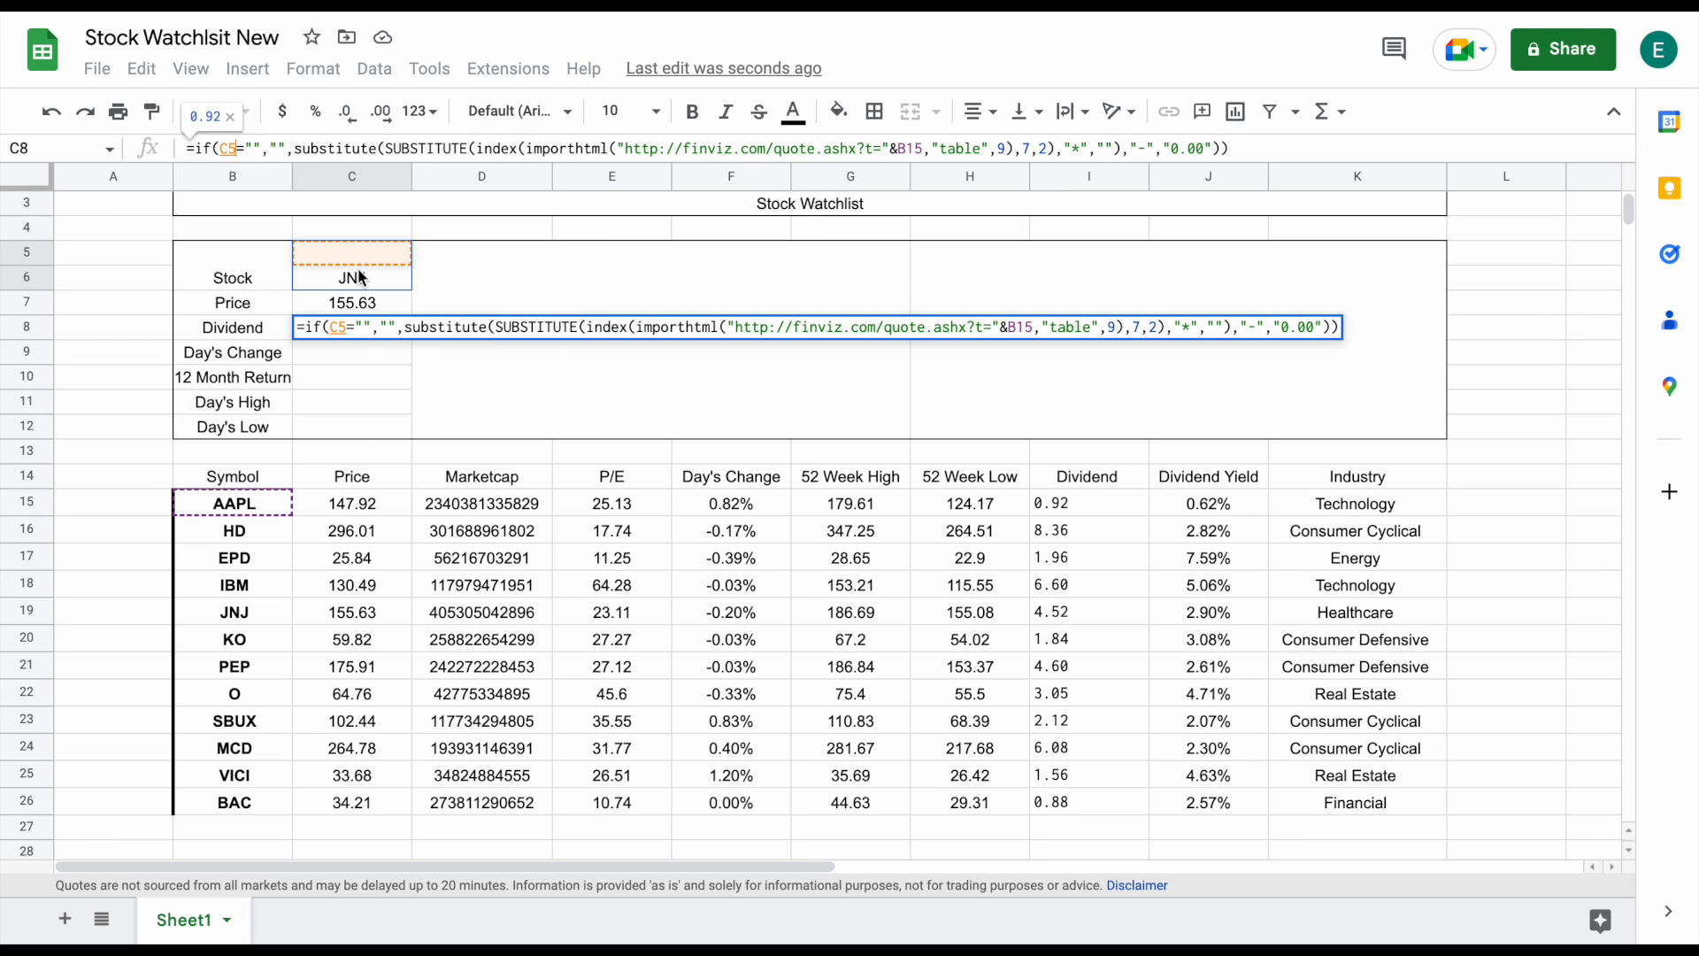
{"action": "left_click", "coordinate": [919, 149]}
{"action": "key", "text": "BackSpace"}
{"action": "key", "text": "BackSpace"}
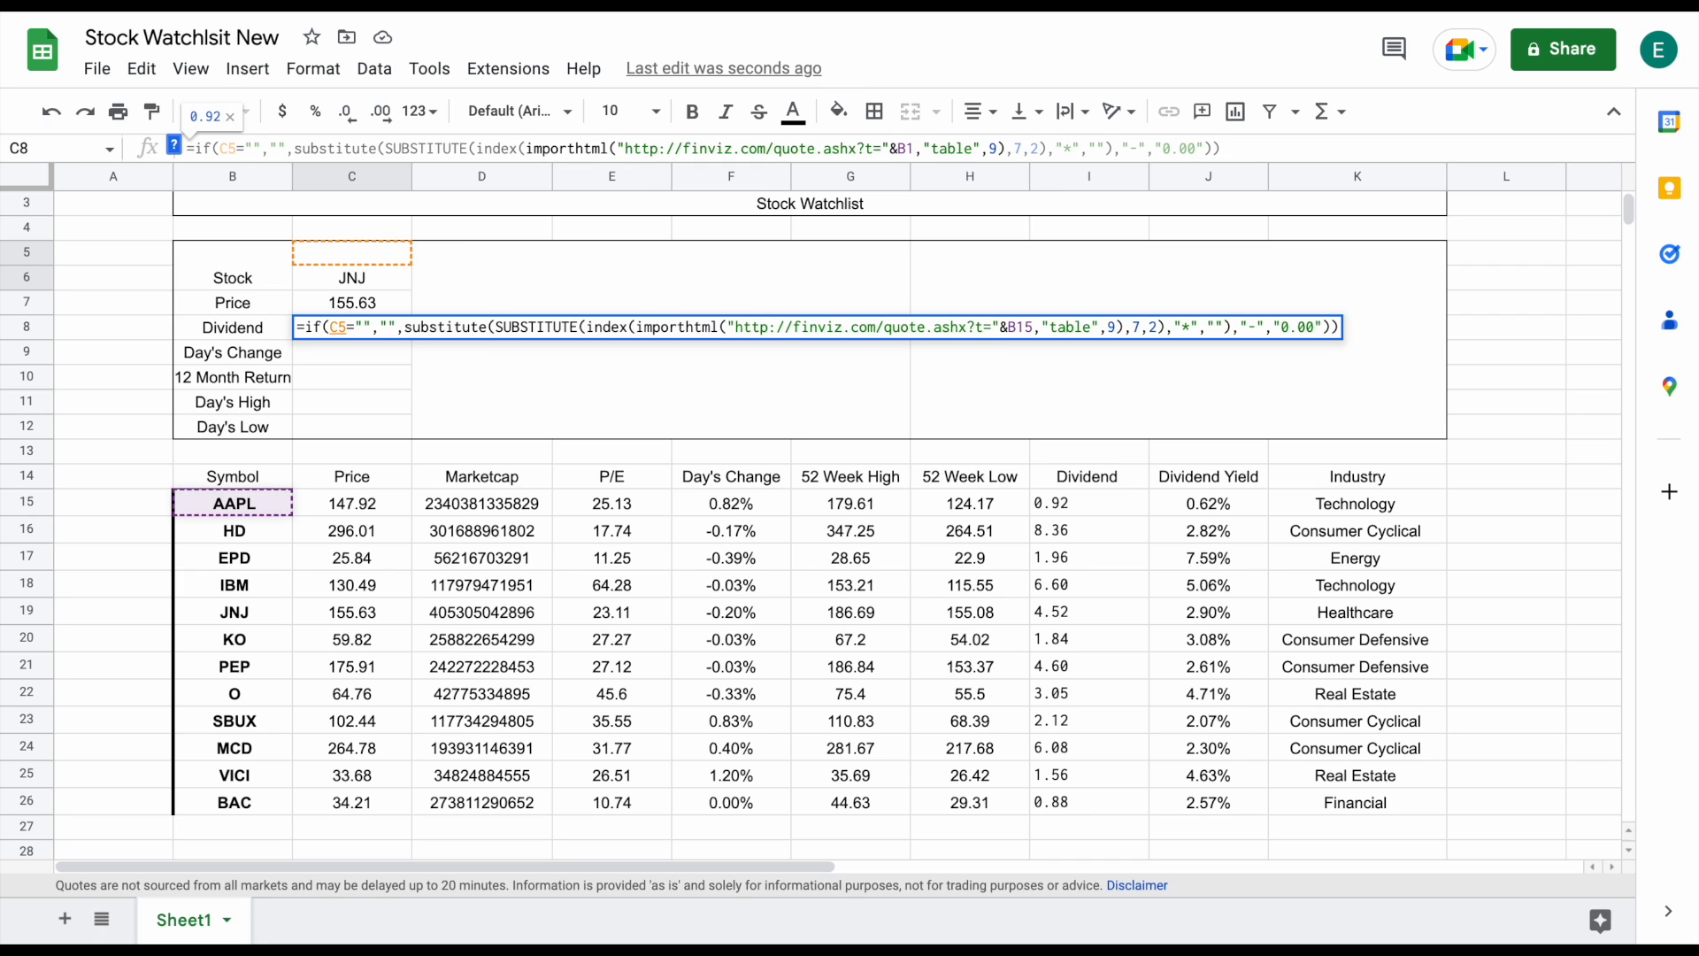
{"action": "key", "text": "BackSpace"}
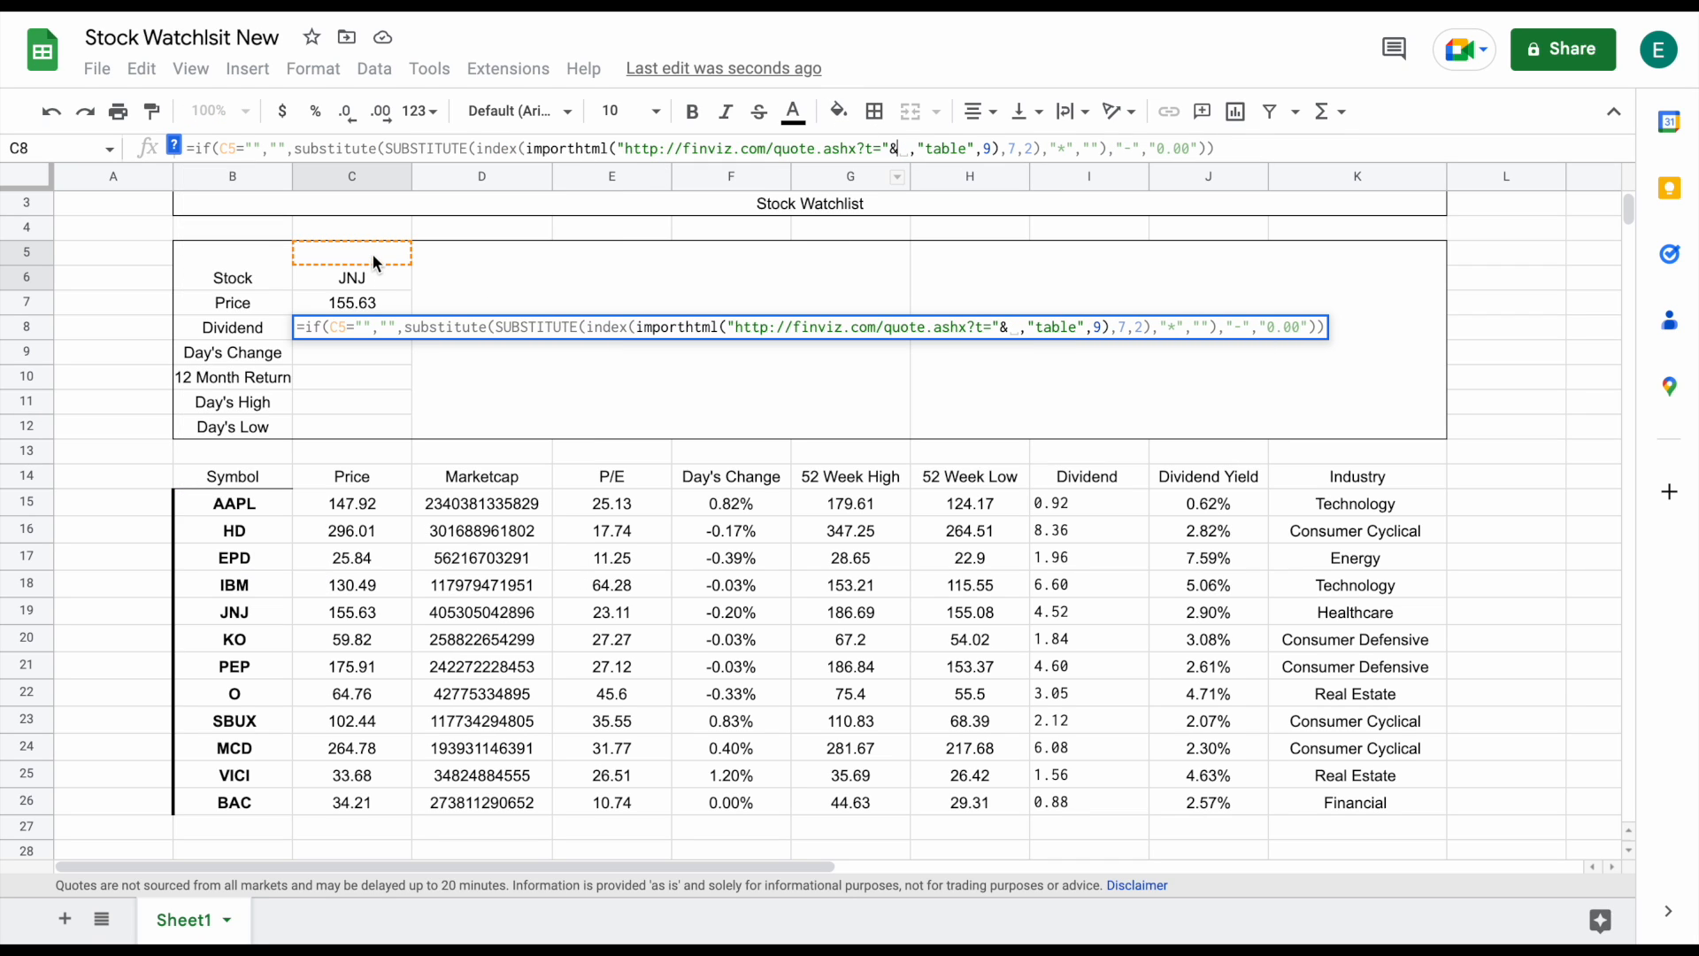
{"action": "left_click", "coordinate": [373, 253]}
{"action": "key", "text": "Return"}
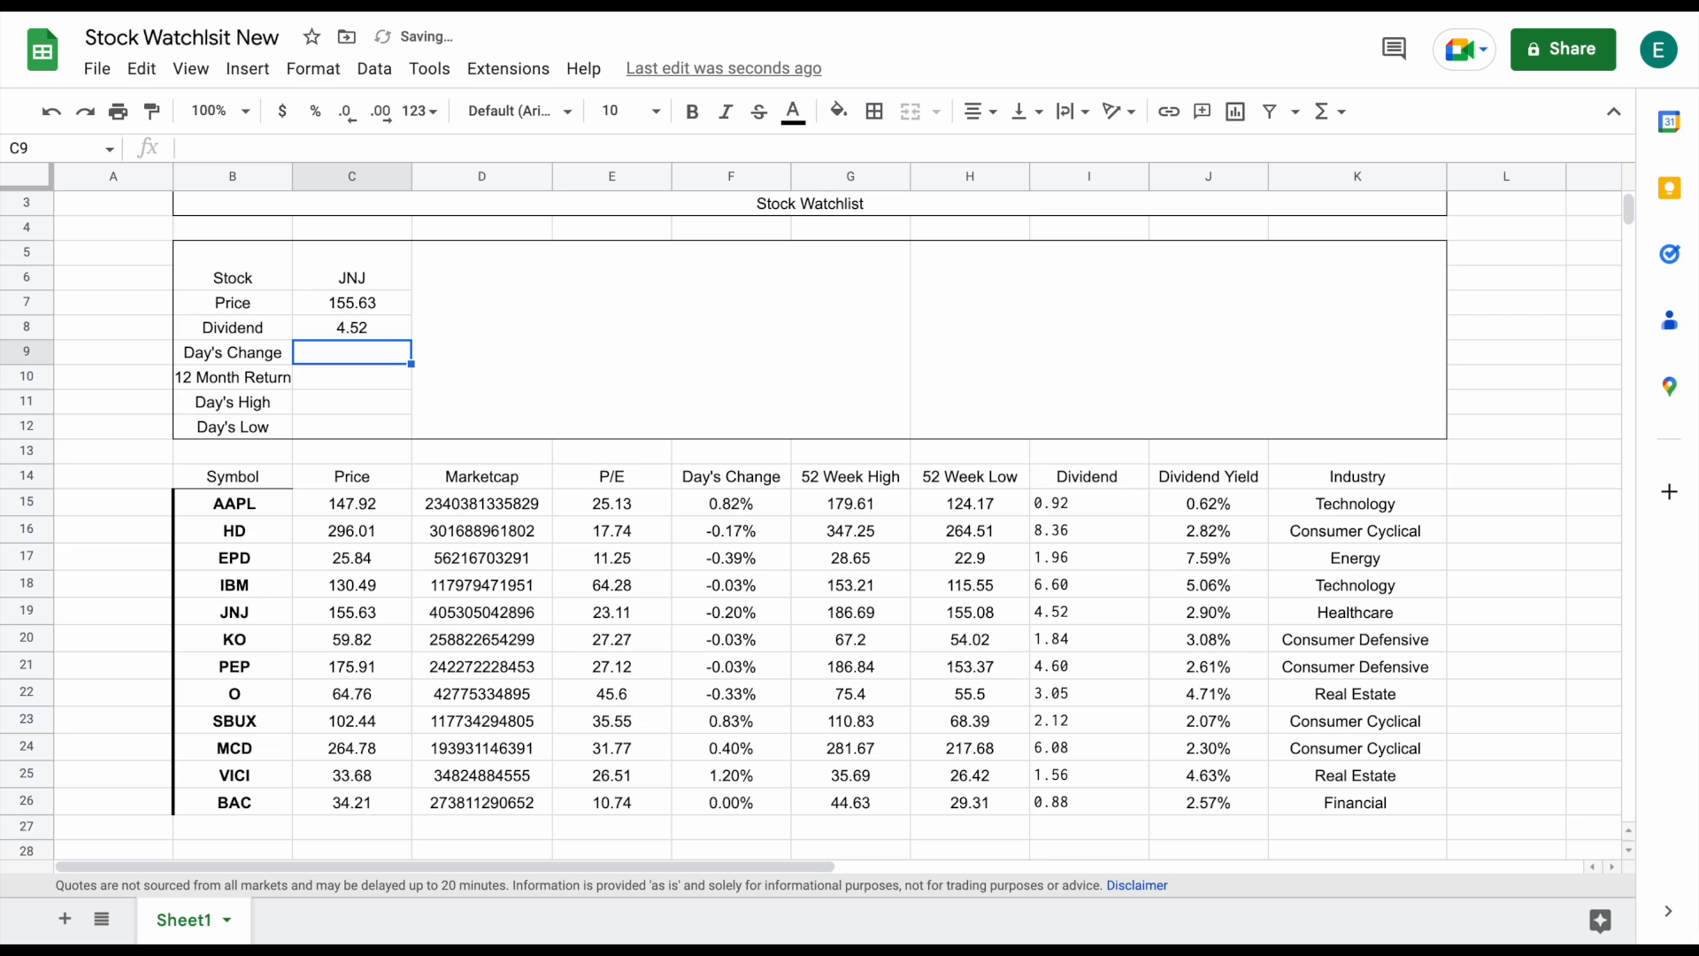
Copy the GOOGLEFINANCE "changepct" formula text from F15 into C9 beside the Day's Change label
{"action": "left_click", "coordinate": [385, 327]}
{"action": "left_click", "coordinate": [369, 355]}
{"action": "left_click", "coordinate": [761, 506]}
{"action": "left_click_drag", "start_coordinate": [507, 150], "coordinate": [142, 151]}
{"action": "key", "text": "ctrl+c"}
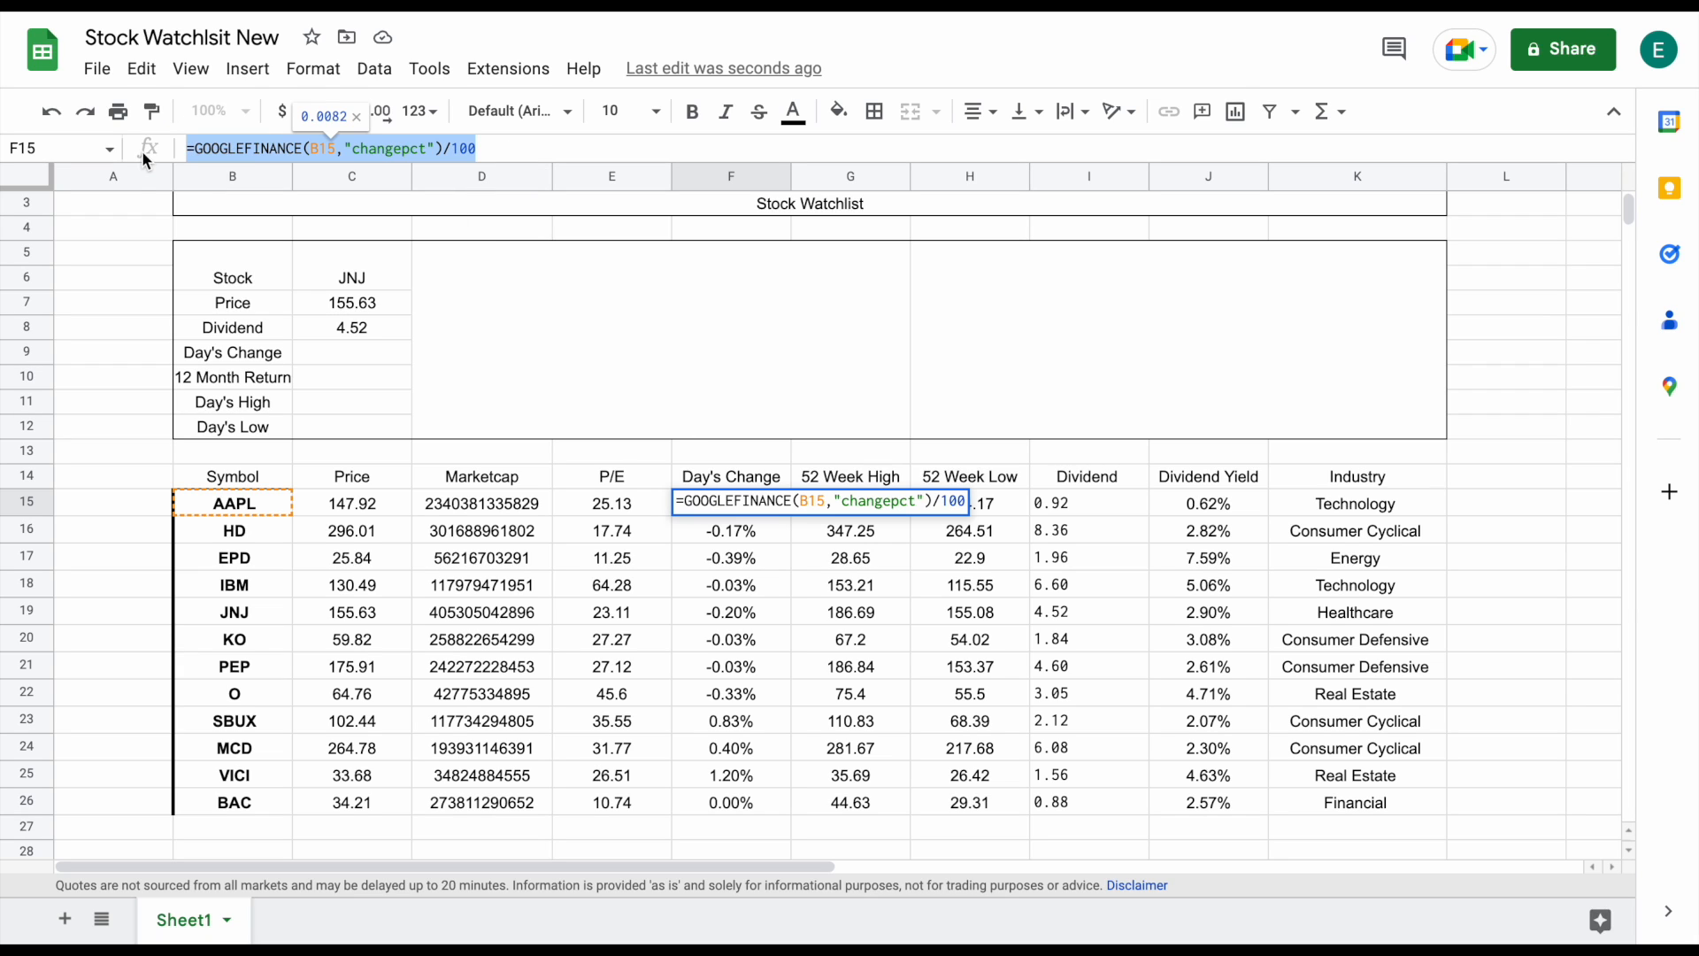
{"action": "left_click", "coordinate": [351, 354]}
{"action": "left_click", "coordinate": [336, 149]}
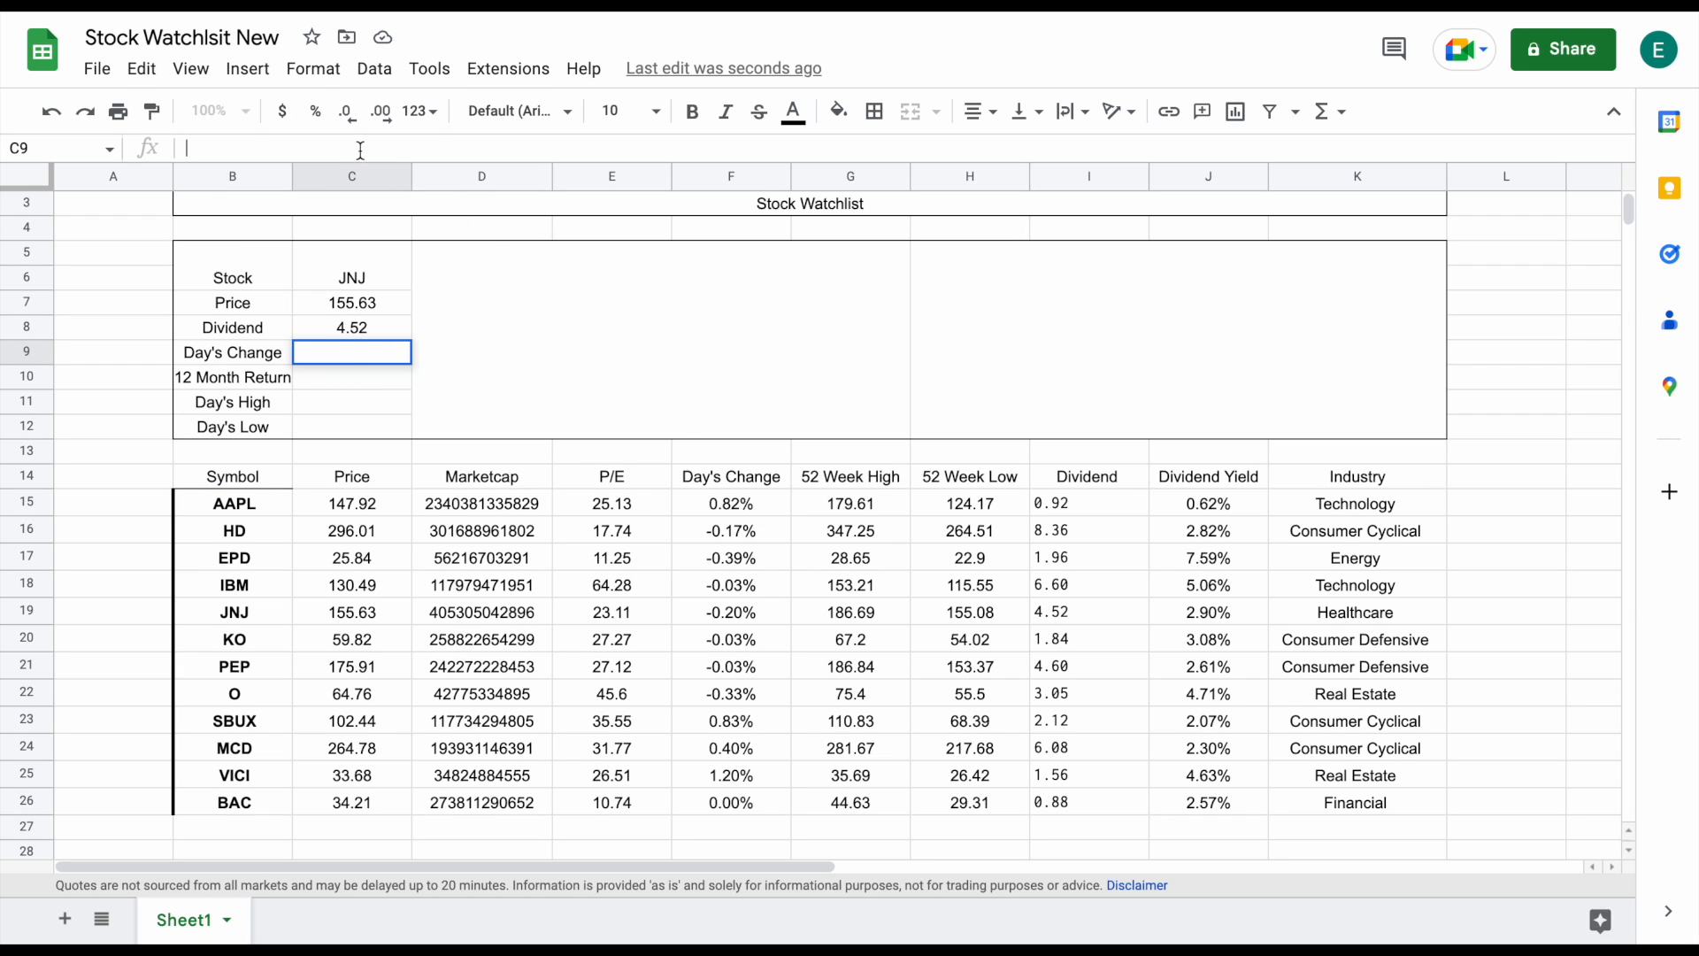
{"action": "key", "text": "ctrl+v"}
Replace the B15 reference in the C9 formula with C5 and format the cell as a percentage
{"action": "double_click", "coordinate": [337, 149]}
{"action": "key", "text": "BackSpace"}
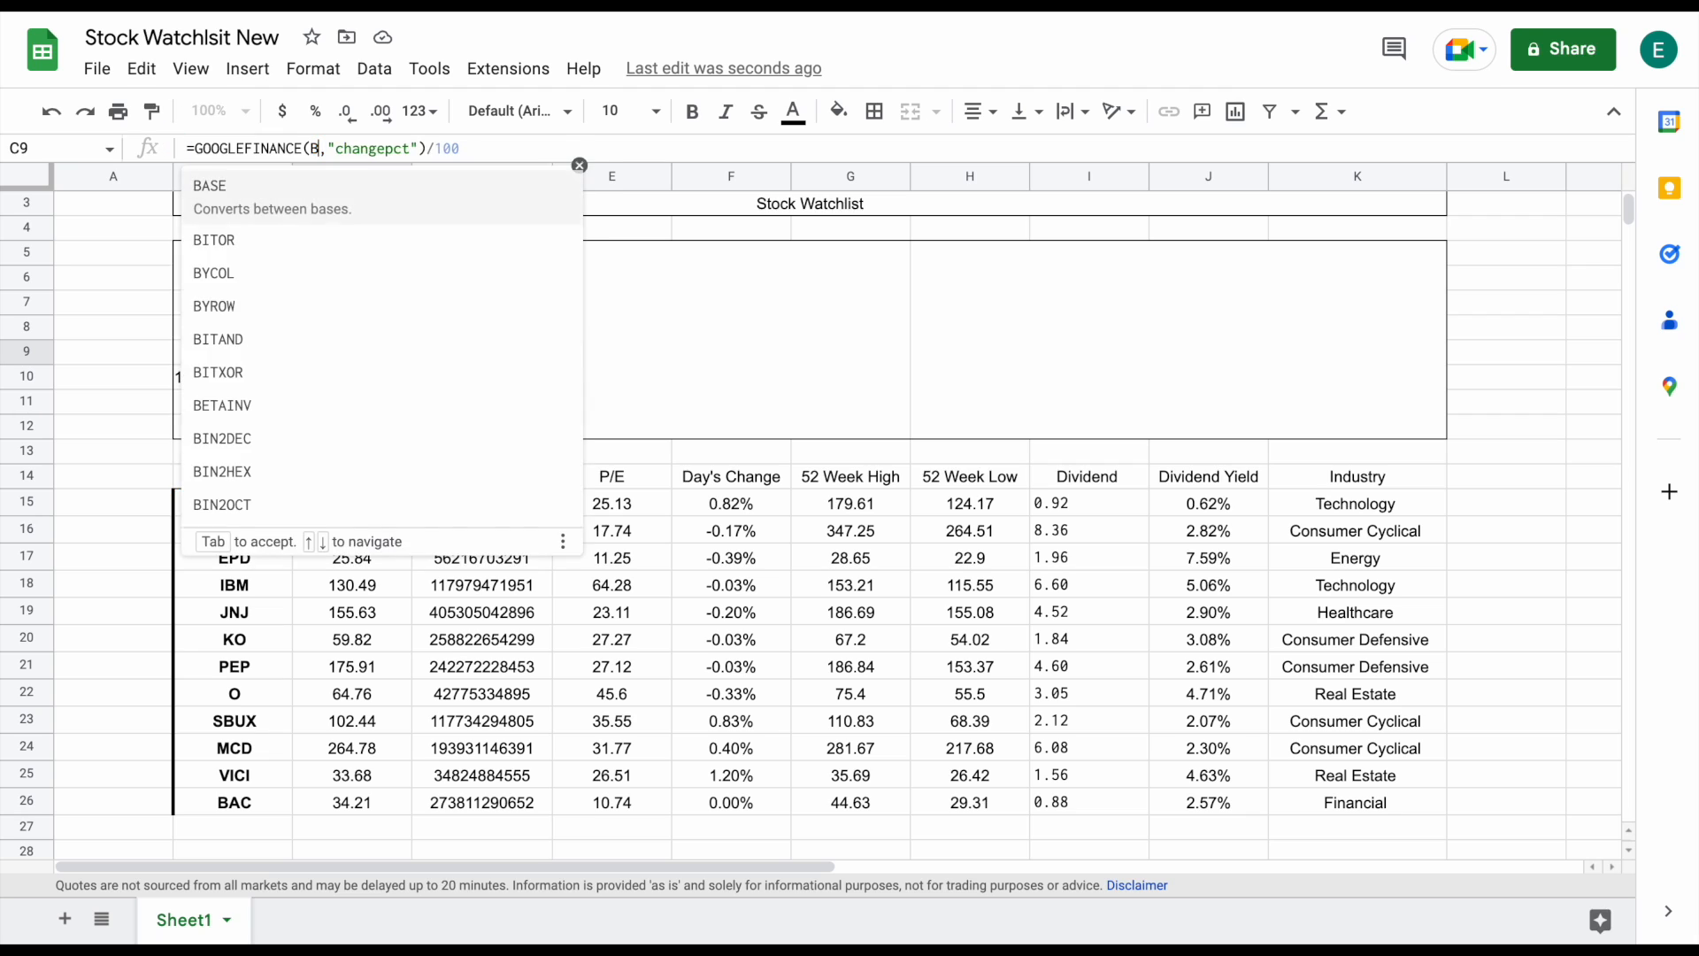
{"action": "left_click", "coordinate": [370, 274]}
{"action": "key", "text": "Return"}
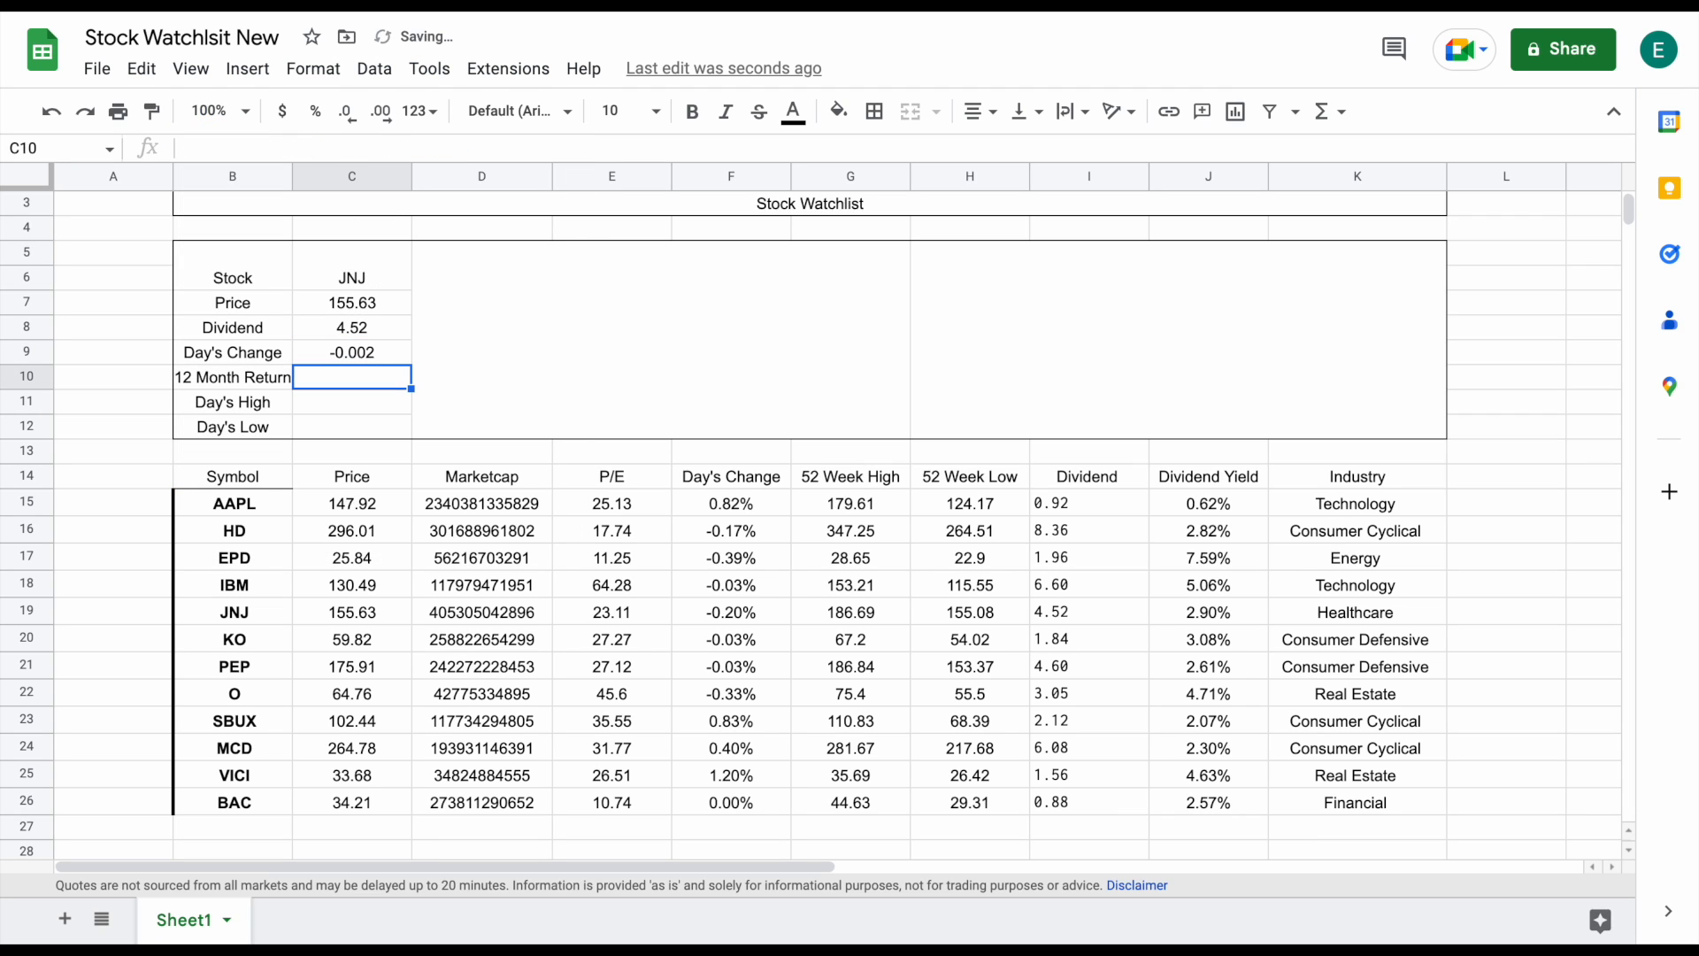
{"action": "left_click", "coordinate": [381, 354]}
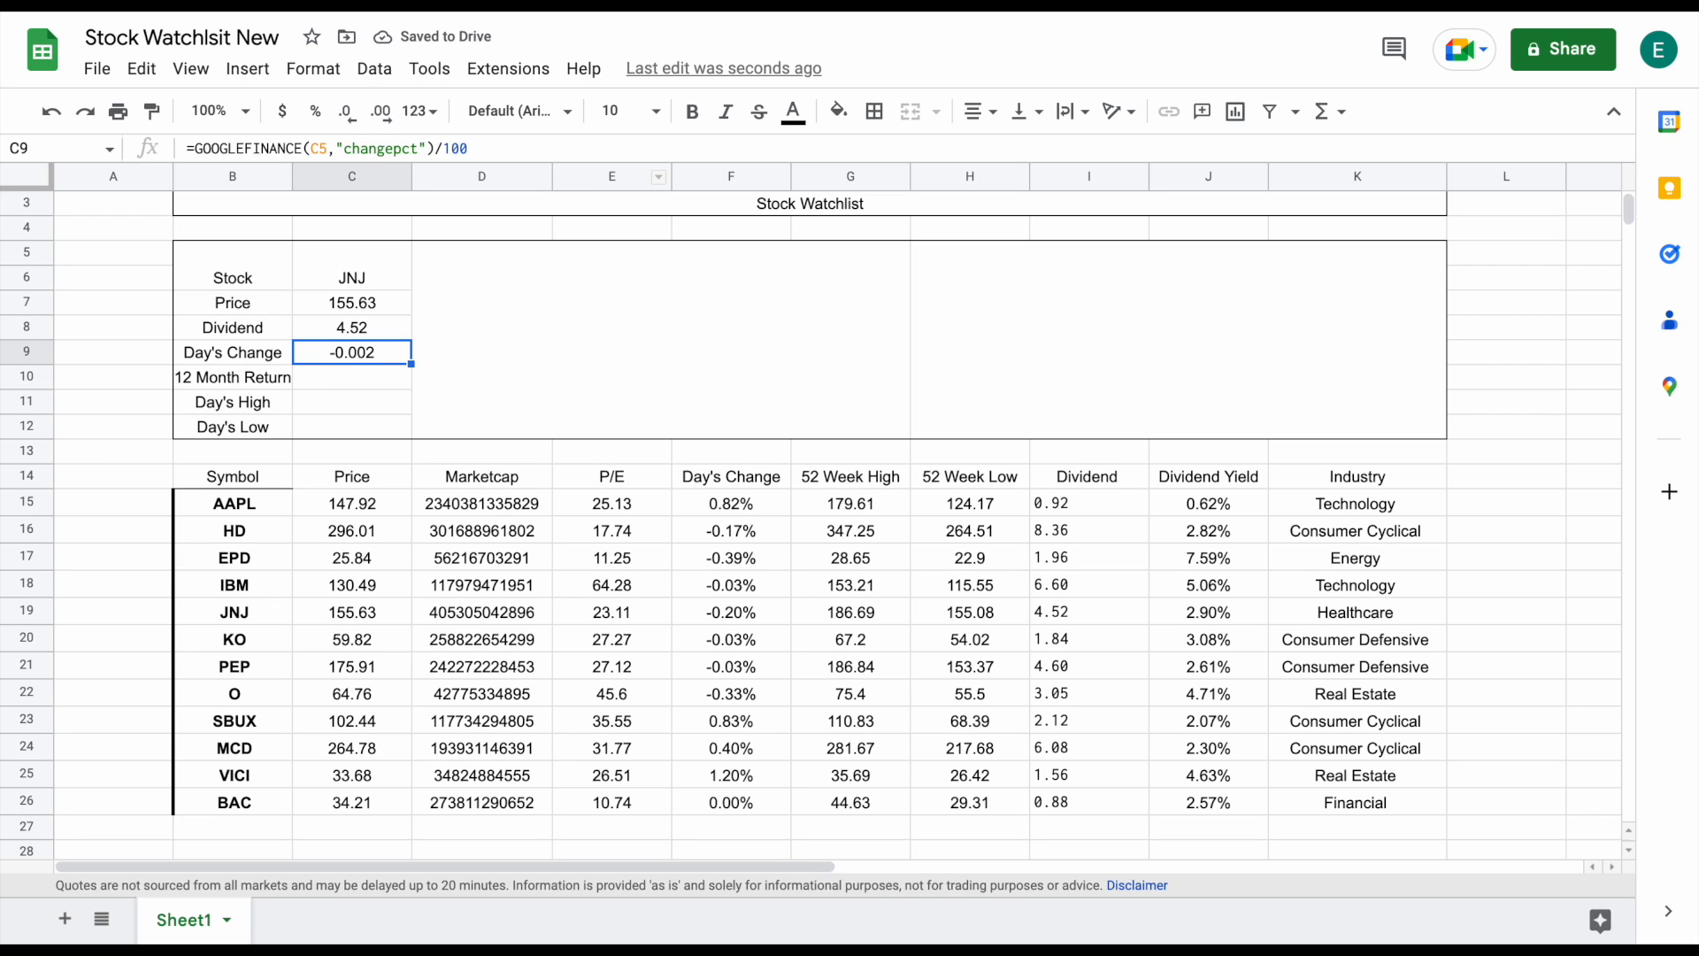
{"action": "left_click", "coordinate": [315, 110]}
Enter =(GOOGLEFINANCE(C5,"price") / index(GOOGLEFINANCE(C5,"price", datevalue(today()-365) ) , 2,2) - 1 ) in C10 for the 12 Month Return
{"action": "left_click", "coordinate": [370, 379]}
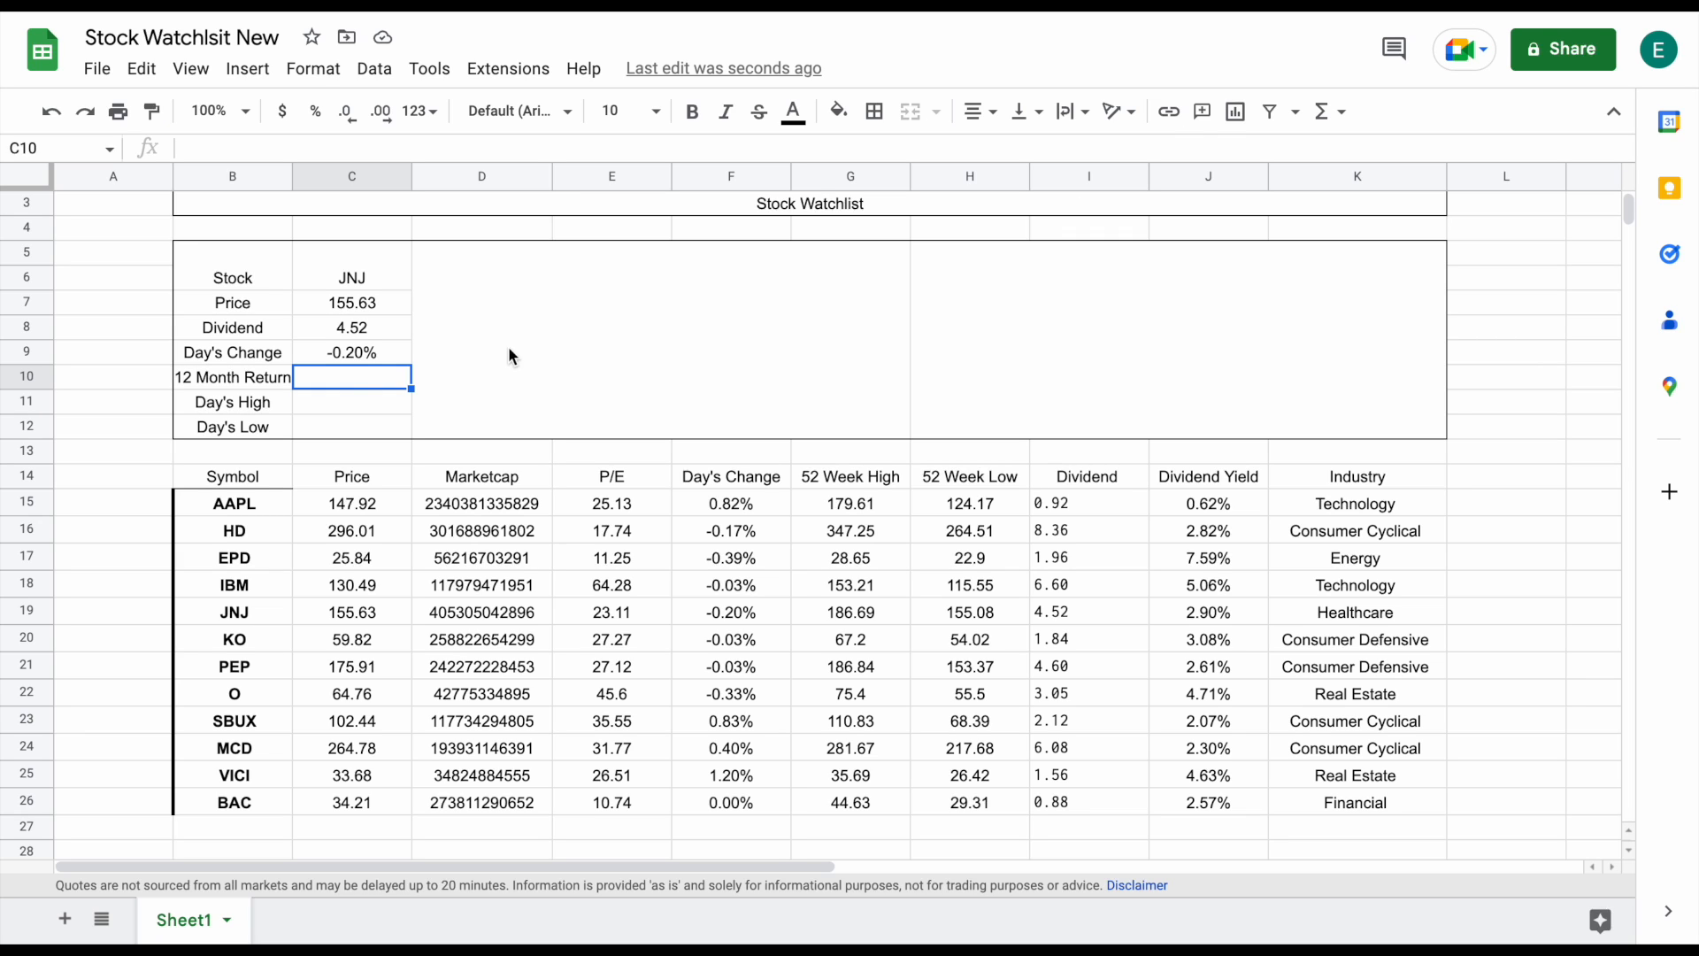
{"action": "type", "text": "=(GOOGLEFINANCE(C5,\"price\") / index(GOOGLEFINANCE(C5,\"price\", datevalue(today()-365) ) , 2,2) - 1 )"}
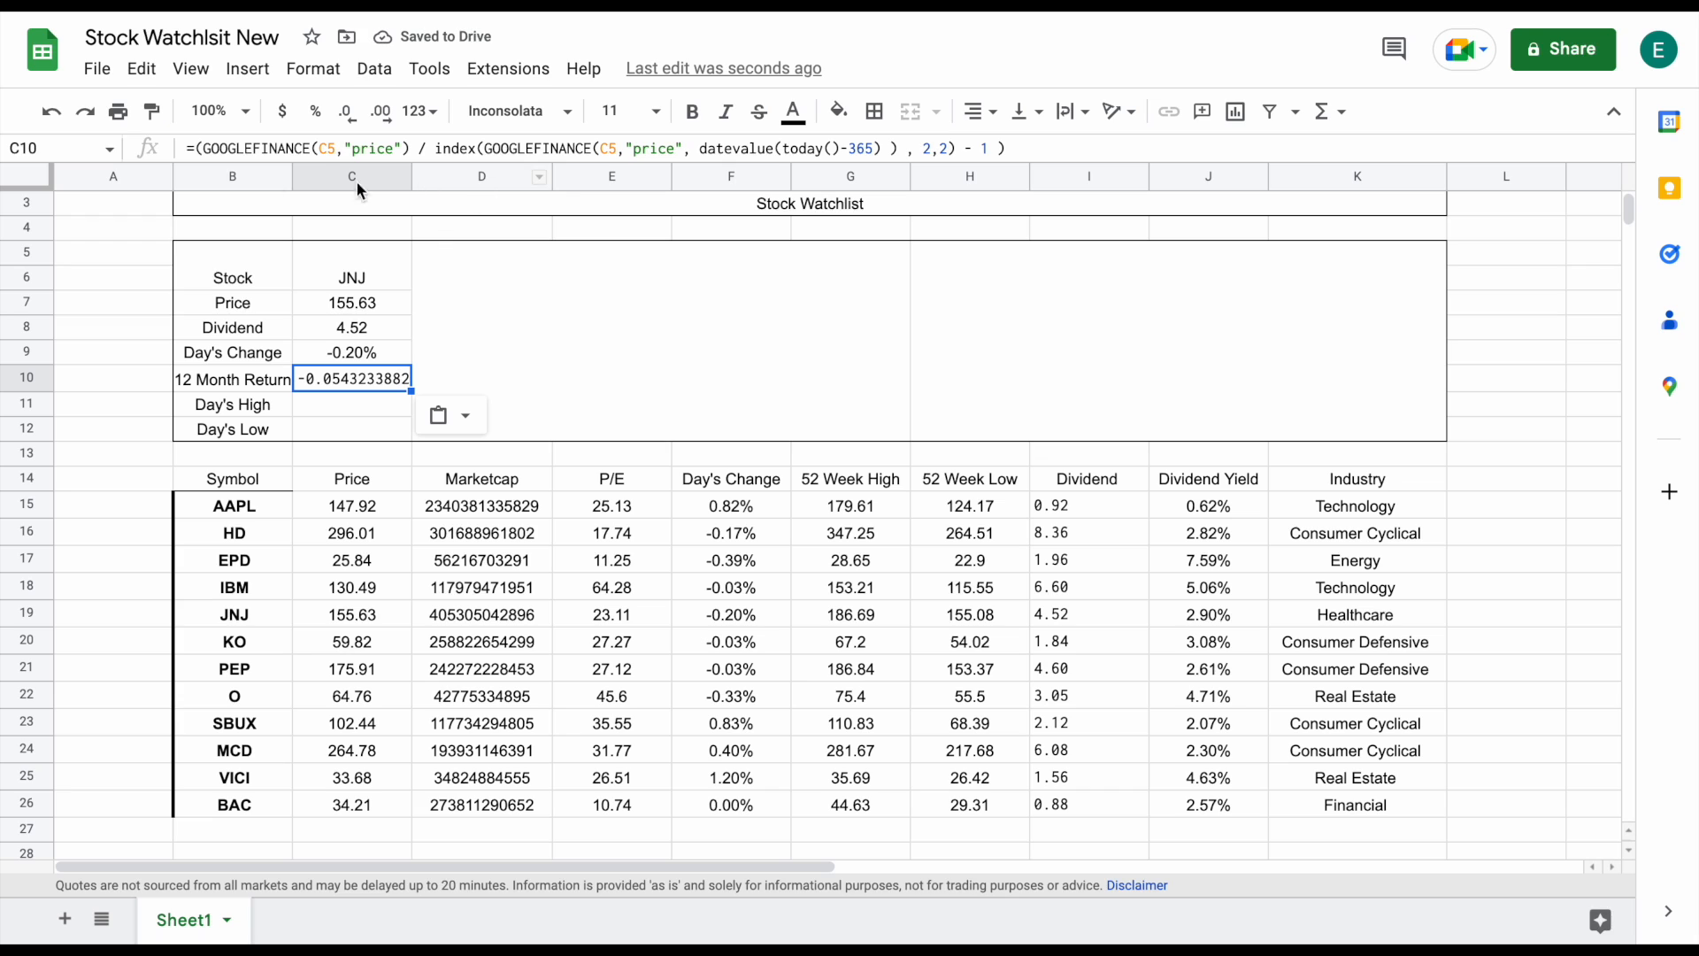
{"action": "left_click", "coordinate": [1059, 143]}
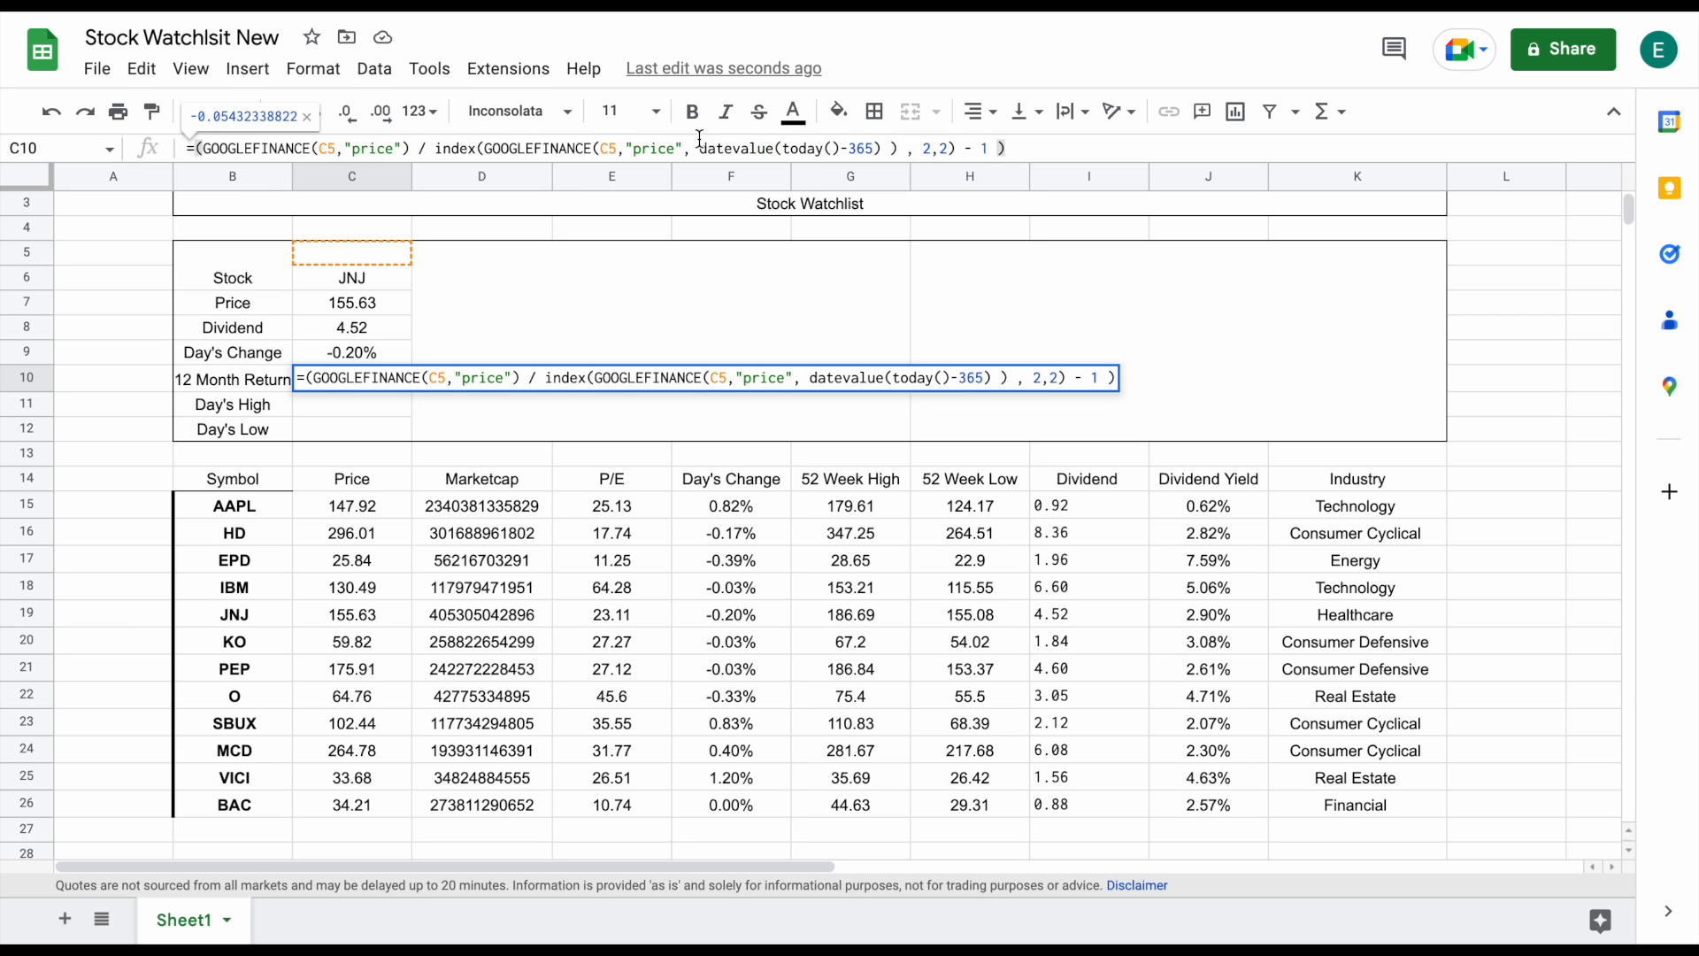
{"action": "key", "text": "Return"}
Format the 12 Month Return value in C10 as a percentage and set its font to Default (Arial)
{"action": "left_click", "coordinate": [370, 378]}
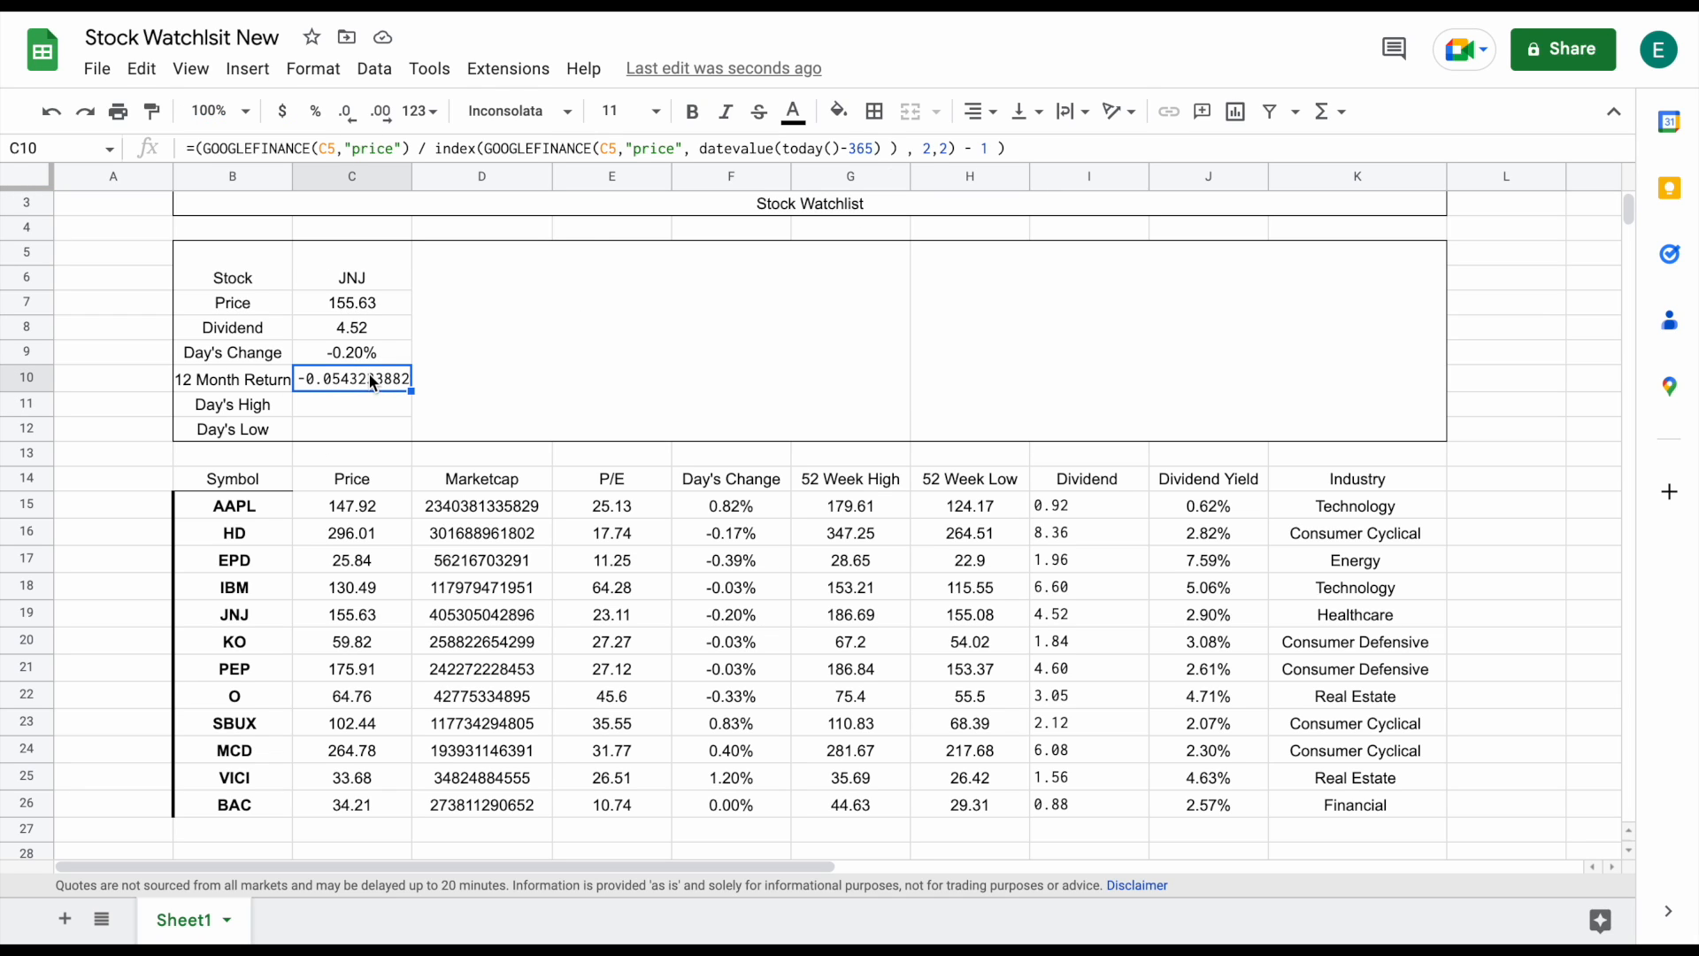
{"action": "left_click", "coordinate": [316, 112]}
{"action": "left_click", "coordinate": [558, 112]}
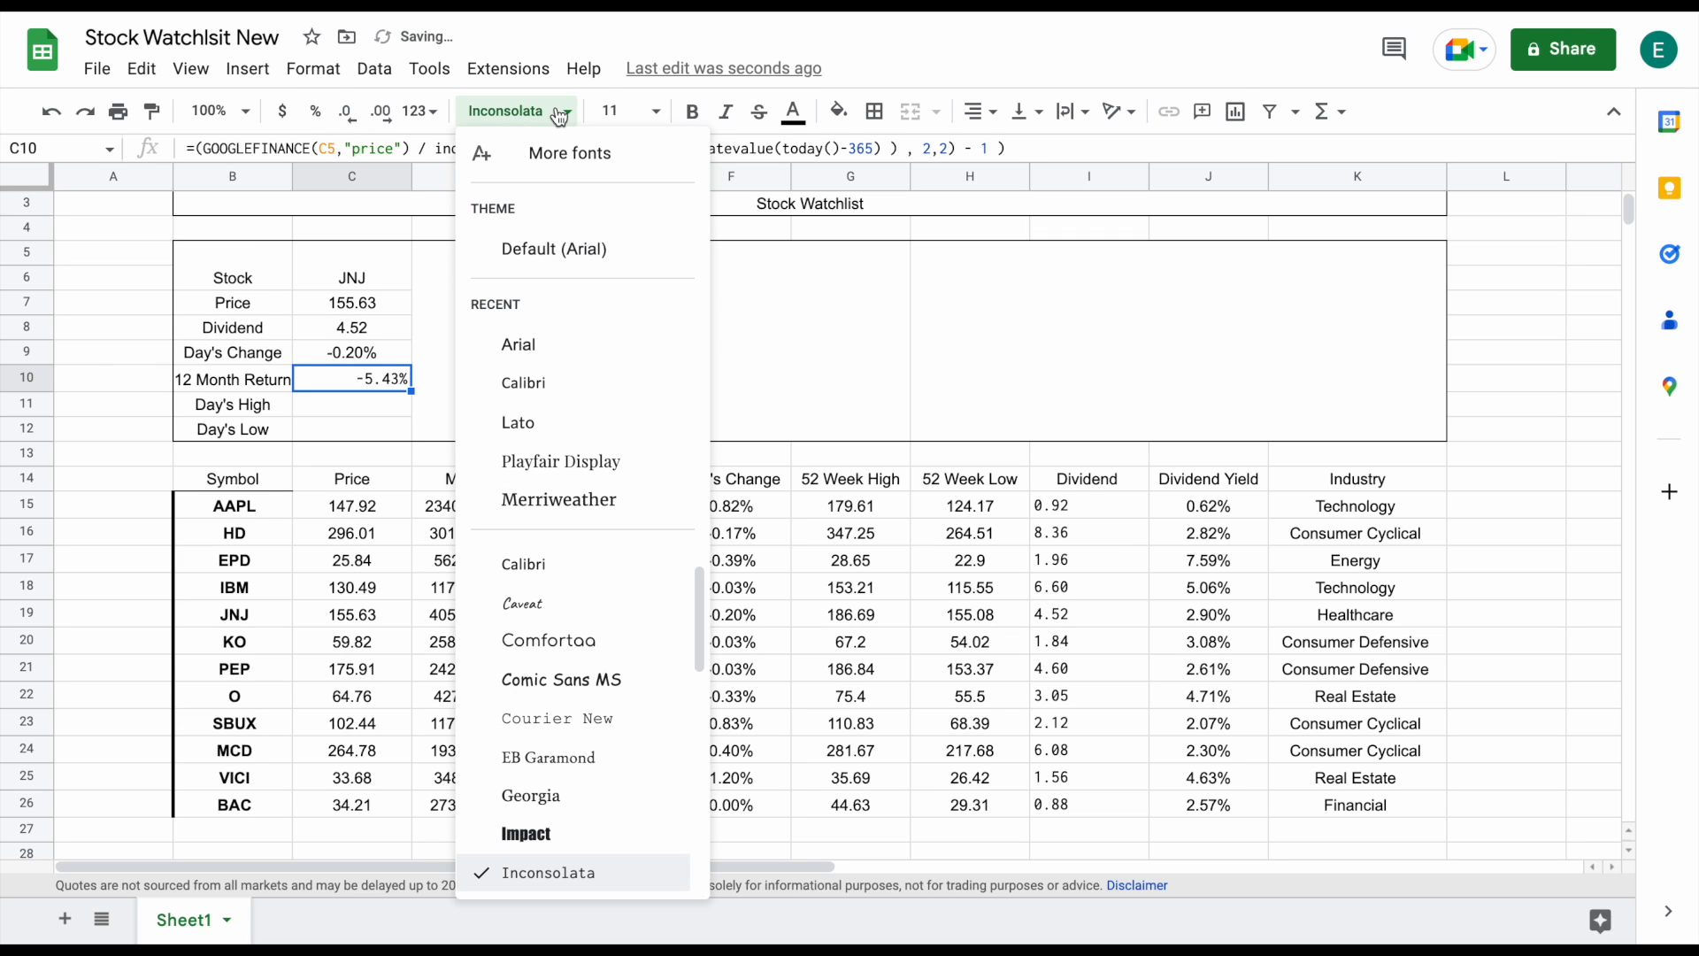
{"action": "left_click", "coordinate": [568, 239]}
{"action": "left_click", "coordinate": [376, 407]}
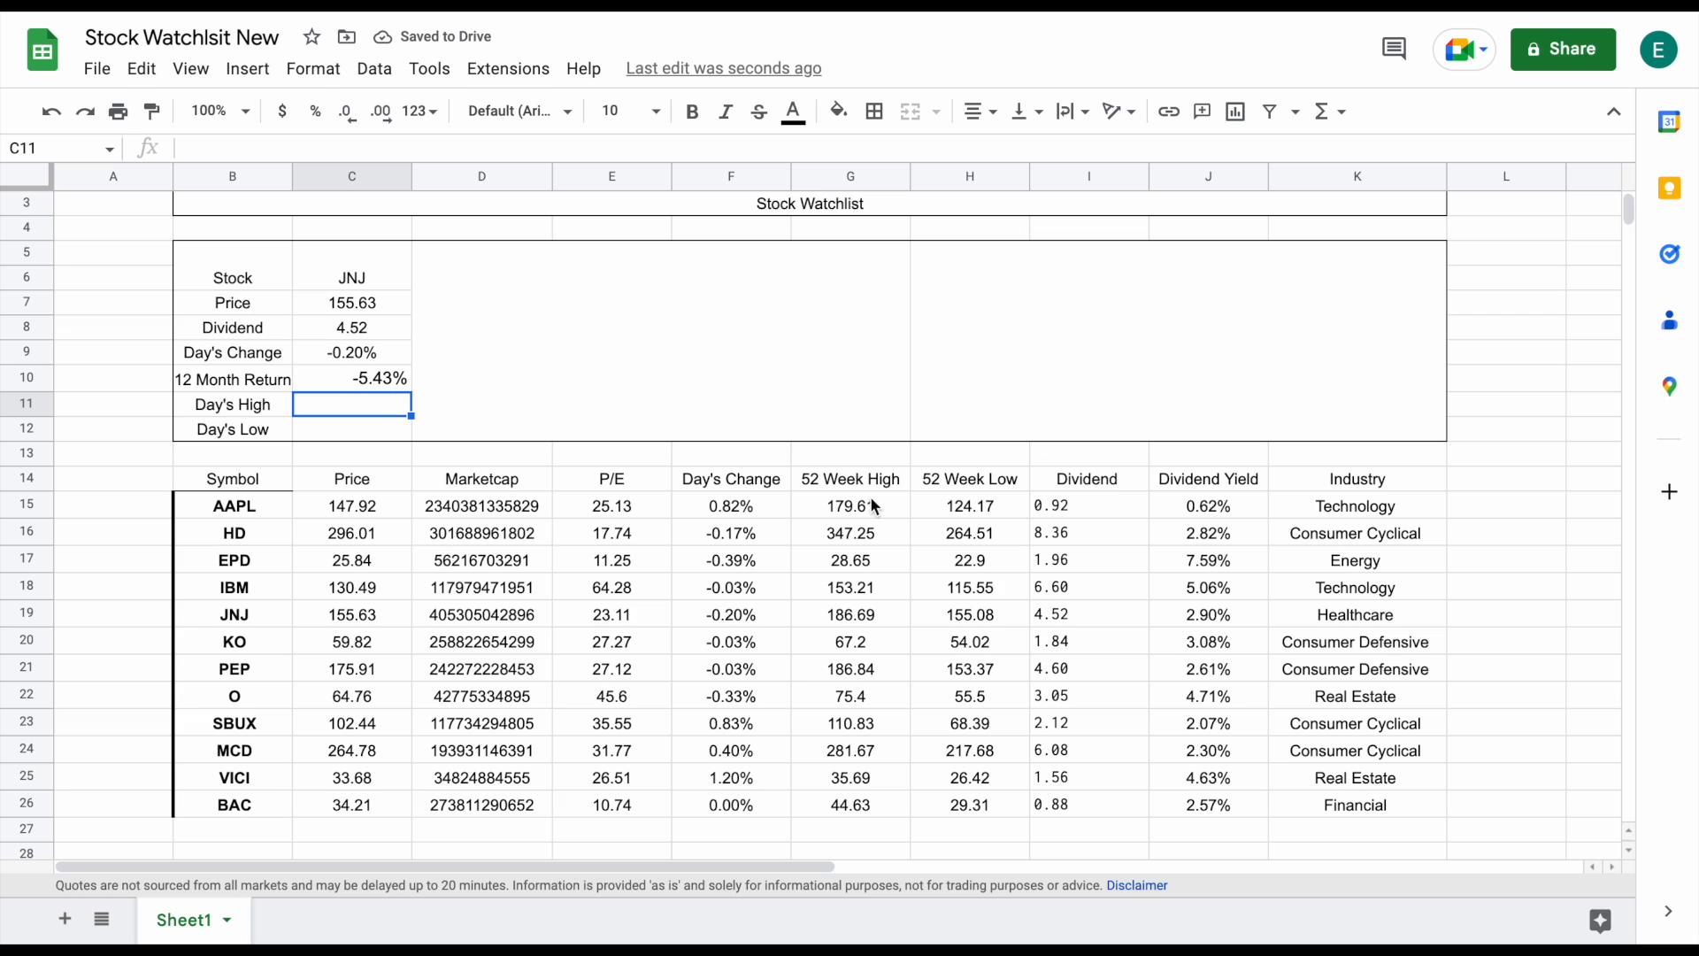
Enter =GOOGLEFINANCE(C5,"high") in C11 beside the Day's High label
{"action": "type", "text": "=go"}
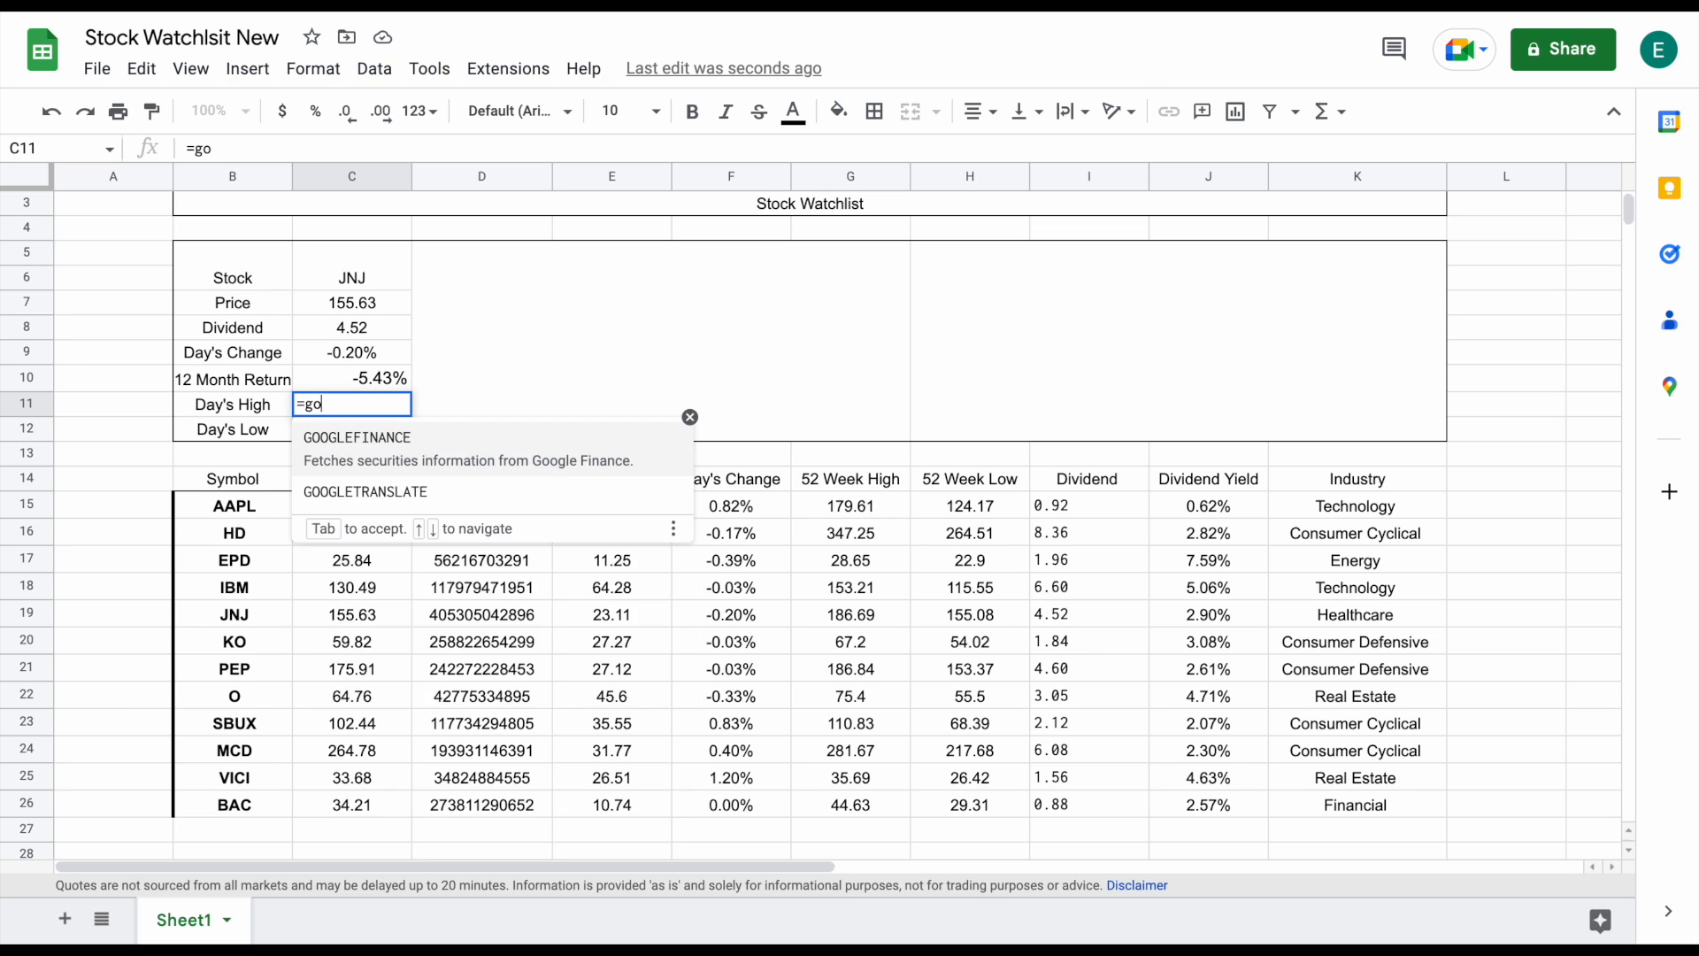
{"action": "left_click", "coordinate": [598, 448]}
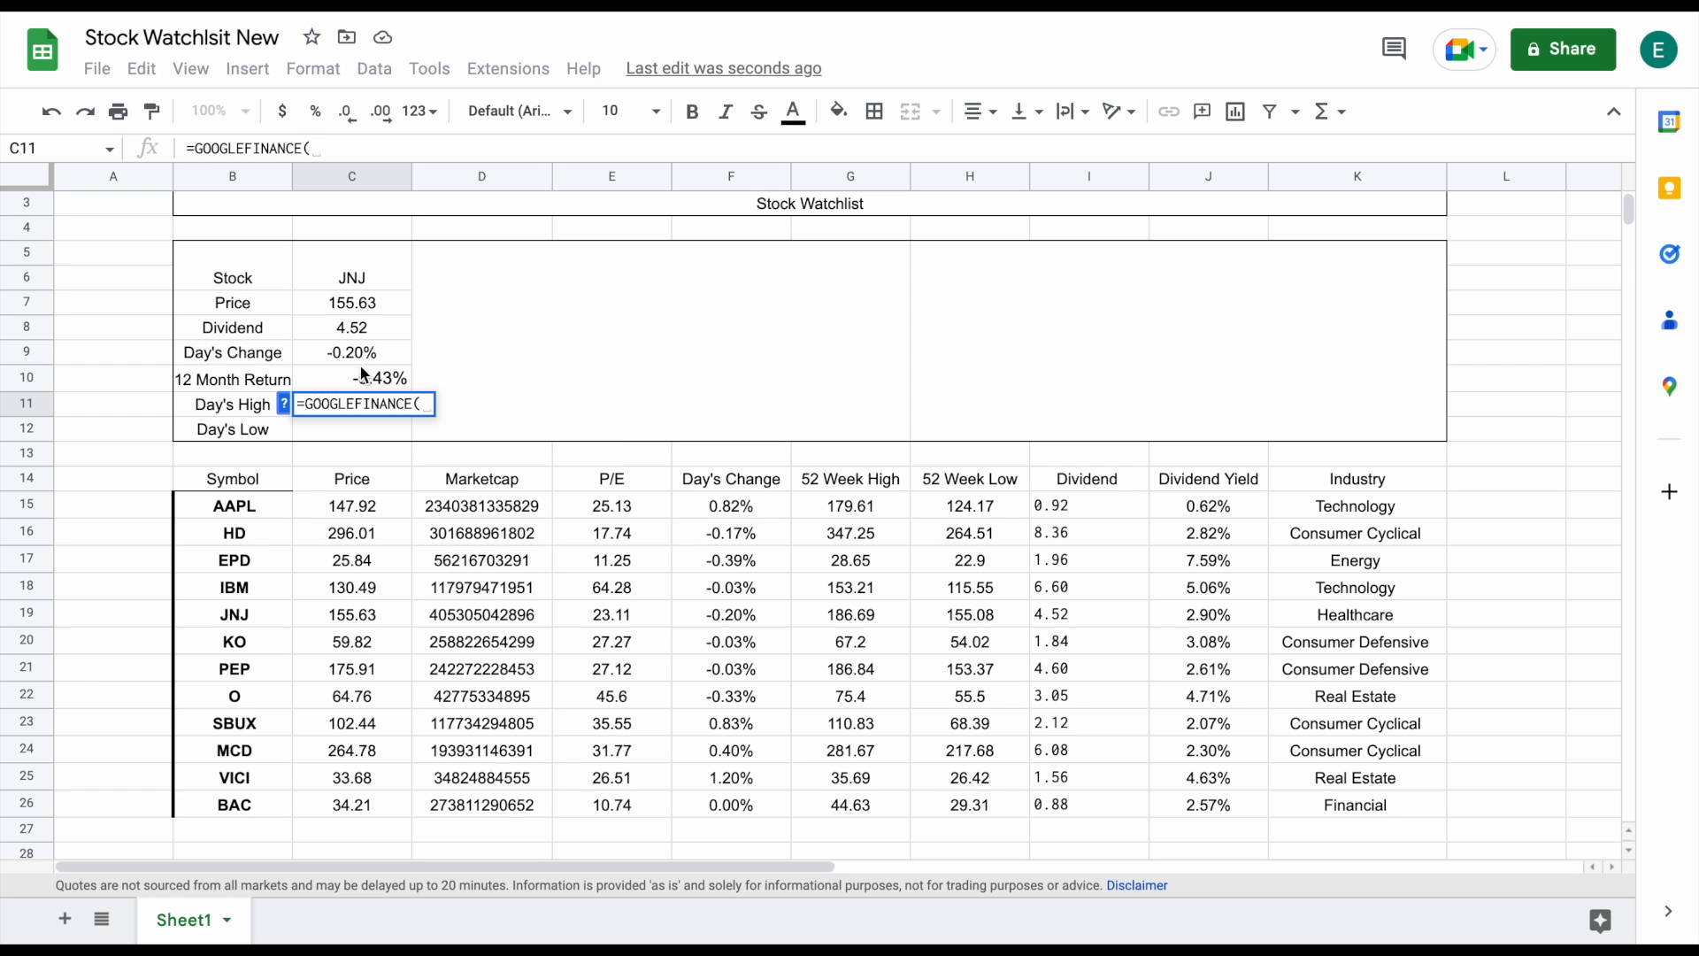
{"action": "left_click", "coordinate": [343, 279]}
{"action": "type", "text": ",\"high\")"}
{"action": "key", "text": "Return"}
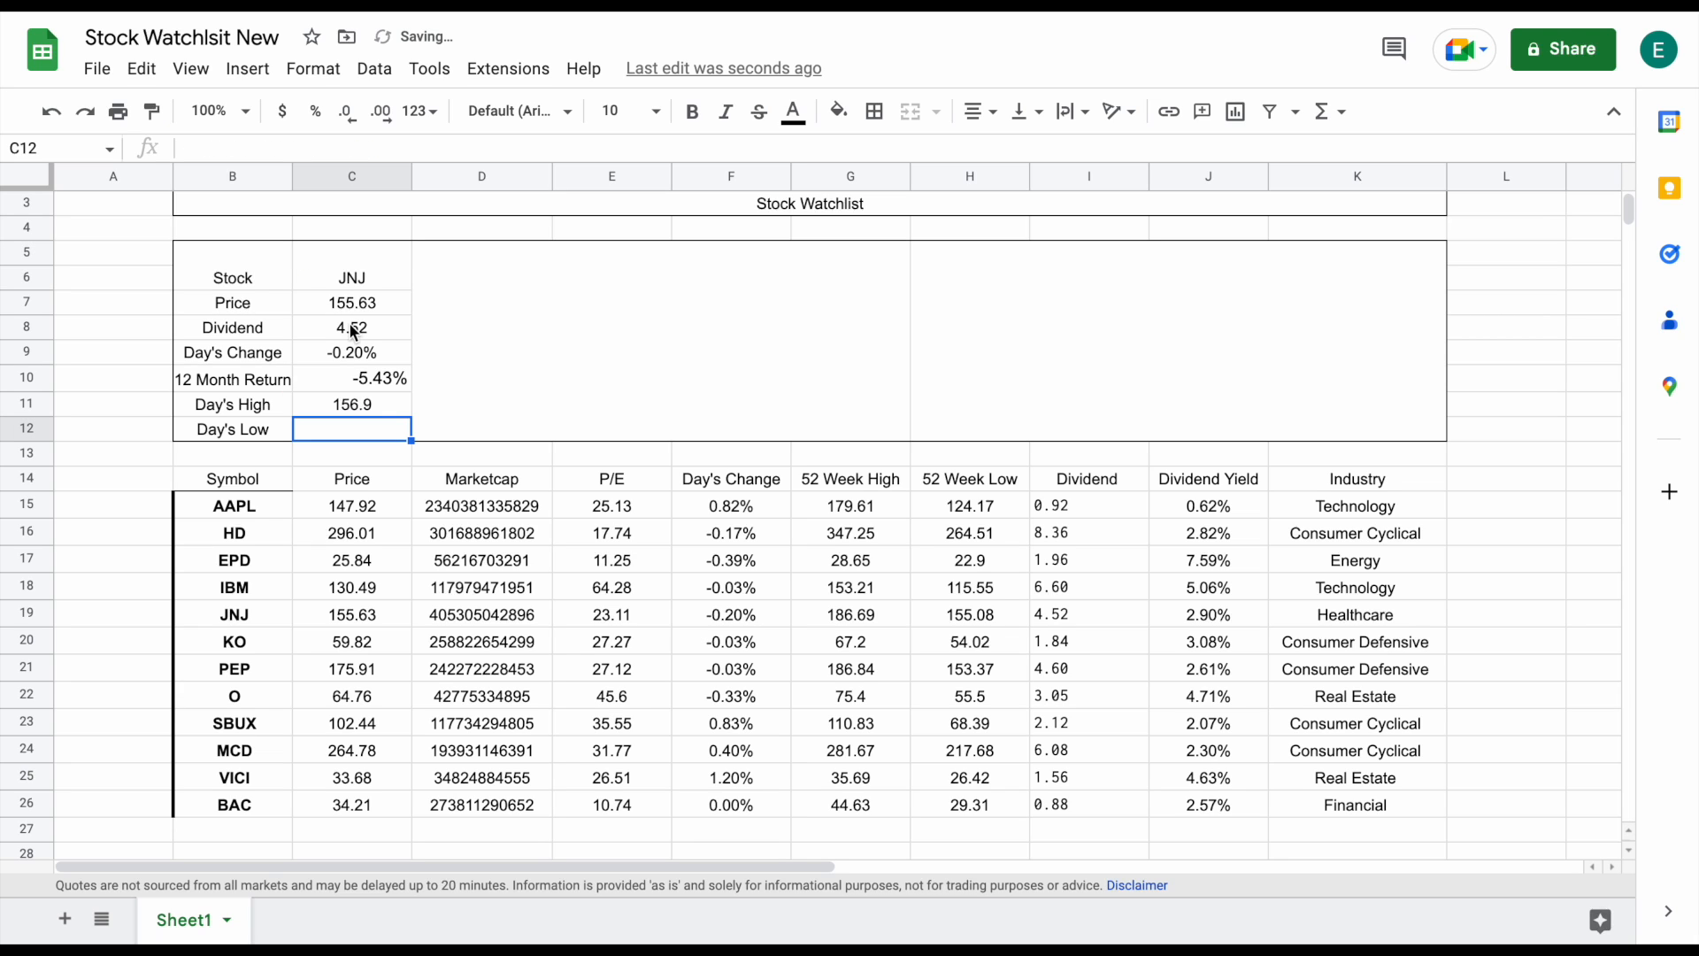
Enter =GOOGLEFINANCE(C5,"low") in C12 beside the Day's Low label
{"action": "type", "text": "=goo"}
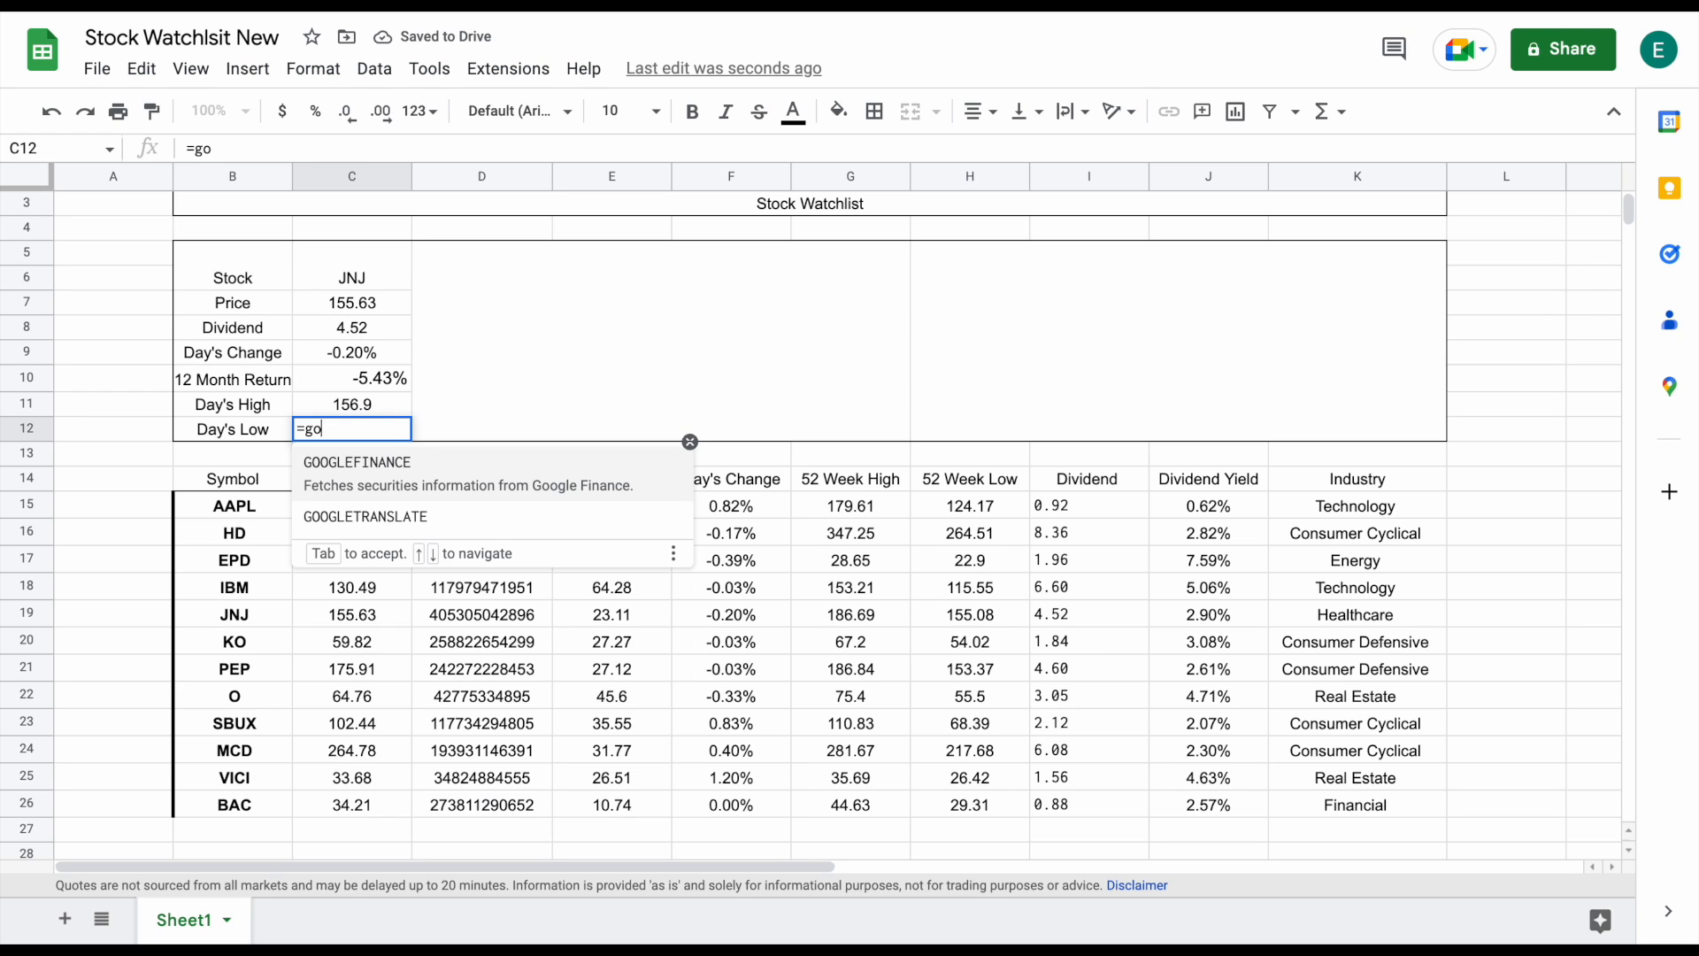
{"action": "key", "text": "Tab"}
{"action": "left_click", "coordinate": [354, 253]}
{"action": "type", "text": ",\"low\")"}
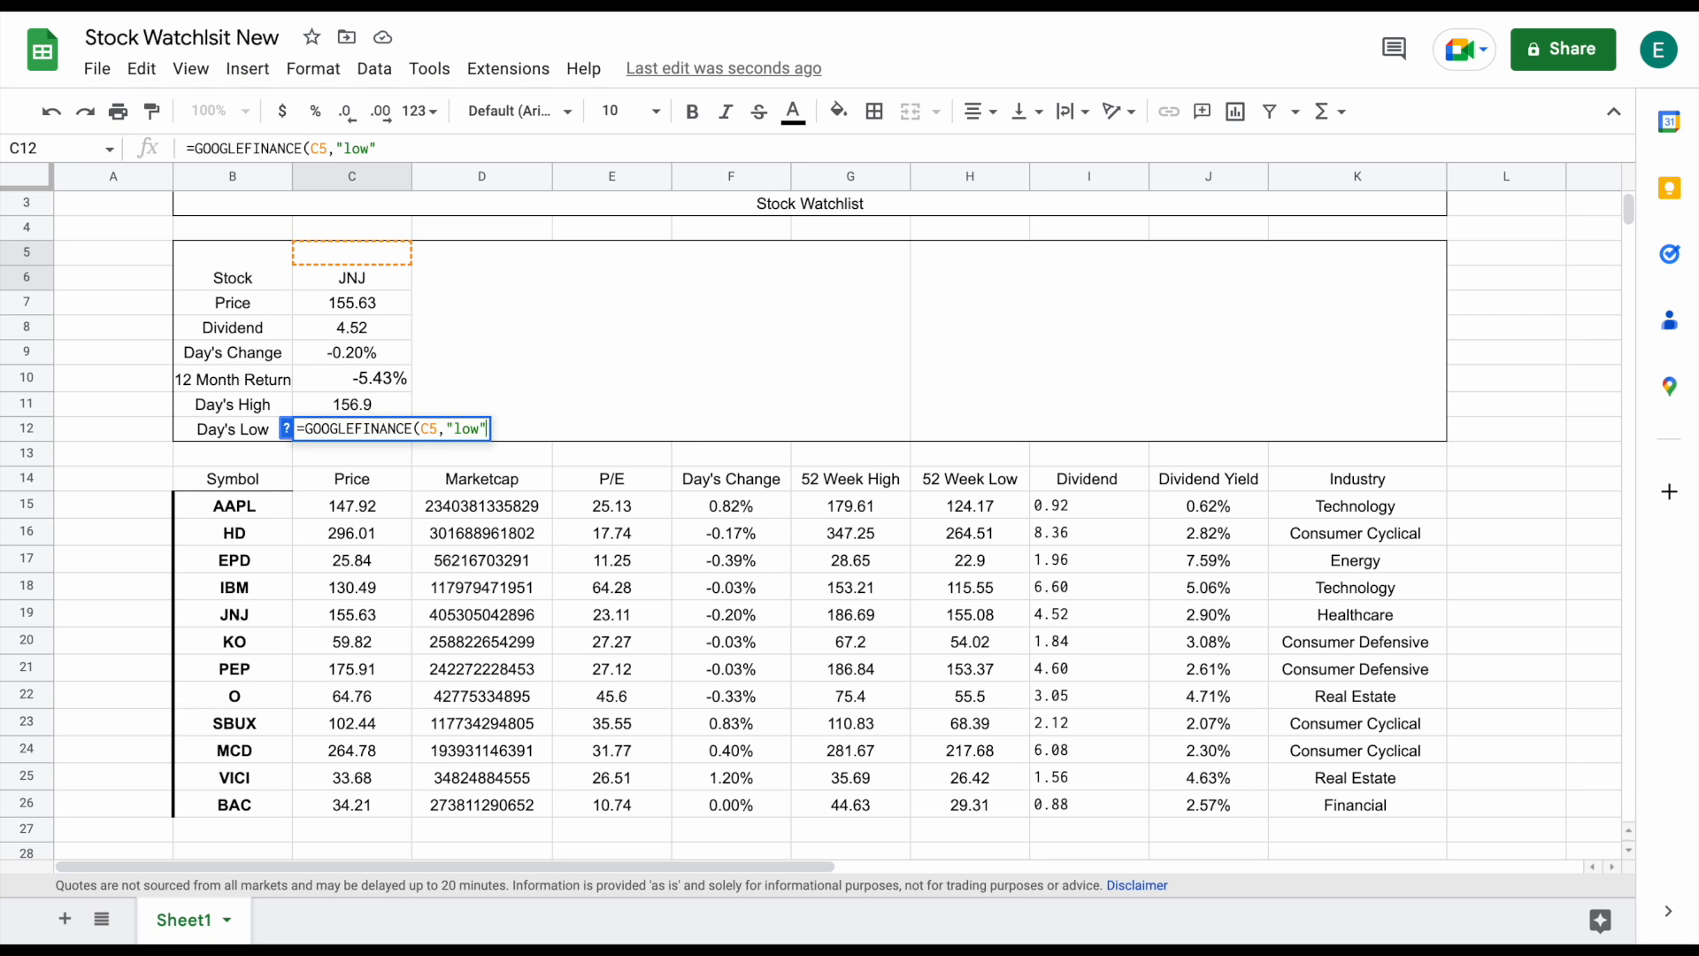
{"action": "key", "text": "Return"}
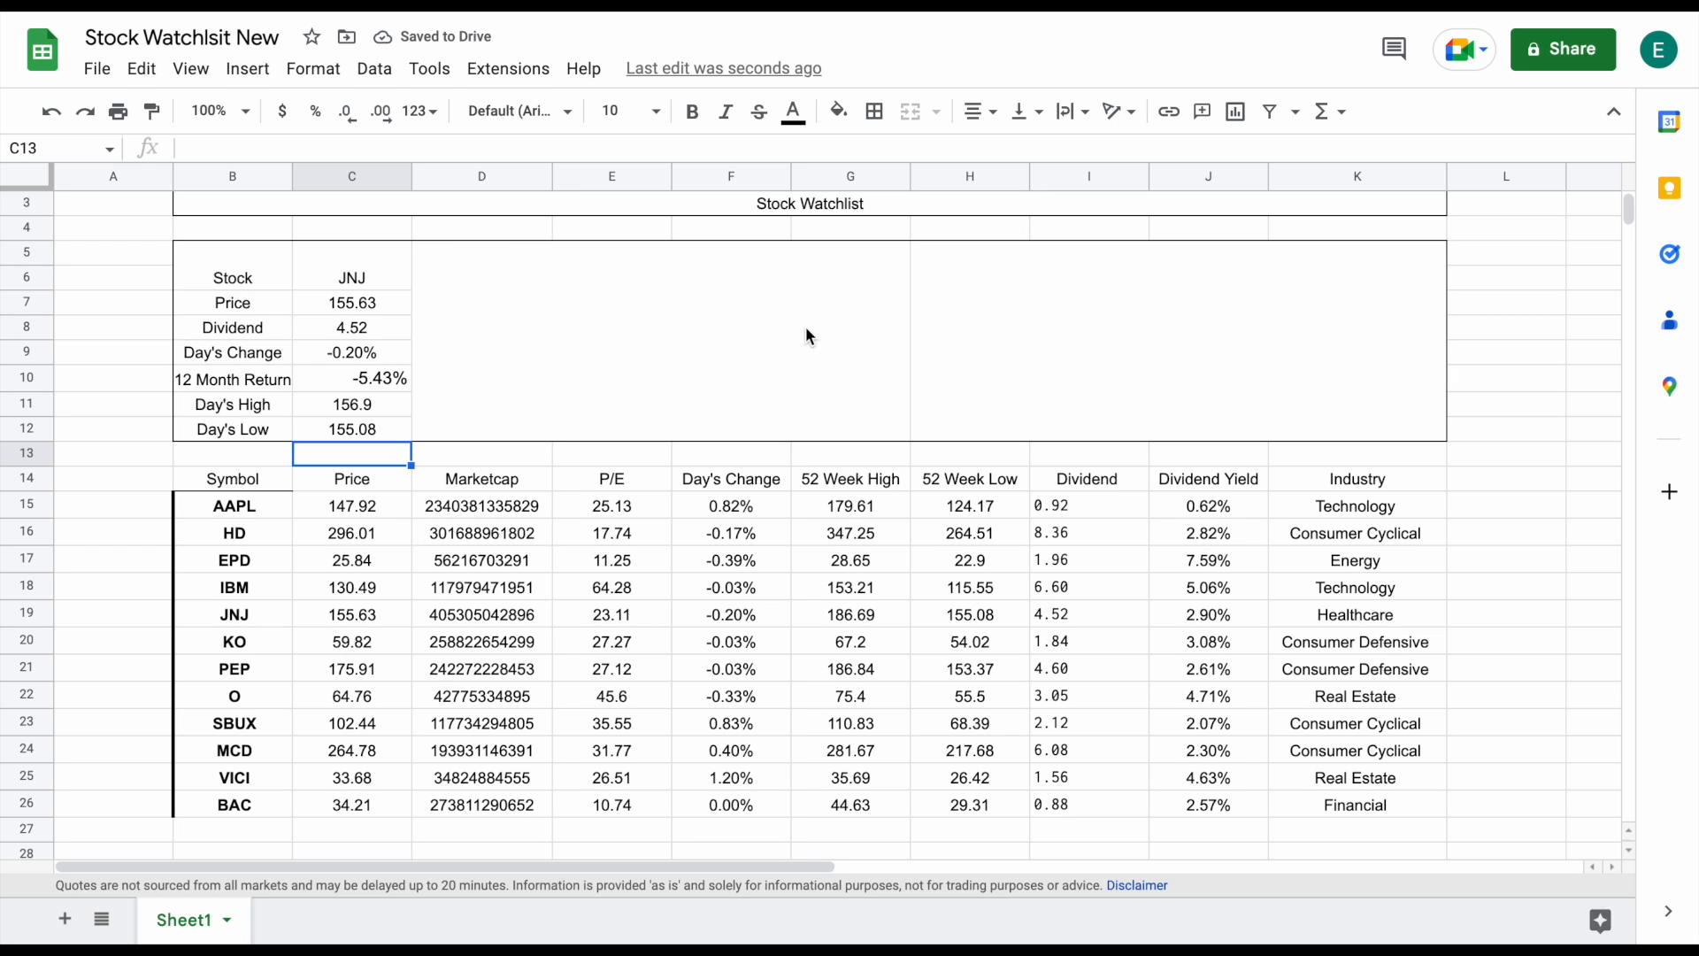
Unmerge the empty block D5:G12 in the summary box and merge only D7:G12
{"action": "left_click", "coordinate": [727, 346]}
{"action": "left_click", "coordinate": [1179, 297]}
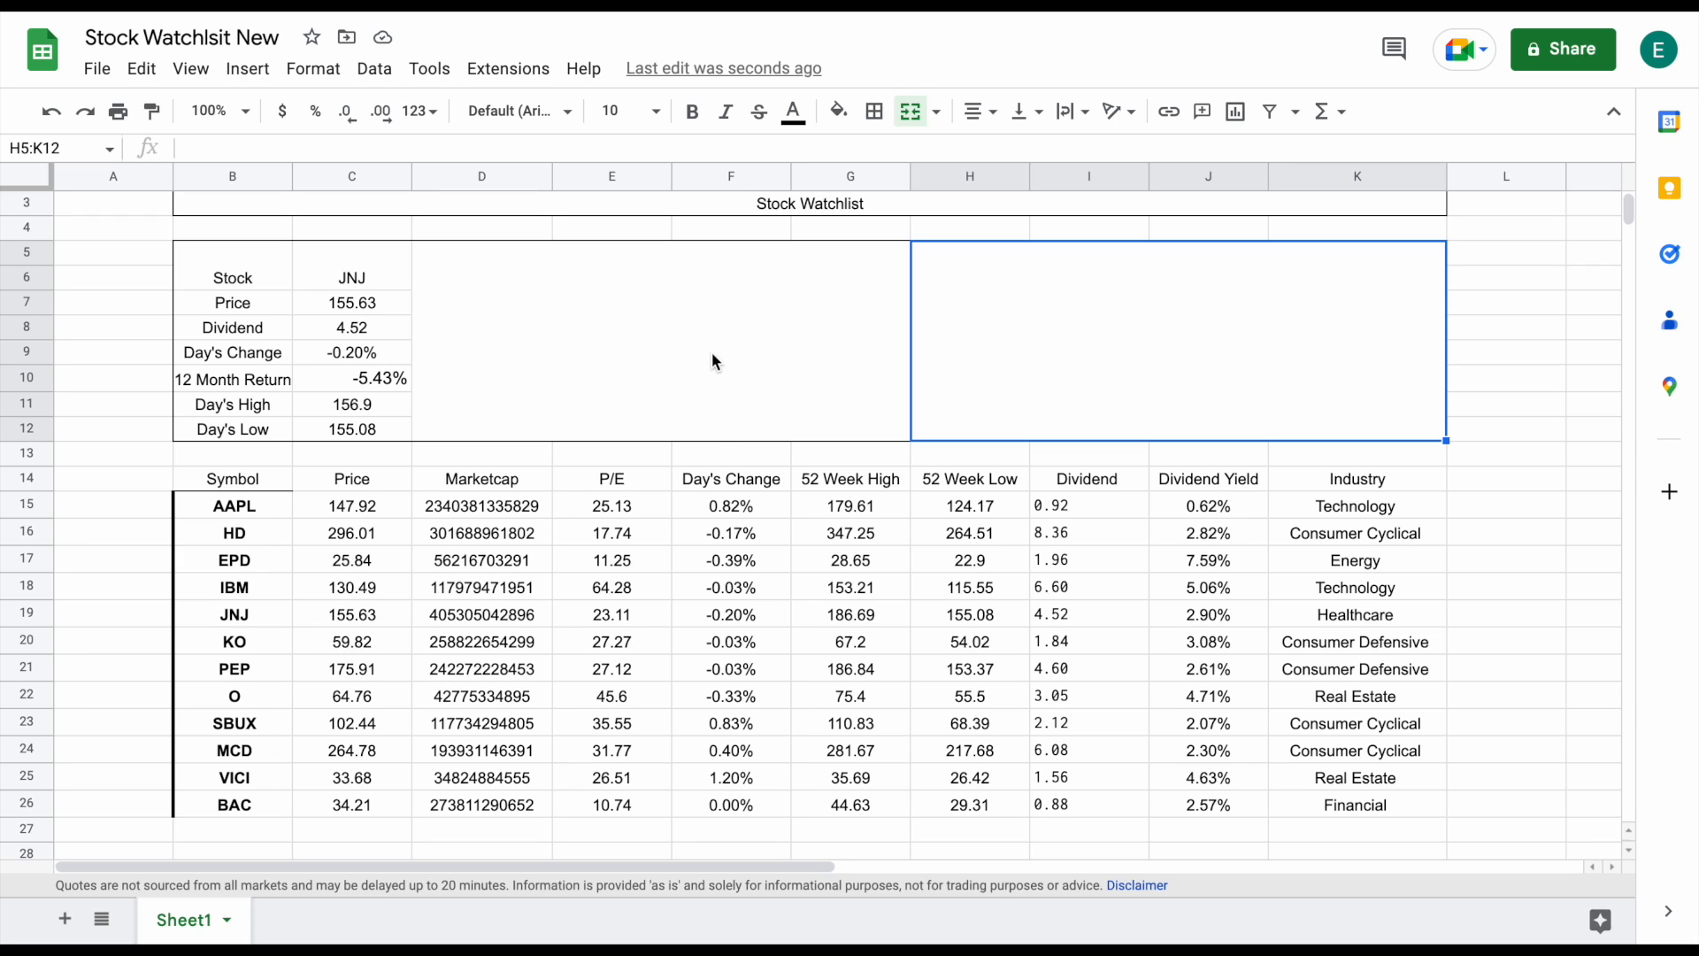
{"action": "left_click", "coordinate": [670, 351]}
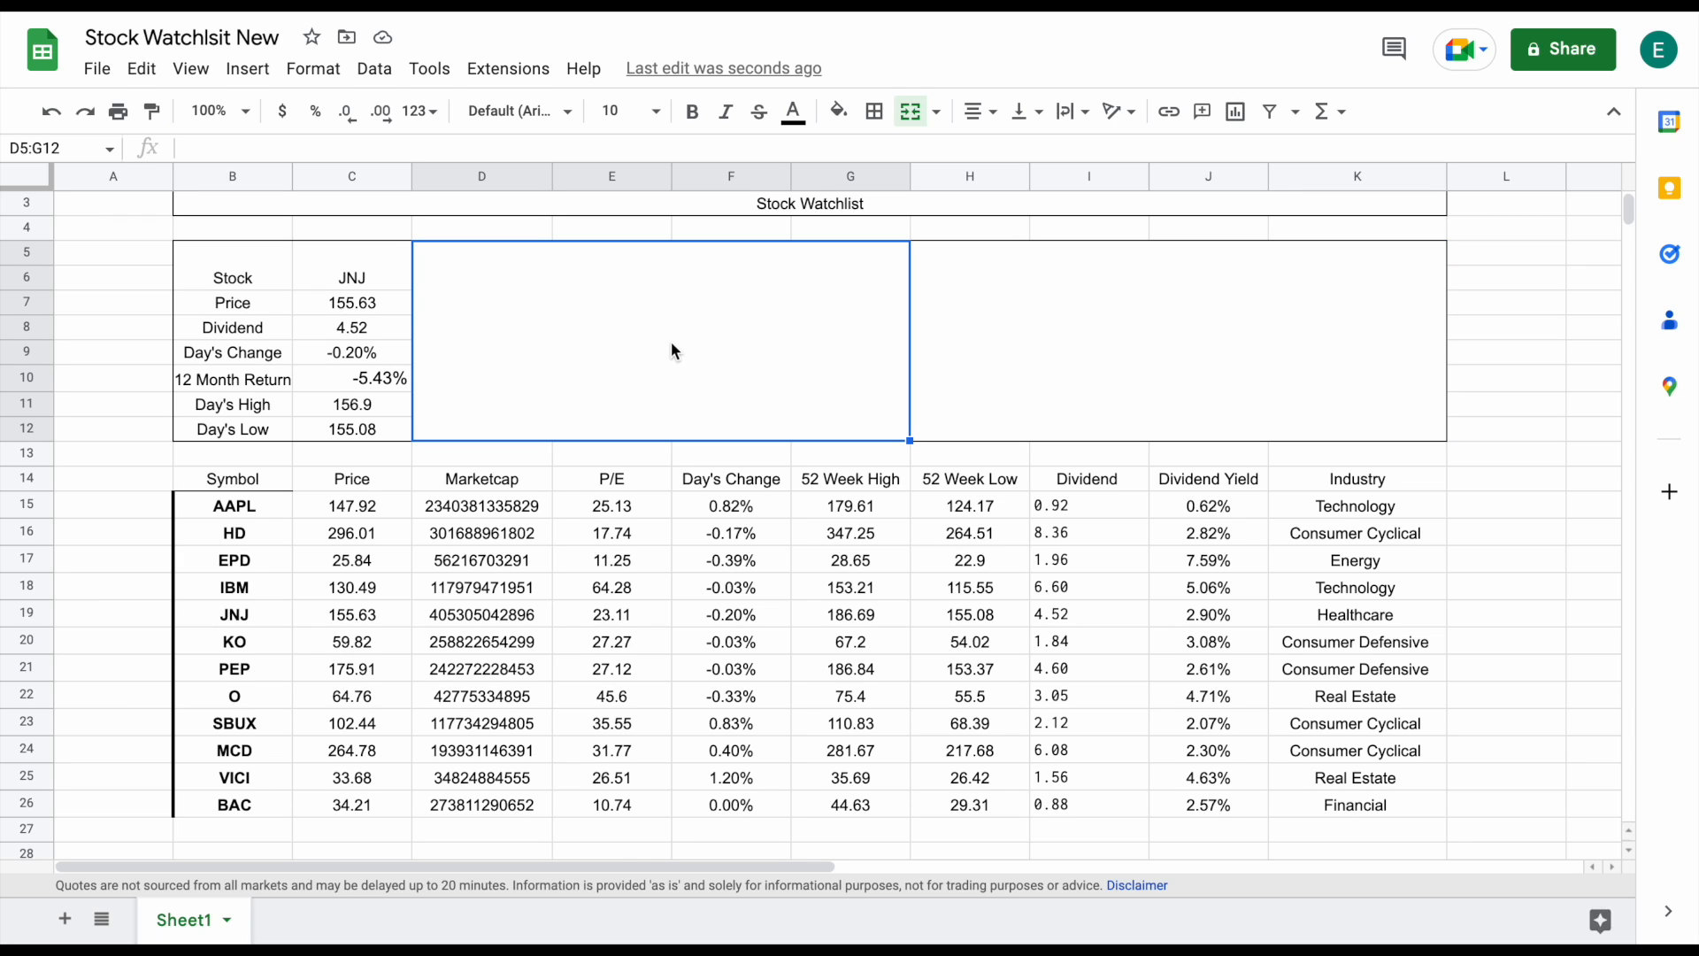
{"action": "left_click", "coordinate": [911, 112]}
{"action": "left_click_drag", "start_coordinate": [497, 296], "coordinate": [872, 432]}
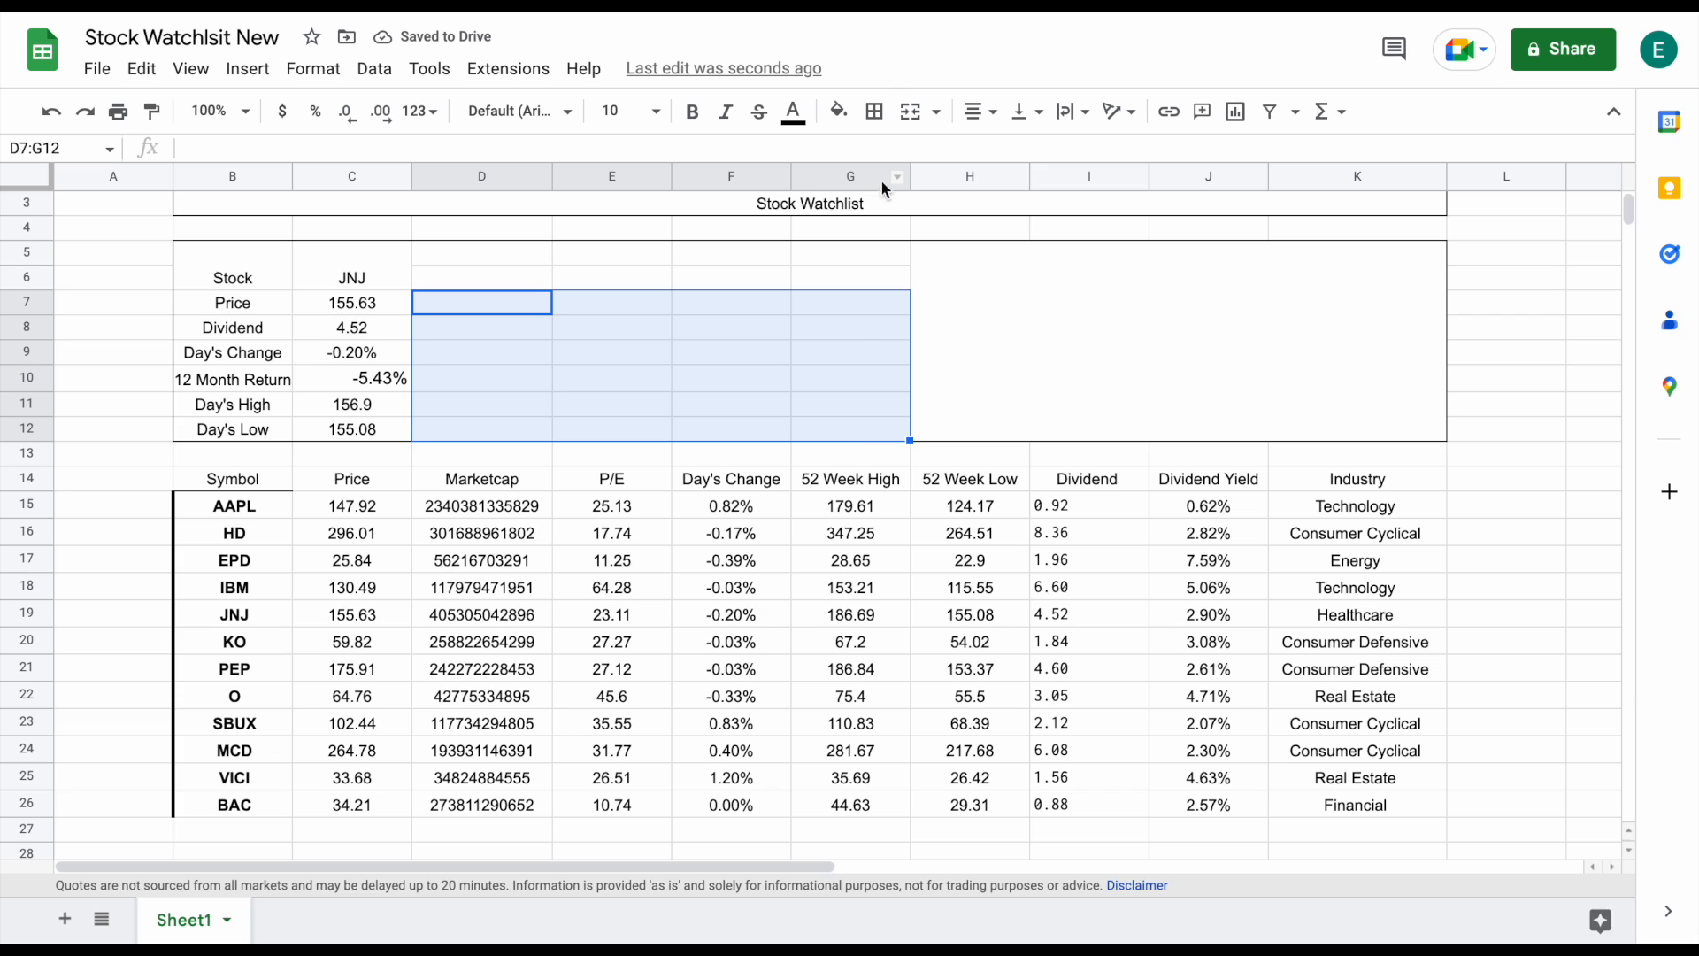
{"action": "left_click", "coordinate": [911, 113]}
Unmerge the empty block H5:K12 in the summary box and merge only H7:K12
{"action": "left_click", "coordinate": [964, 261]}
{"action": "left_click", "coordinate": [911, 113]}
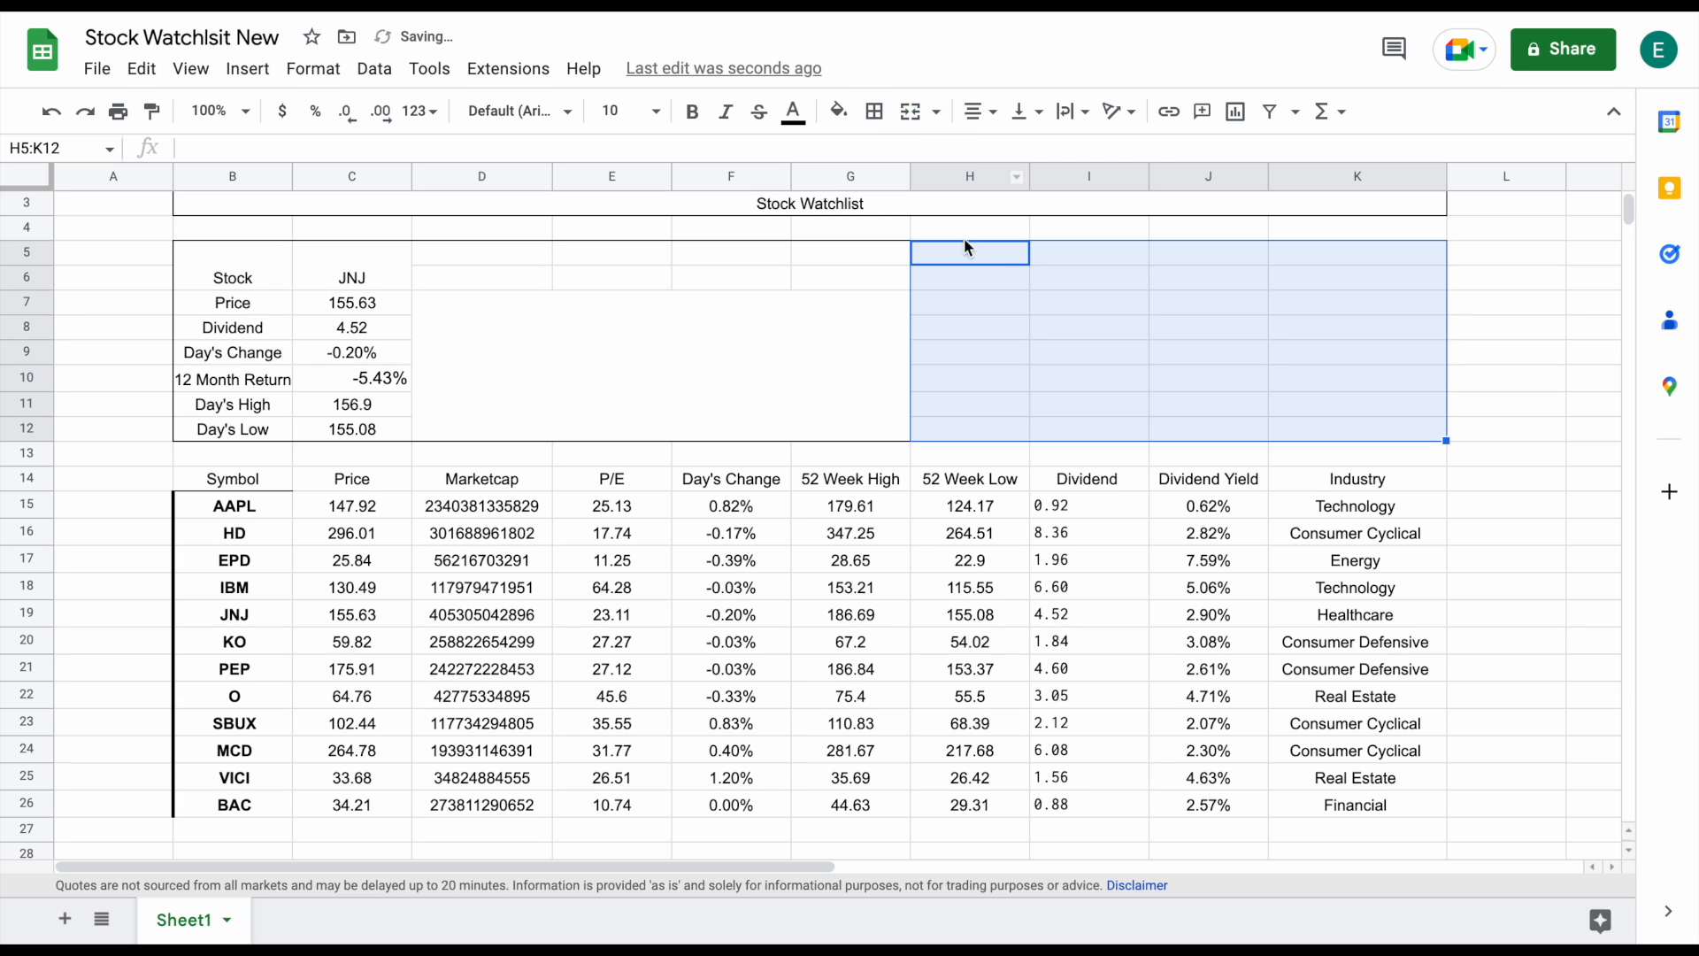
{"action": "left_click_drag", "start_coordinate": [956, 301], "coordinate": [1315, 437]}
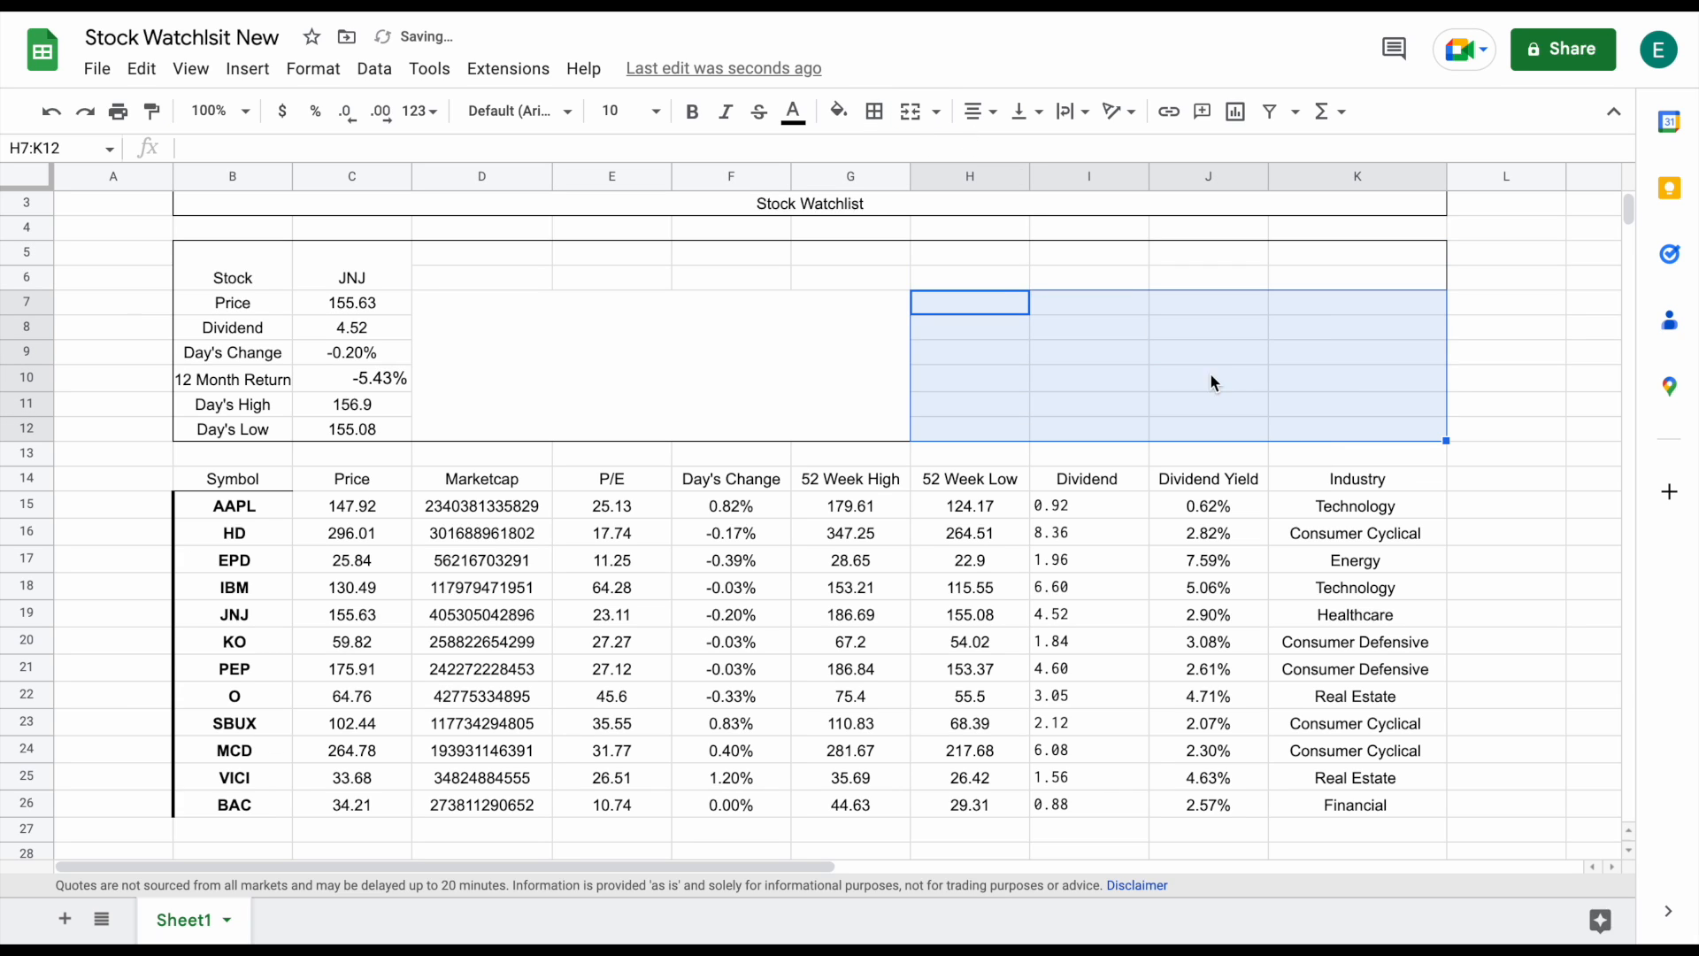
{"action": "left_click", "coordinate": [911, 112]}
Enter =(SPARKLINE(index(GOOGLEFINANCE(C5,"price",today()-365,today()),,2),{"Charttype","column";"color","purple"})) in D7 and merge D7:G12 again for the chart
{"action": "left_click", "coordinate": [653, 358]}
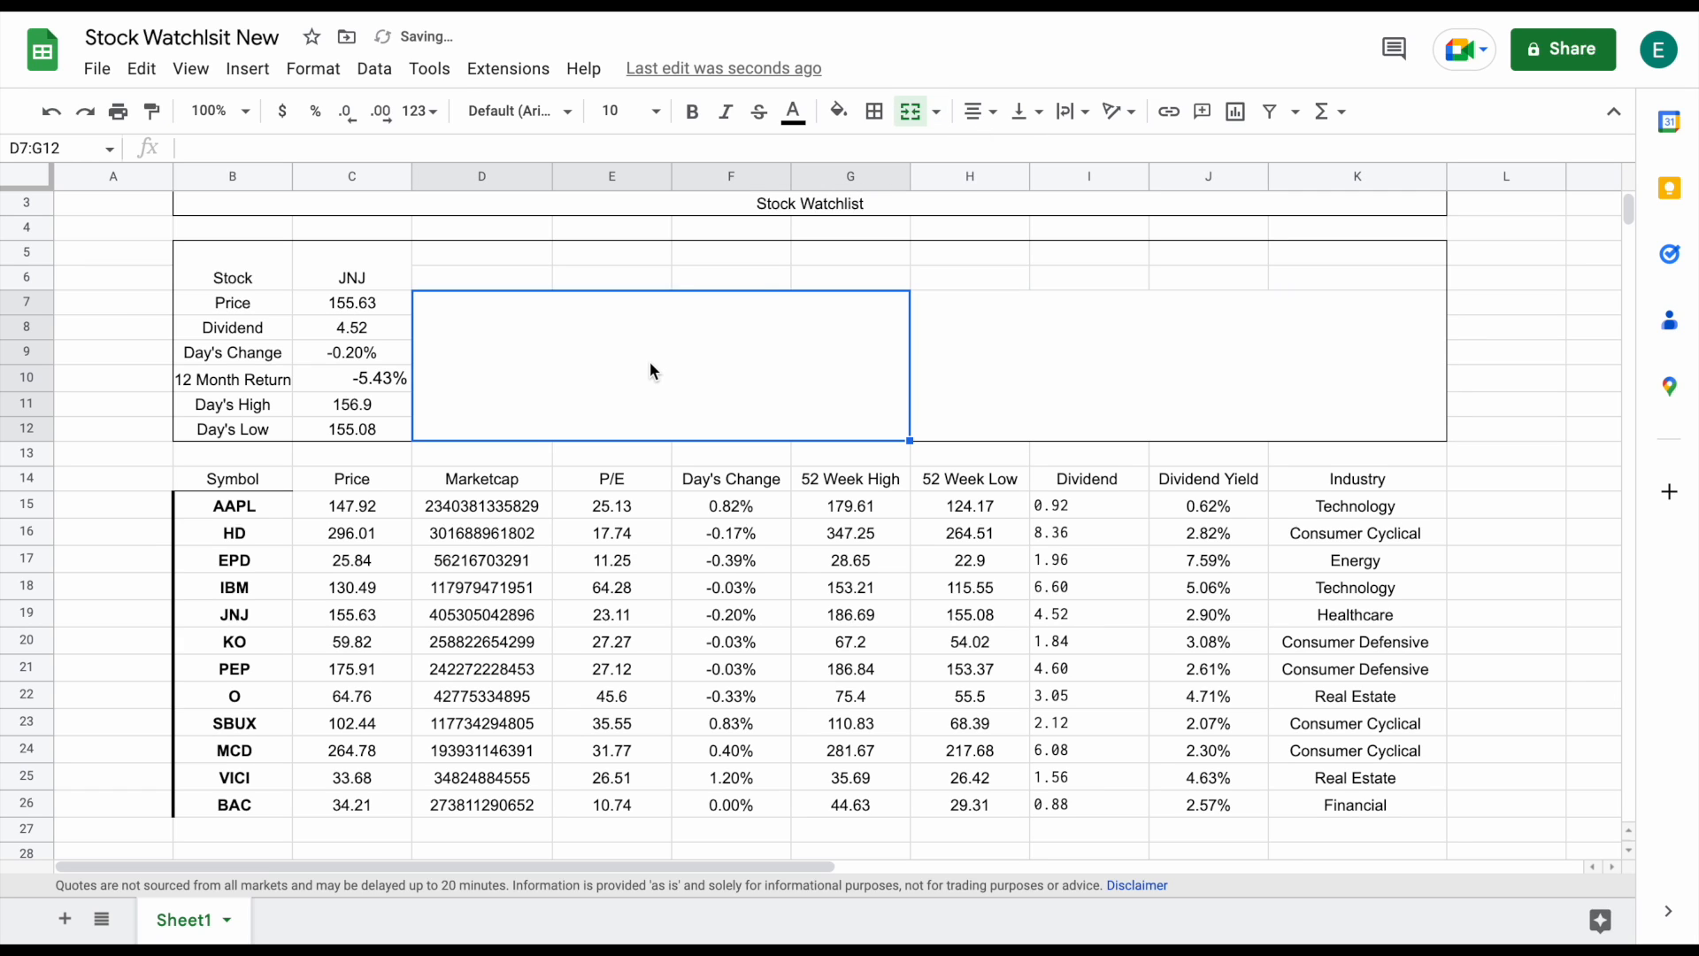
{"action": "type", "text": "=(SPARKLINE(index(GOOGLEFINANCE(C5,\"price\",today()-365,today()),,2),{\"Charttype\",\"column\";\"color\",\"purple\"}))"}
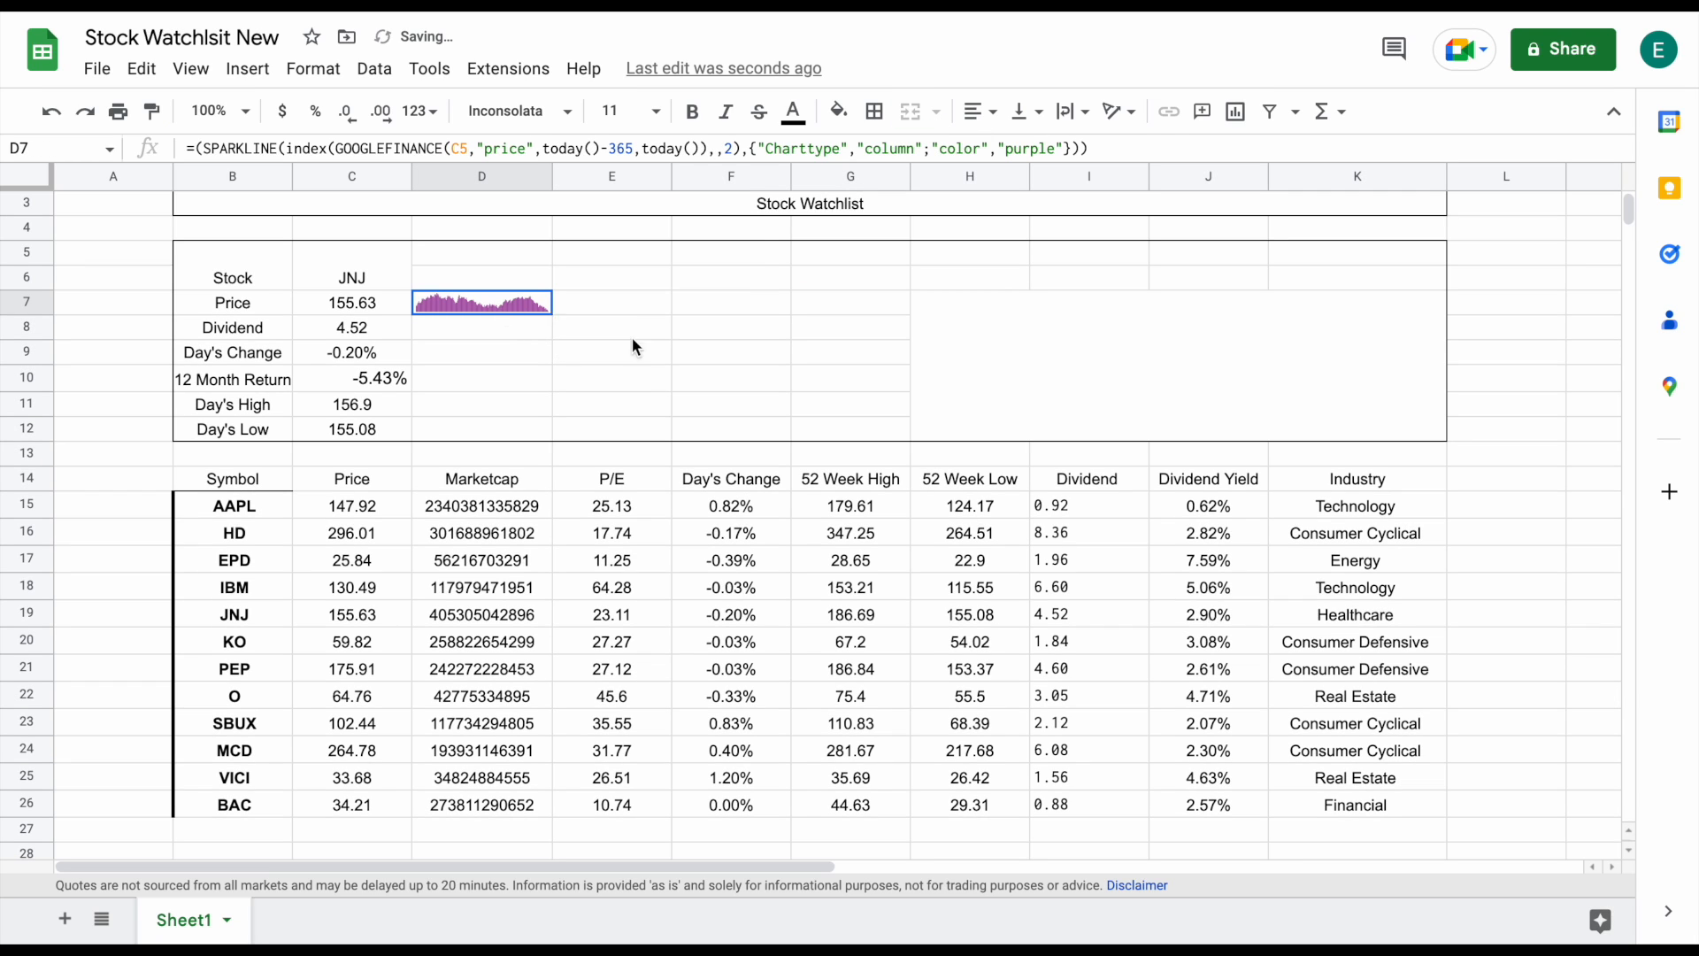
{"action": "left_click", "coordinate": [910, 112]}
{"action": "key", "text": "Return"}
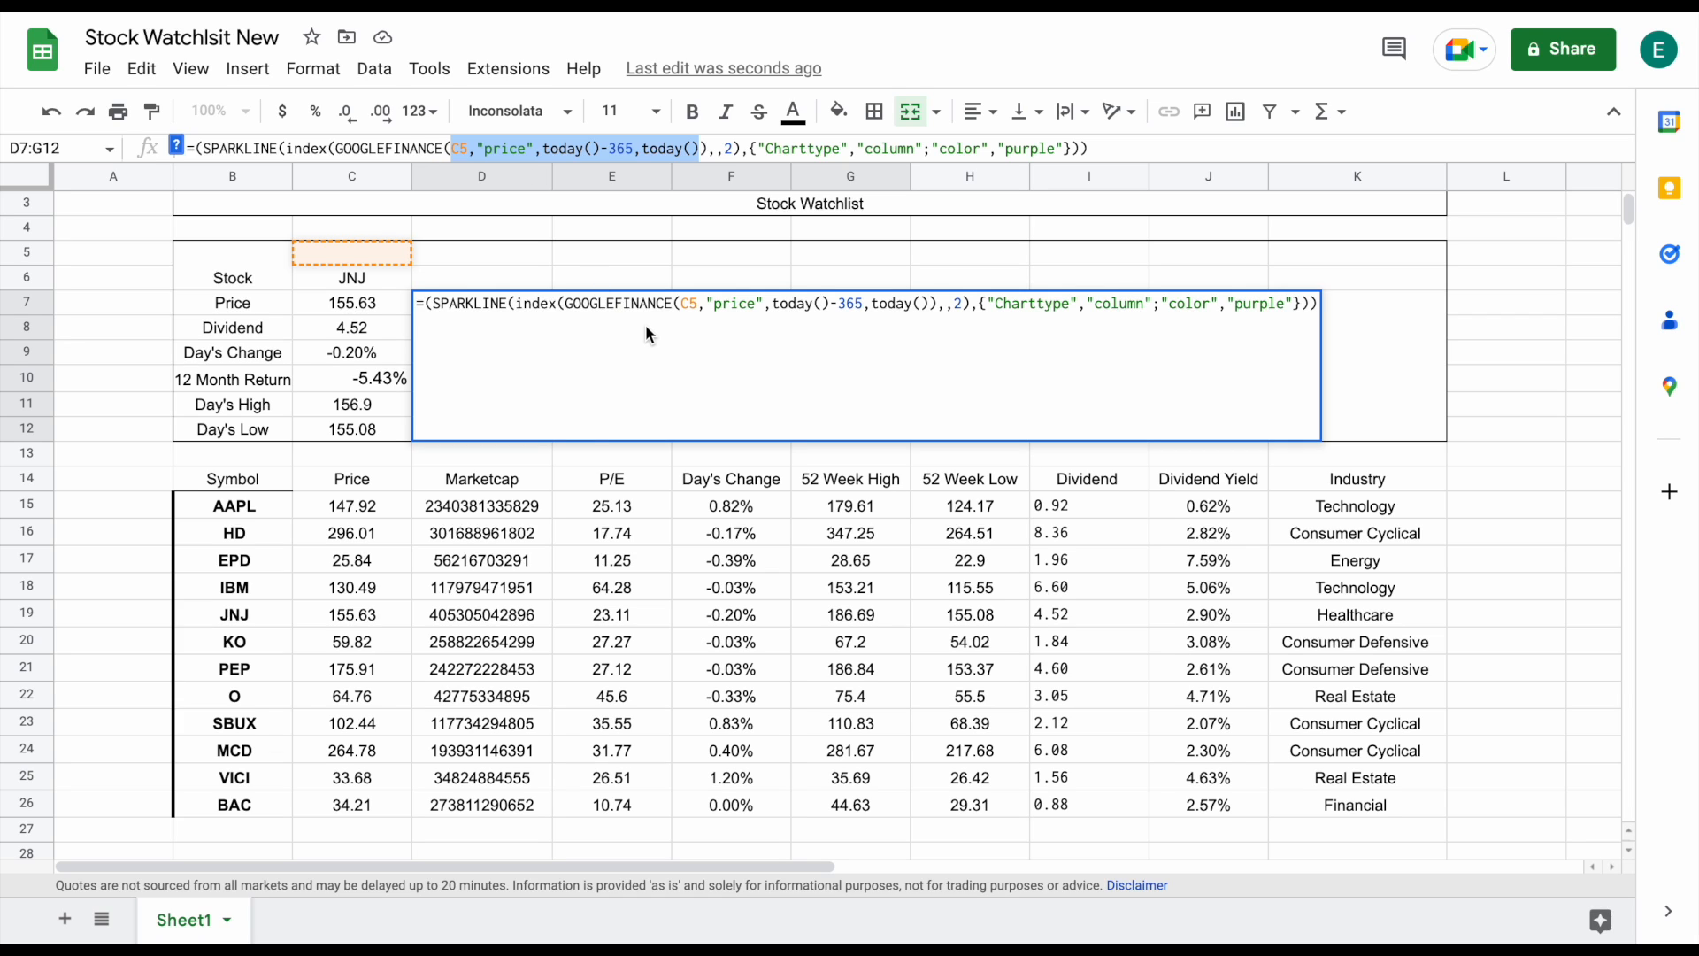
Examine the chart type, color and day-range arguments in the D7 sparkline formula without changing them
{"action": "left_click_drag", "start_coordinate": [758, 148], "coordinate": [1082, 150]}
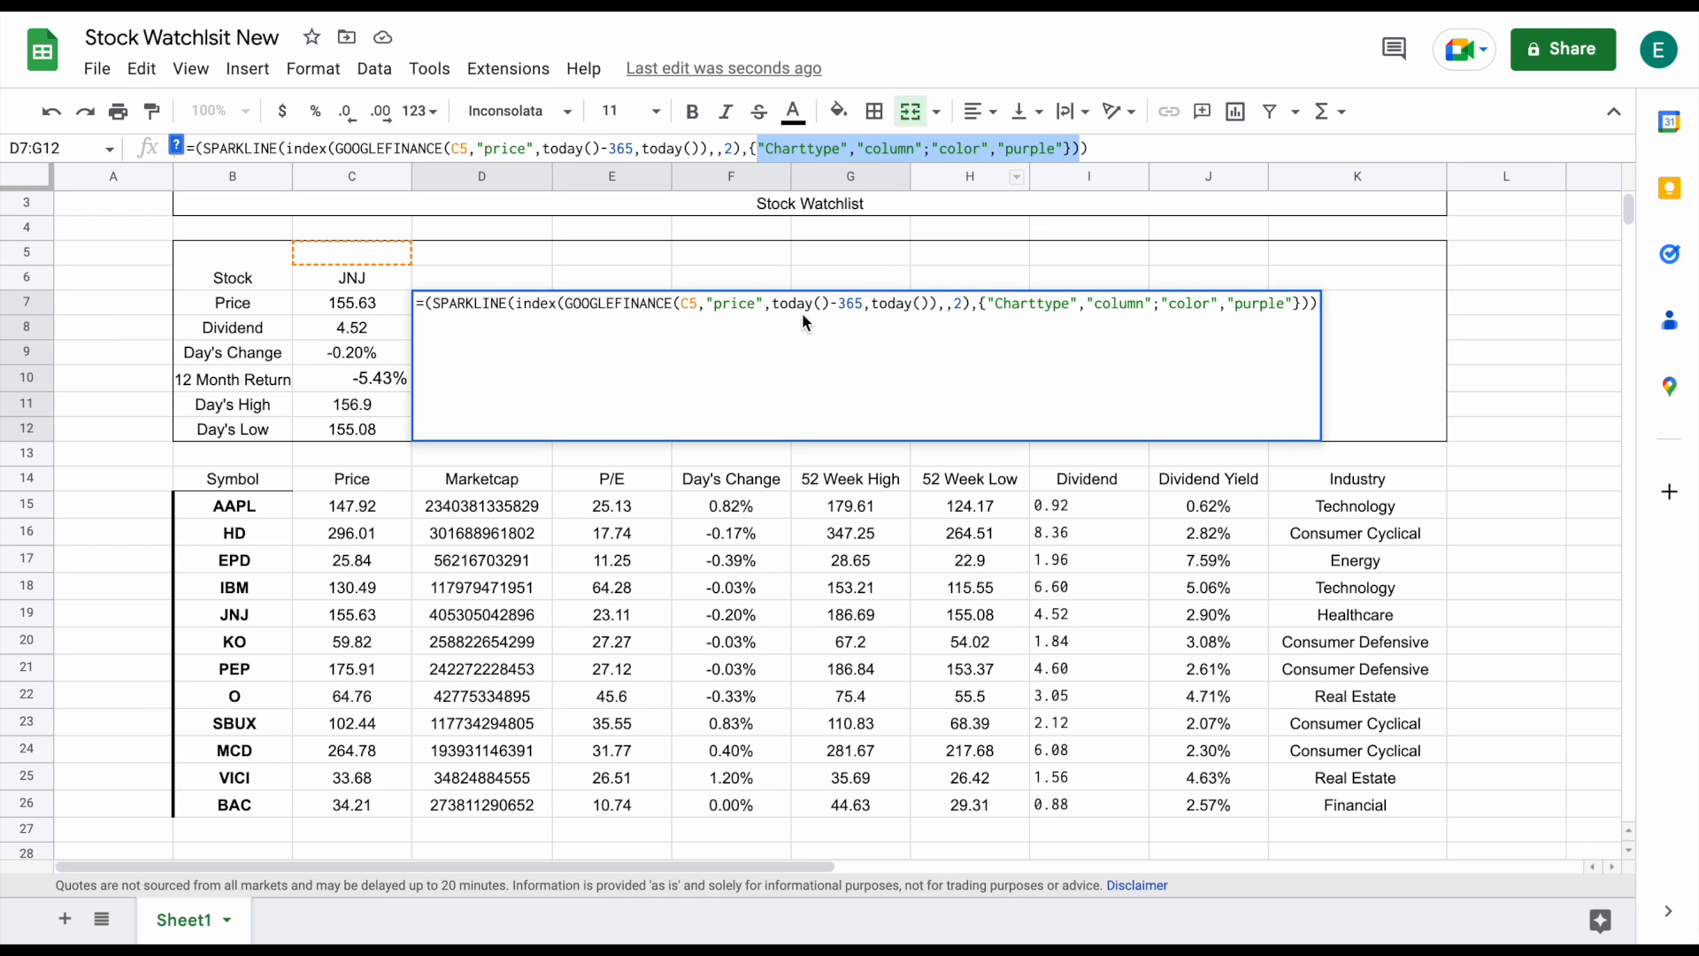
{"action": "key", "text": "Escape"}
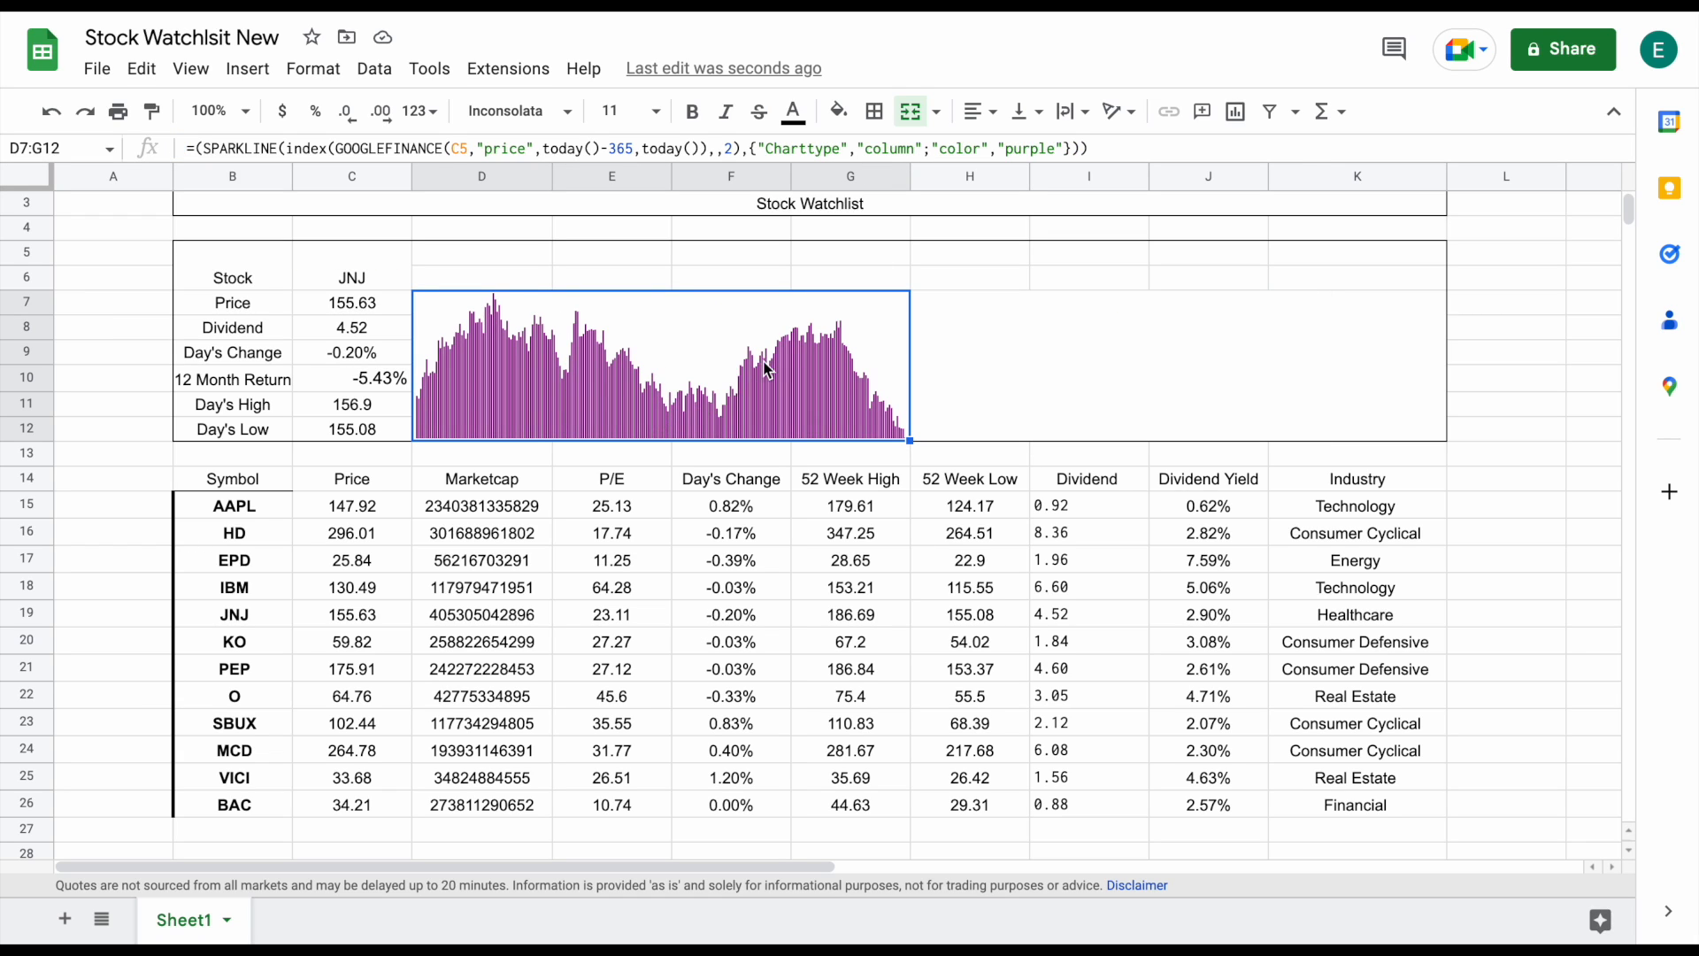
{"action": "left_click", "coordinate": [608, 150]}
{"action": "left_click_drag", "start_coordinate": [608, 150], "coordinate": [638, 153]}
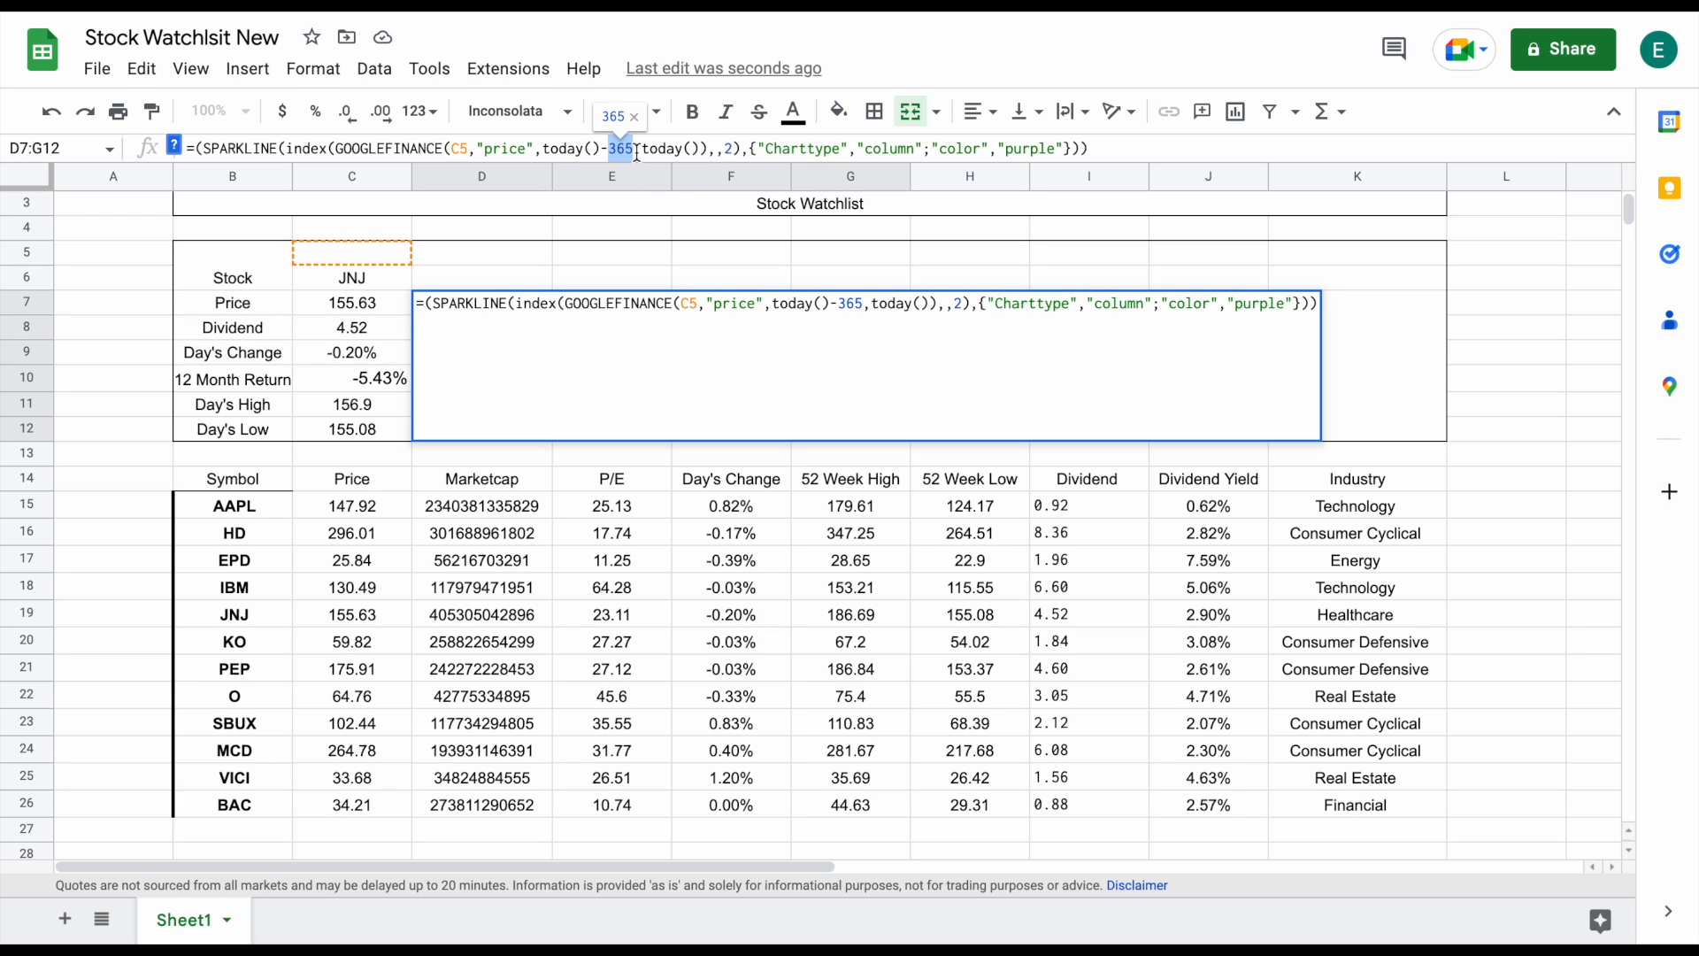
{"action": "key", "text": "Escape"}
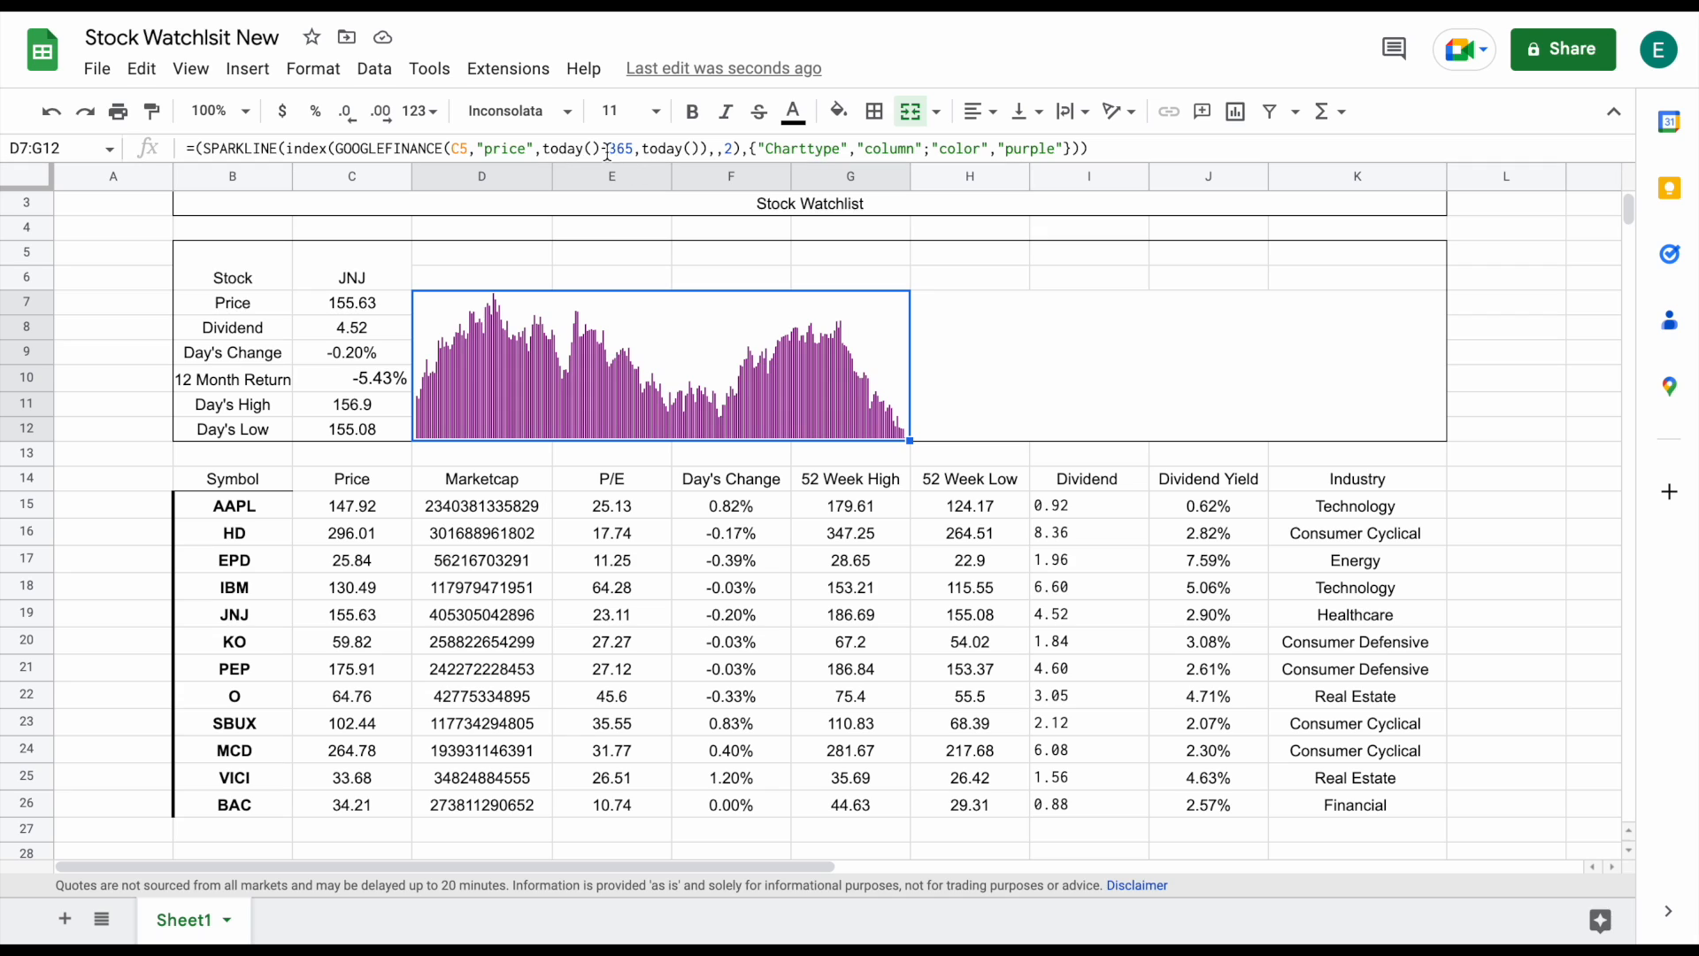
Merge D5:G6 above the sparkline and enter the heading "! Yr Chart"
{"action": "left_click_drag", "start_coordinate": [497, 254], "coordinate": [820, 285]}
{"action": "left_click", "coordinate": [910, 113]}
{"action": "type", "text": "! YR"}
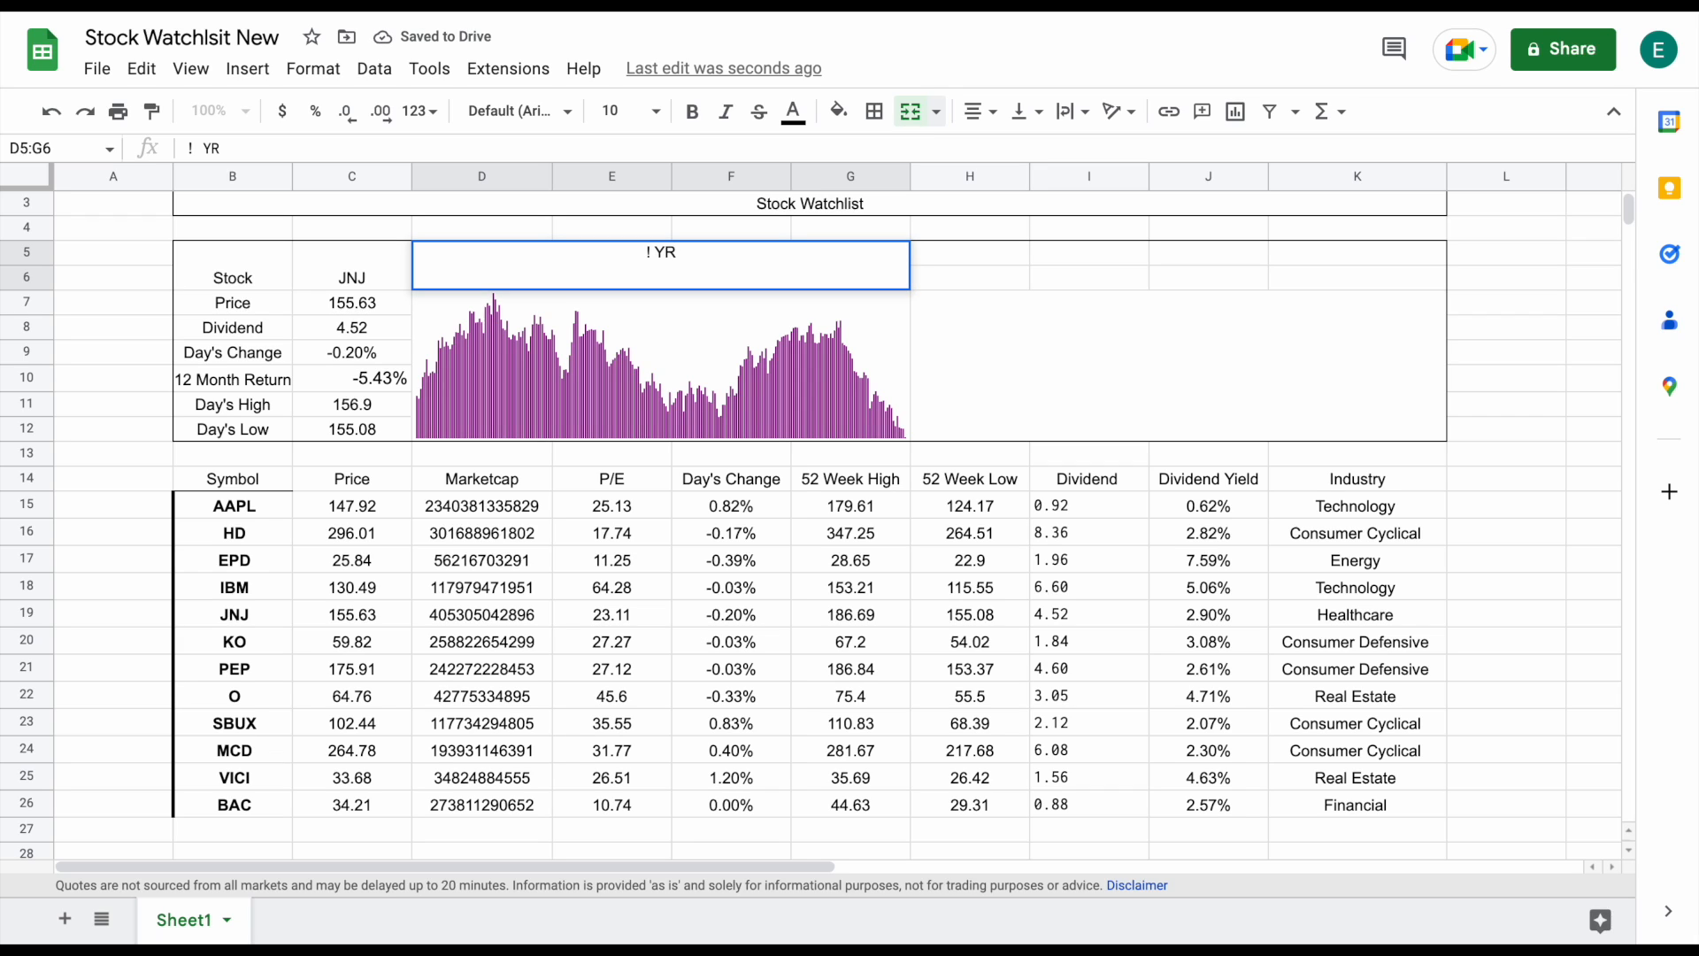
{"action": "key", "text": "BackSpace"}
{"action": "type", "text": "r Chart"}
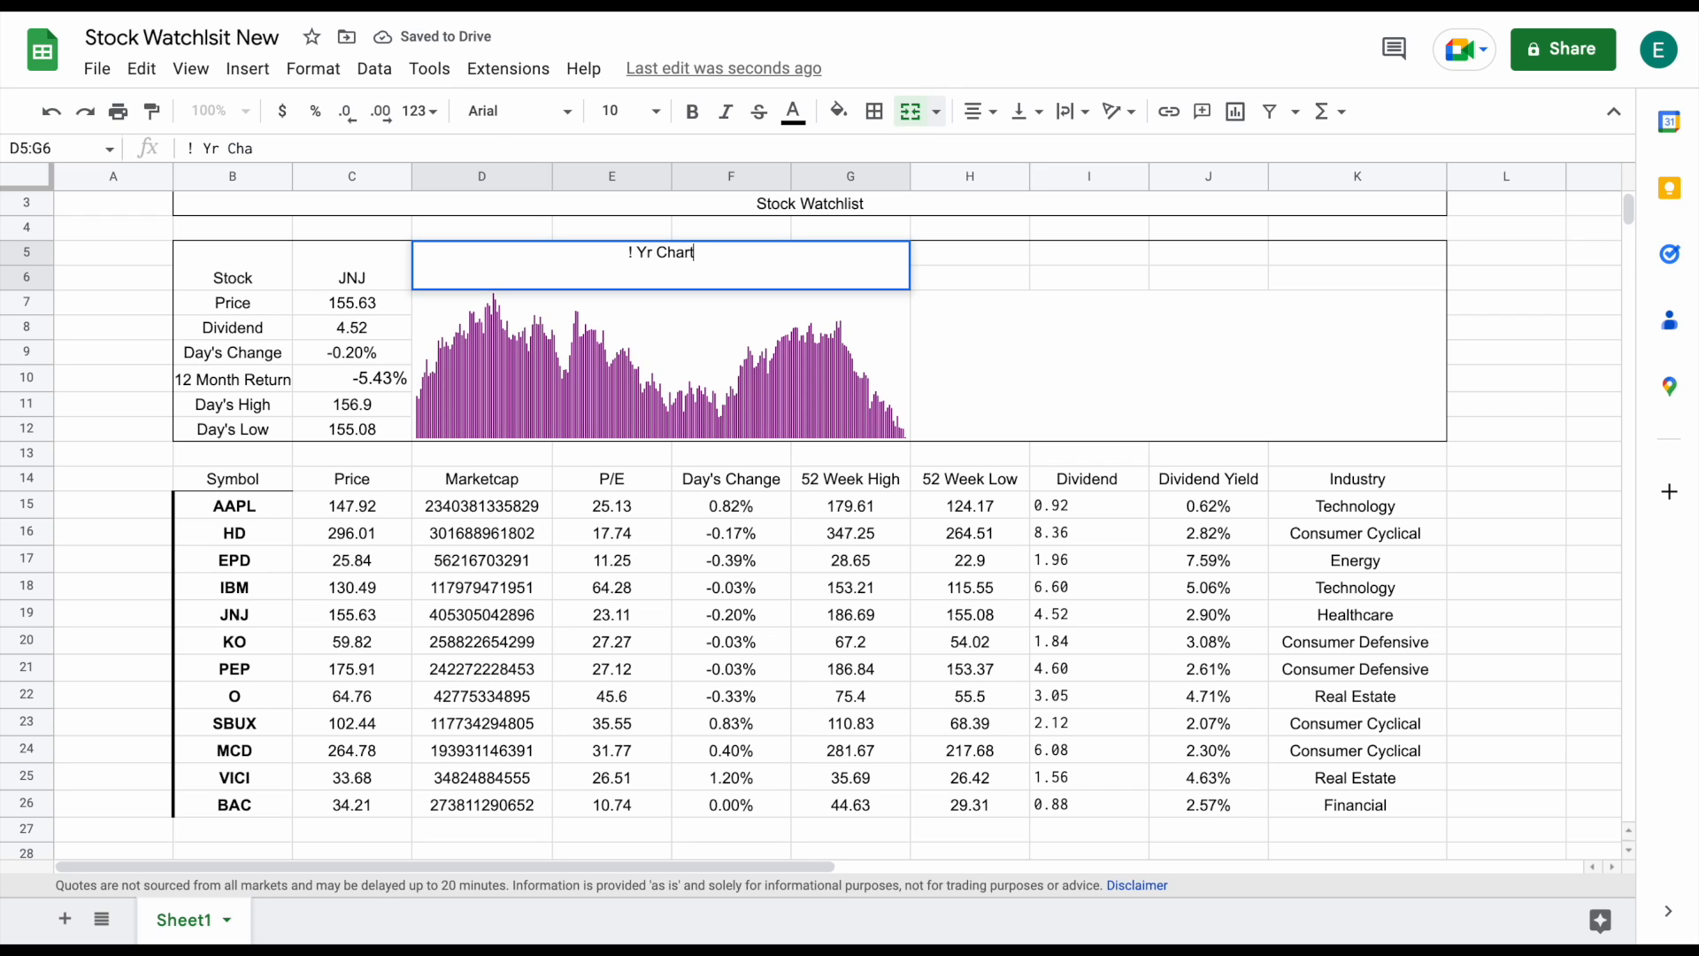
{"action": "key", "text": "Return"}
Copy the D7 sparkline formula into H7 and merge H7:K12 for the second chart
{"action": "left_click", "coordinate": [780, 381]}
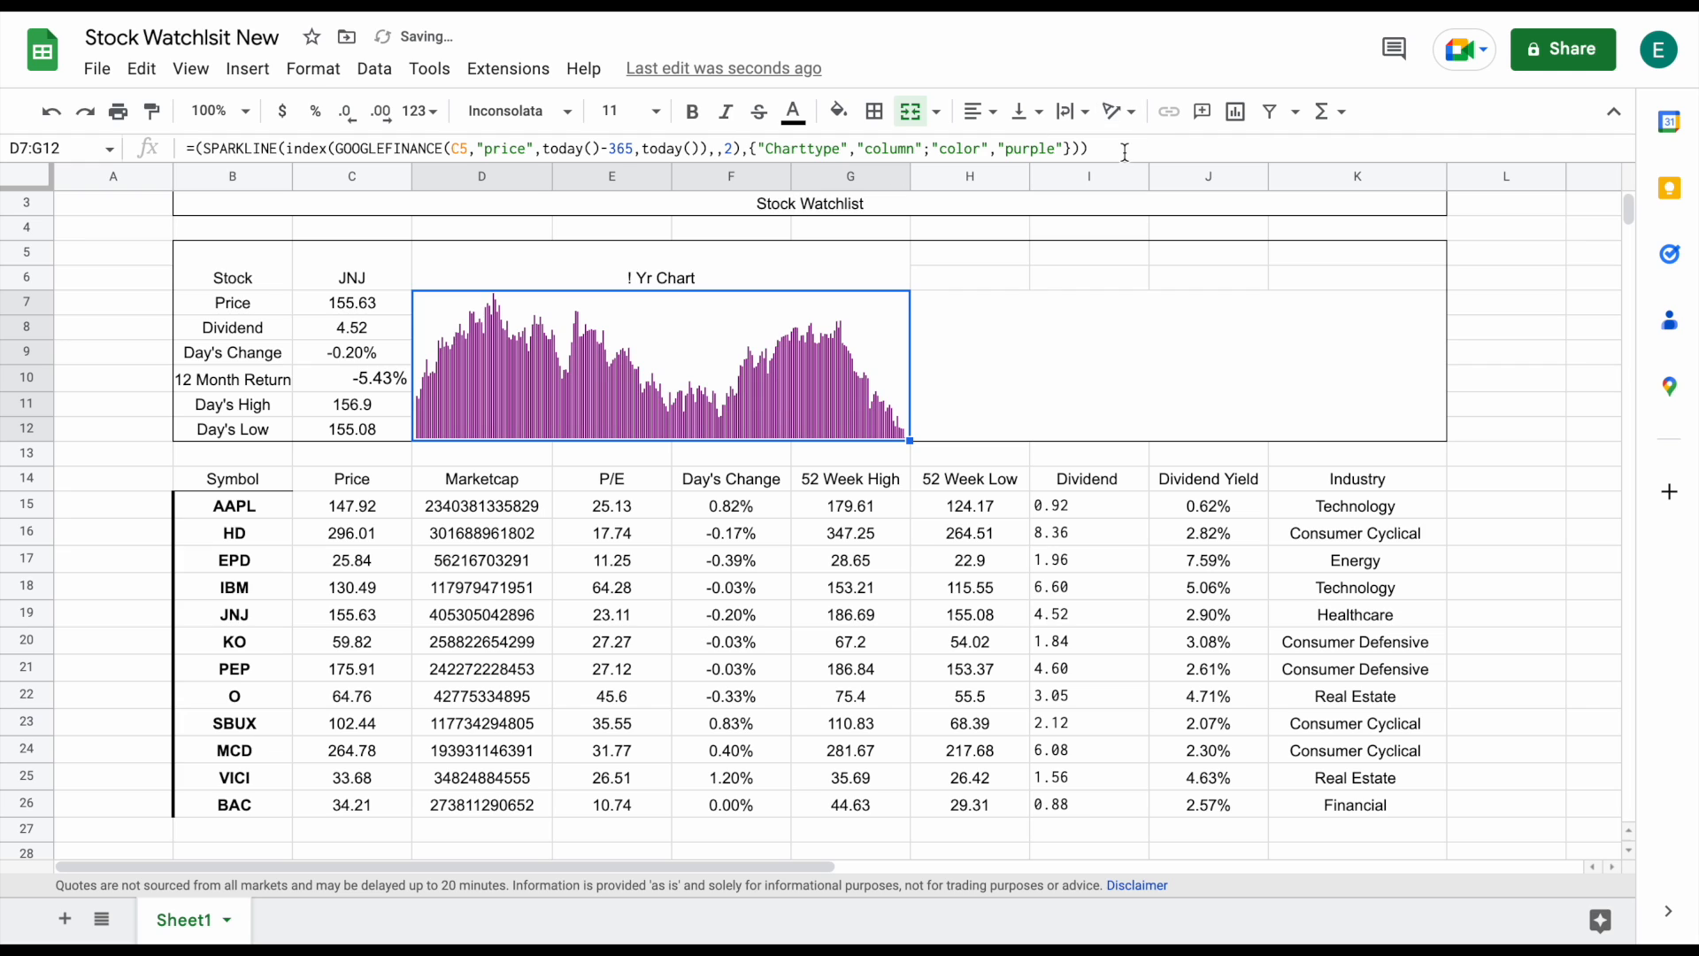
{"action": "left_click_drag", "start_coordinate": [1108, 149], "coordinate": [170, 152]}
{"action": "key", "text": "ctrl+c"}
{"action": "left_click", "coordinate": [827, 343]}
{"action": "left_click", "coordinate": [996, 328]}
{"action": "key", "text": "ctrl+v"}
{"action": "left_click_drag", "start_coordinate": [1006, 310], "coordinate": [1308, 419]}
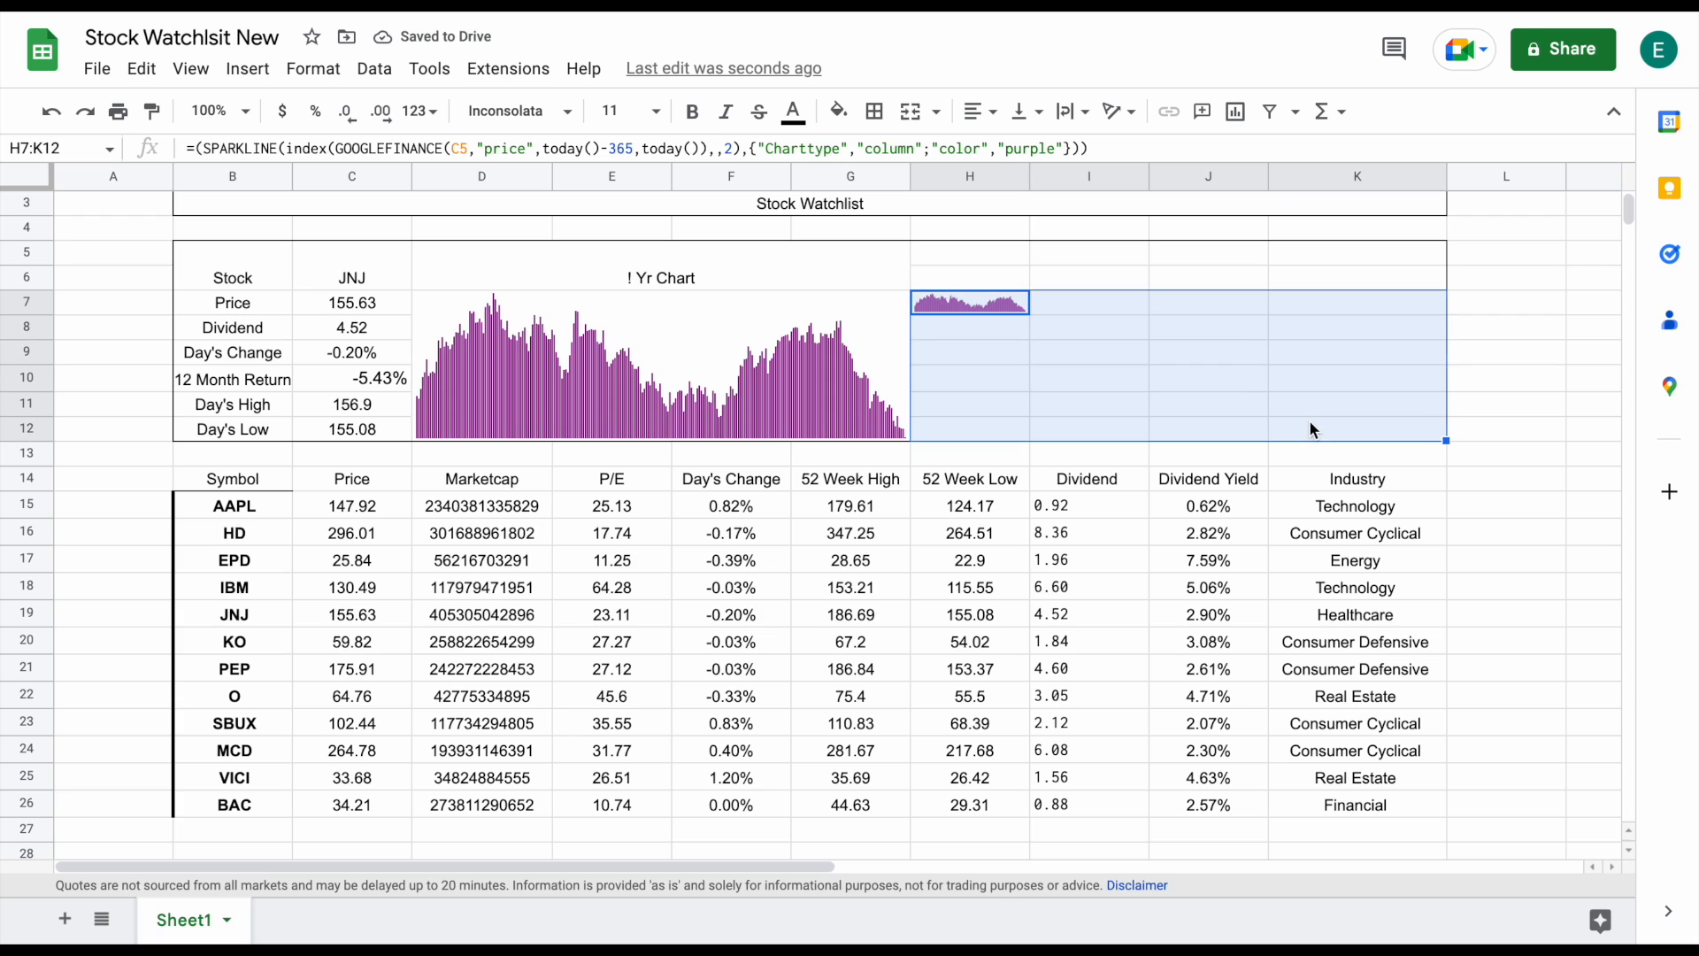
{"action": "left_click", "coordinate": [912, 113]}
Set the day range in the H7 sparkline formula to today()-730
{"action": "left_click", "coordinate": [634, 147]}
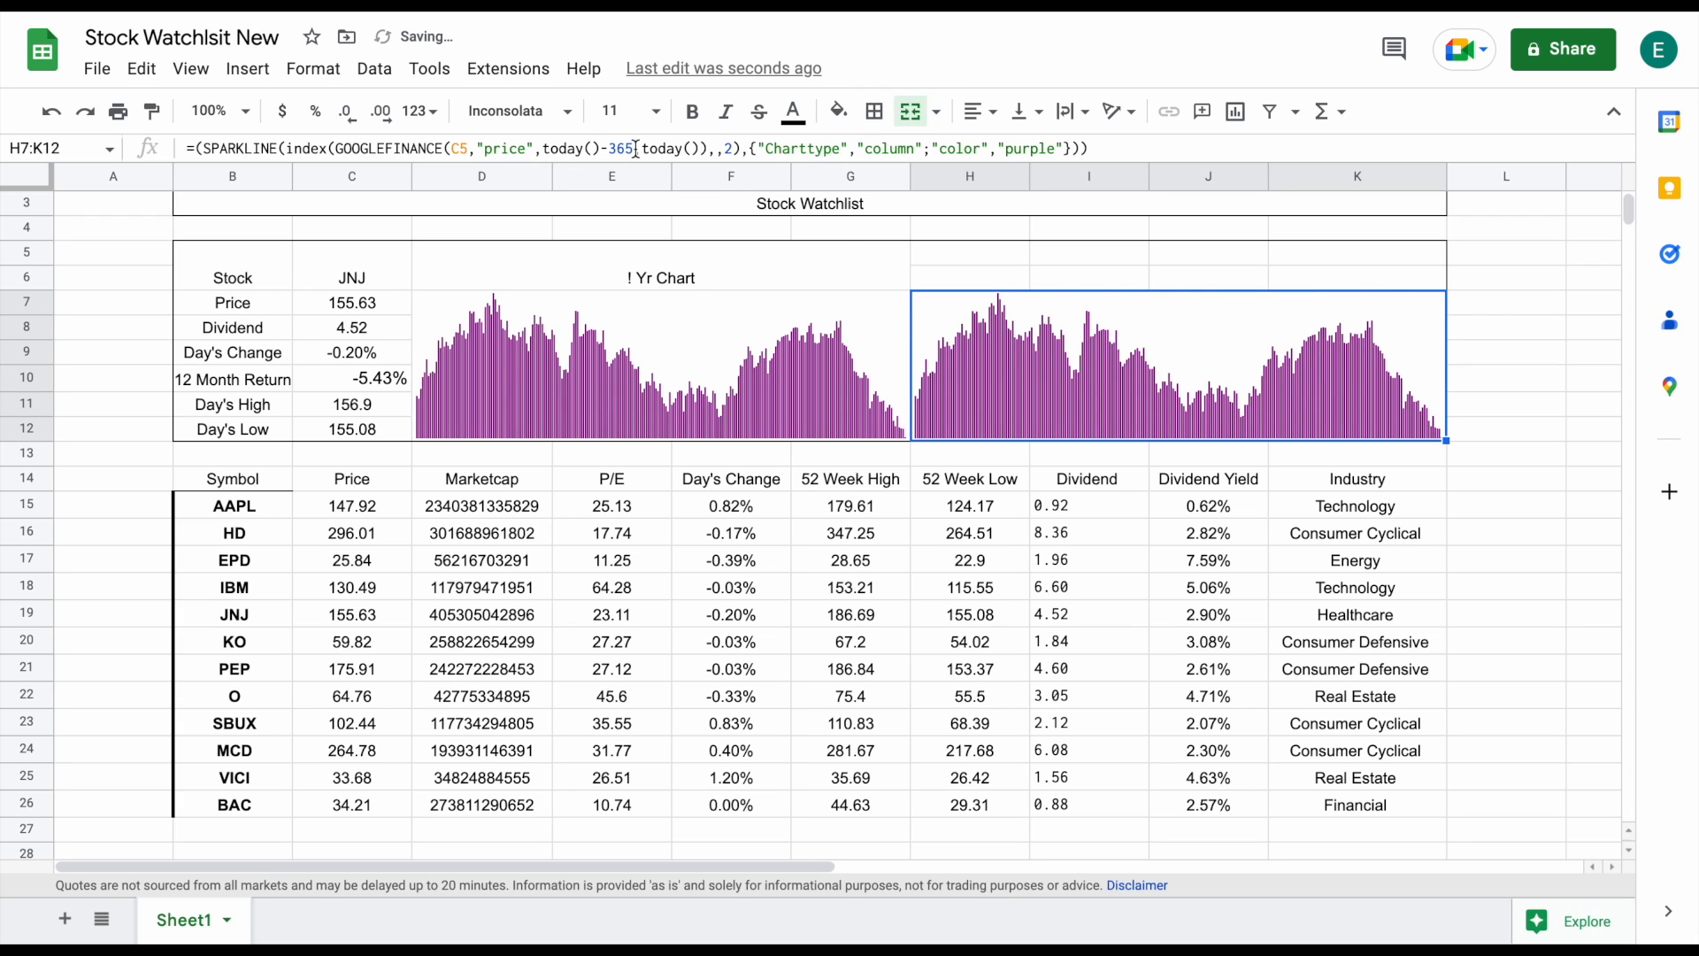
{"action": "key", "text": "BackSpace"}
{"action": "key", "text": "BackSpace"}
{"action": "key", "text": "BackSpace"}
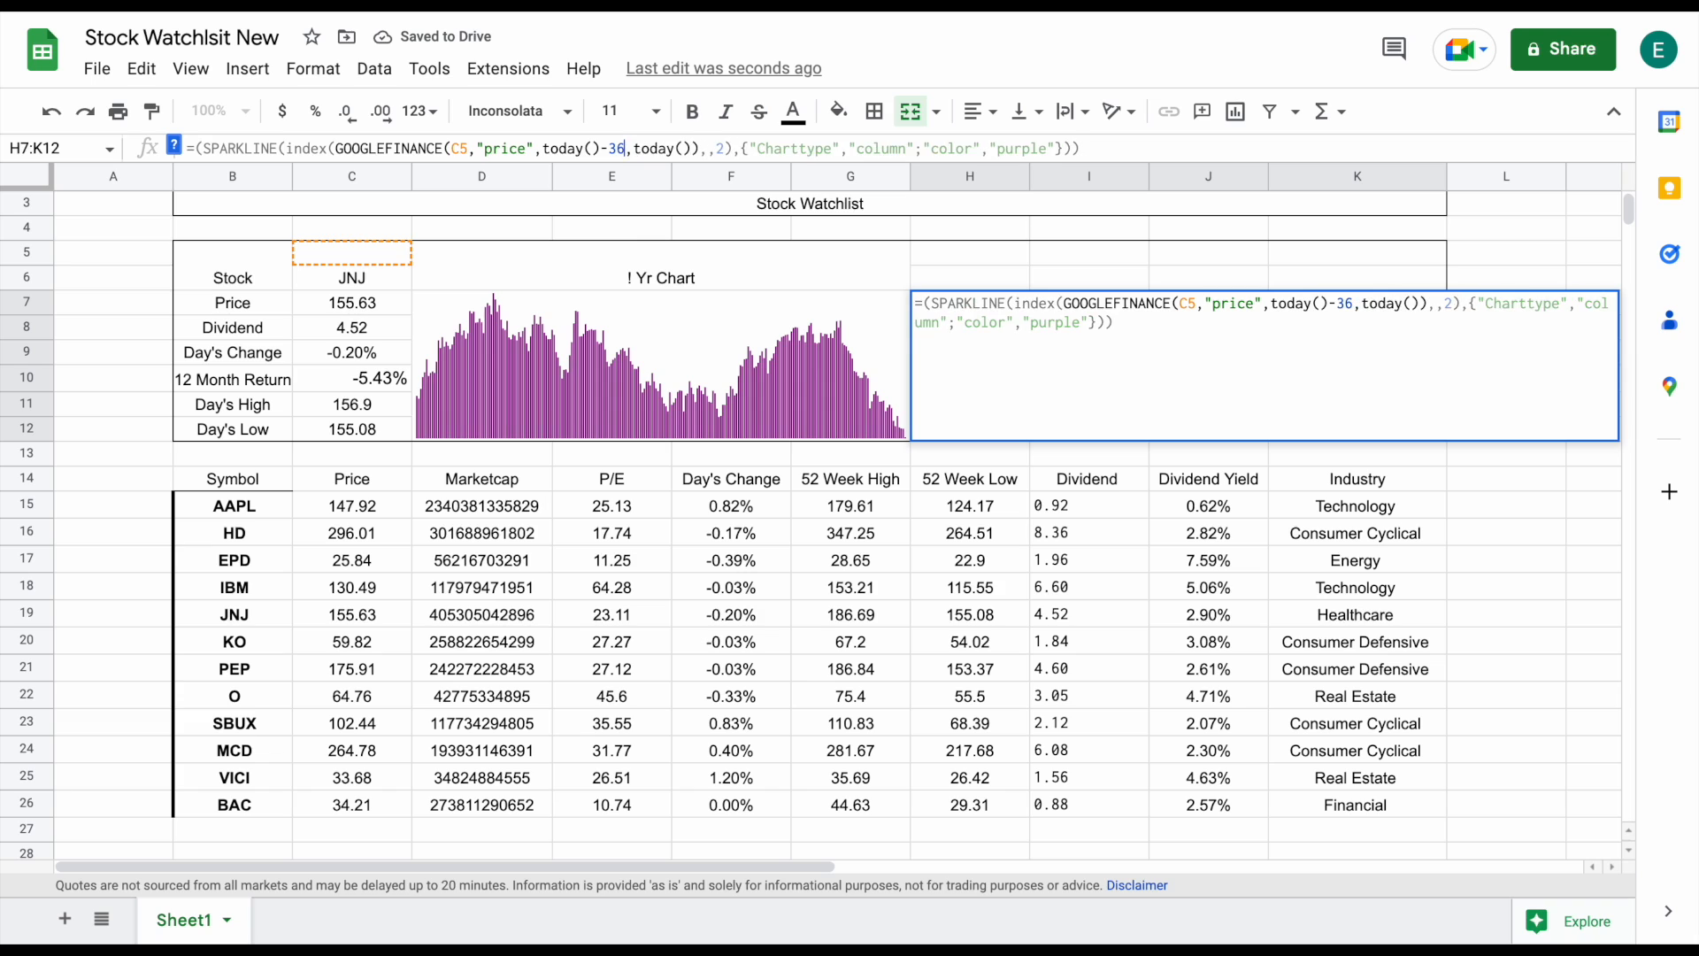
{"action": "type", "text": "730"}
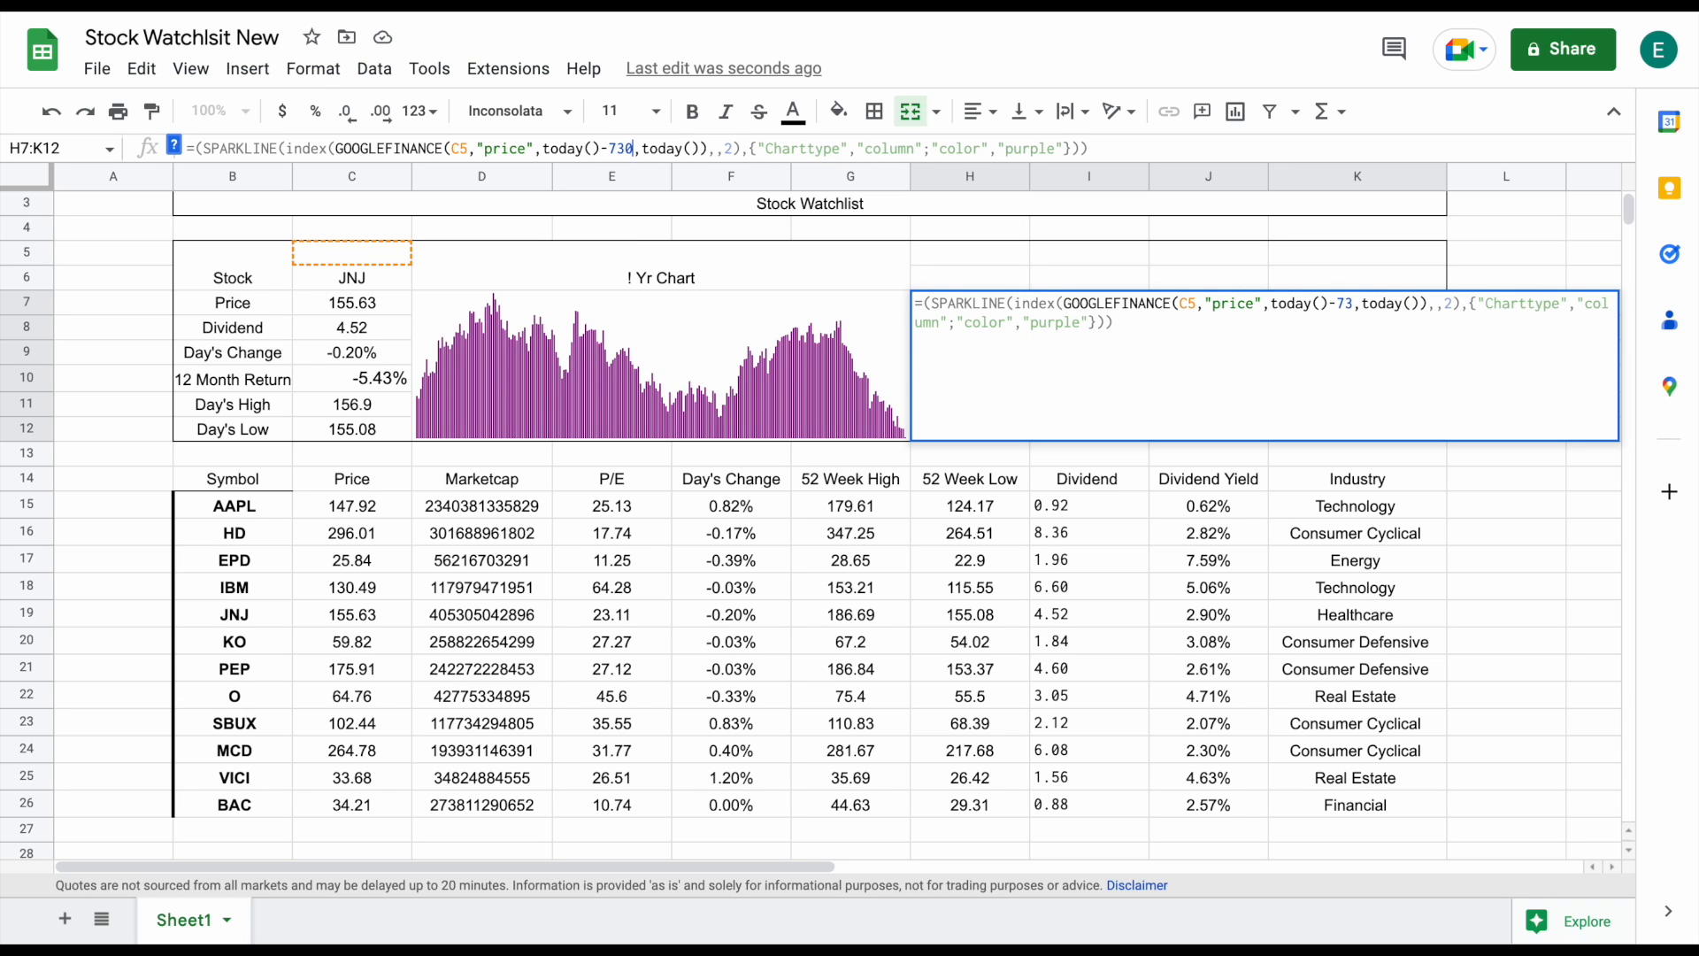
{"action": "key", "text": "Return"}
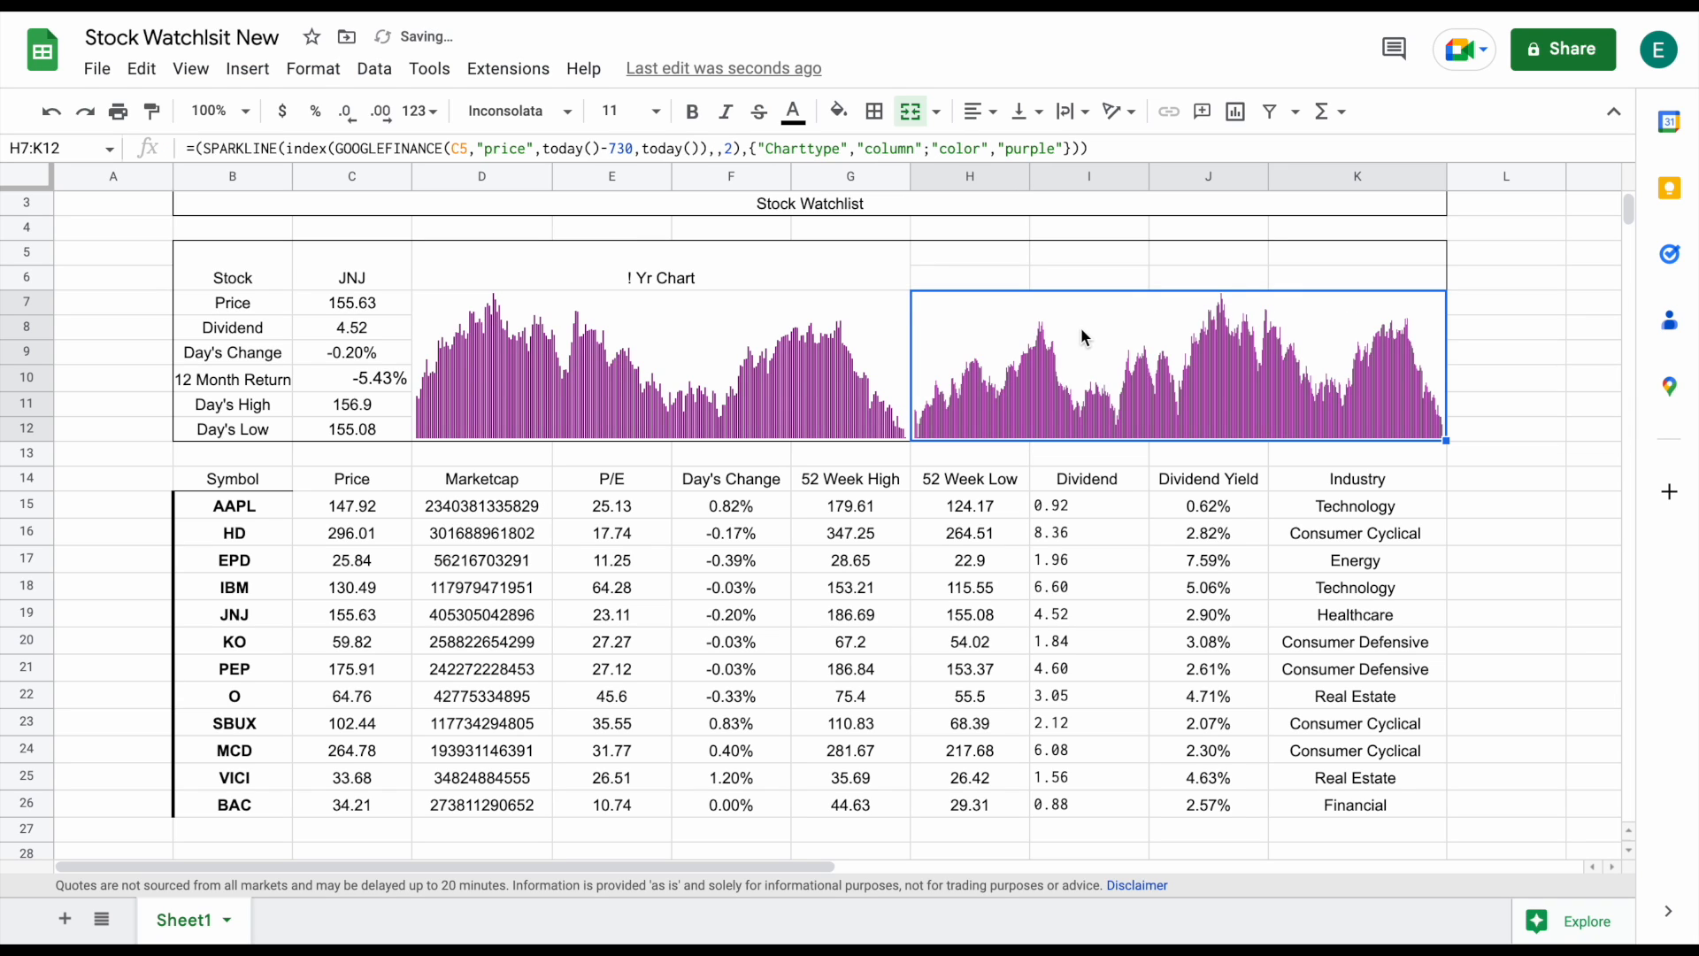
Merge H5:K6 above the second sparkline and enter the heading "2 Yr Chart"
{"action": "left_click_drag", "start_coordinate": [988, 261], "coordinate": [1323, 267]}
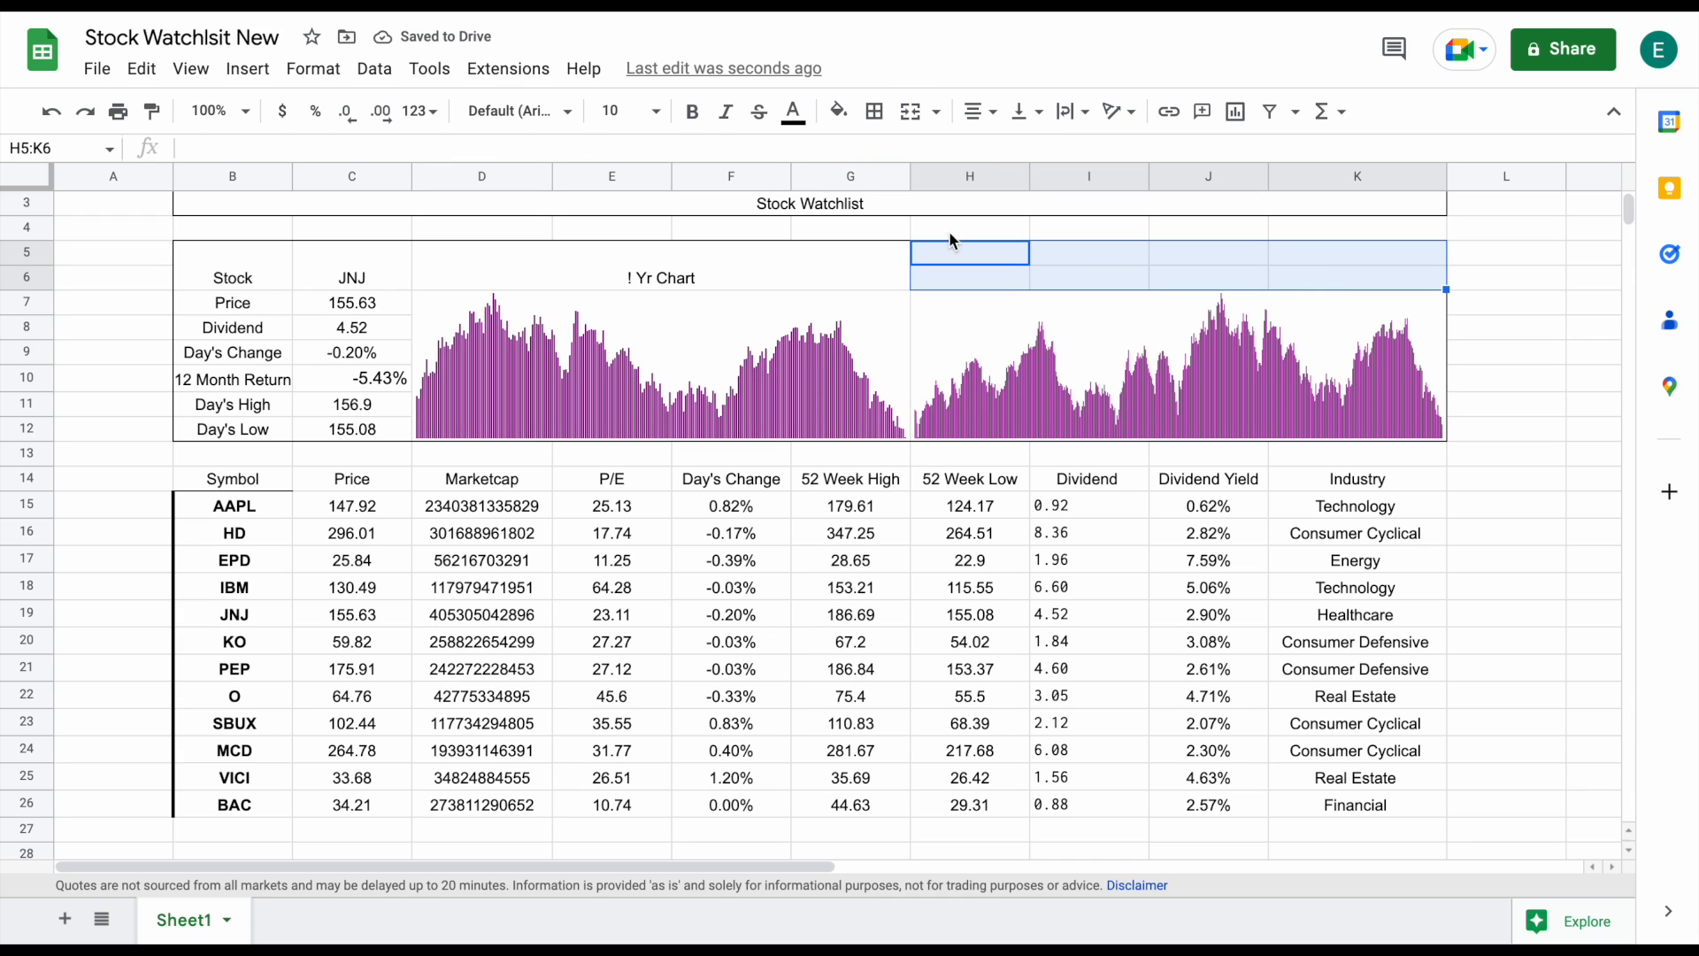
{"action": "left_click", "coordinate": [909, 113]}
{"action": "type", "text": "2"}
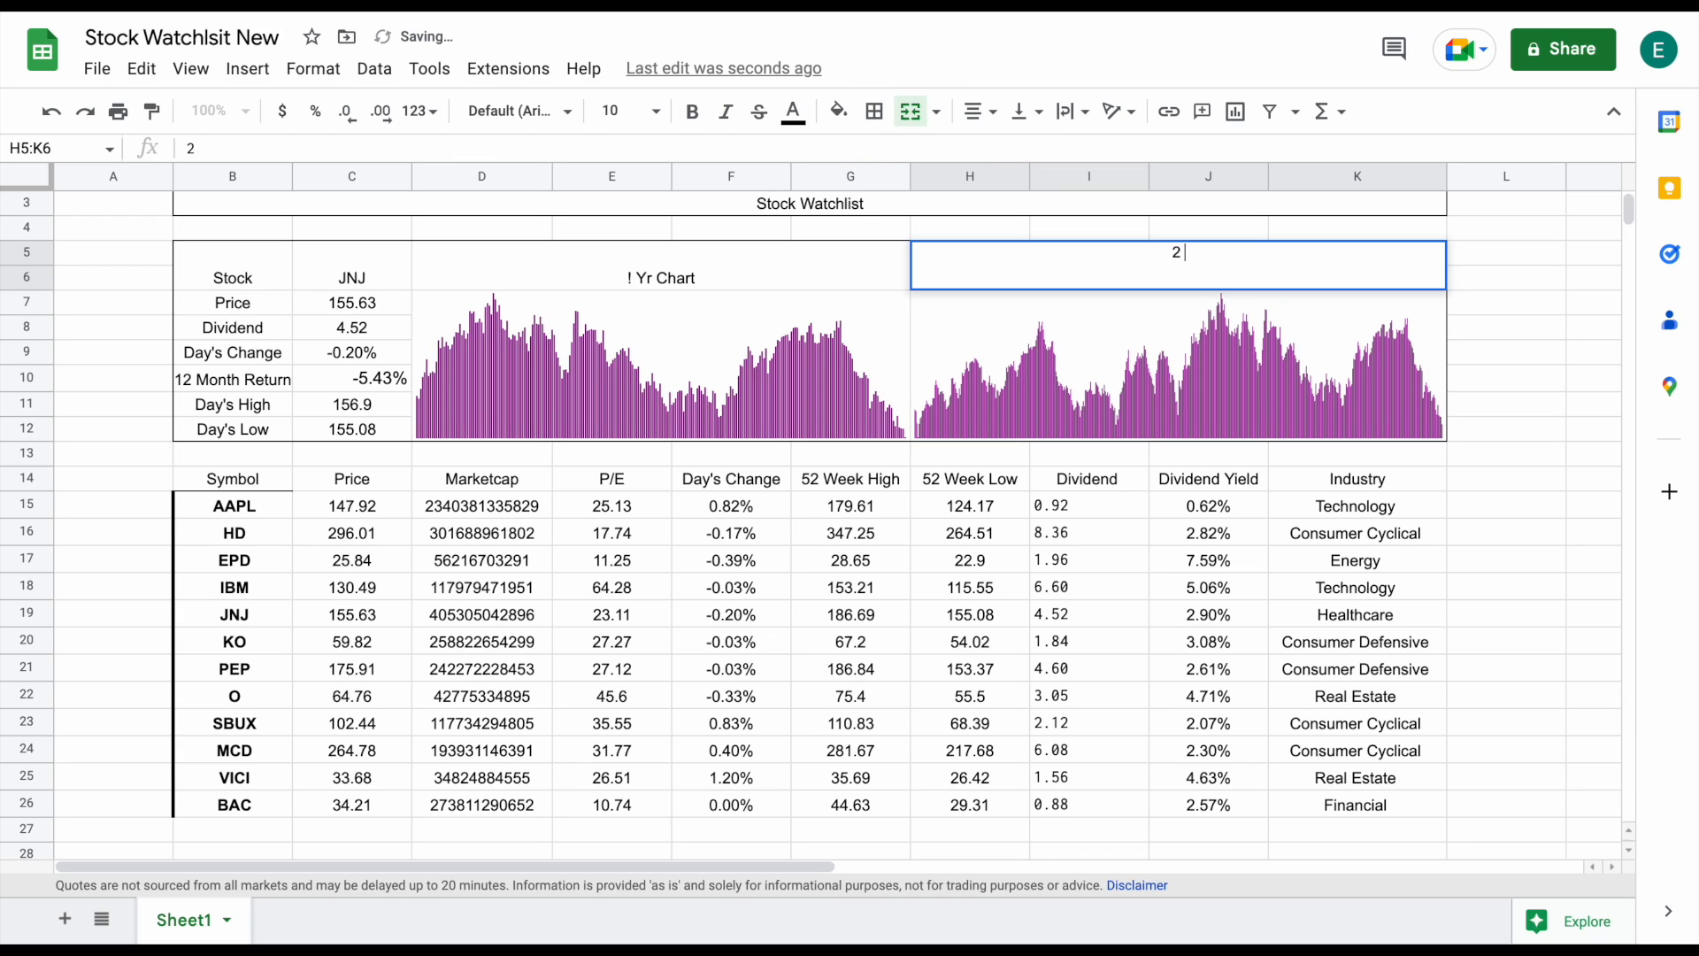
{"action": "type", "text": " Yr Chart"}
{"action": "key", "text": "Return"}
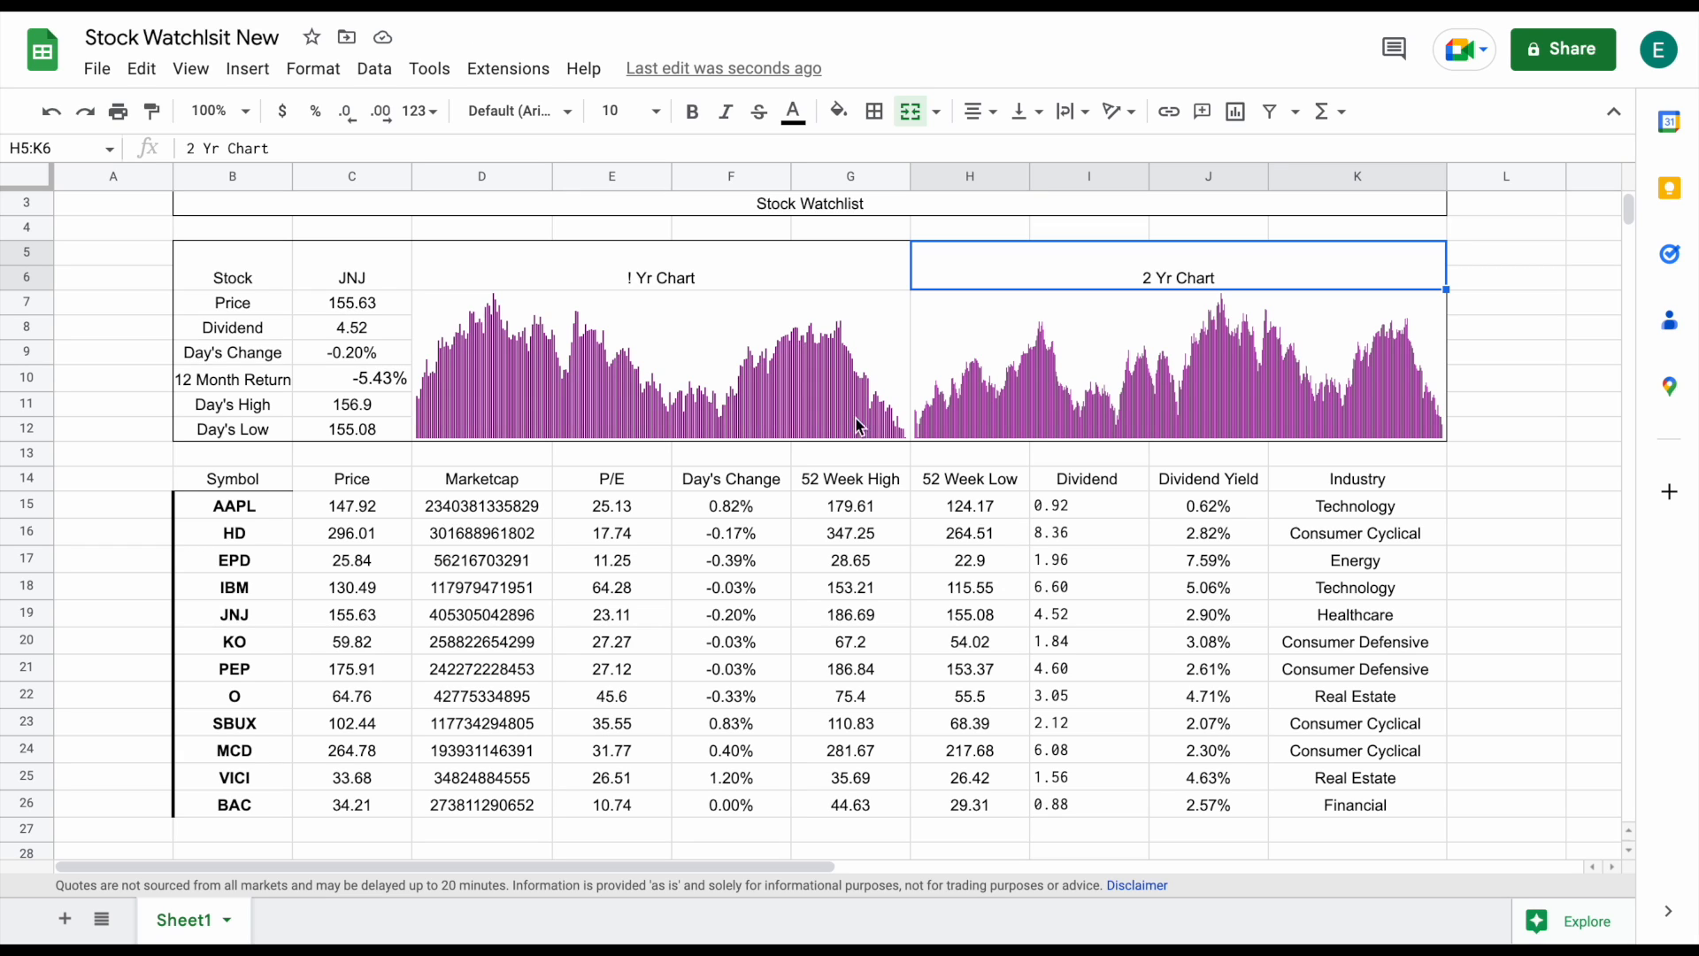
Align all cells of the sheet to the center horizontally and to the middle vertically
{"action": "left_click", "coordinate": [31, 177]}
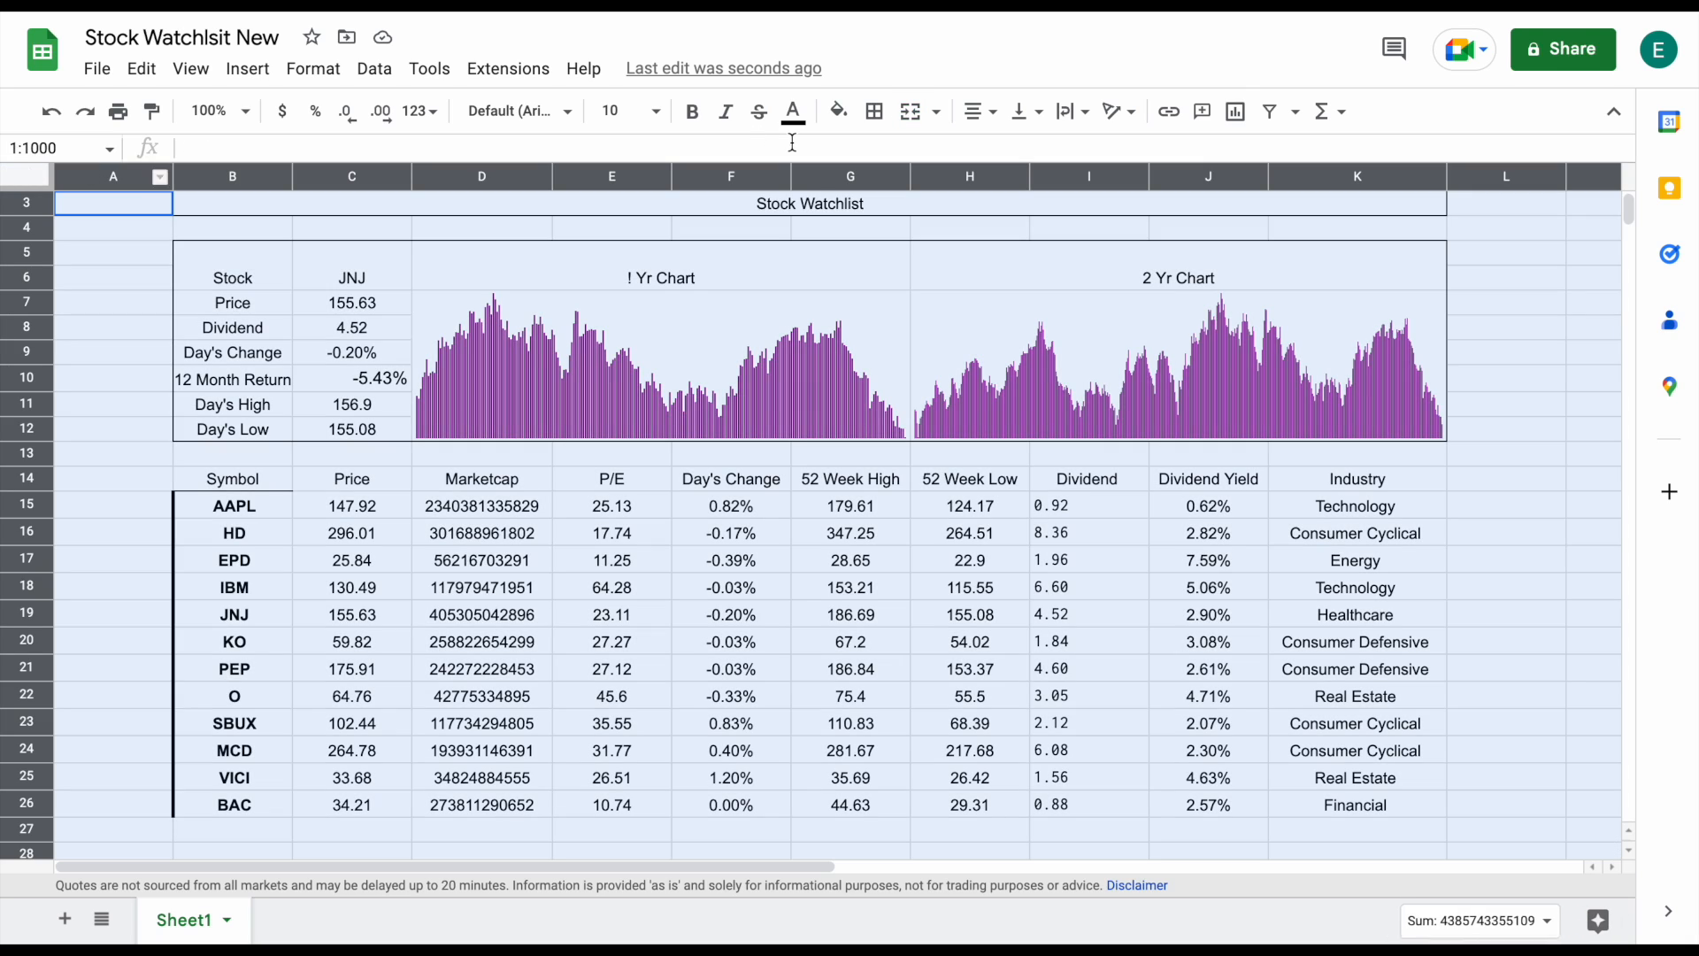
{"action": "left_click", "coordinate": [979, 111]}
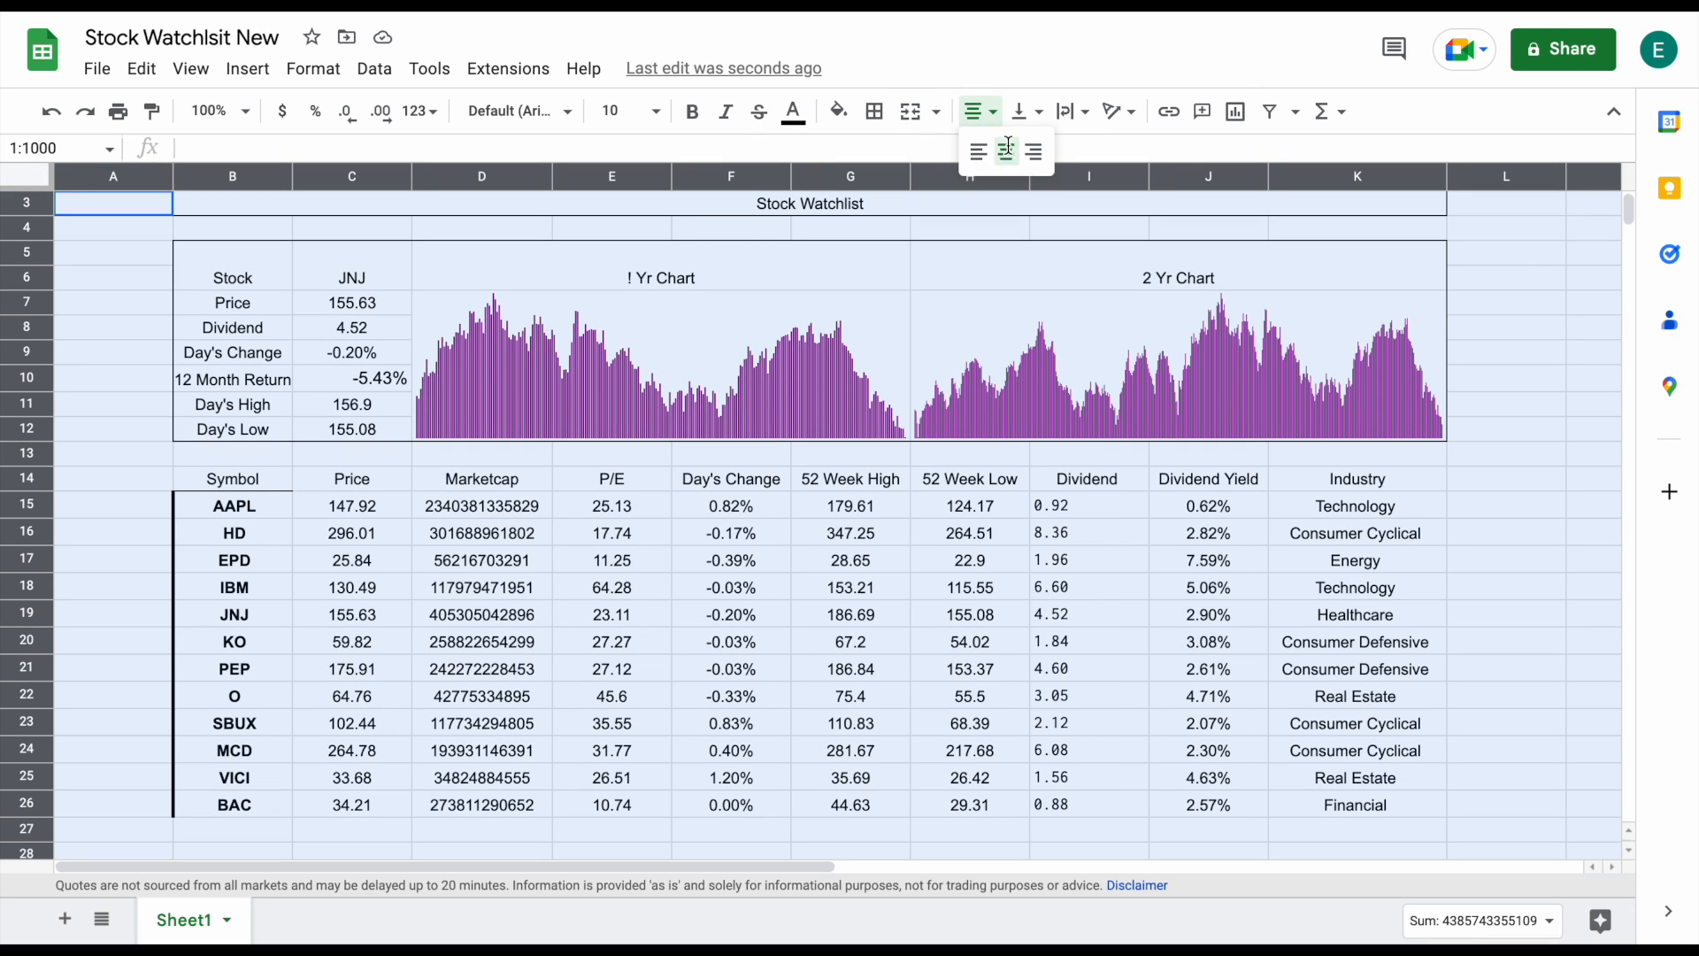
{"action": "left_click", "coordinate": [1009, 153]}
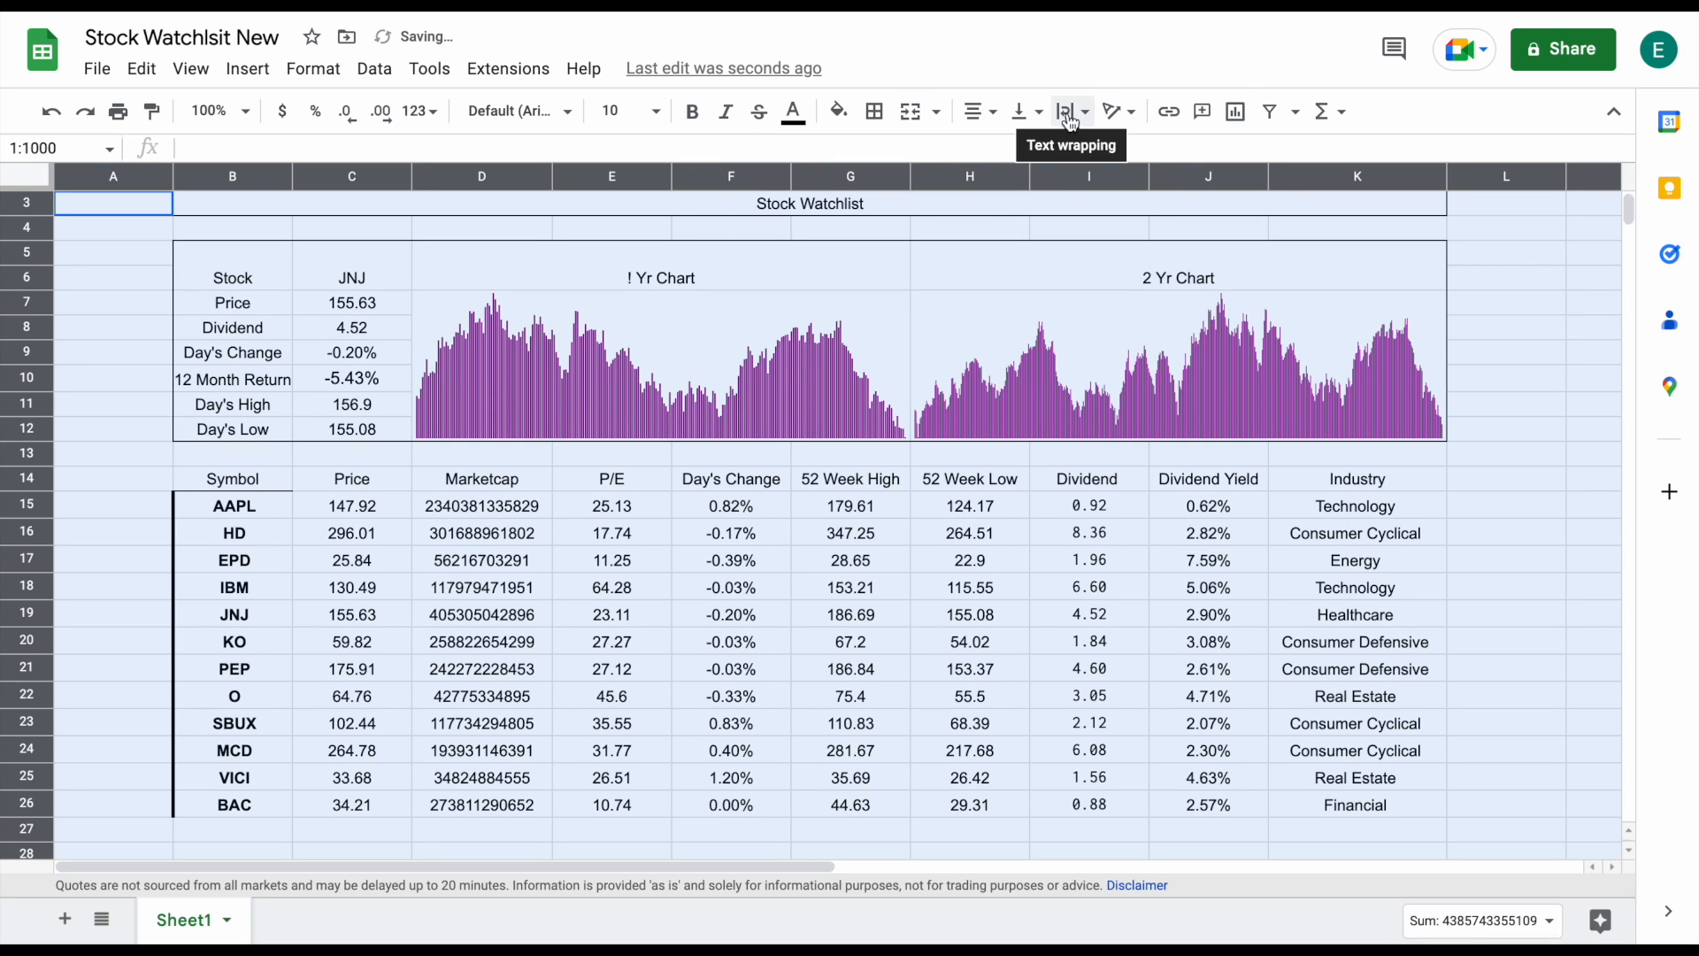
{"action": "left_click", "coordinate": [1034, 115]}
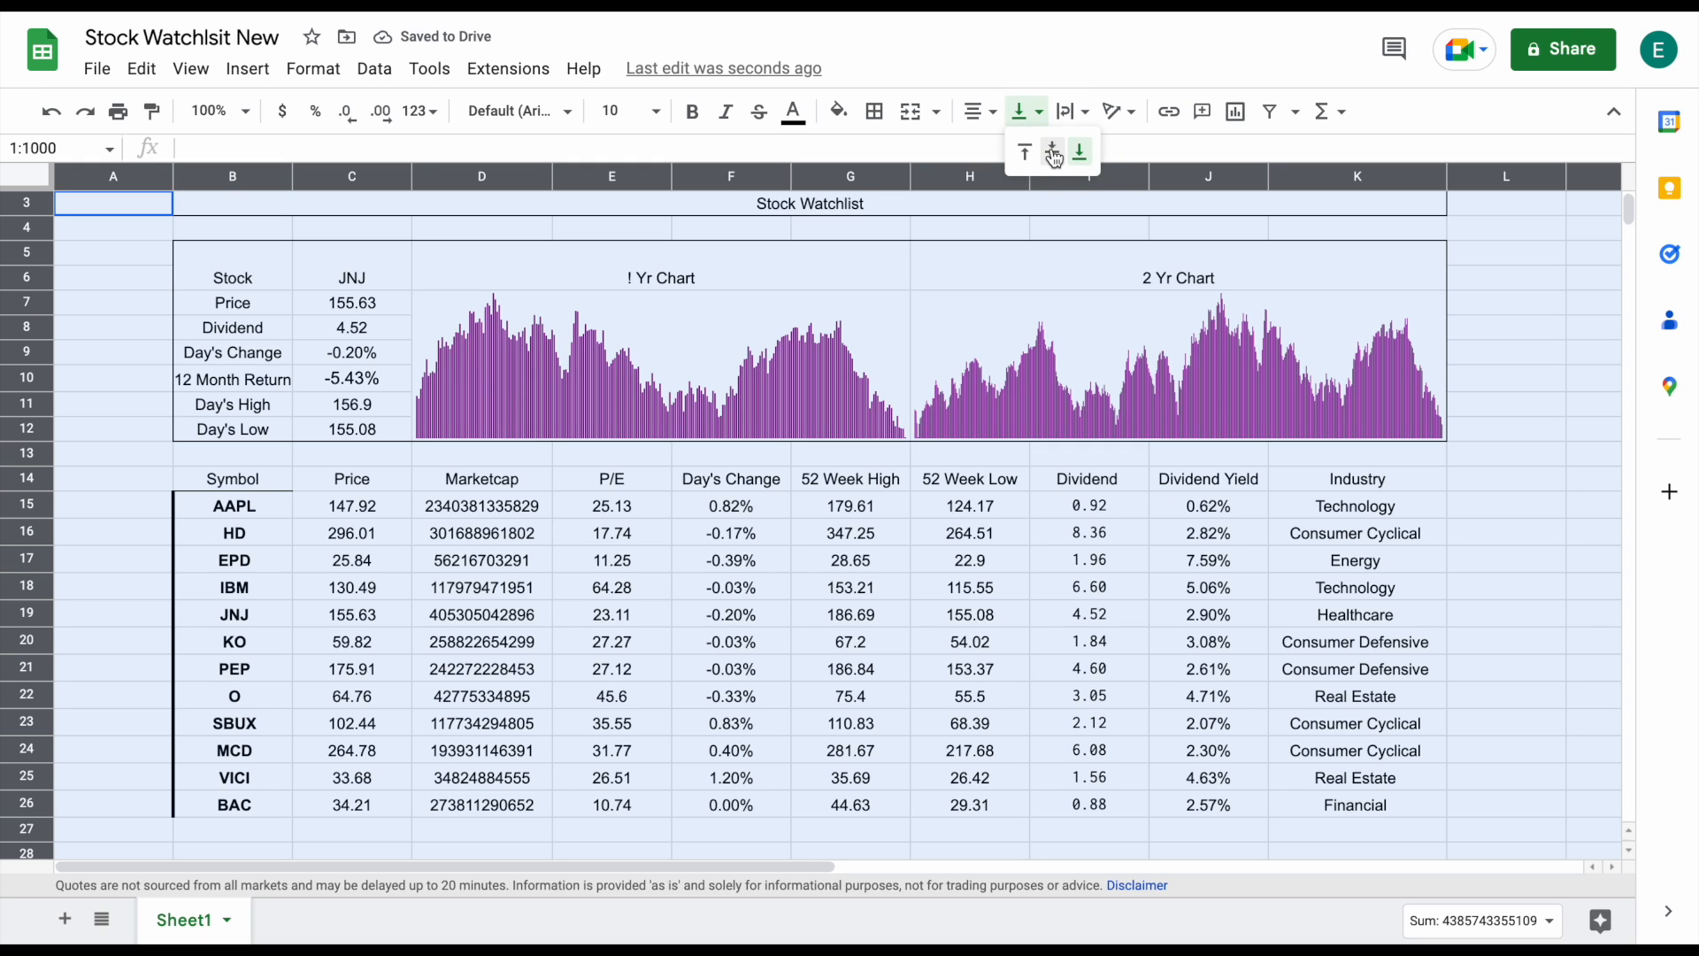
{"action": "left_click", "coordinate": [1047, 149]}
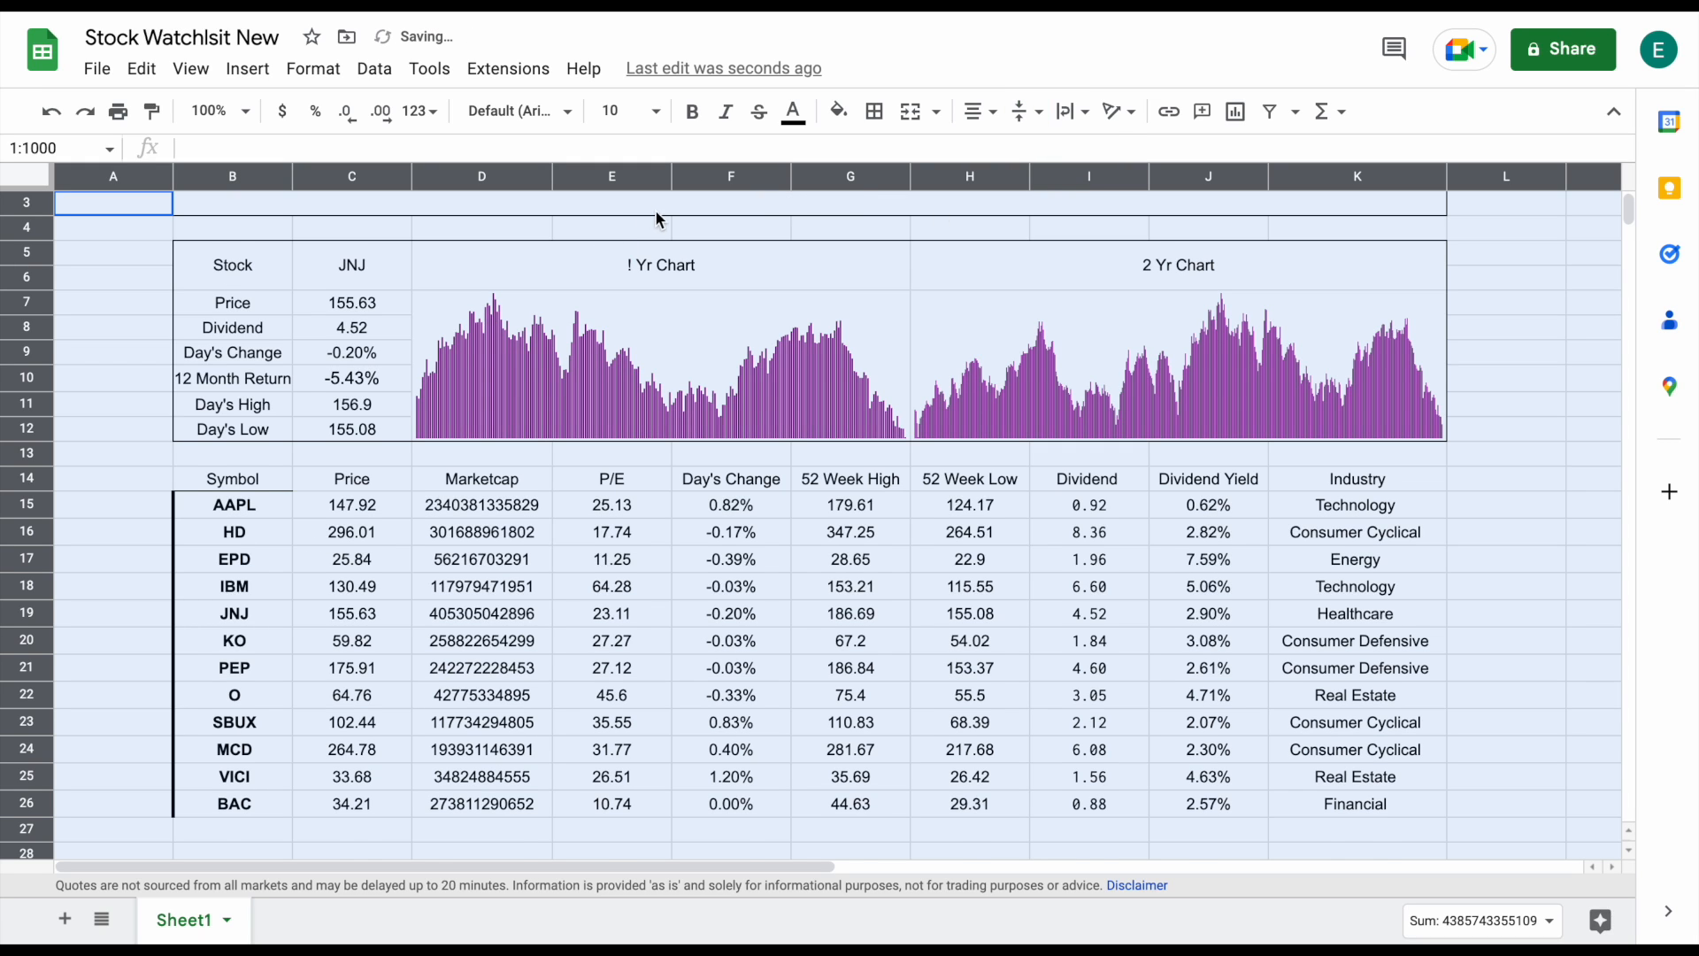
Make the "Stock Watchlist" title and all other text on the sheet bold
{"action": "scroll", "coordinate": [660, 216], "scroll_direction": "up", "scroll_amount": 1}
{"action": "left_click", "coordinate": [714, 220]}
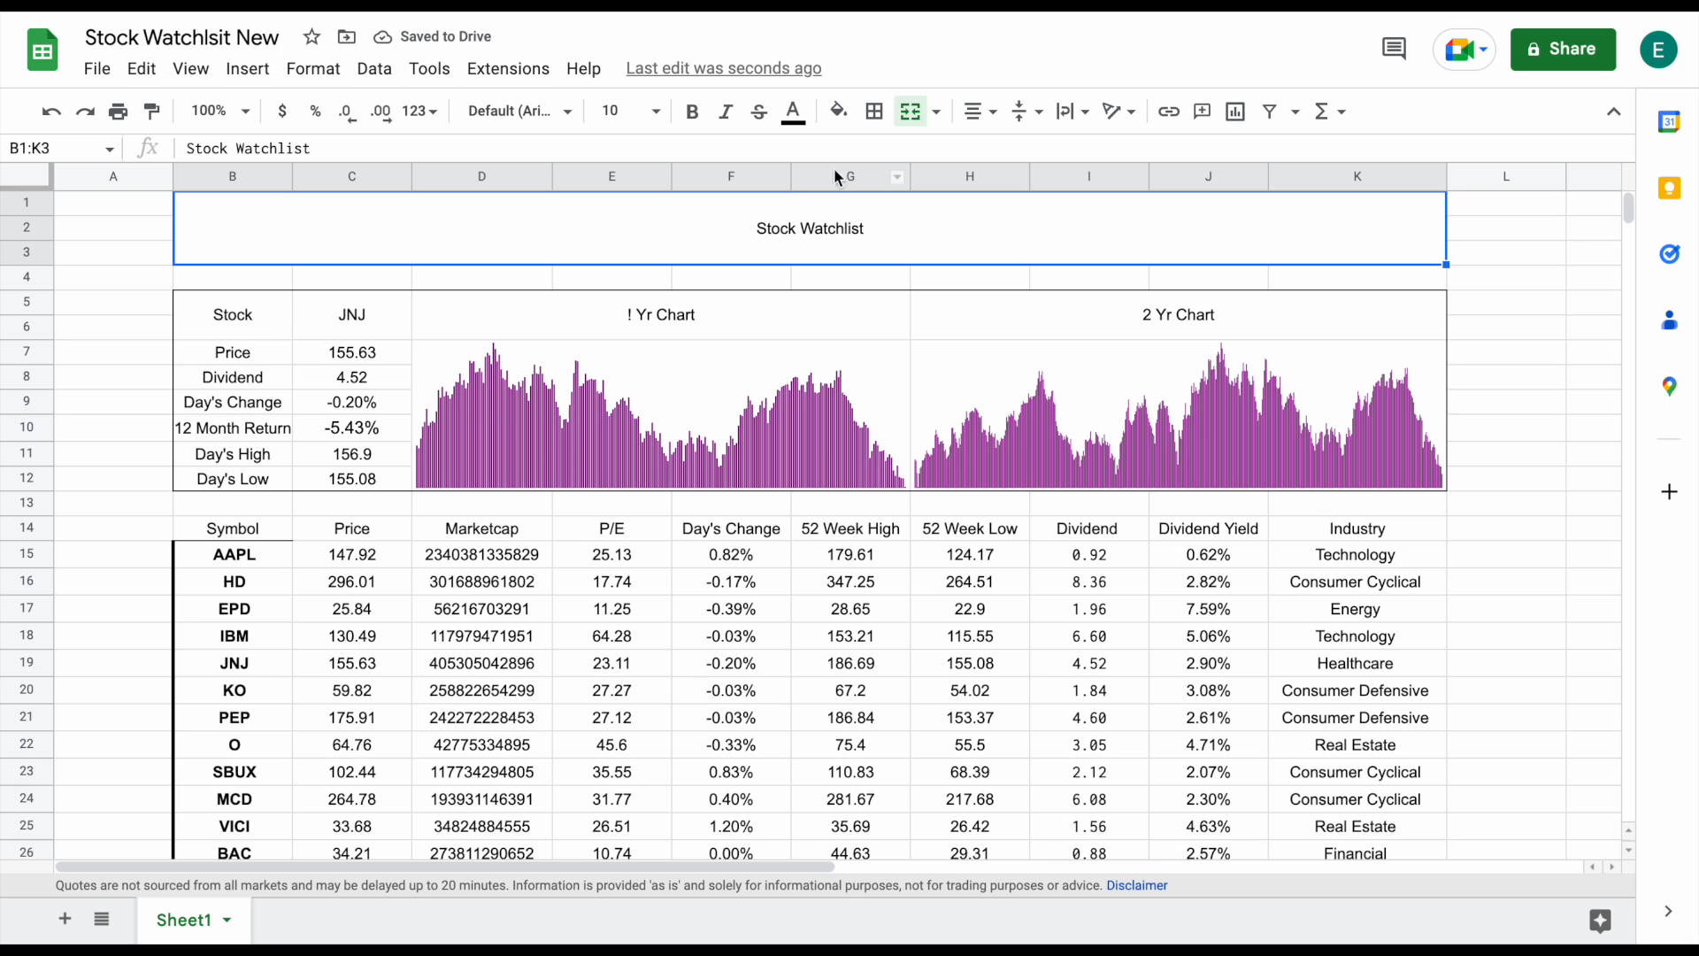
{"action": "key", "text": "ctrl+b"}
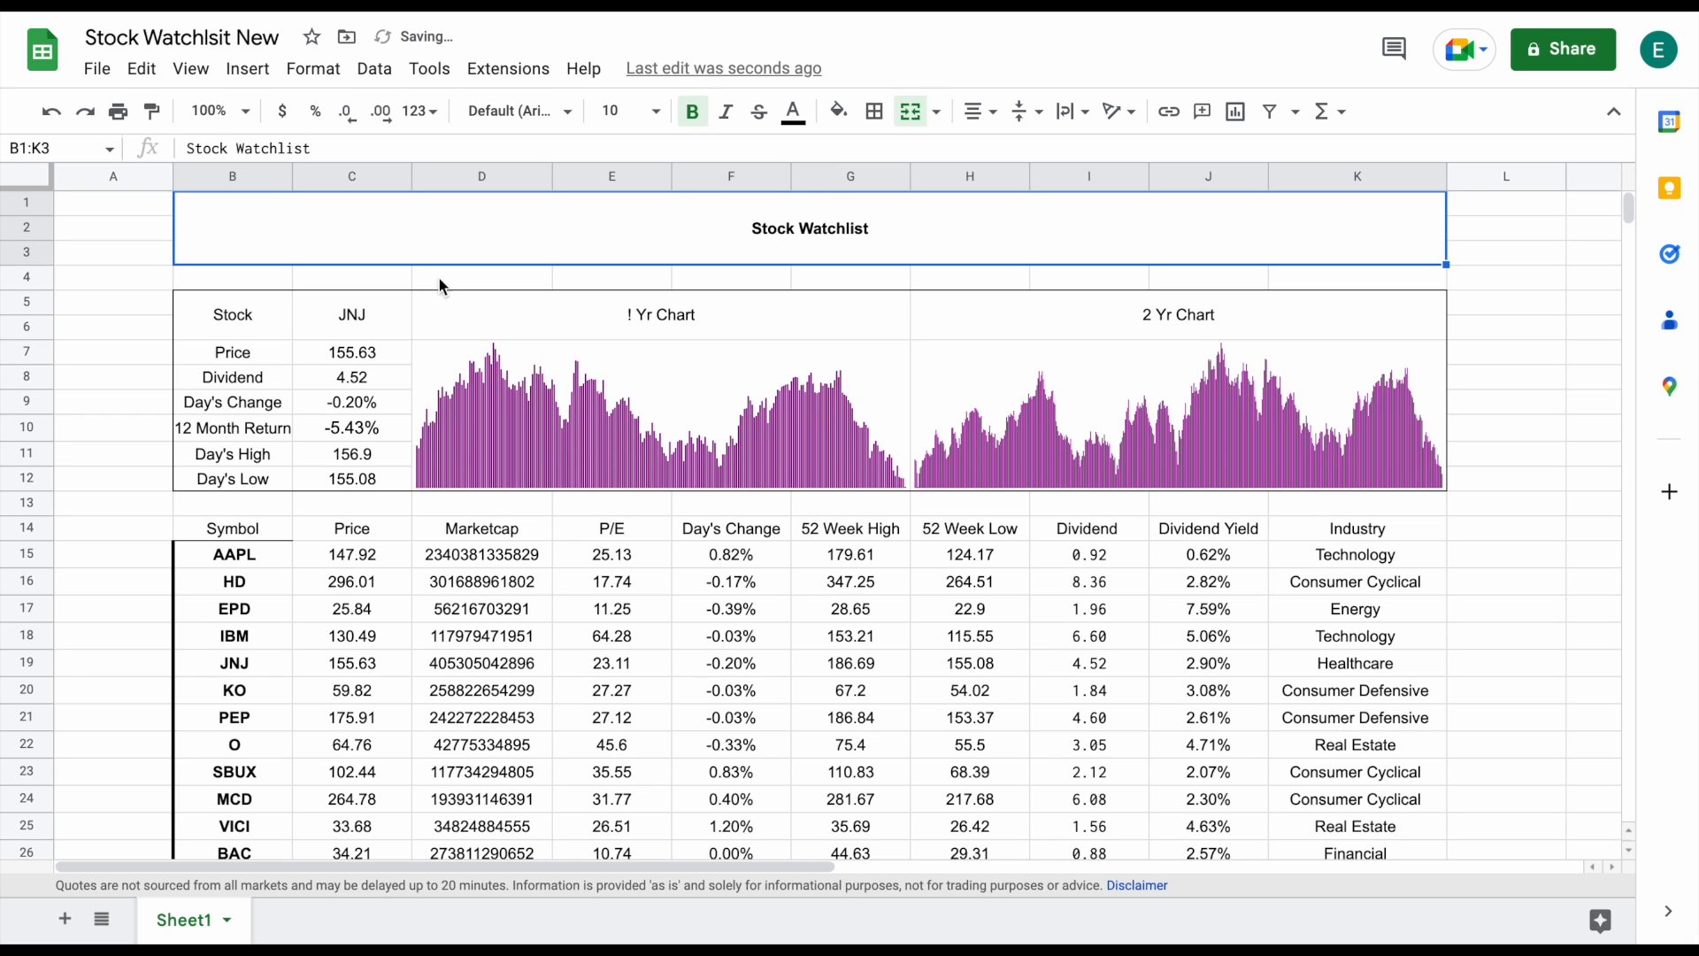
{"action": "left_click", "coordinate": [25, 183]}
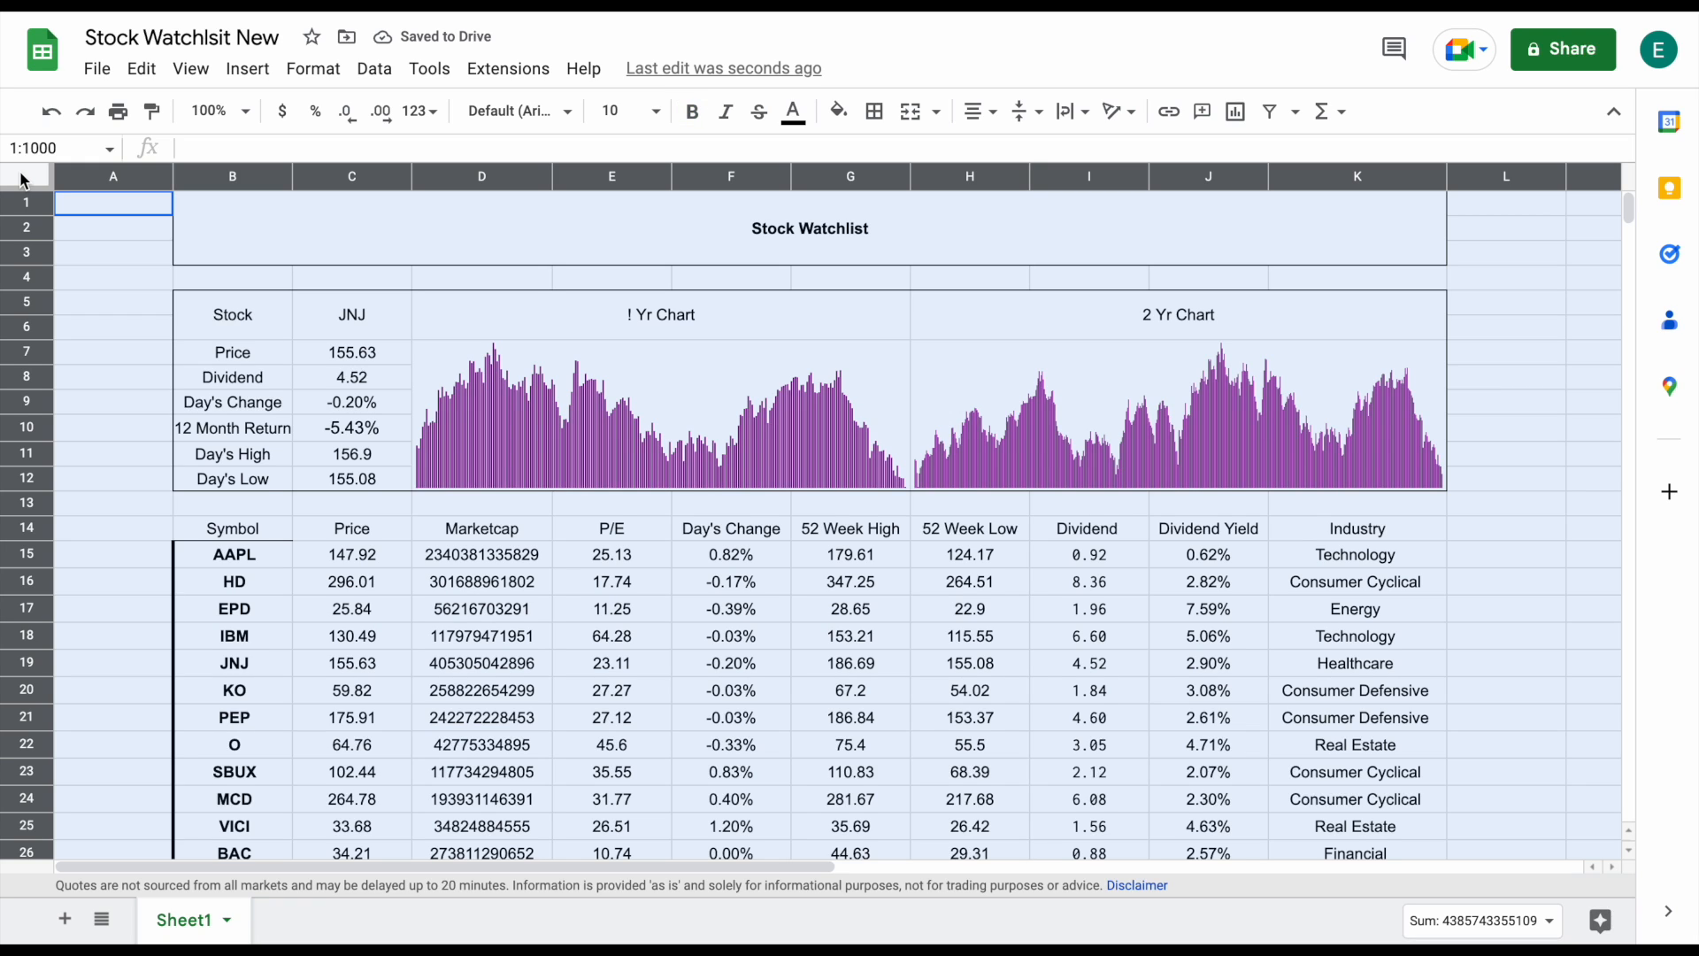
{"action": "left_click", "coordinate": [692, 114]}
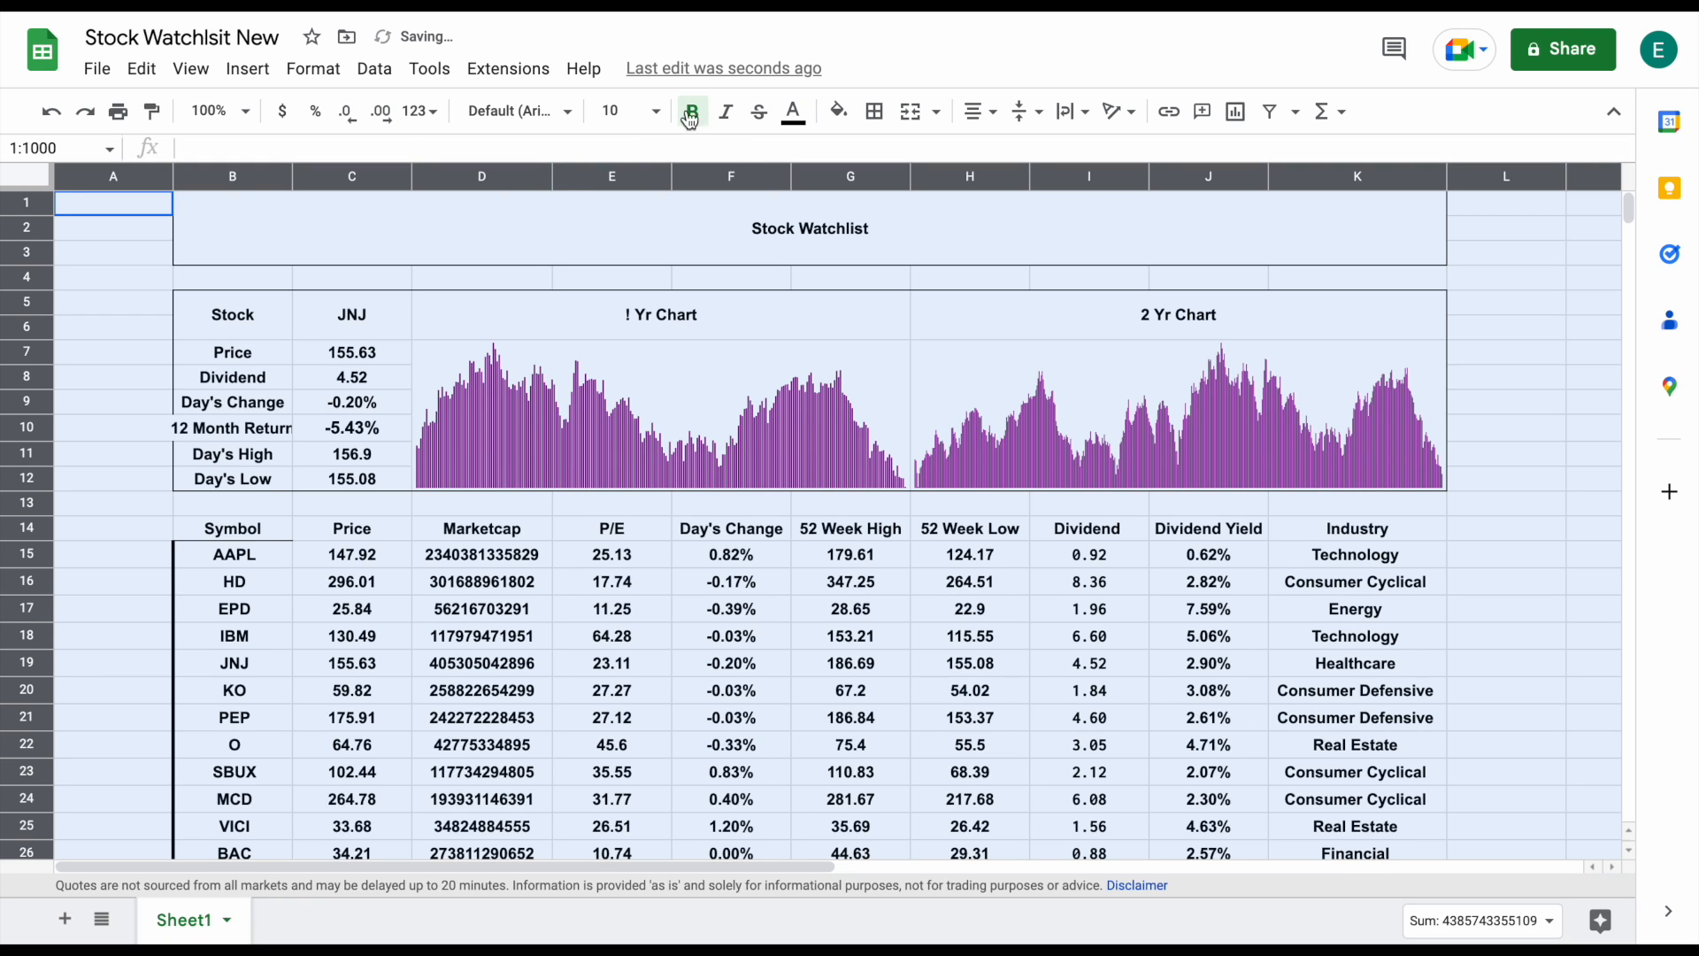
Set the font size of the summary box heading row B5:K6 to 20
{"action": "left_click_drag", "start_coordinate": [265, 320], "coordinate": [1213, 349]}
{"action": "left_click", "coordinate": [617, 110]}
{"action": "type", "text": "20"}
{"action": "key", "text": "Return"}
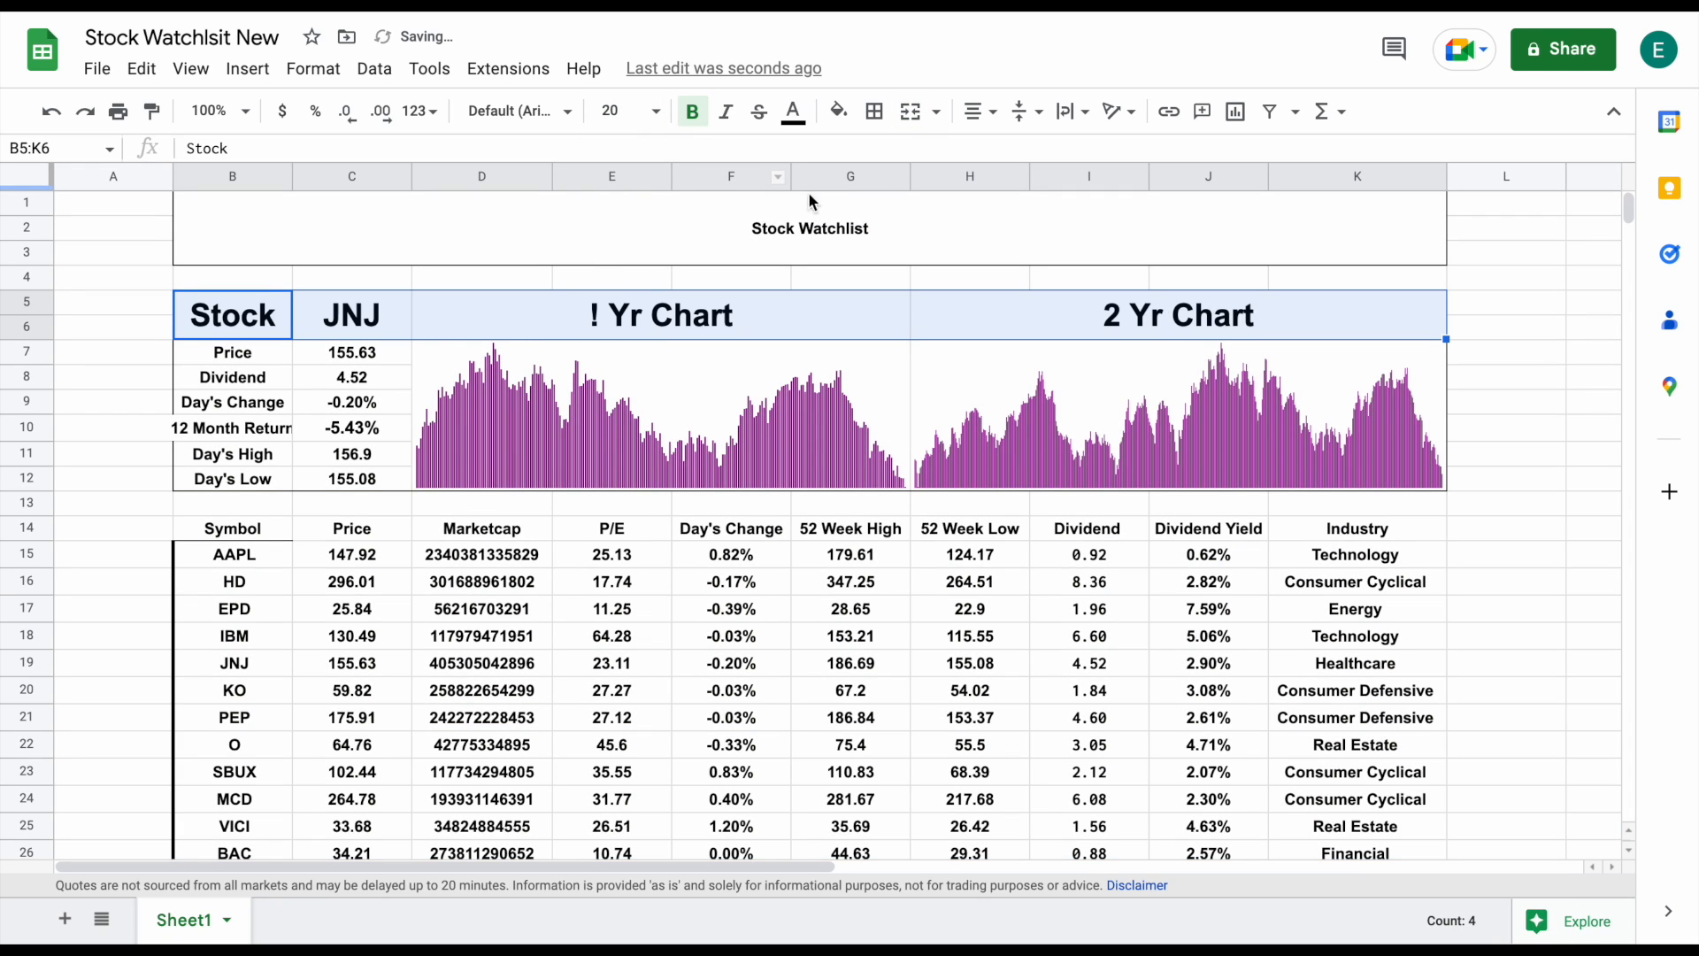
Enlarge the "Stock Watchlist" title in B1:K3 to font size 36
{"action": "left_click", "coordinate": [847, 233]}
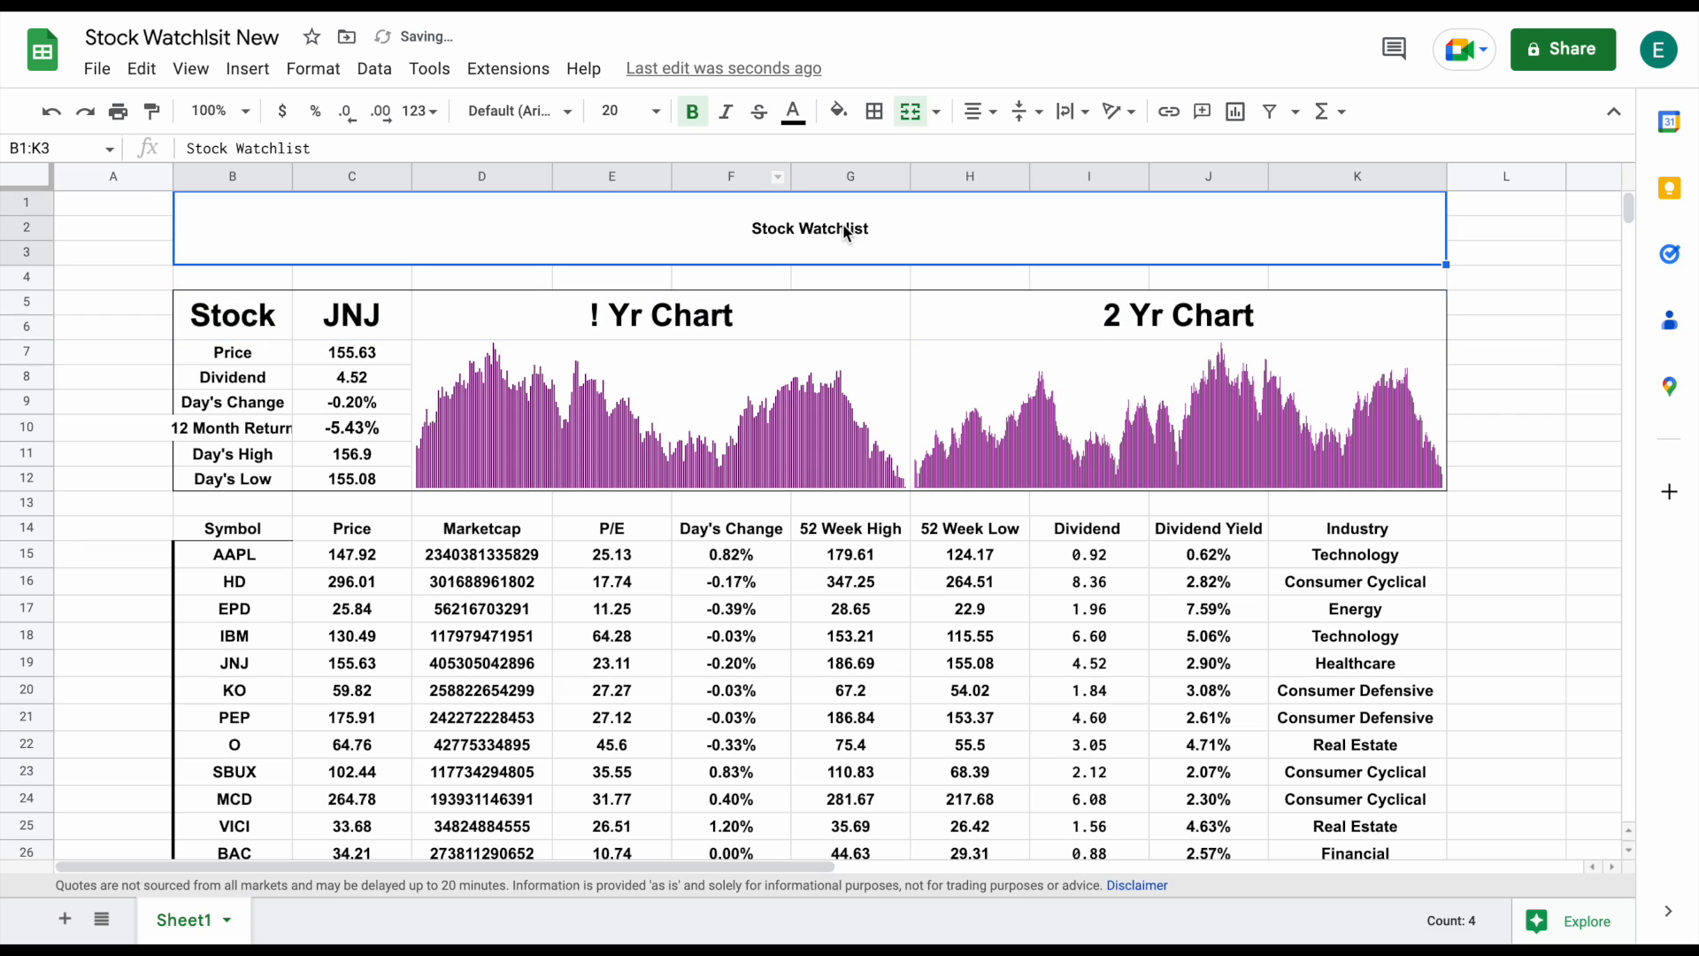
{"action": "left_click", "coordinate": [655, 114]}
{"action": "left_click", "coordinate": [626, 498]}
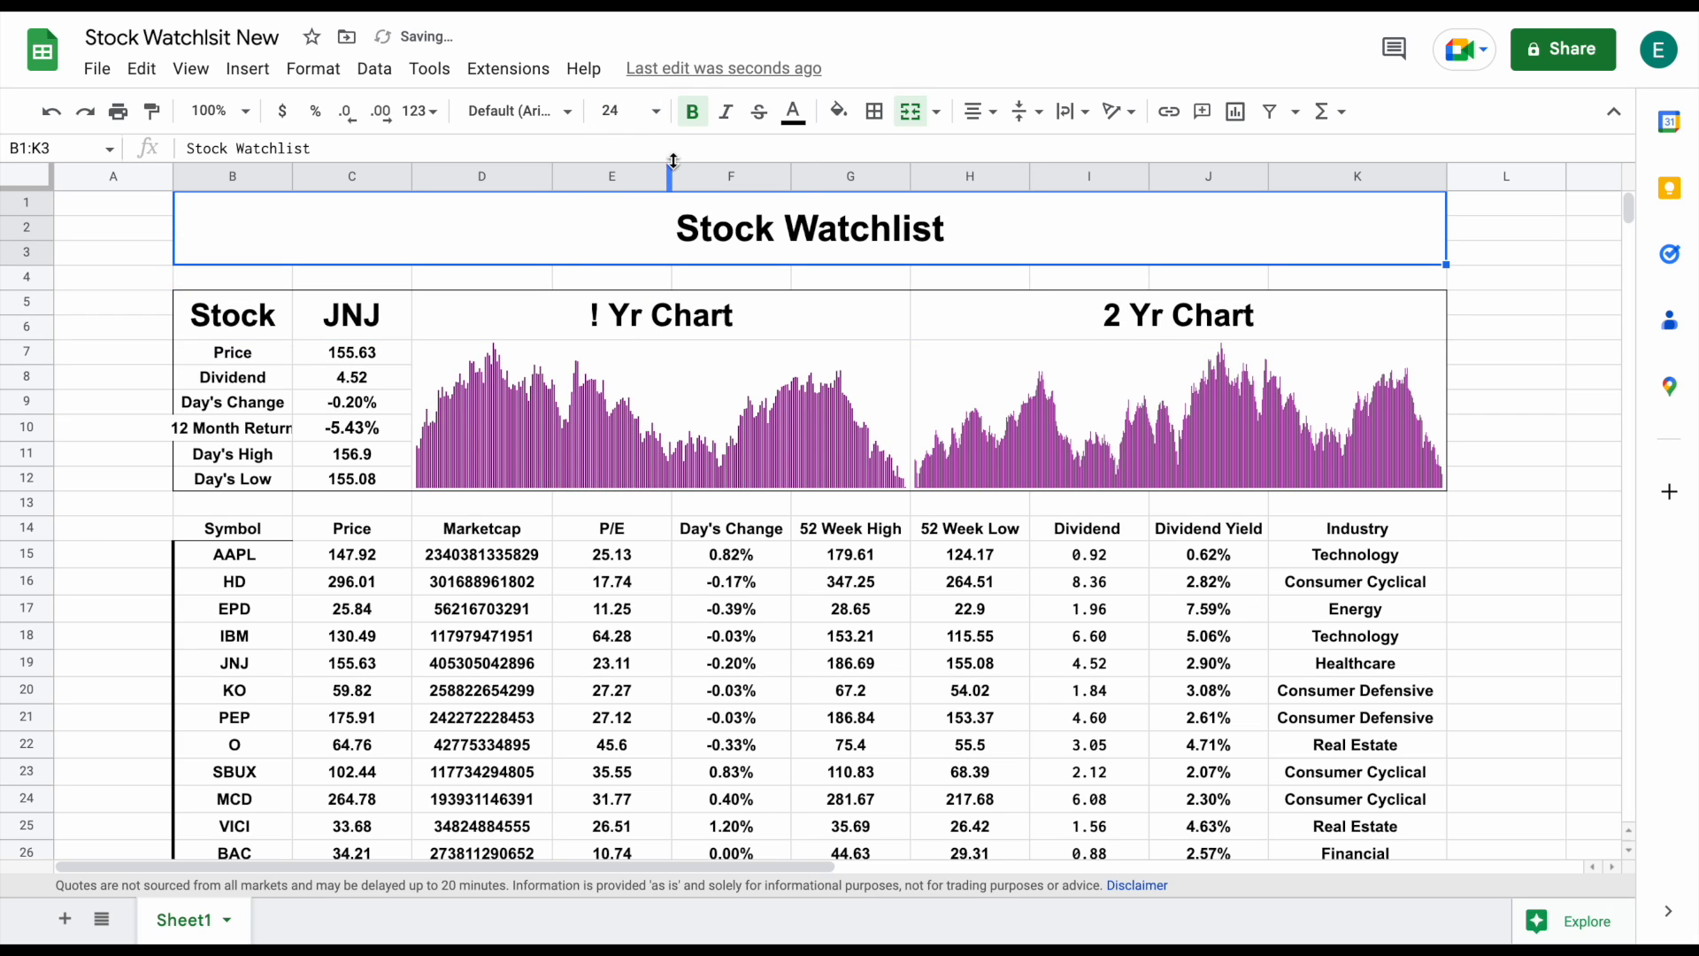
{"action": "left_click", "coordinate": [655, 111]}
{"action": "left_click", "coordinate": [622, 531]}
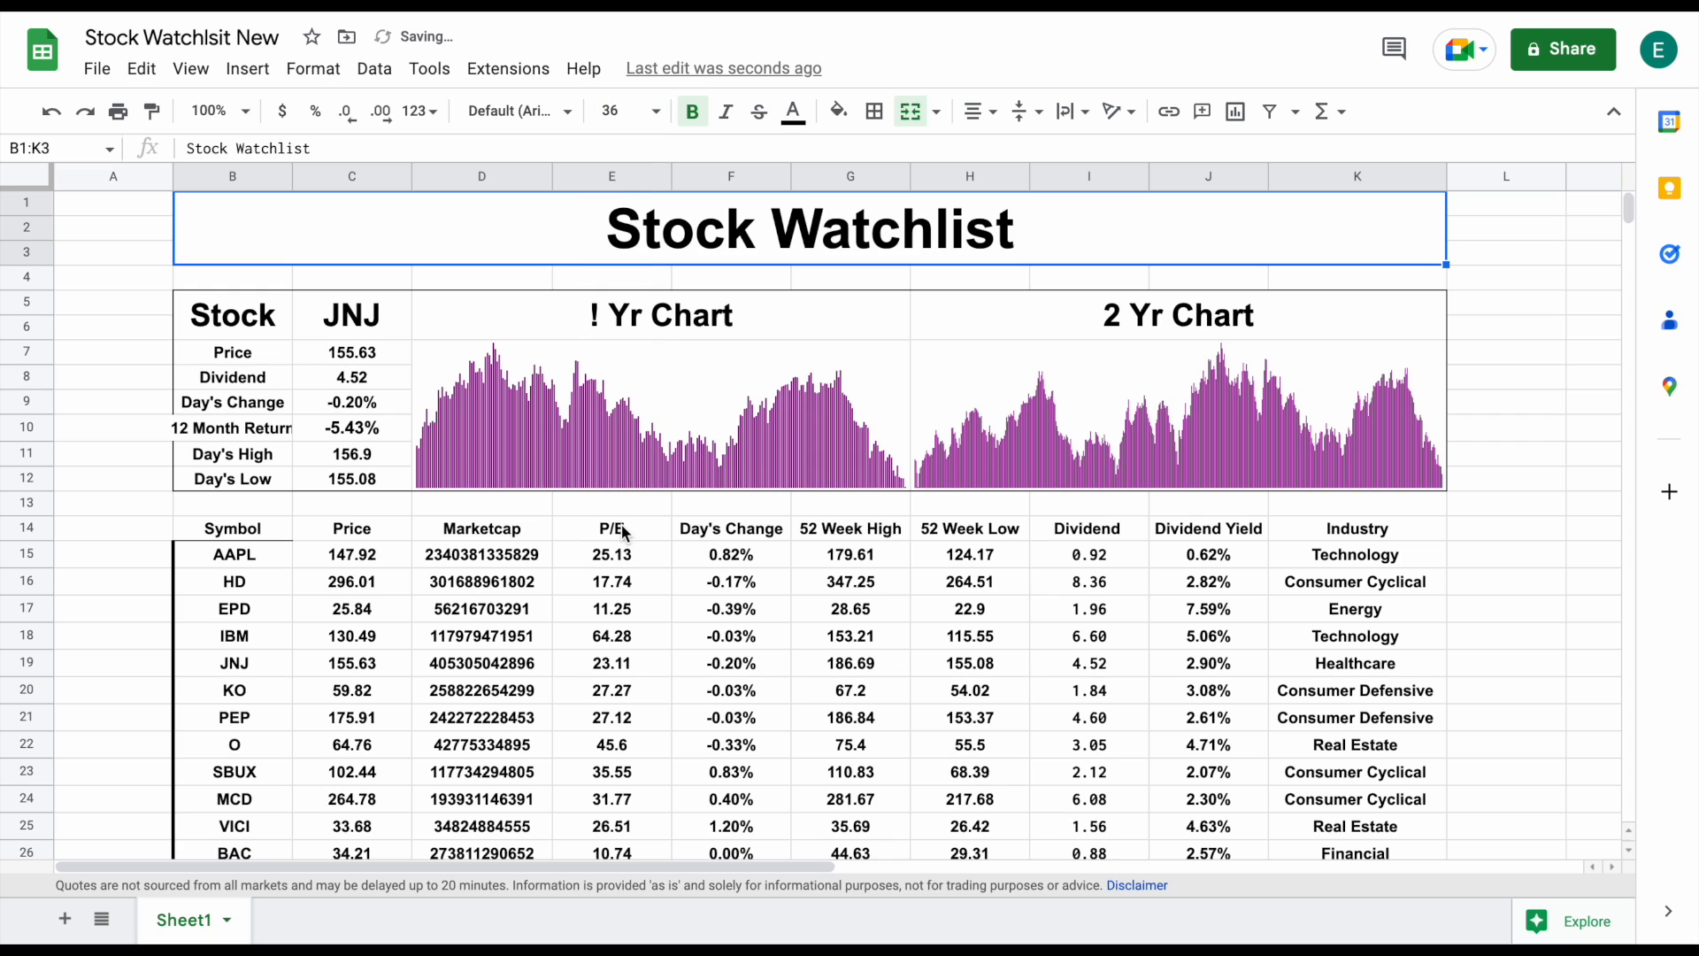
Fill the spacer row B13:K13 with gray and widen column B so the "12 Month Return" label fits
{"action": "scroll", "coordinate": [890, 367], "scroll_direction": "down", "scroll_amount": 1}
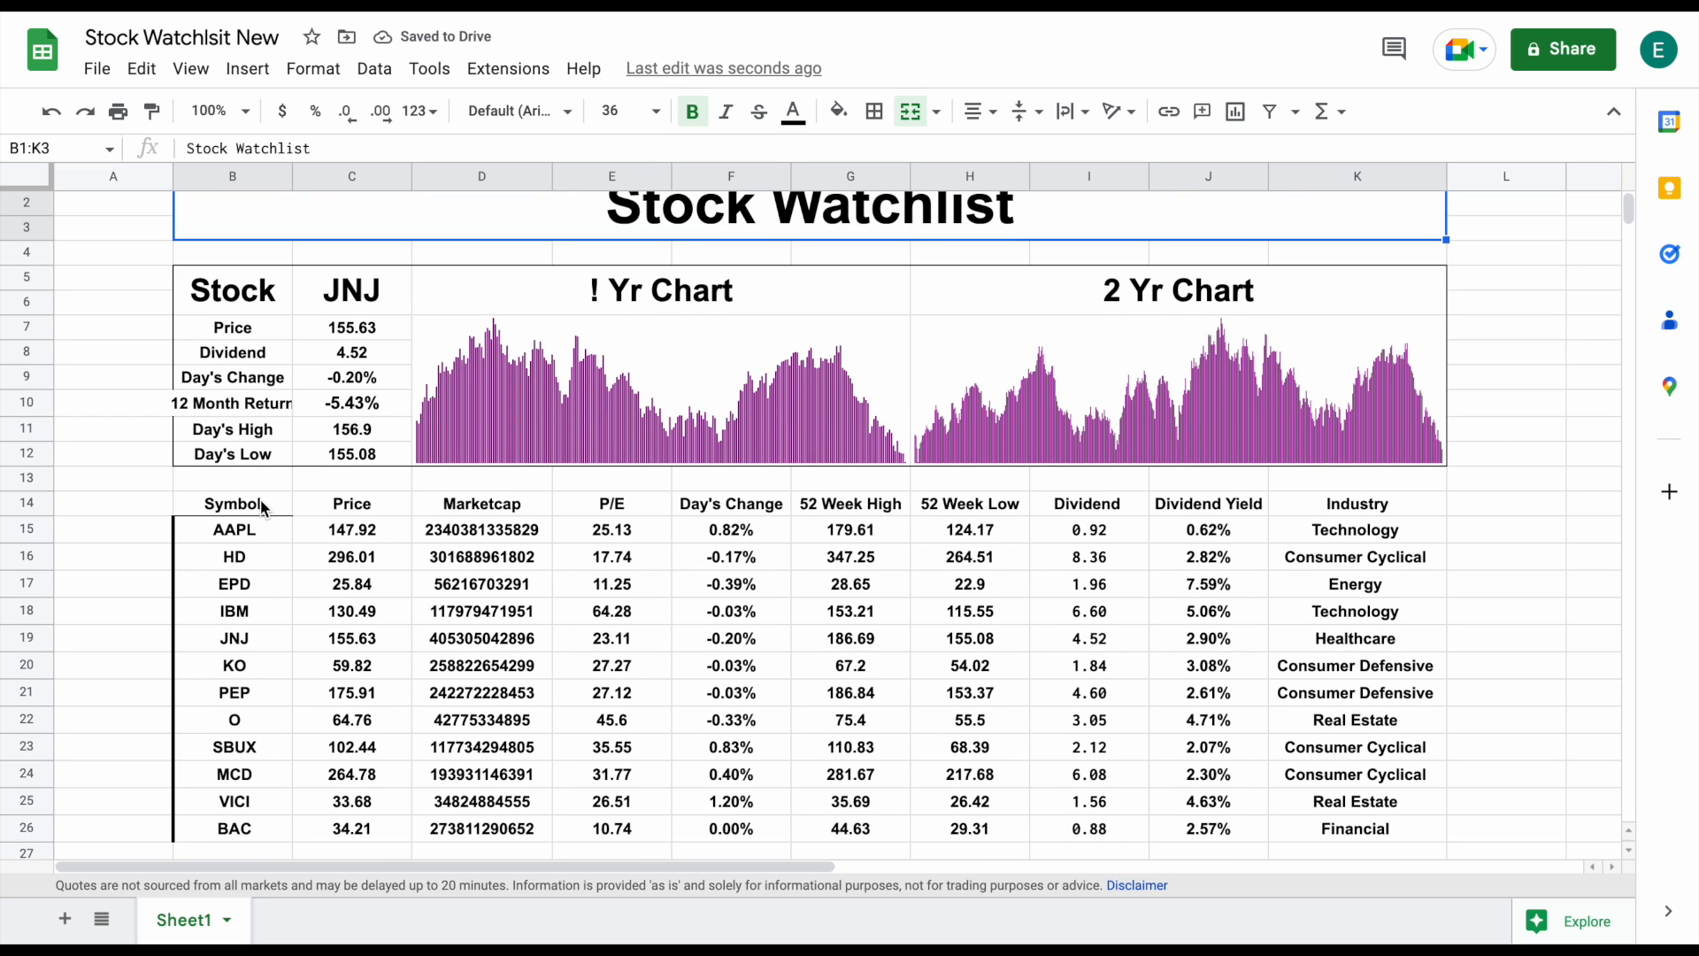
{"action": "left_click_drag", "start_coordinate": [241, 490], "coordinate": [1324, 485]}
{"action": "left_click", "coordinate": [838, 111]}
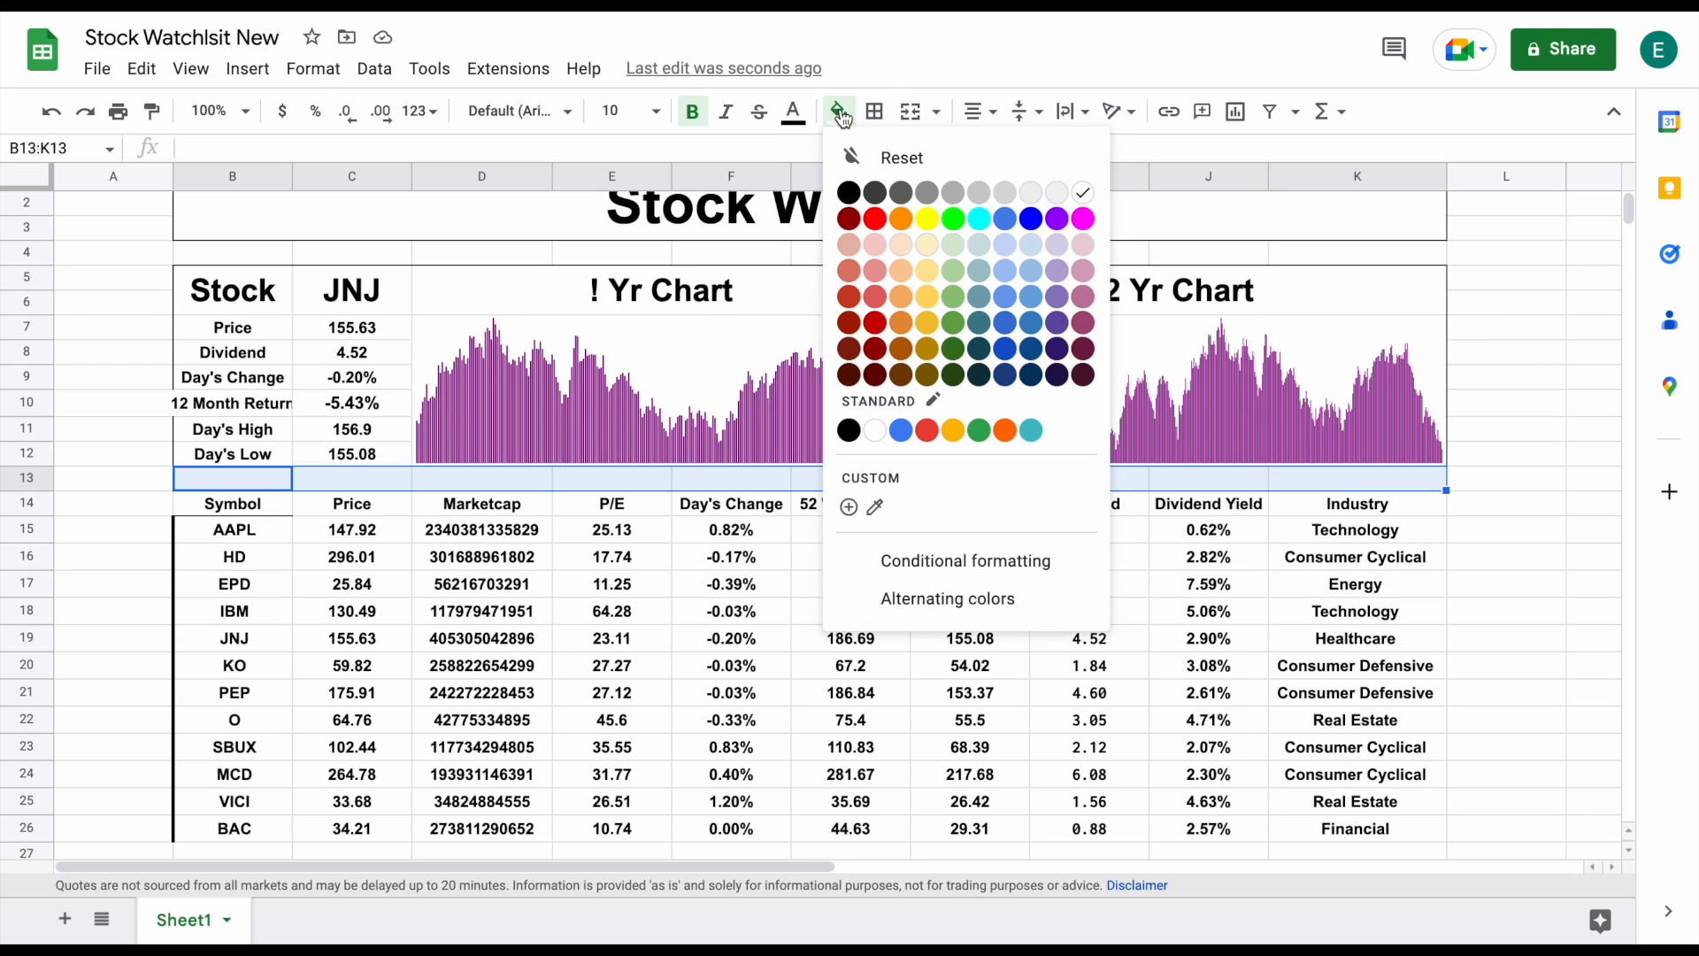
{"action": "left_click", "coordinate": [932, 186]}
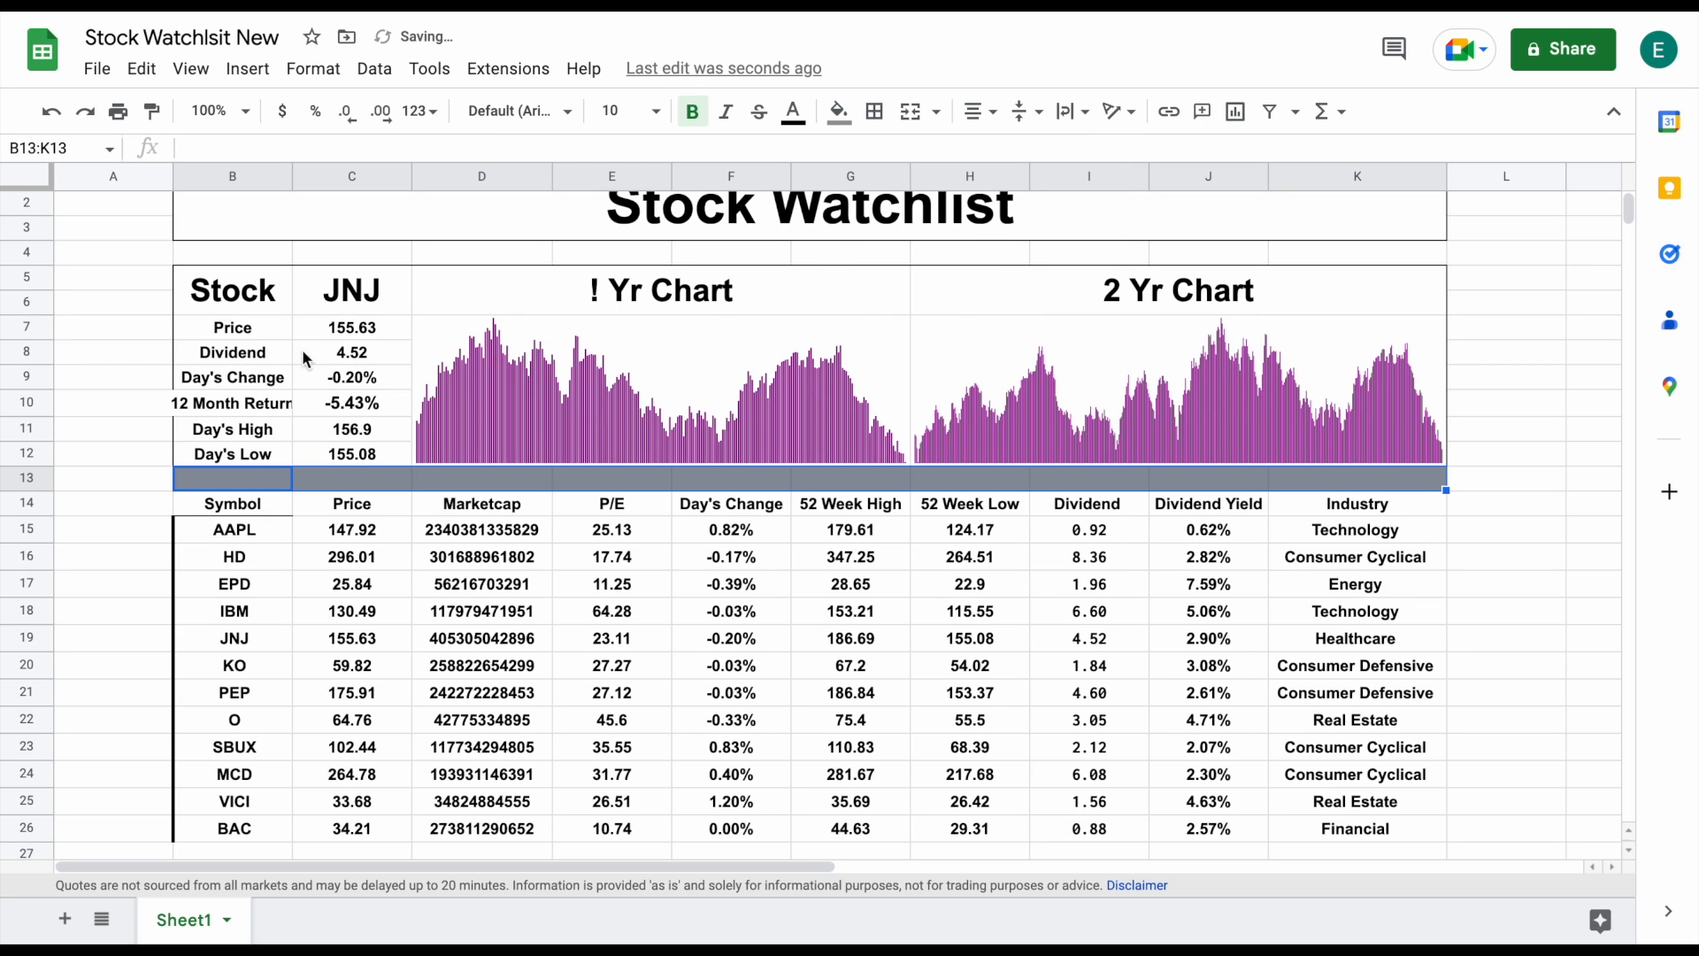
{"action": "left_click_drag", "start_coordinate": [292, 176], "coordinate": [314, 180]}
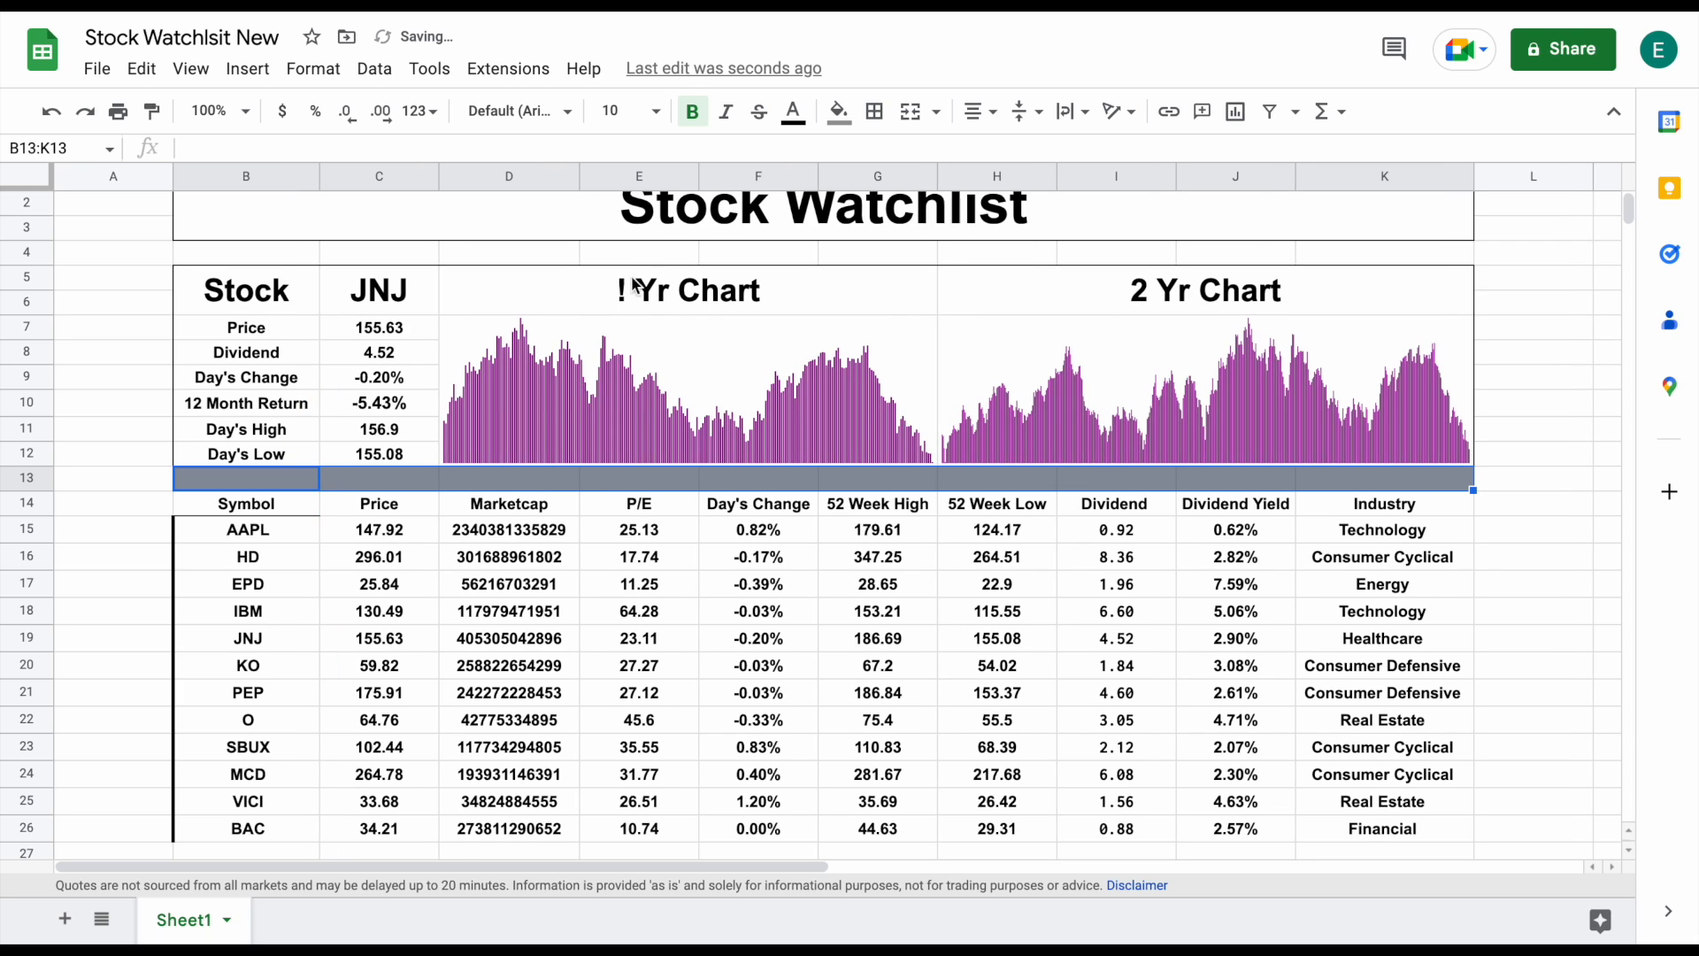
Apply currency format to C7:C8, C11:C12 and the Price, Marketcap, 52 Week High, 52 Week Low and Dividend values in rows 15 to 26
{"action": "left_click_drag", "start_coordinate": [537, 538], "coordinate": [516, 832]}
{"action": "left_click_drag", "start_coordinate": [878, 531], "coordinate": [1001, 830]}
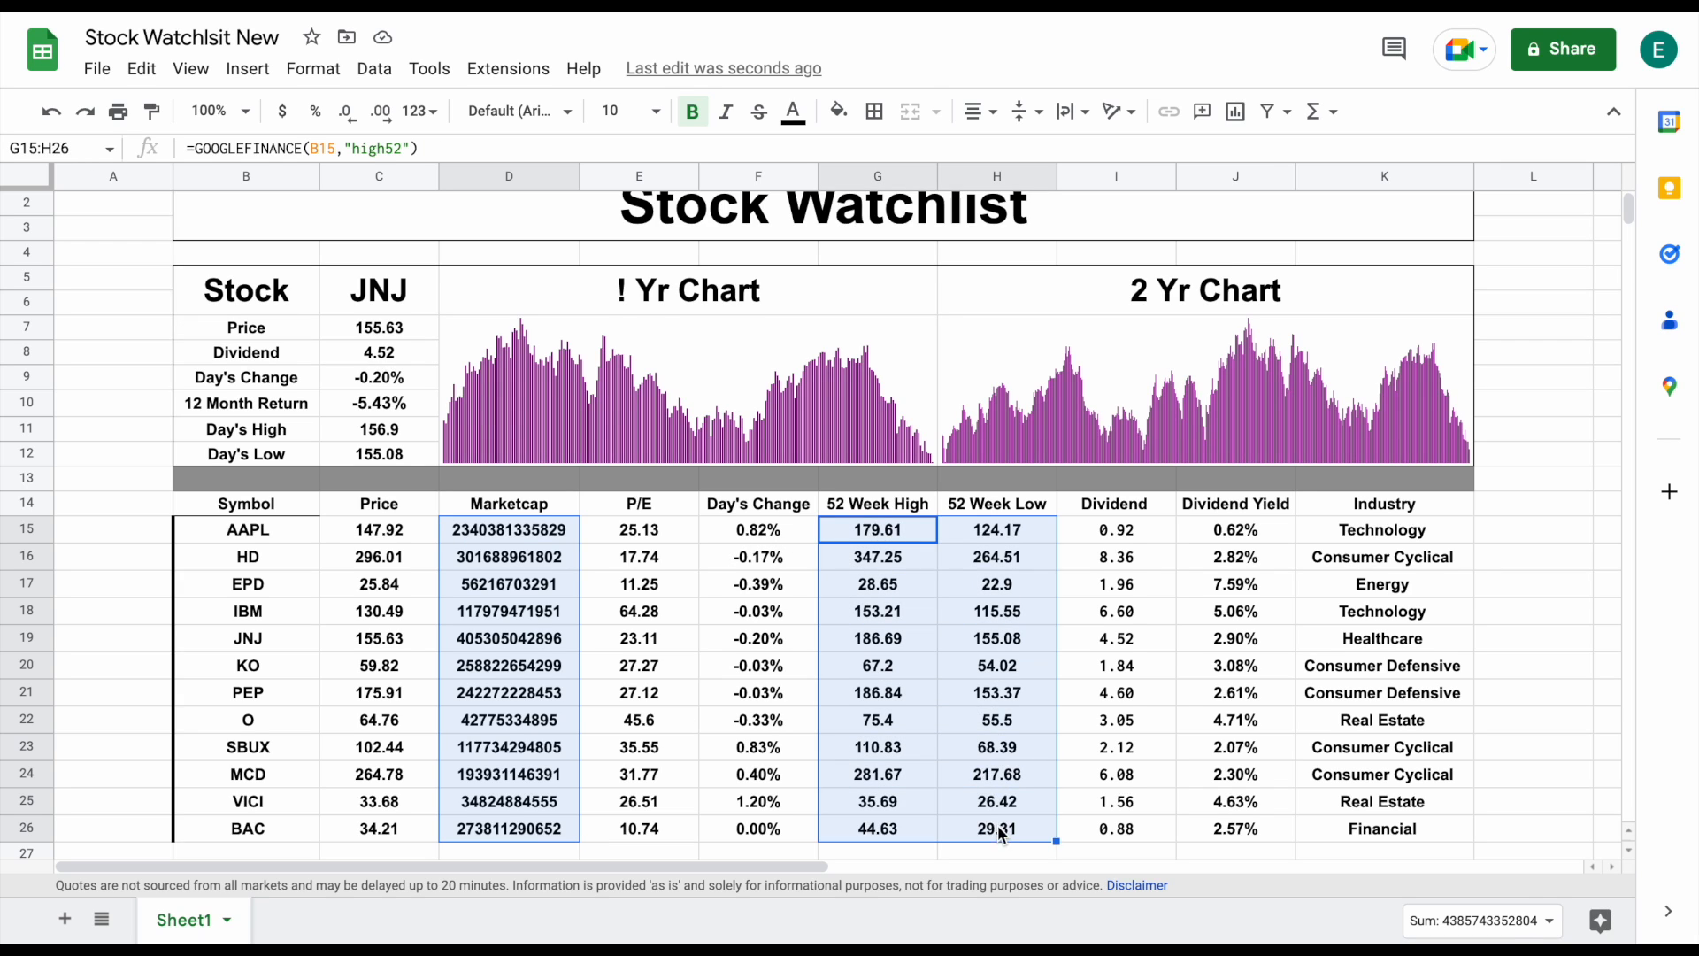
{"action": "left_click_drag", "start_coordinate": [1120, 536], "coordinate": [1129, 831]}
{"action": "left_click", "coordinate": [381, 355]}
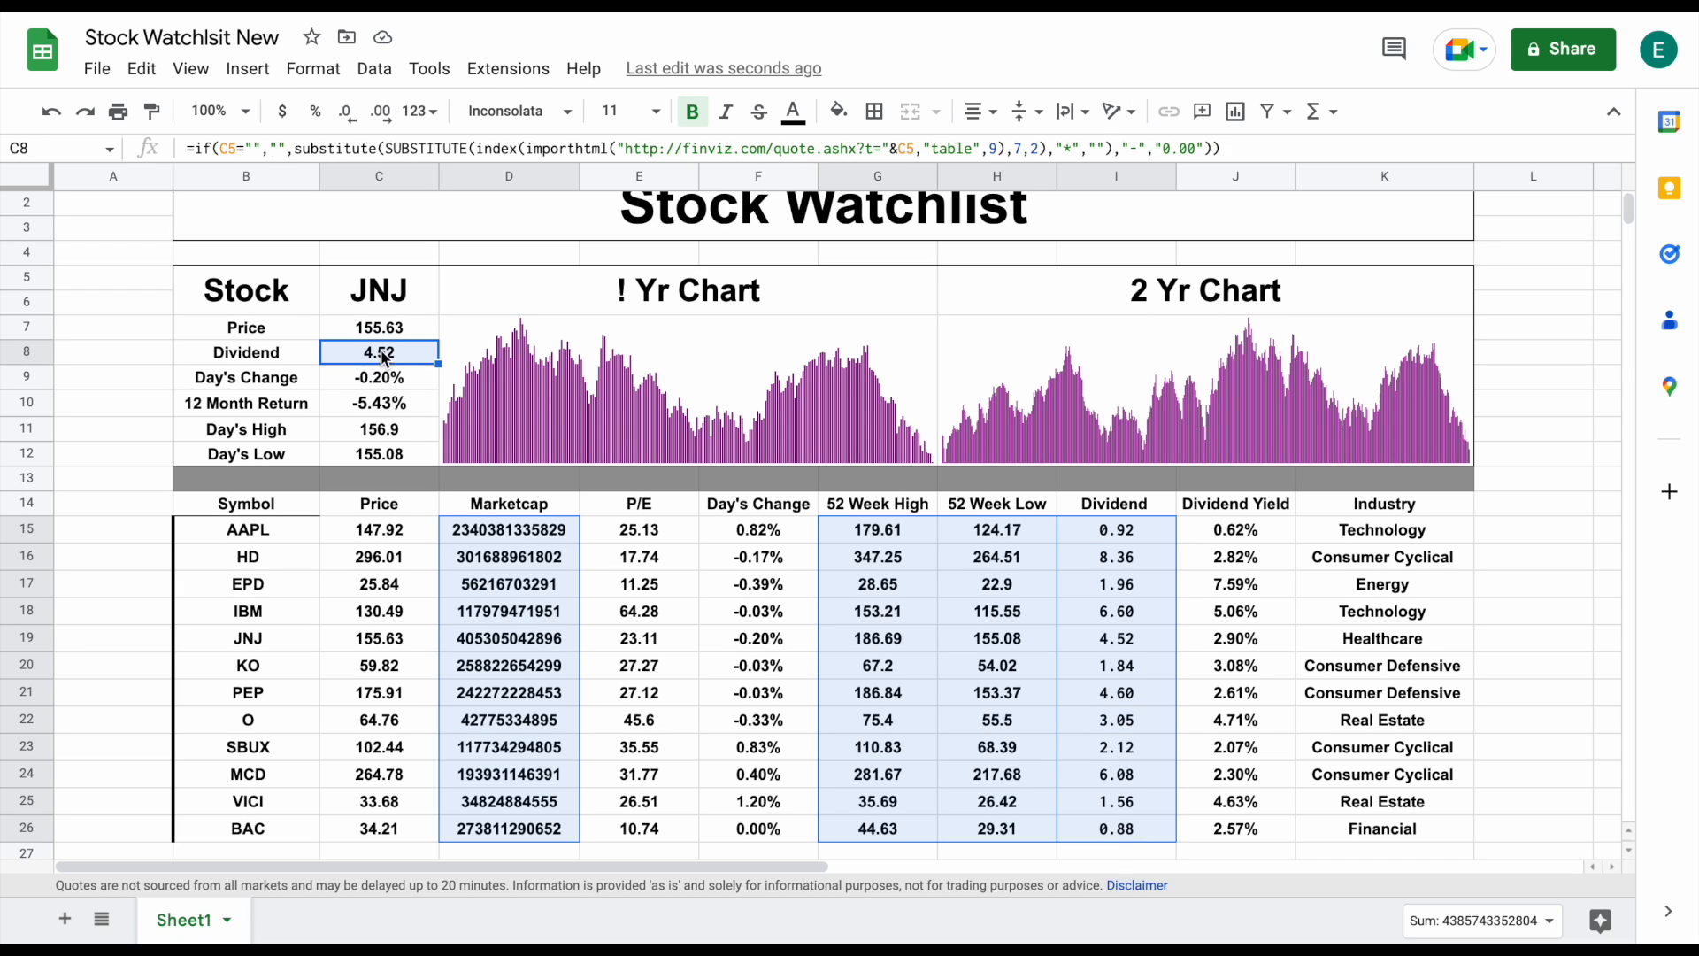
{"action": "left_click_drag", "start_coordinate": [387, 335], "coordinate": [390, 351]}
{"action": "left_click_drag", "start_coordinate": [406, 531], "coordinate": [395, 839]}
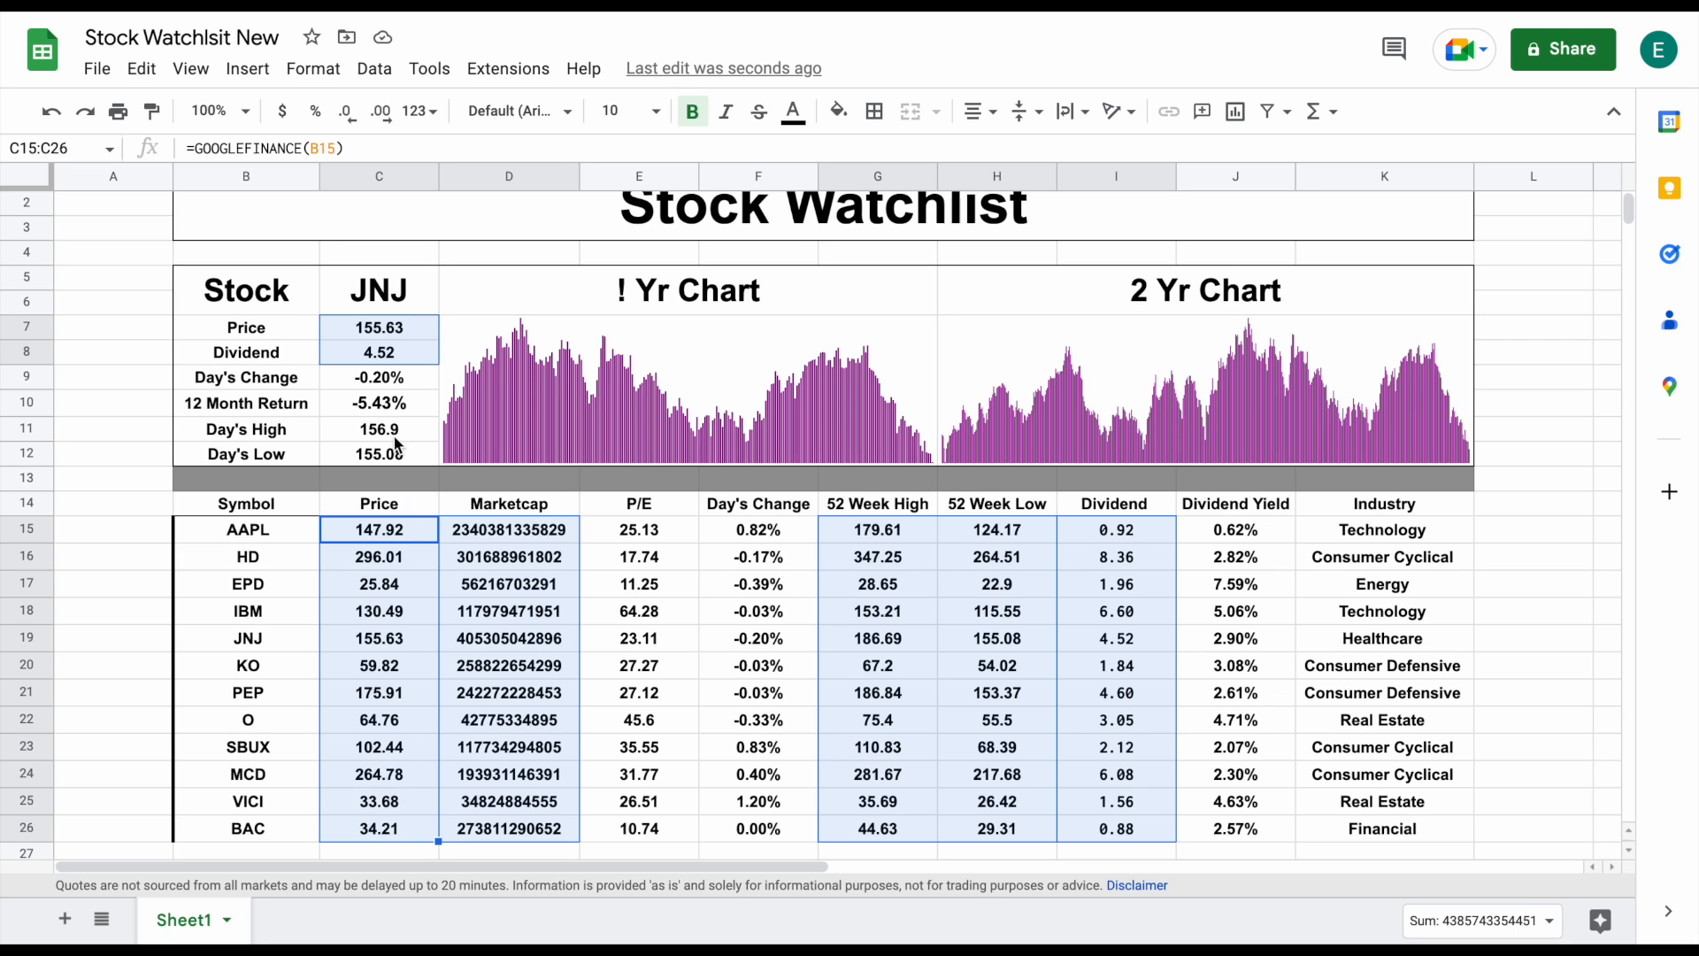
{"action": "left_click_drag", "start_coordinate": [400, 436], "coordinate": [399, 458]}
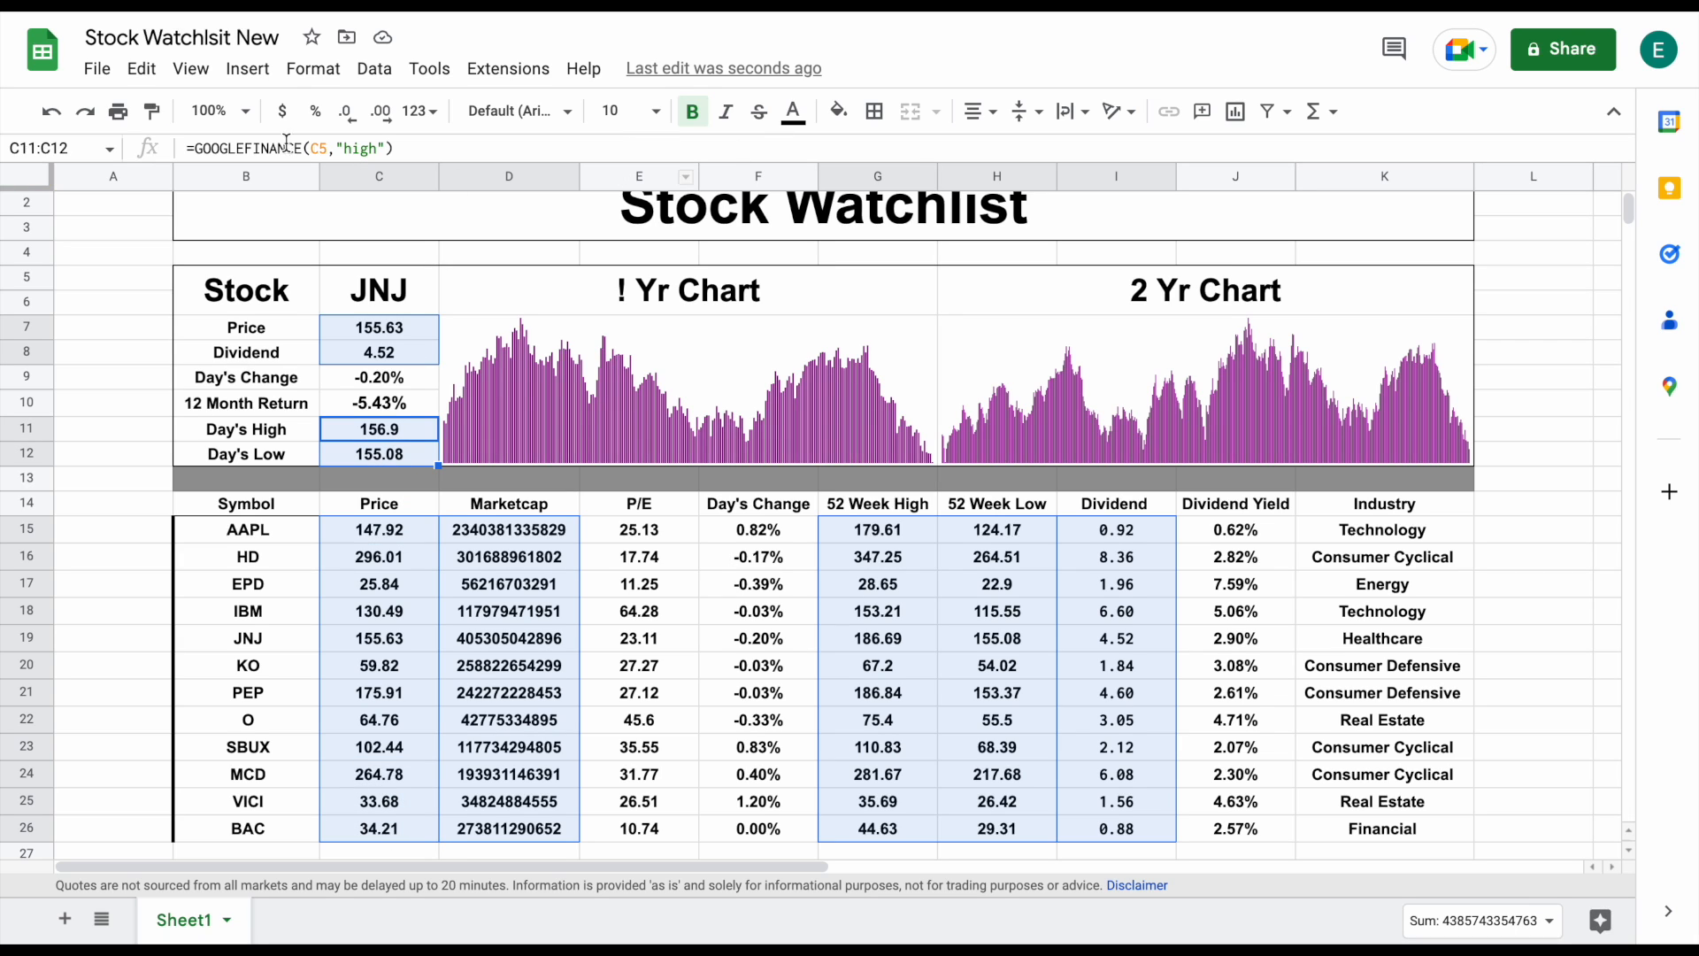
{"action": "left_click", "coordinate": [282, 113]}
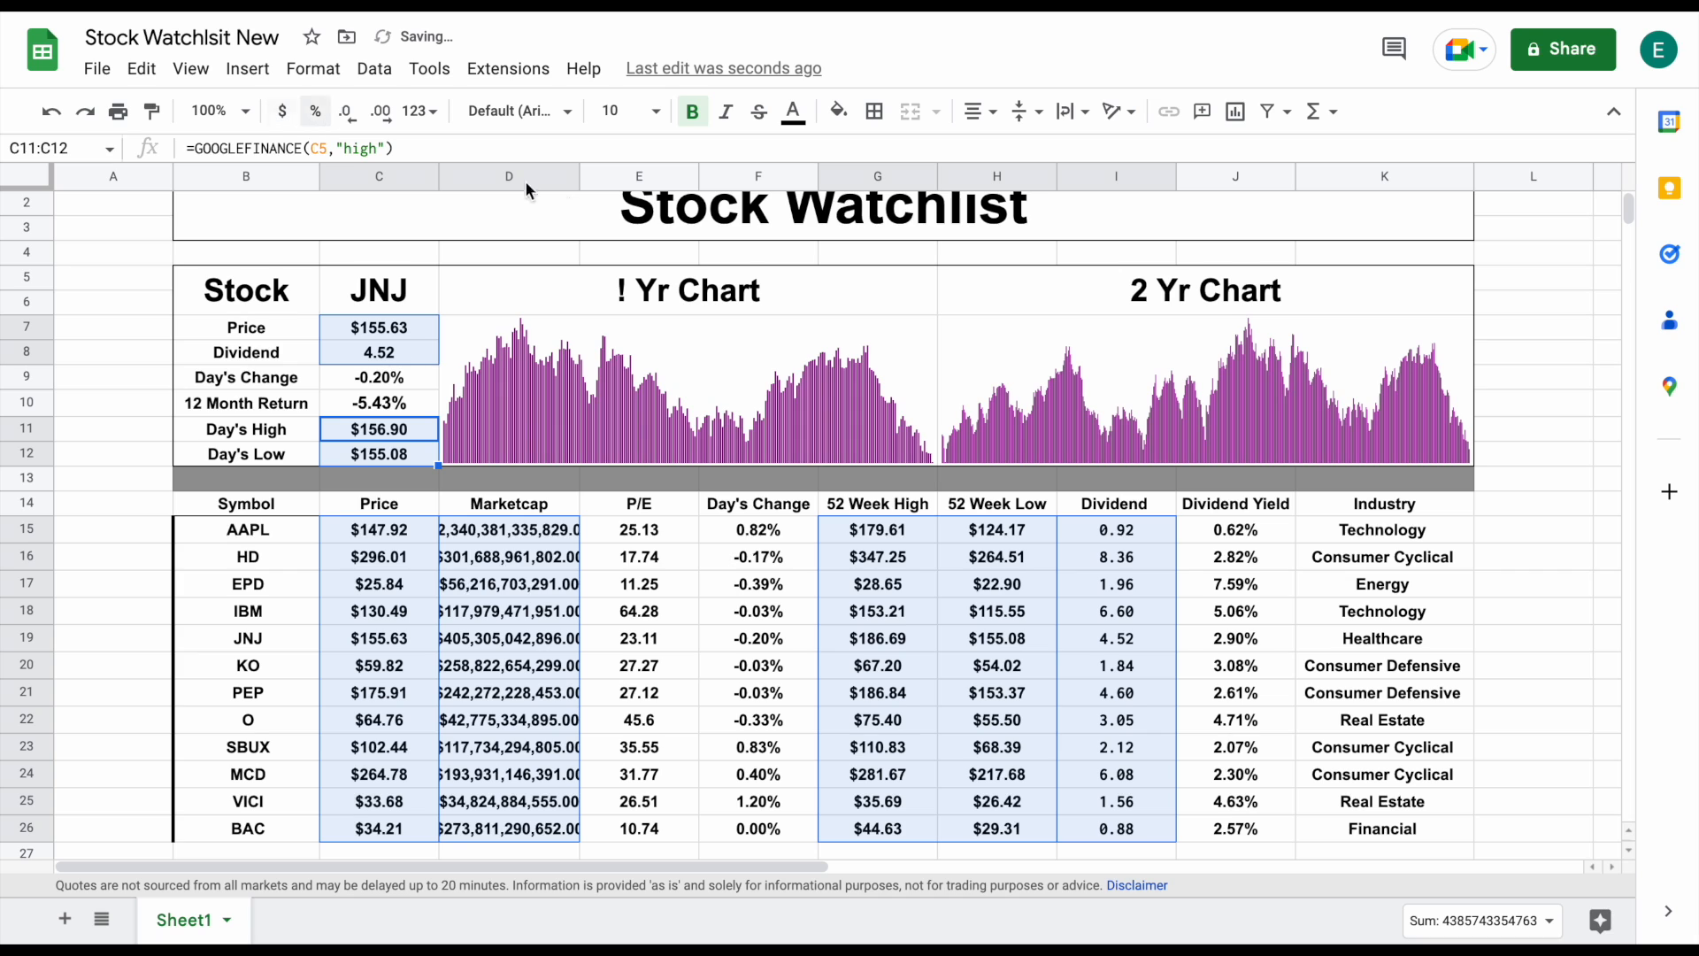
Widen column D to fit the Marketcap values and remove the decimal places from D15:D26
{"action": "left_click_drag", "start_coordinate": [577, 179], "coordinate": [614, 178]}
{"action": "left_click", "coordinate": [547, 535]}
{"action": "left_click_drag", "start_coordinate": [546, 632], "coordinate": [563, 825]}
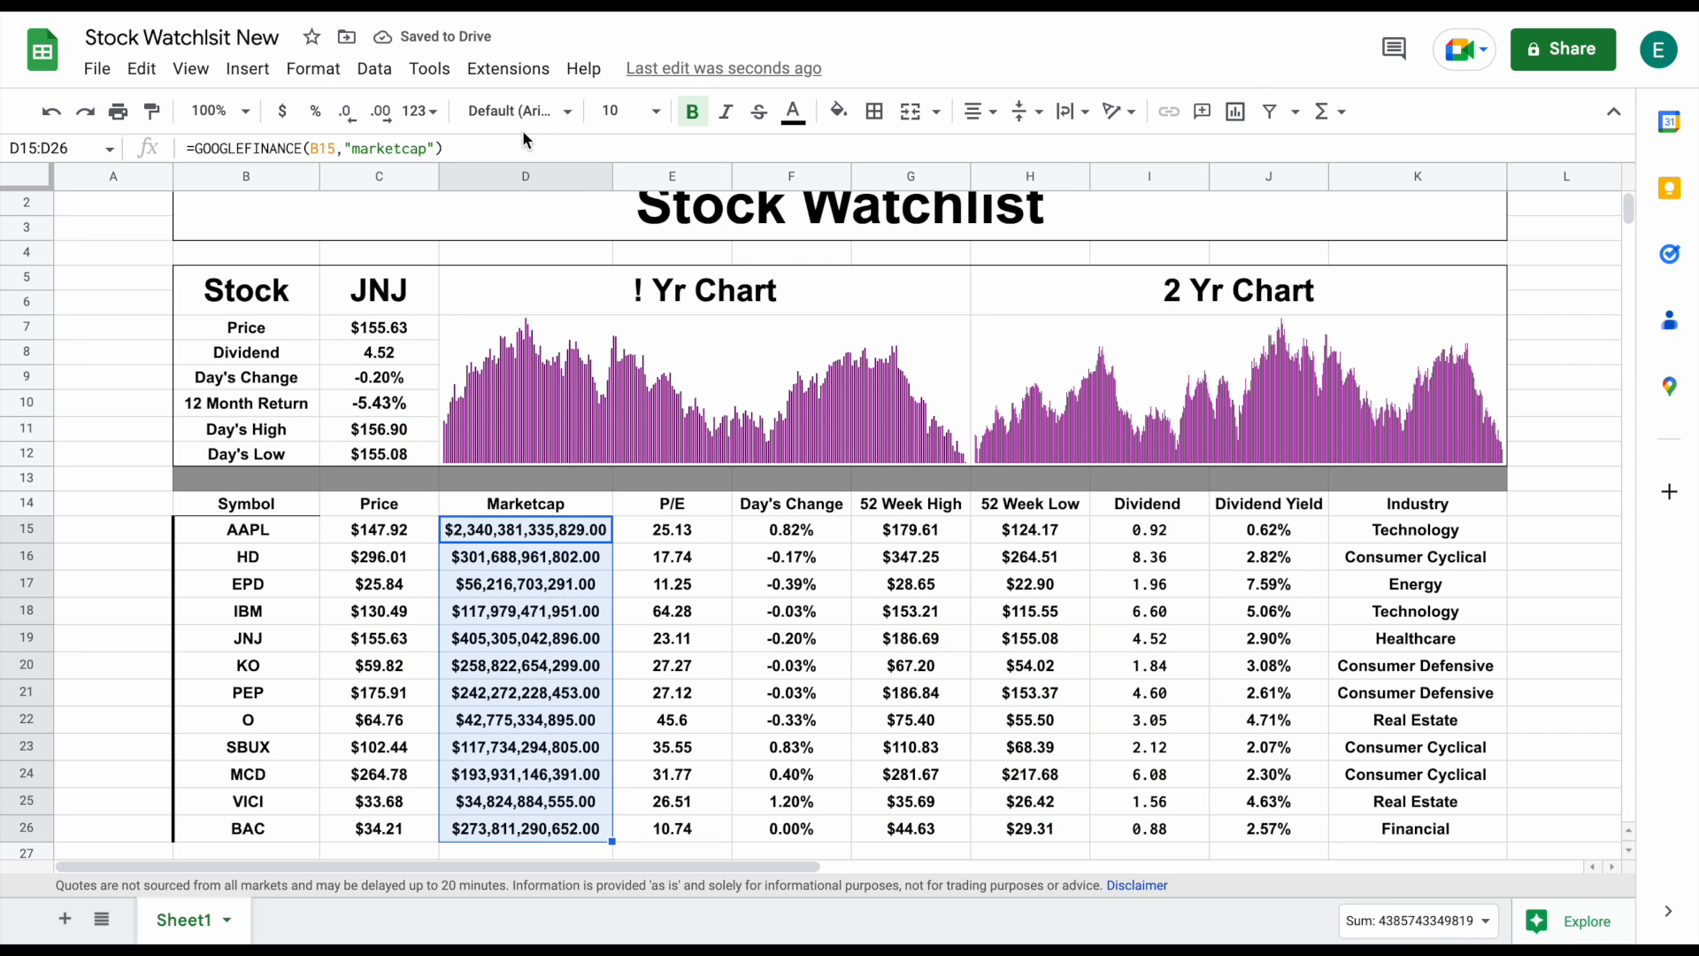
{"action": "left_click", "coordinate": [347, 112]}
{"action": "left_click", "coordinate": [347, 112]}
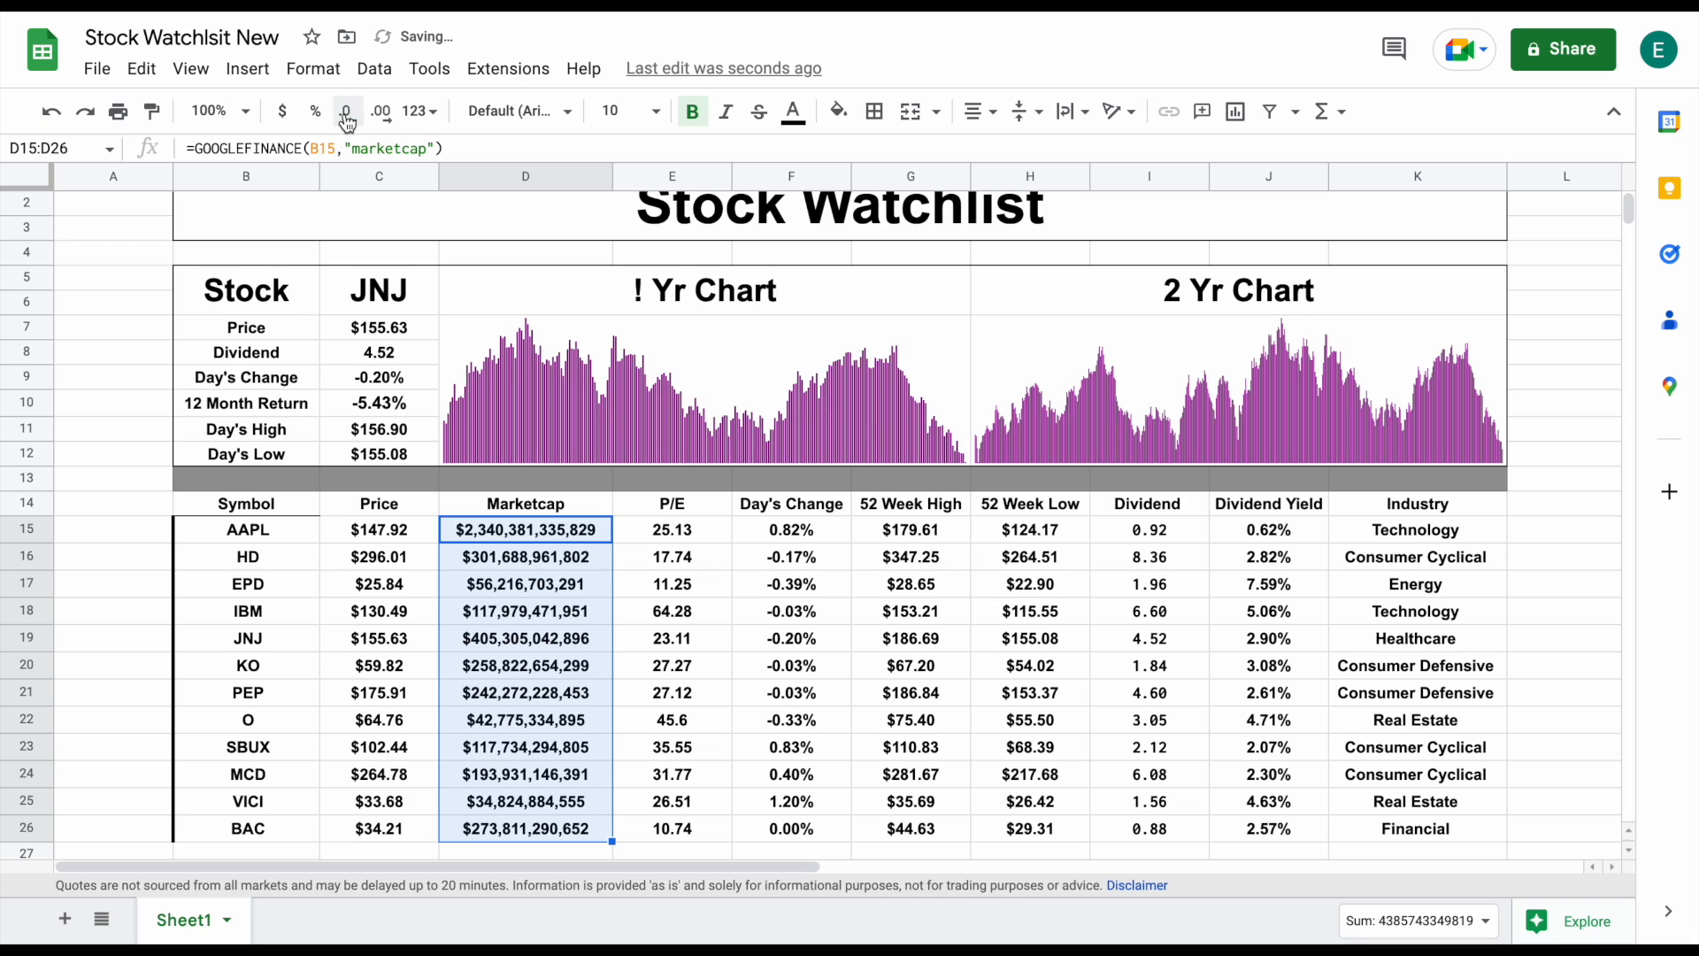
{"action": "left_click", "coordinate": [1548, 409]}
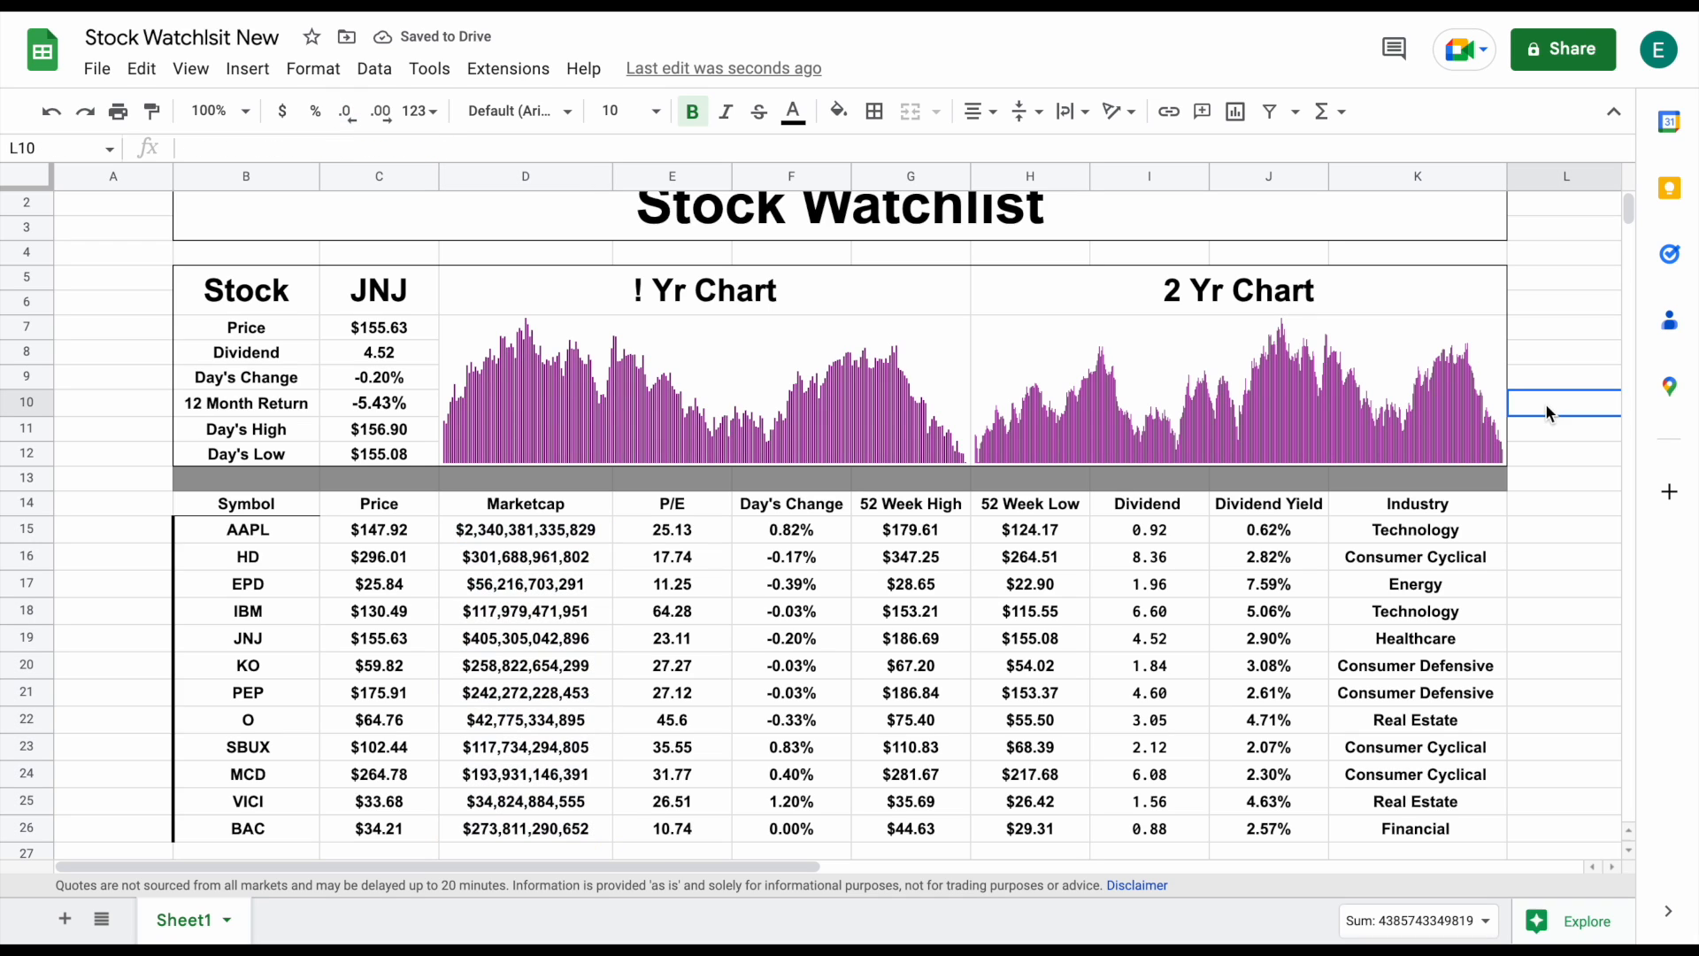
Correct the heading above the first sparkline to "1 Yr Chart"
{"action": "left_click", "coordinate": [711, 301]}
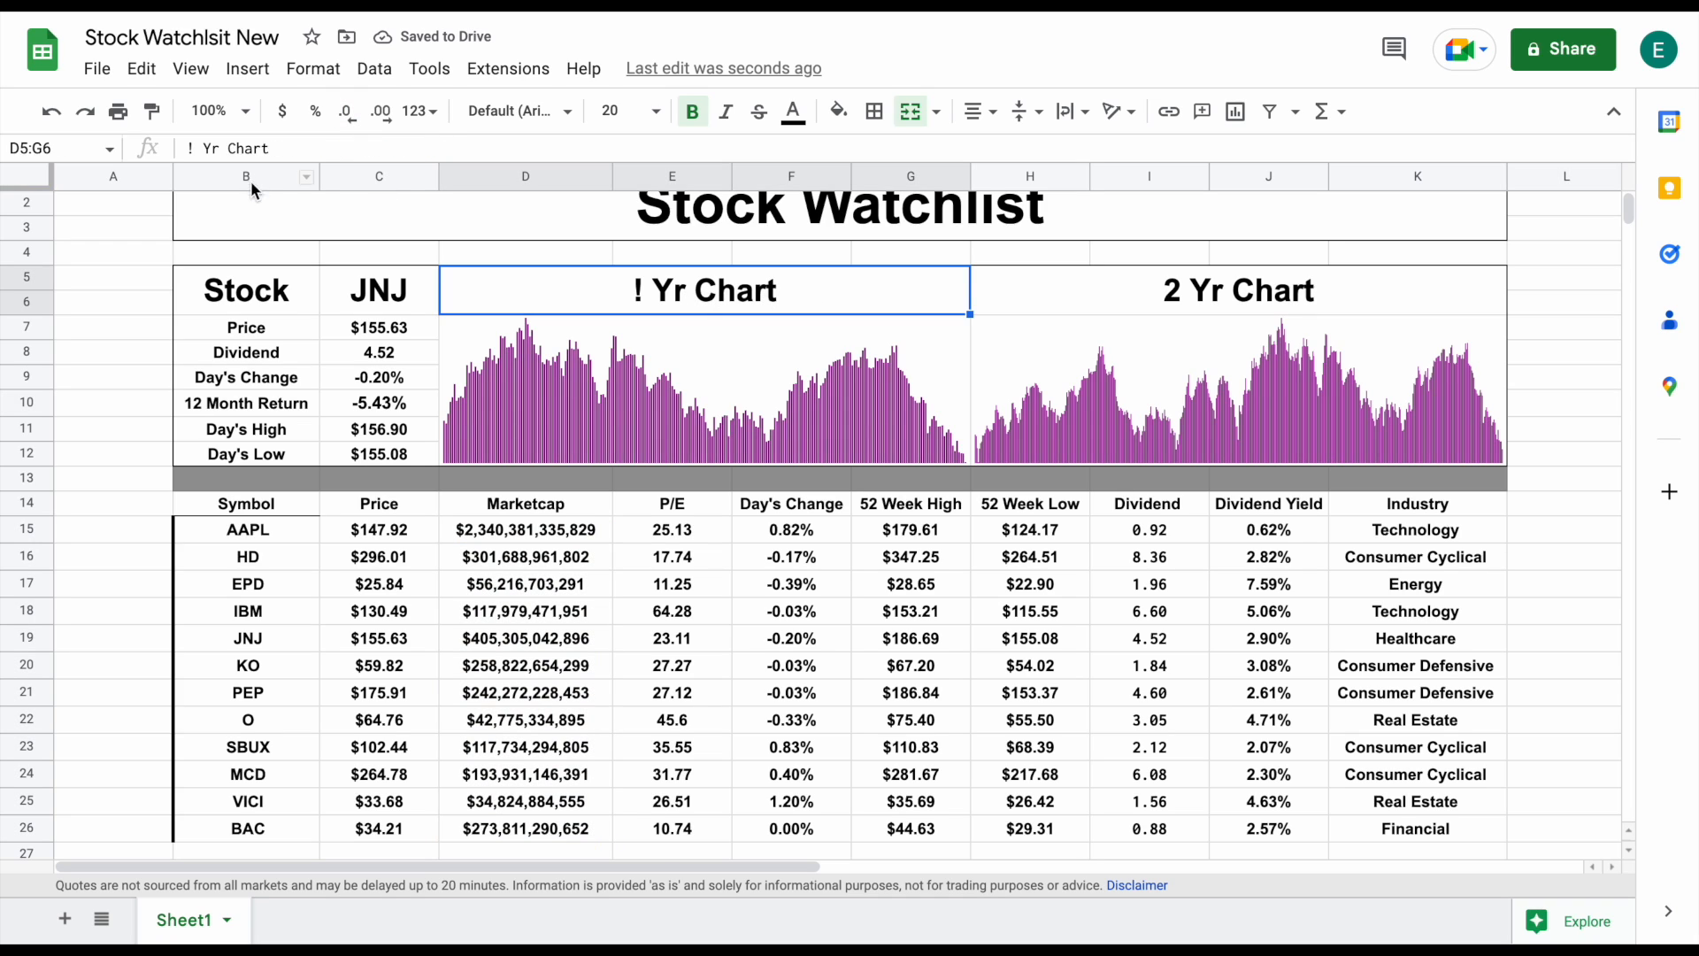
{"action": "left_click", "coordinate": [194, 149]}
{"action": "key", "text": "BackSpace"}
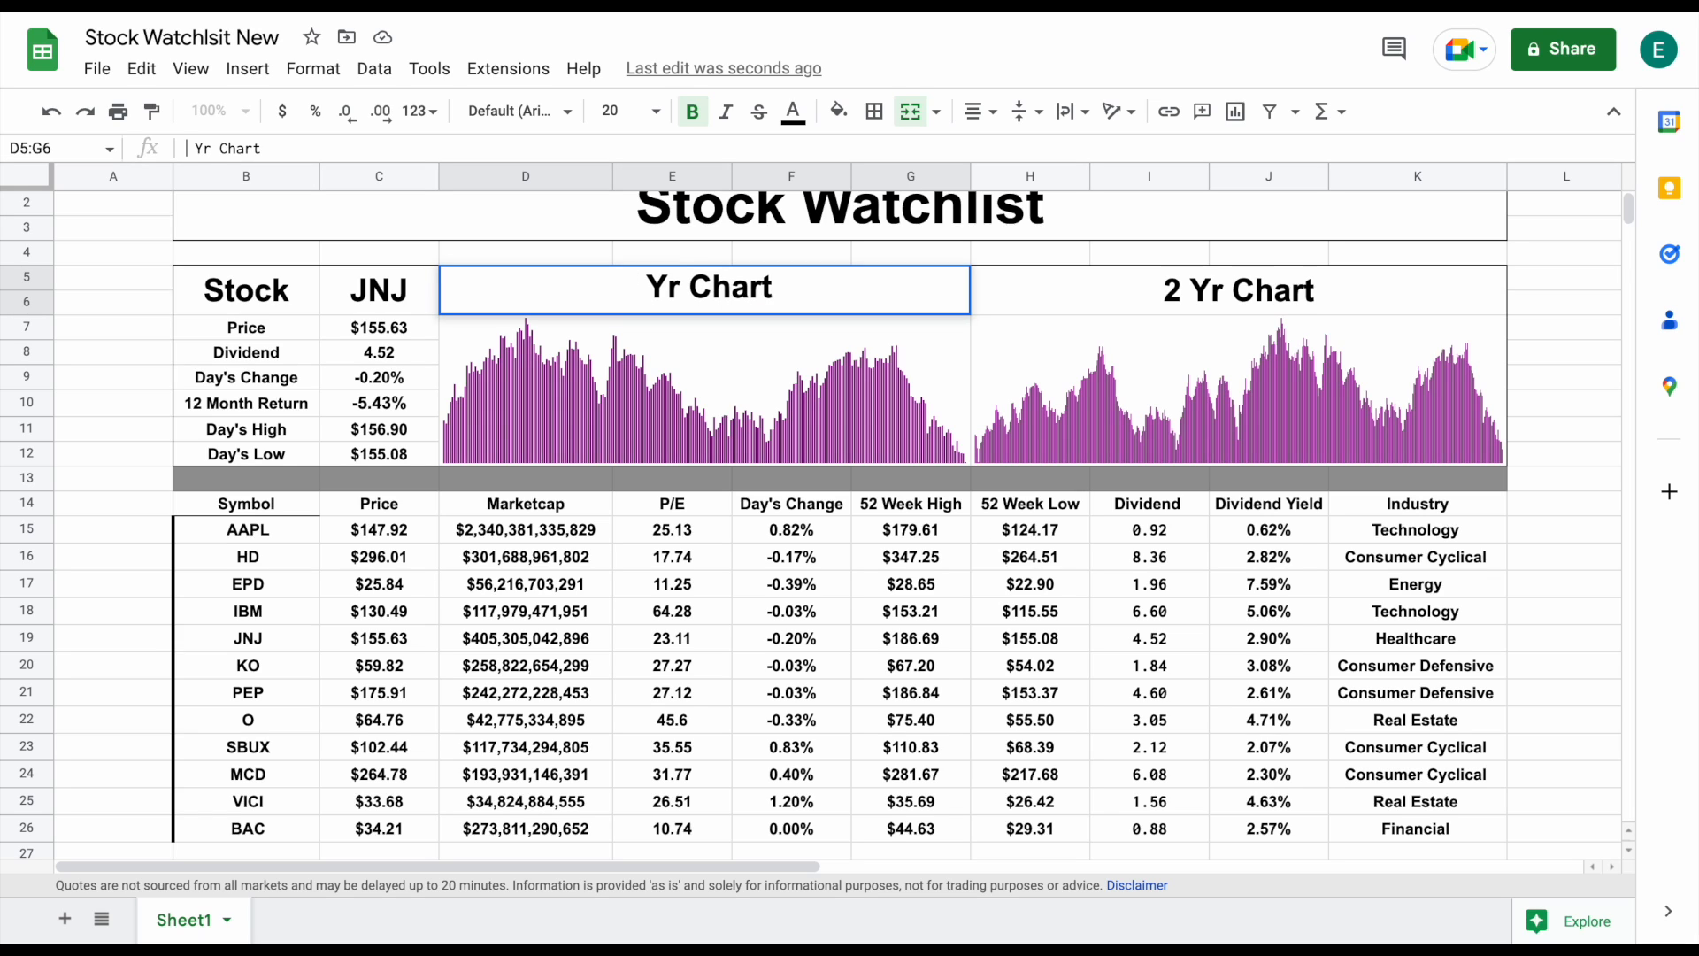
{"action": "type", "text": "1"}
{"action": "key", "text": "Return"}
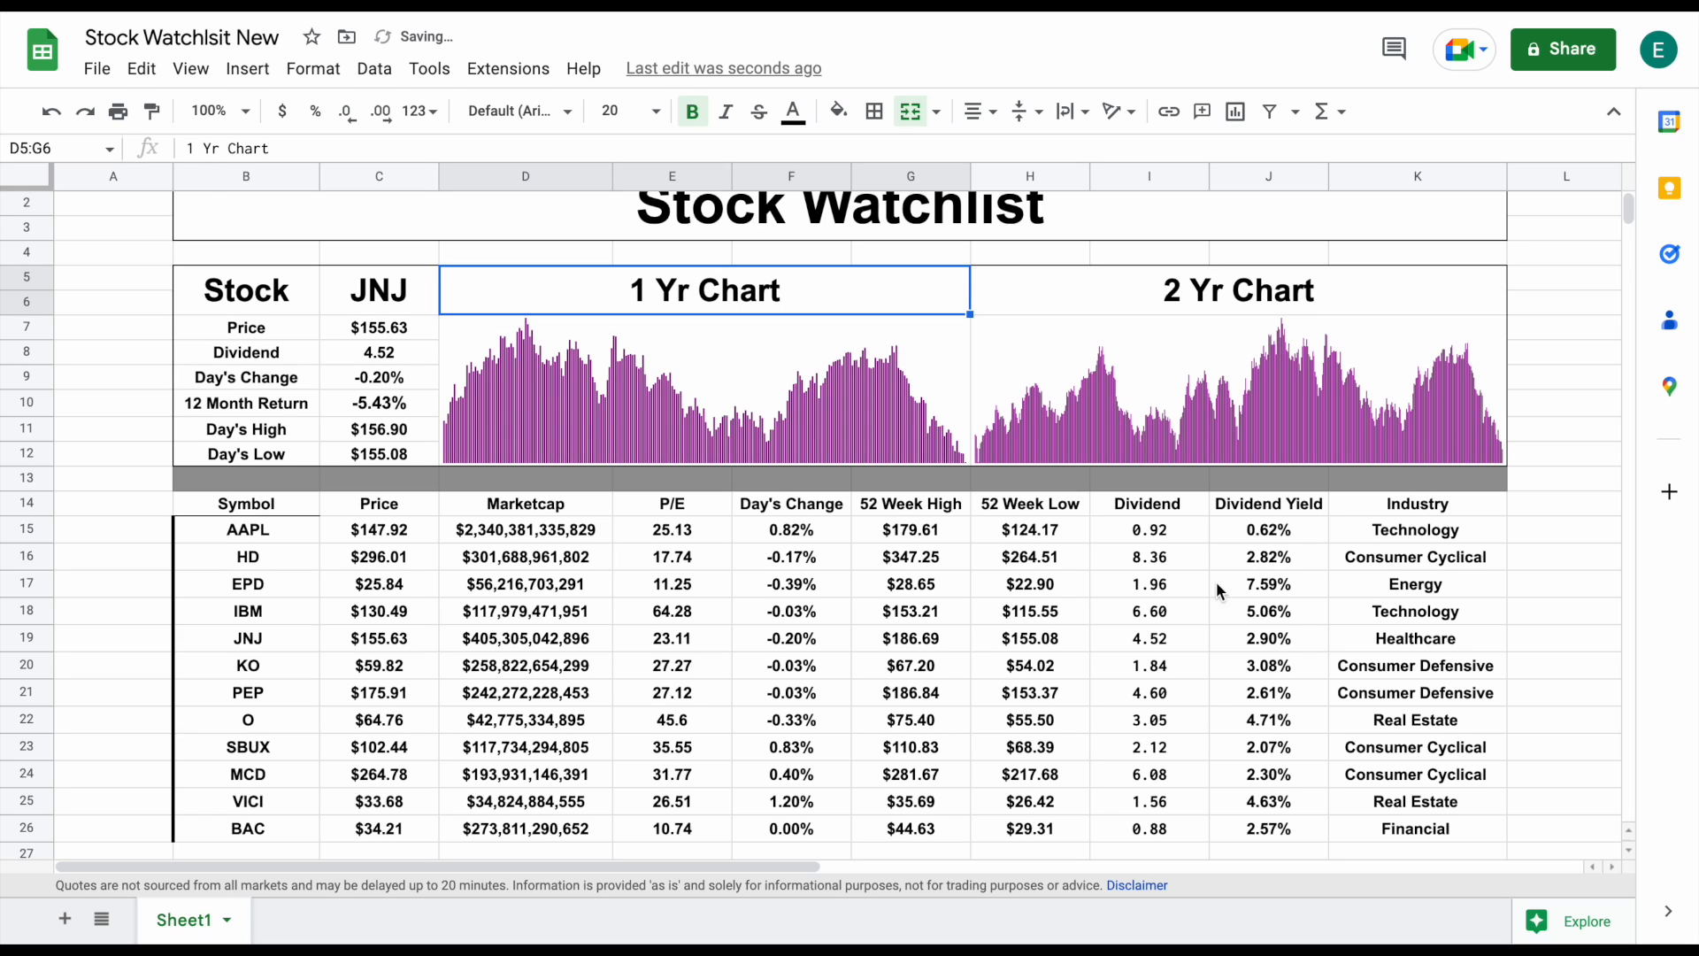
{"action": "left_click", "coordinate": [1538, 565]}
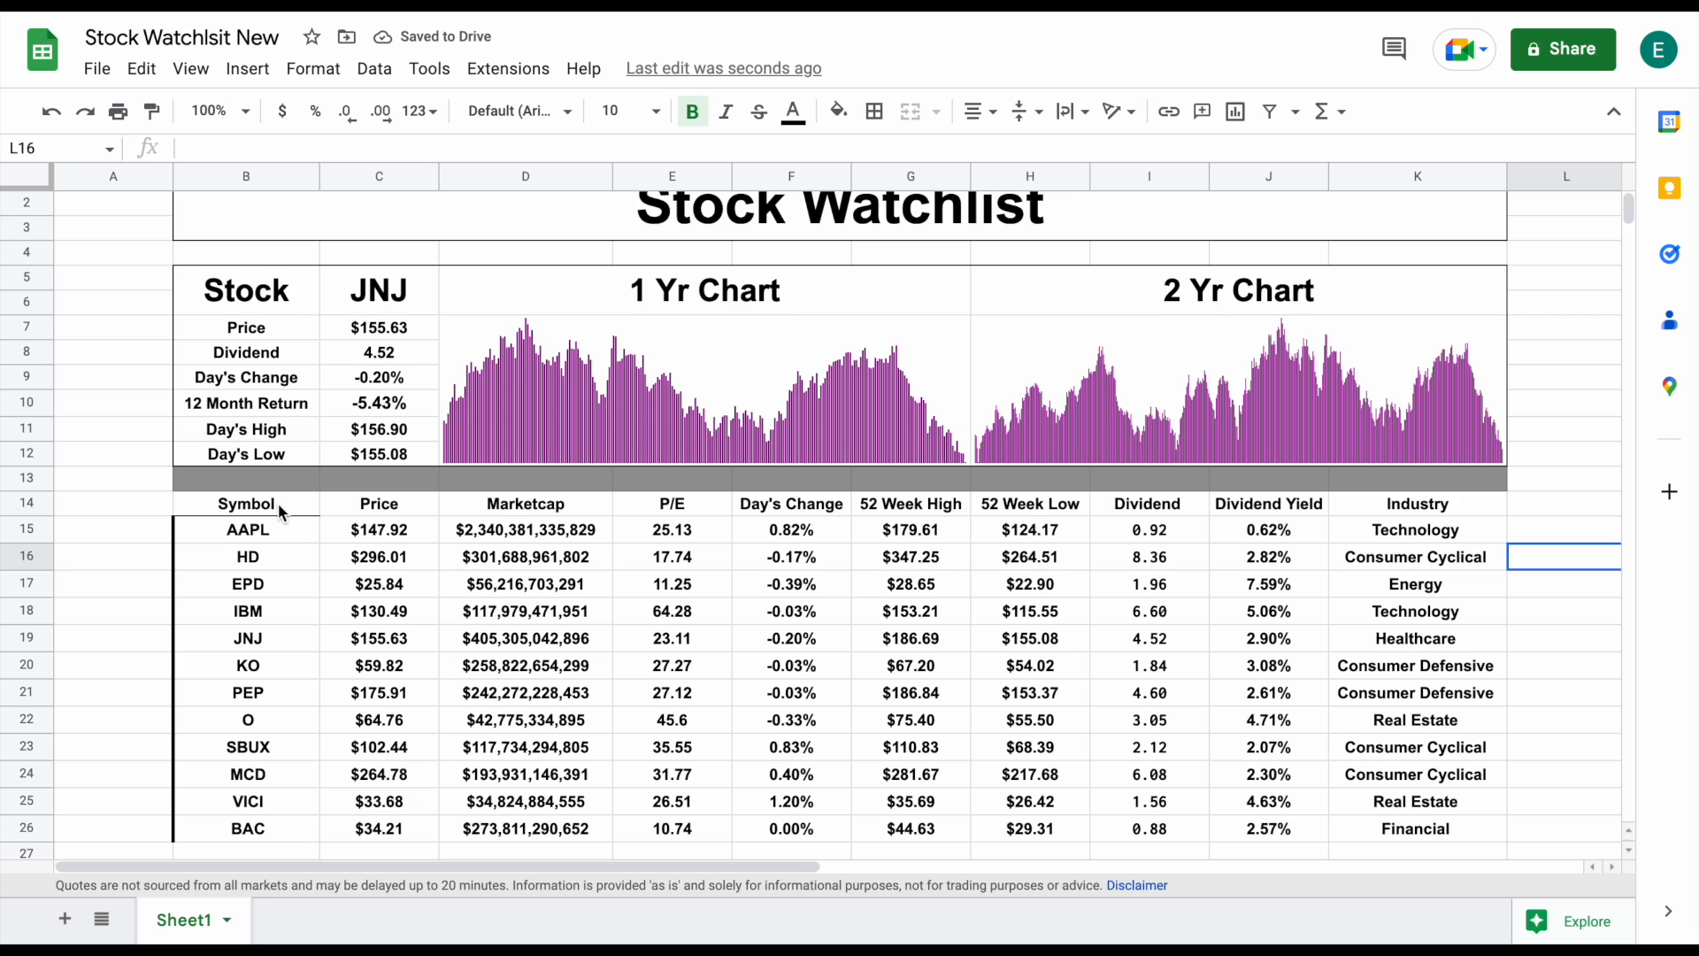
Add thick left, right and top borders to the ticker table range B14:K32
{"action": "left_click_drag", "start_coordinate": [278, 502], "coordinate": [1421, 895]}
{"action": "scroll", "coordinate": [1060, 283], "scroll_direction": "up", "scroll_amount": 3}
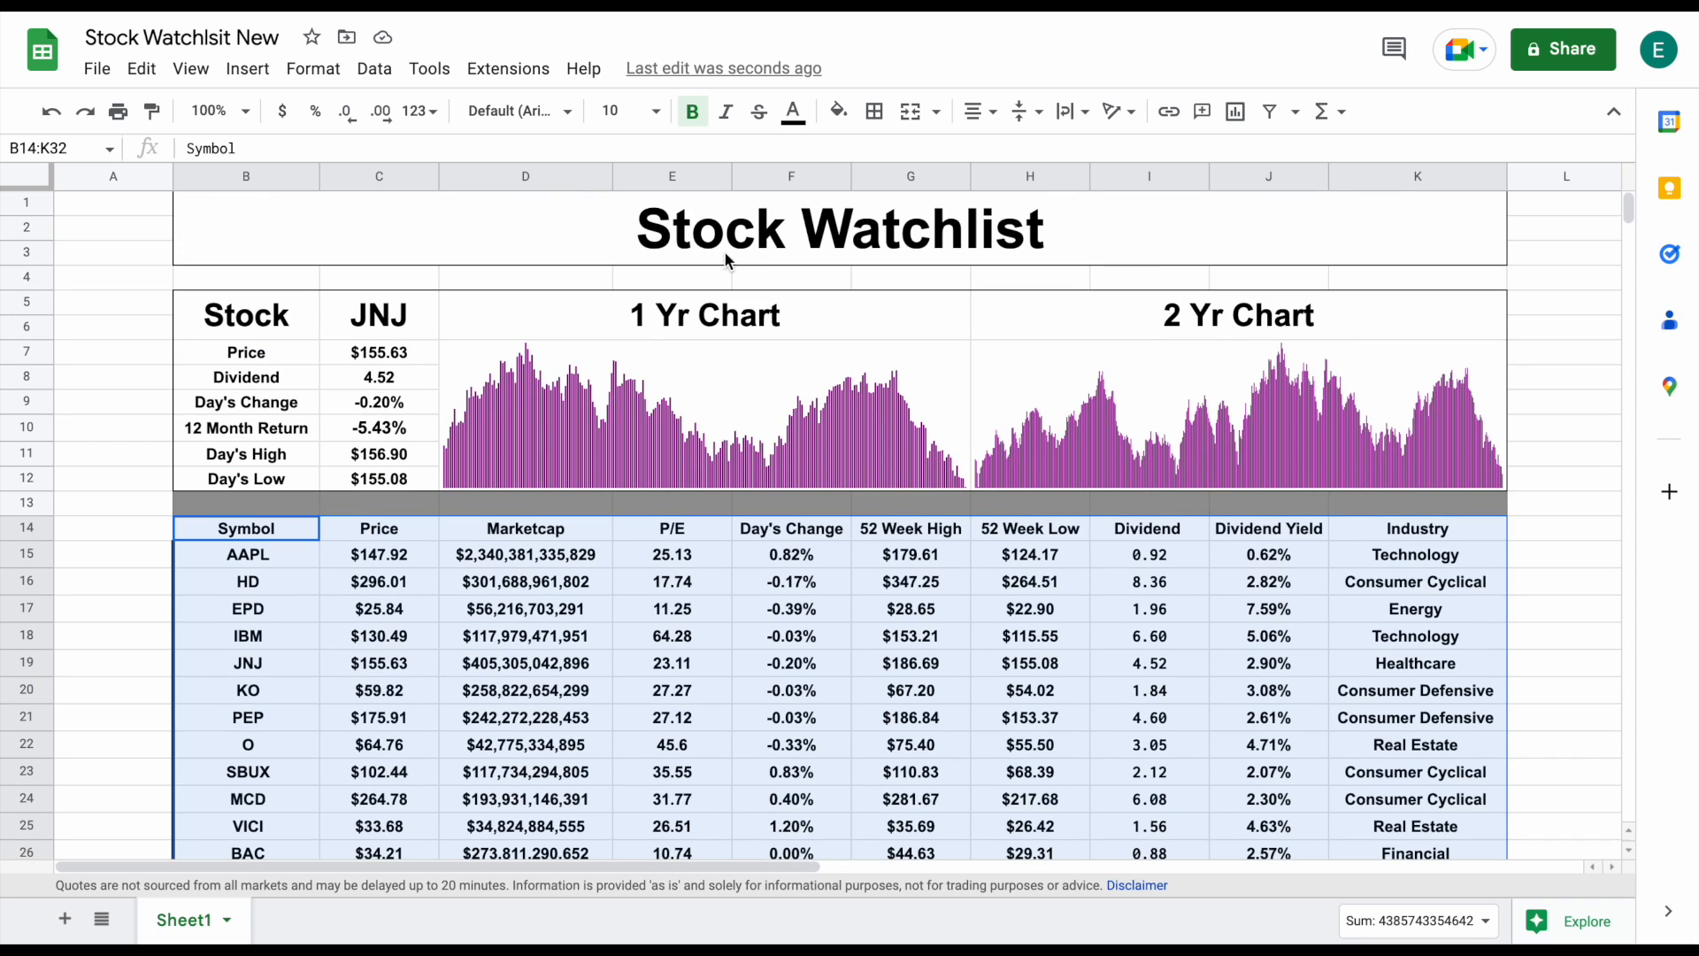
{"action": "left_click", "coordinate": [875, 111]}
{"action": "left_click", "coordinate": [1073, 201]}
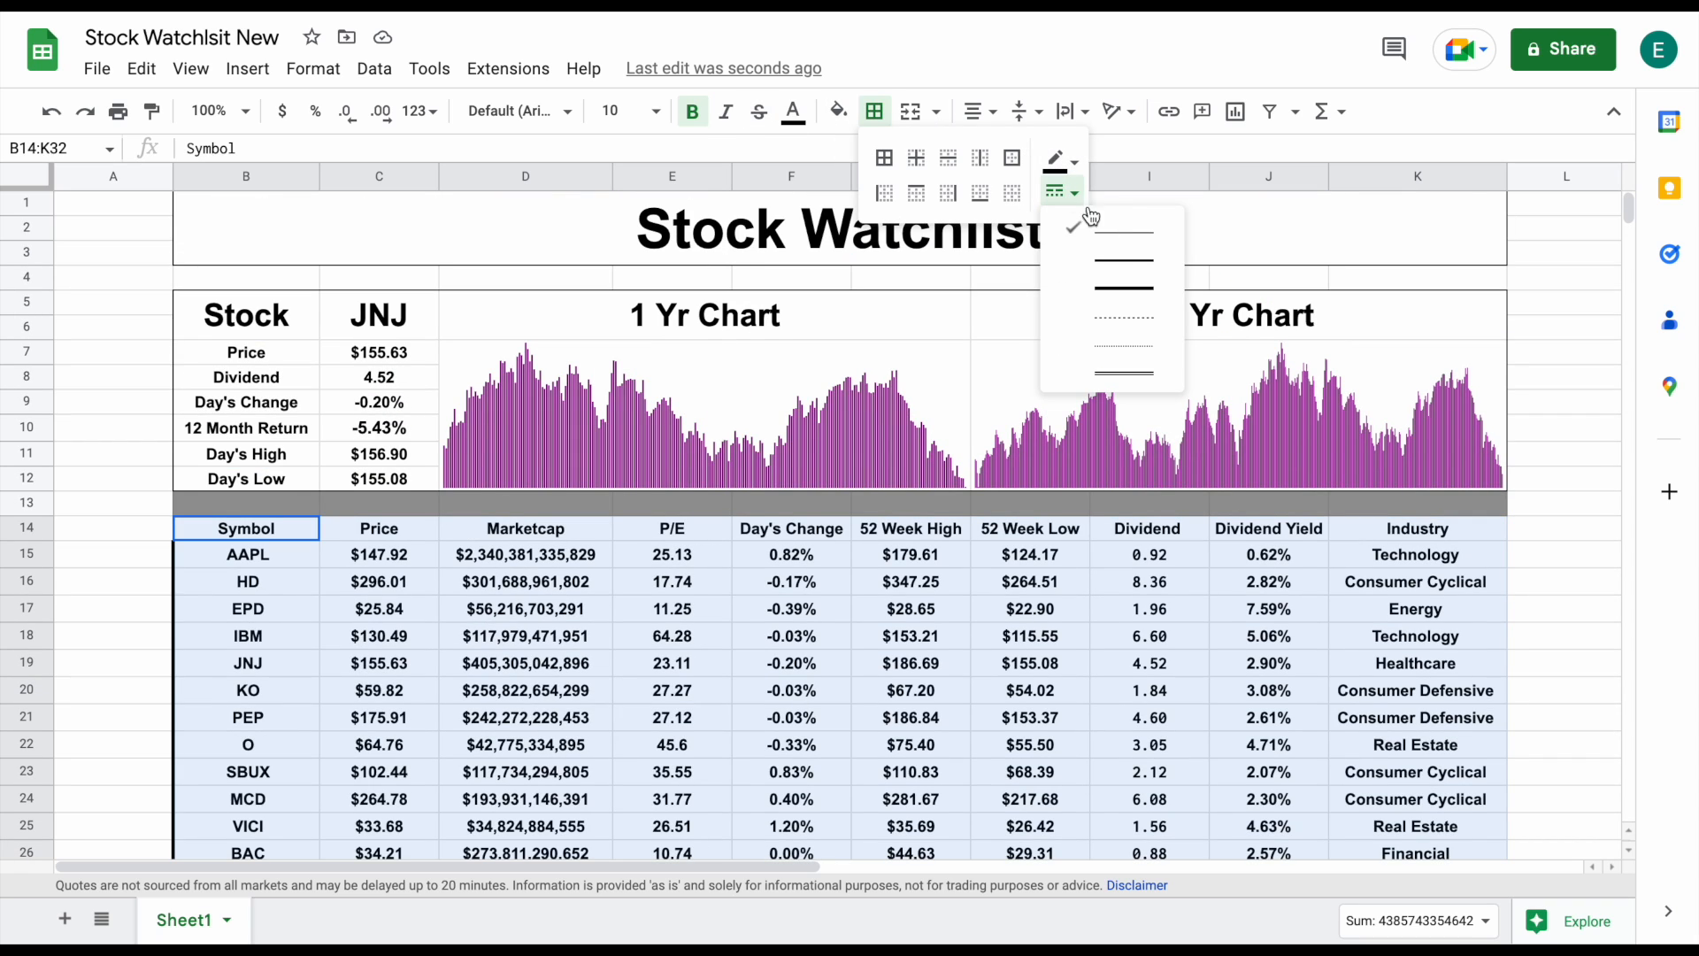
{"action": "left_click", "coordinate": [1124, 288]}
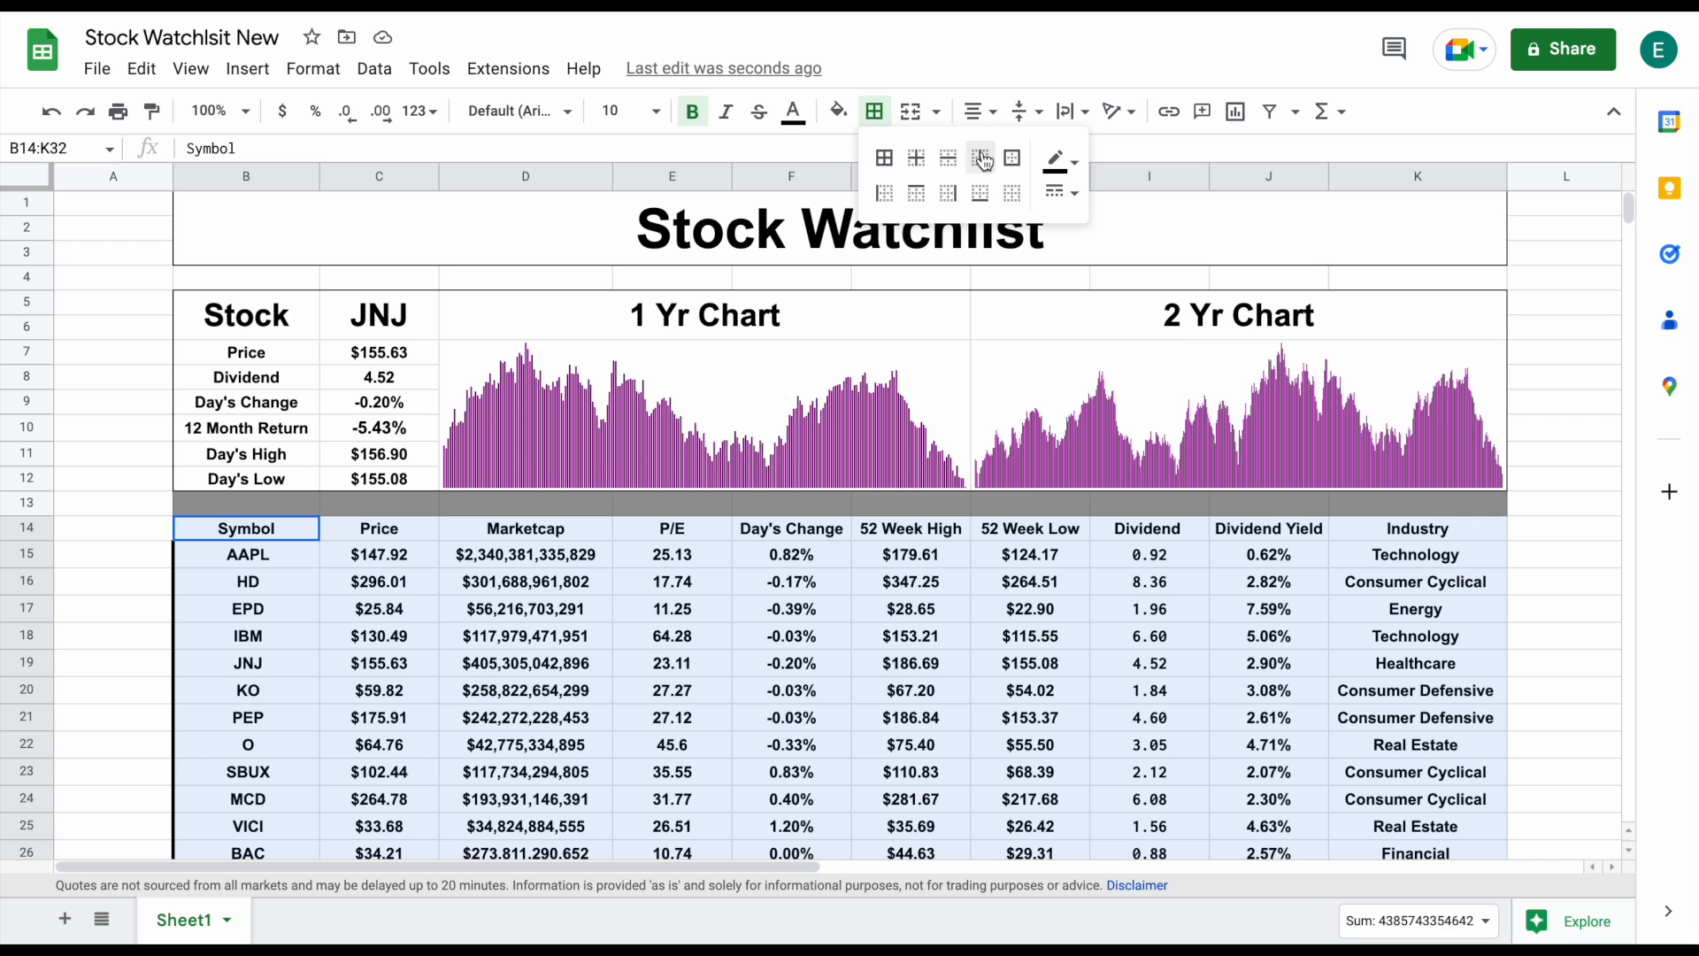
{"action": "left_click", "coordinate": [885, 193]}
{"action": "left_click", "coordinate": [945, 196]}
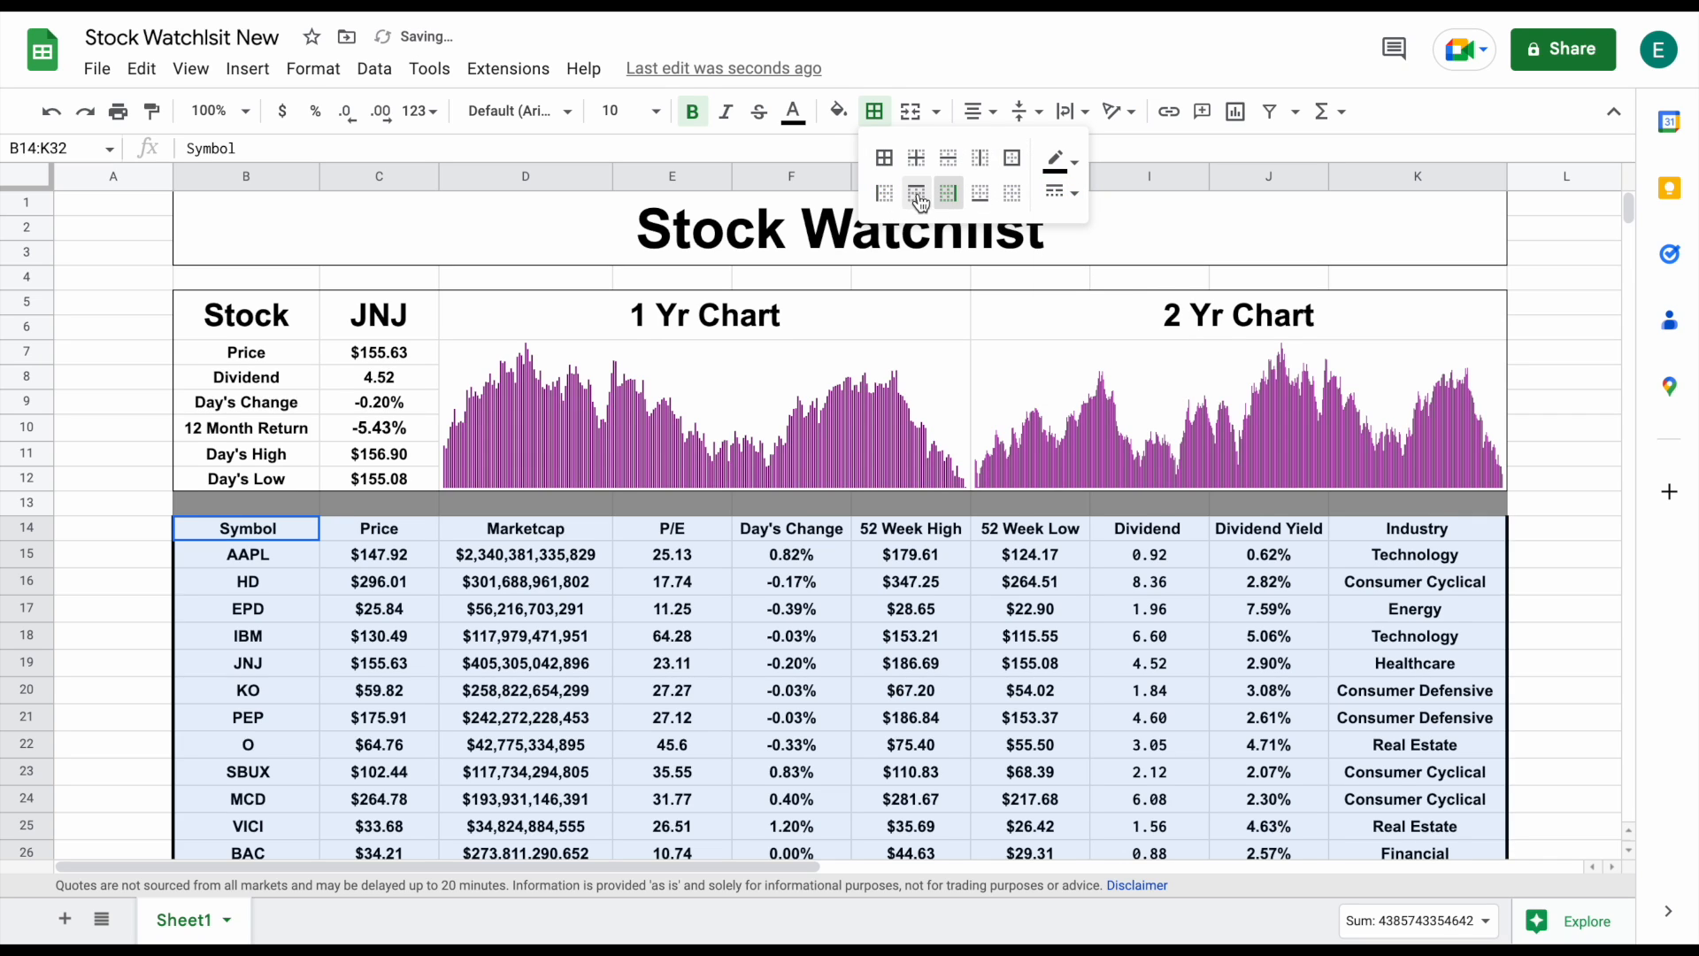
{"action": "left_click", "coordinate": [916, 193]}
{"action": "left_click", "coordinate": [1557, 486]}
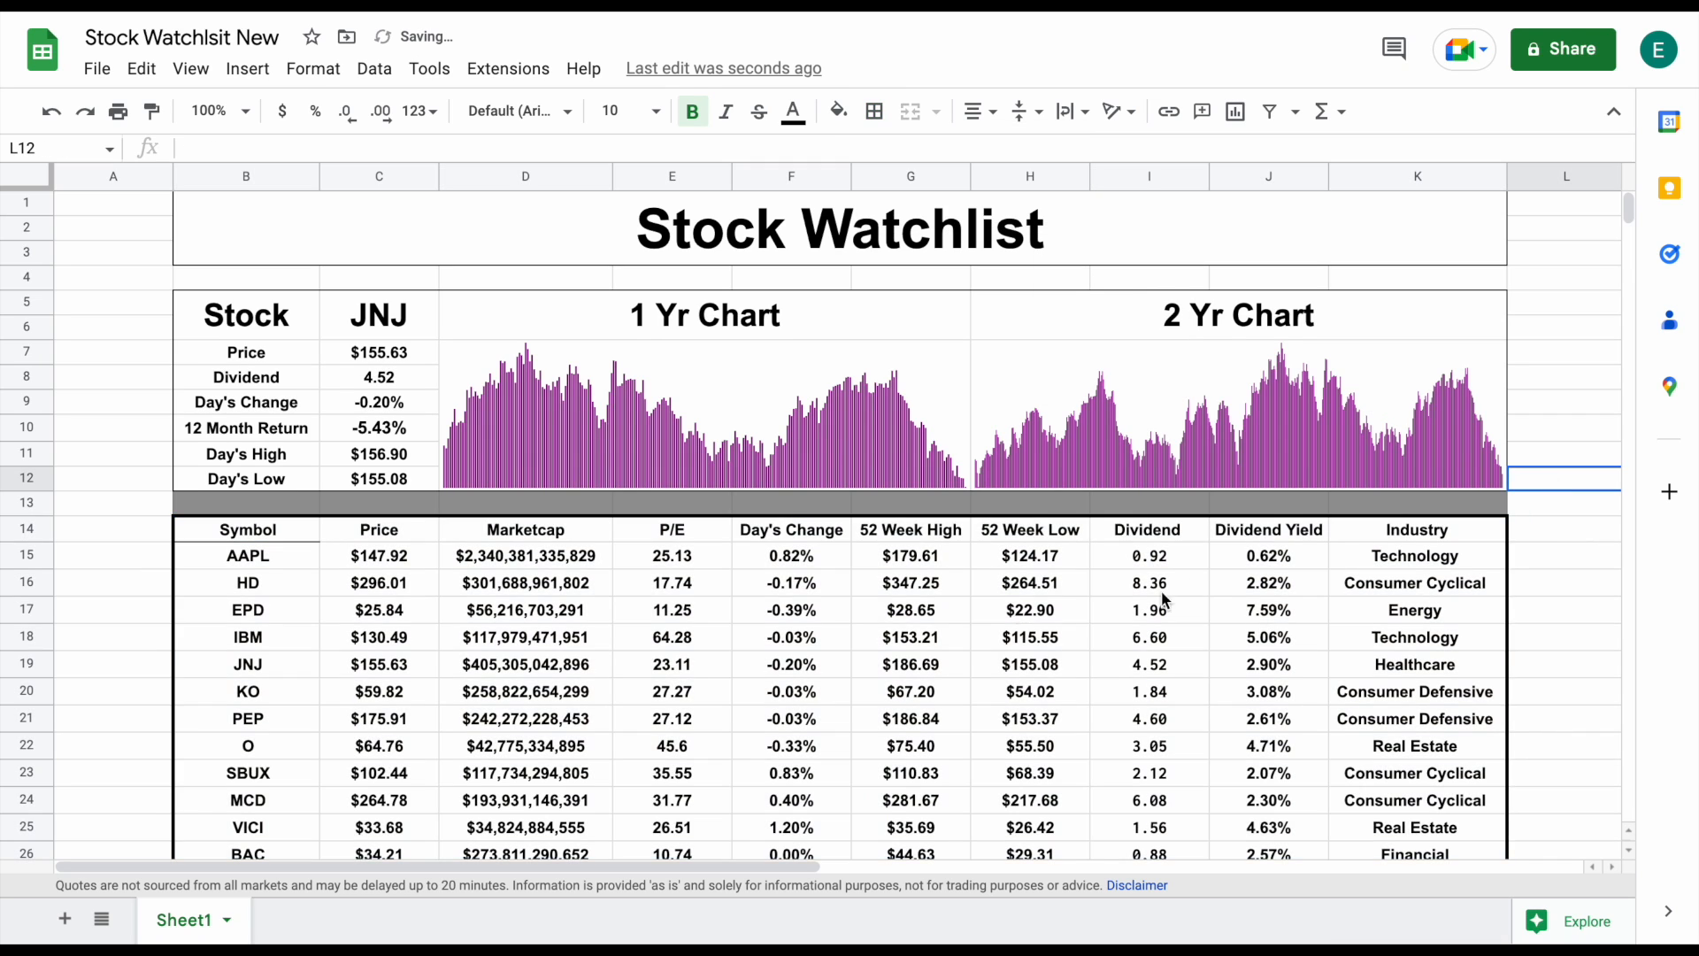
Apply all borders to the ticker table header row B14:K14 and set their line style to thin
{"action": "left_click_drag", "start_coordinate": [284, 536], "coordinate": [1407, 538]}
{"action": "left_click", "coordinate": [875, 111]}
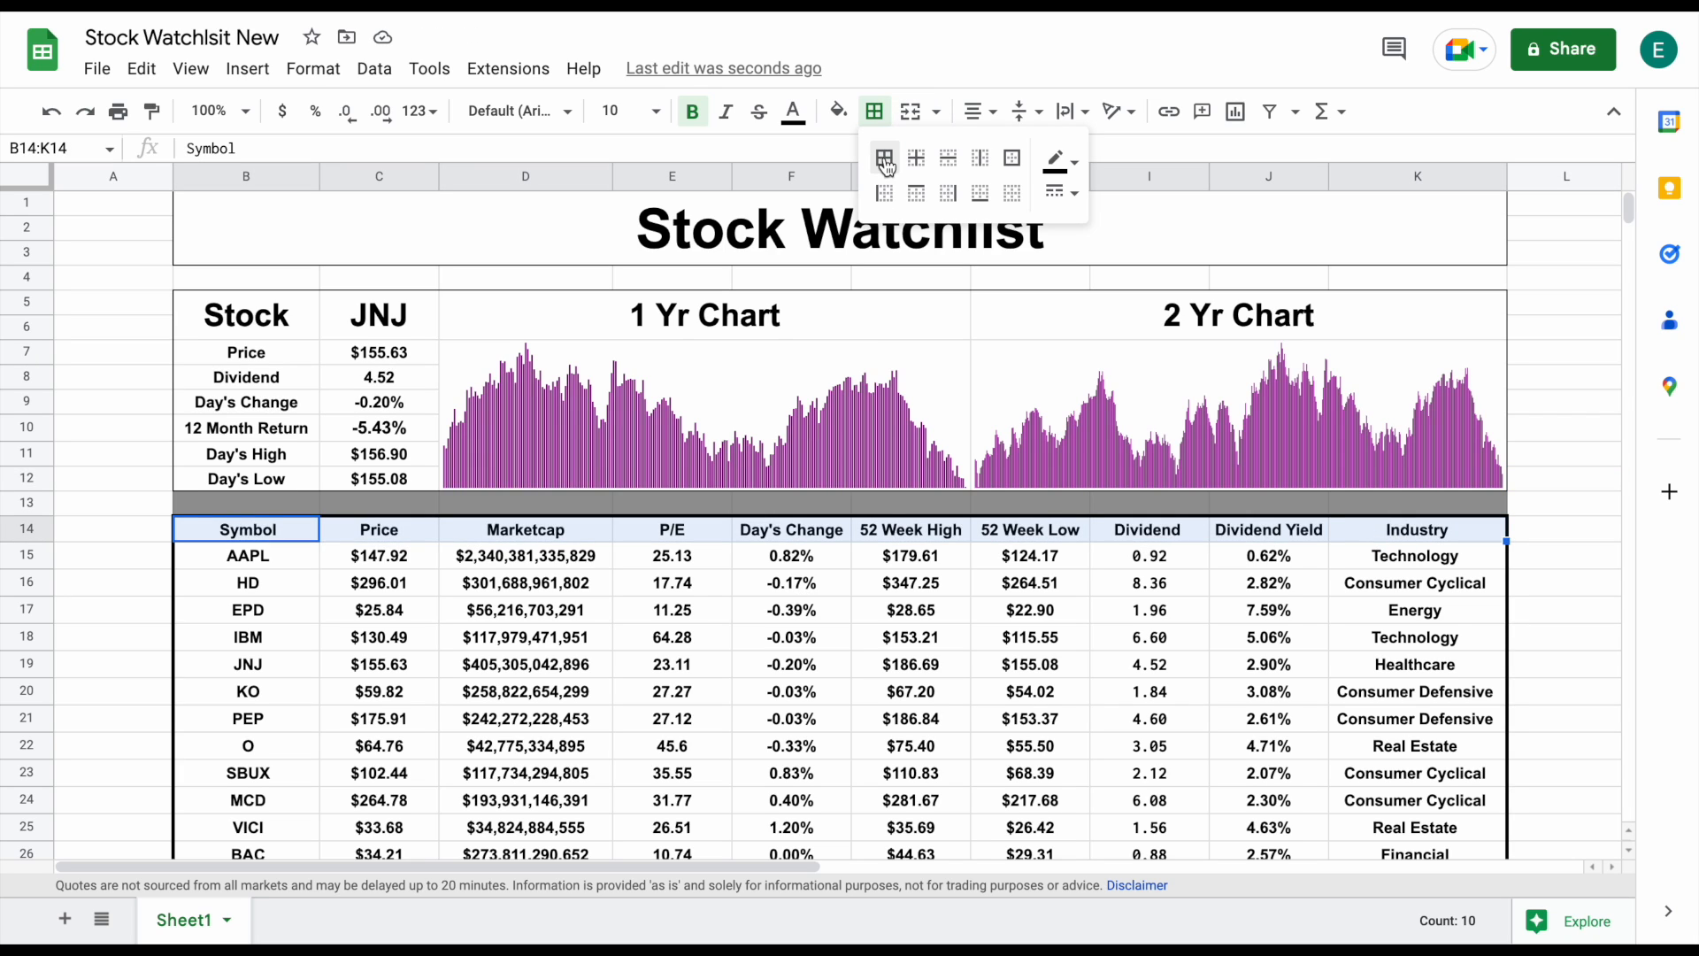
{"action": "left_click", "coordinate": [885, 161]}
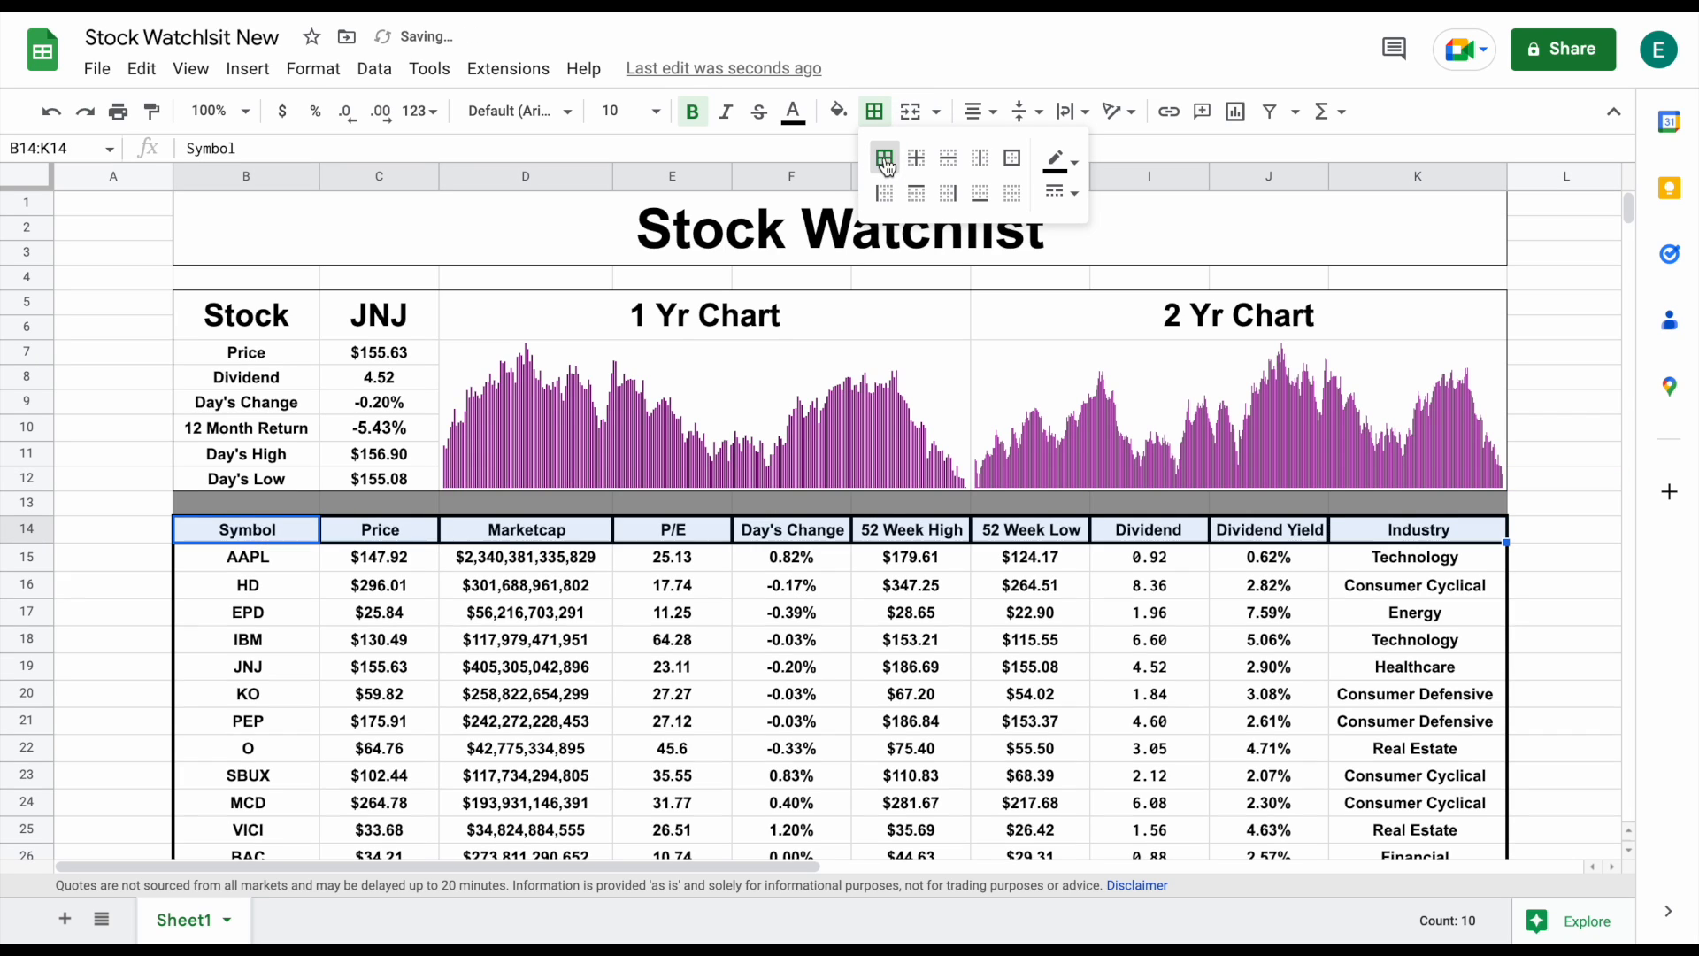
{"action": "left_click", "coordinate": [1065, 192]}
{"action": "left_click", "coordinate": [1133, 244]}
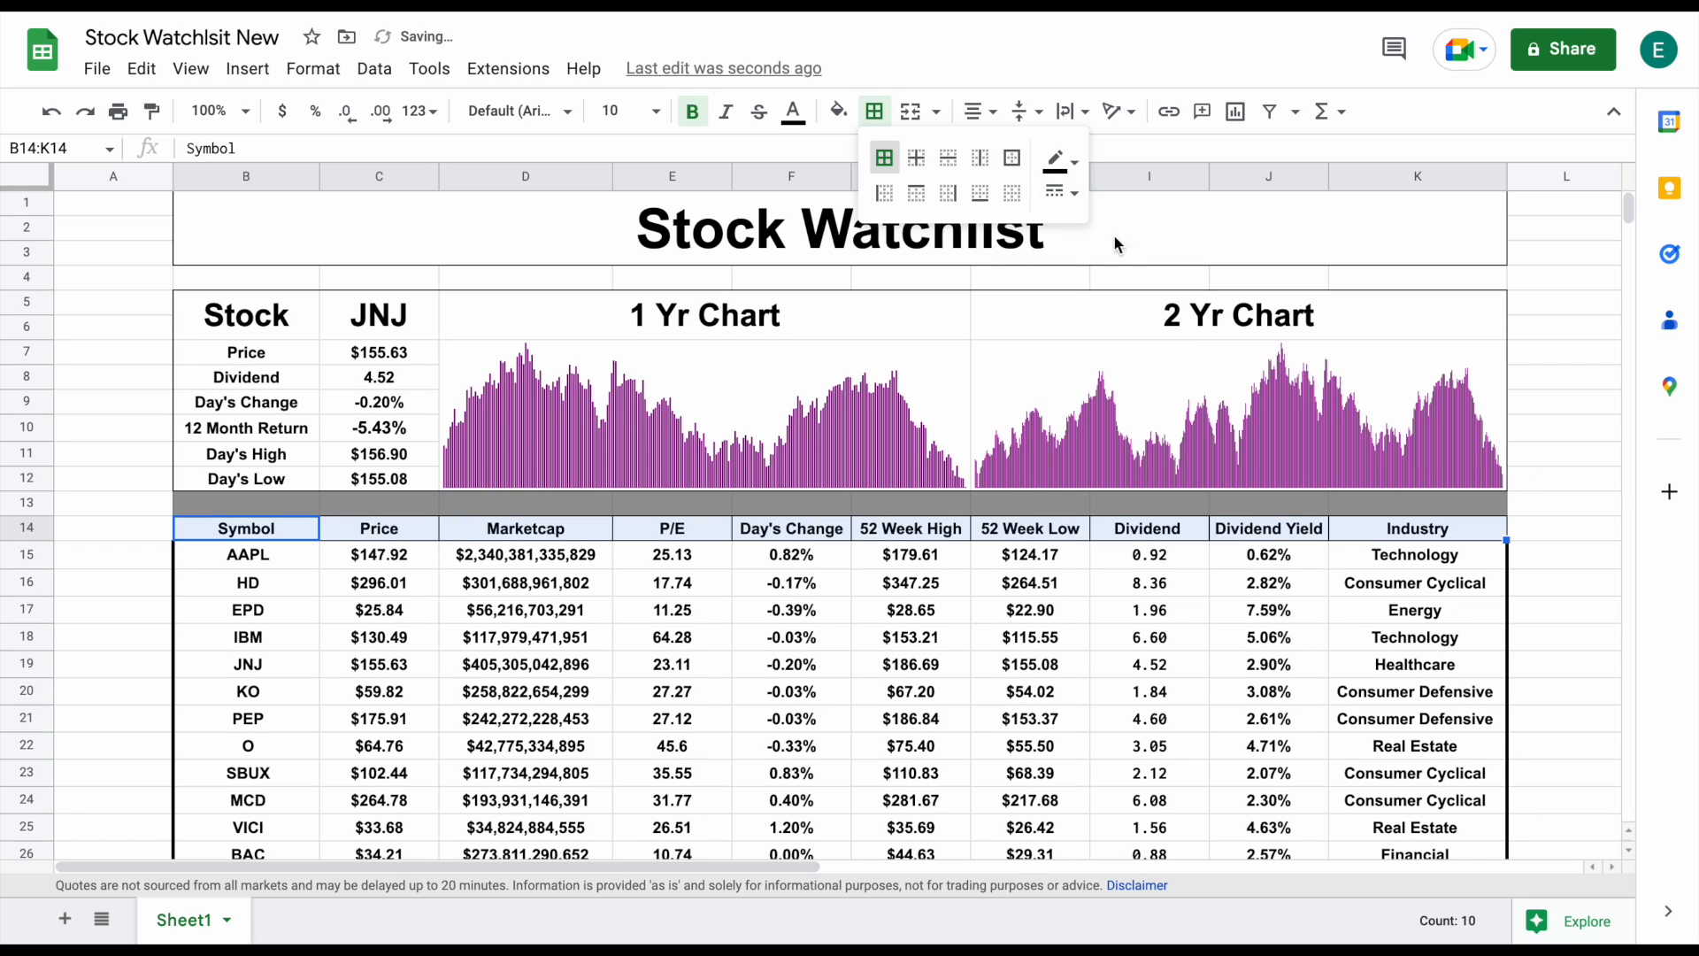
{"action": "left_click", "coordinate": [1572, 457]}
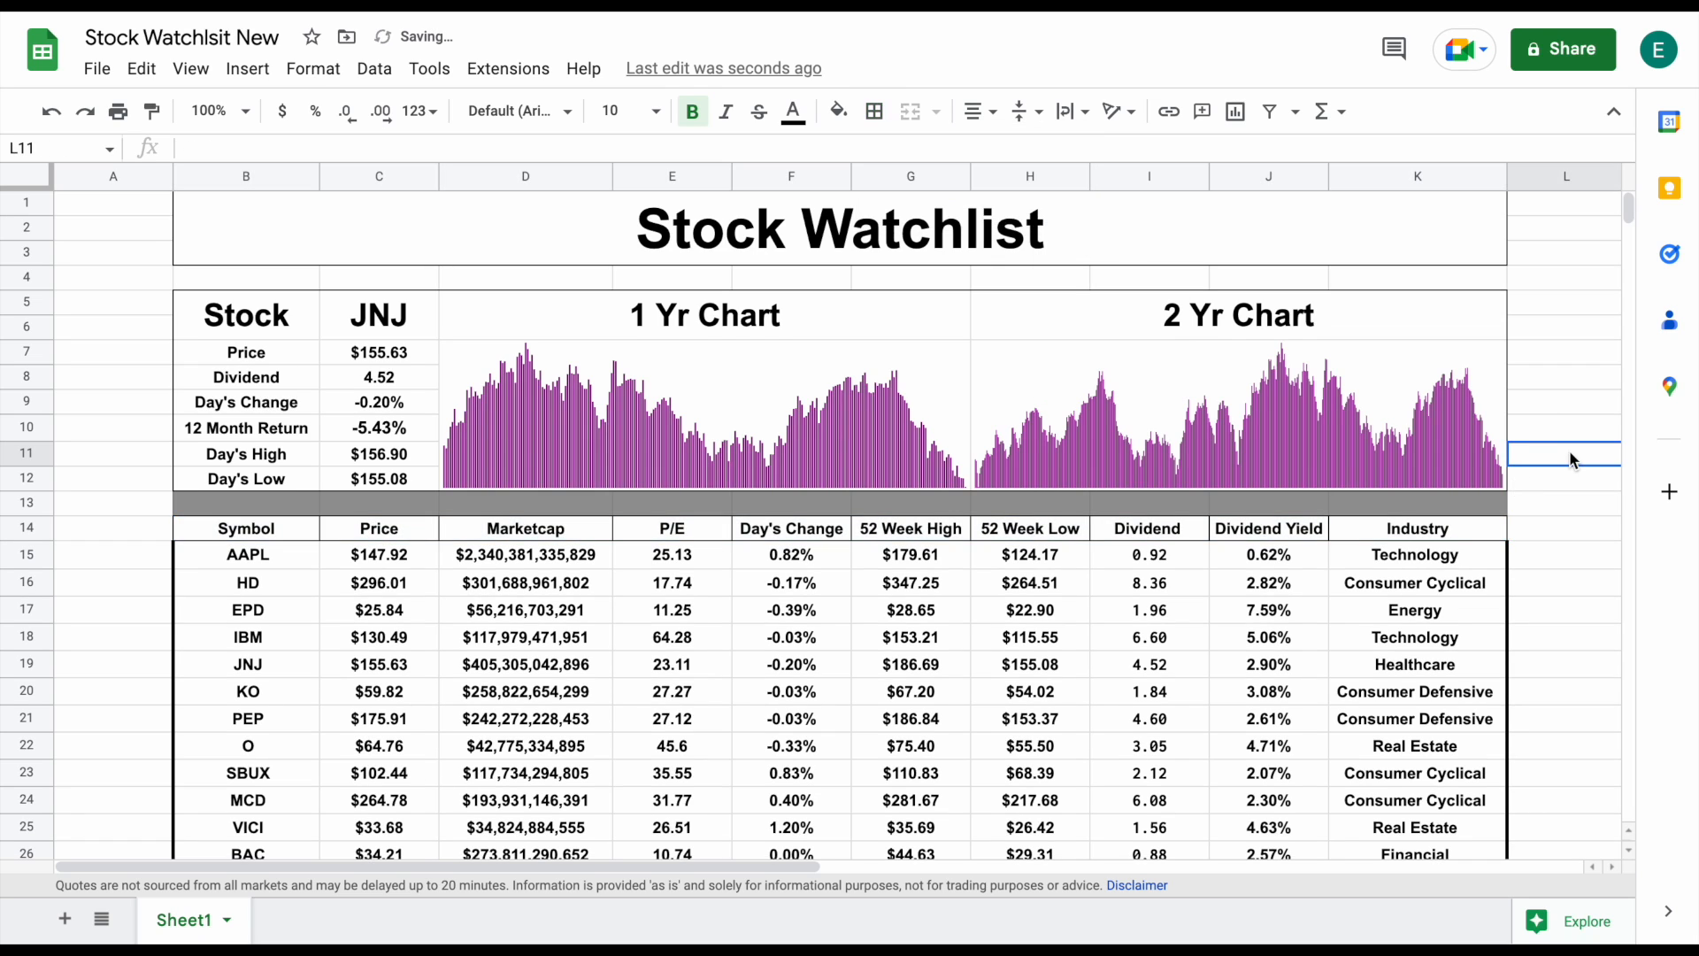
Add thick left, right and top borders to the ticker table header row B14:K14
{"action": "left_click_drag", "start_coordinate": [237, 536], "coordinate": [1494, 533]}
{"action": "left_click", "coordinate": [885, 122]}
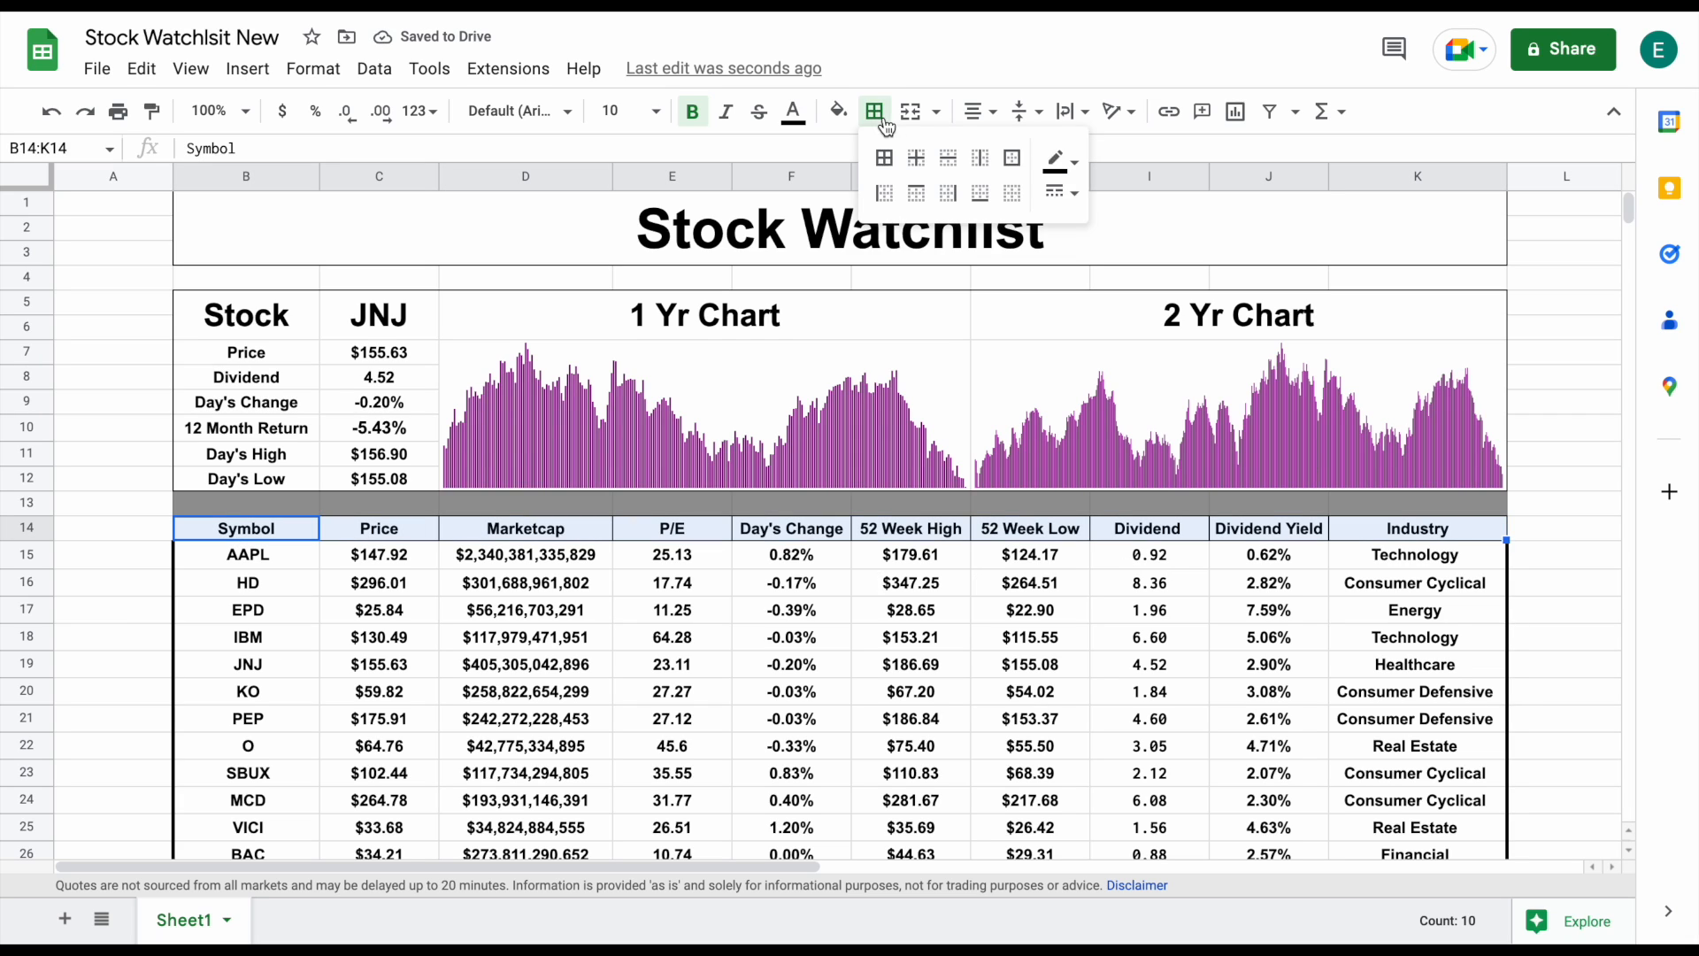
{"action": "left_click", "coordinate": [1058, 163]}
{"action": "left_click", "coordinate": [1041, 197]}
{"action": "left_click", "coordinate": [1056, 194]}
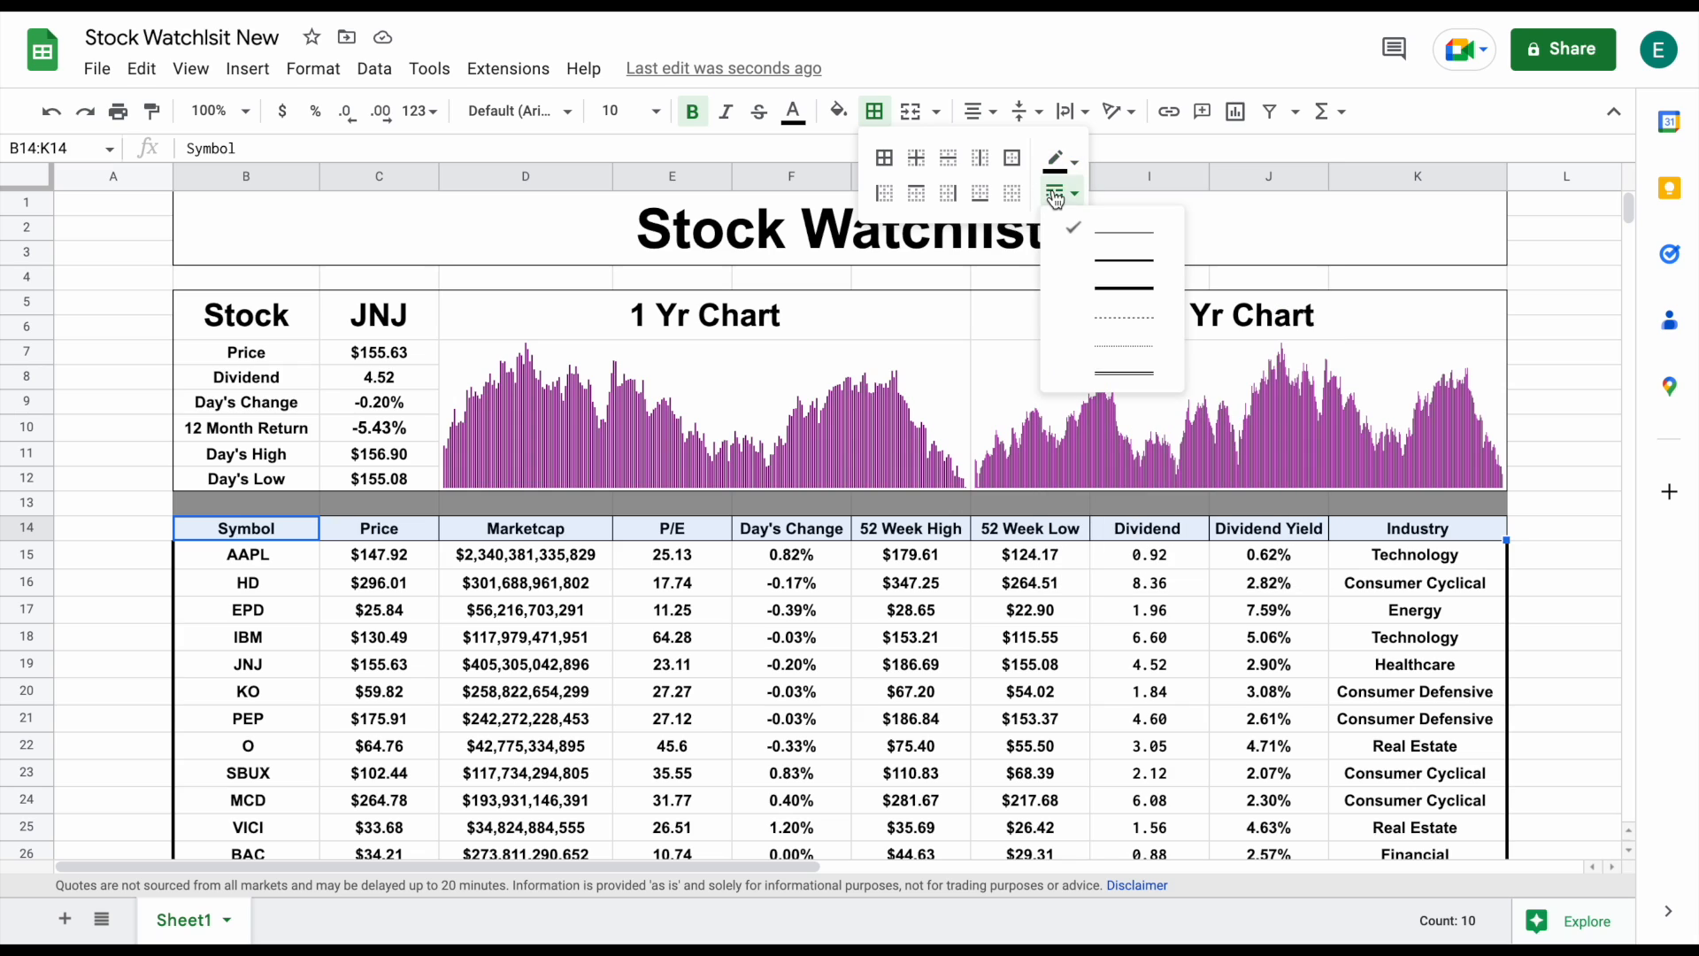
{"action": "left_click", "coordinate": [1131, 288]}
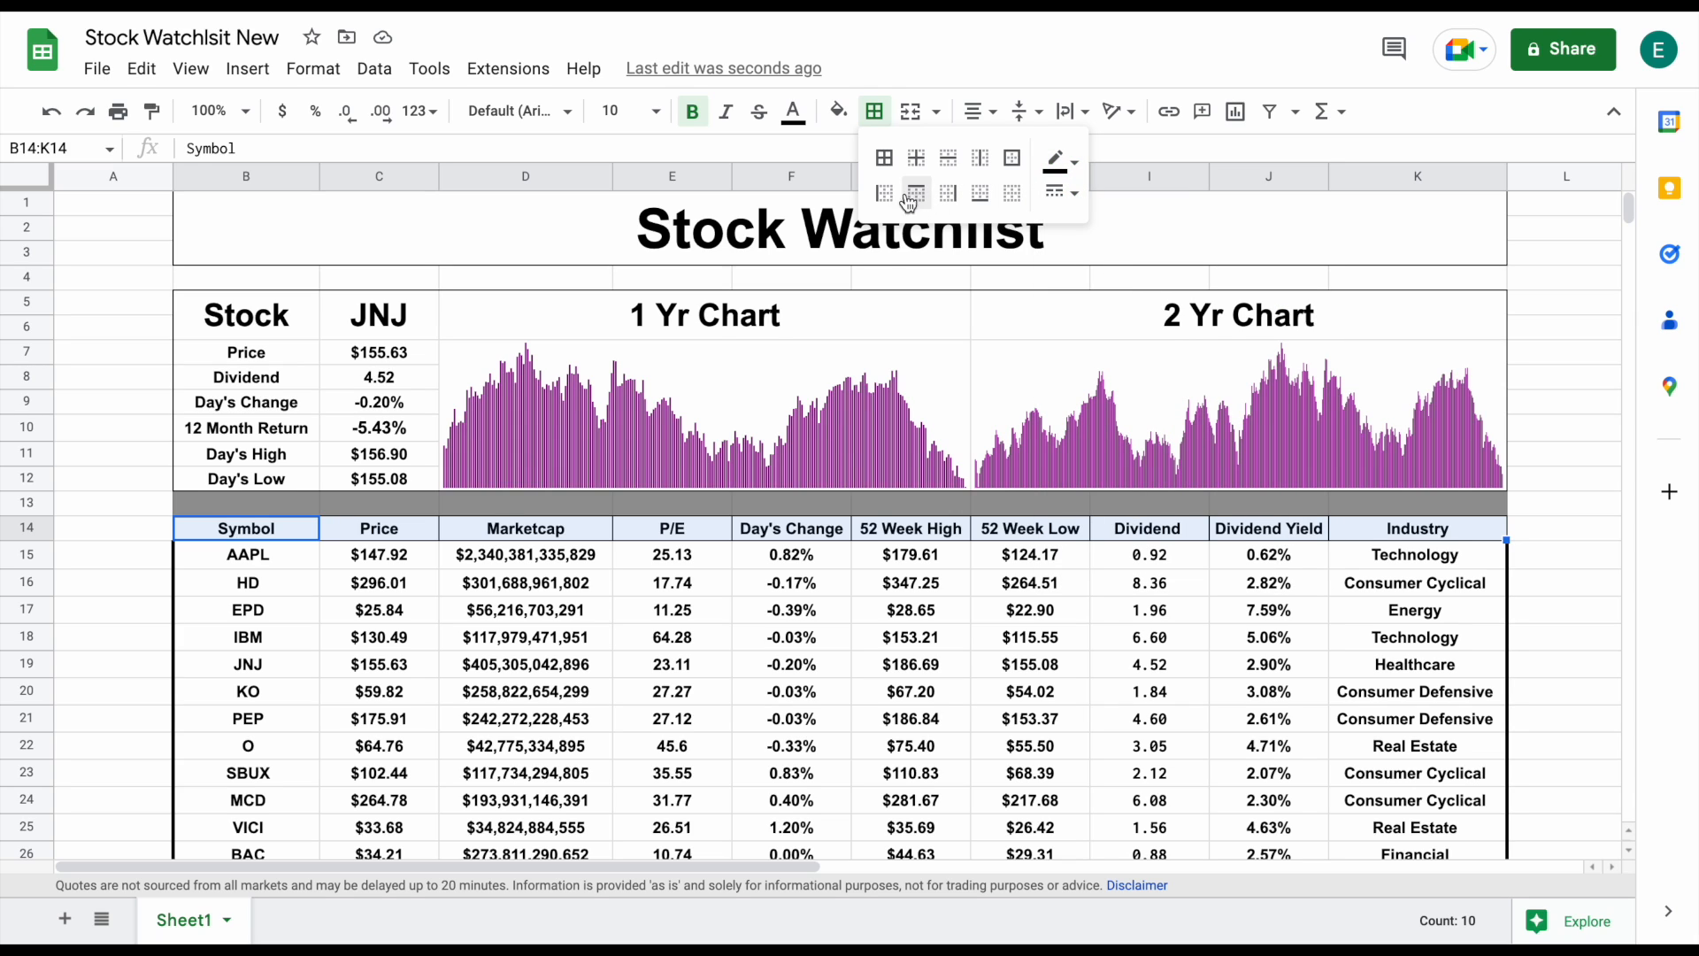
{"action": "left_click", "coordinate": [945, 197]}
{"action": "left_click", "coordinate": [1529, 402]}
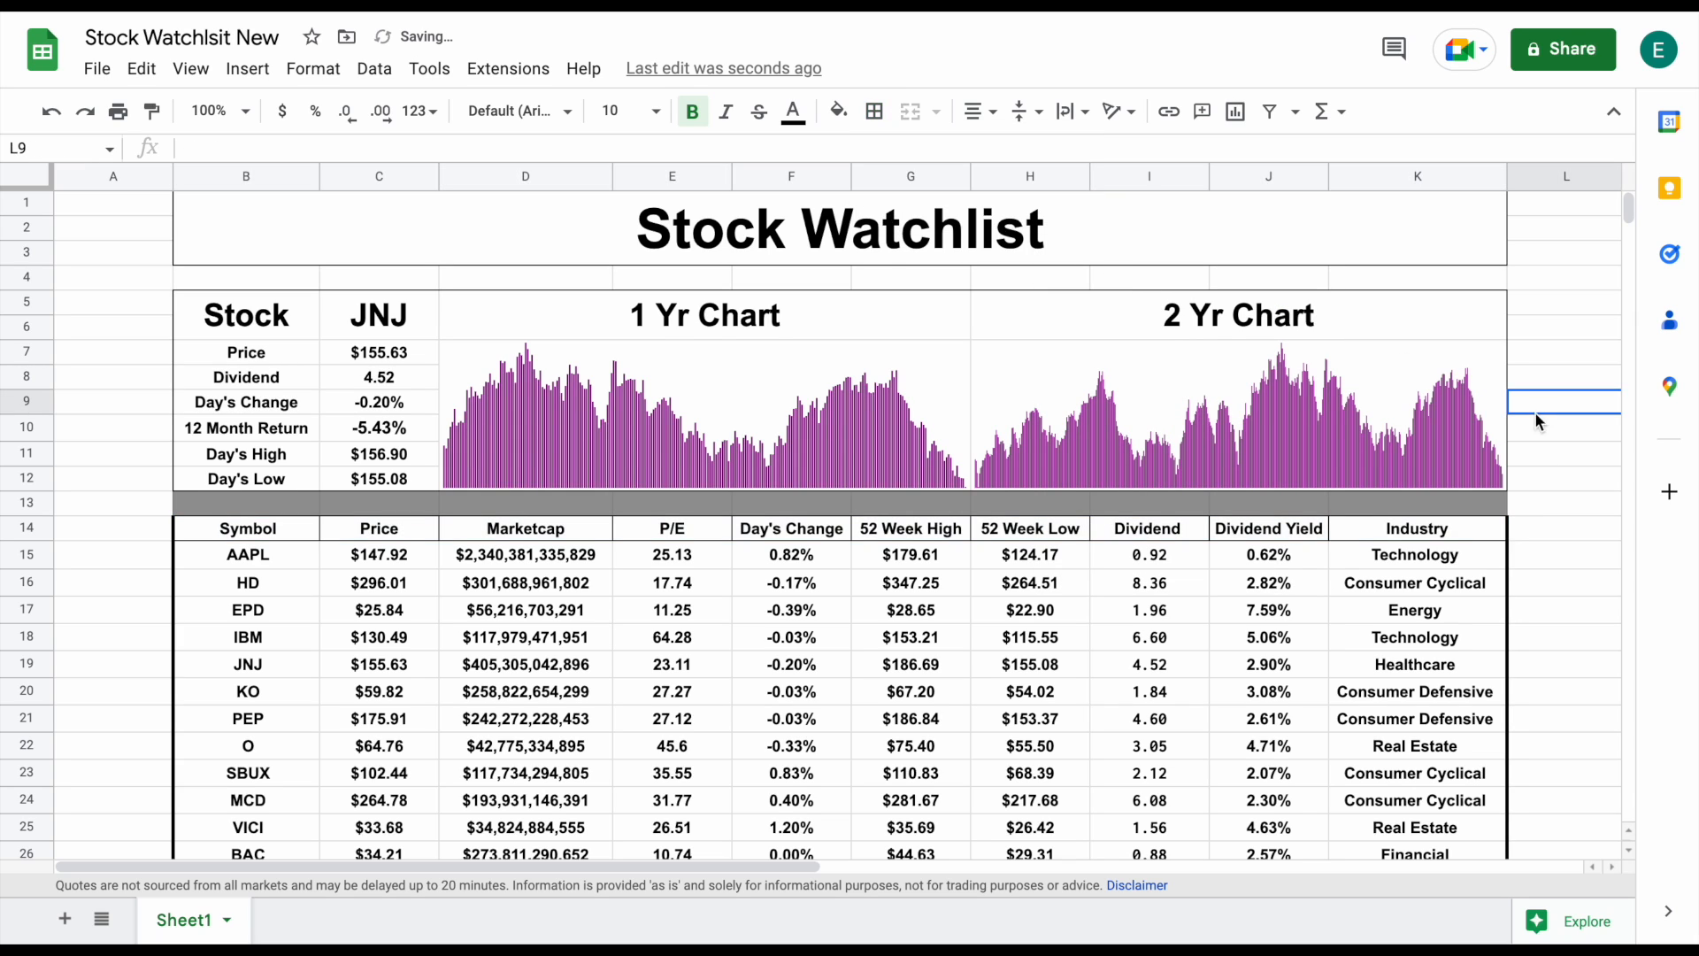
{"action": "left_click_drag", "start_coordinate": [256, 530], "coordinate": [1365, 538]}
{"action": "left_click", "coordinate": [874, 111]}
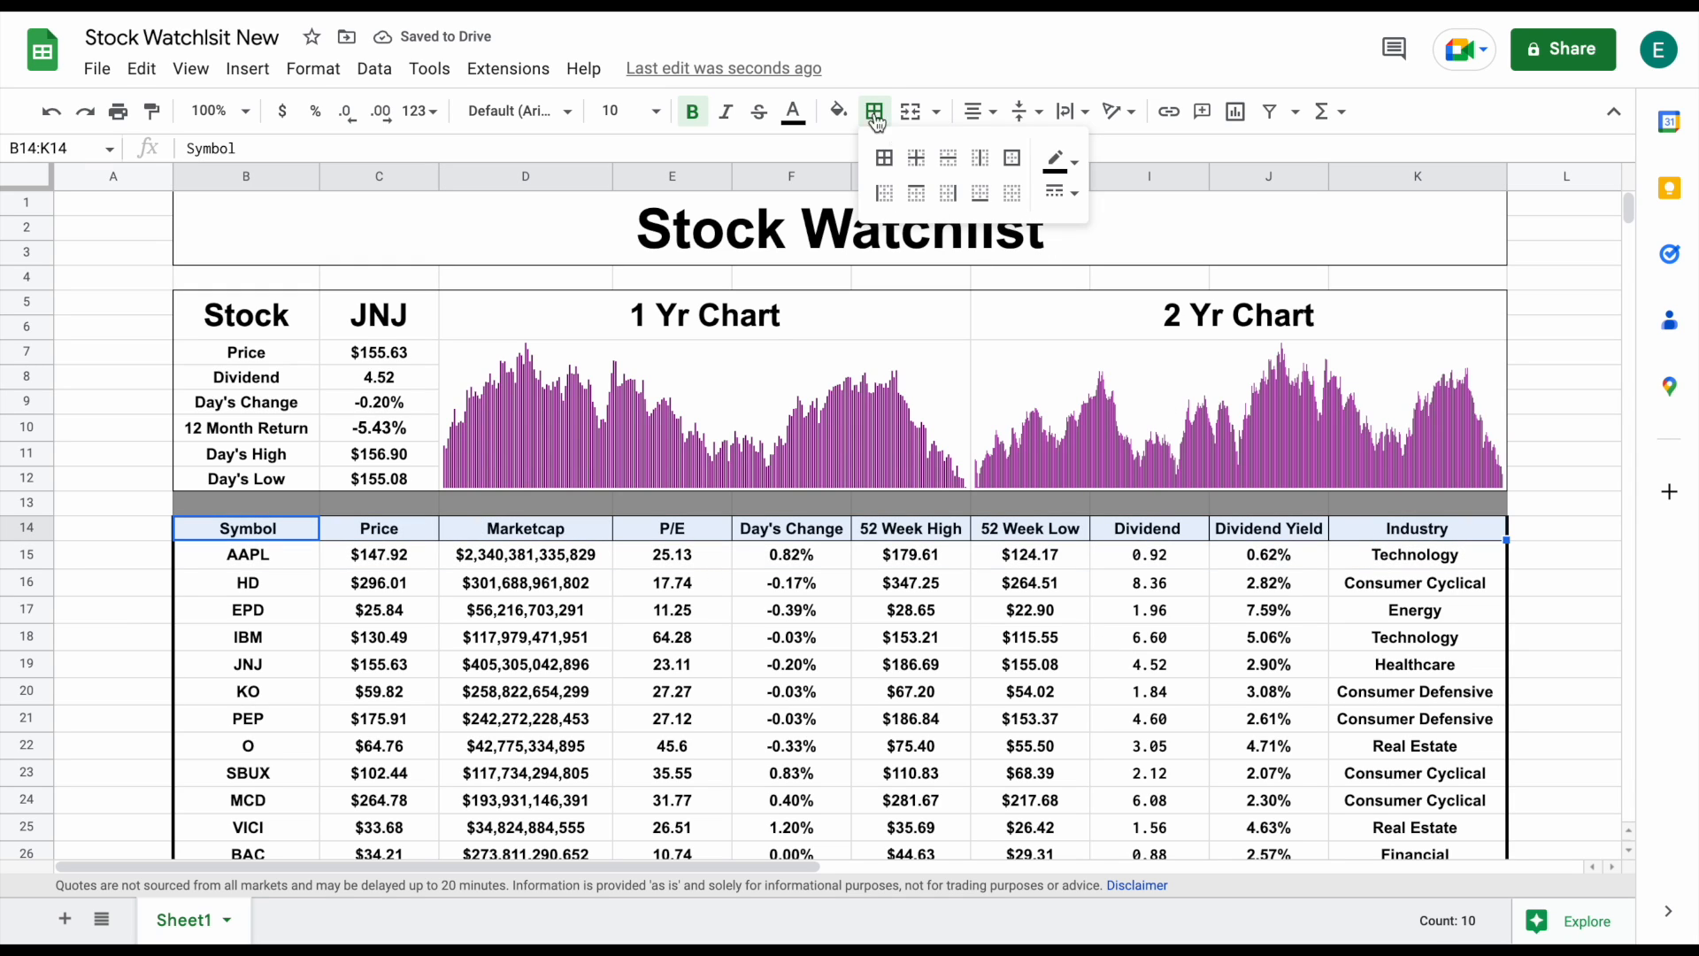
{"action": "left_click", "coordinate": [917, 193]}
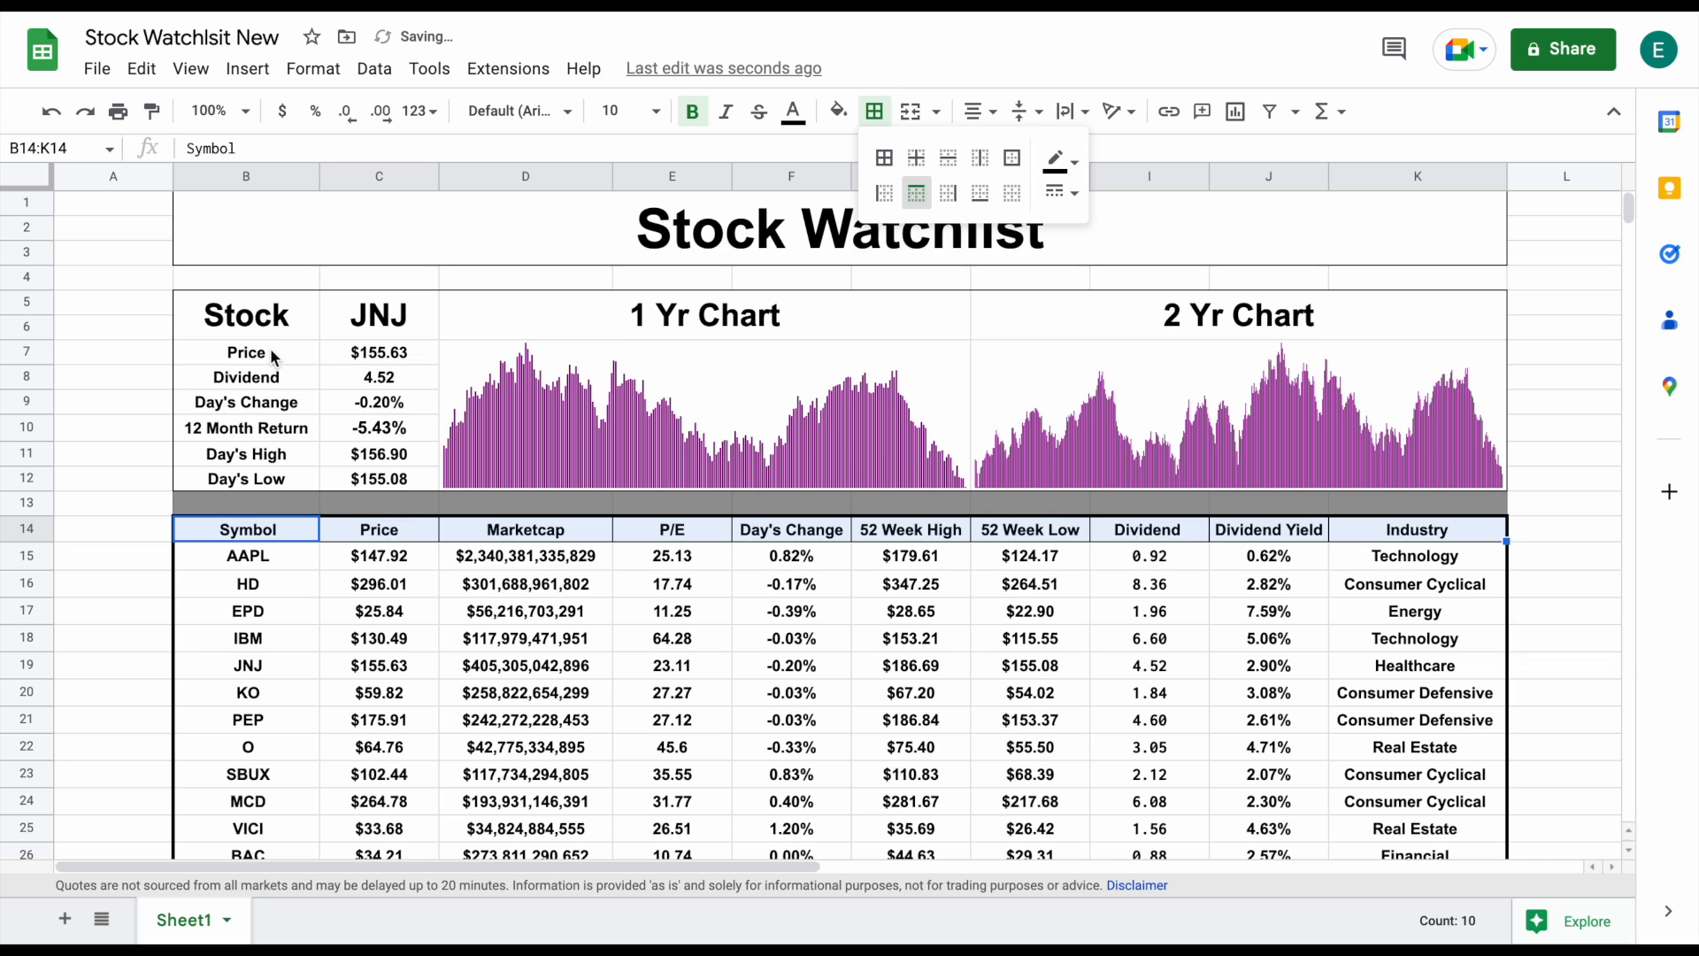
Add a thick outer border around the single-stock summary box B5:K12
{"action": "left_click_drag", "start_coordinate": [284, 324], "coordinate": [1226, 485]}
{"action": "left_click", "coordinate": [876, 111]}
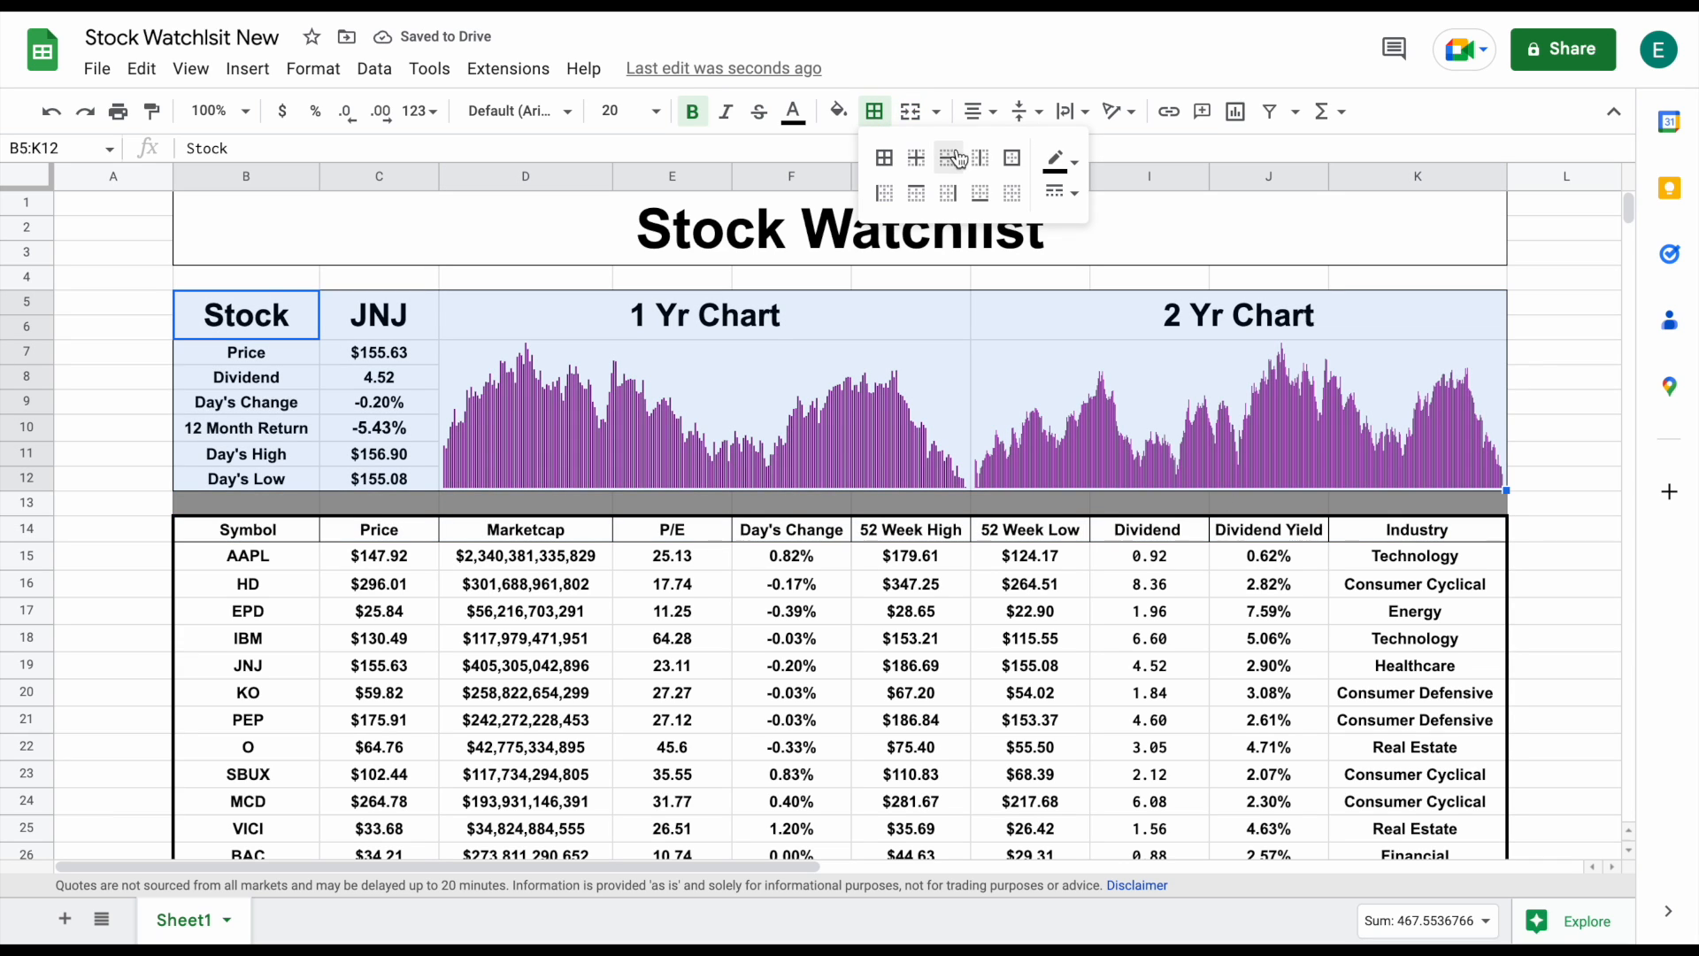
{"action": "left_click", "coordinate": [1014, 158]}
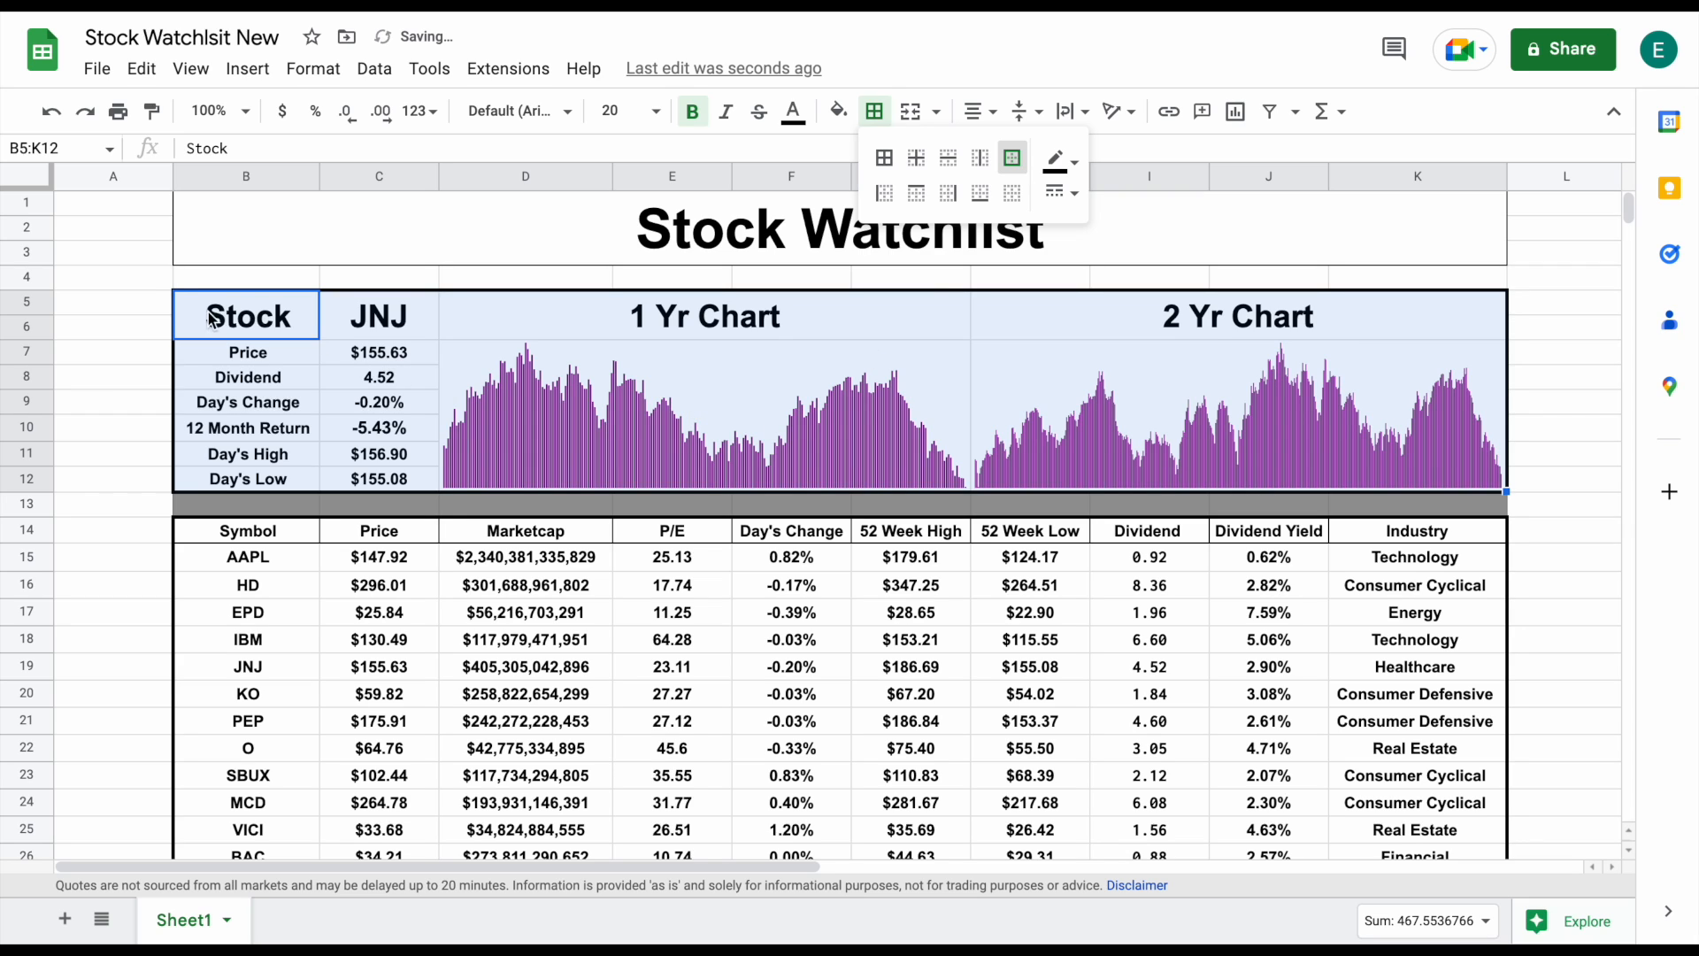
{"action": "left_click", "coordinate": [149, 284]}
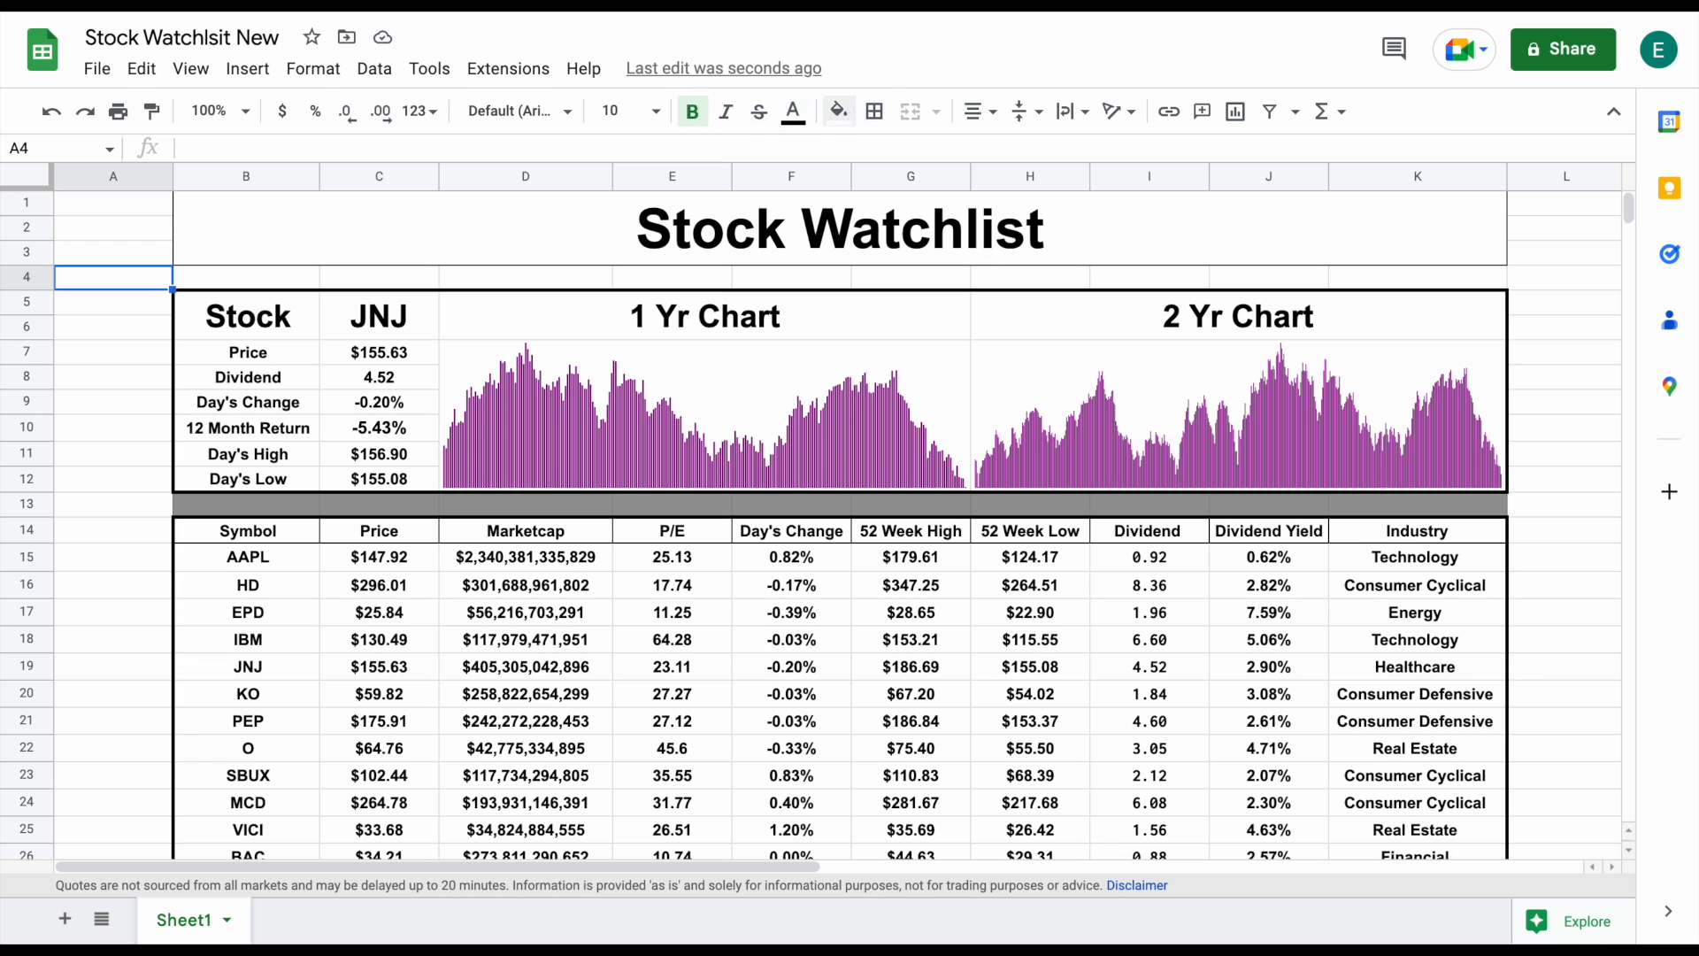
Apply thin borders to all sides of the summary box heading cells B5:K6
{"action": "left_click", "coordinate": [874, 111]}
{"action": "left_click", "coordinate": [1068, 166]}
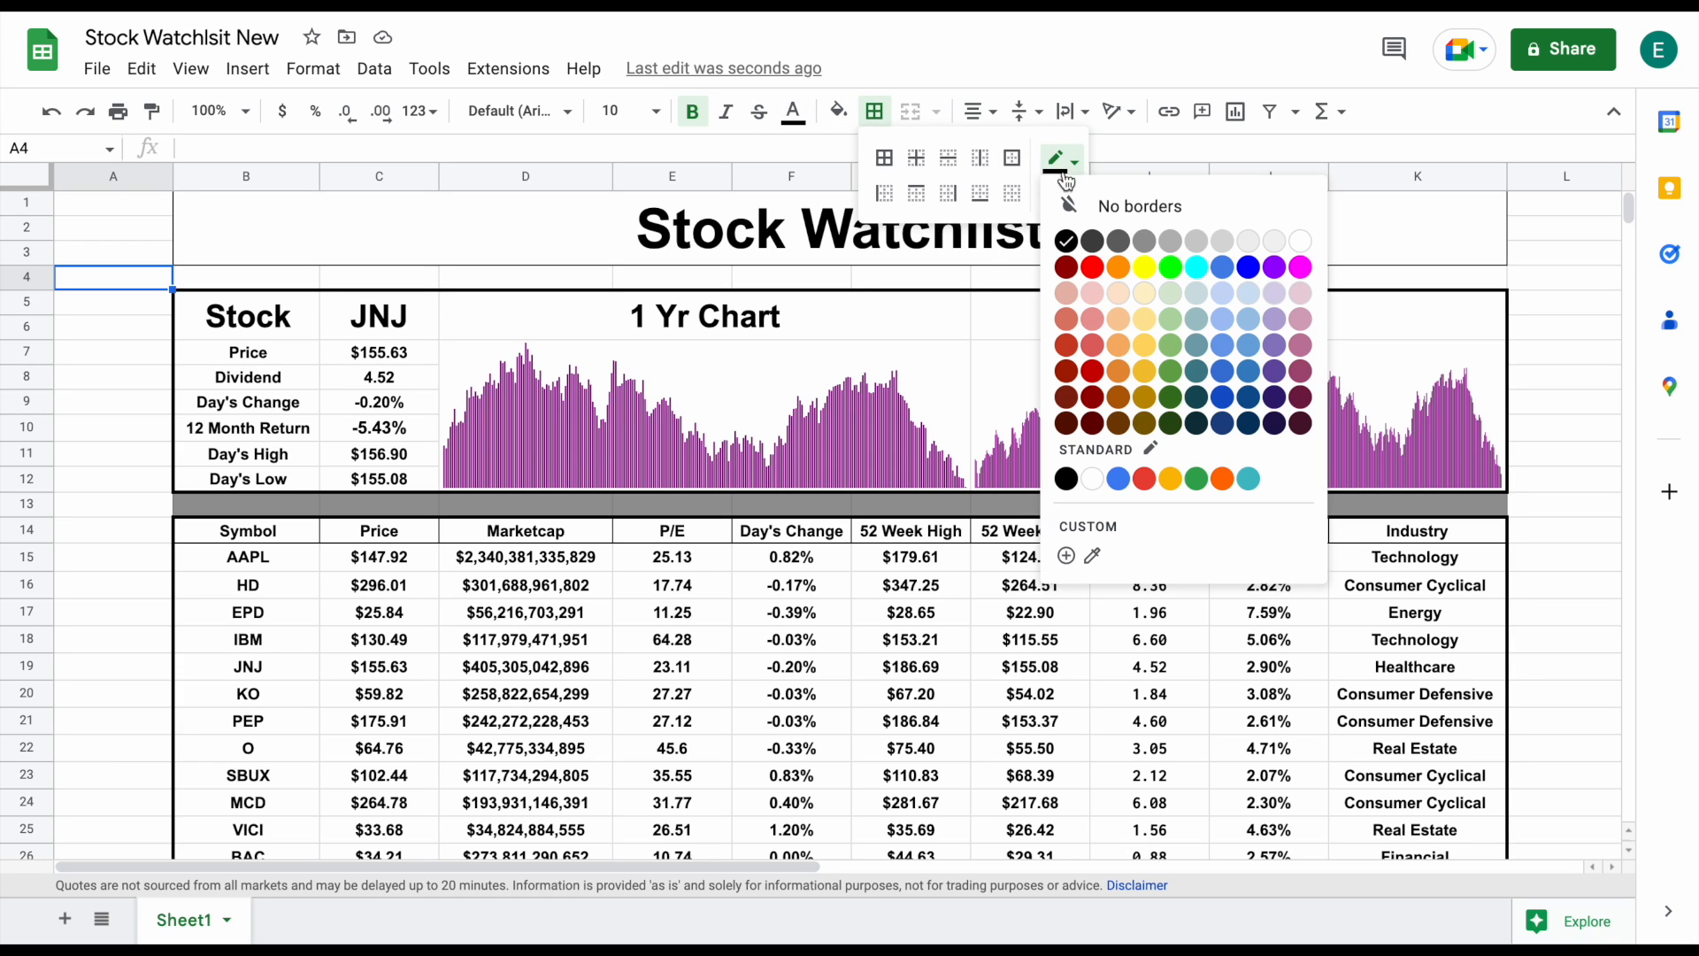
{"action": "left_click", "coordinate": [1044, 201]}
{"action": "left_click", "coordinate": [1062, 192]}
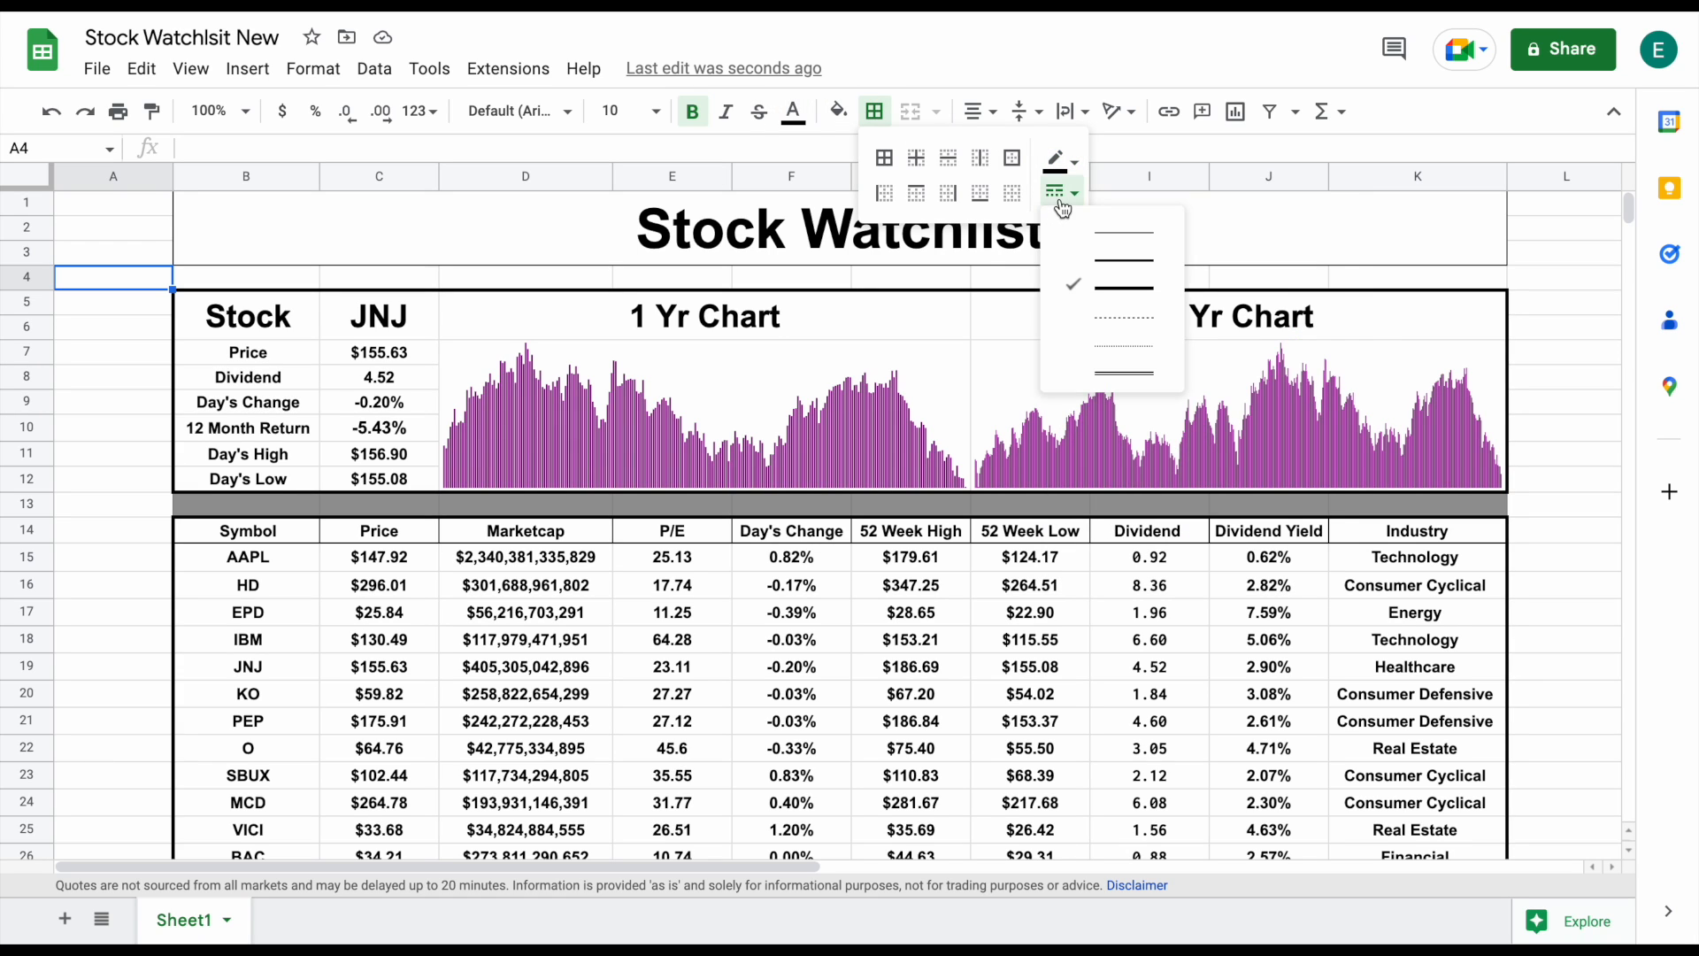
{"action": "left_click", "coordinate": [1117, 255]}
{"action": "left_click_drag", "start_coordinate": [294, 329], "coordinate": [1044, 324]}
{"action": "left_click", "coordinate": [875, 110]}
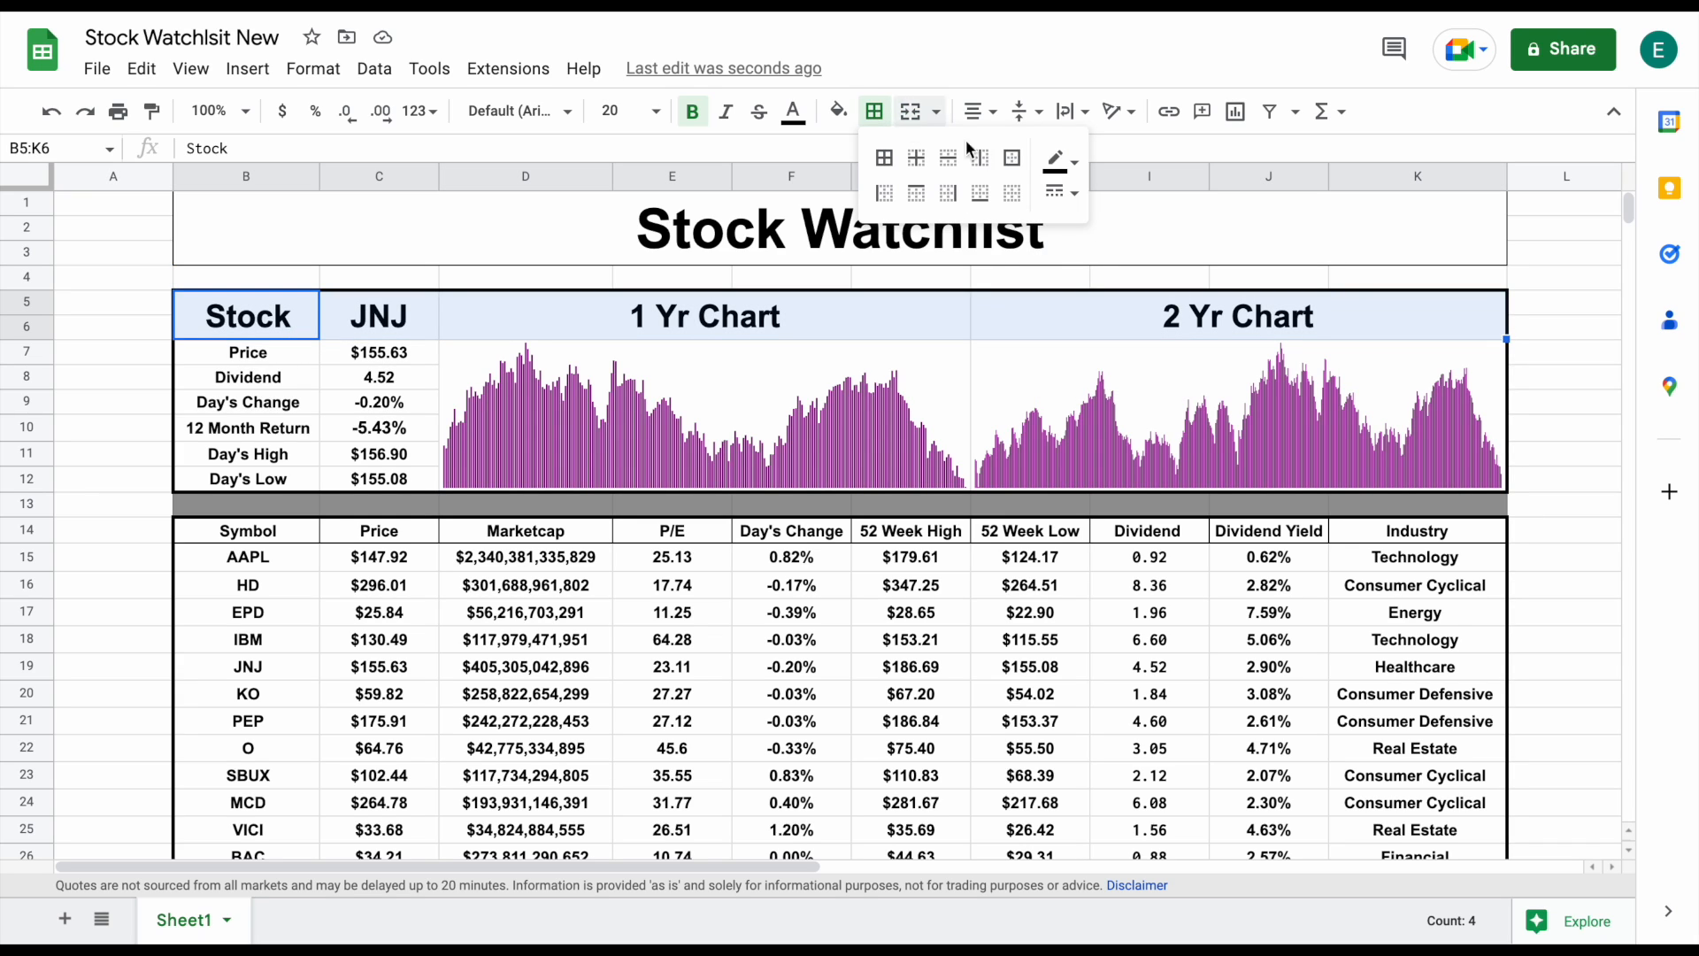
{"action": "left_click", "coordinate": [885, 159]}
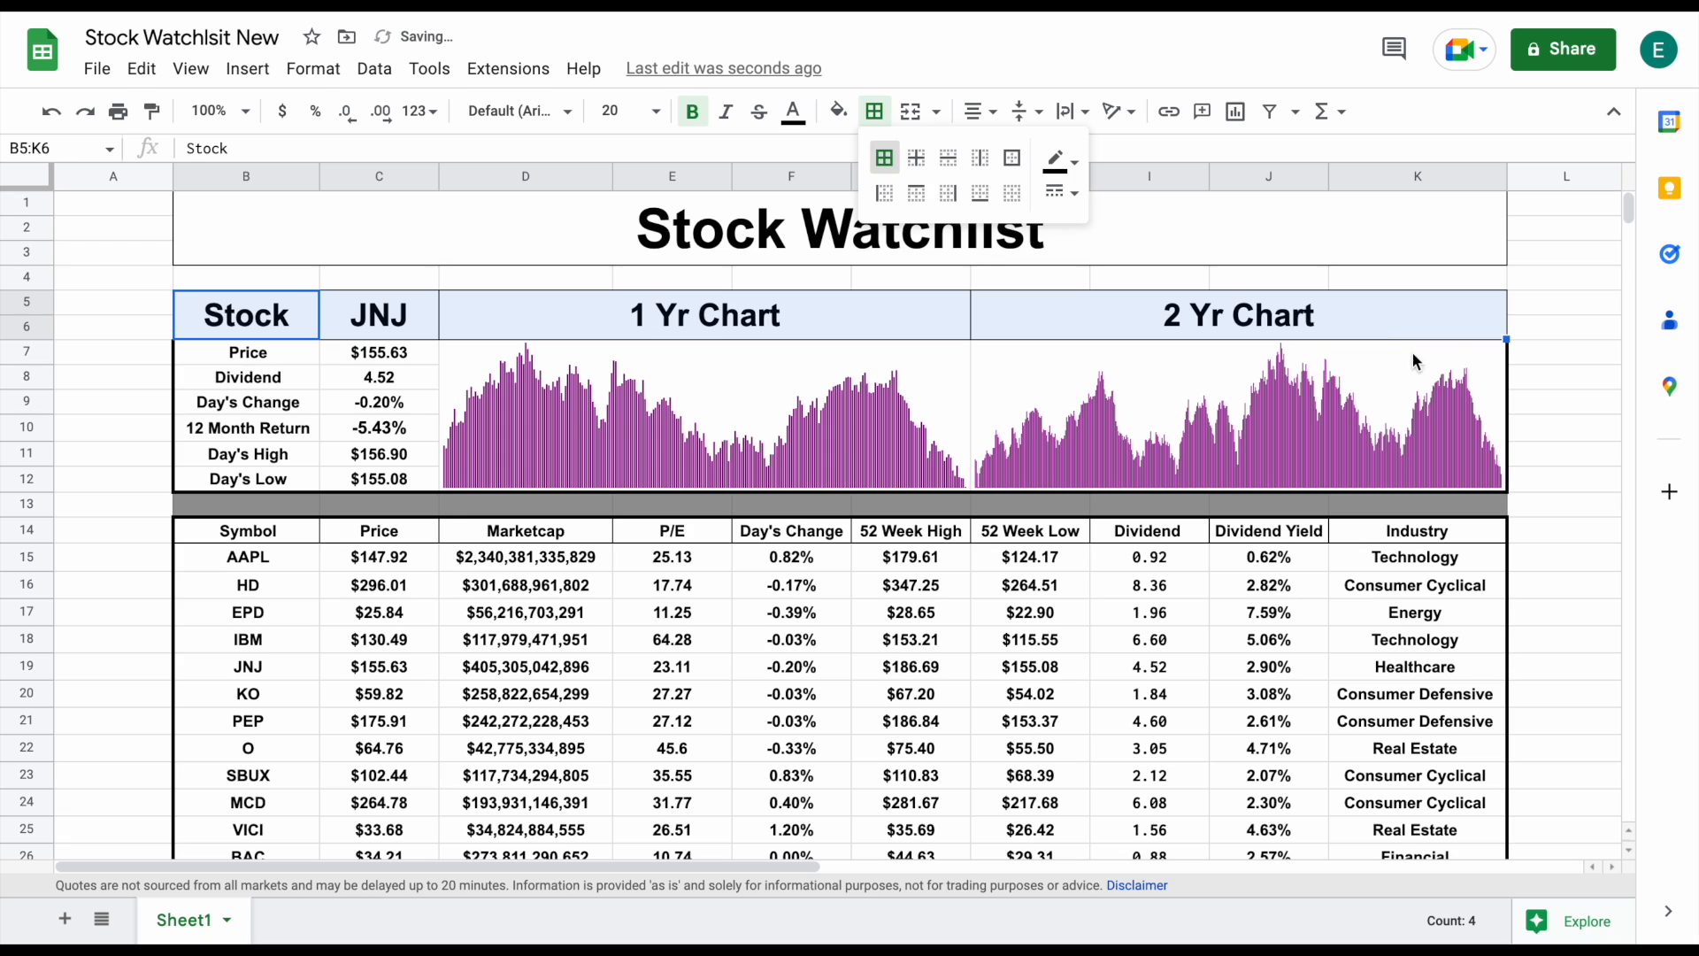
{"action": "left_click", "coordinate": [1538, 345]}
Restore thick left, top and right borders on the summary box heading row B5:K6
{"action": "left_click_drag", "start_coordinate": [1316, 318], "coordinate": [306, 329]}
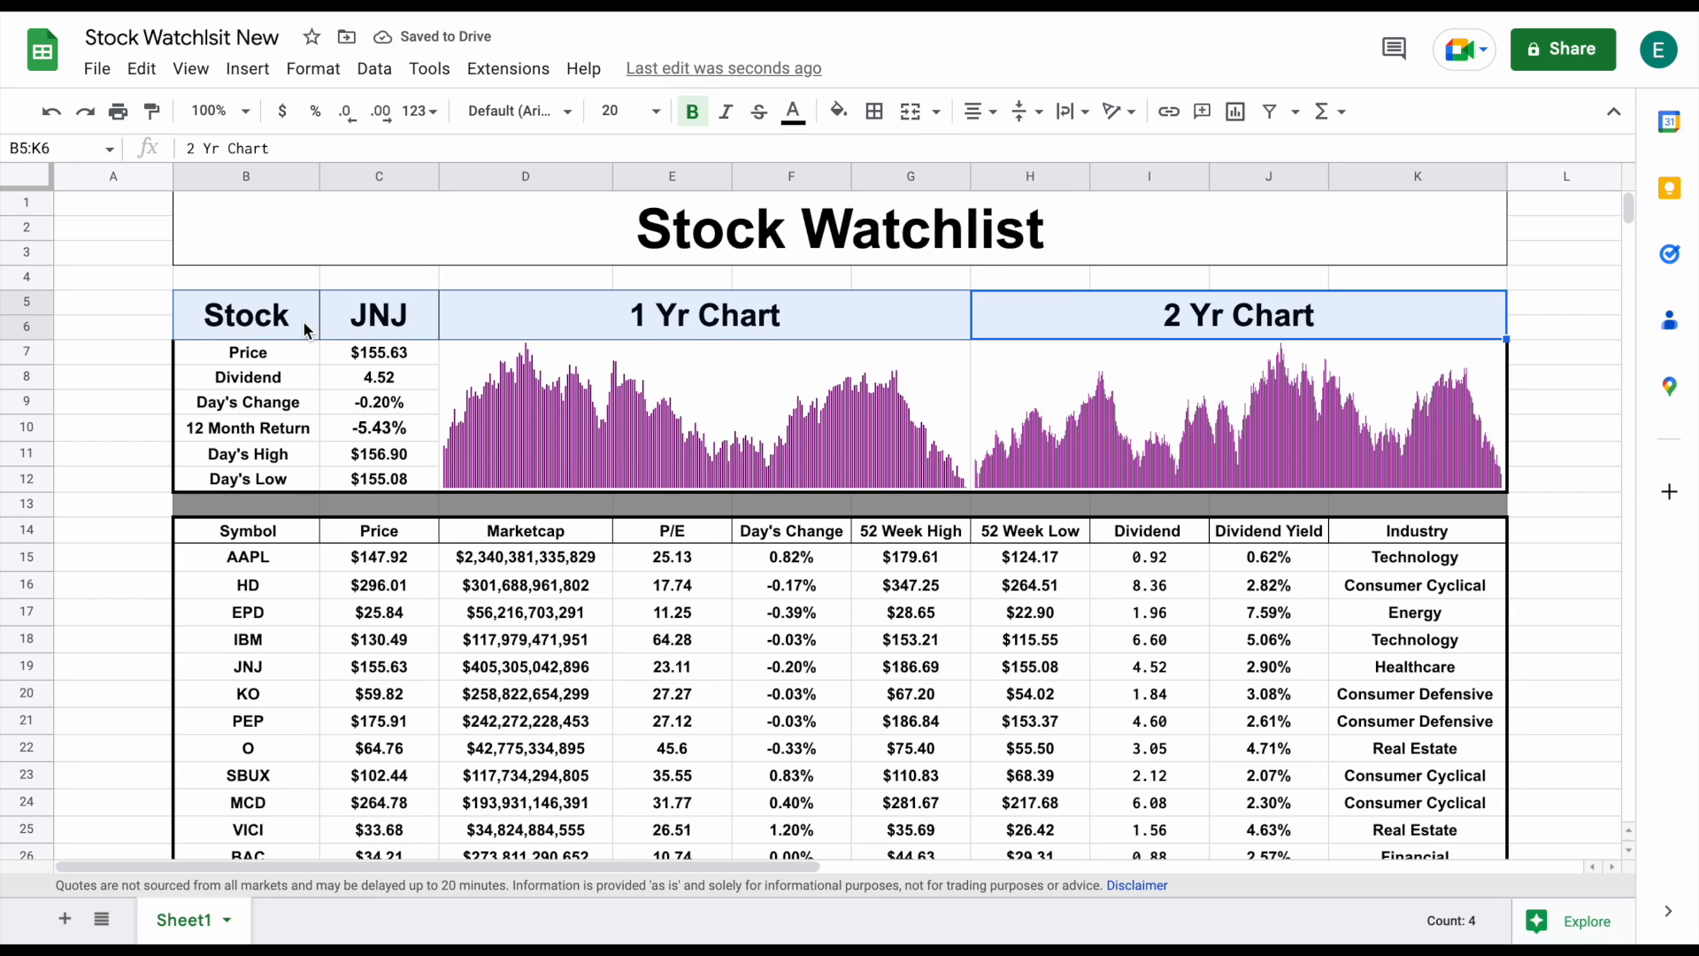
{"action": "left_click", "coordinate": [874, 110]}
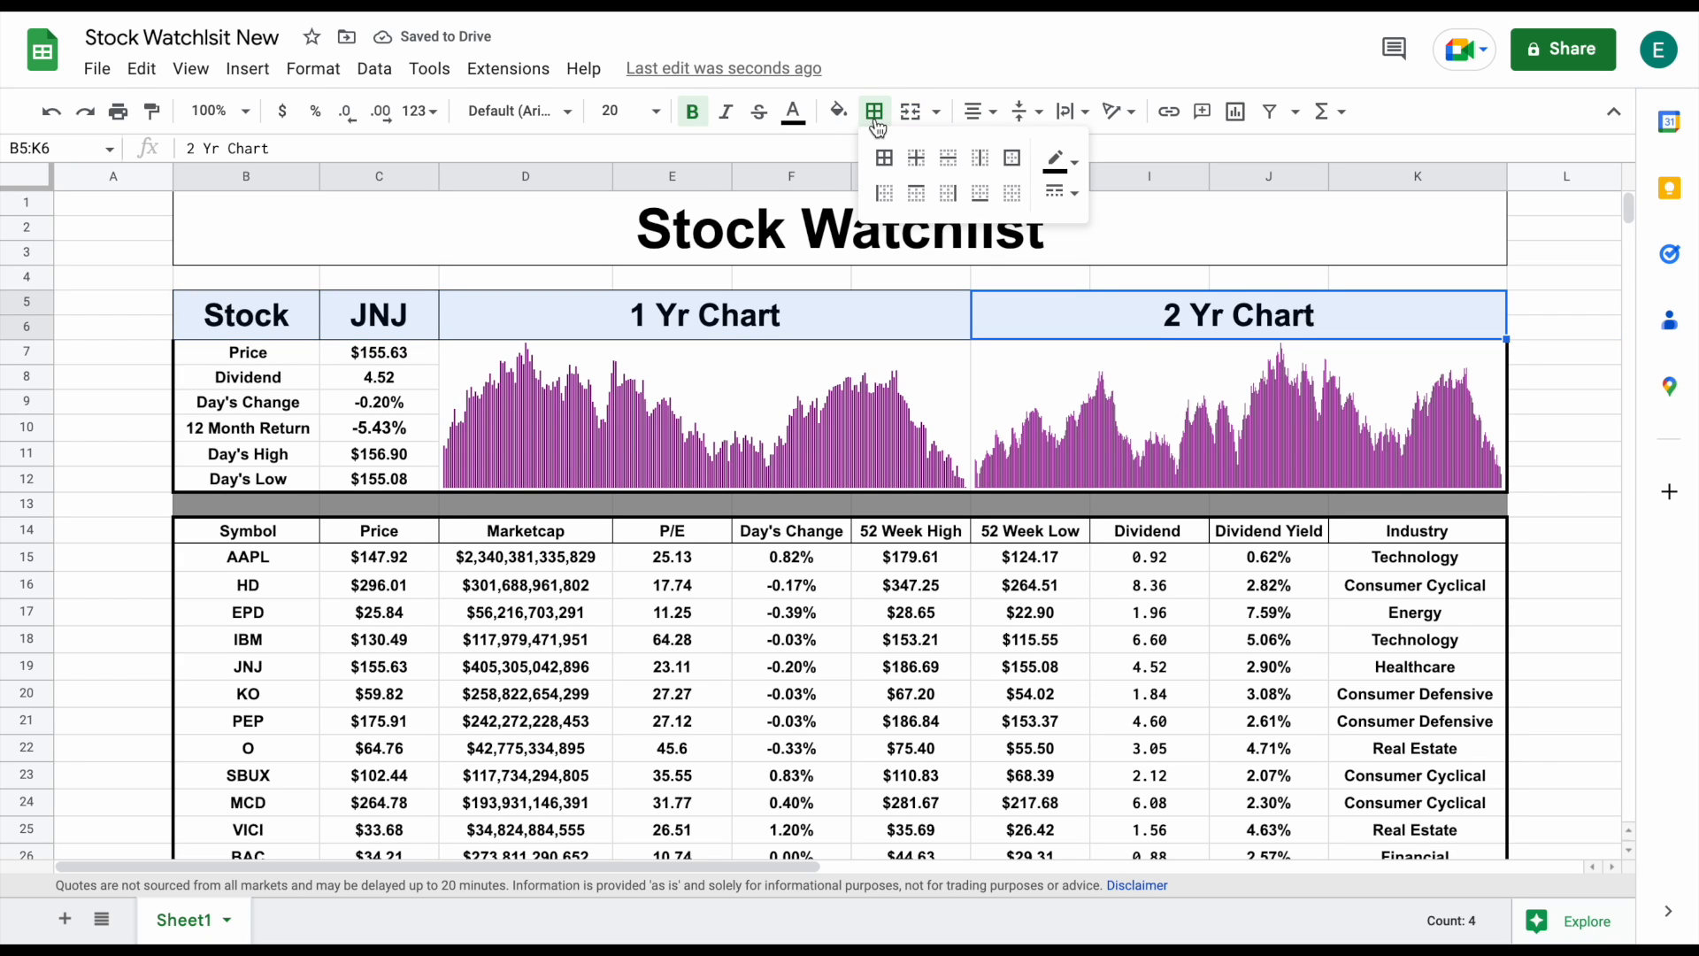
{"action": "left_click", "coordinate": [1072, 161]}
{"action": "left_click", "coordinate": [1062, 192]}
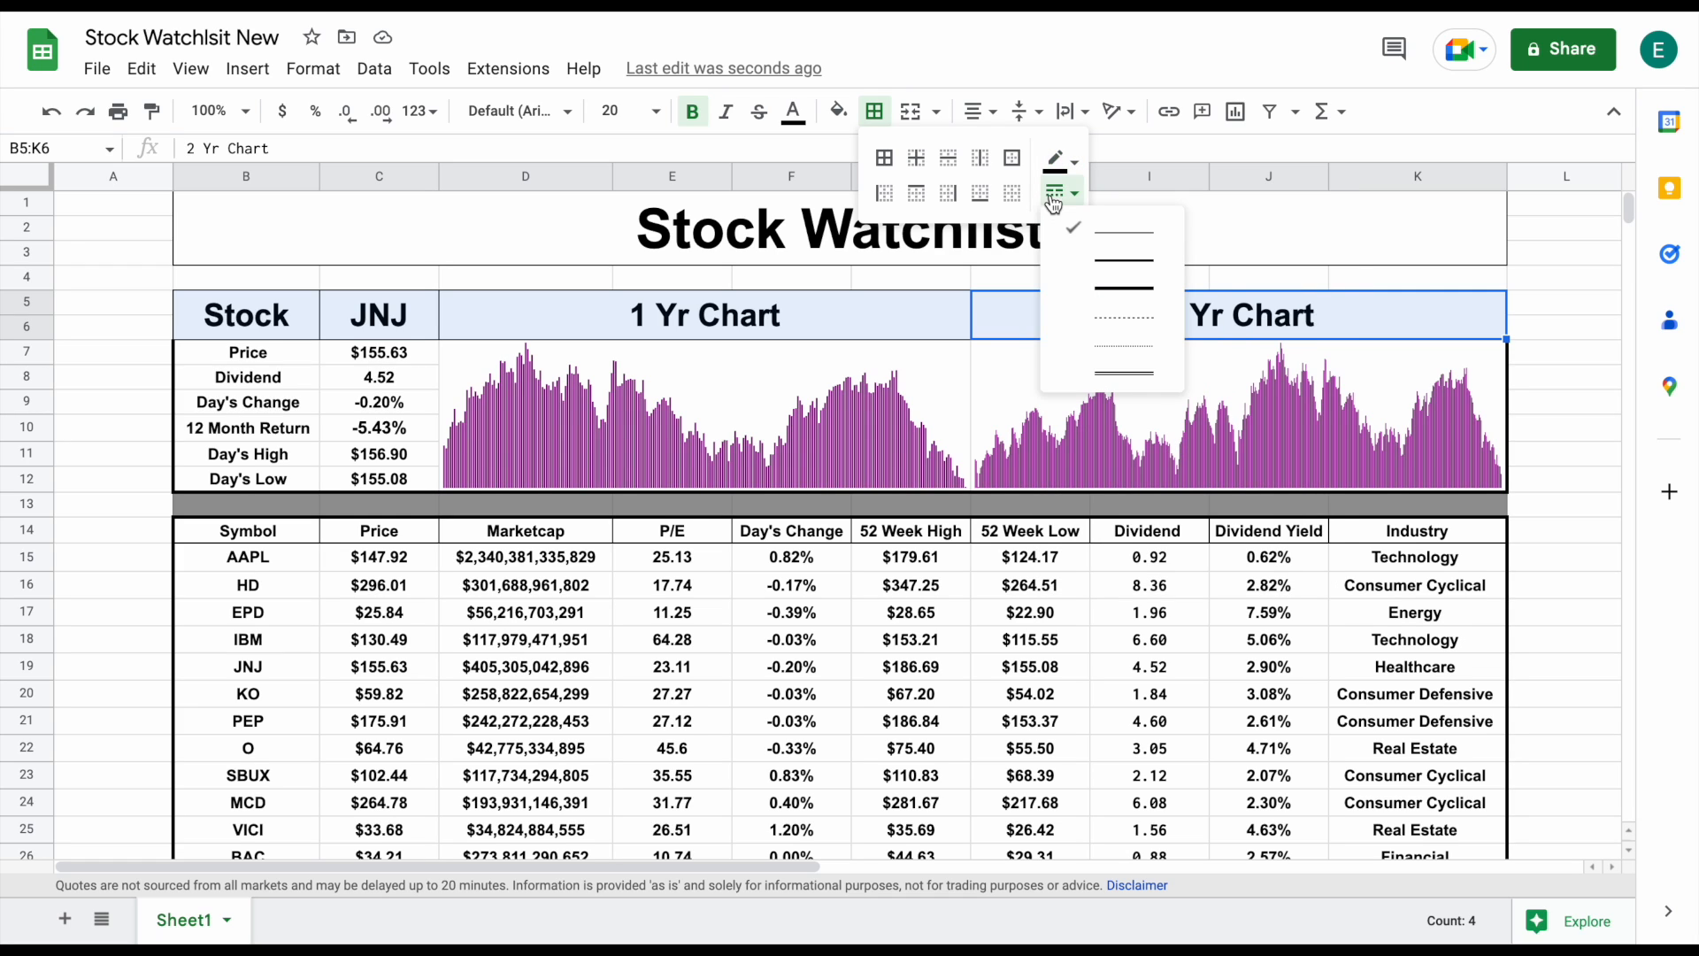
{"action": "left_click", "coordinate": [1120, 292]}
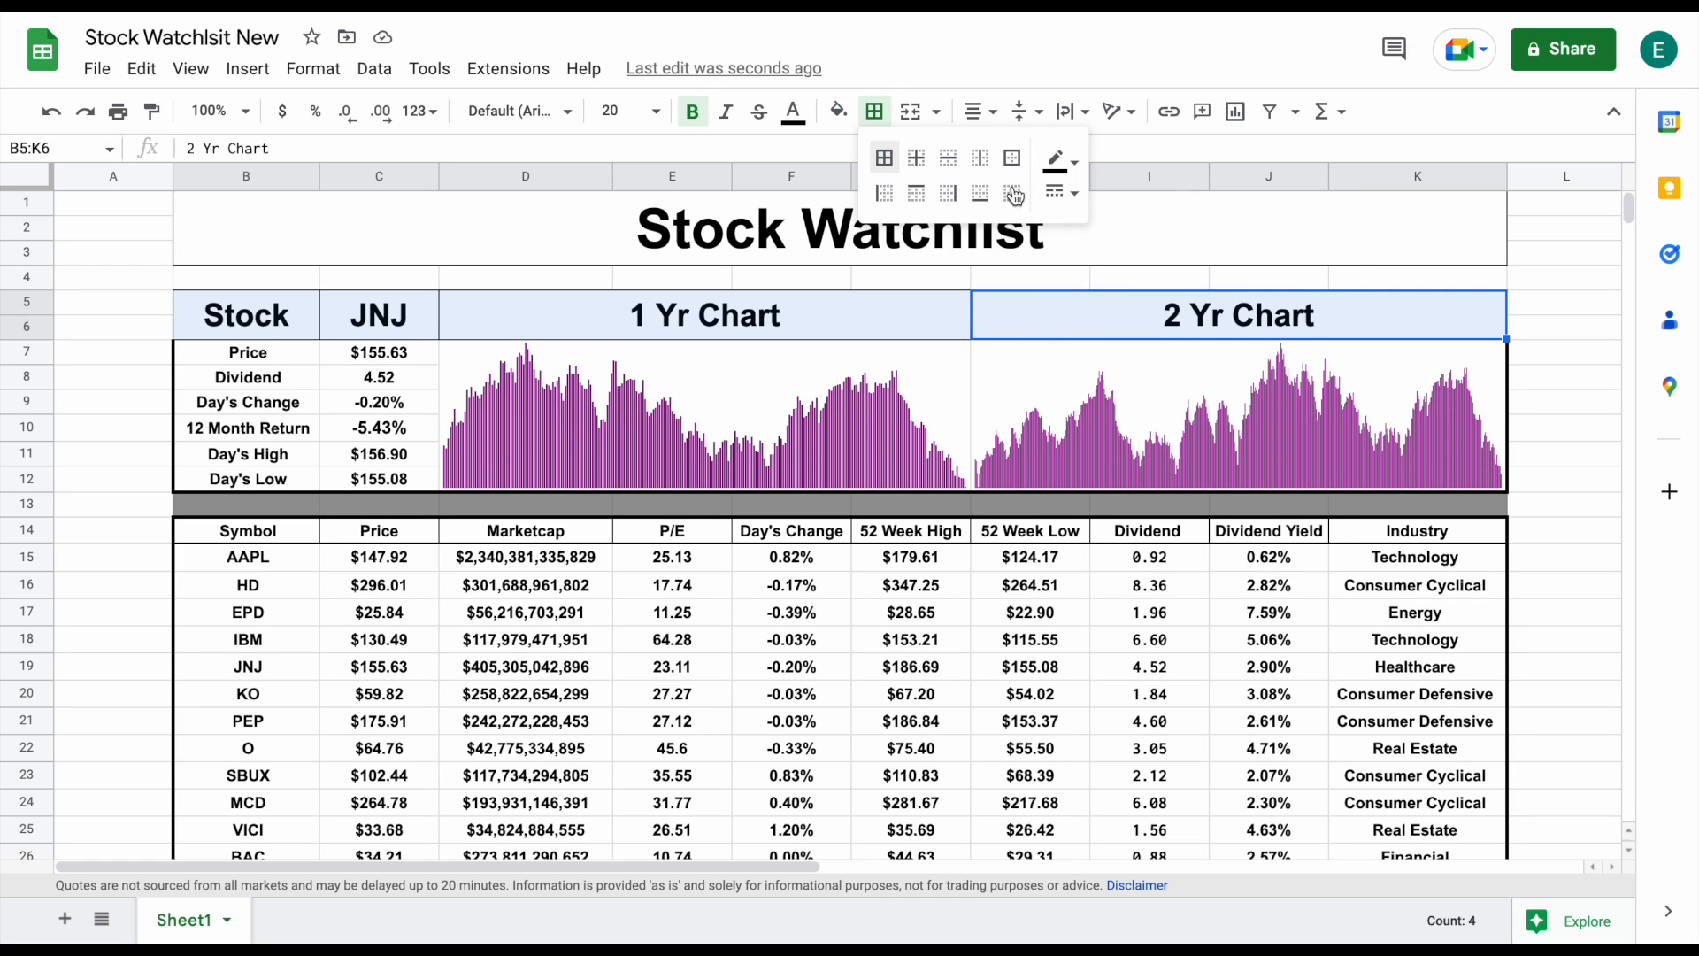
{"action": "left_click", "coordinate": [917, 193]}
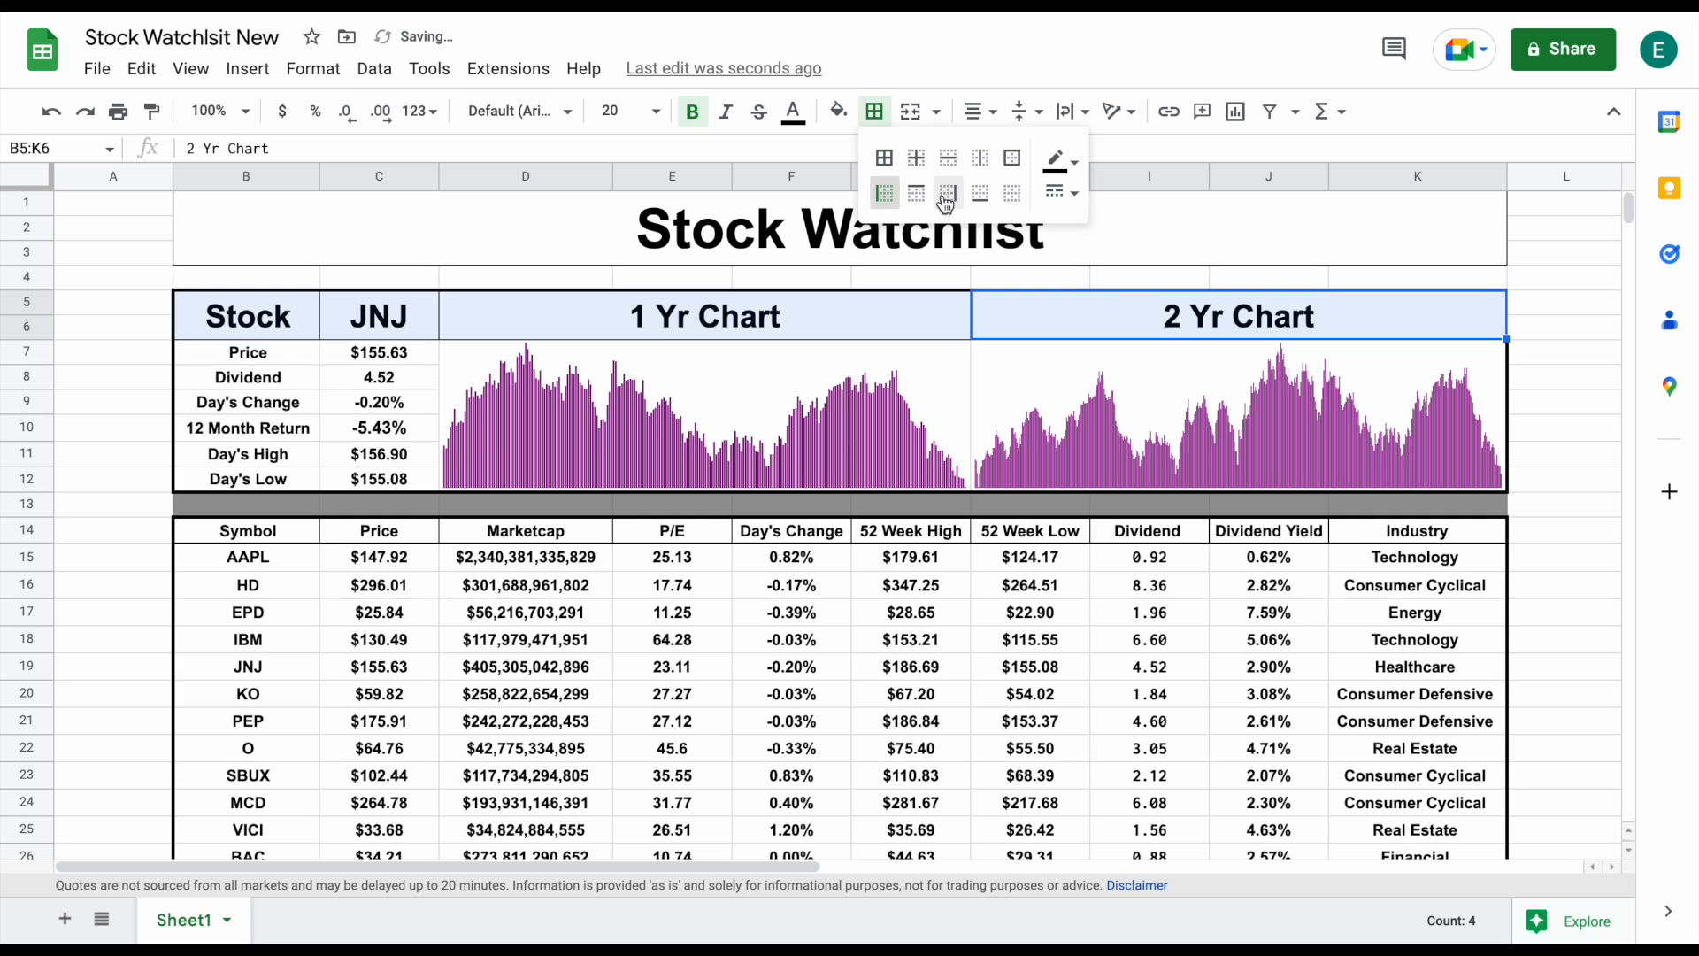
{"action": "left_click", "coordinate": [1579, 307]}
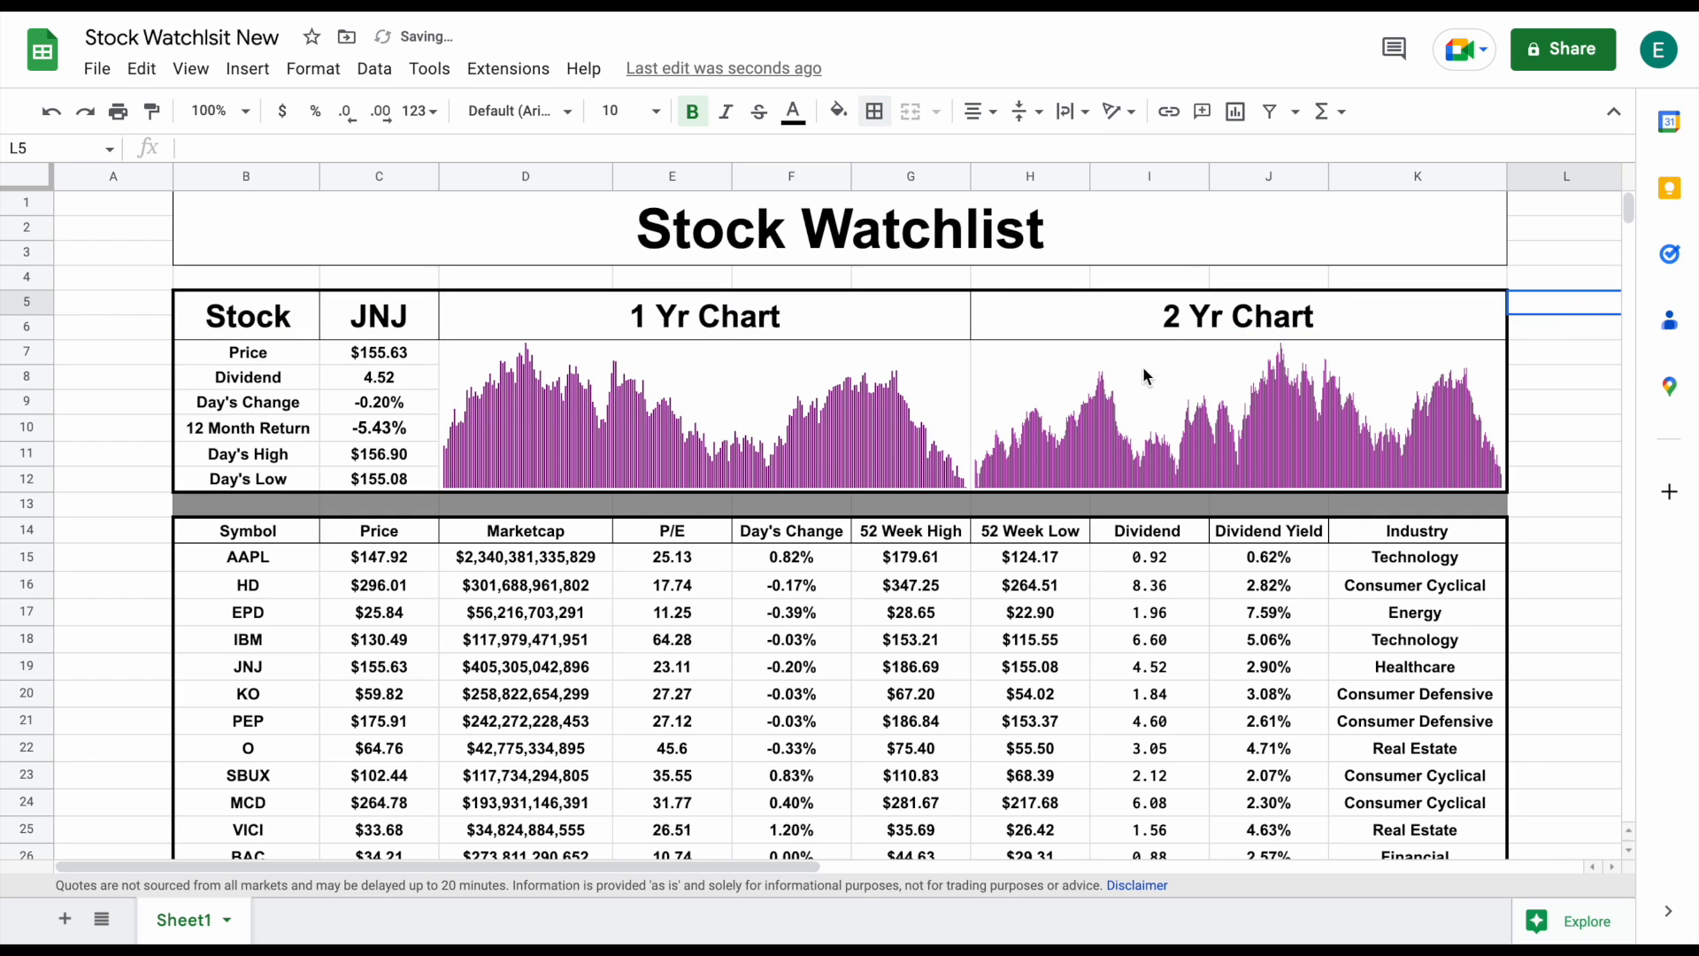
Fill the merged "Stock Watchlist" title cell B1:K3 with the standard yellow-orange color
{"action": "left_click", "coordinate": [927, 199]}
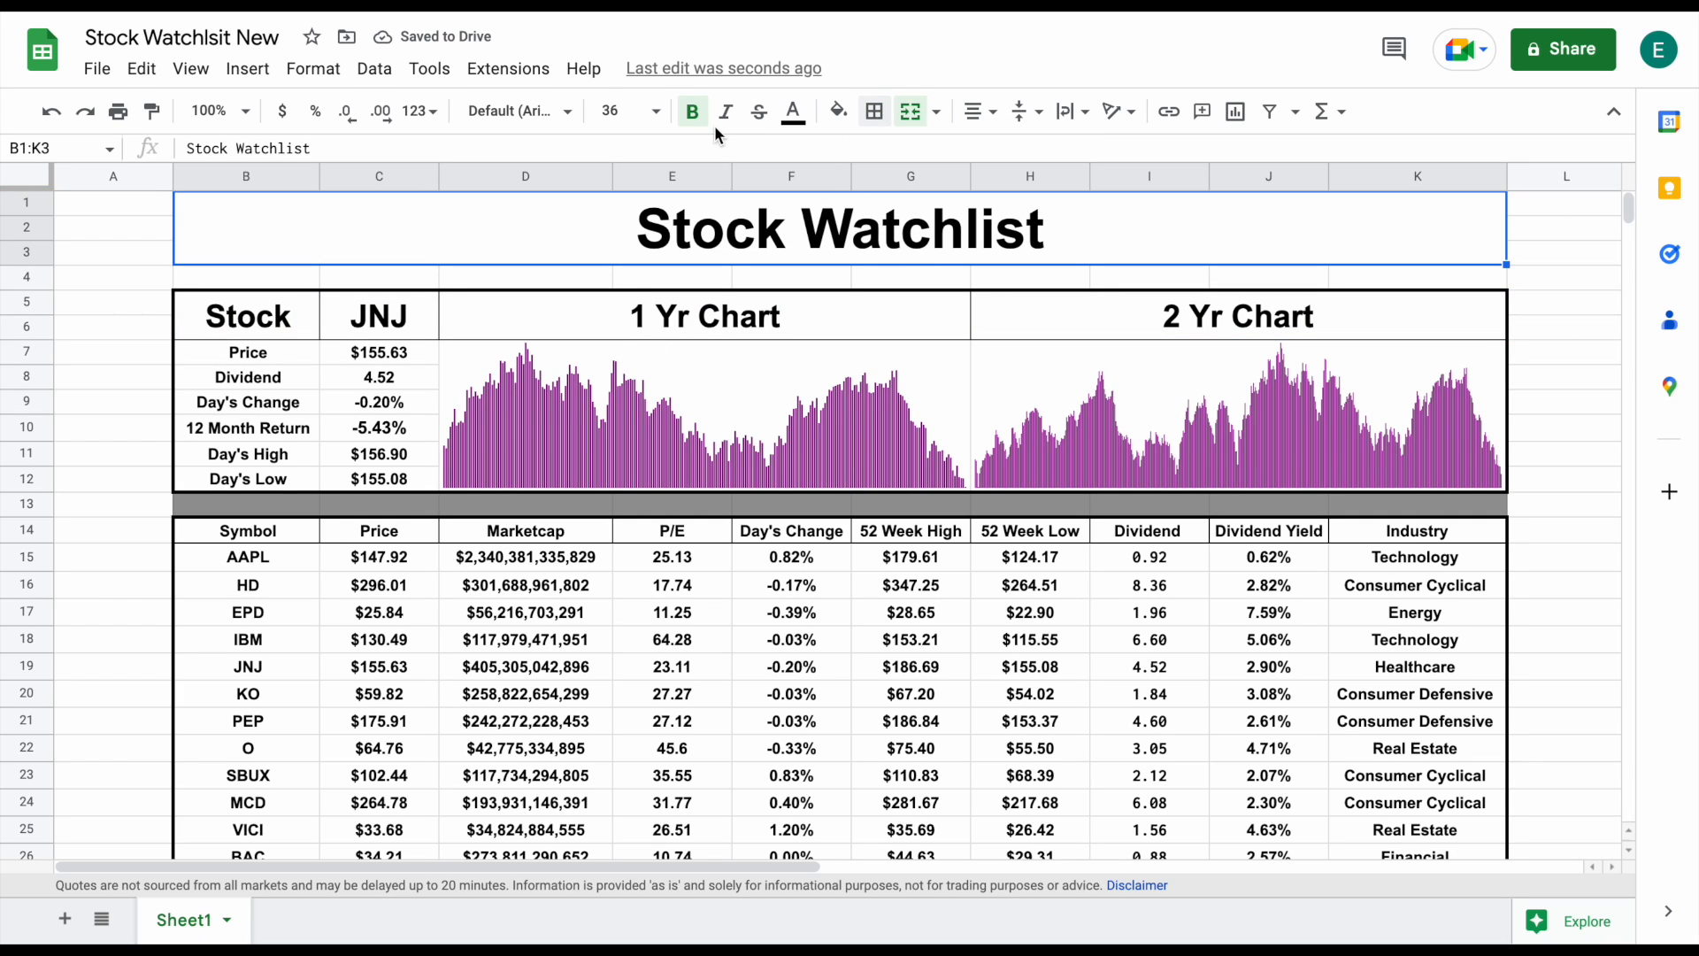
{"action": "left_click", "coordinate": [838, 110]}
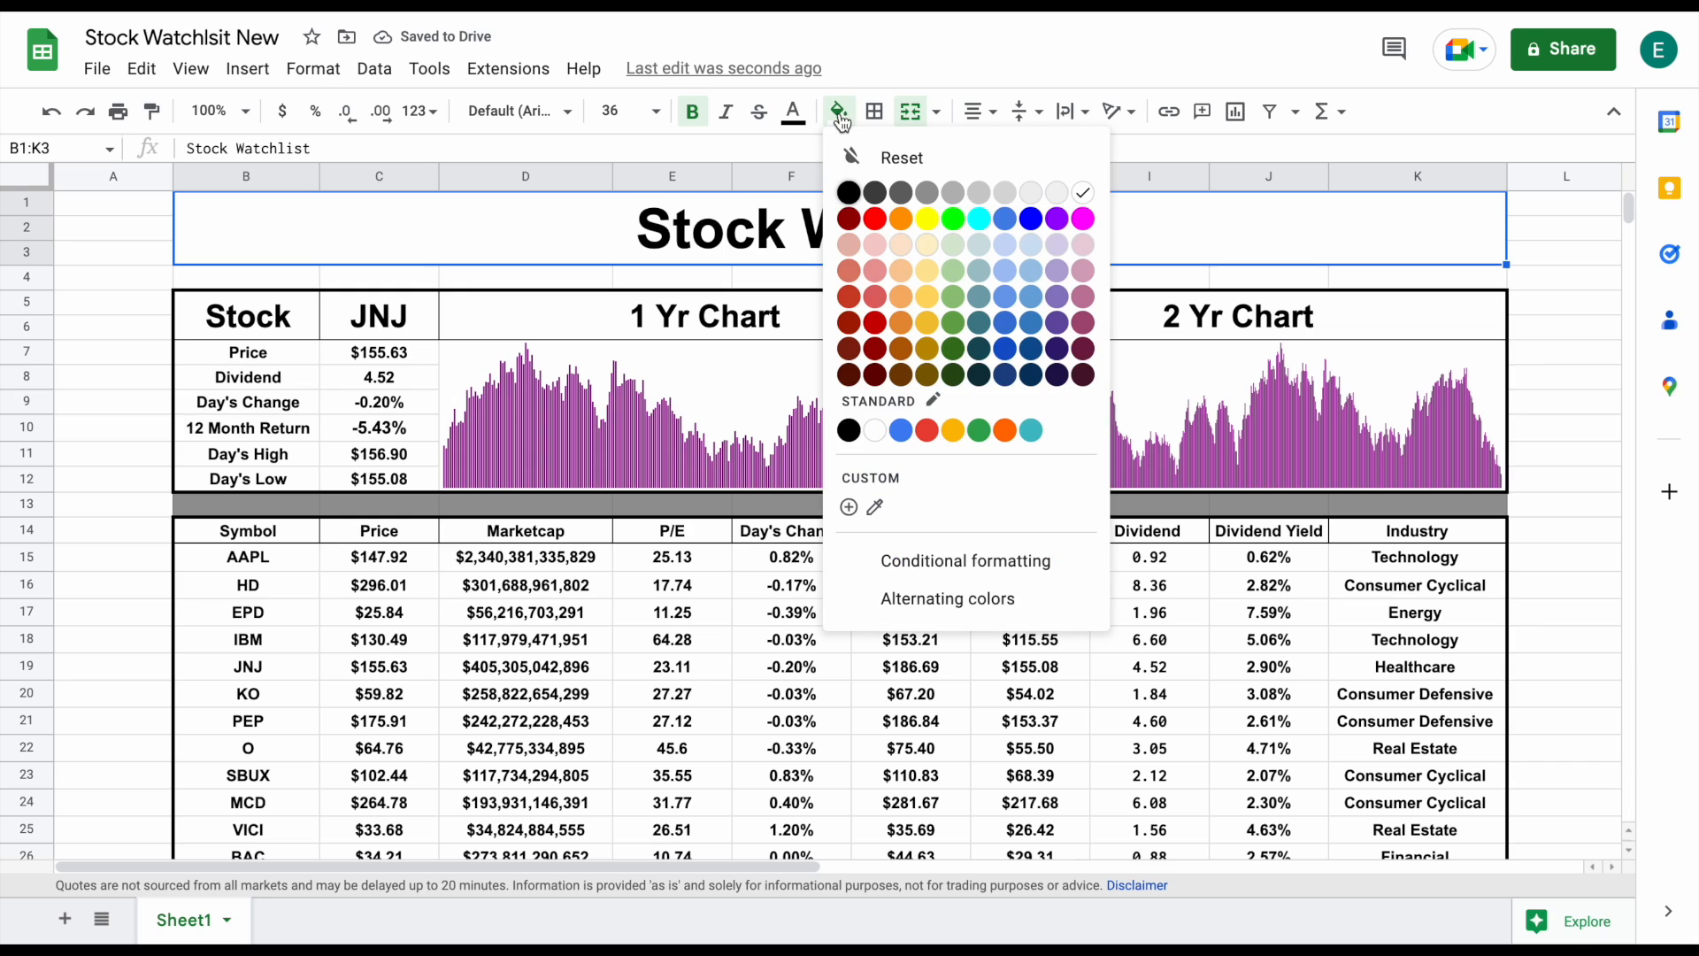
{"action": "left_click", "coordinate": [954, 431]}
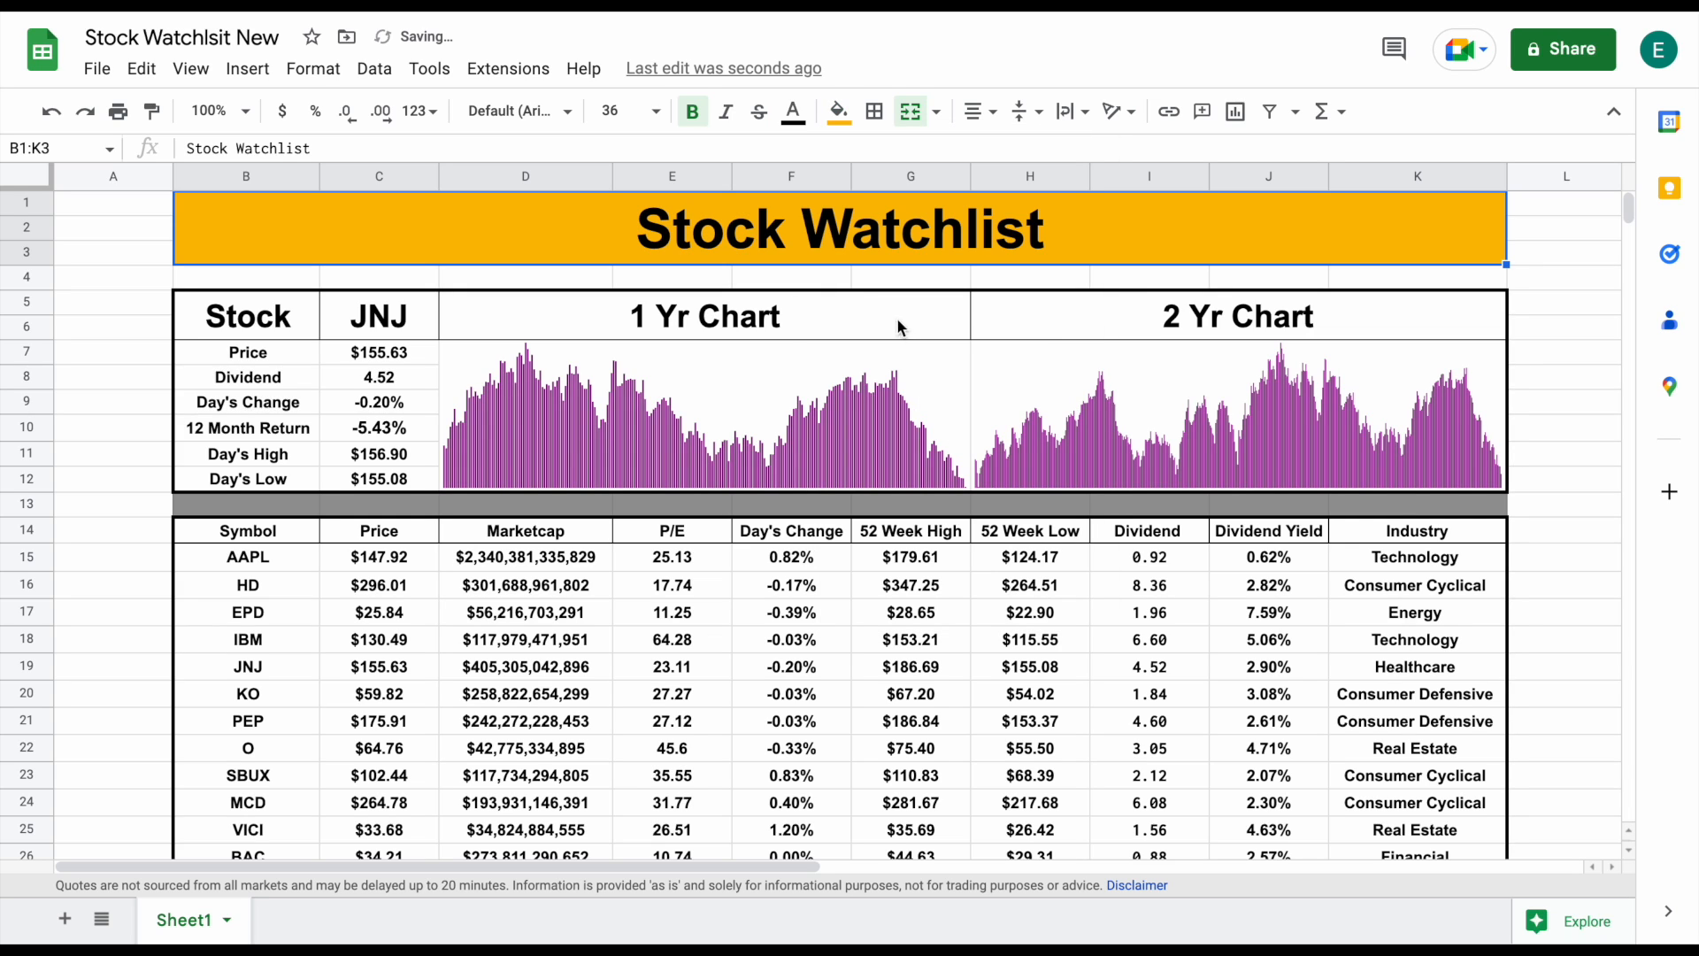
Fill the "Stock", "1 Yr Chart" and "2 Yr Chart" heading cells with a lighter medium blue
{"action": "left_click", "coordinate": [257, 321]}
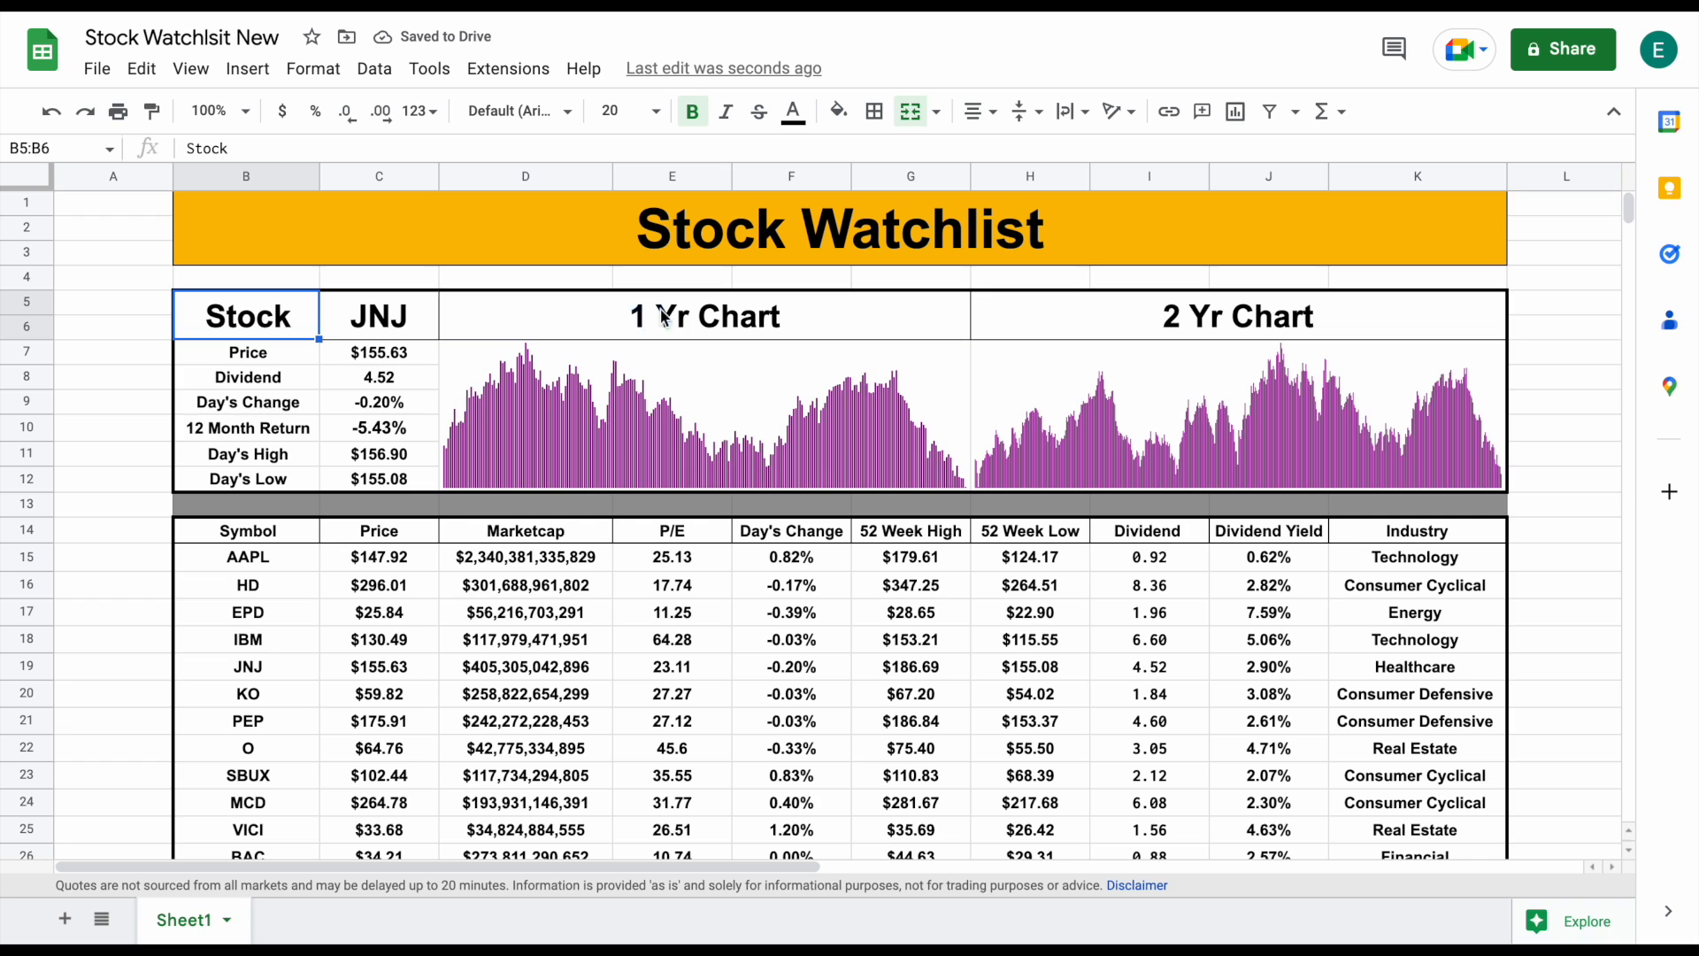
{"action": "left_click_drag", "start_coordinate": [647, 317], "coordinate": [1032, 315]}
{"action": "left_click", "coordinate": [838, 111]}
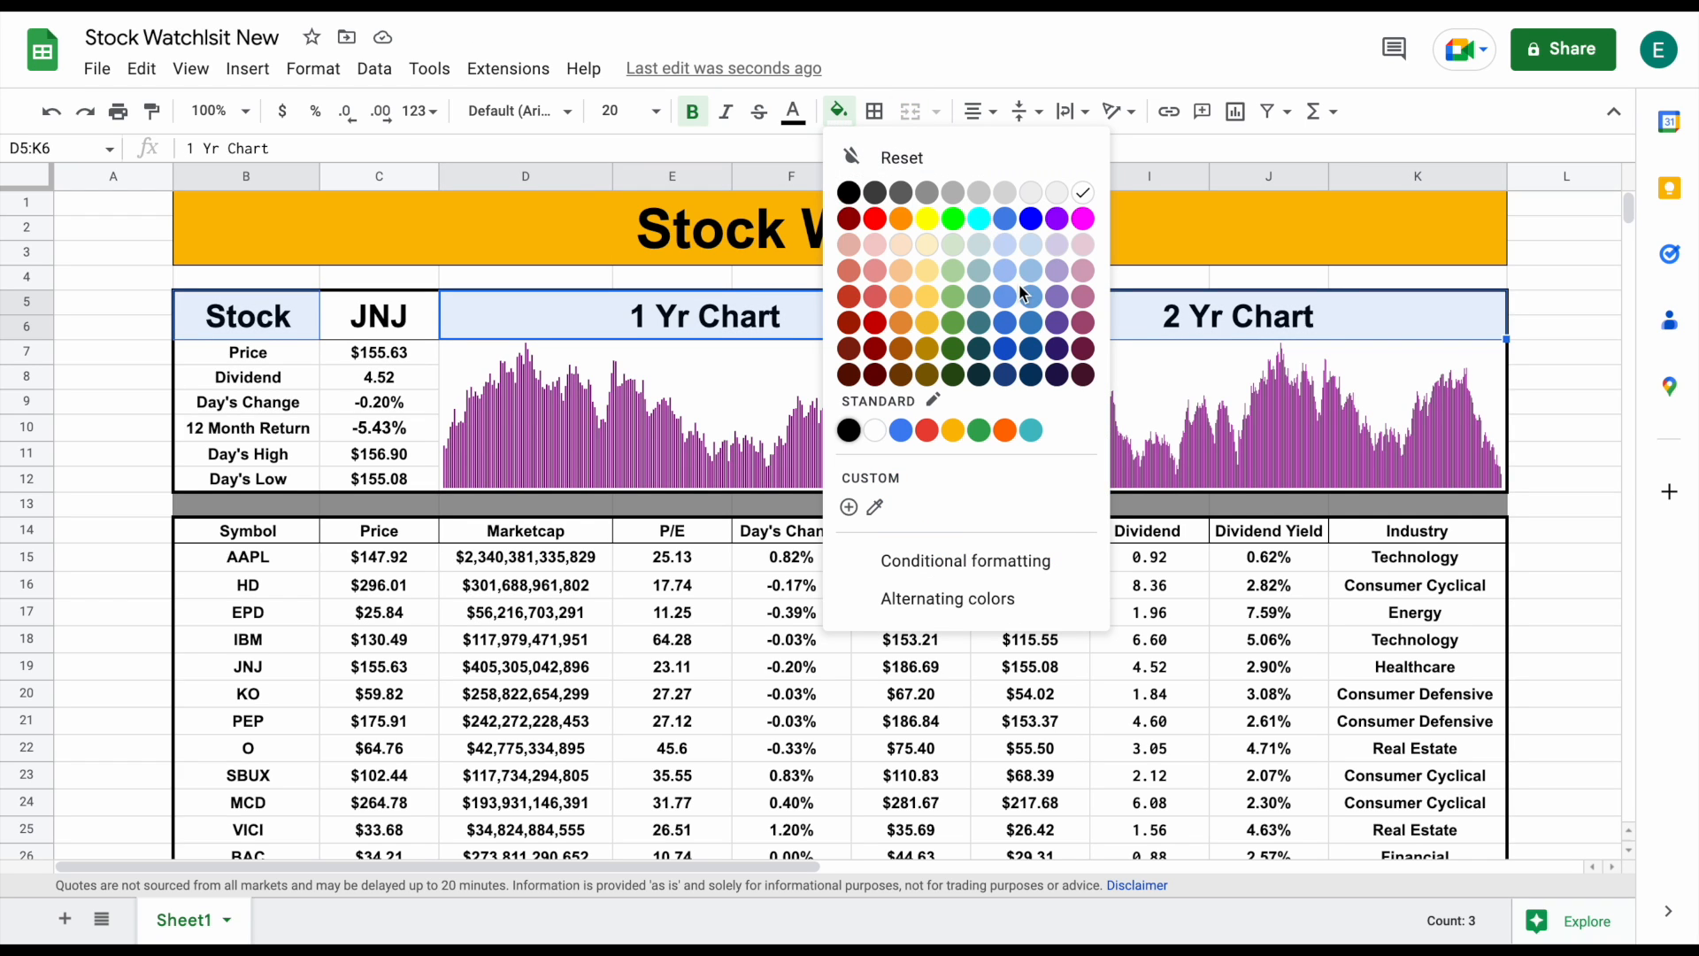
{"action": "left_click", "coordinate": [1005, 322]}
{"action": "left_click", "coordinate": [841, 111]}
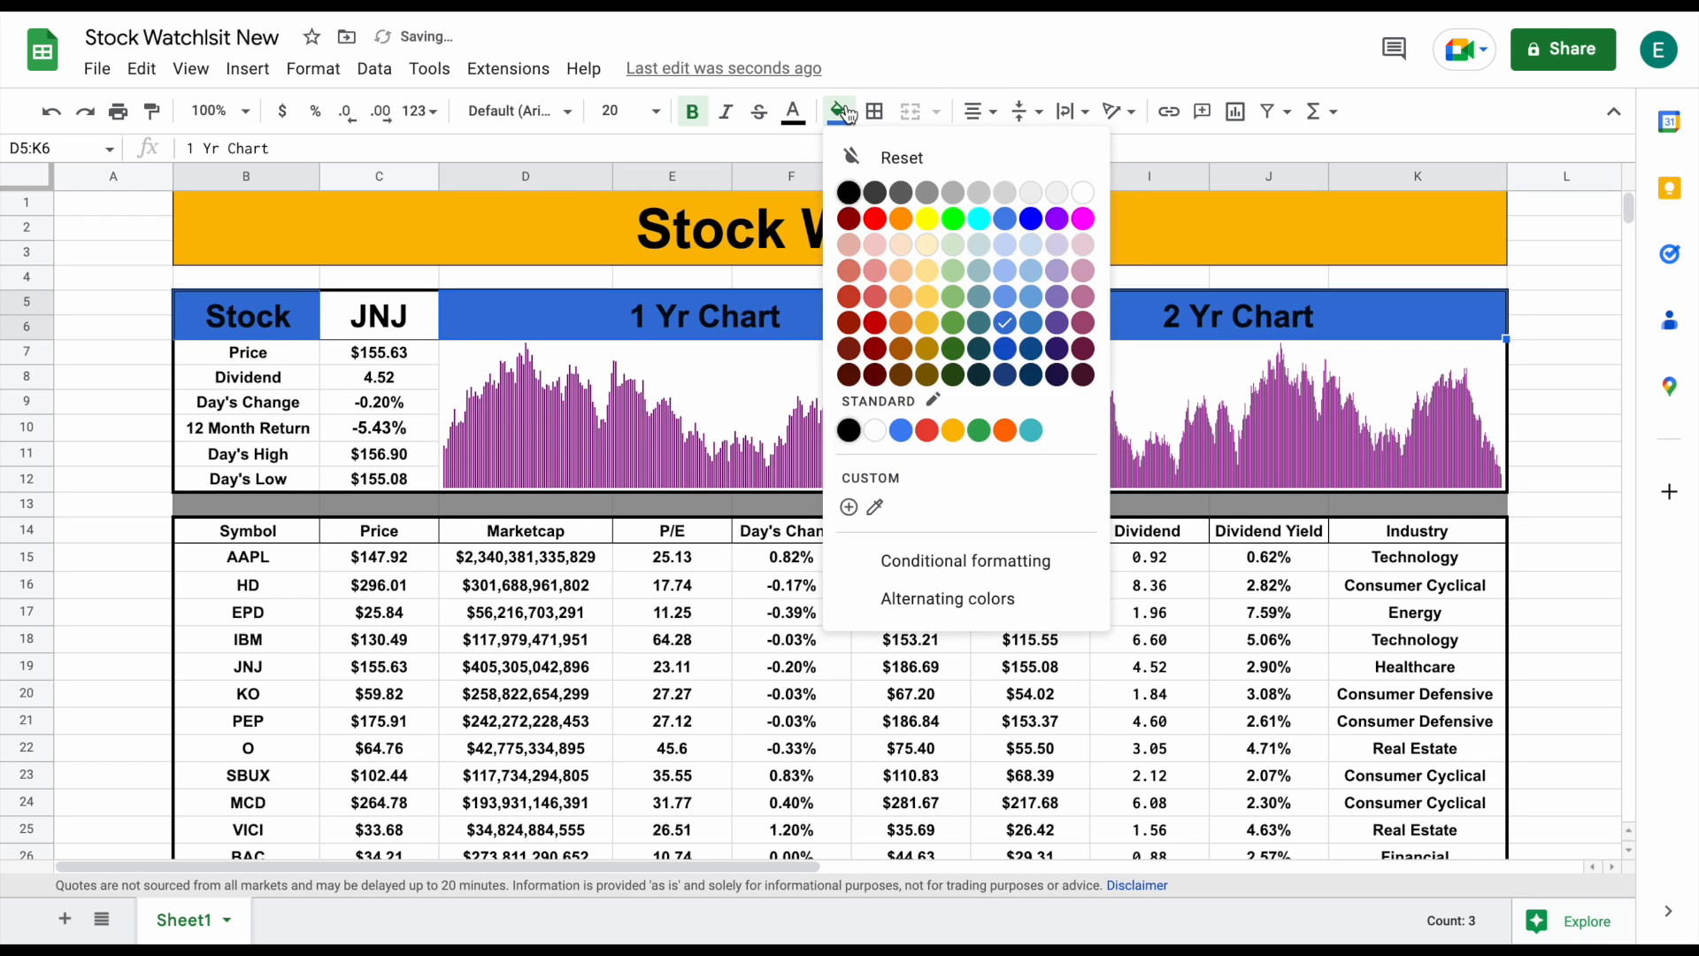
{"action": "left_click", "coordinate": [1031, 323]}
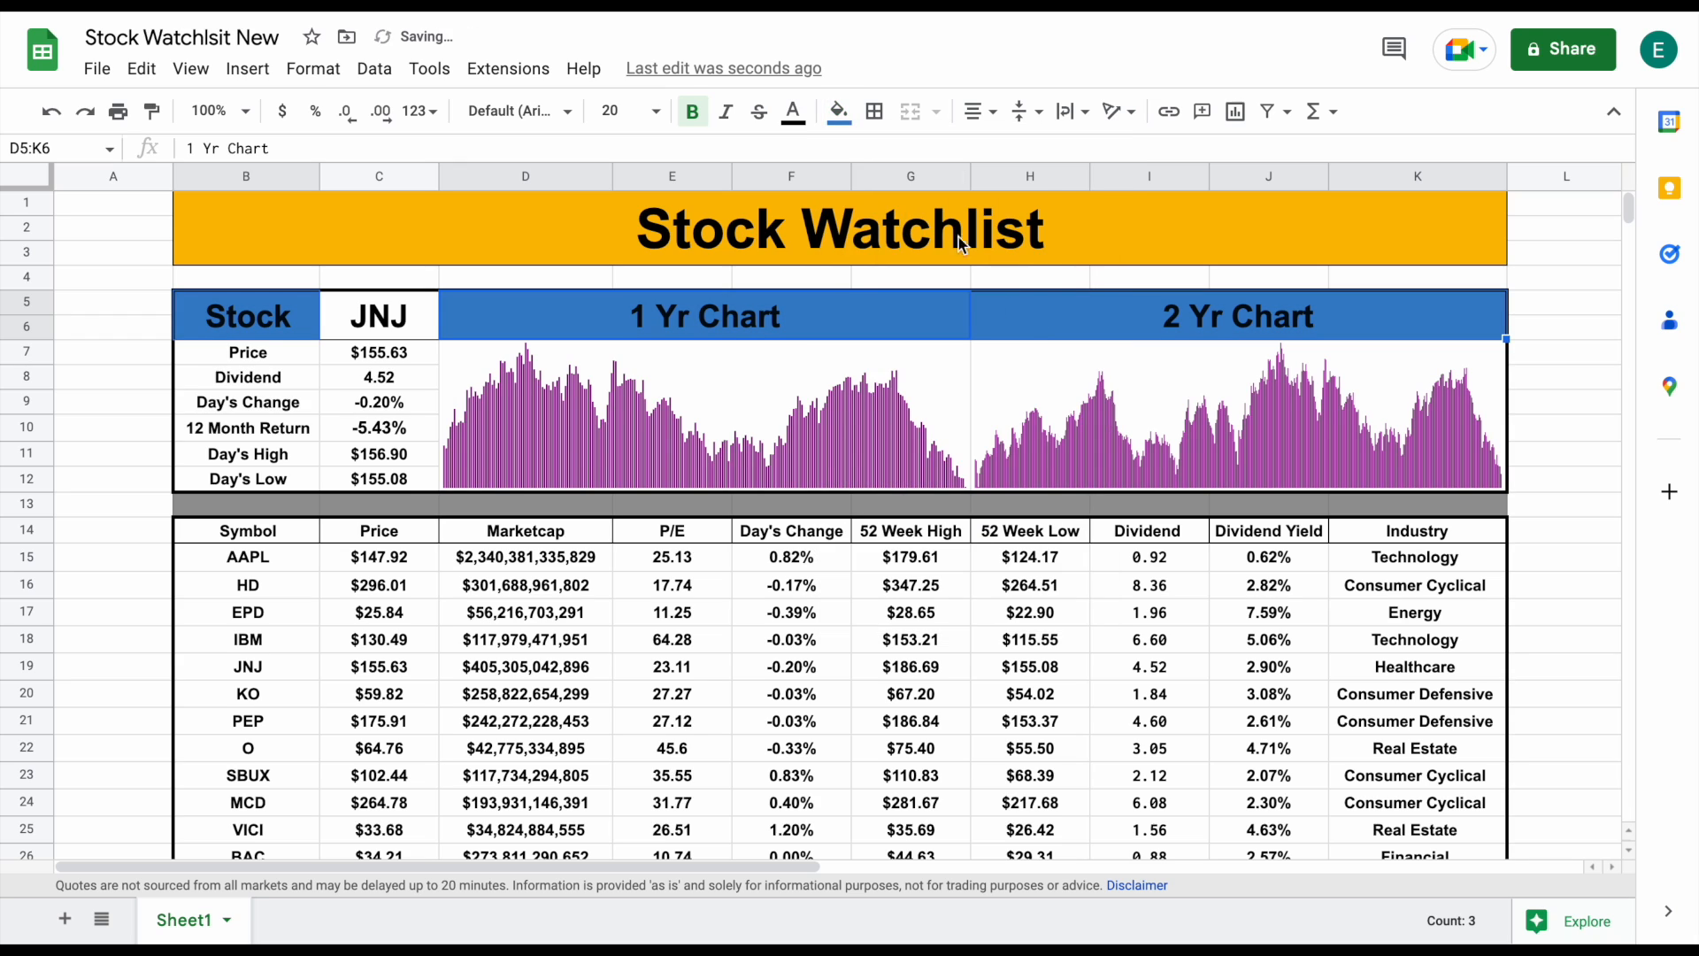
{"action": "left_click", "coordinate": [838, 111]}
{"action": "left_click", "coordinate": [1023, 299]}
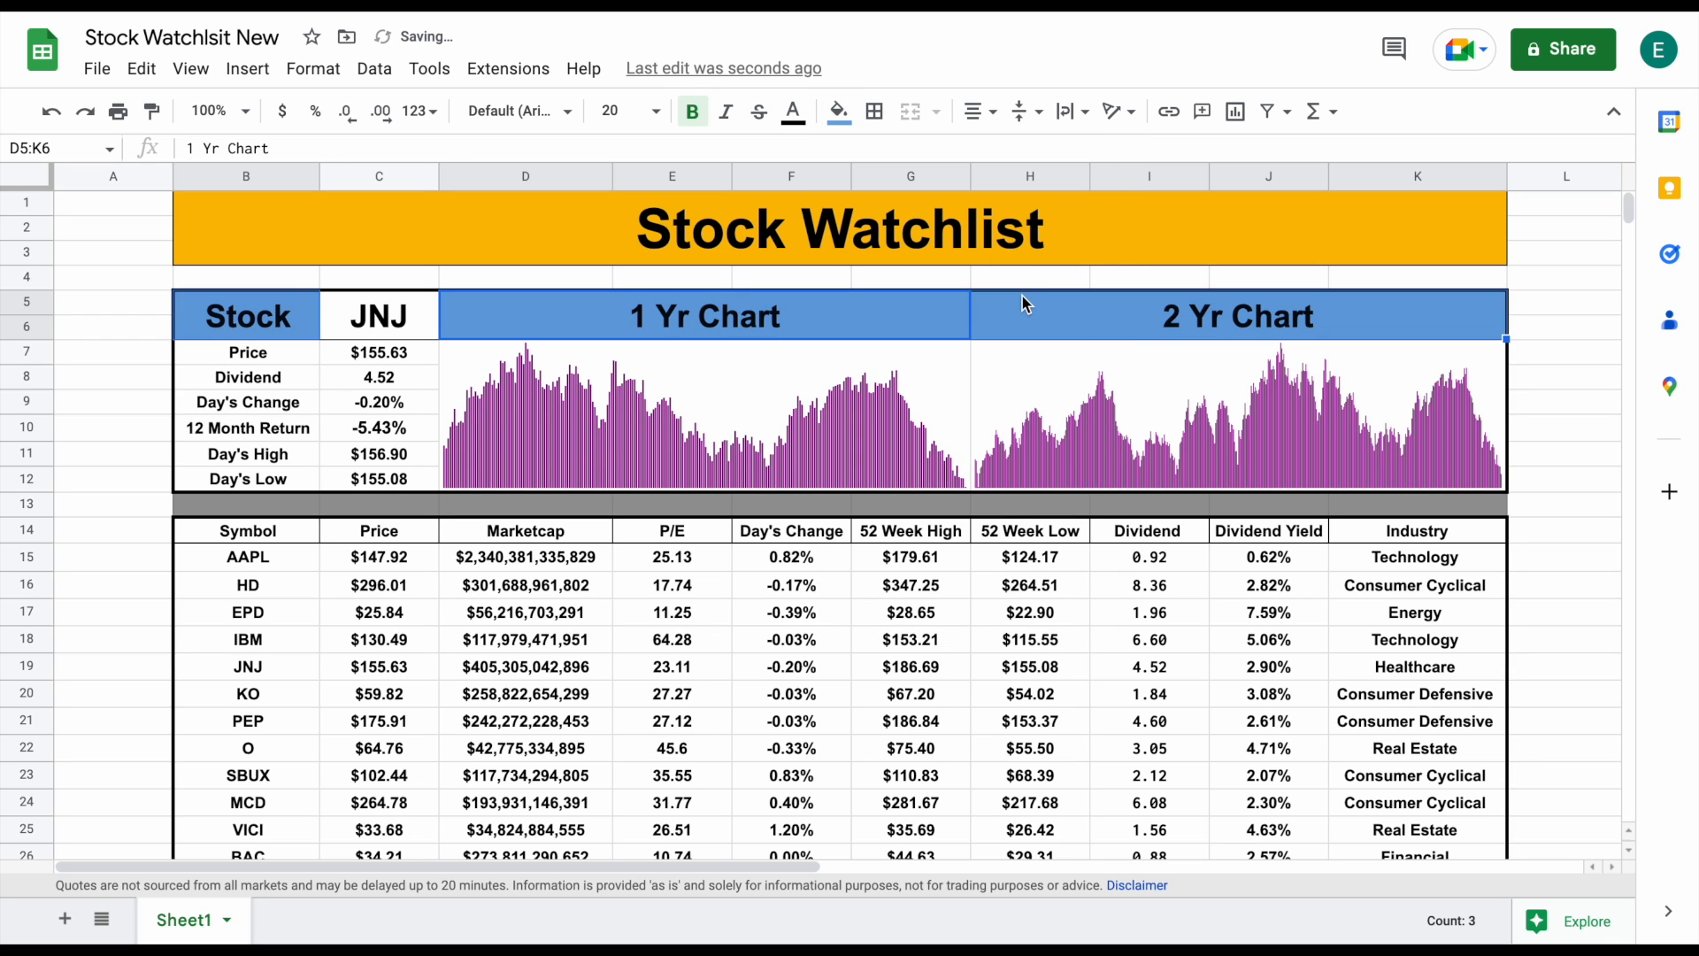
Change the font color of the ticker in cell C5 to bright blue
{"action": "left_click", "coordinate": [392, 323]}
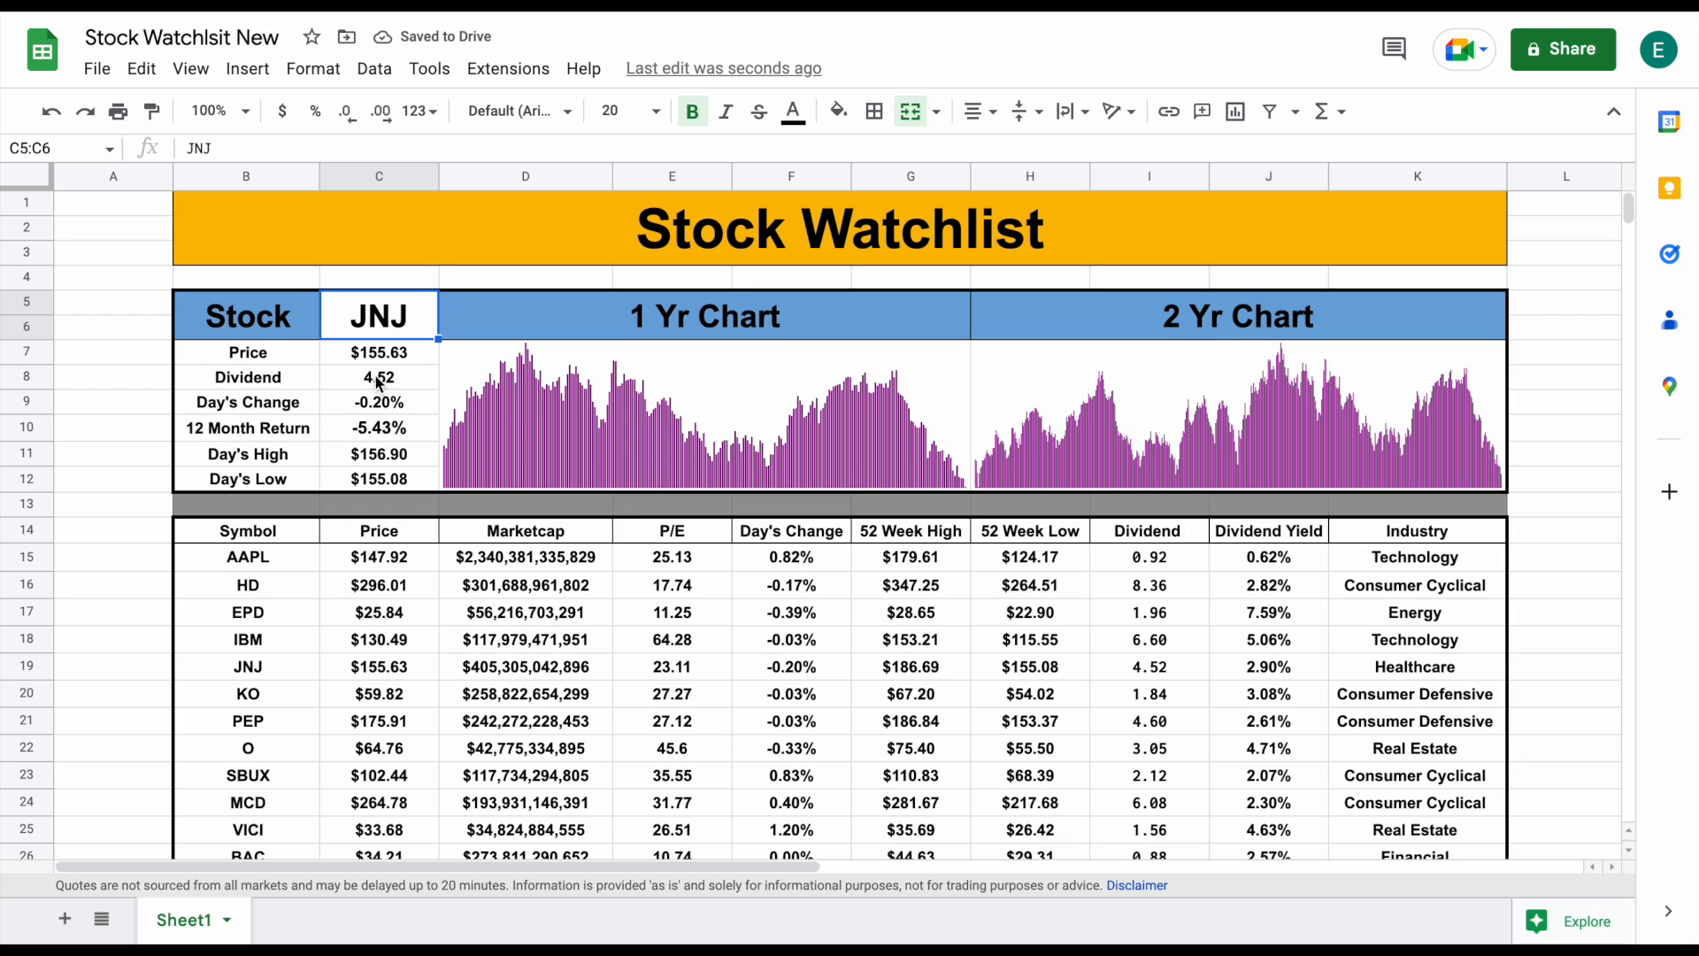
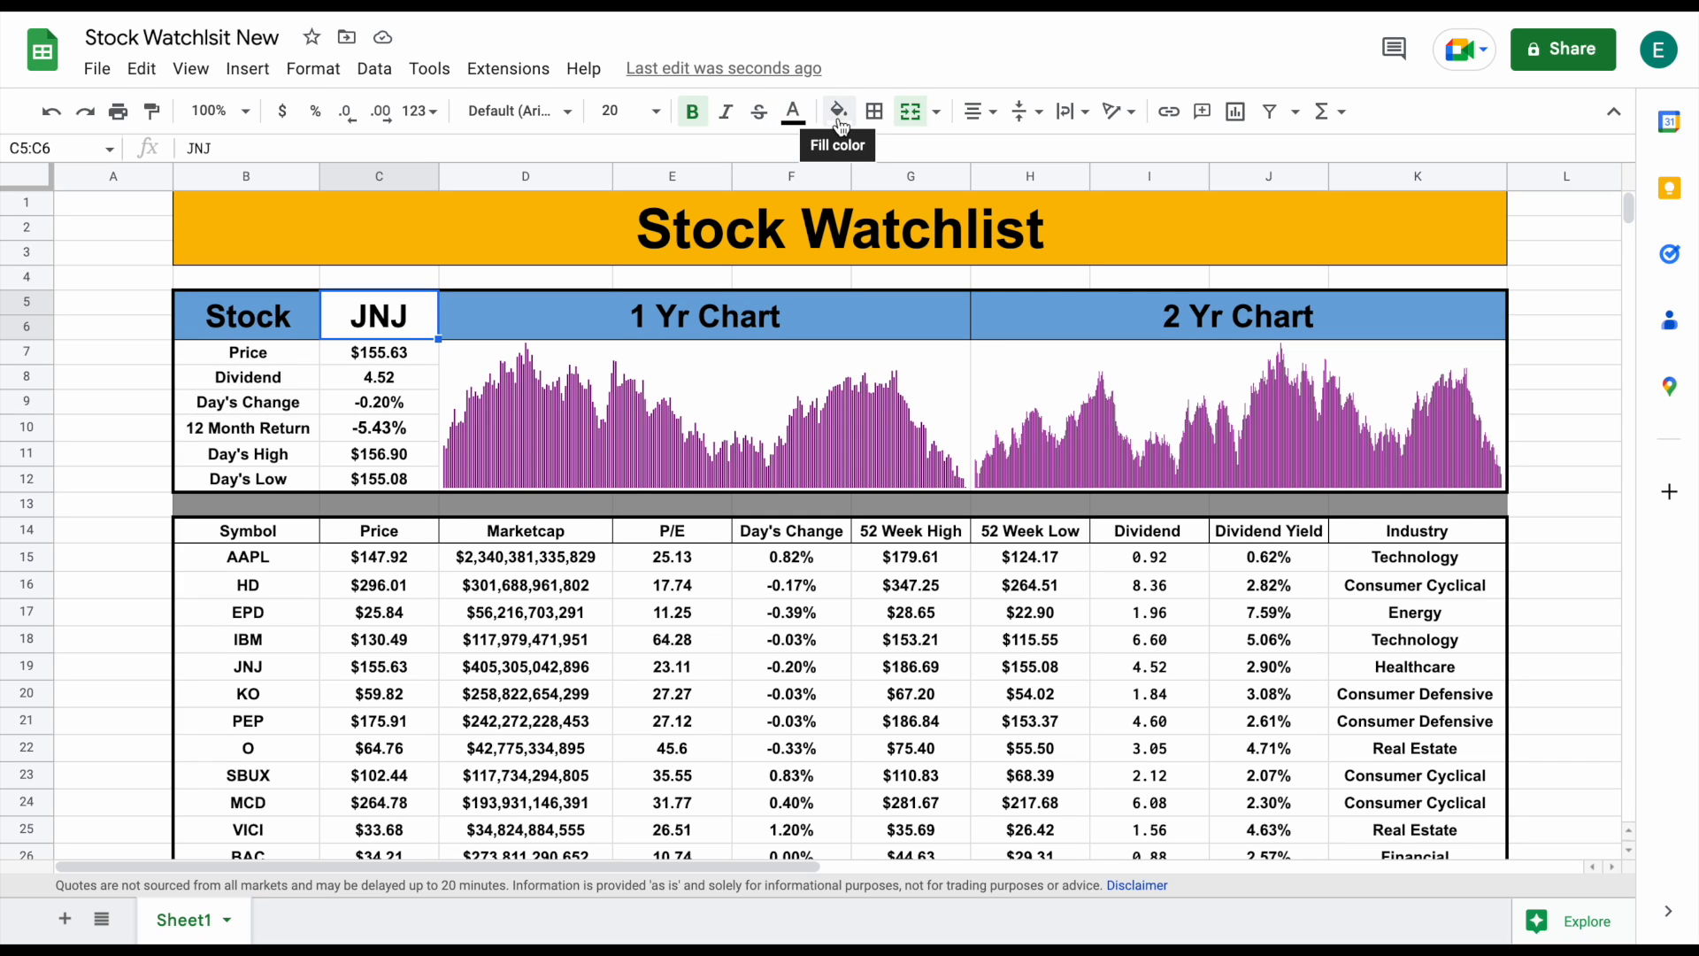
{"action": "left_click", "coordinate": [792, 109]}
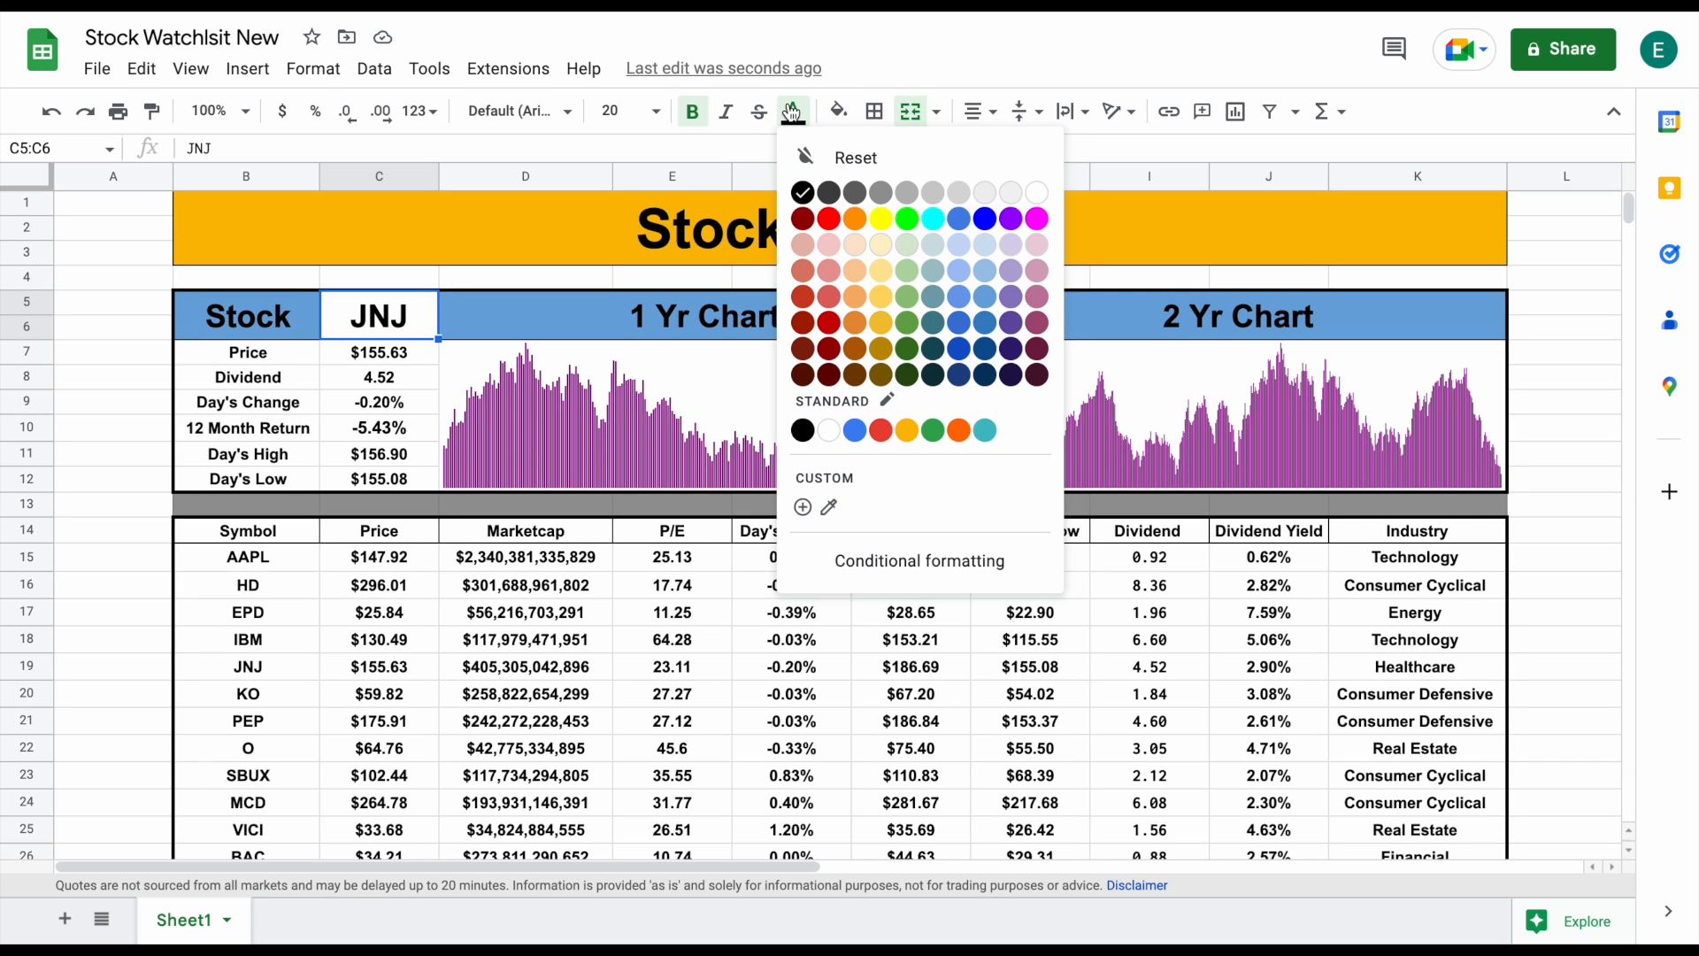
{"action": "left_click", "coordinate": [985, 220]}
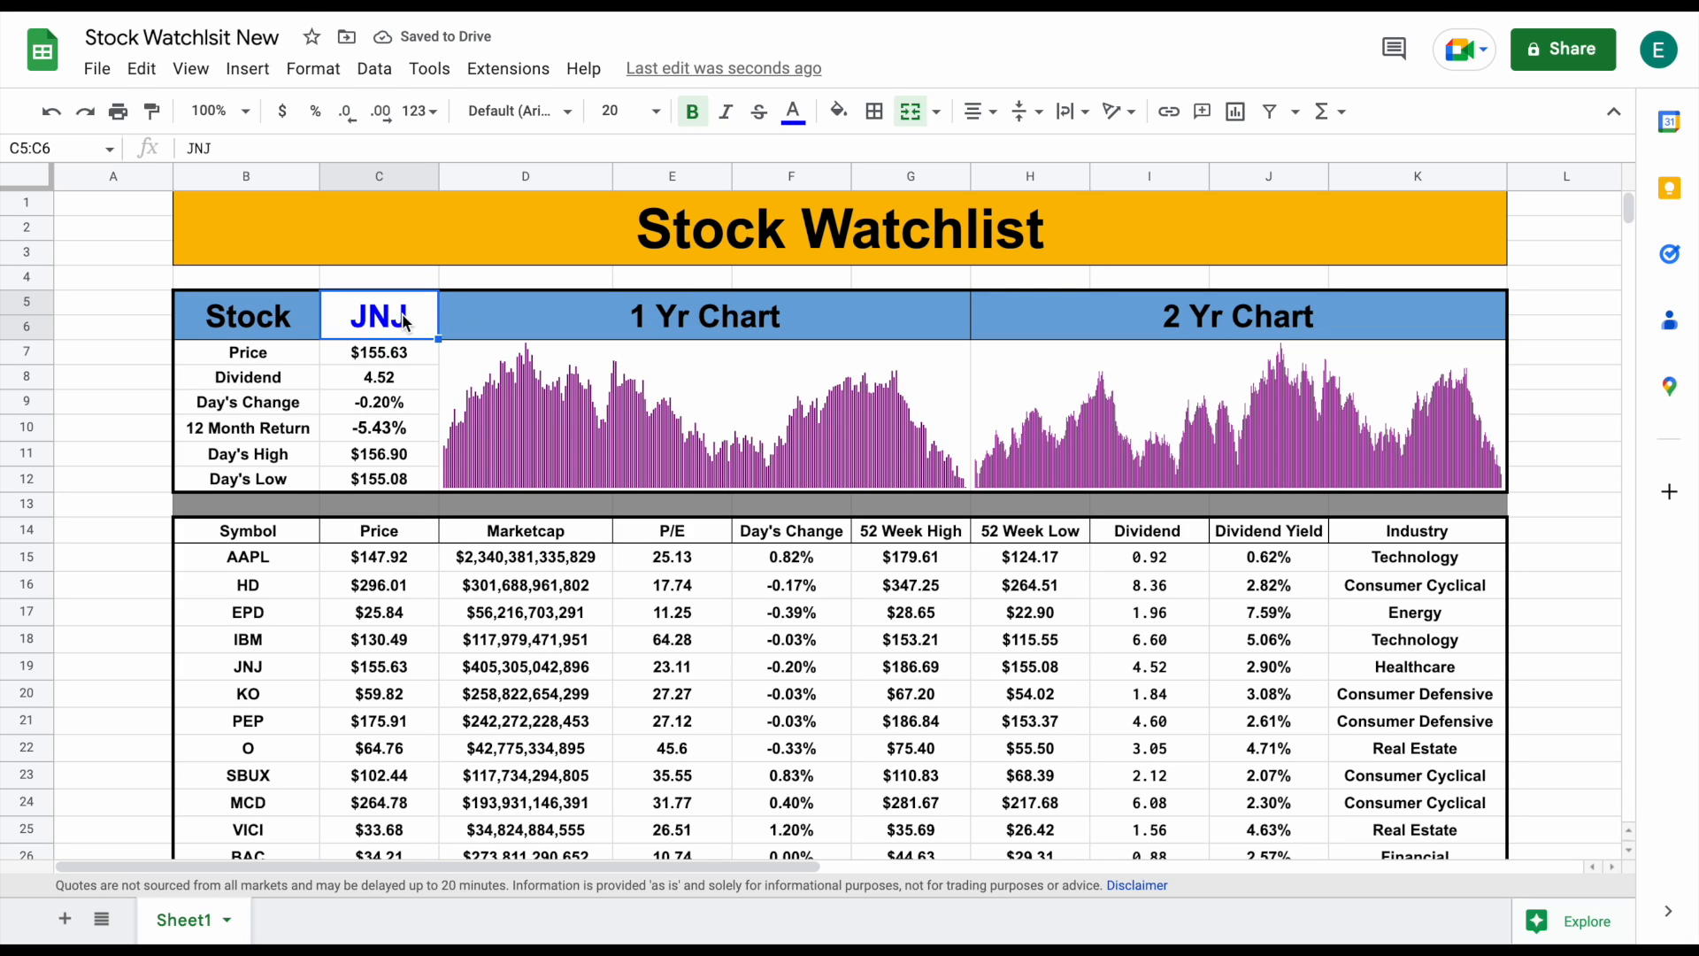
Test the summary box by entering the ticker BAC in C5 and replacing it with KO
{"action": "type", "text": "BAC"}
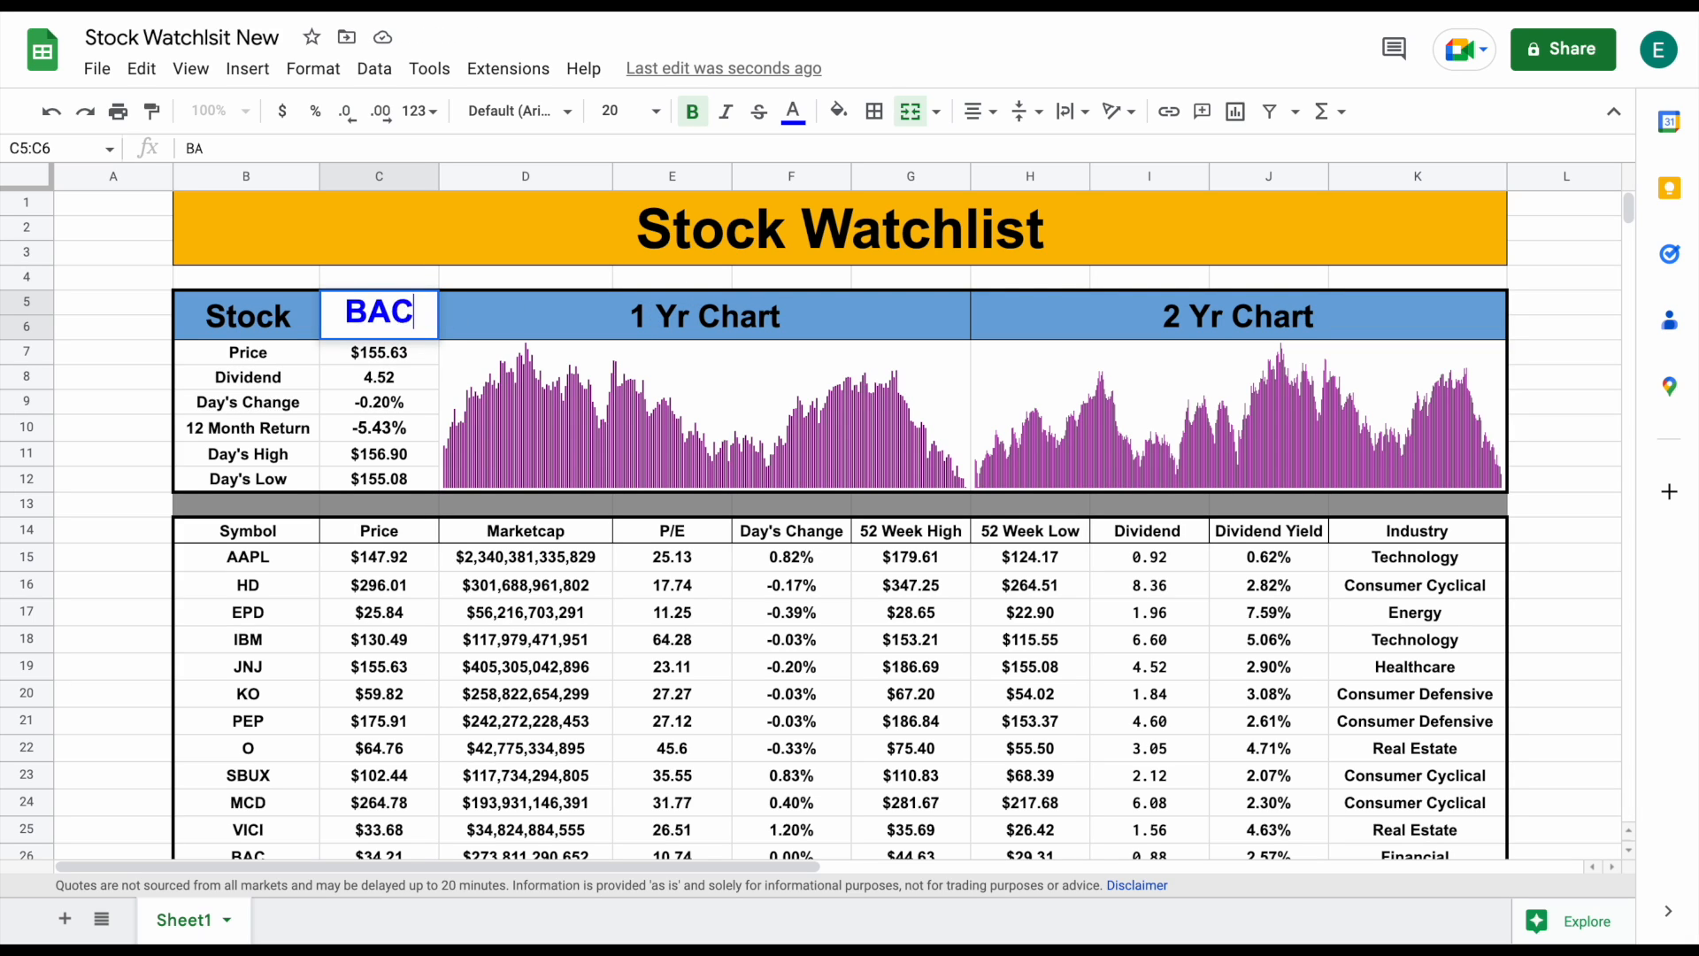
{"action": "key", "text": "Return"}
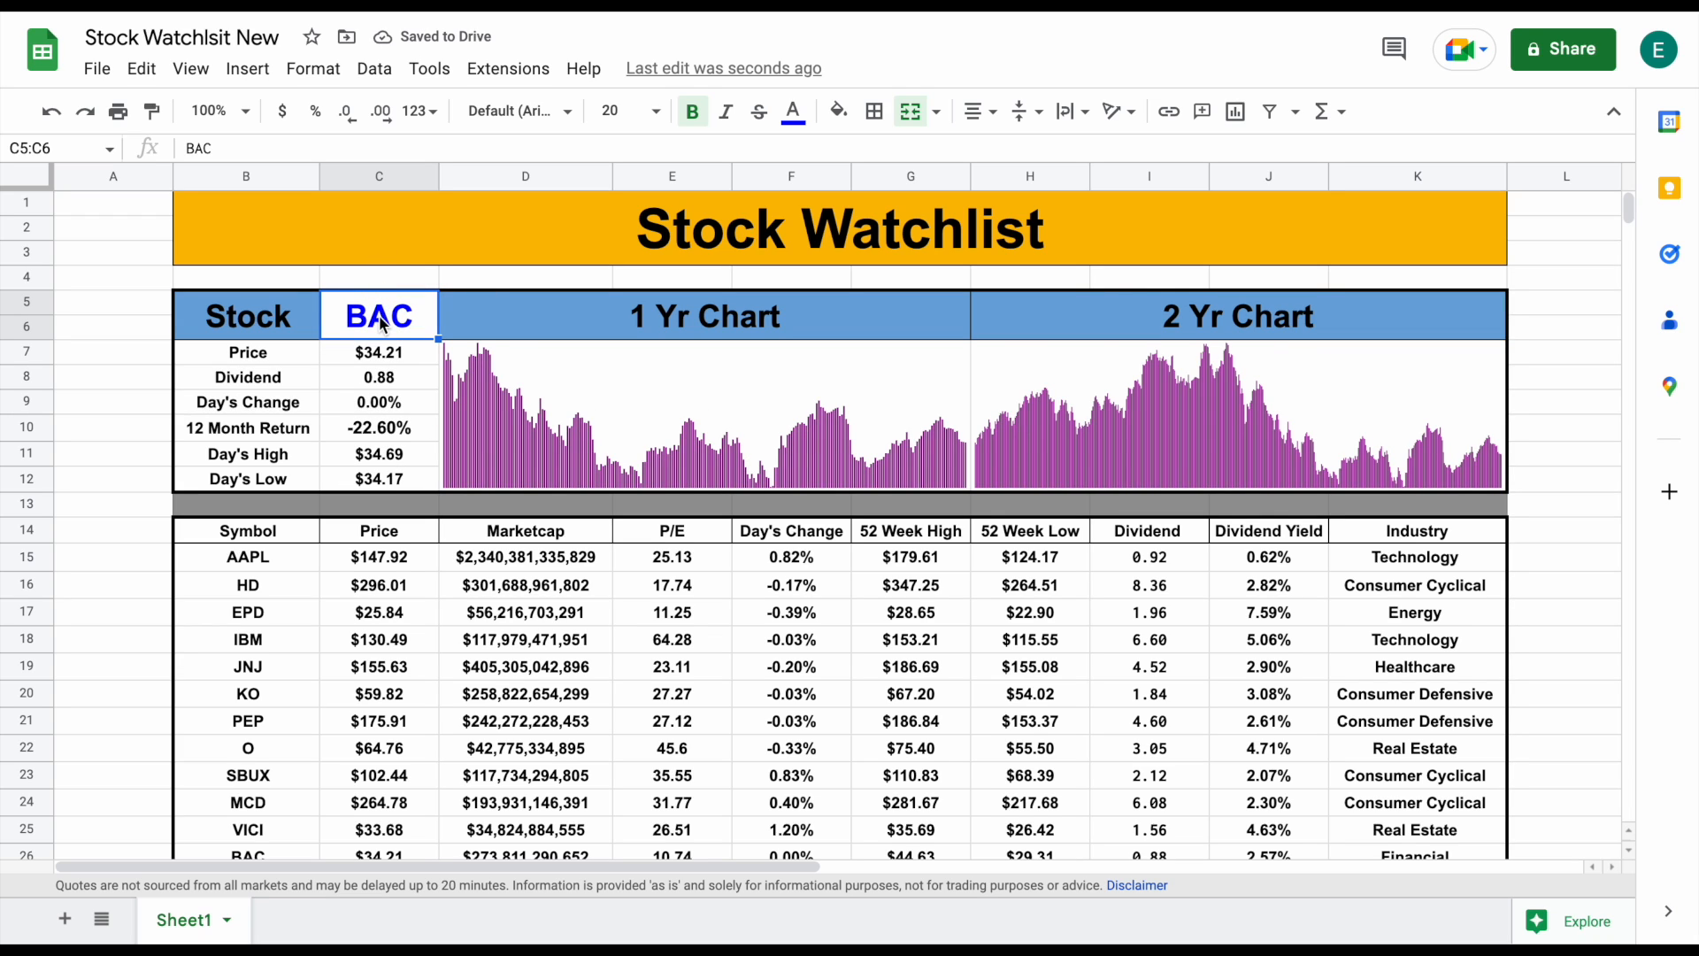
{"action": "type", "text": "KO"}
{"action": "key", "text": "Return"}
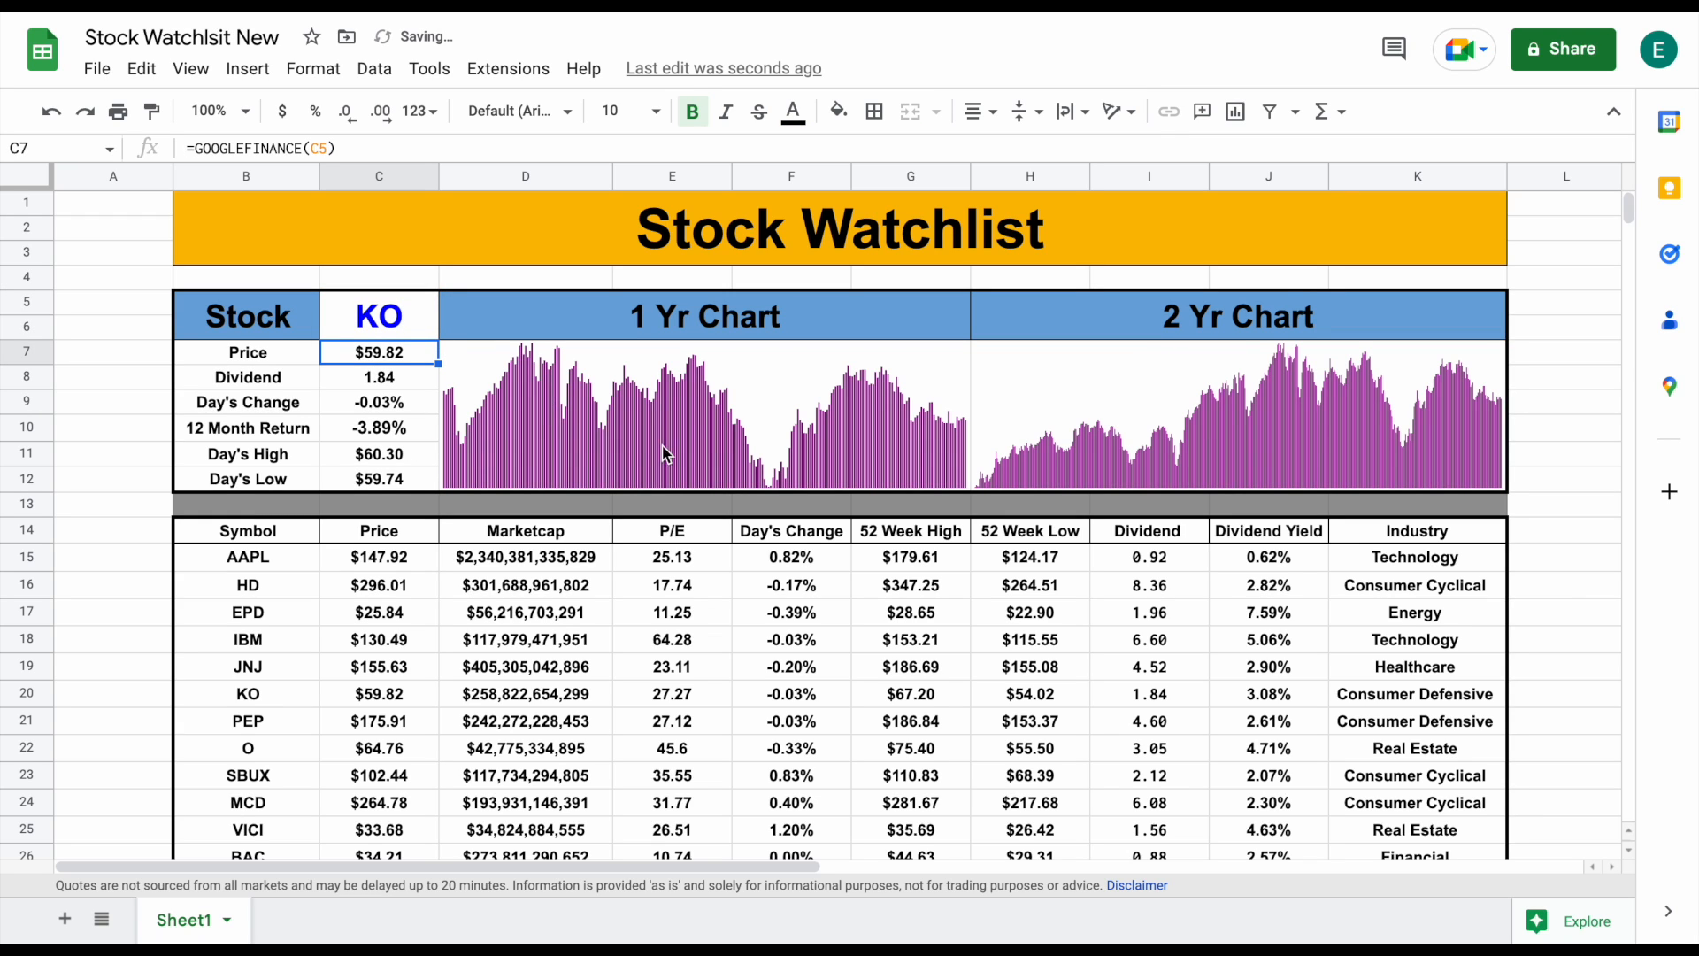
Fill the ticker table's header row B14:K14 with a pale red color
{"action": "left_click_drag", "start_coordinate": [248, 316], "coordinate": [1211, 450]}
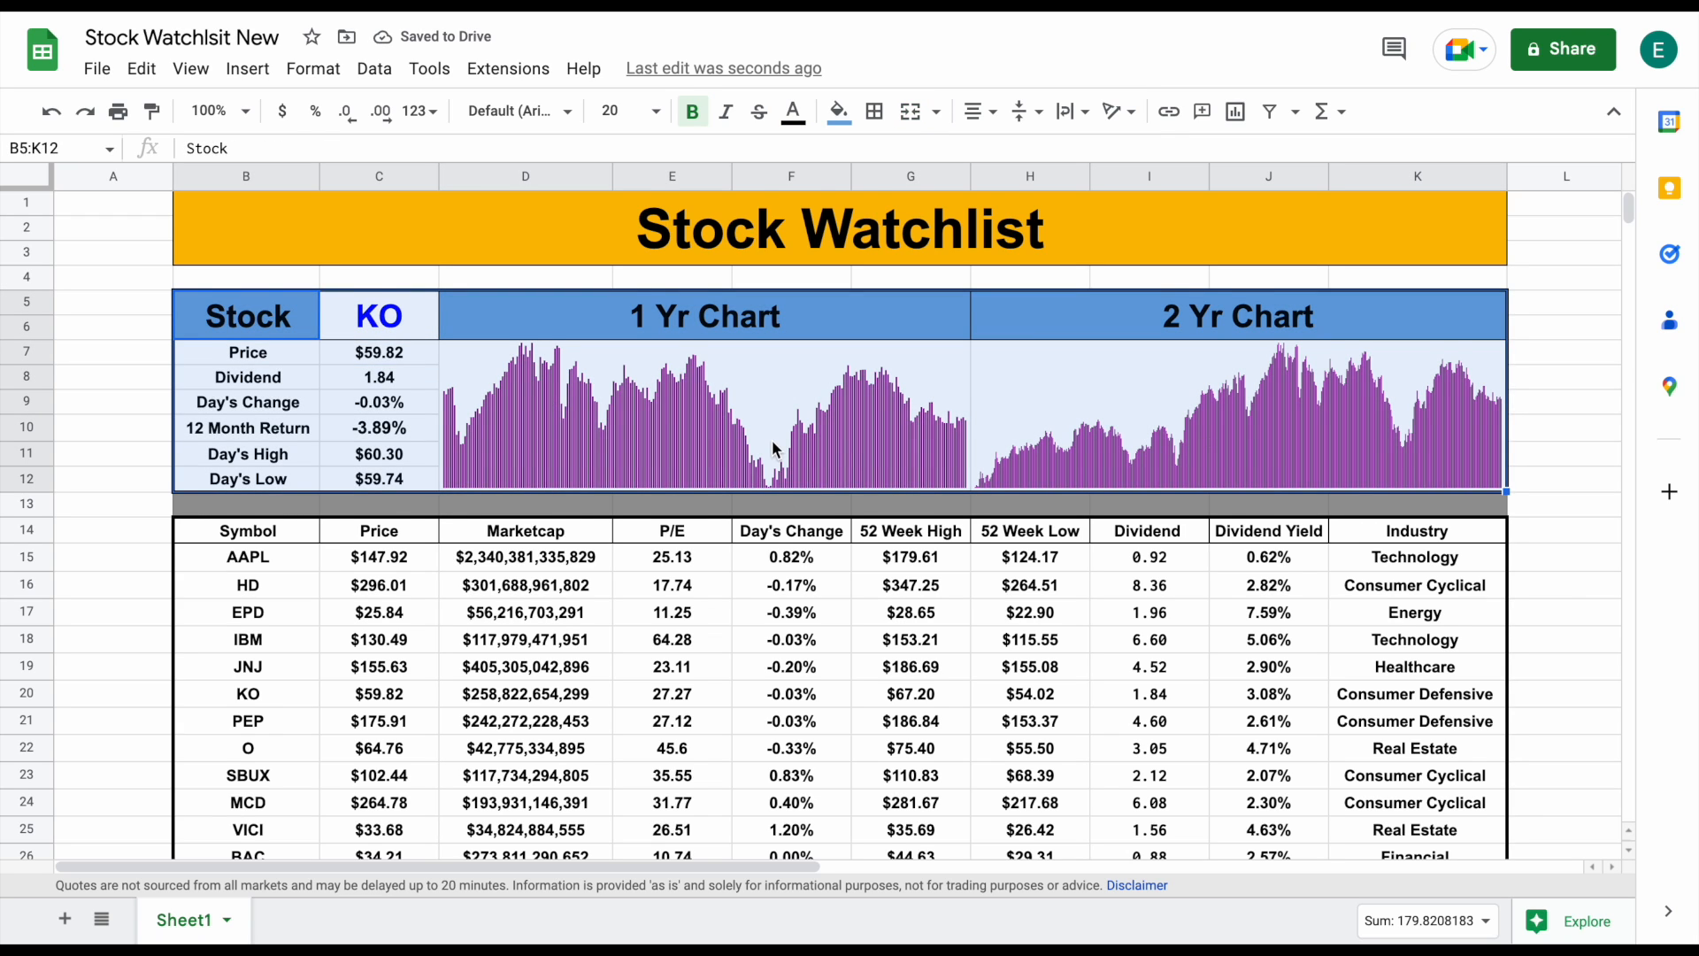
{"action": "scroll", "coordinate": [773, 449], "scroll_direction": "down", "scroll_amount": 1}
{"action": "left_click_drag", "start_coordinate": [263, 465], "coordinate": [1421, 461]}
{"action": "left_click", "coordinate": [839, 110]}
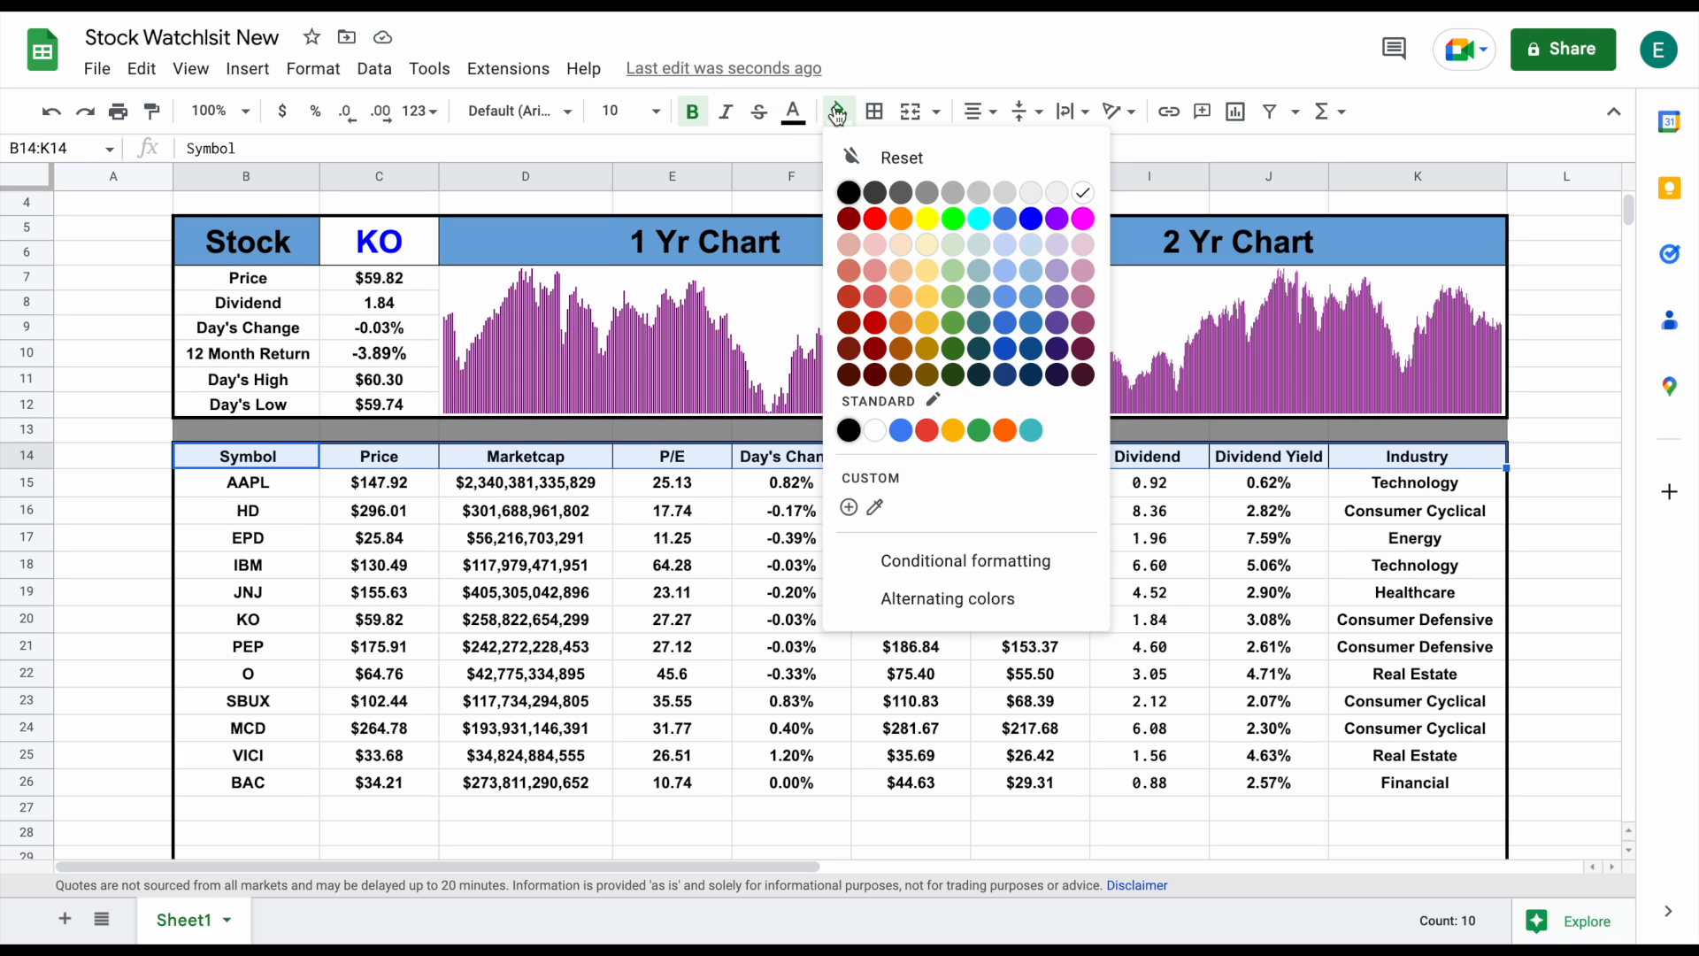
{"action": "left_click", "coordinate": [850, 245]}
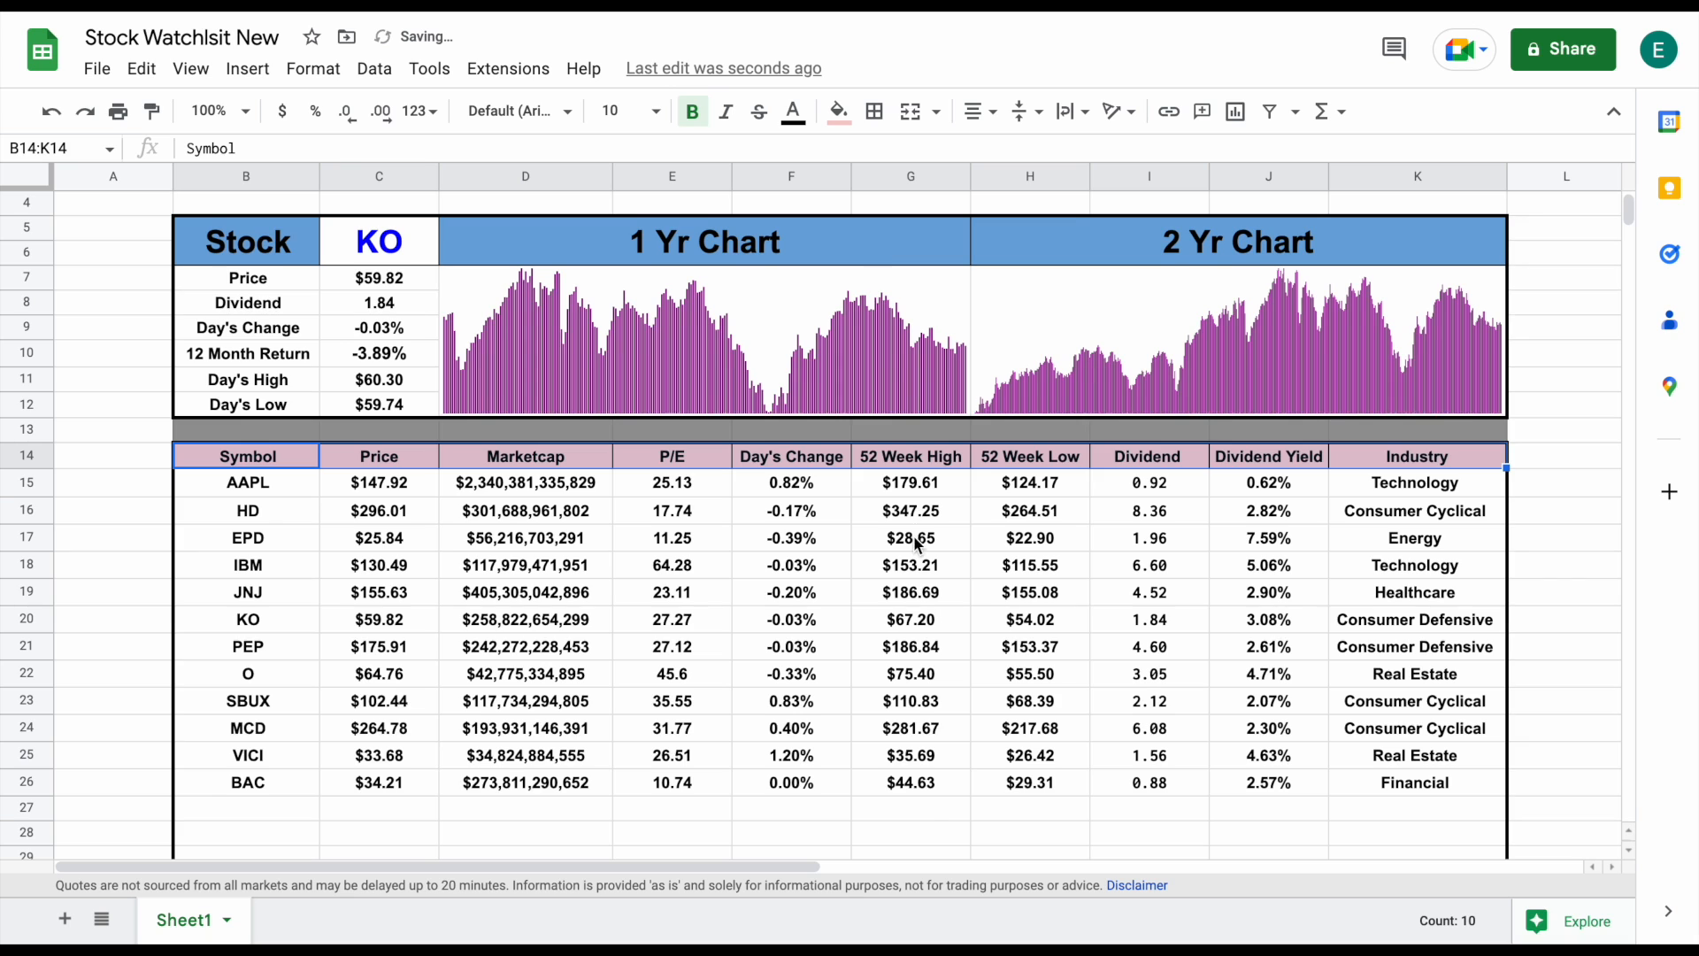
{"action": "scroll", "coordinate": [916, 543], "scroll_direction": "up", "scroll_amount": 2}
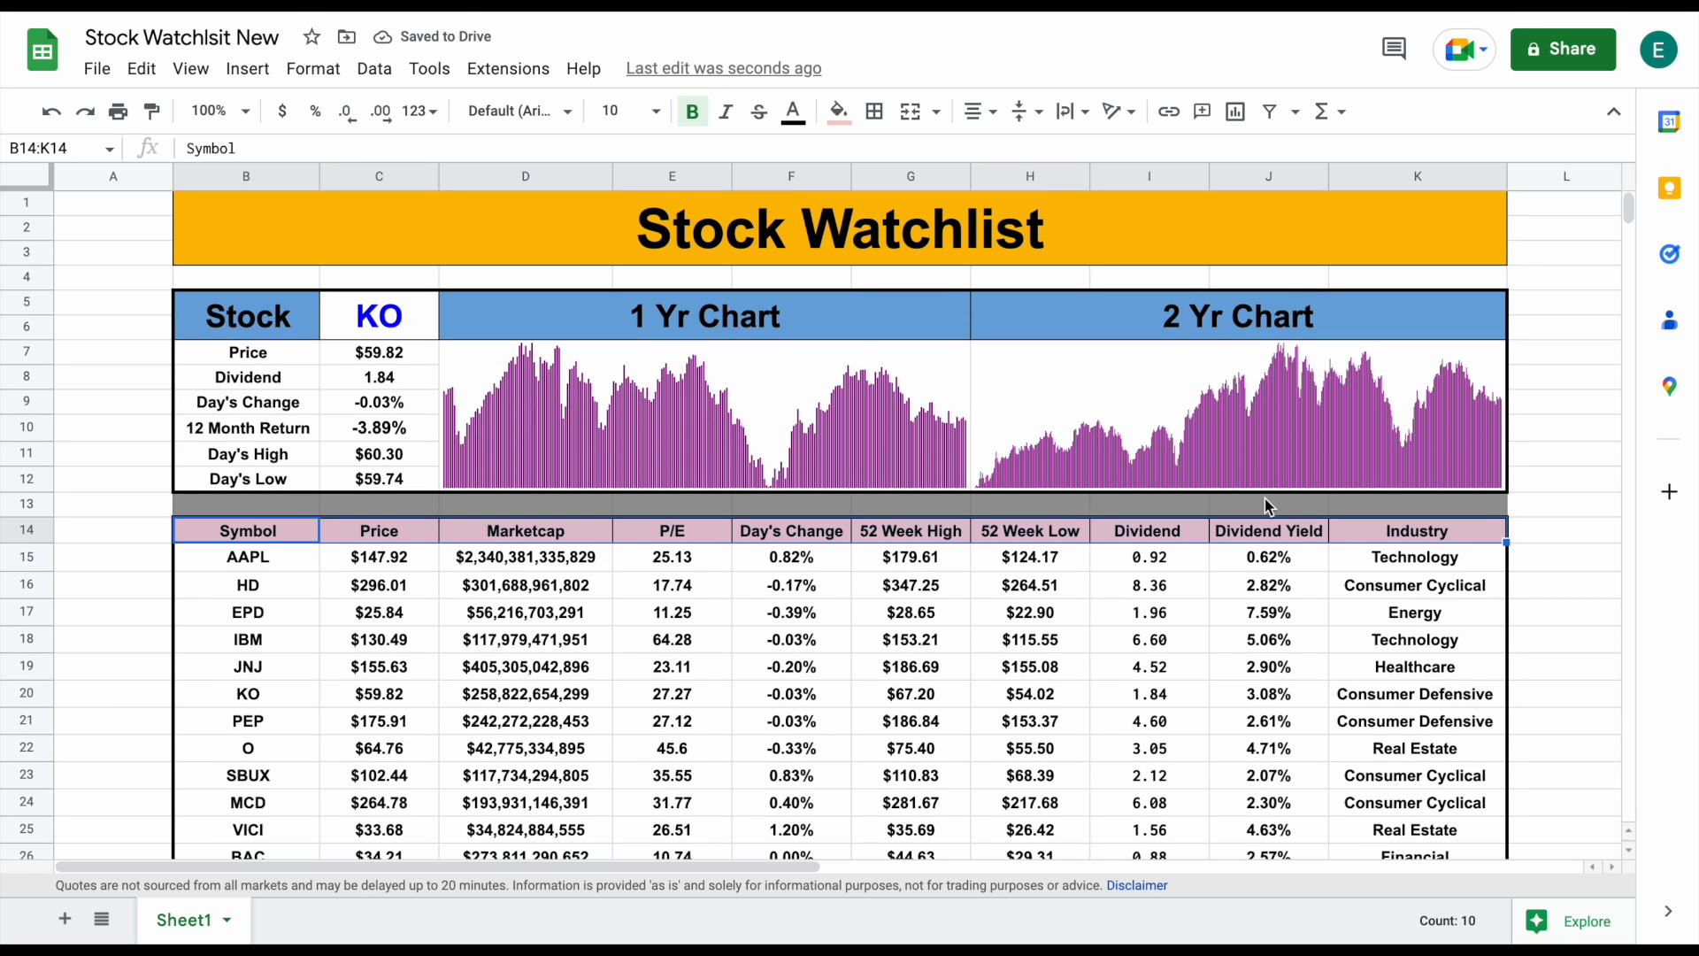
{"action": "left_click", "coordinate": [1562, 538]}
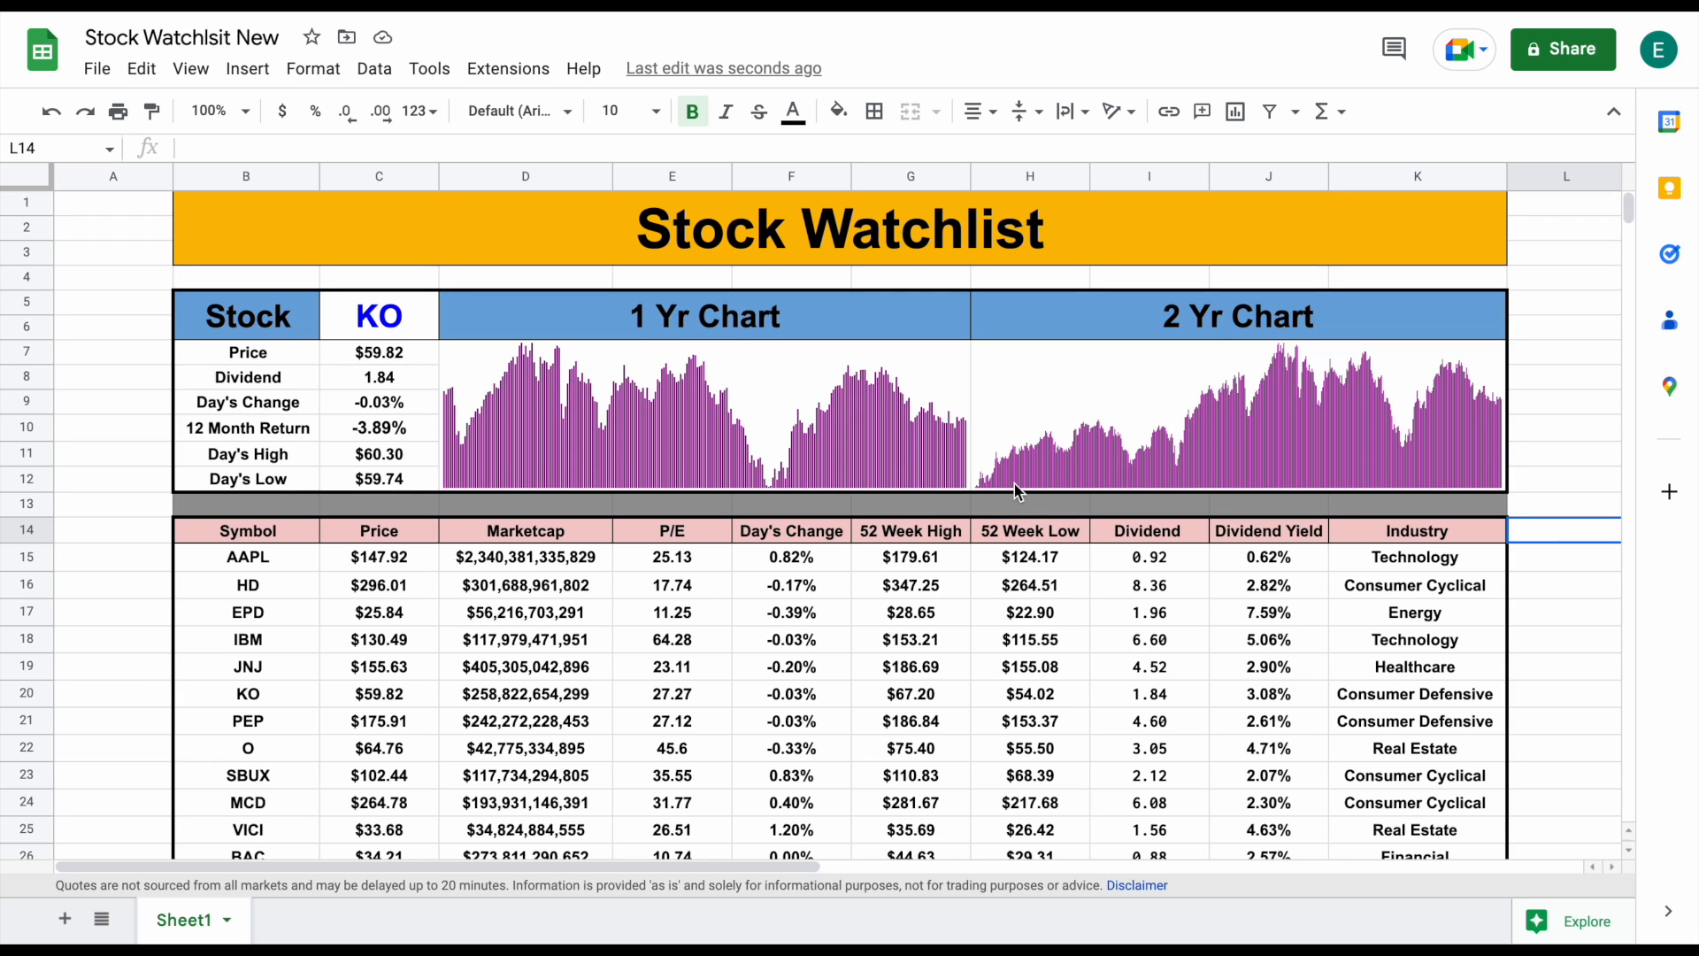
Add a conditional format rule to C9:C10 and F15:F27 that shows values greater than 0 in green text
{"action": "scroll", "coordinate": [962, 594], "scroll_direction": "down", "scroll_amount": 1}
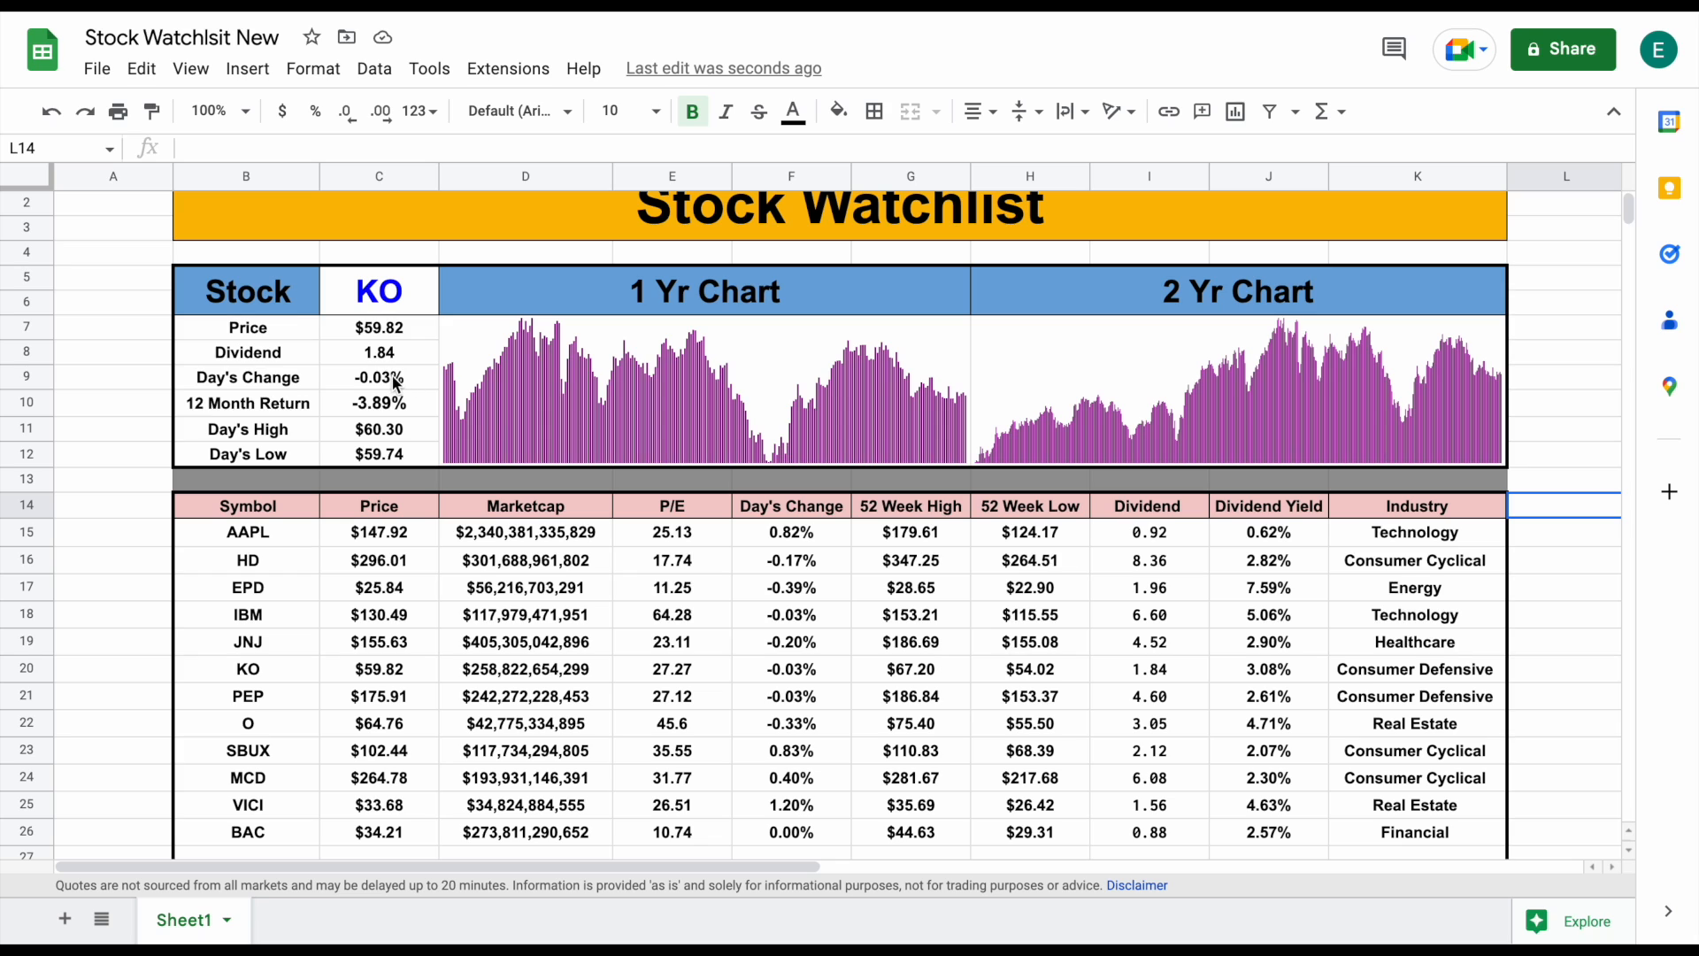
{"action": "left_click_drag", "start_coordinate": [394, 380], "coordinate": [395, 404]}
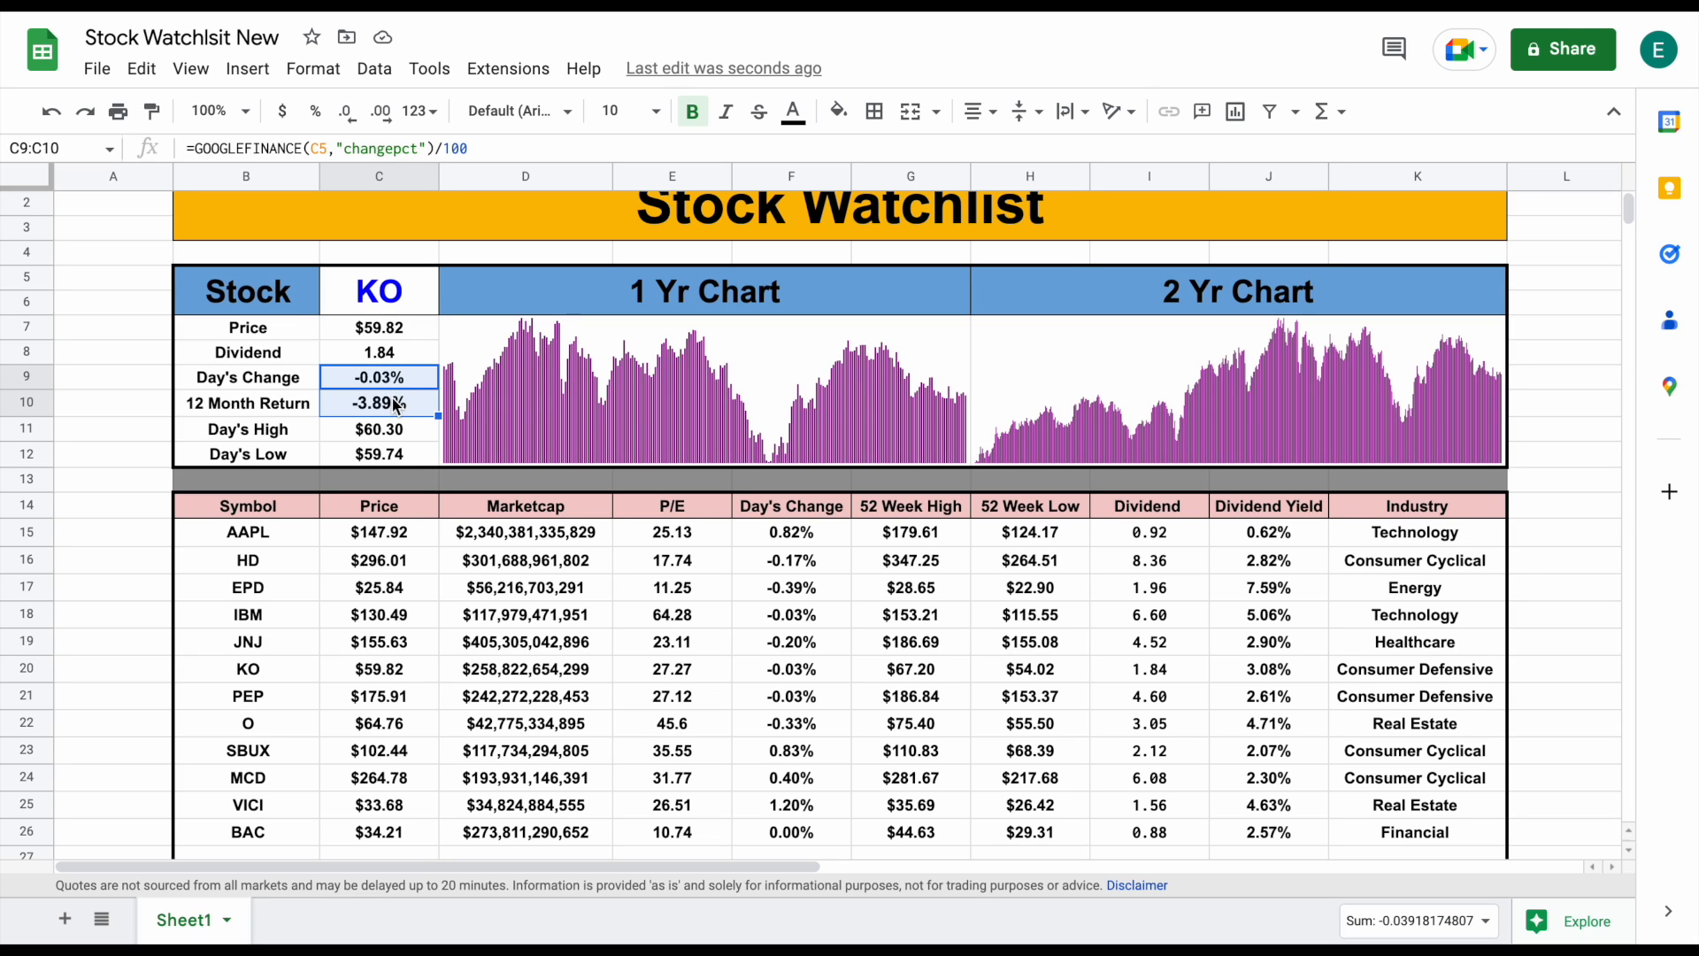
{"action": "left_click_drag", "start_coordinate": [816, 529], "coordinate": [809, 851]}
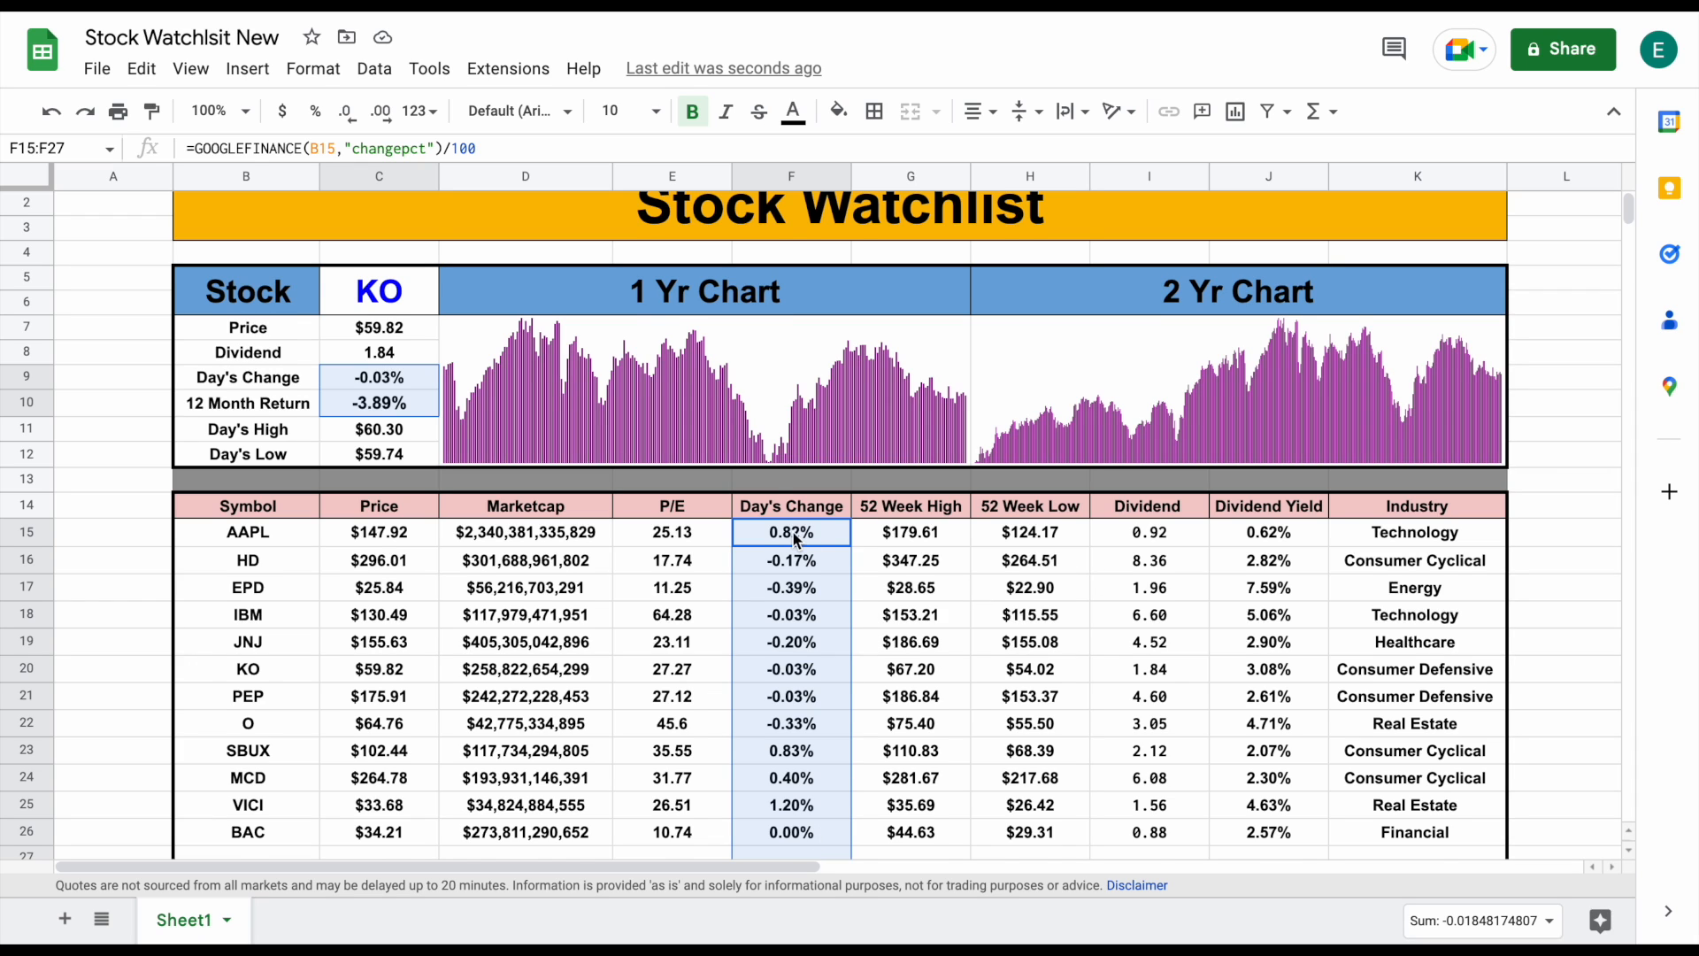
{"action": "scroll", "coordinate": [797, 542], "scroll_direction": "up", "scroll_amount": 1}
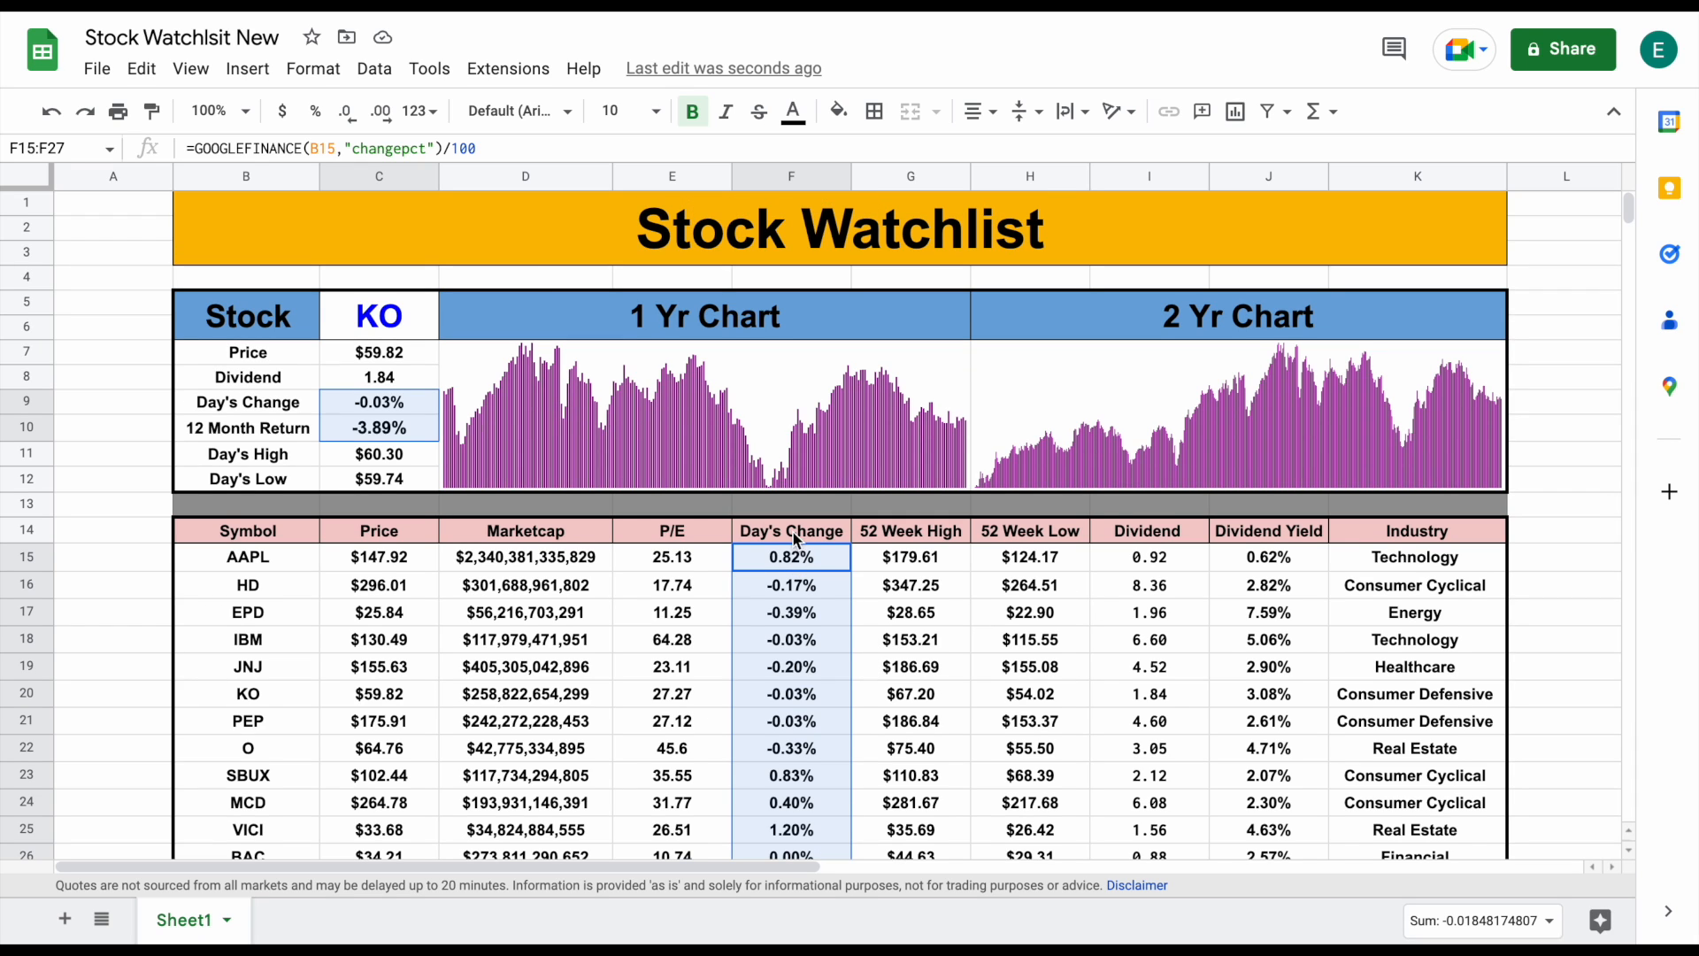
{"action": "left_click", "coordinate": [319, 70]}
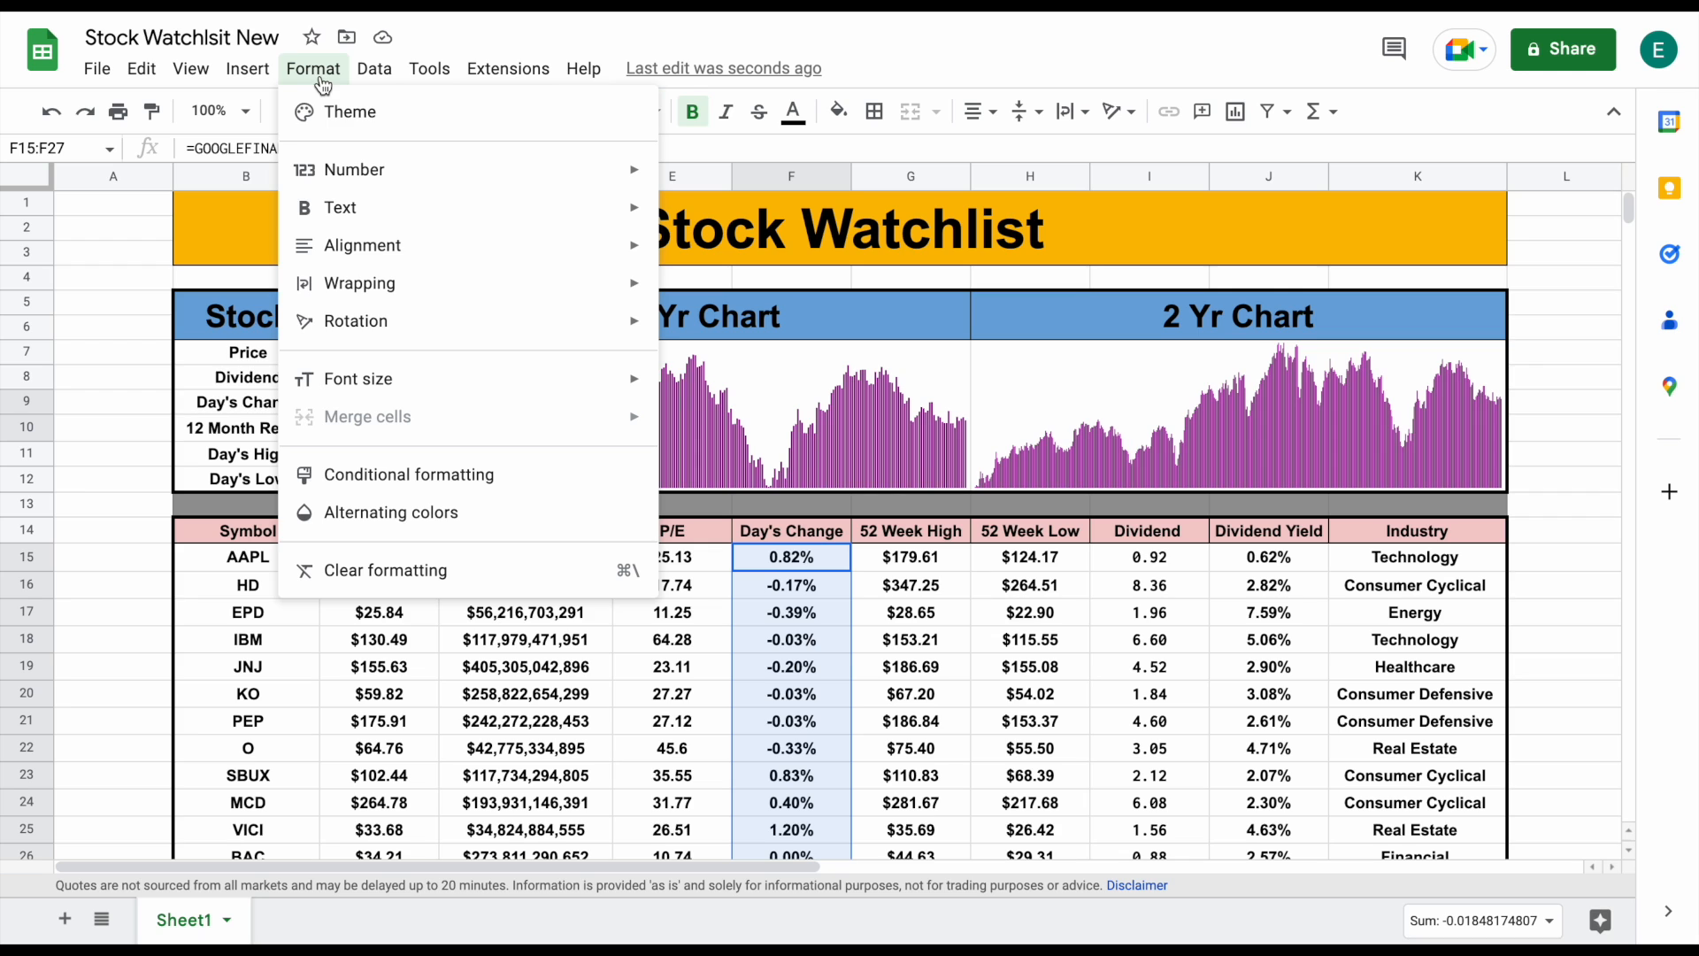
{"action": "left_click", "coordinate": [465, 475]}
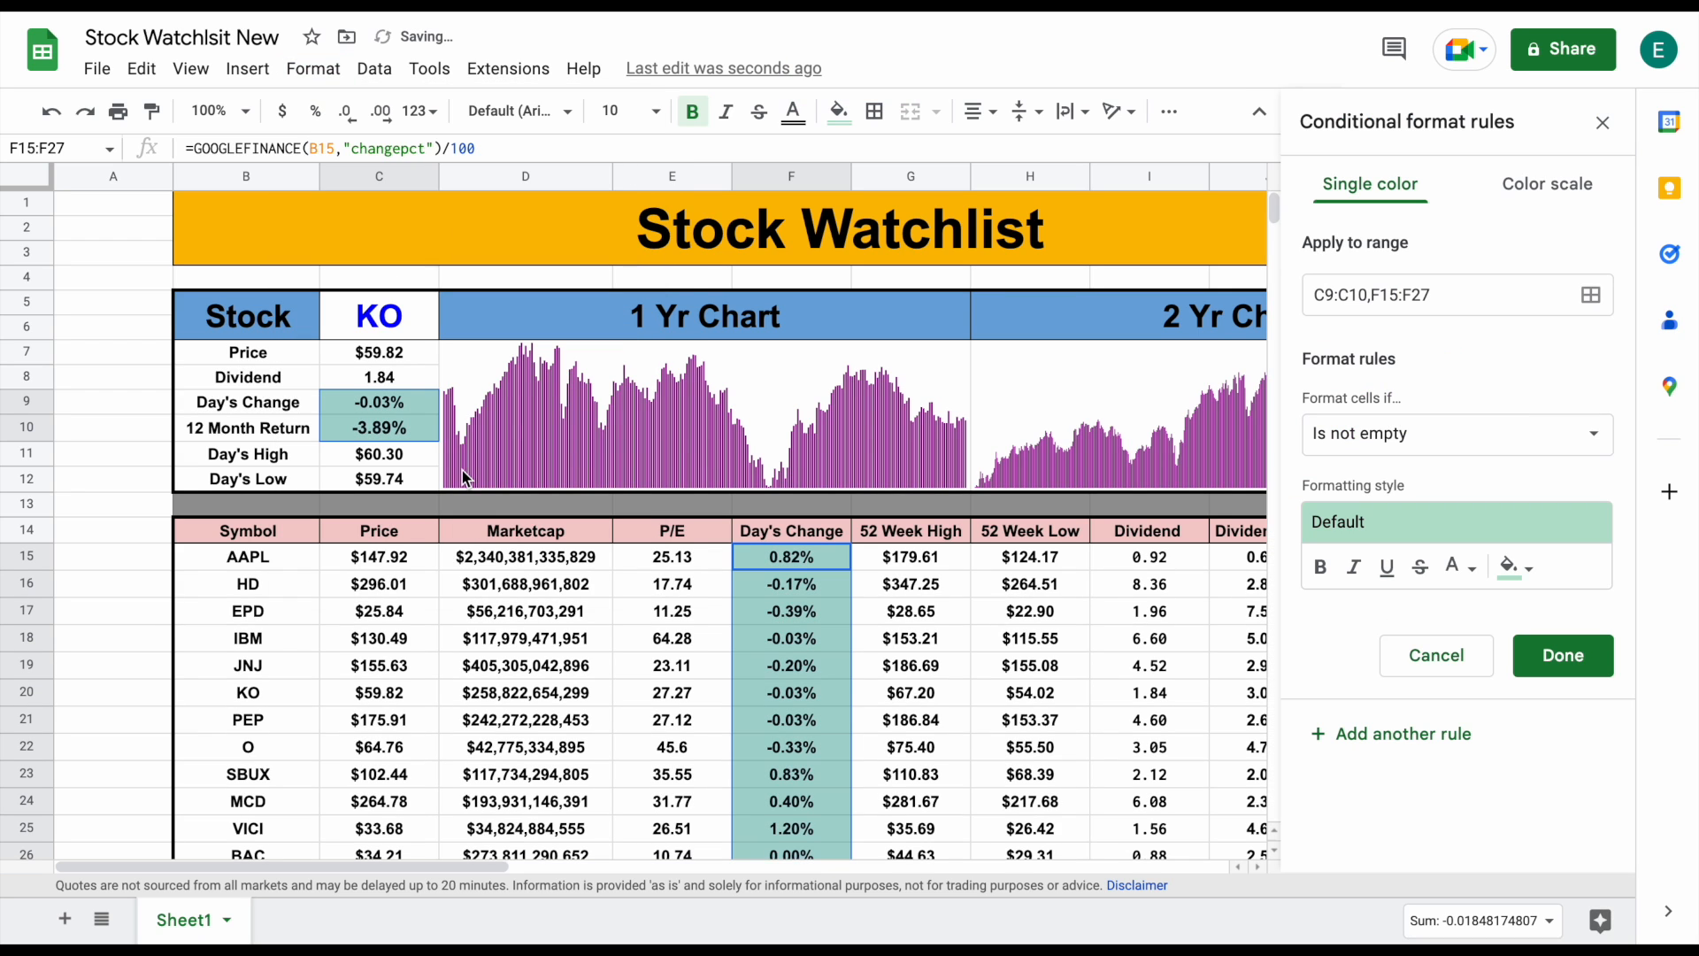
{"action": "left_click", "coordinate": [1505, 433]}
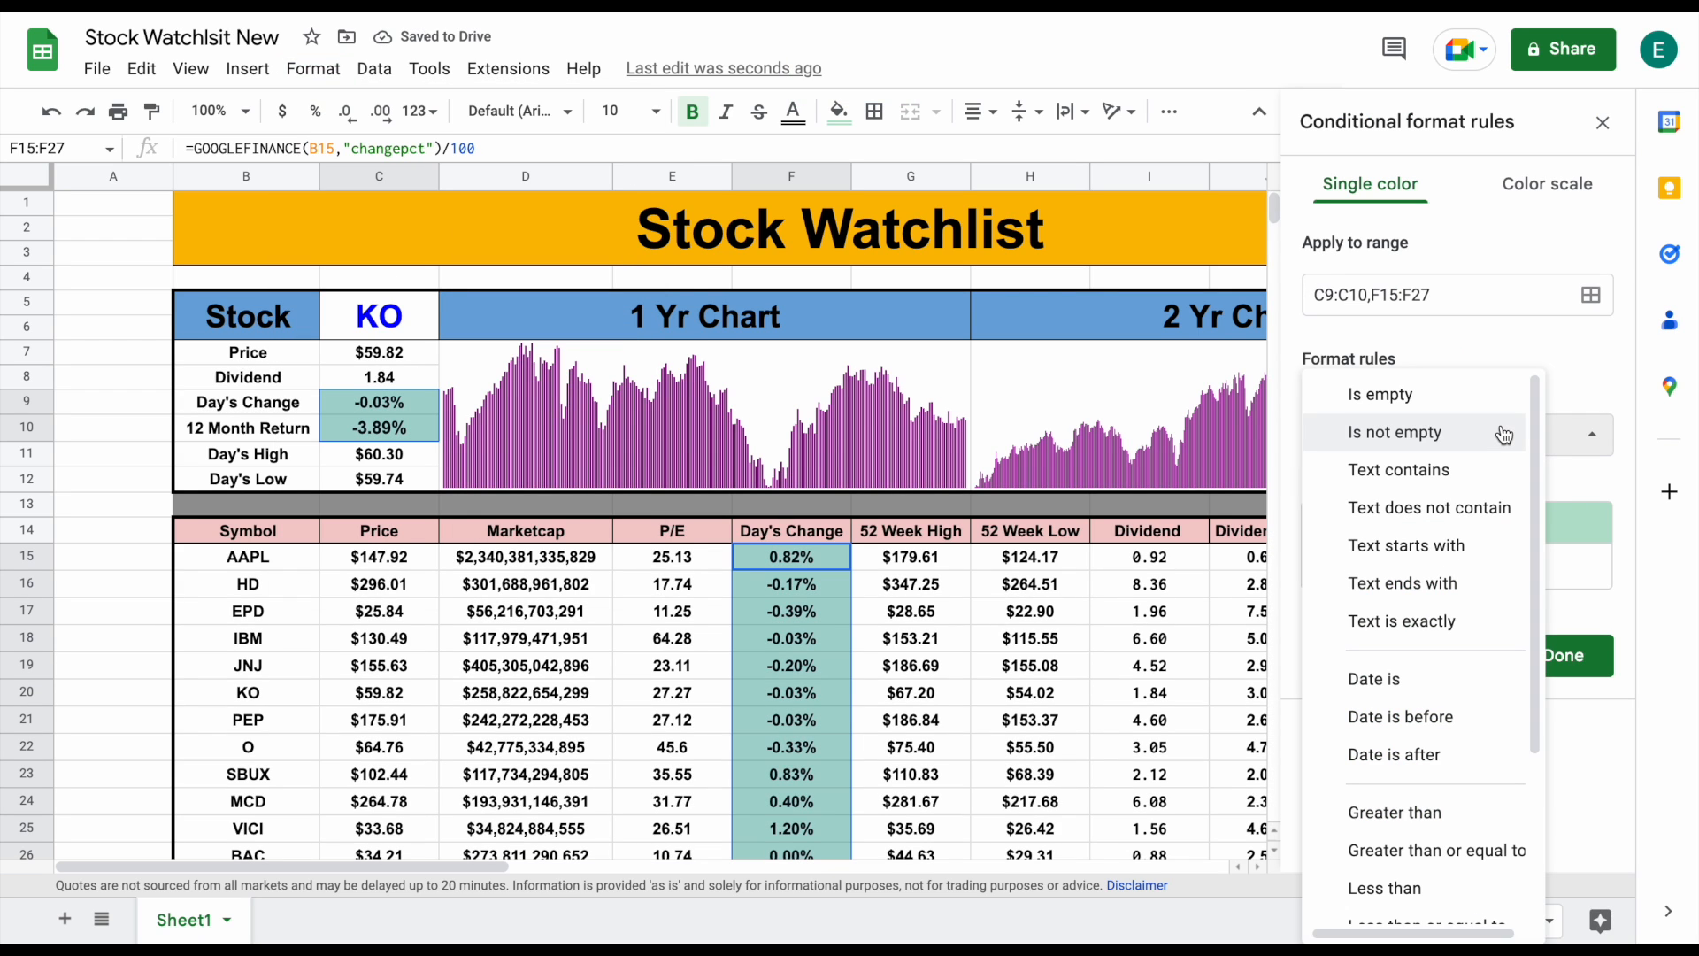
{"action": "left_click", "coordinate": [1407, 813]}
{"action": "left_click", "coordinate": [1407, 499]}
{"action": "type", "text": "0"}
{"action": "left_click", "coordinate": [1389, 583]}
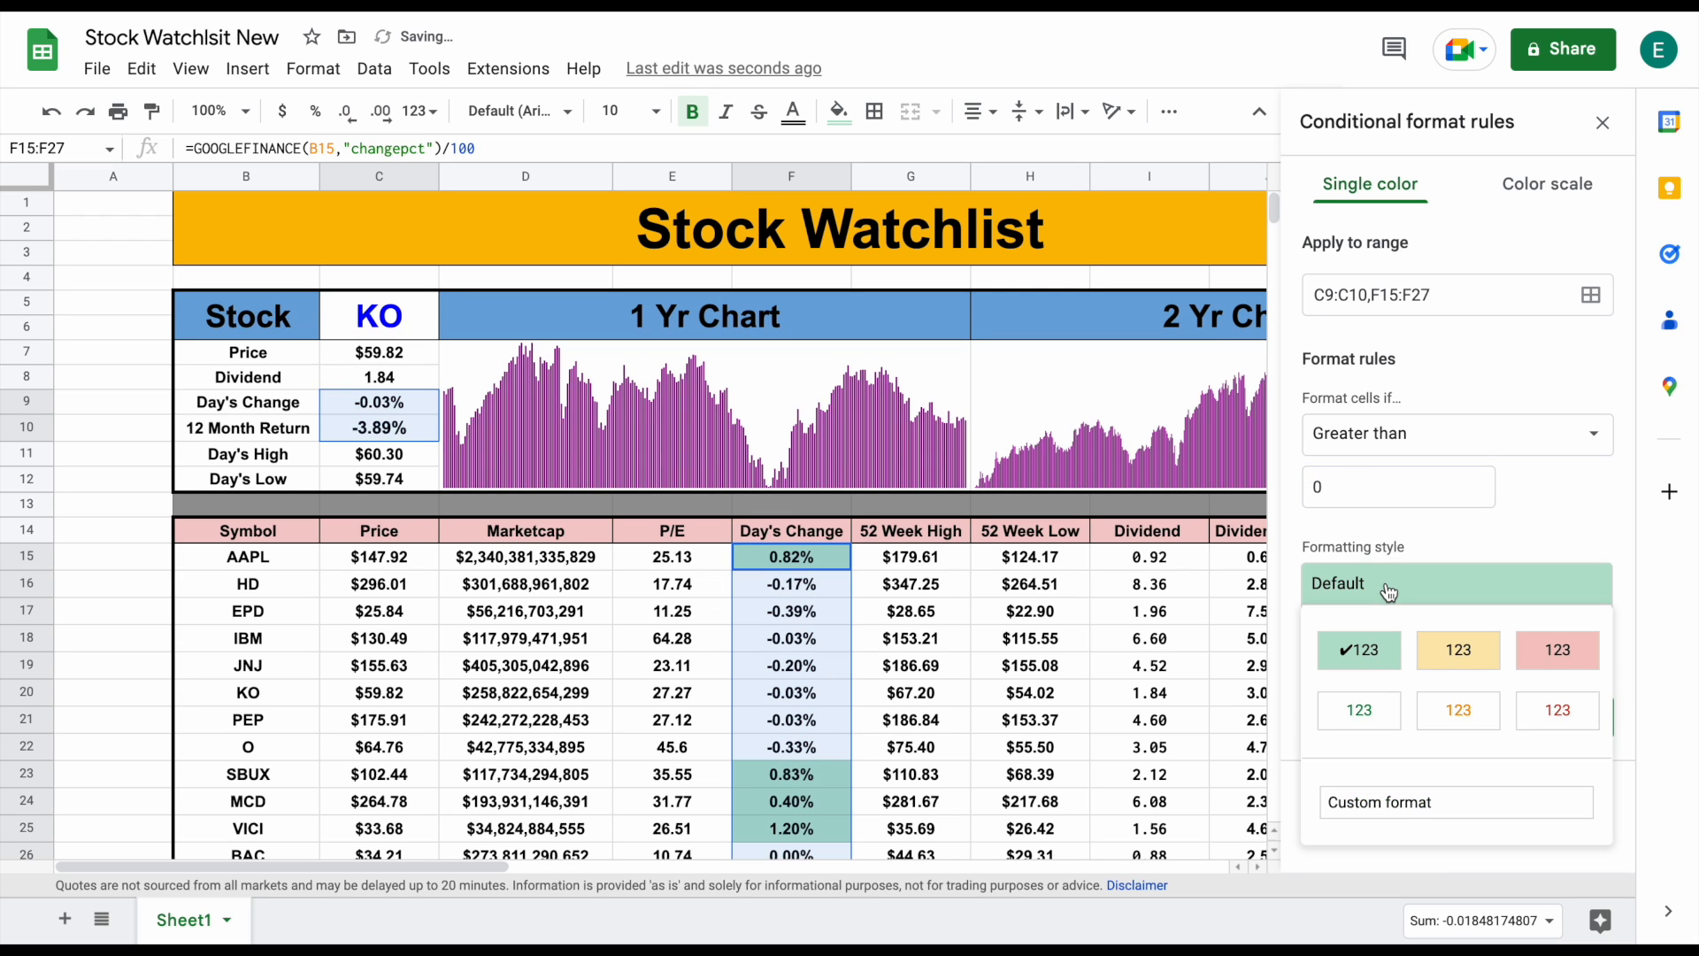
{"action": "left_click", "coordinate": [1372, 711]}
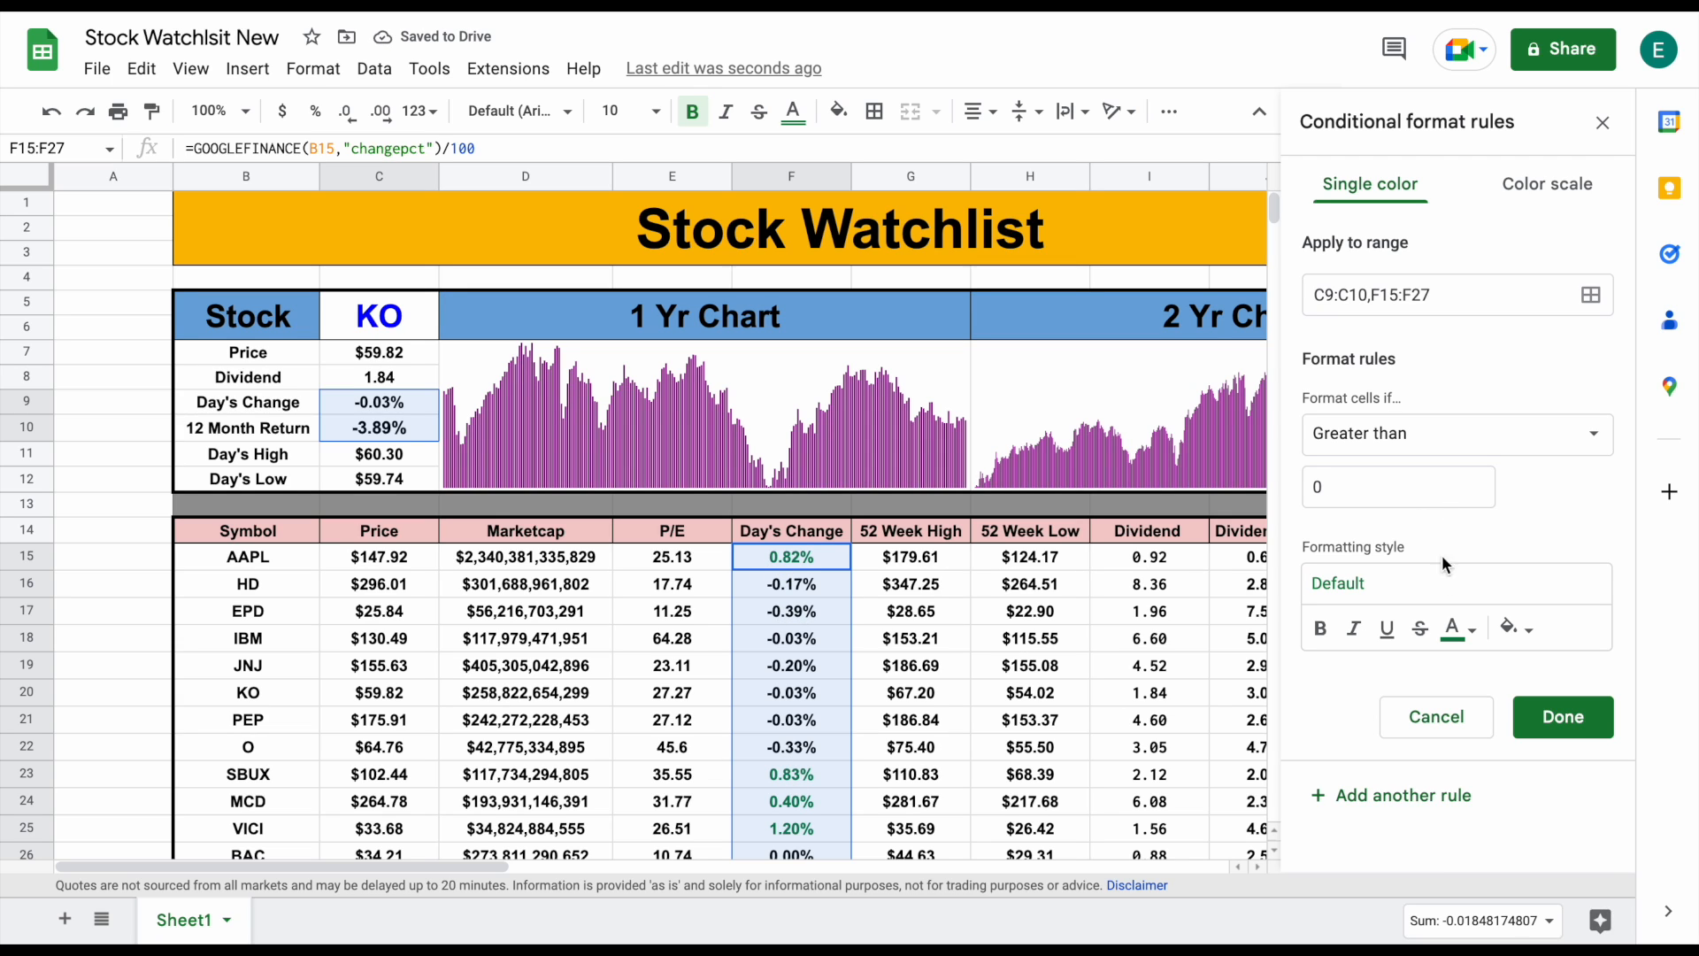
Add a second conditional format rule to C9:C10 and F15:F27 that shows values less than 0 in red text
{"action": "left_click", "coordinate": [1447, 433]}
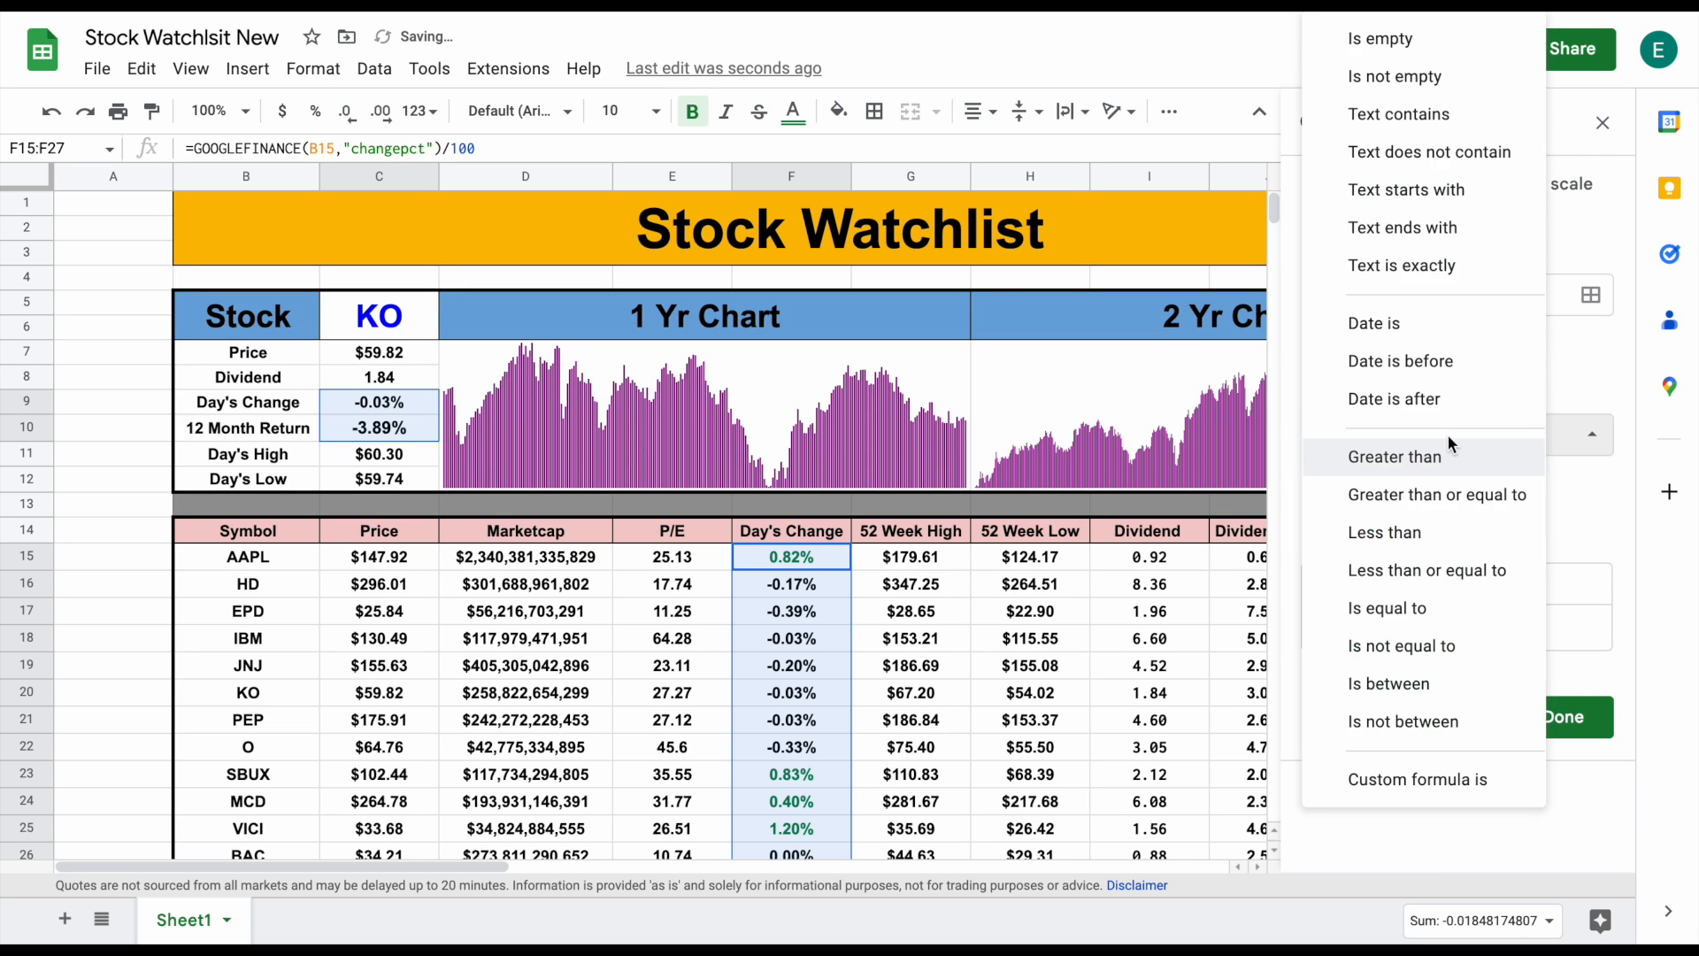
{"action": "left_click", "coordinate": [1448, 539]}
{"action": "left_click", "coordinate": [1416, 584]}
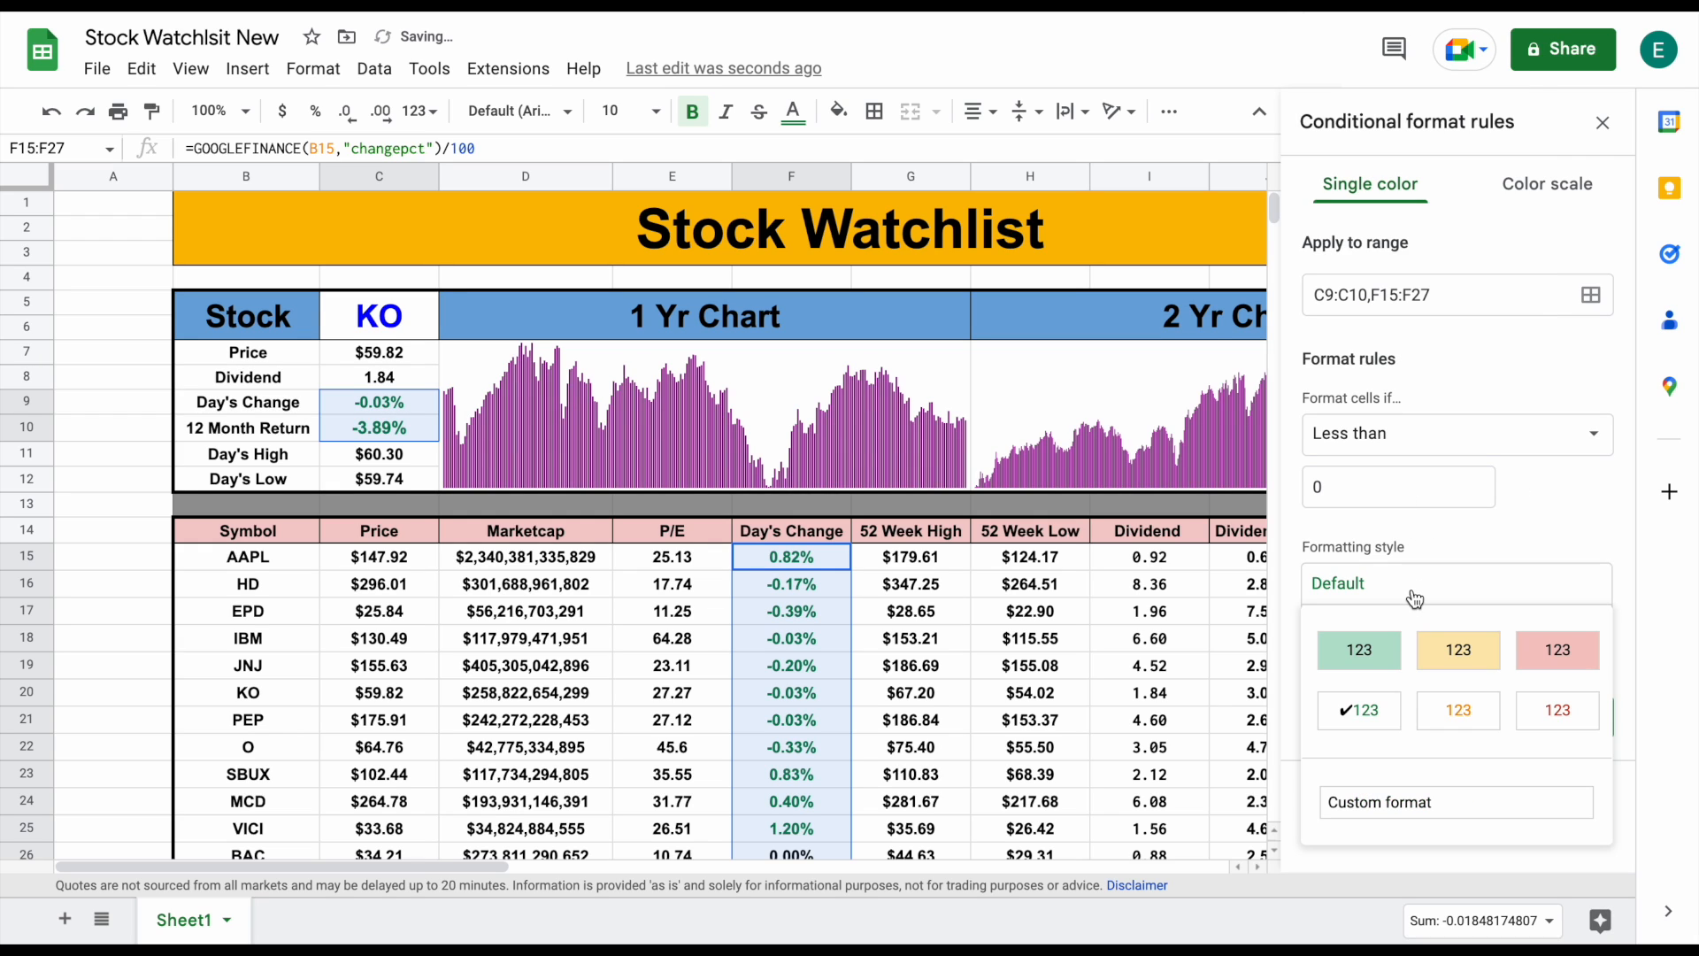
{"action": "left_click", "coordinate": [1555, 712]}
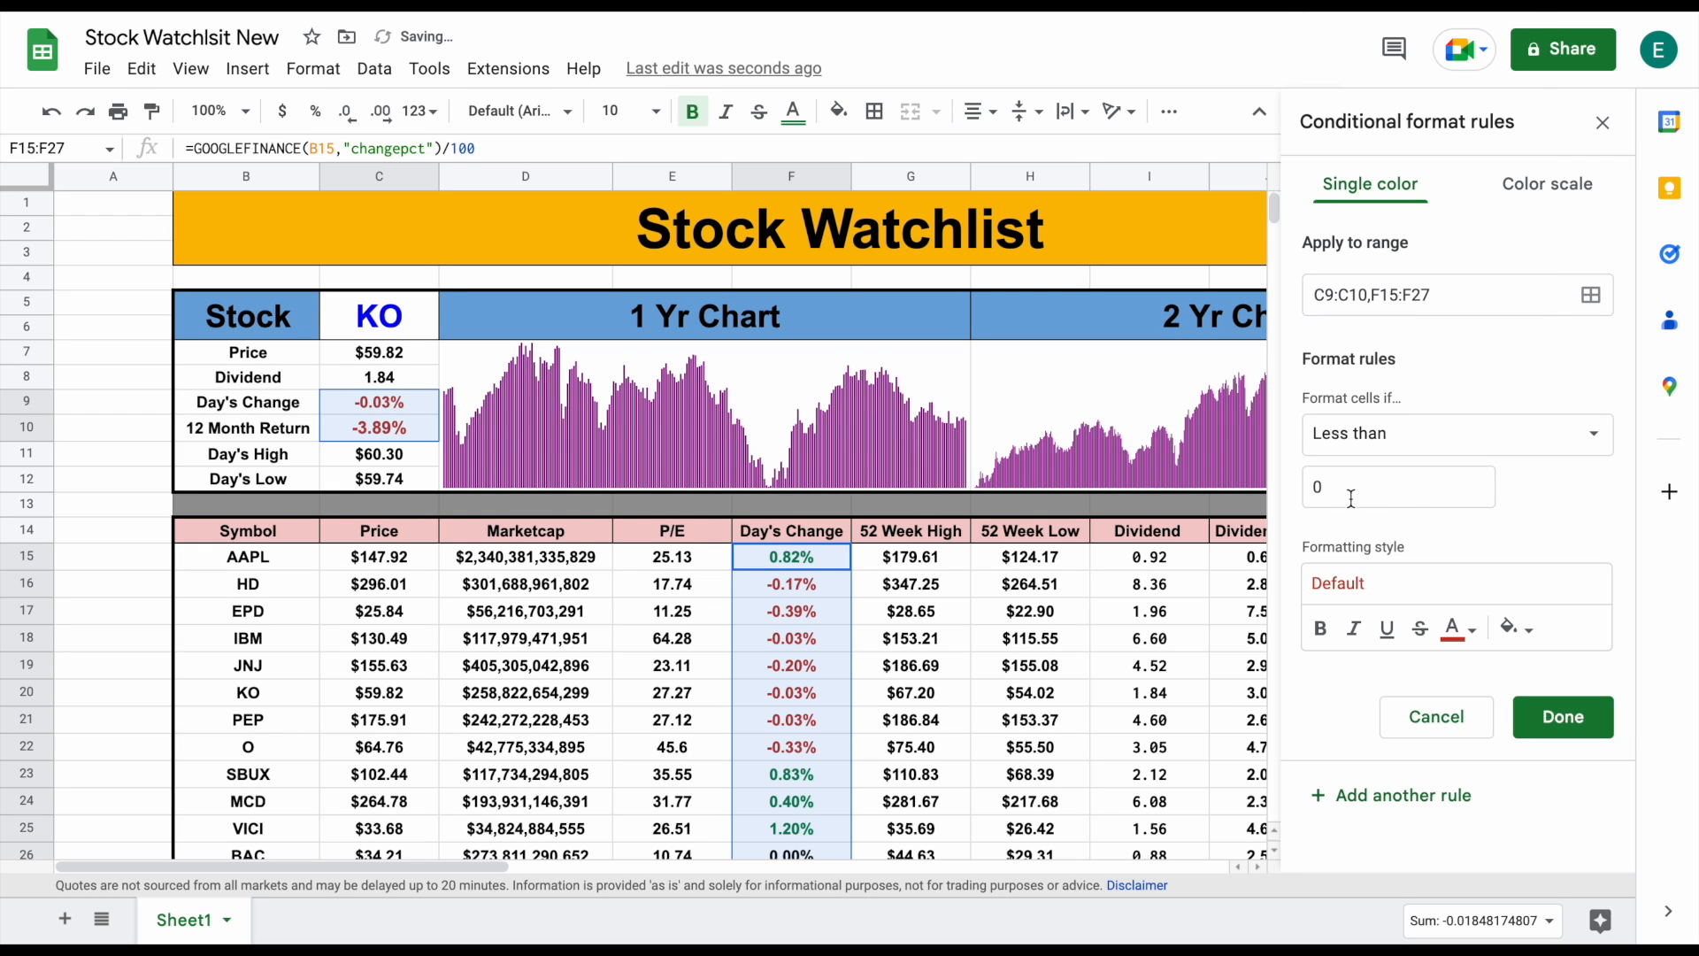
{"action": "left_click", "coordinate": [1555, 717]}
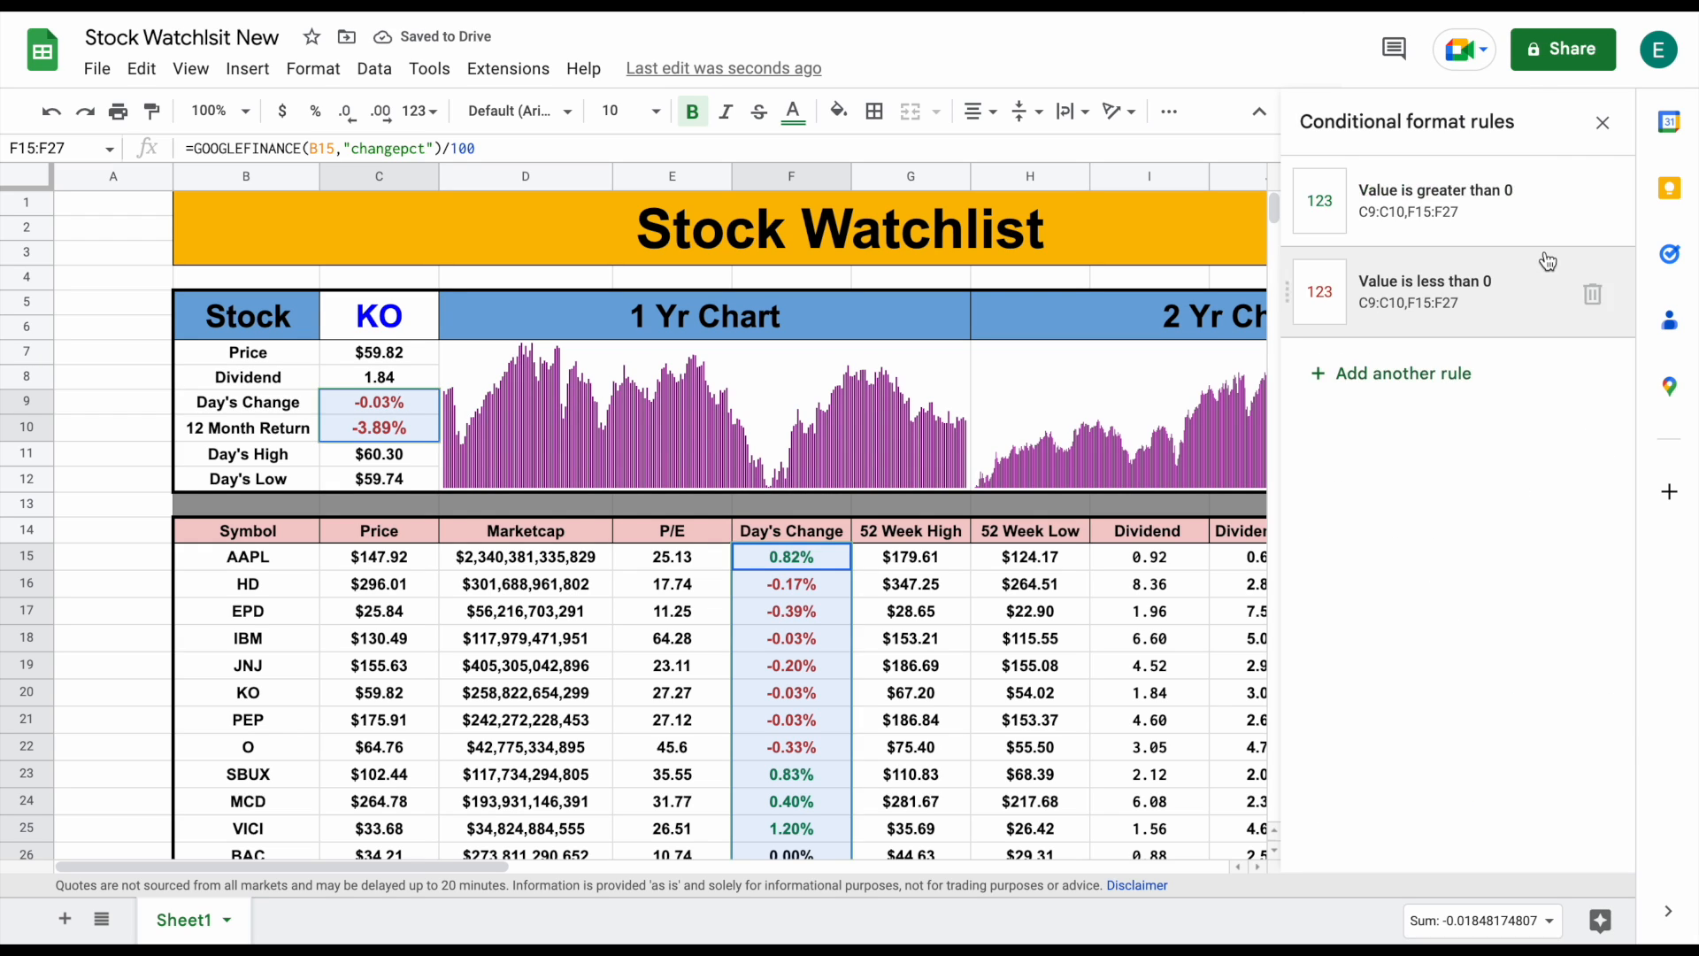
{"action": "left_click", "coordinate": [1603, 122]}
{"action": "left_click", "coordinate": [115, 432]}
Replace the ticker in B26 with MMM and check the data across C26:K26
{"action": "scroll", "coordinate": [126, 469], "scroll_direction": "down", "scroll_amount": 1}
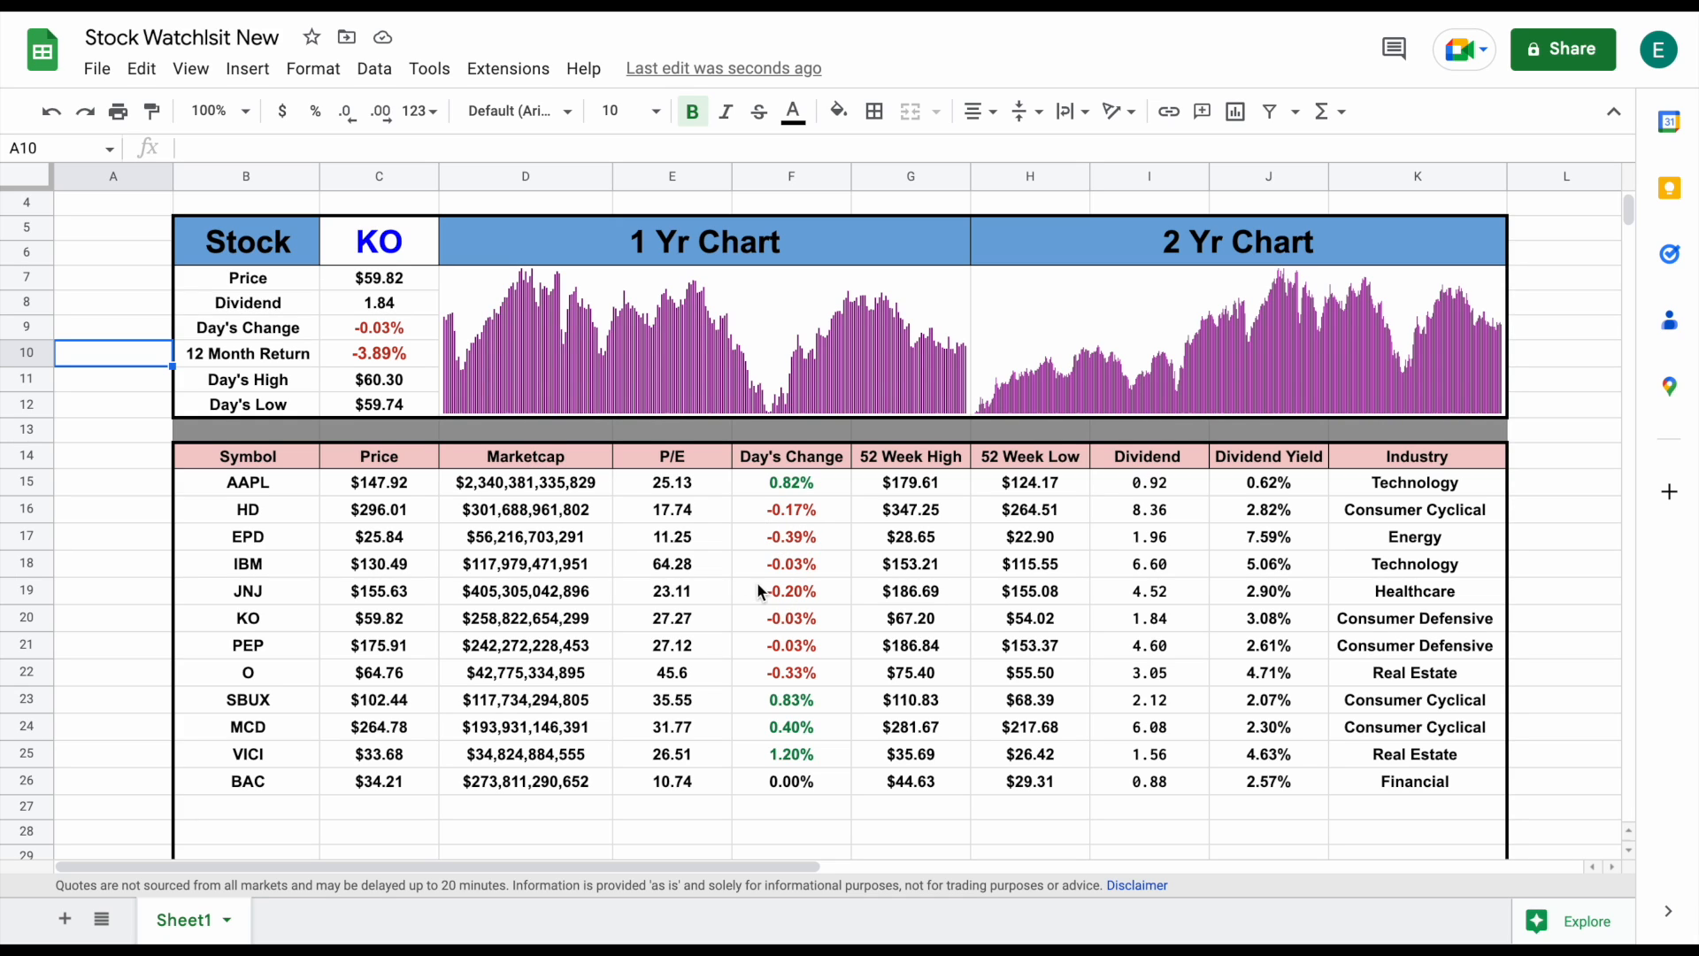
{"action": "left_click", "coordinate": [264, 784]}
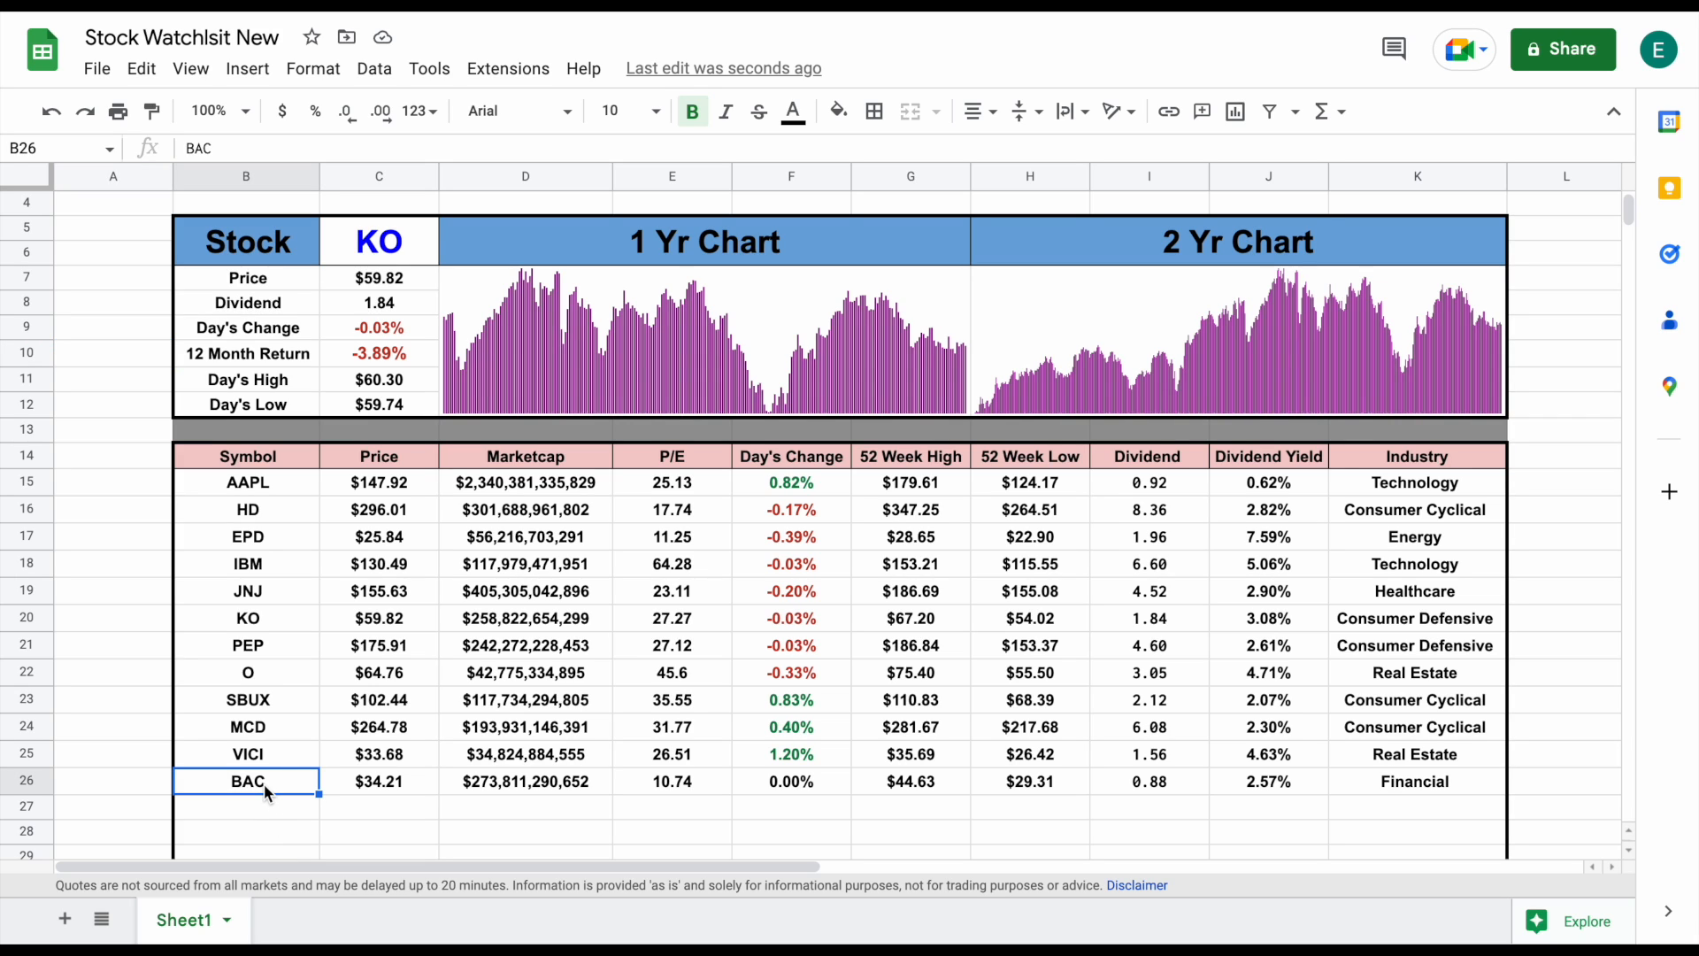
{"action": "type", "text": "MMM"}
{"action": "key", "text": "Return"}
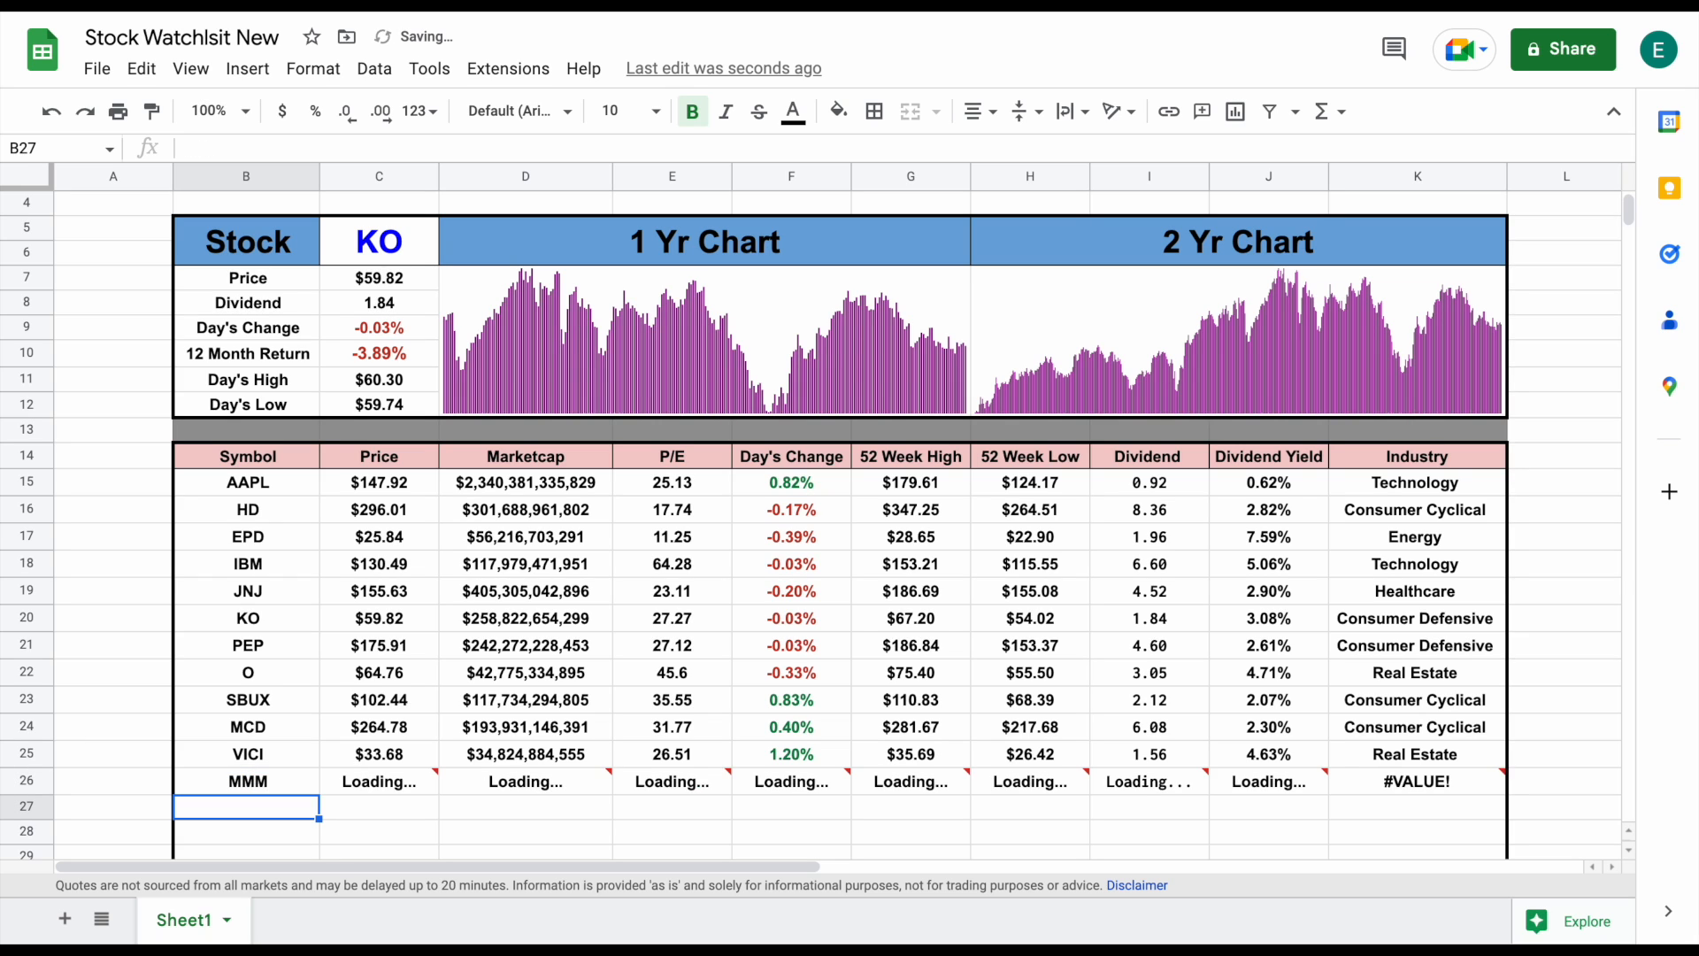
{"action": "left_click_drag", "start_coordinate": [398, 782], "coordinate": [1361, 775]}
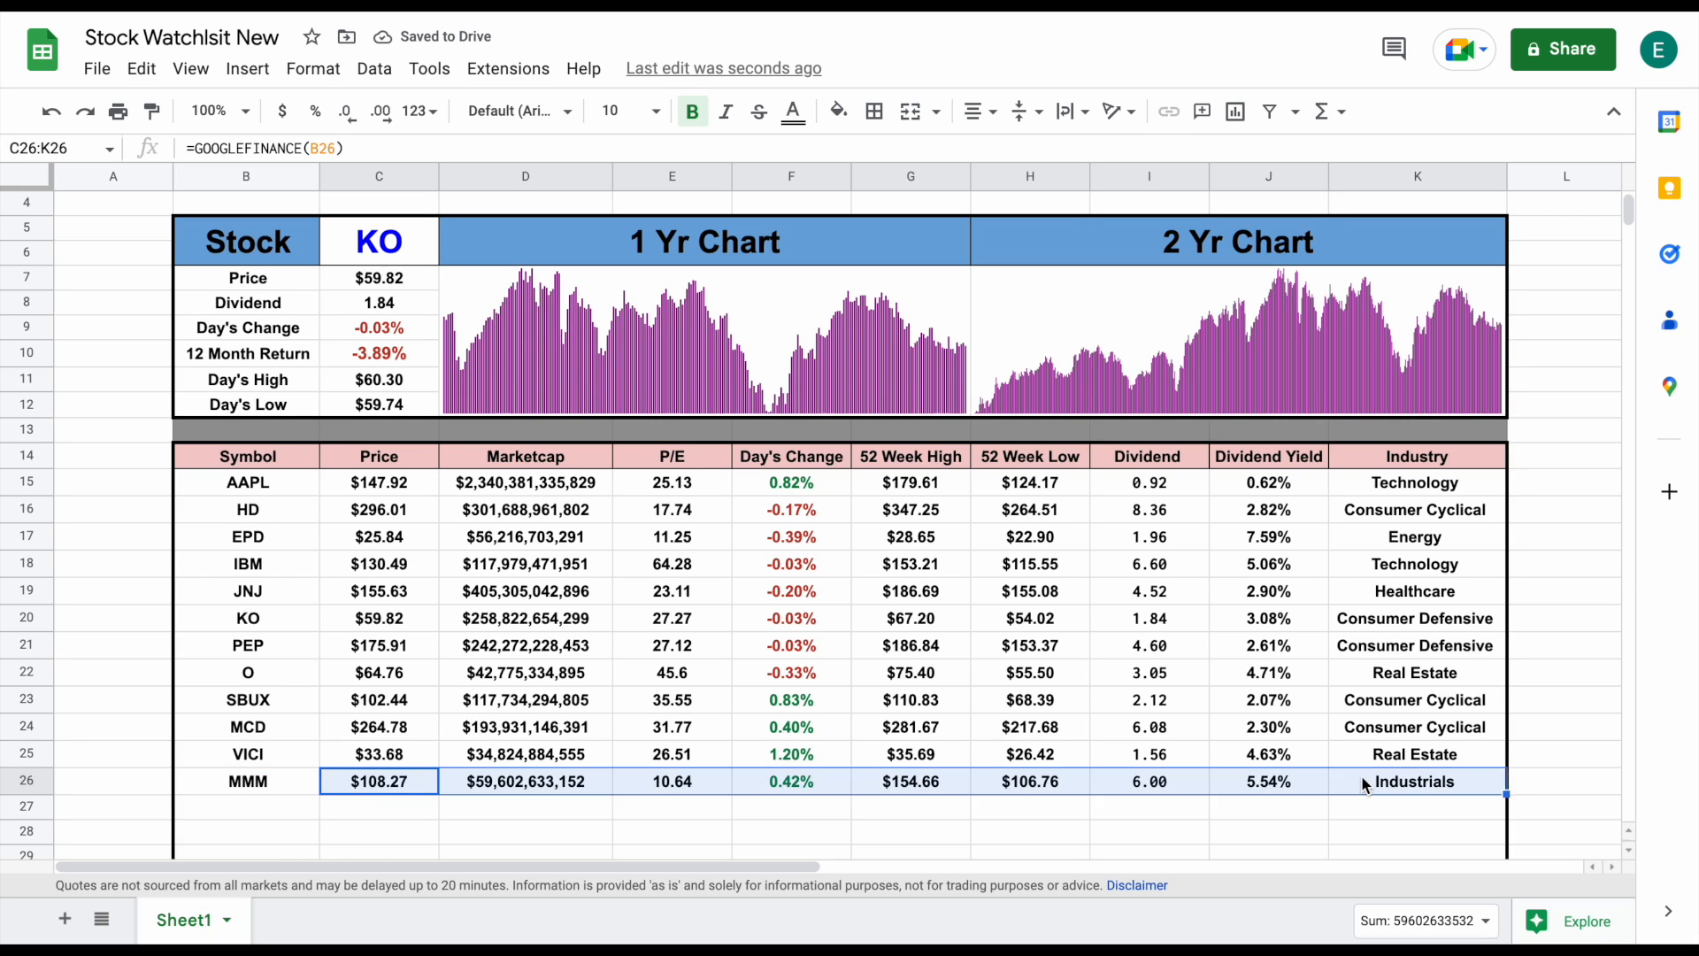
{"action": "left_click", "coordinate": [1595, 749]}
Change the summary box ticker in C5 to MSFT
{"action": "scroll", "coordinate": [1236, 742], "scroll_direction": "up", "scroll_amount": 1}
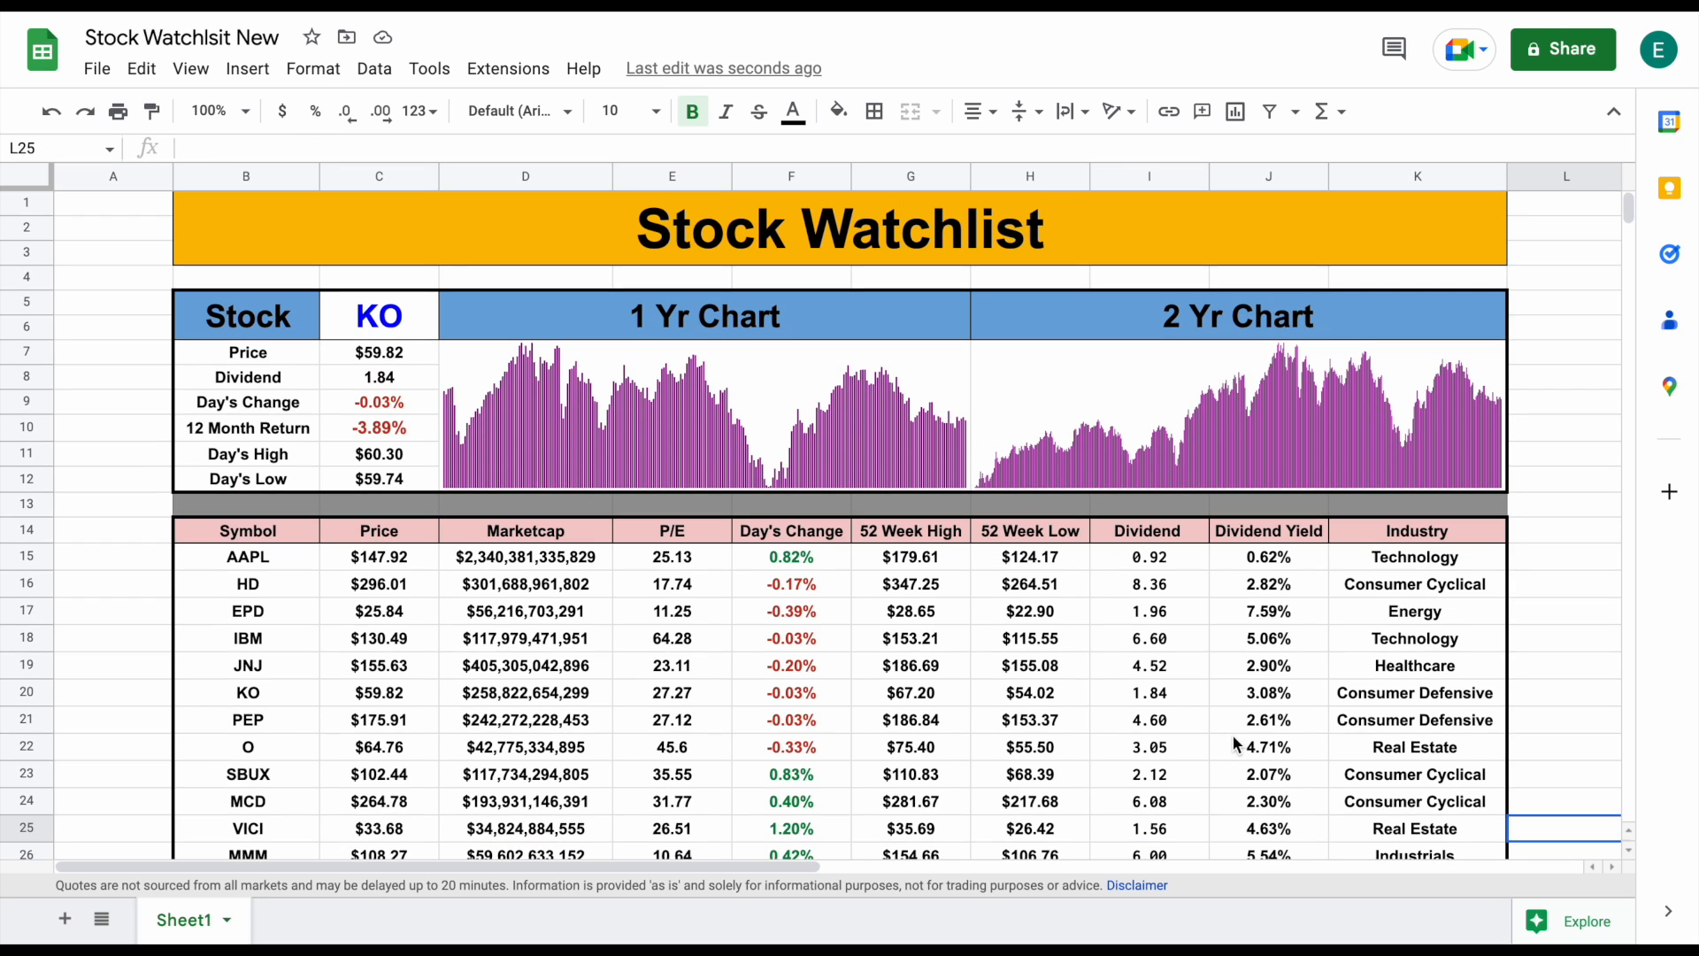
{"action": "left_click", "coordinate": [394, 320]}
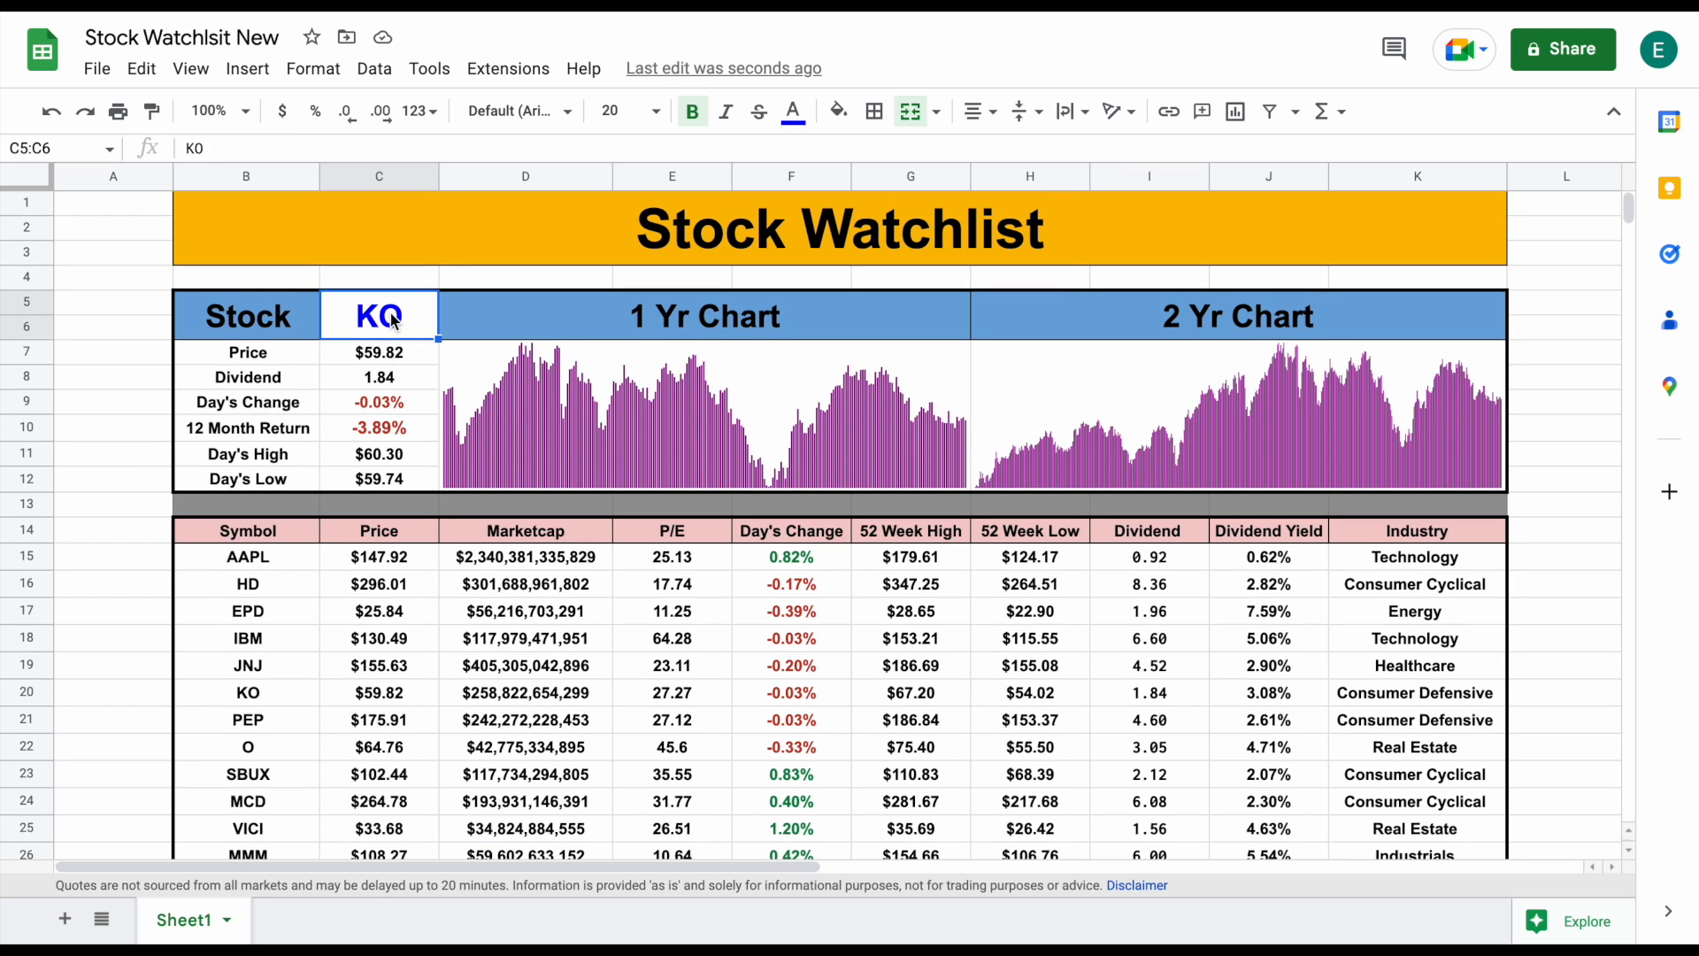
{"action": "type", "text": "MSFT"}
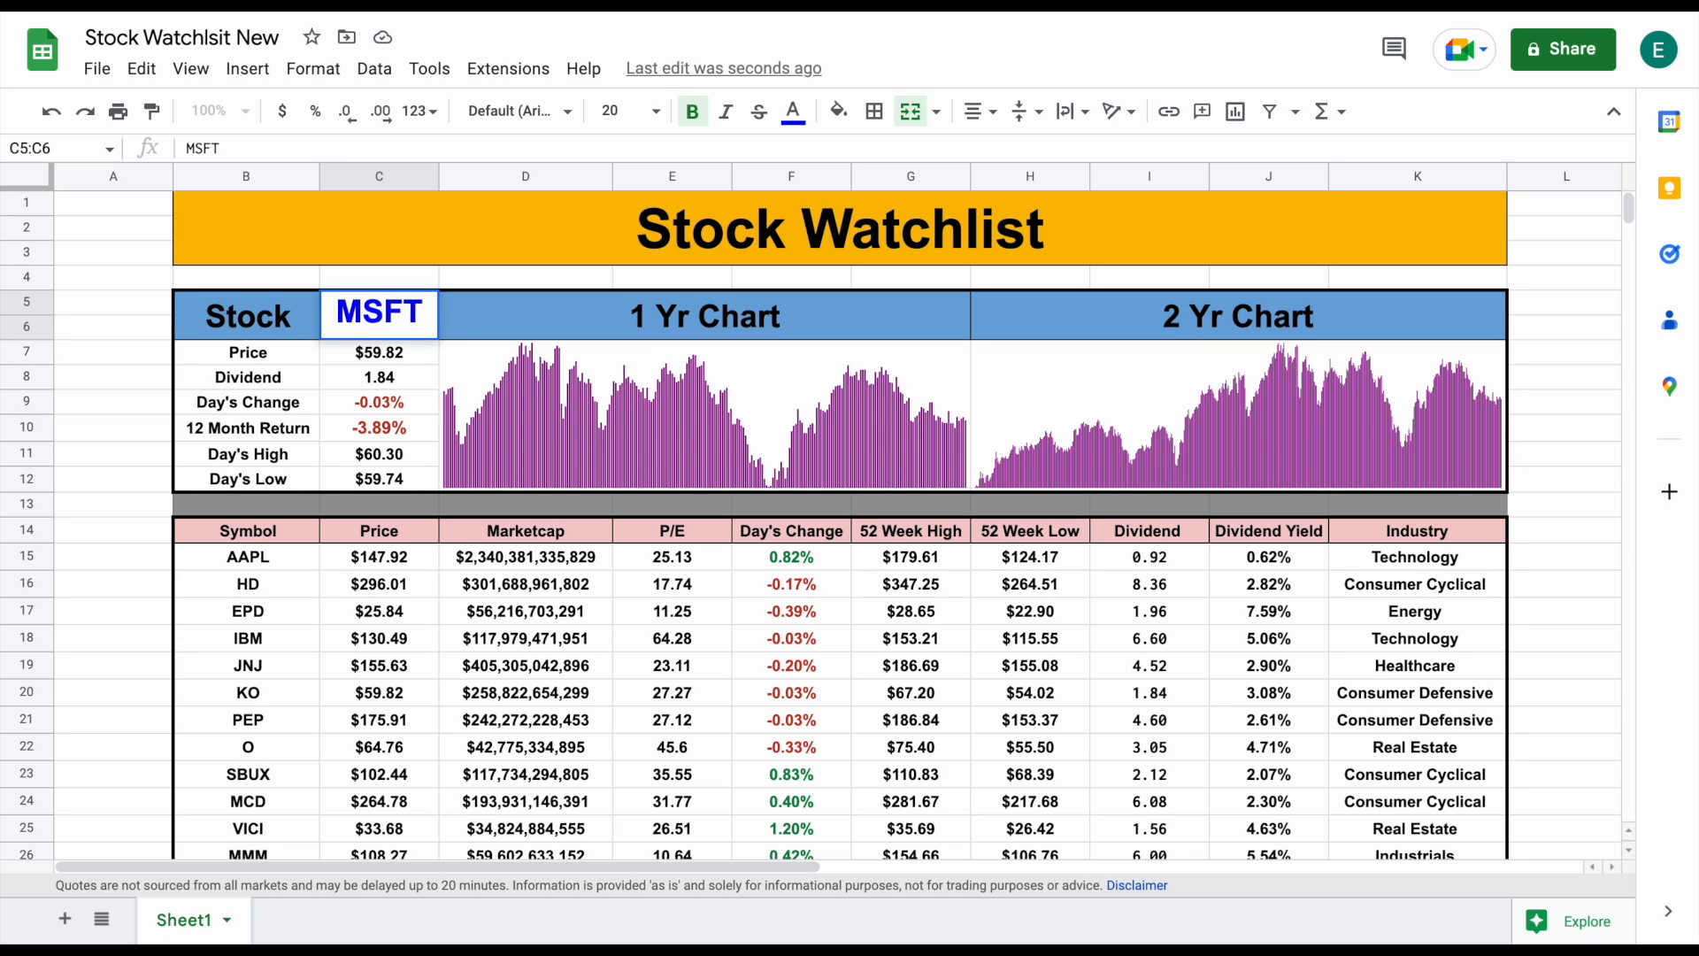
{"action": "key", "text": "Return"}
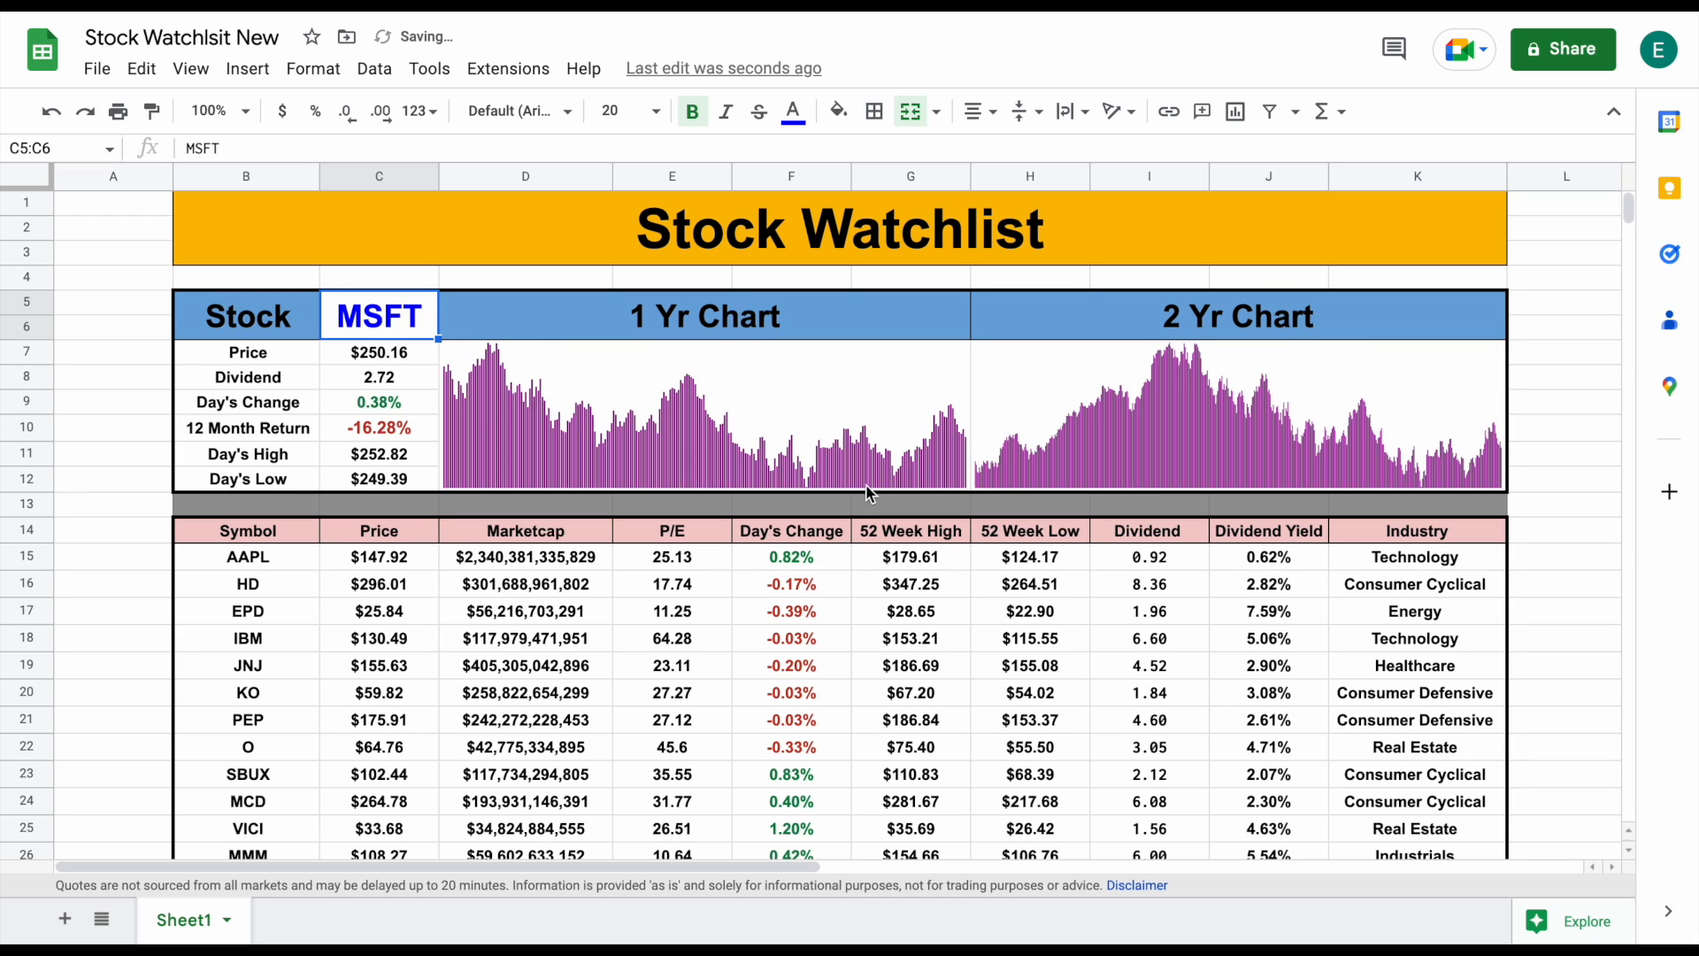
{"action": "left_click", "coordinate": [1563, 359]}
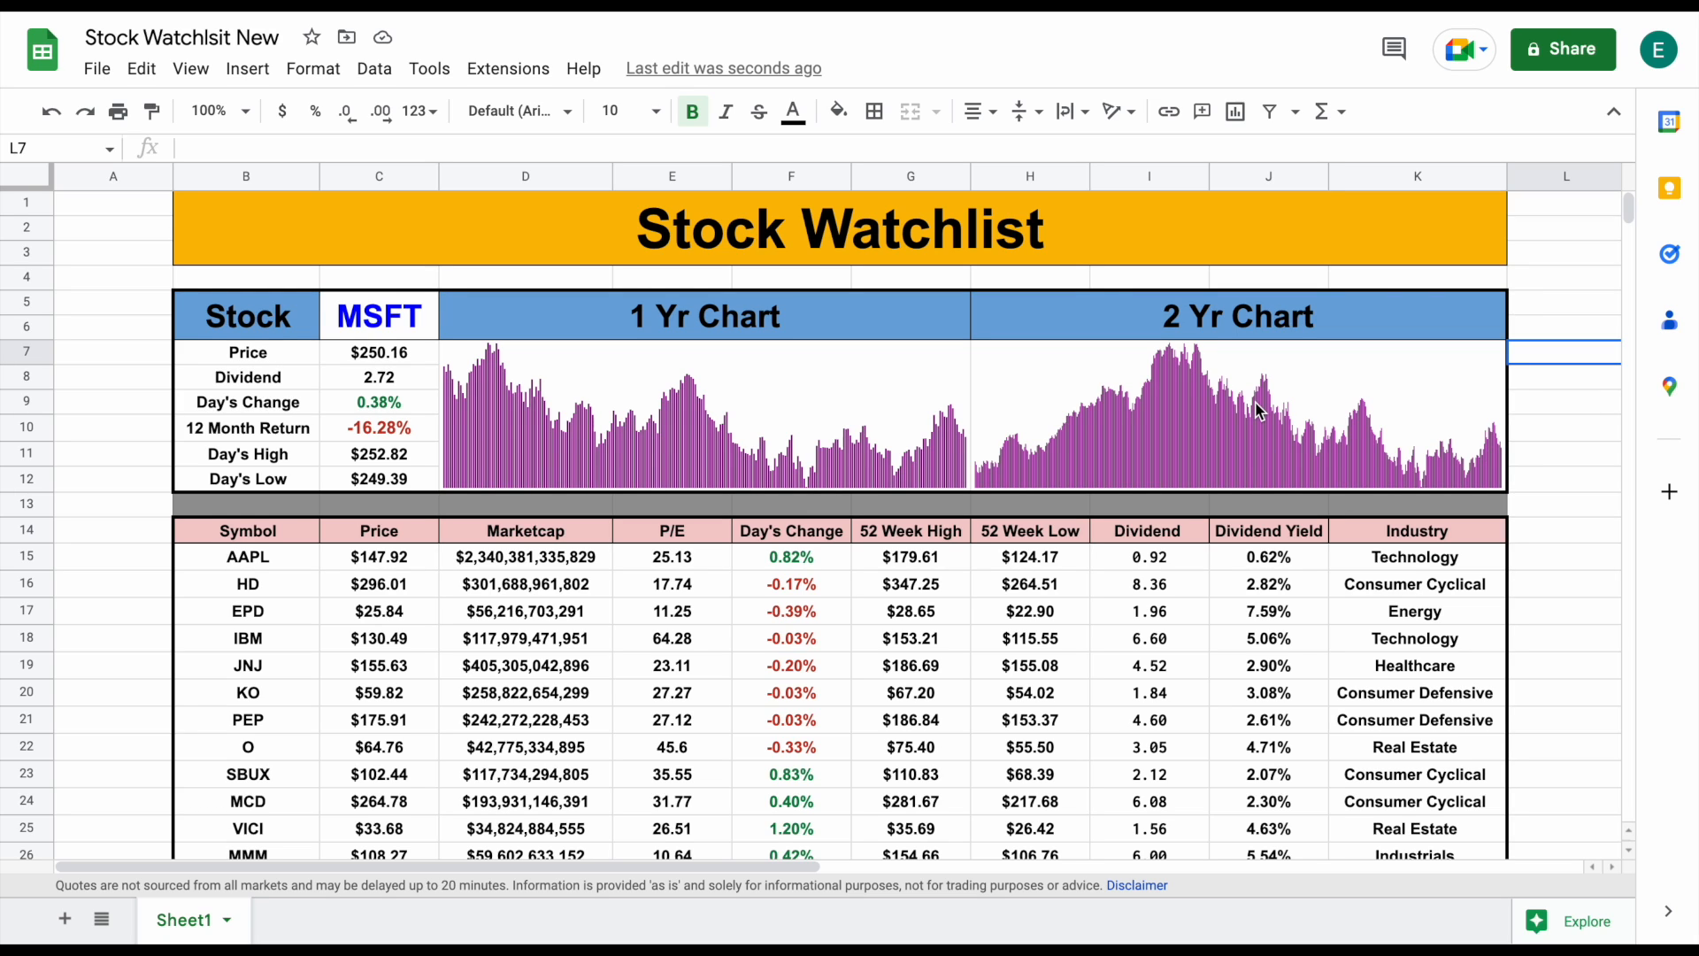
{"action": "scroll", "coordinate": [1259, 409], "scroll_direction": "down", "scroll_amount": 2}
{"action": "scroll", "coordinate": [1260, 410], "scroll_direction": "up", "scroll_amount": 2}
{"action": "scroll", "coordinate": [1259, 410], "scroll_direction": "down", "scroll_amount": 2}
{"action": "scroll", "coordinate": [1259, 416], "scroll_direction": "up", "scroll_amount": 2}
{"action": "scroll", "coordinate": [765, 624], "scroll_direction": "down", "scroll_amount": 2}
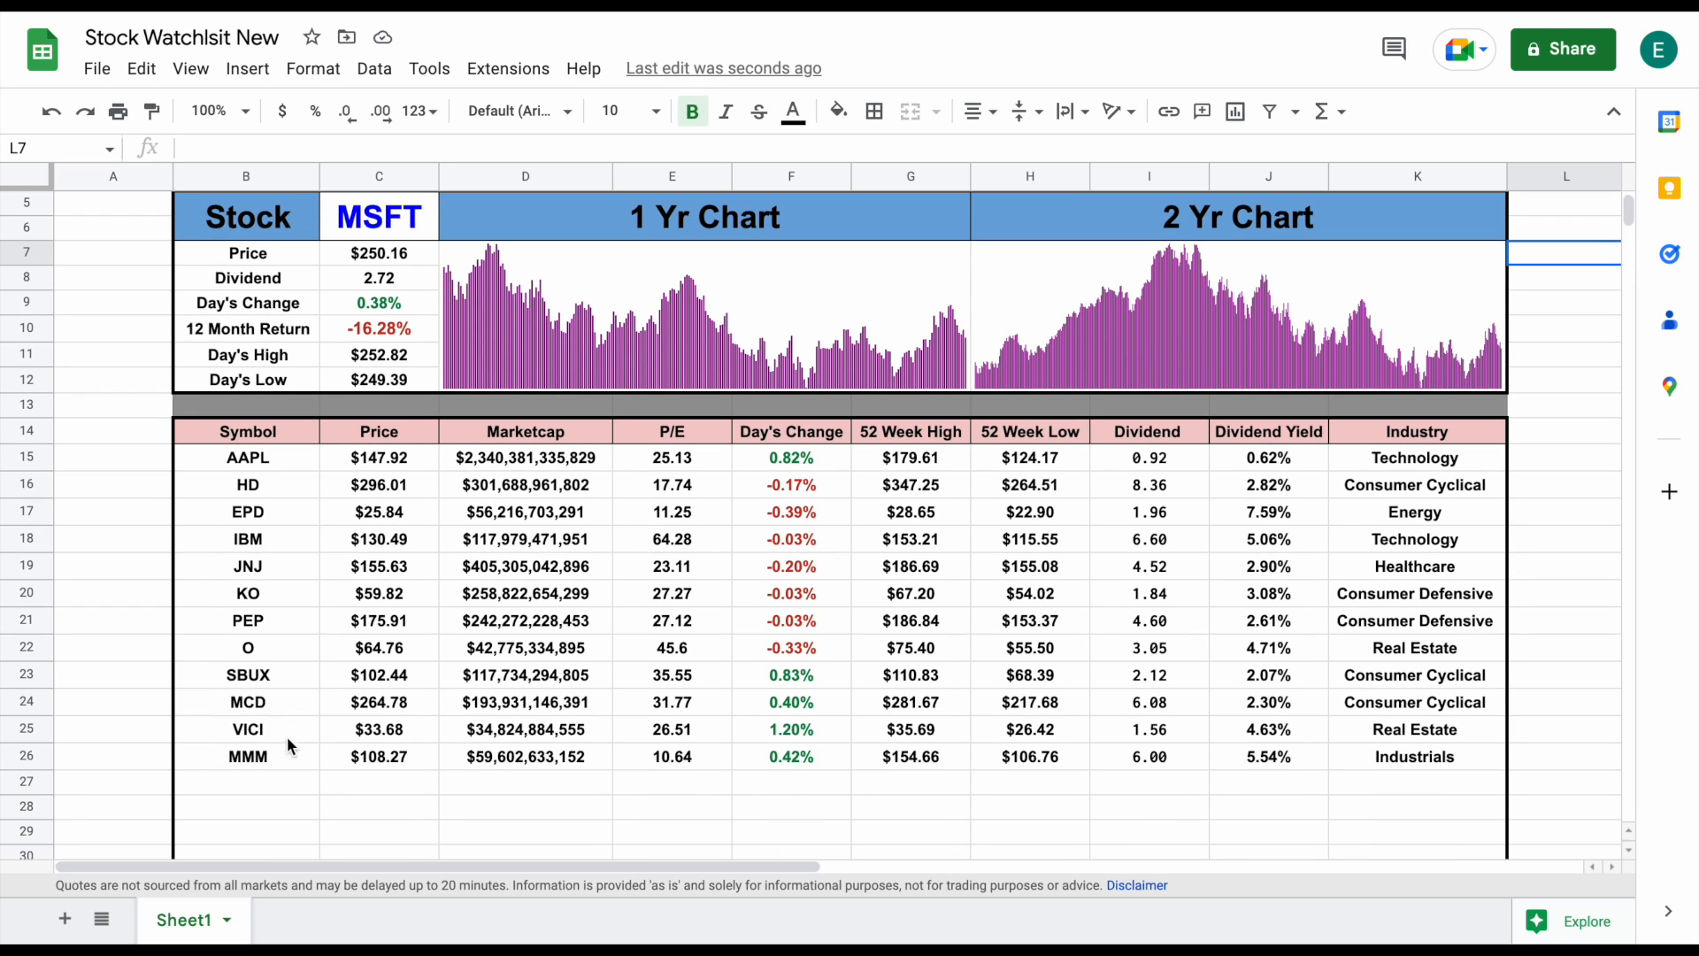
{"action": "scroll", "coordinate": [593, 693], "scroll_direction": "up", "scroll_amount": 2}
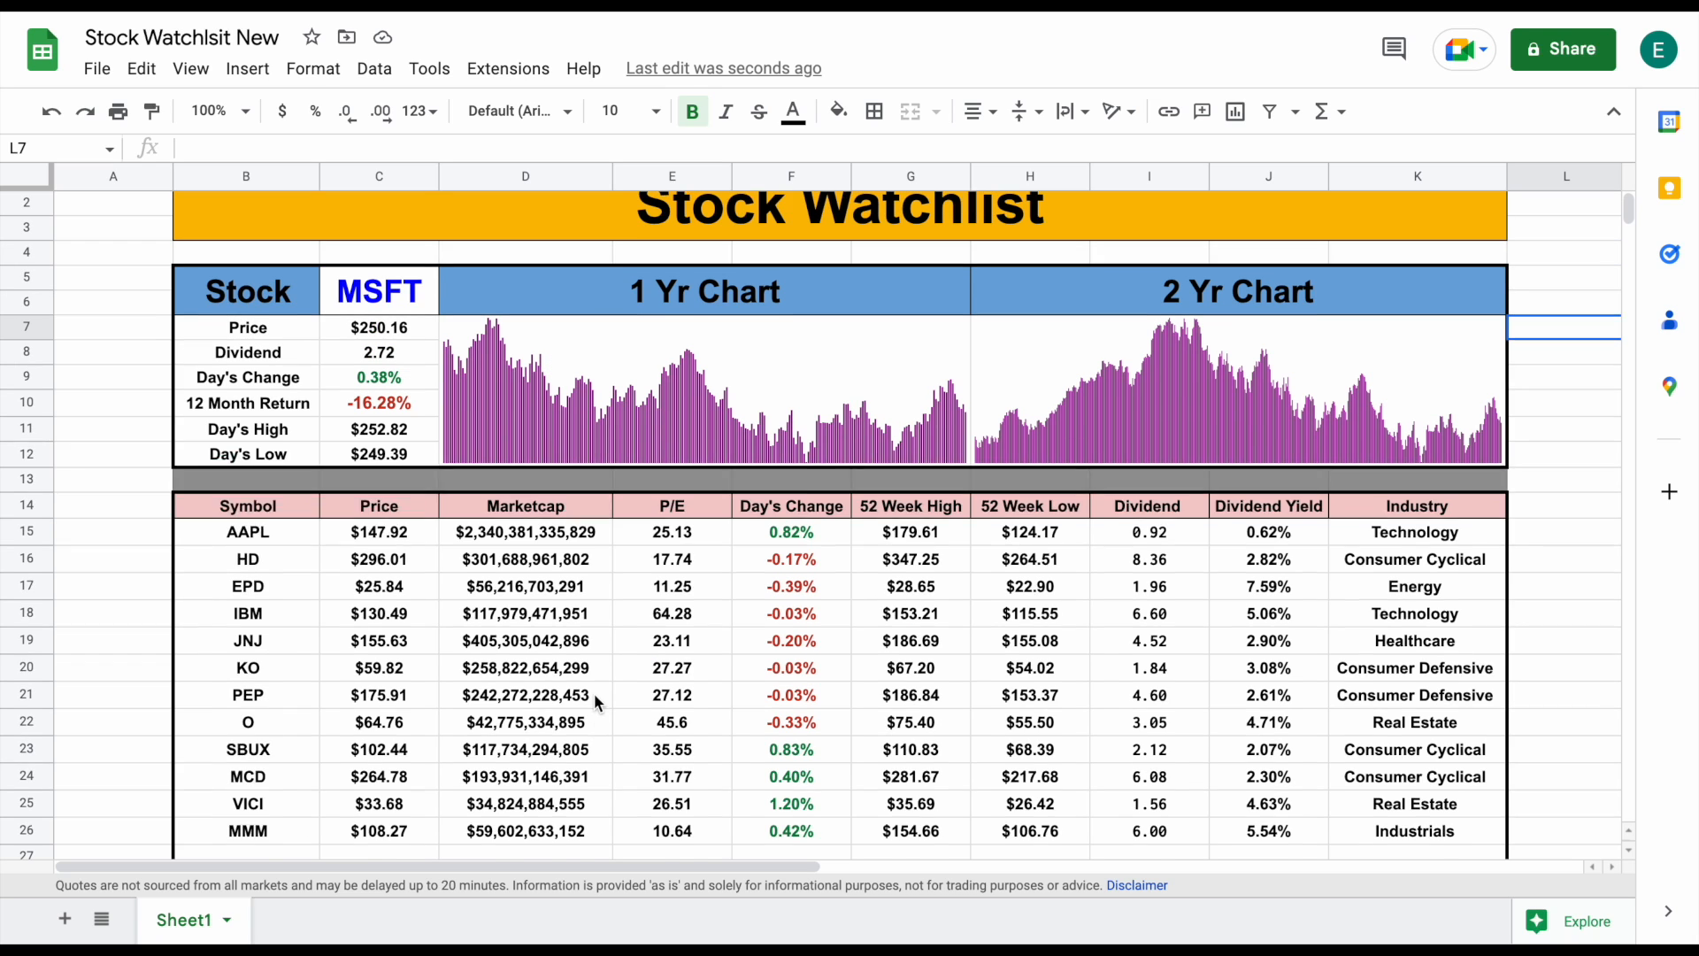